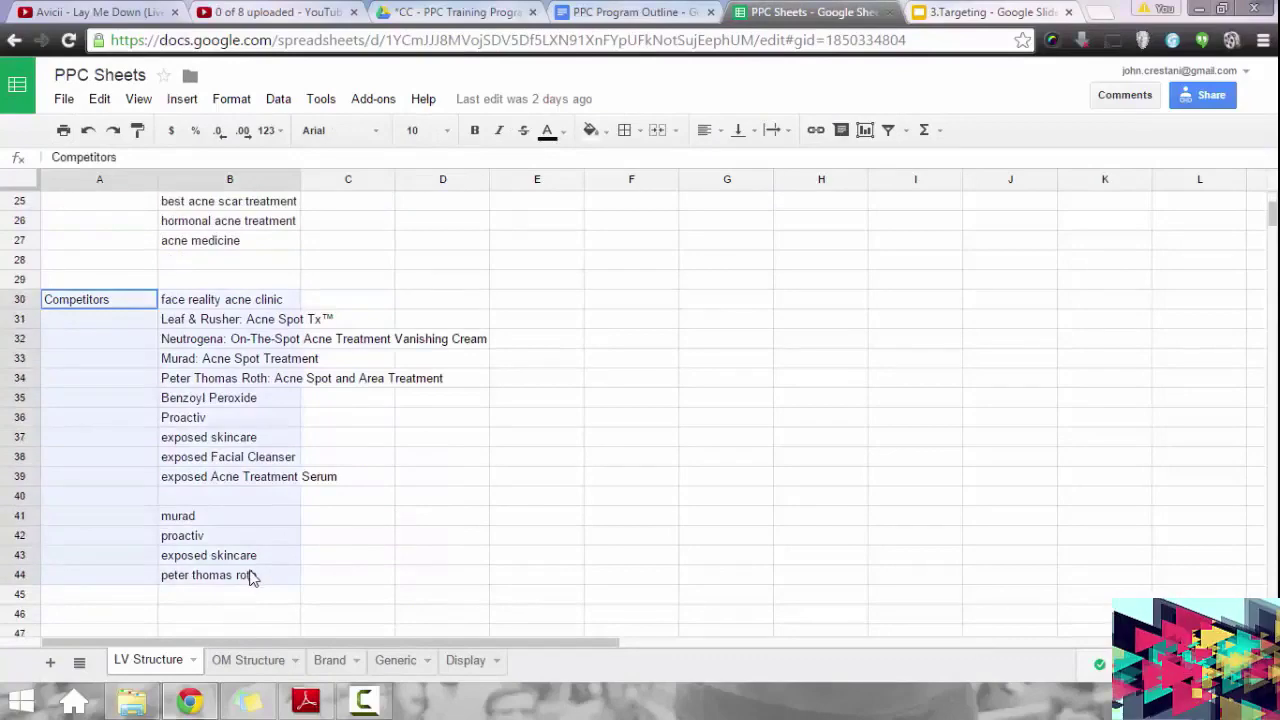
Paste the Competitors keyword block from A30:B44 at cell A135 of the LV Structure sheet.
scroll(300, 440, "down", 20)
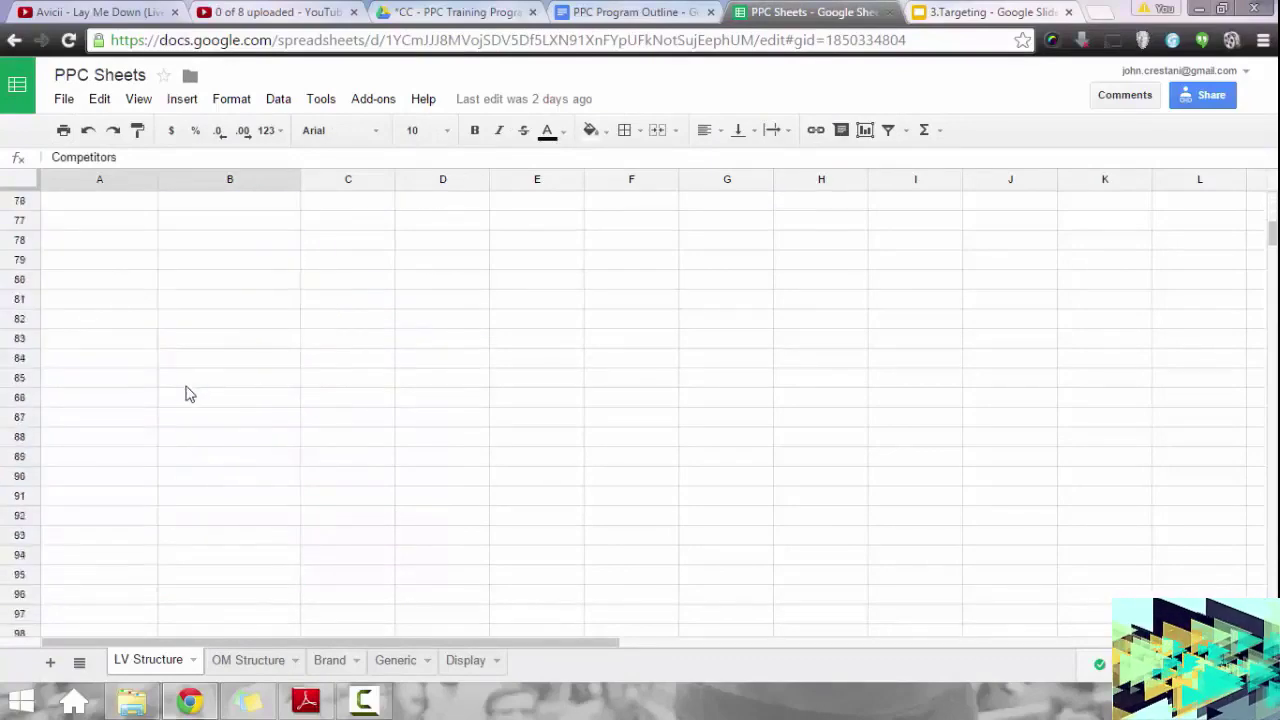
left_click(118, 358)
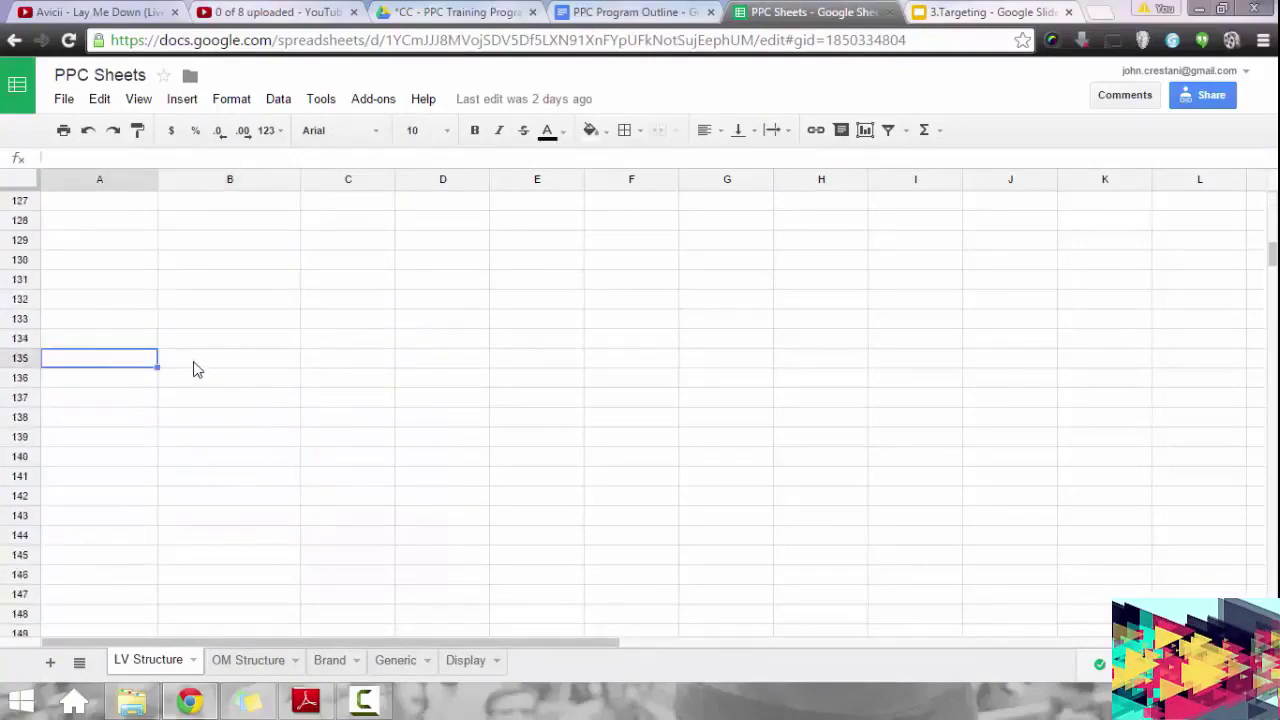
key("ctrl+v")
scroll(245, 360, "up", 20)
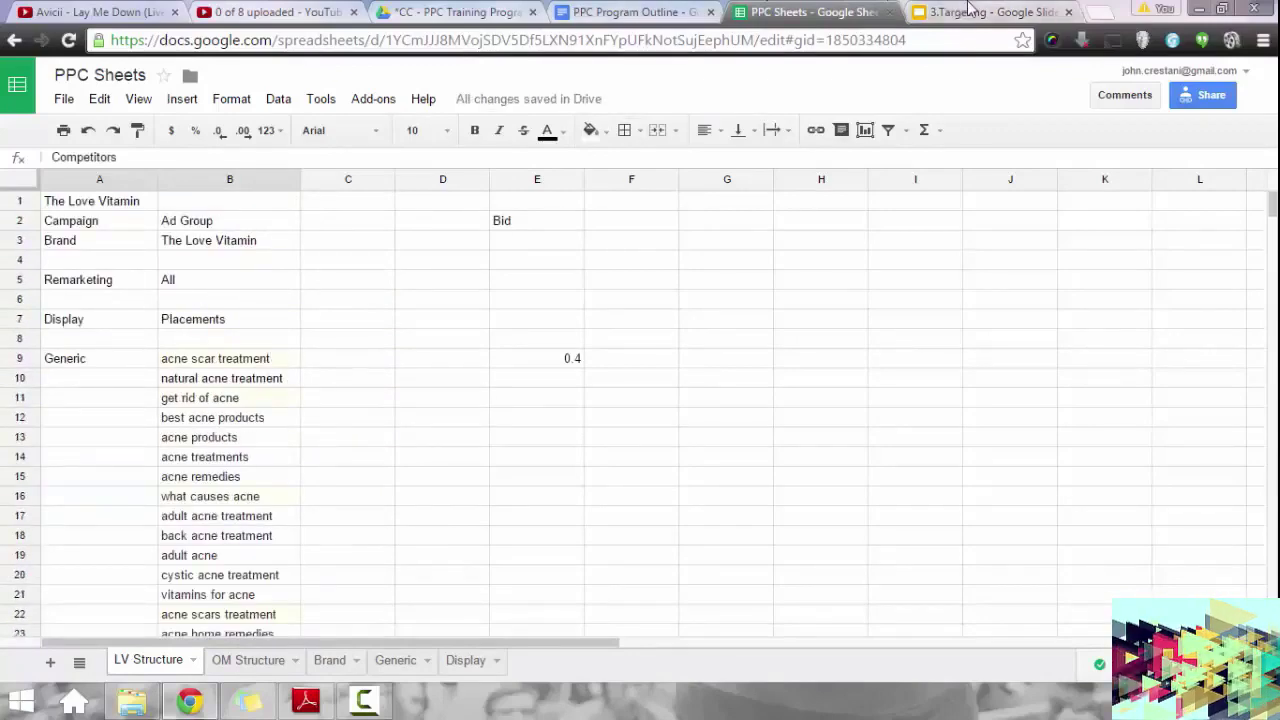
Switch to the 3.Targeting presentation and enter "Lets do this!" as body text on the TheLoveVitamin.com Live Demo slide.
left_click(965, 12)
left_click(790, 352)
type("L")
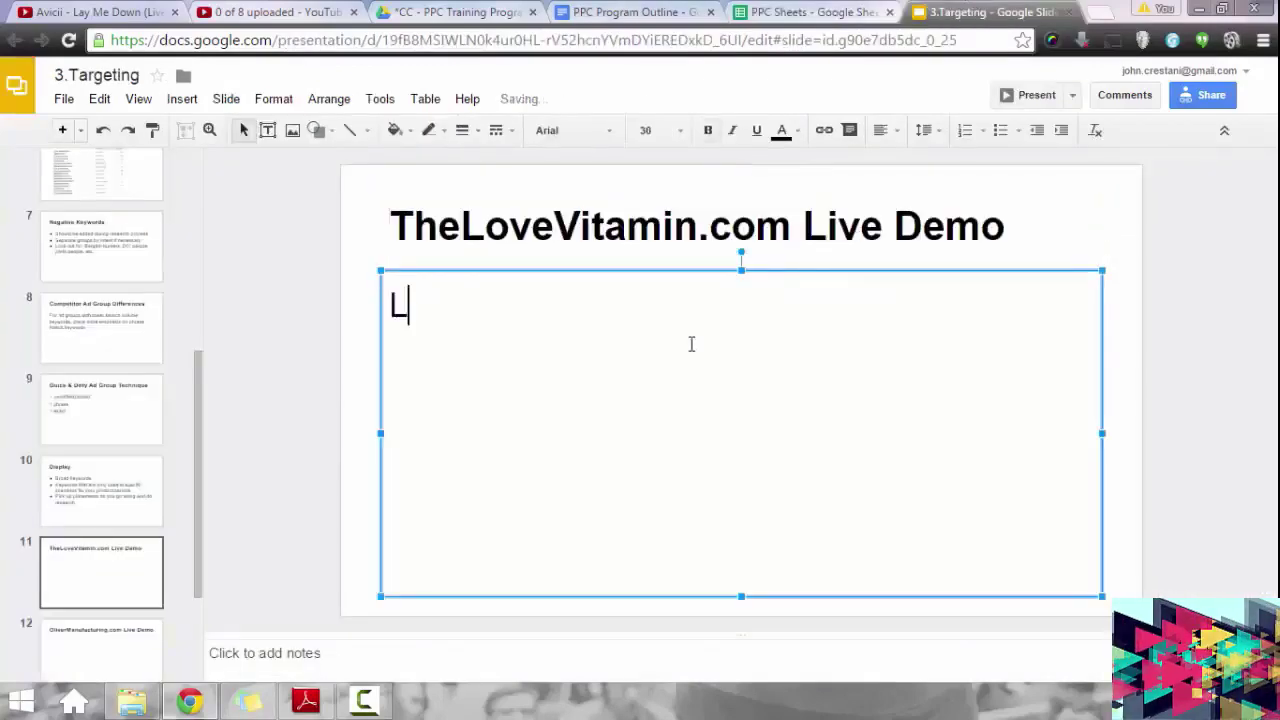
type("ets do this!")
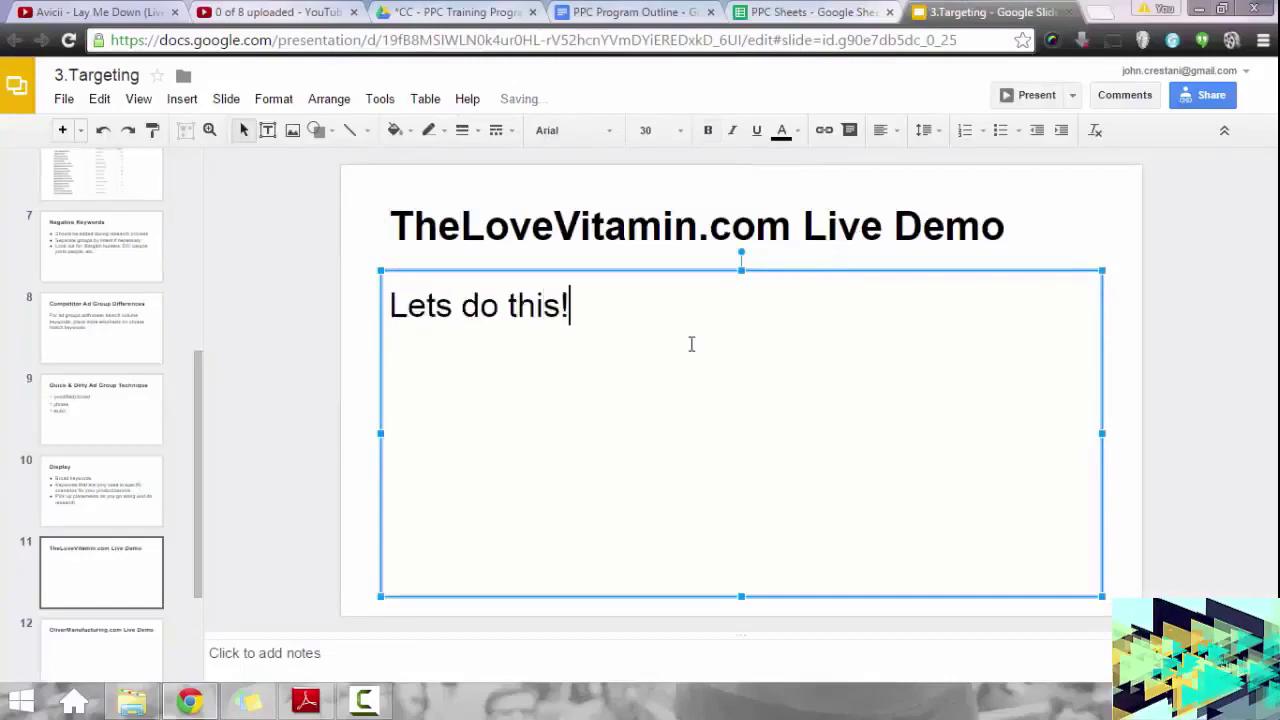
Open the Keyword Planner and thelovevitamin.com in new browser tabs, placing the website's tab before the planner's.
left_click(805, 11)
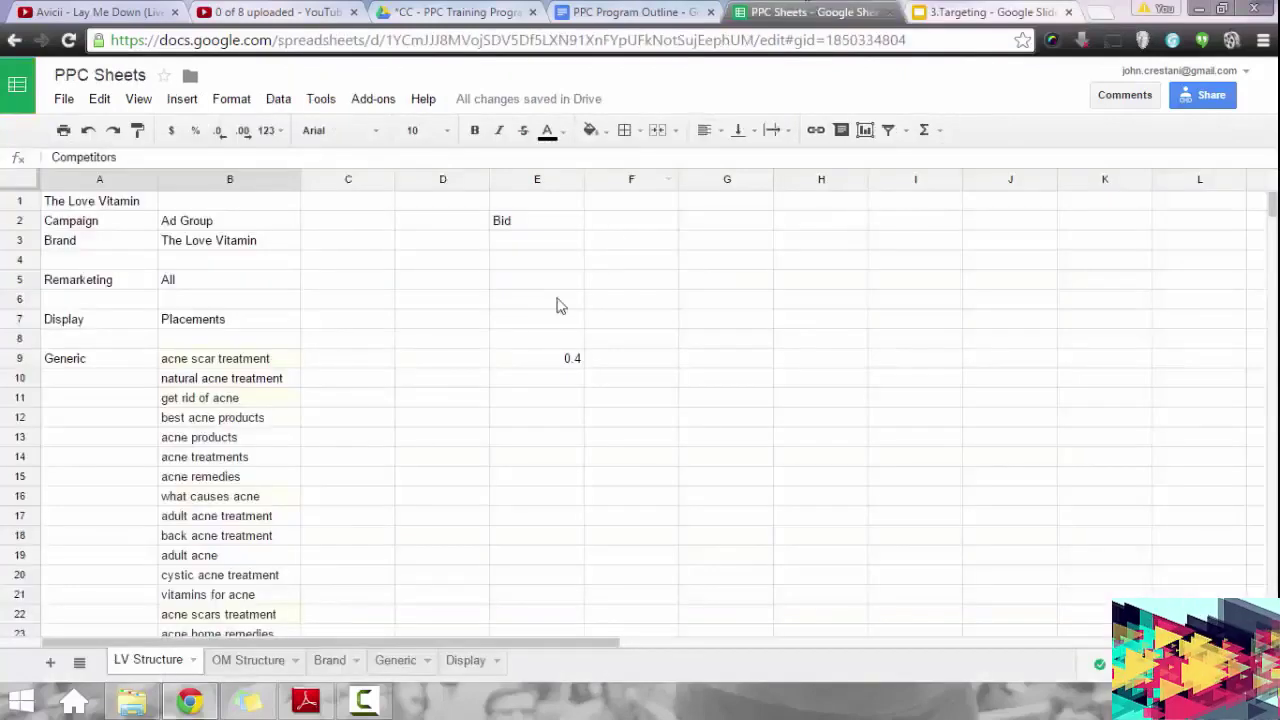
left_click(1105, 13)
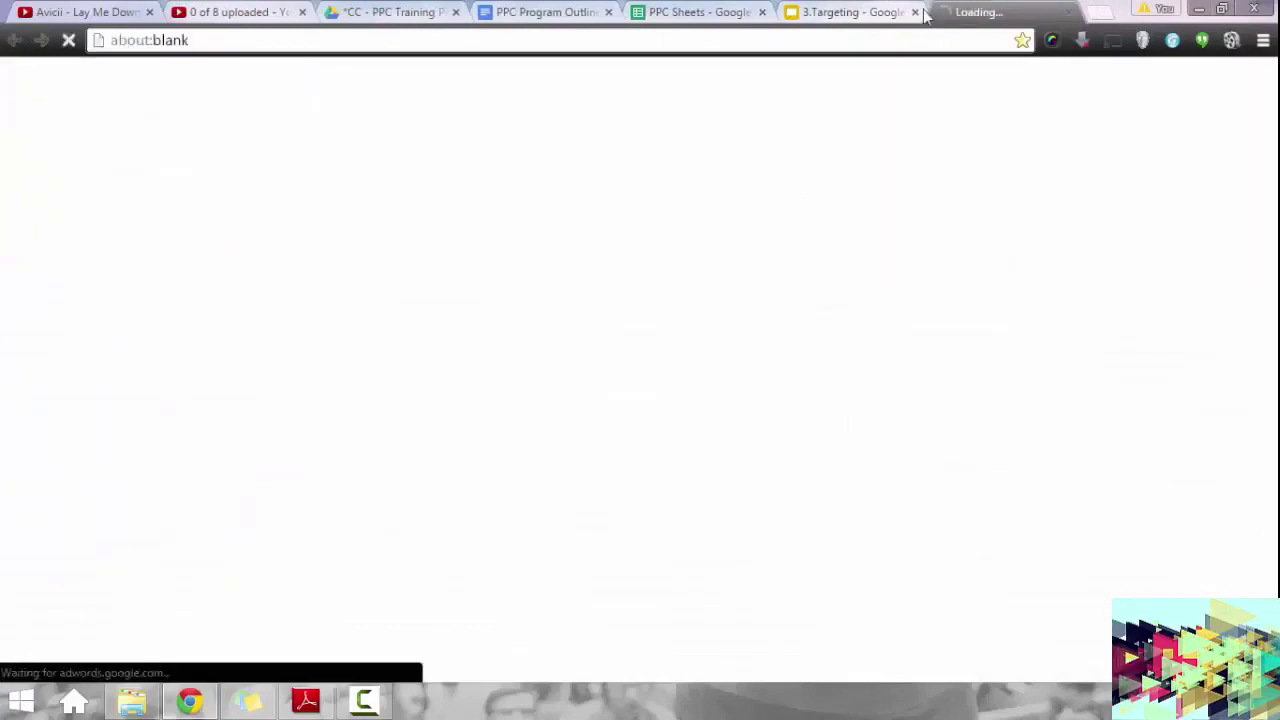
left_click(1105, 13)
type("thel")
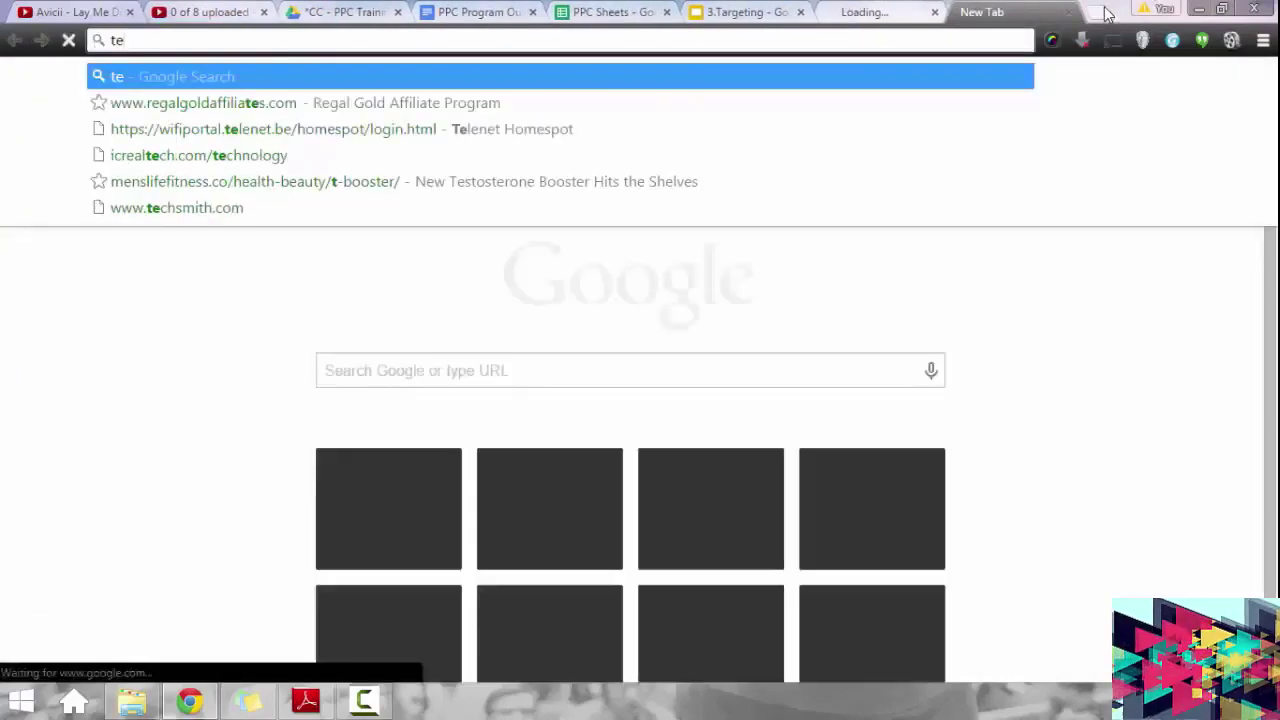
type("ove")
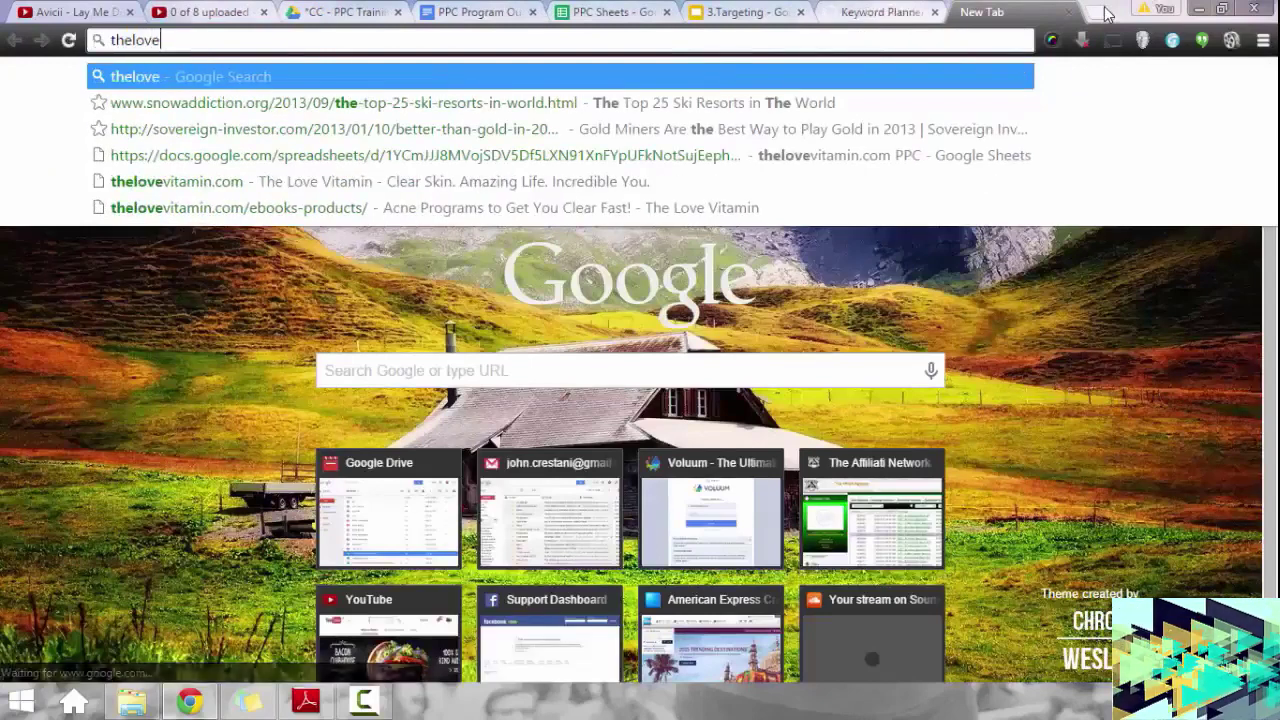
key("Down")
key("Down")
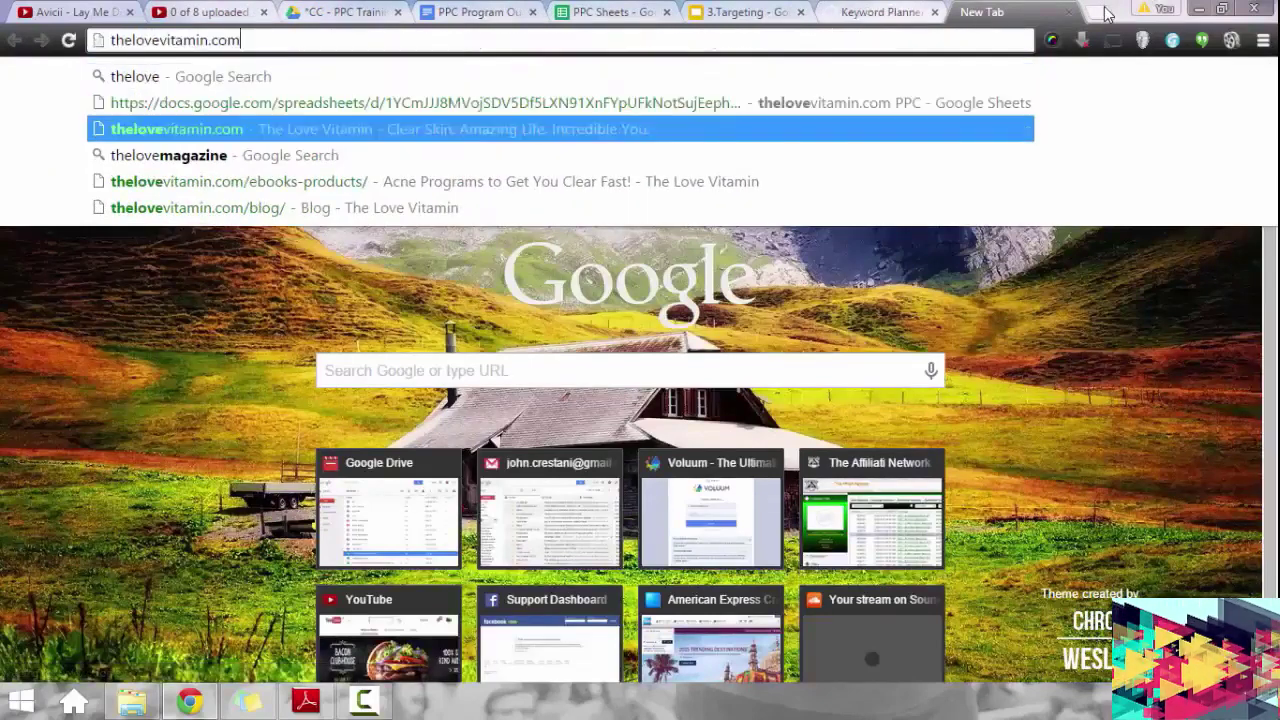
key("Return")
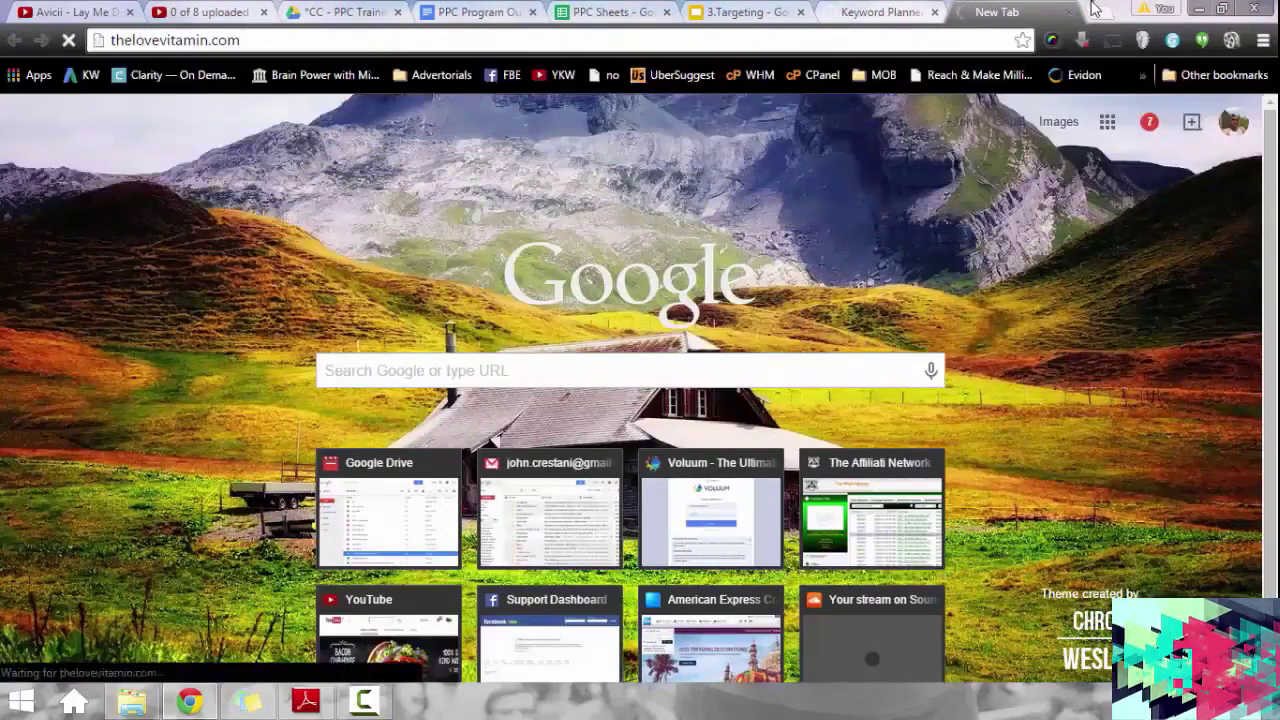
left_click_drag(962, 9, 886, 12)
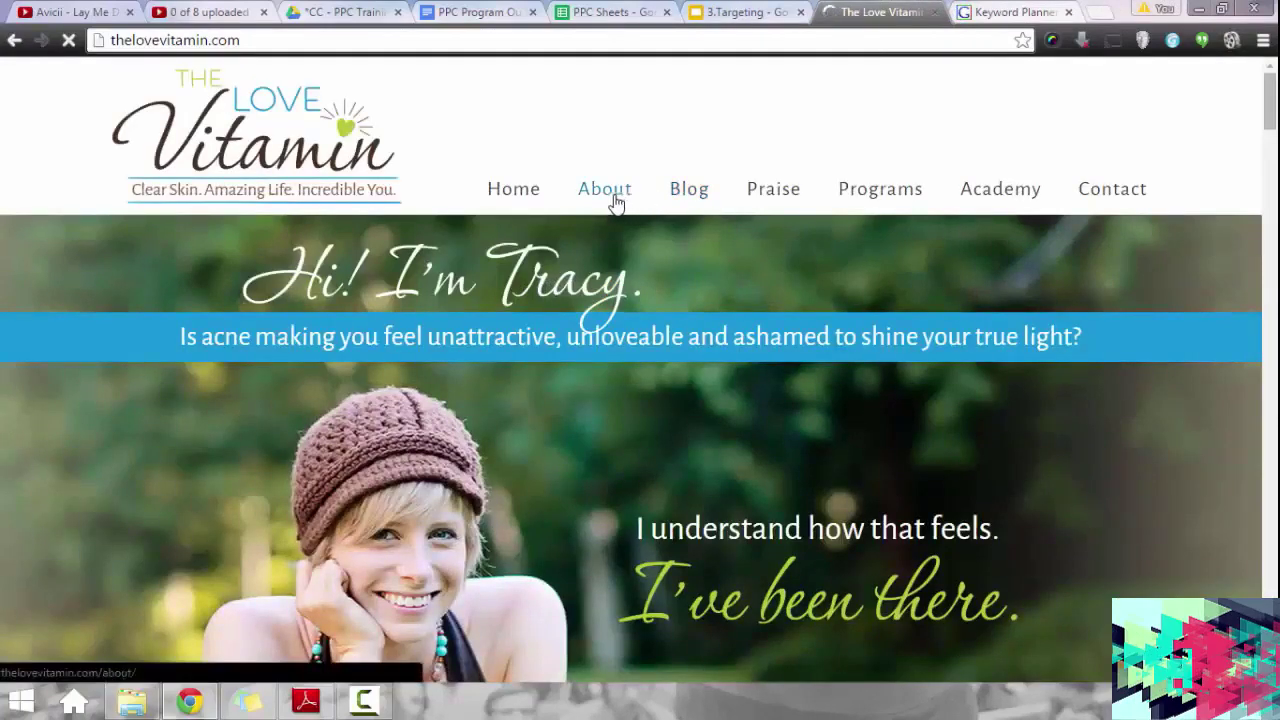
Read through the About page of thelovevitamin.com for its audience, acne topics and testimonials.
left_click(616, 203)
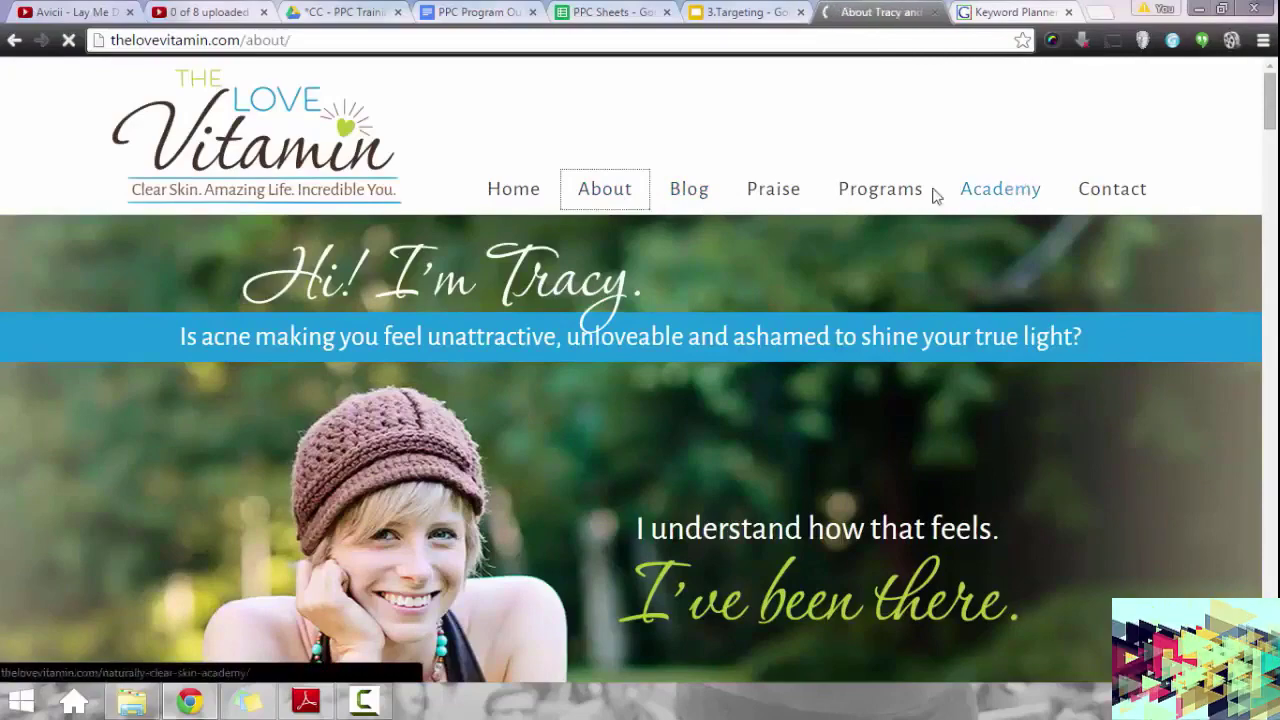
scroll(870, 290, "down", 3)
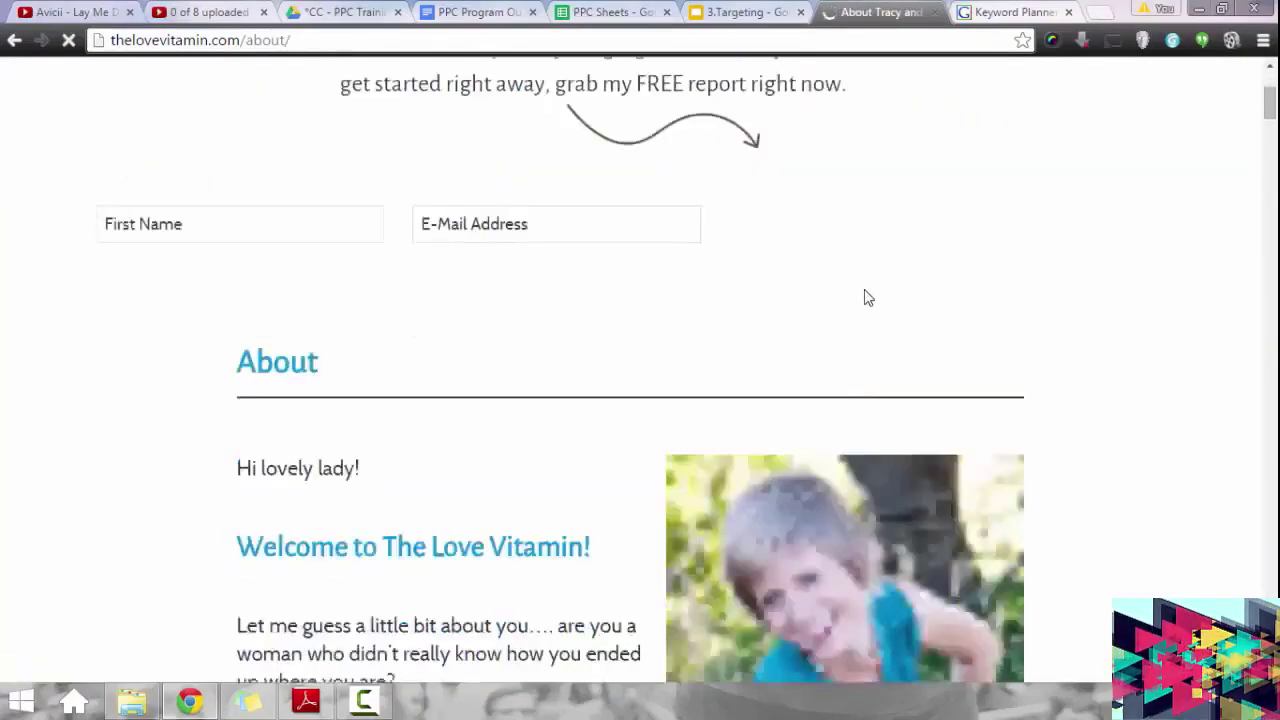
scroll(868, 298, "down", 15)
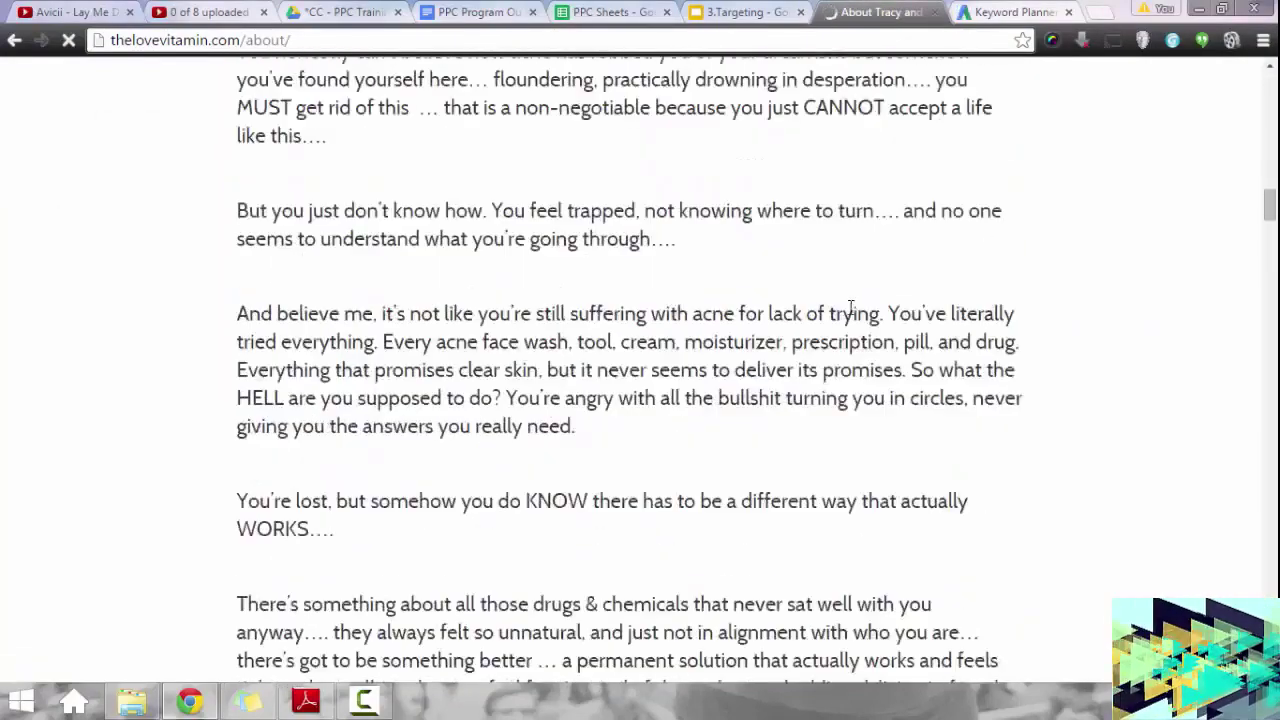
scroll(855, 320, "down", 15)
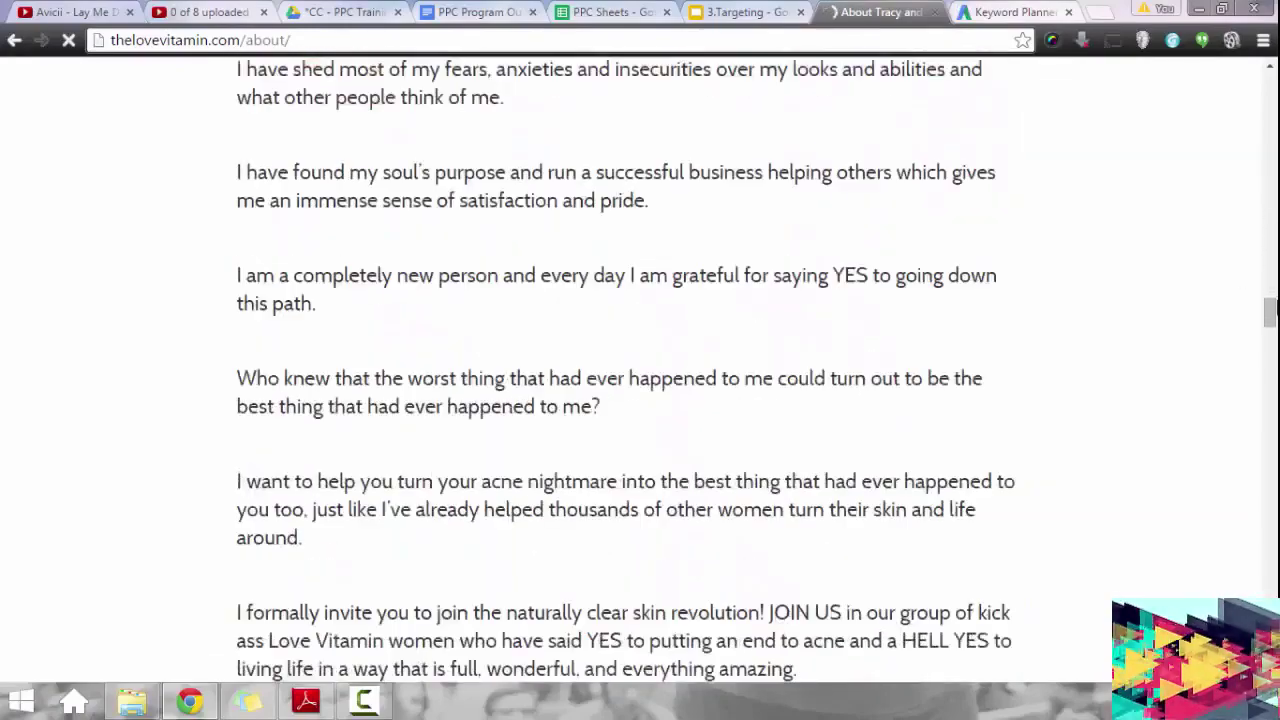
scroll(855, 320, "down", 15)
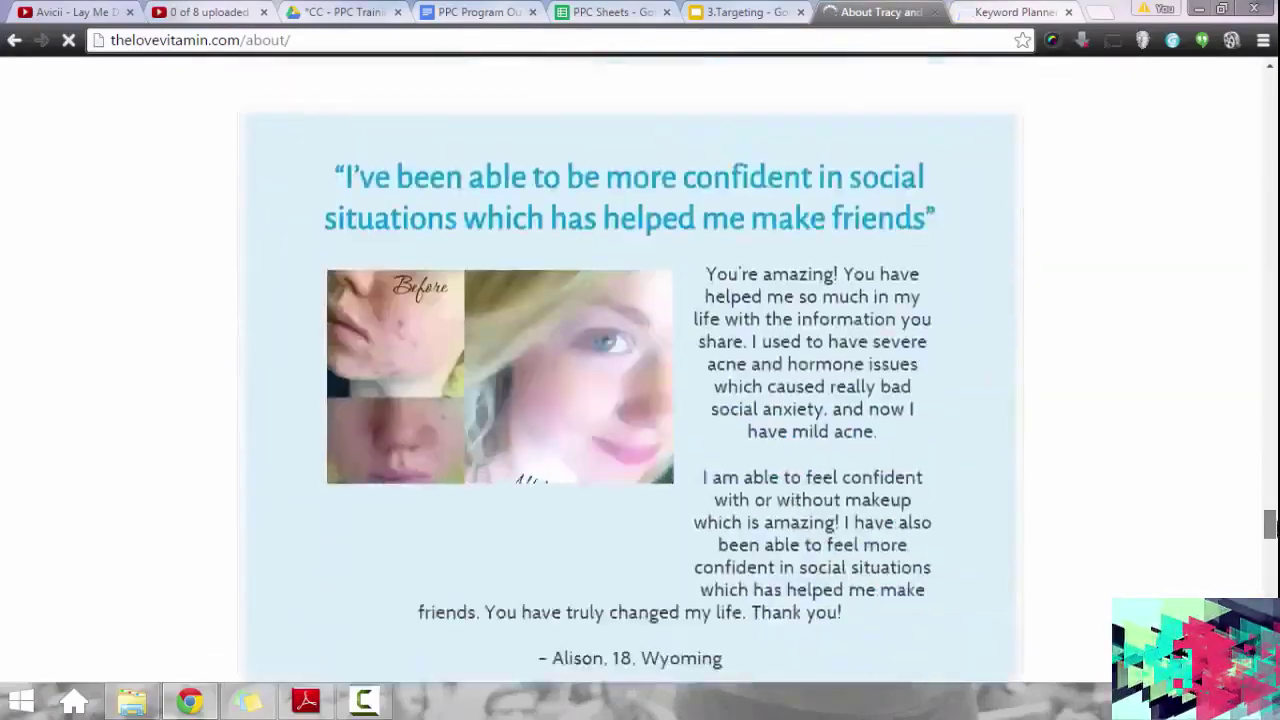
scroll(640, 370, "down", 15)
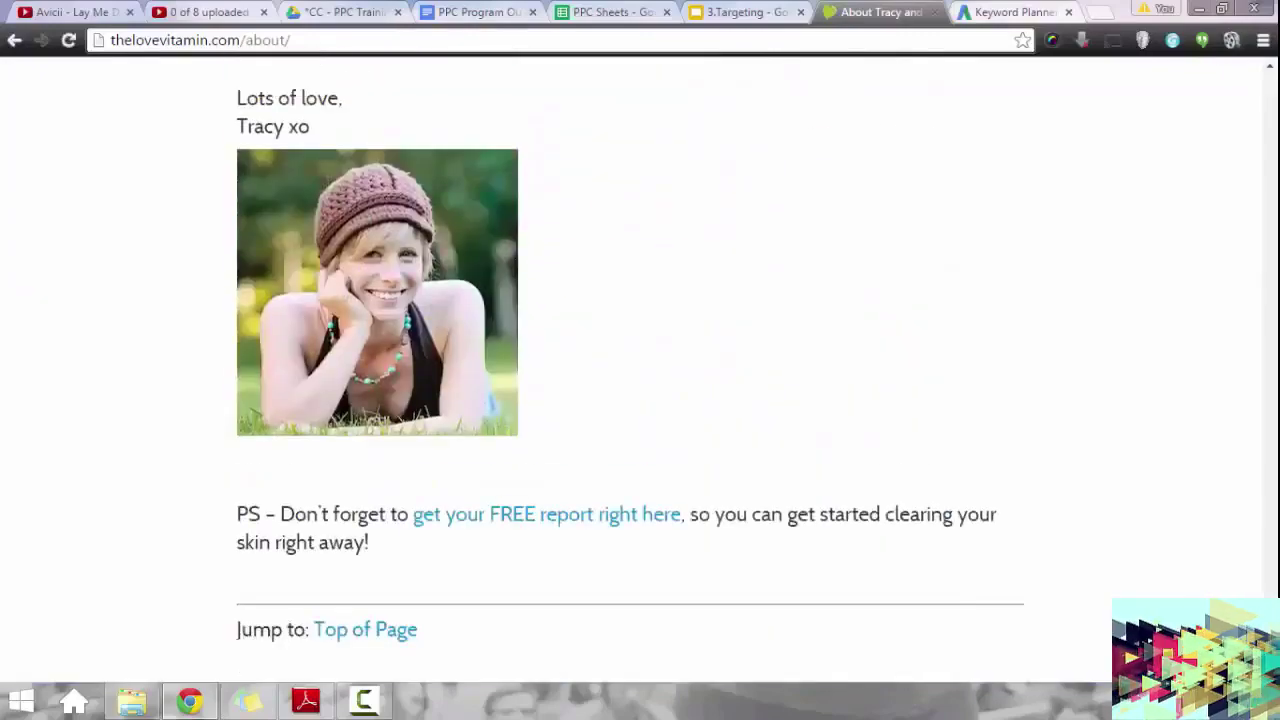
scroll(640, 370, "up", 2)
scroll(640, 370, "down", 2)
scroll(794, 543, "down", 7)
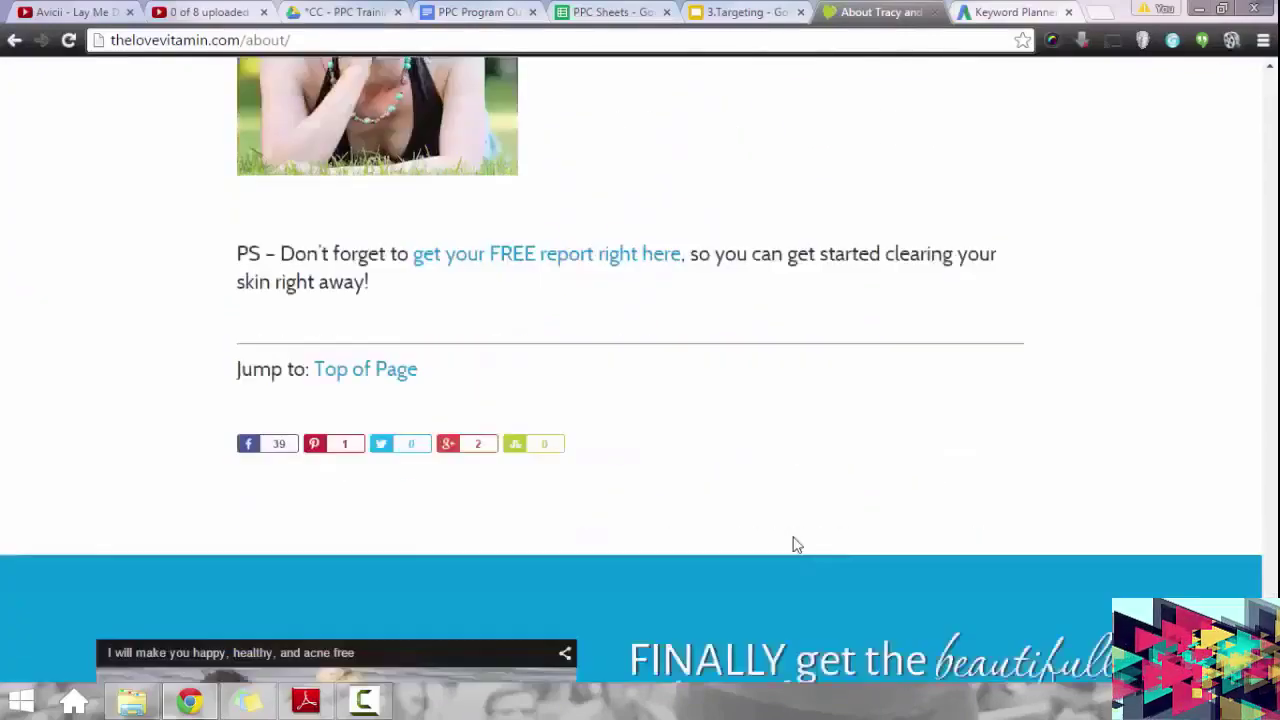
scroll(893, 543, "up", 17)
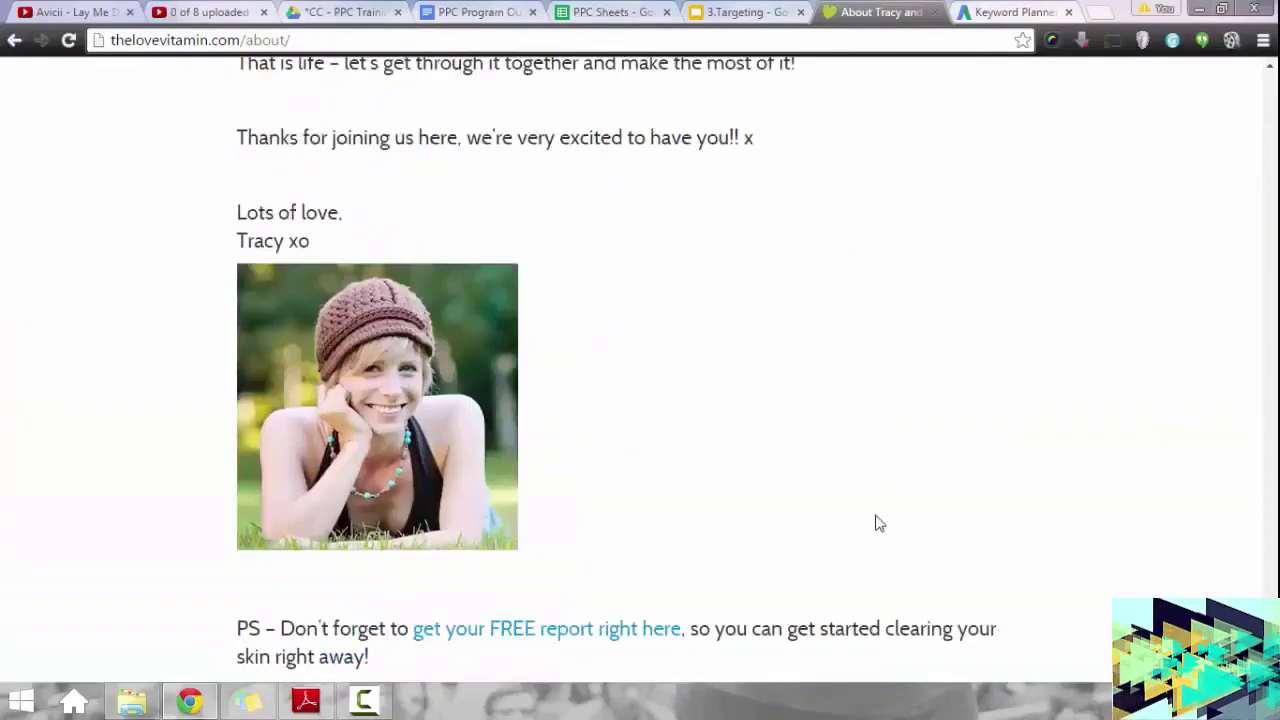
scroll(686, 337, "up", 15)
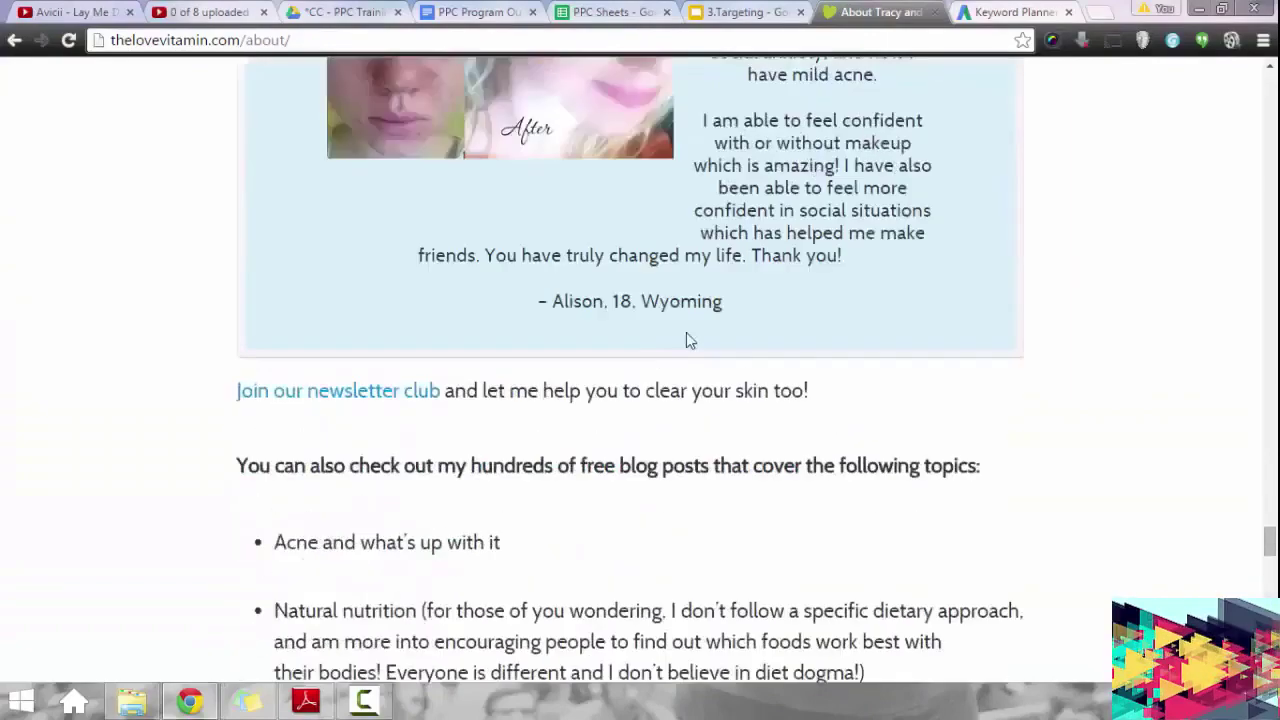
scroll(686, 337, "down", 5)
scroll(1100, 120, "up", 10)
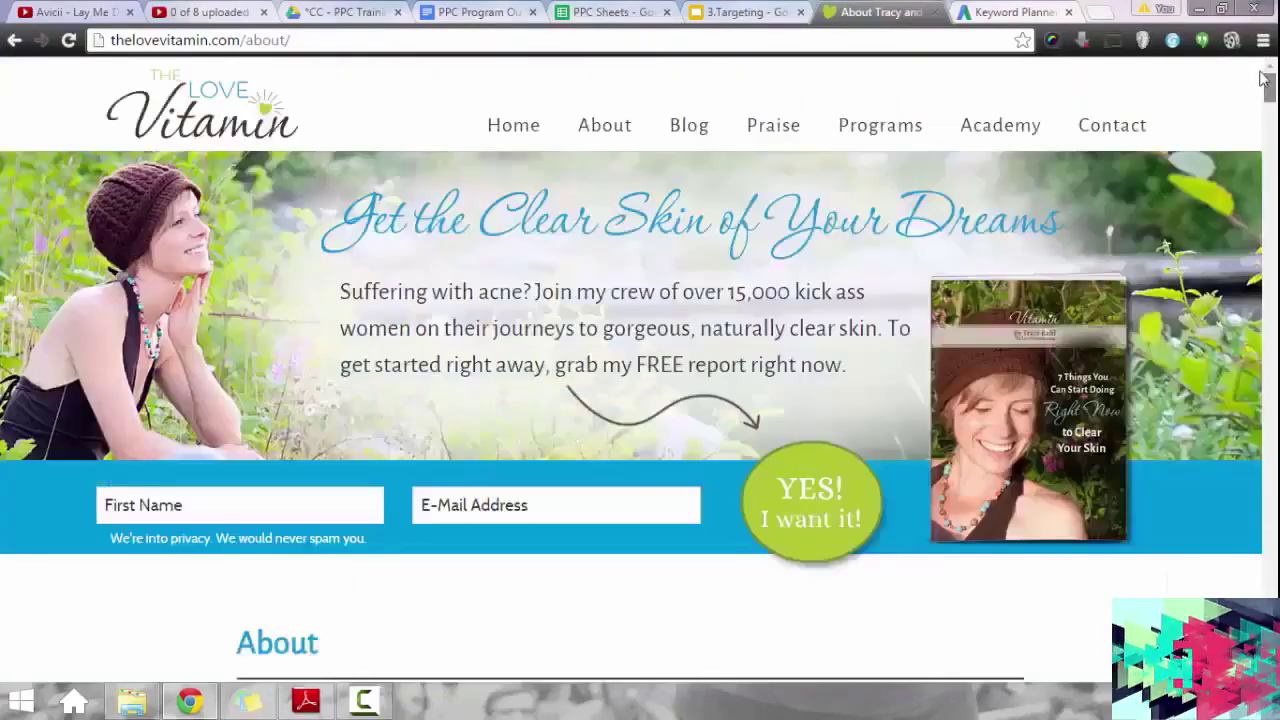
Review the acne programs and products offered on the website's Programs page.
left_click(908, 125)
left_click(908, 125)
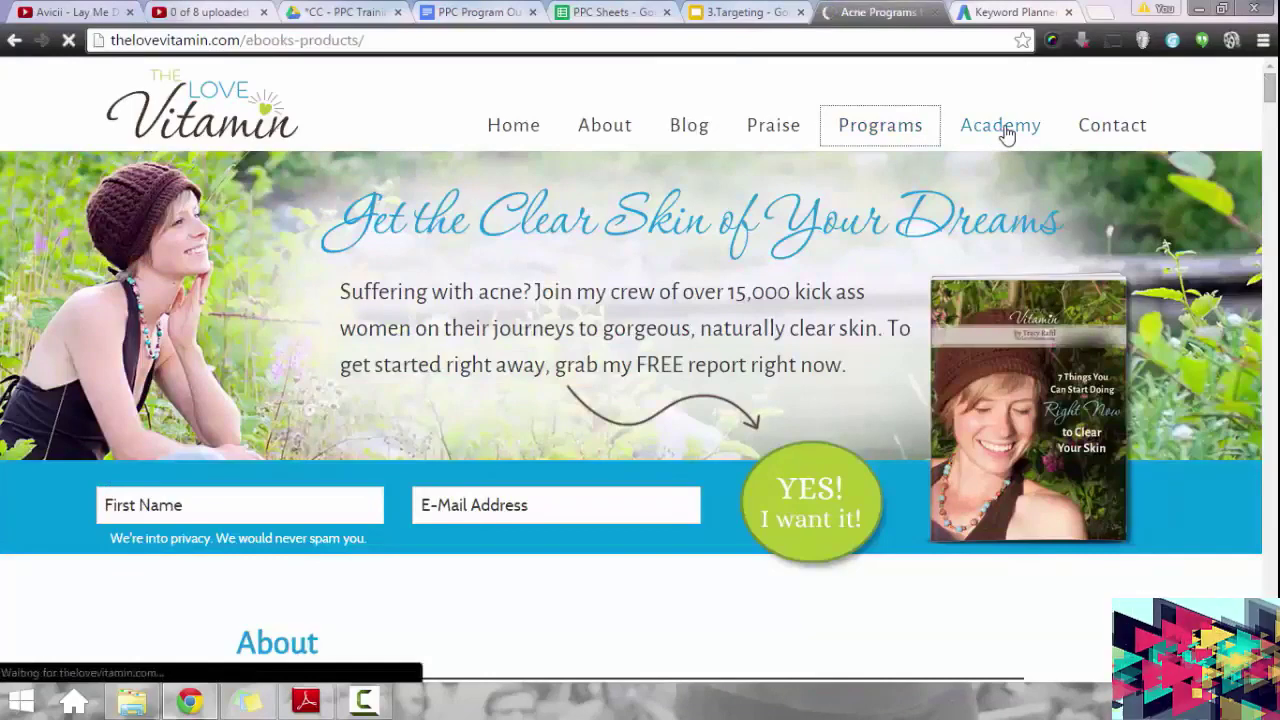
scroll(910, 208, "down", 8)
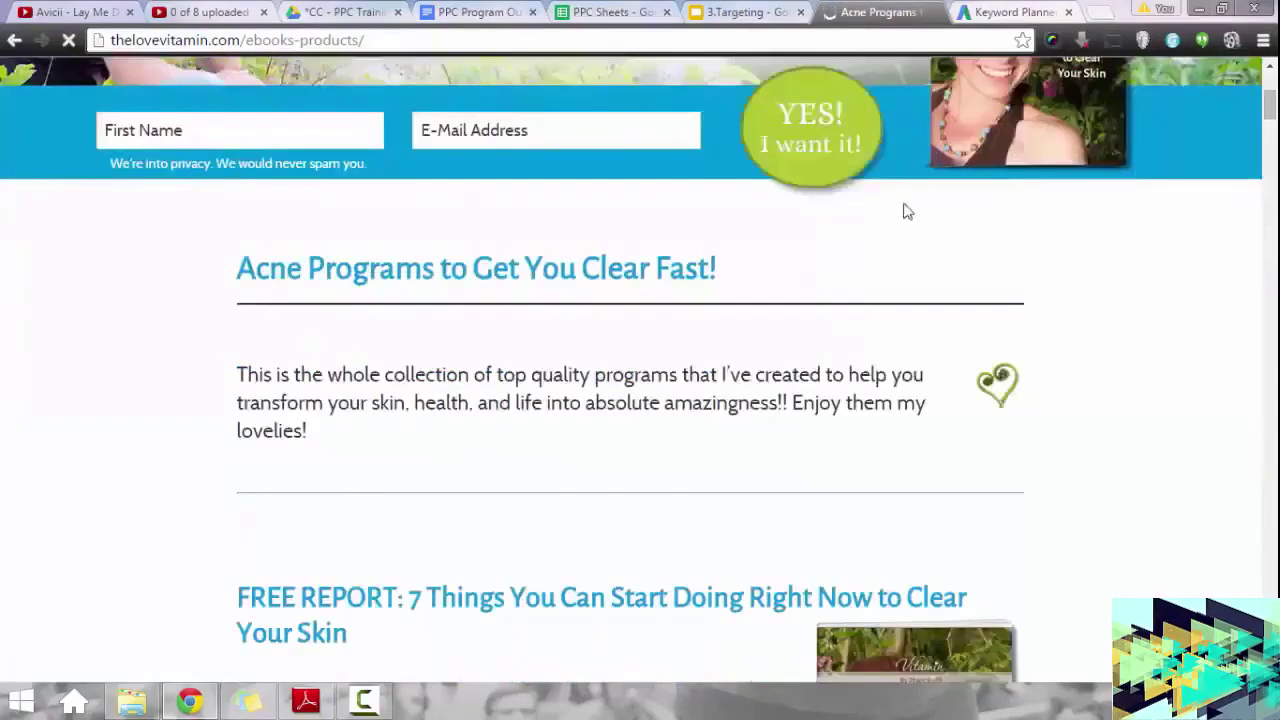
scroll(1253, 215, "down", 10)
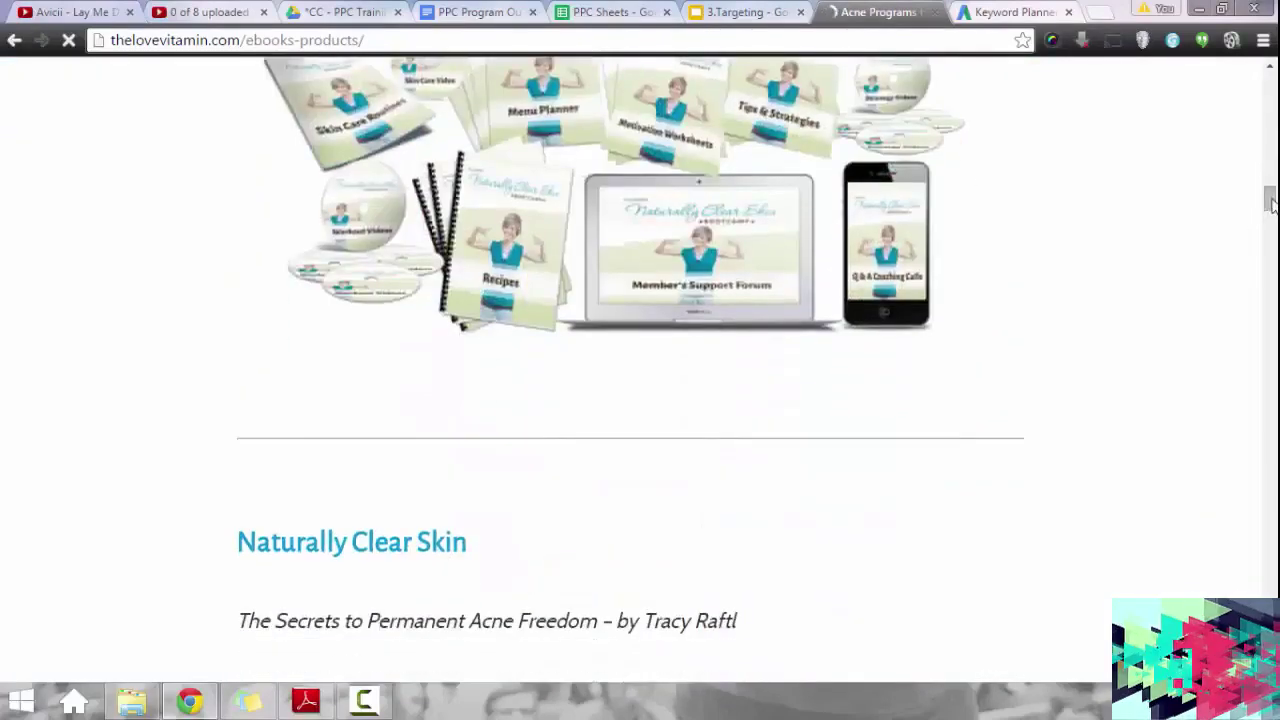
mouse_move(1269, 205)
left_mouse_down()
mouse_move(1267, 170)
mouse_move(1266, 215)
left_mouse_up()
Return to PPC Sheets and enter the column headers Campaign, Ad Group, Keyword and Type in row 1 of the Brand sheet.
left_click(706, 8)
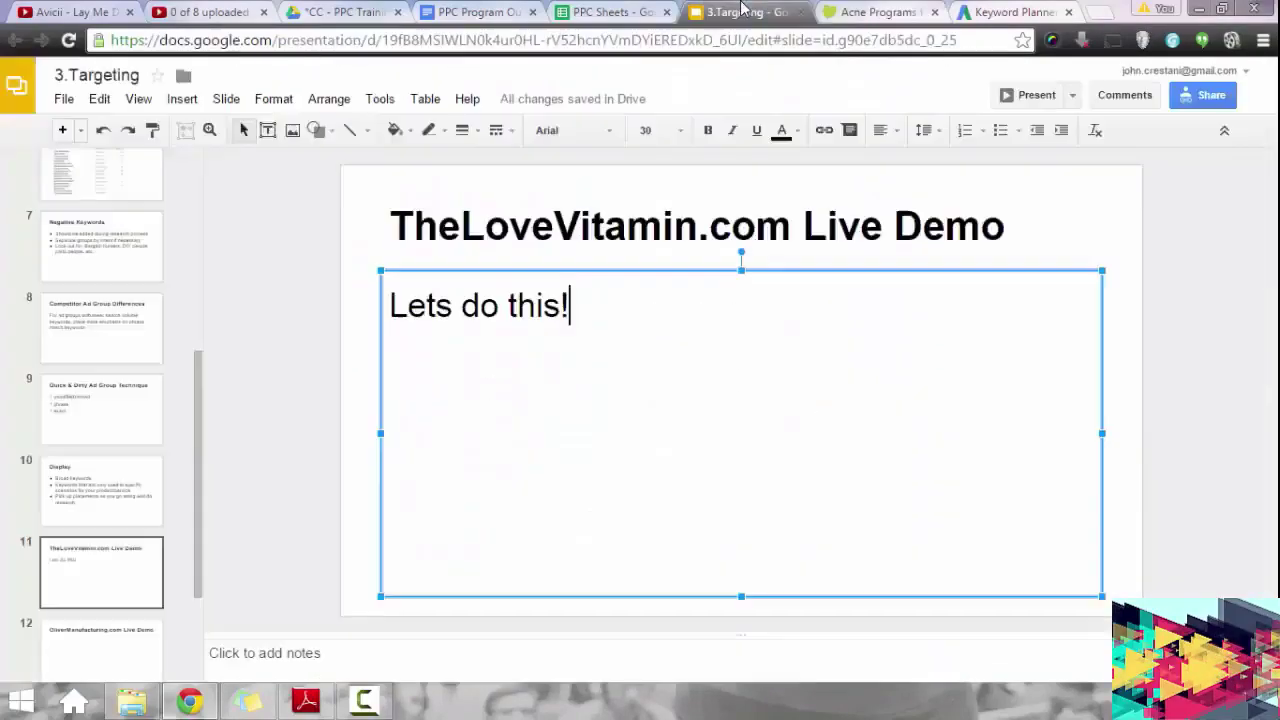
left_click(576, 10)
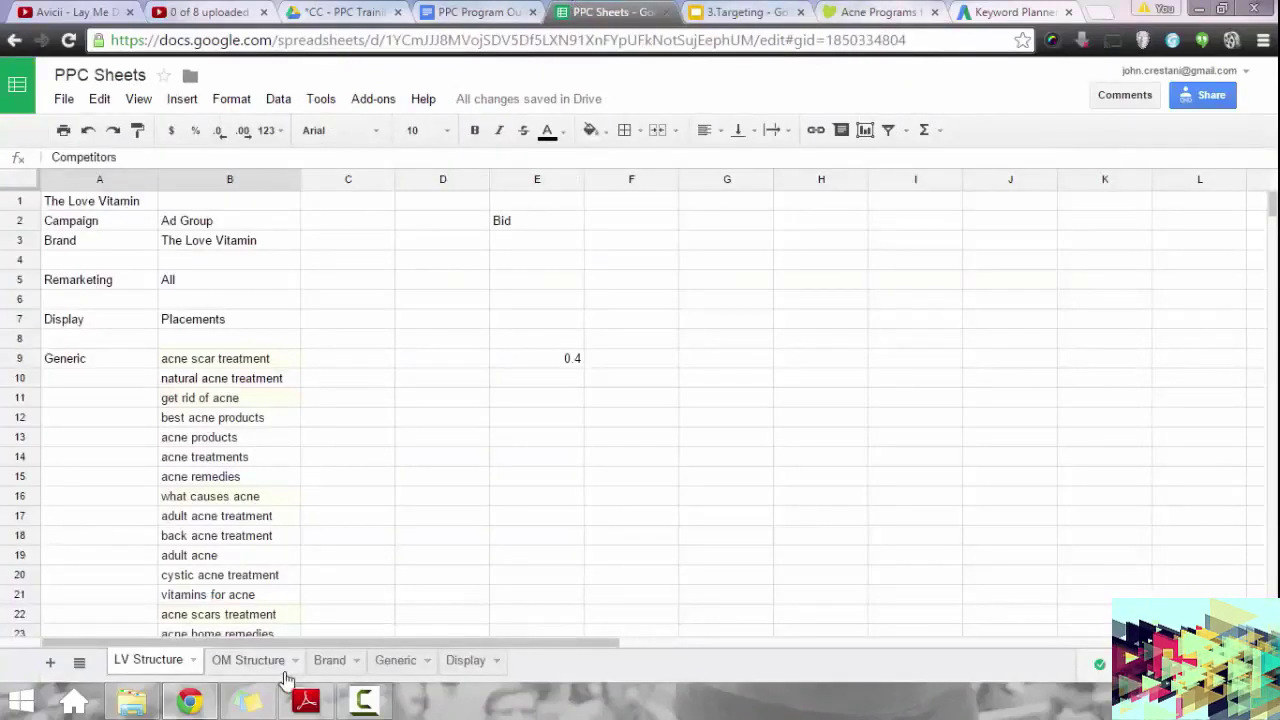
left_click(333, 662)
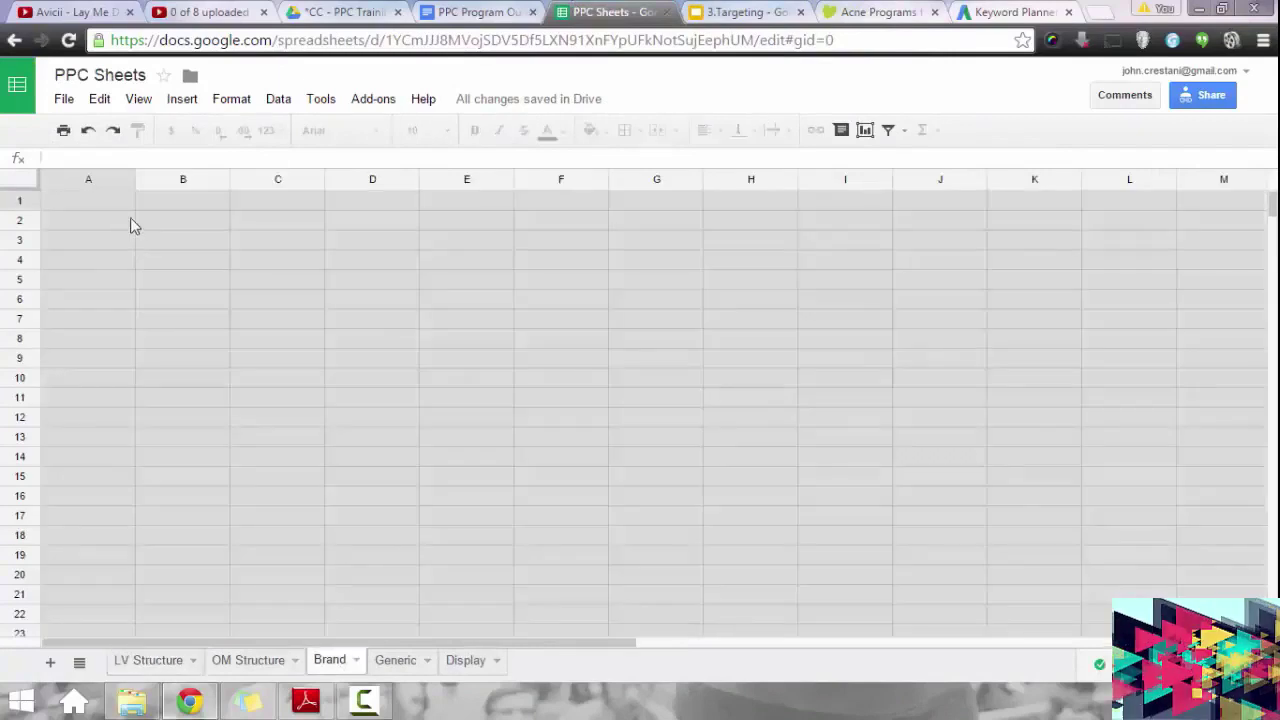
type("Campaign")
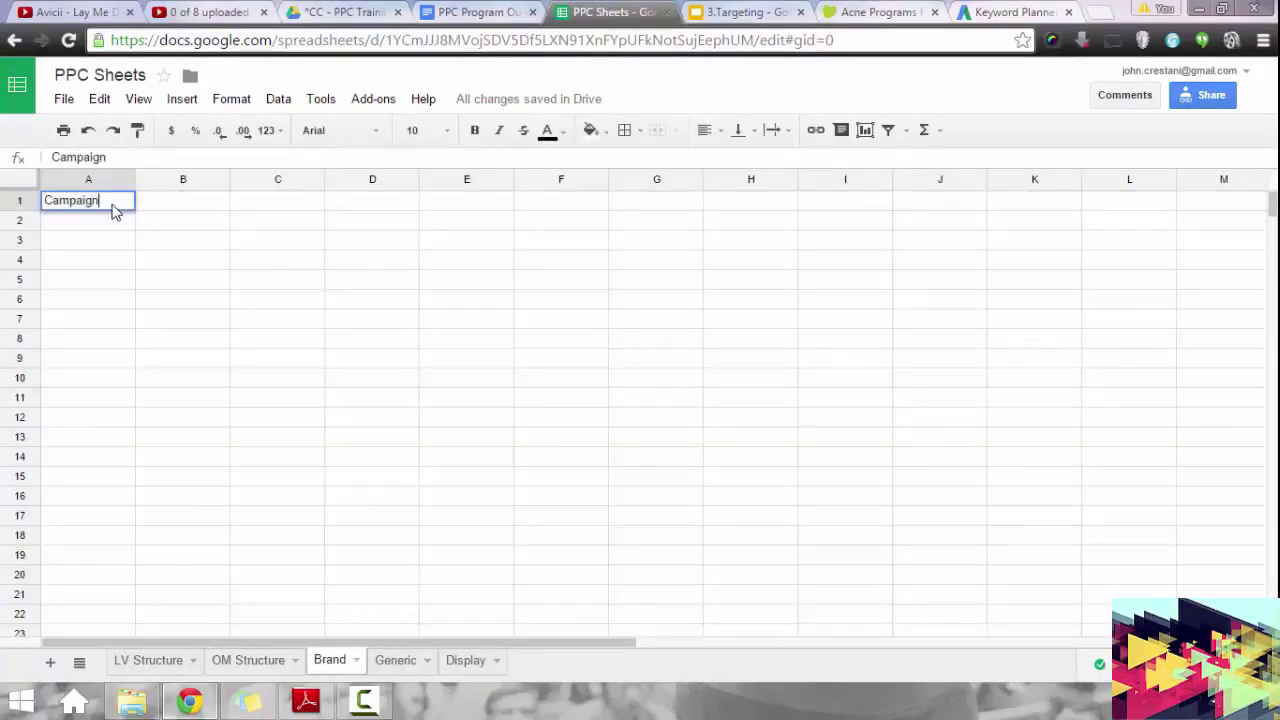
key("Tab")
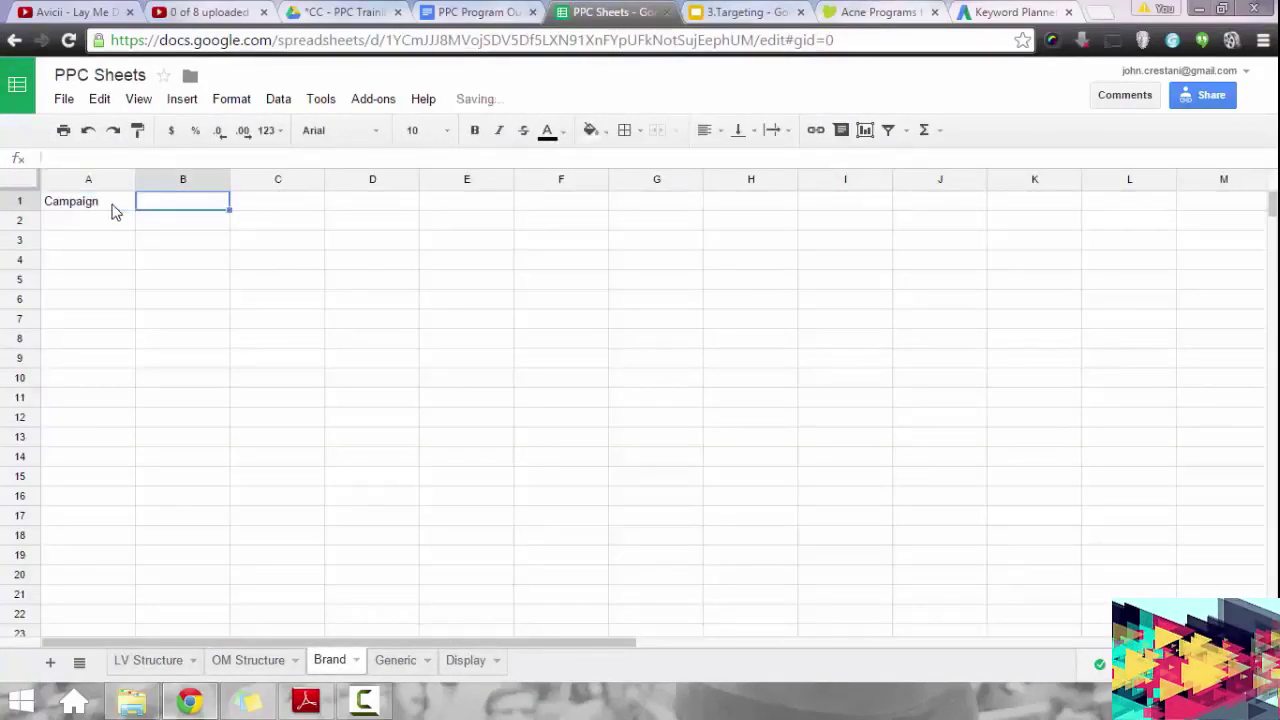
type("Ad Group")
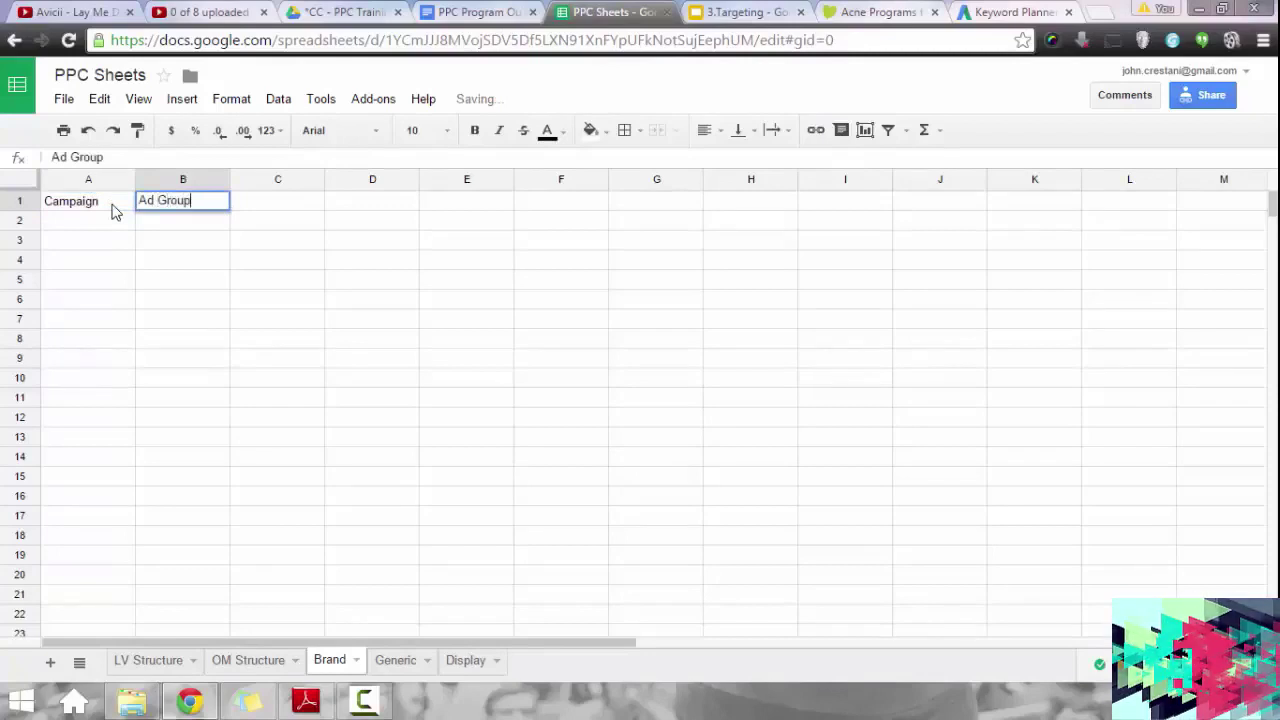
key("Tab")
type("Keywo")
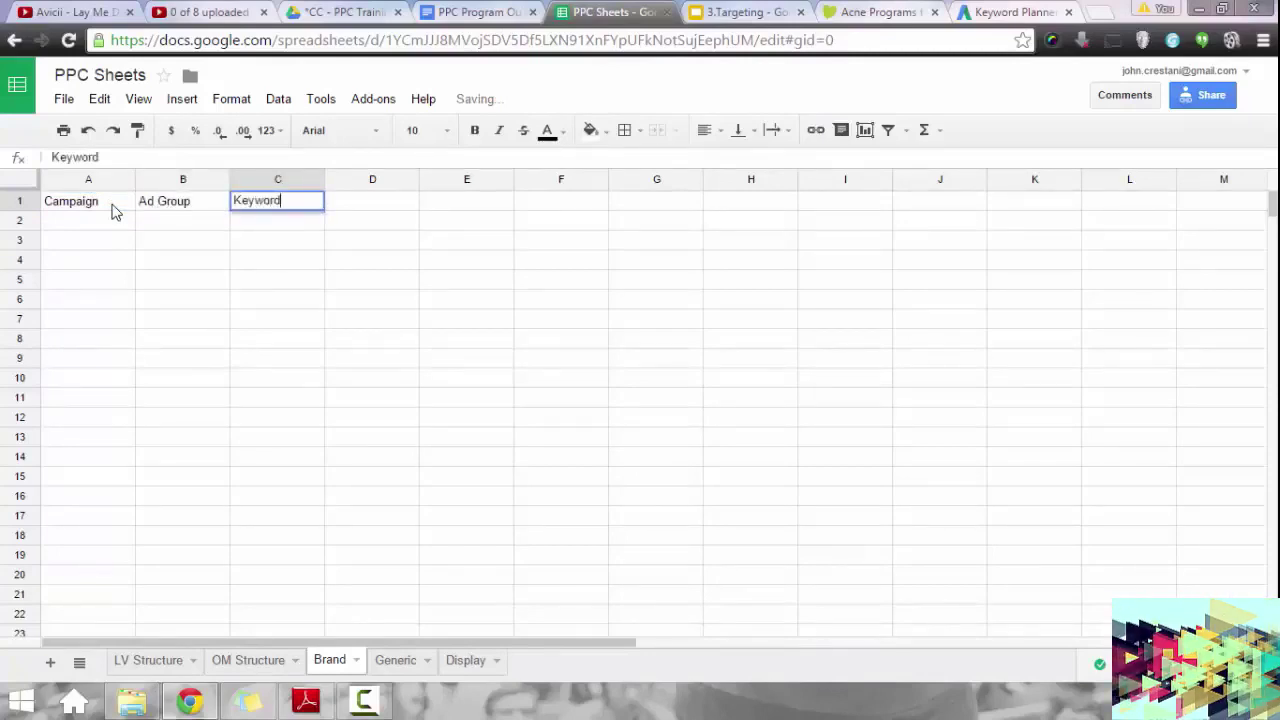
key("Tab")
type("Type")
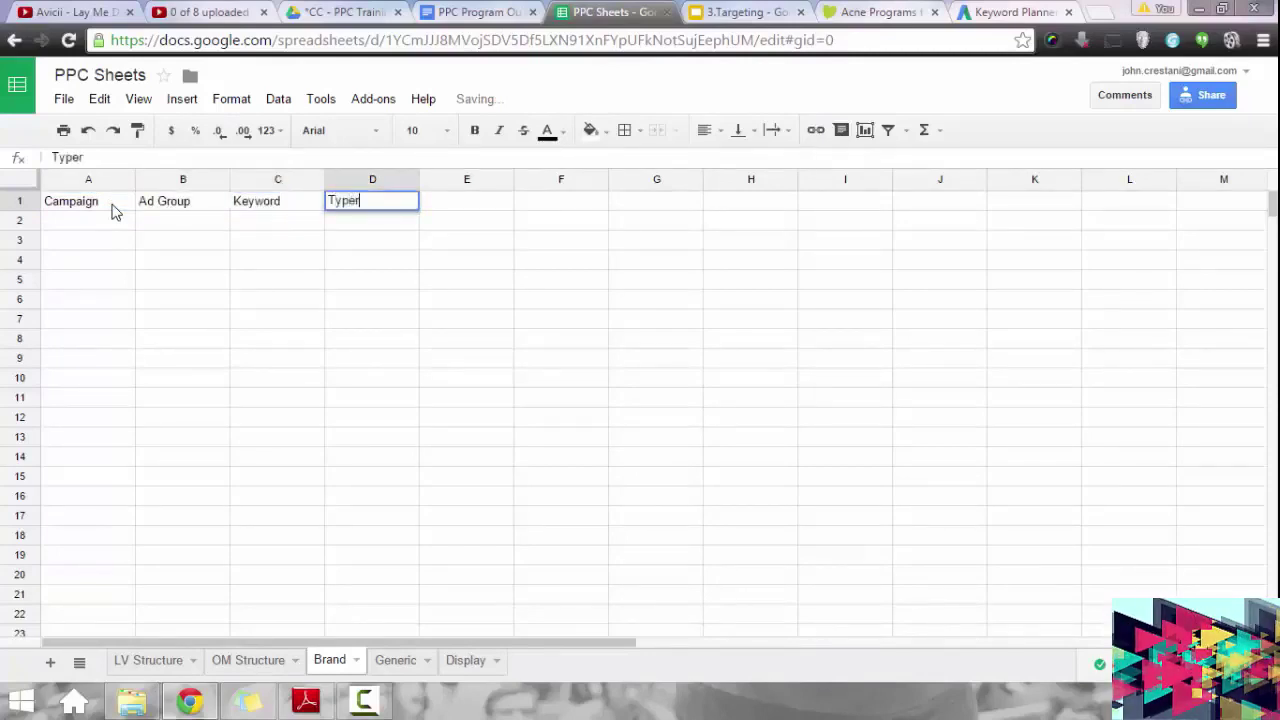
key("Return")
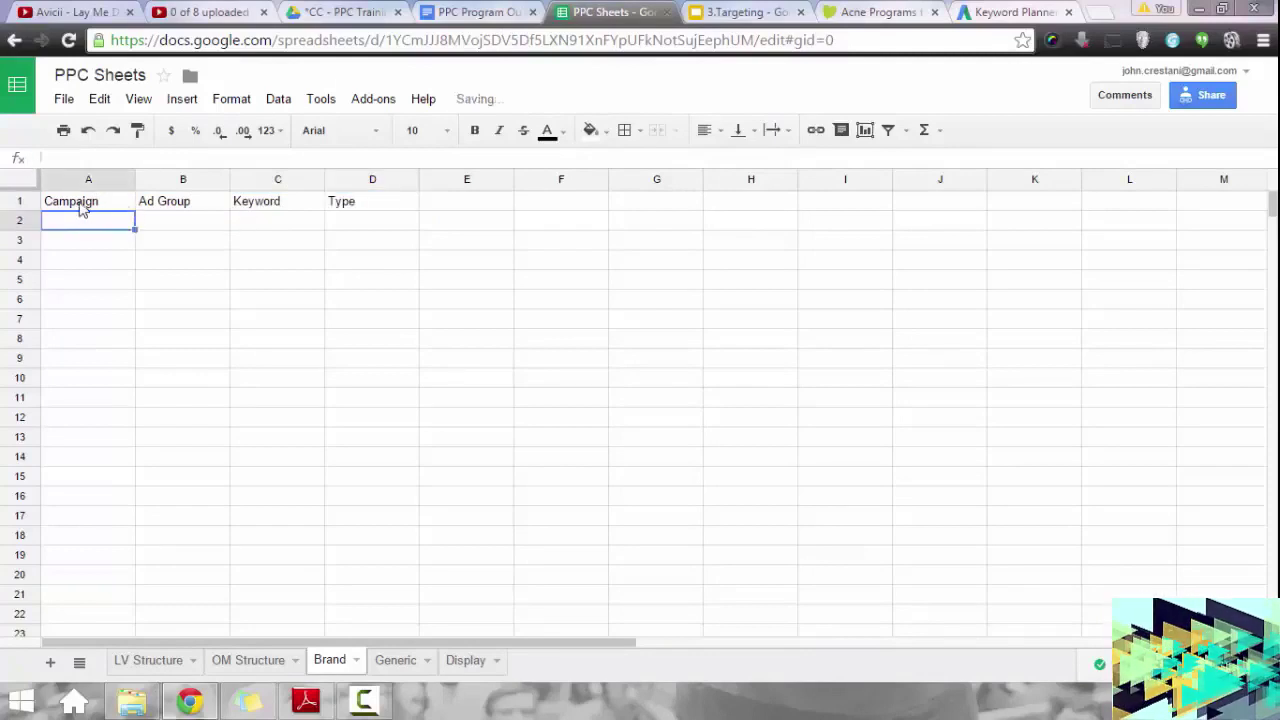
mouse_move(83, 207)
left_mouse_down()
mouse_move(286, 197)
mouse_move(366, 214)
left_mouse_up()
left_click(345, 207)
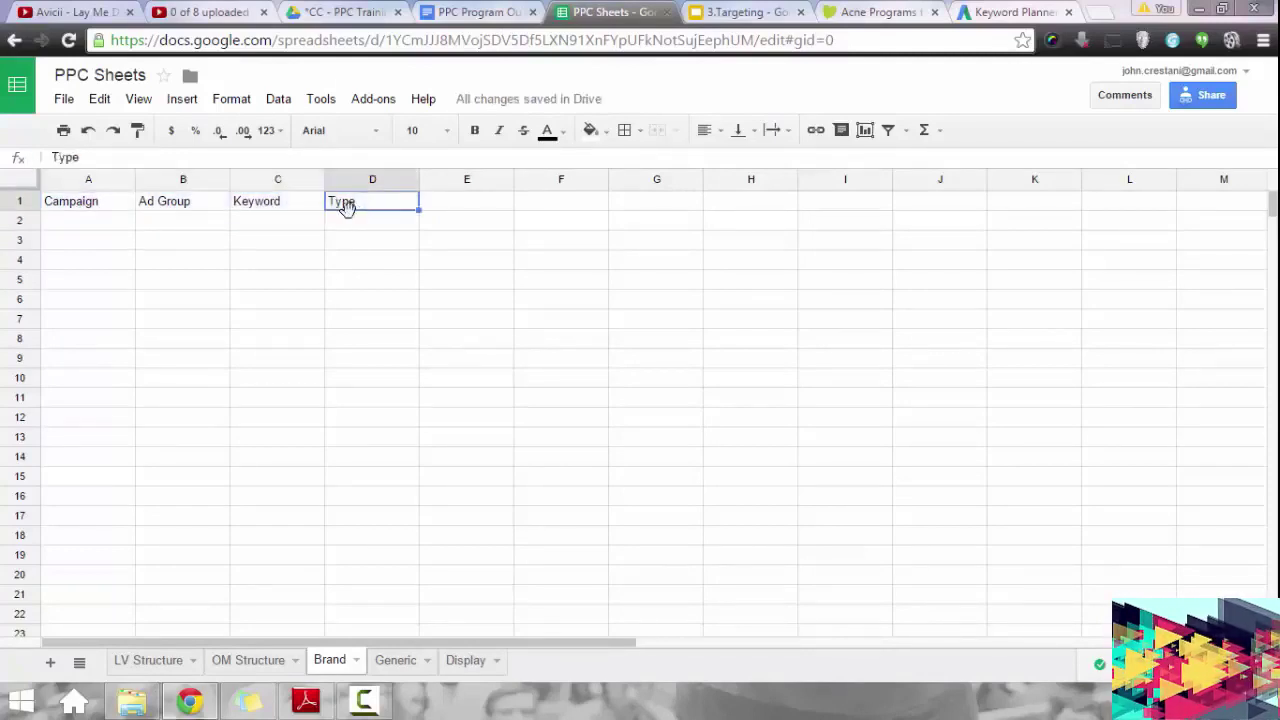
left_click_drag(83, 211, 391, 211)
left_click(400, 211)
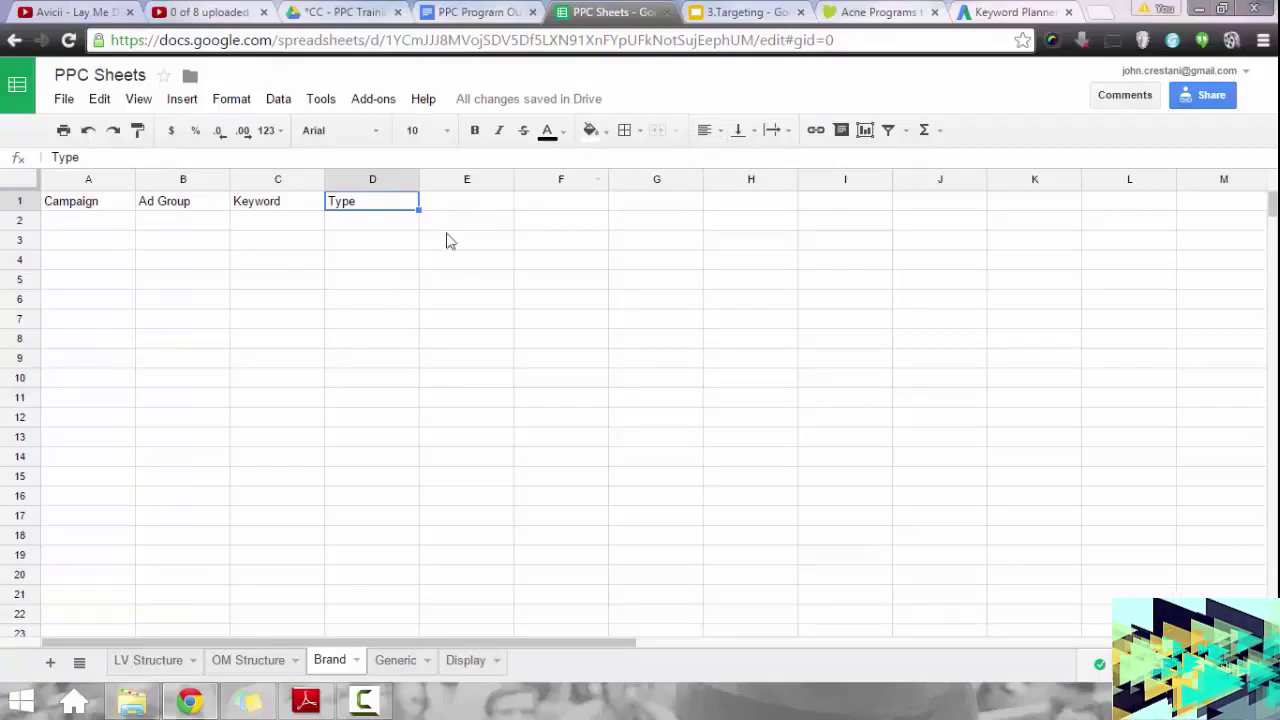
left_click(374, 226)
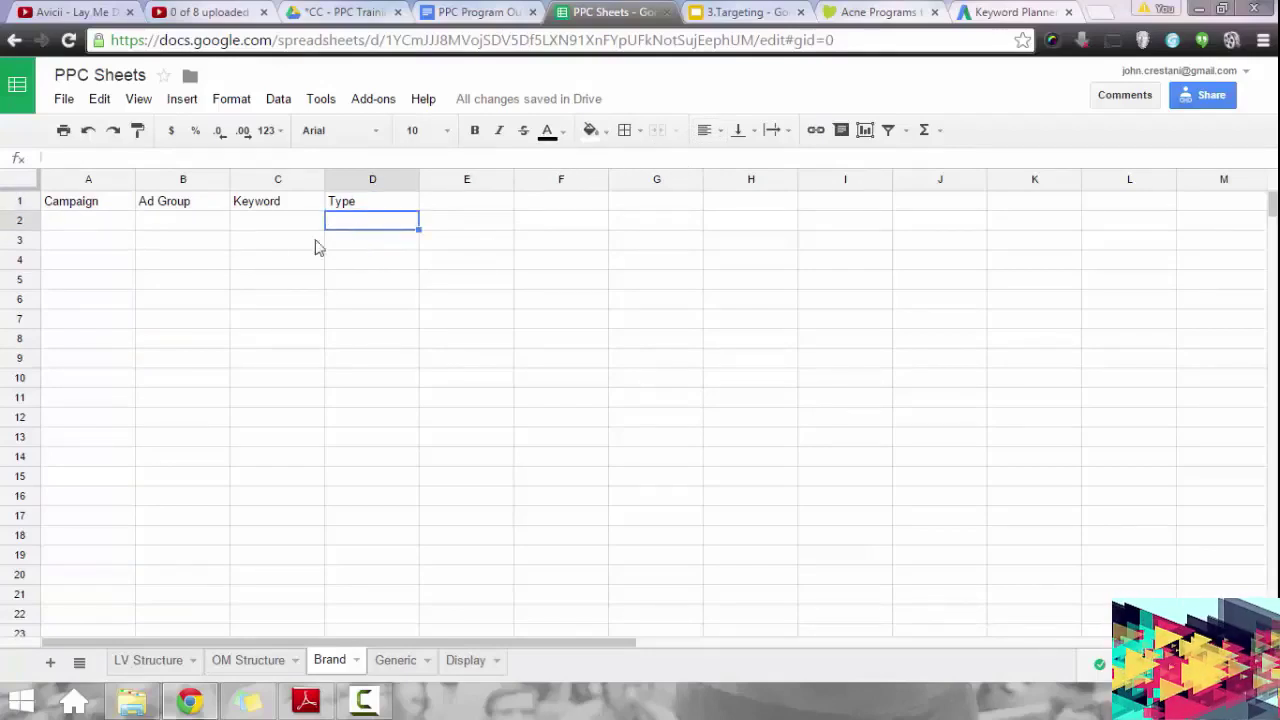
Enter "TLV - Brand" as the campaign name in cell A2 and select the ad group cell beside it.
left_click(71, 226)
type("Brand")
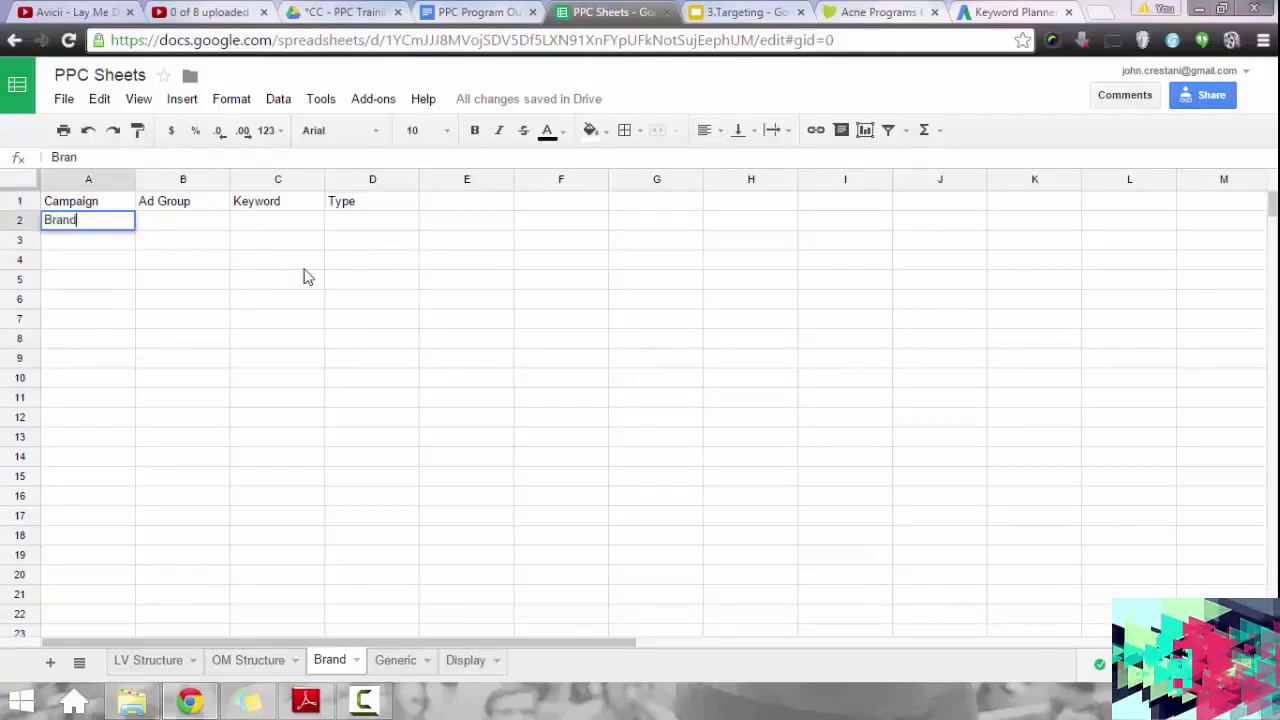
key("Return")
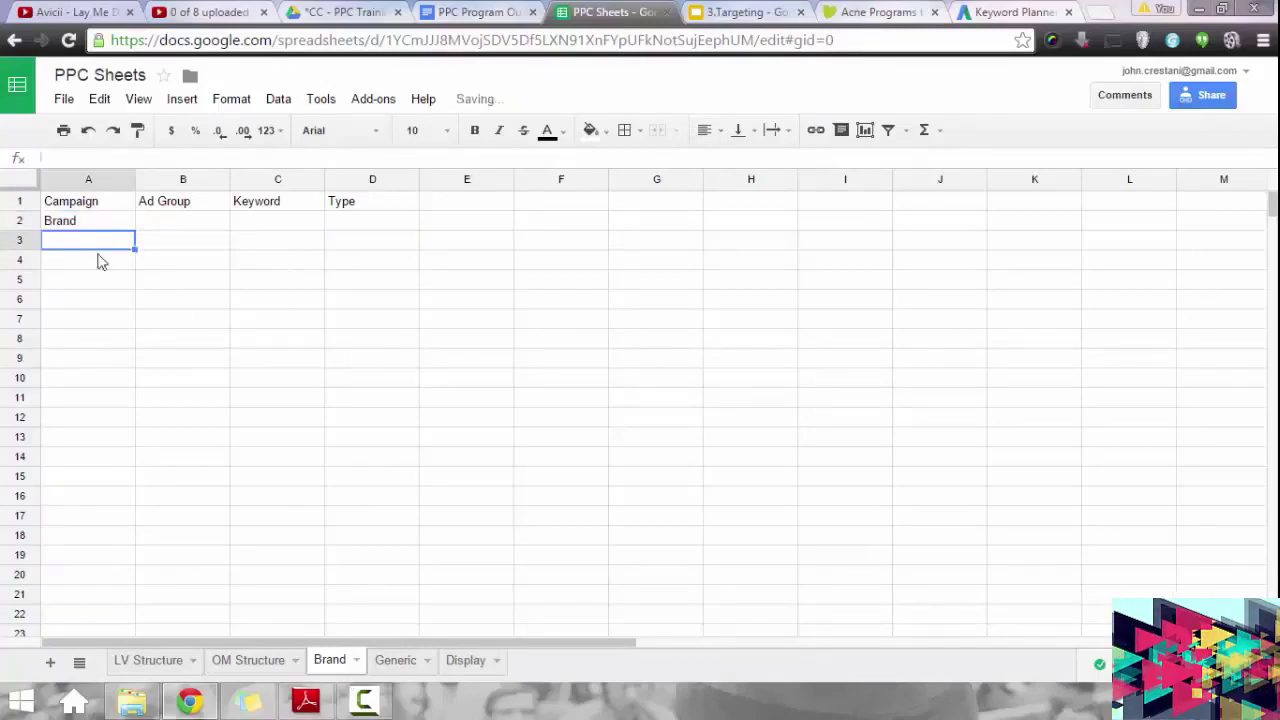
left_click(83, 224)
double_click(114, 232)
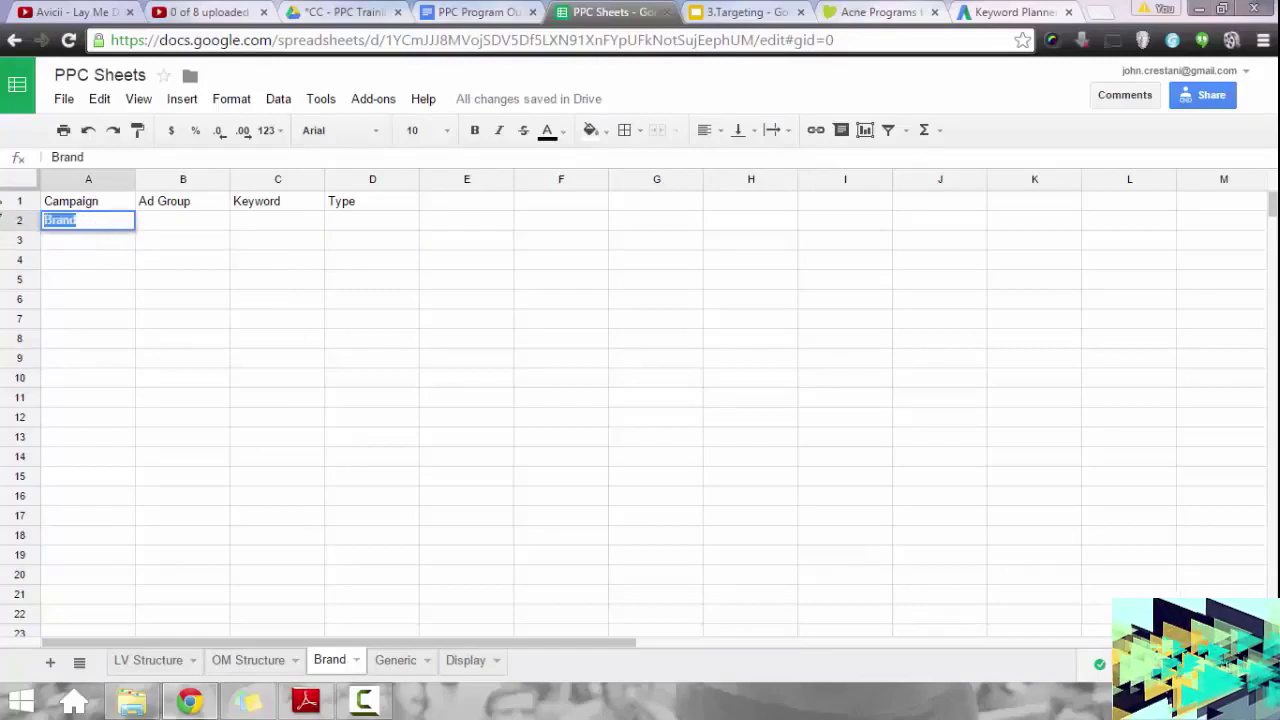
type("TLV")
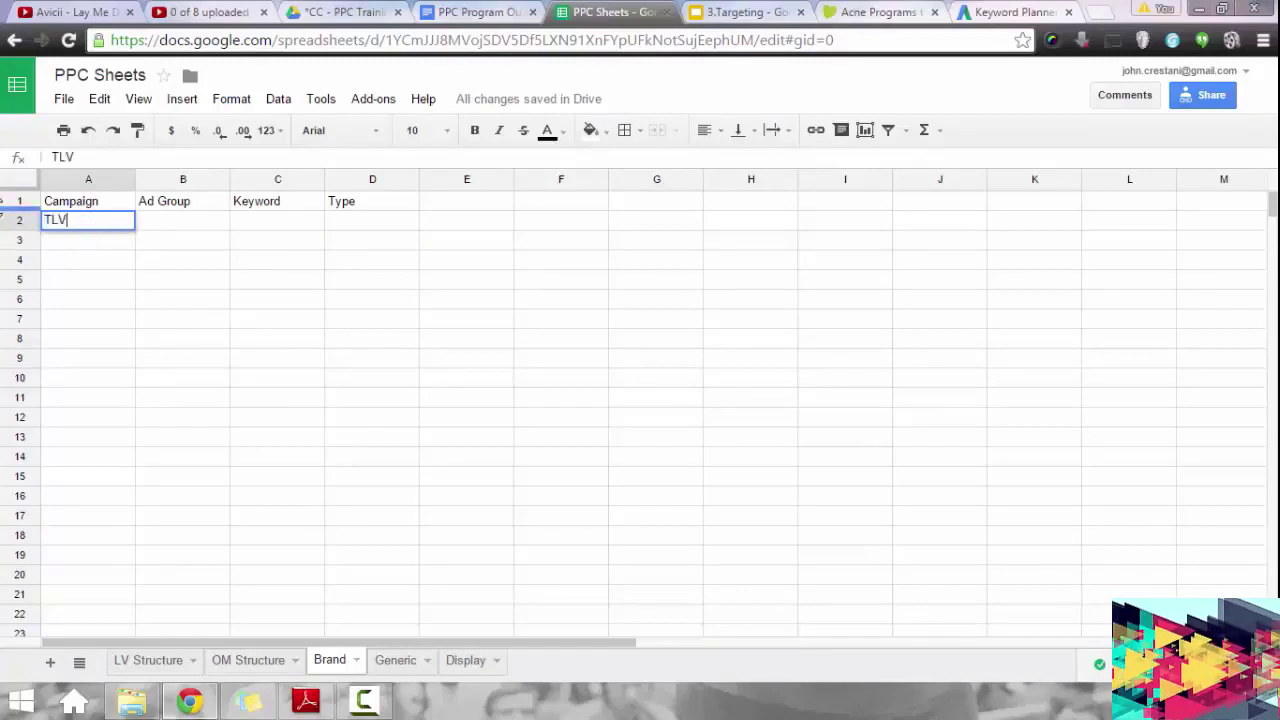
type(" - Brand")
key("Return")
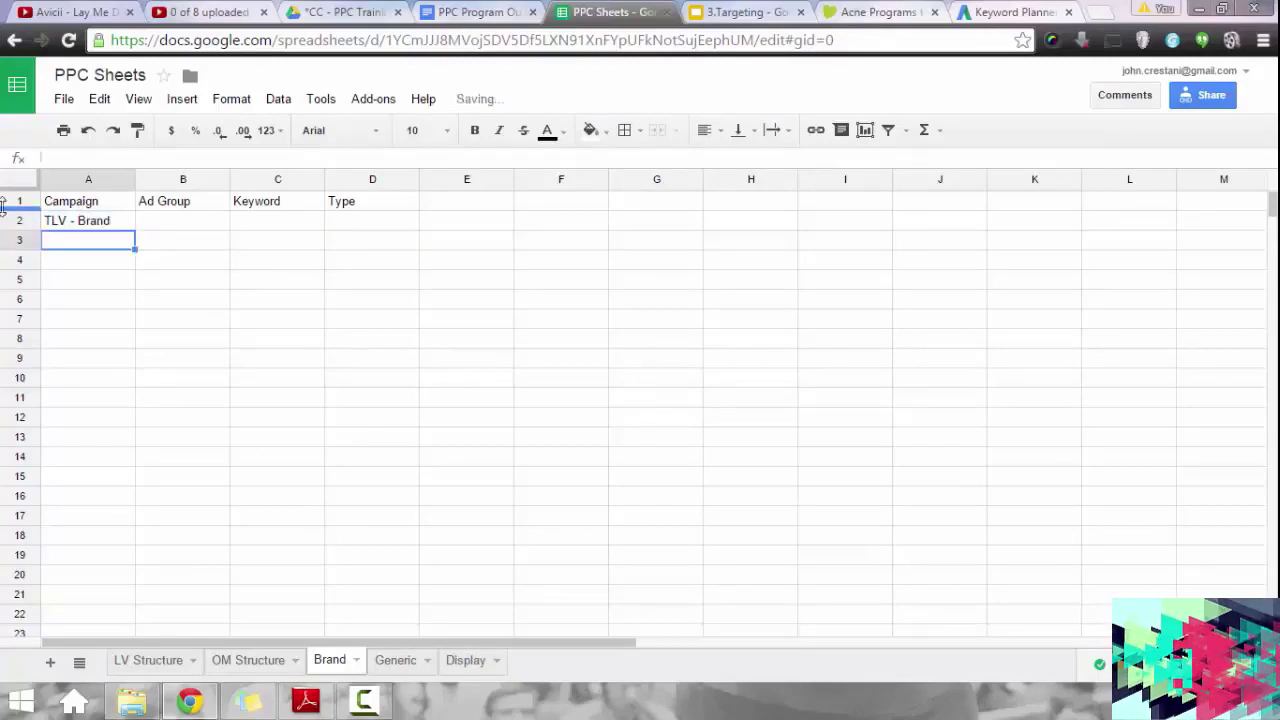
left_click(206, 228)
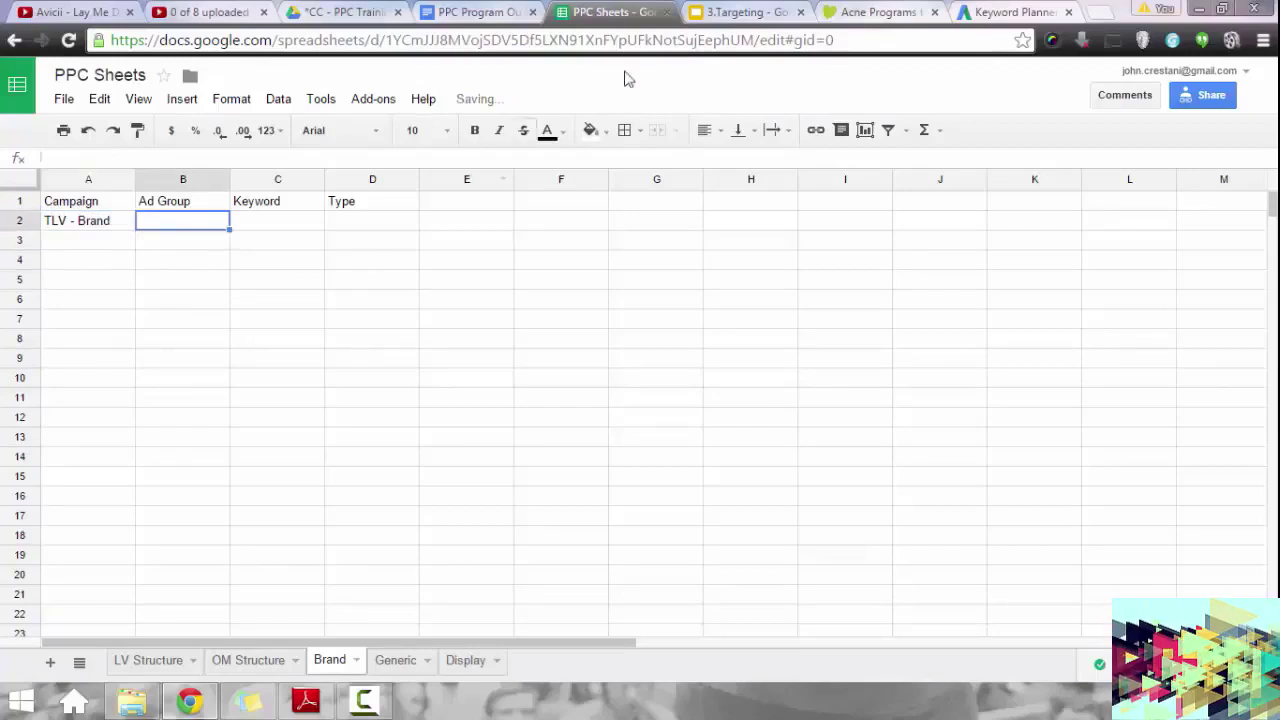
Switch to the Keyword Planner and search for ideas for the love vitamin, thelovevitamin, lovevitamin and thelovevitamin com.
left_click(1012, 12)
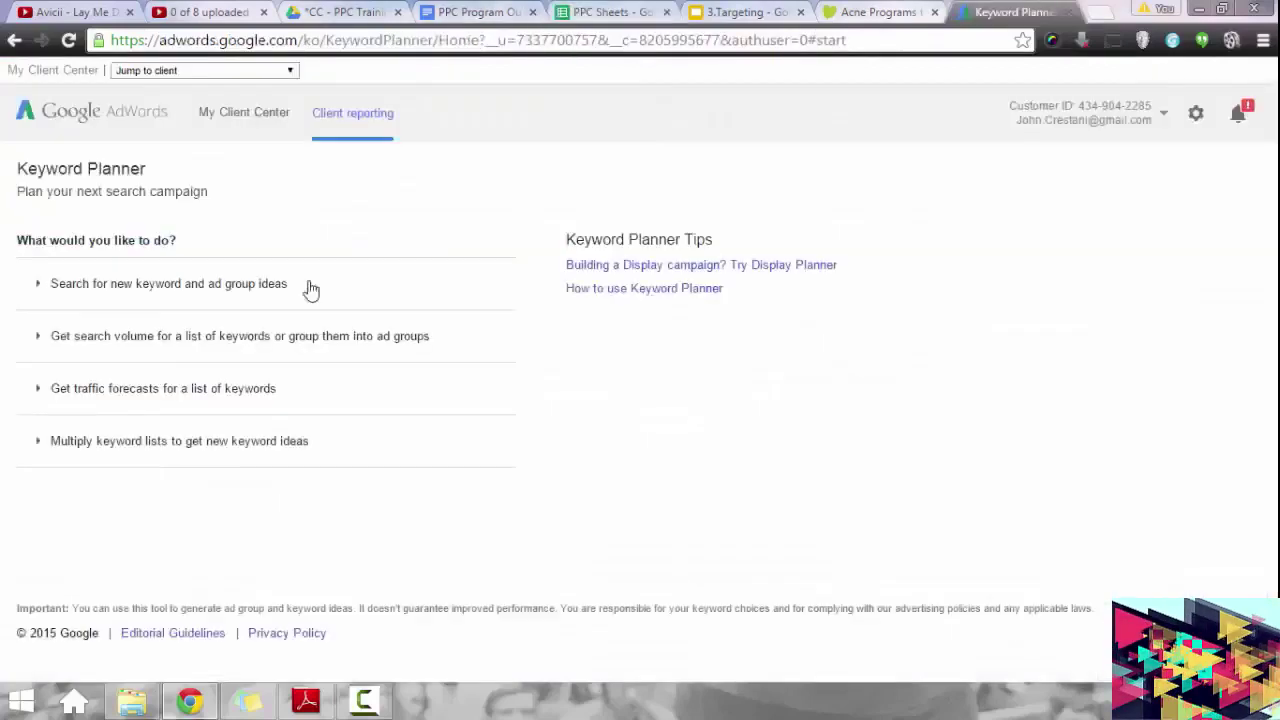
left_click(191, 302)
type("t")
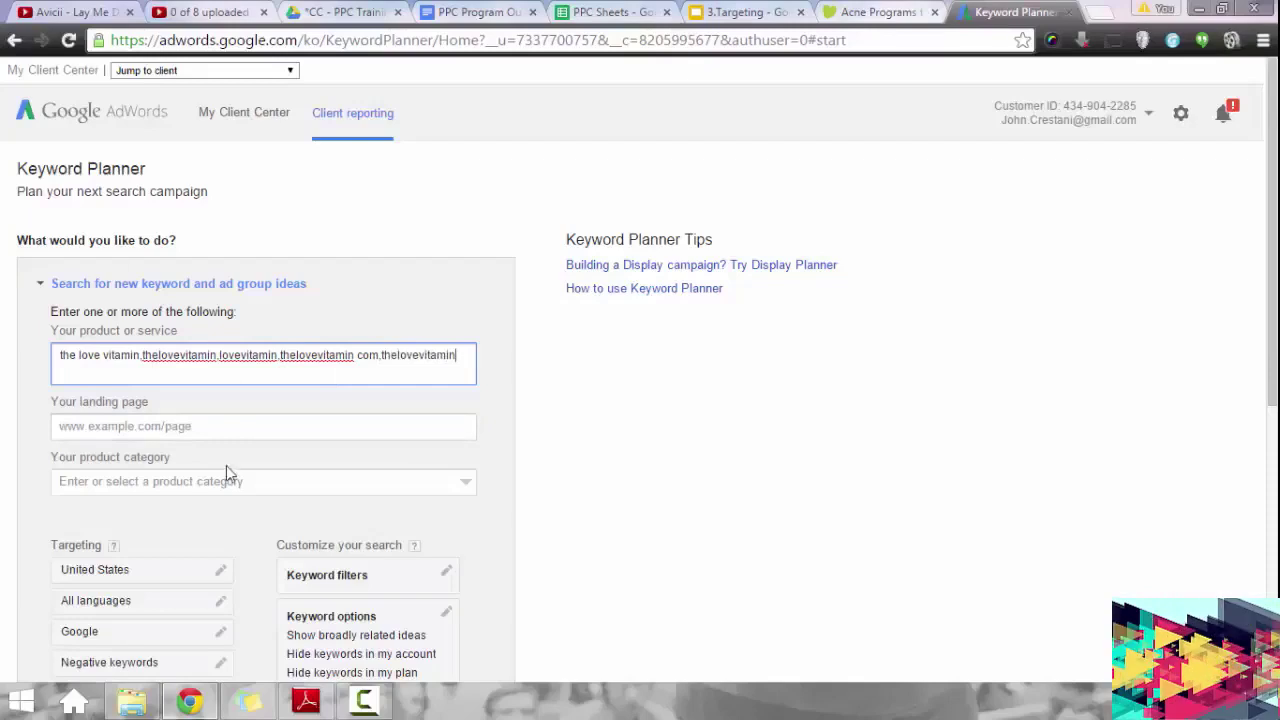
scroll(228, 468, "down", 2)
left_click(99, 627)
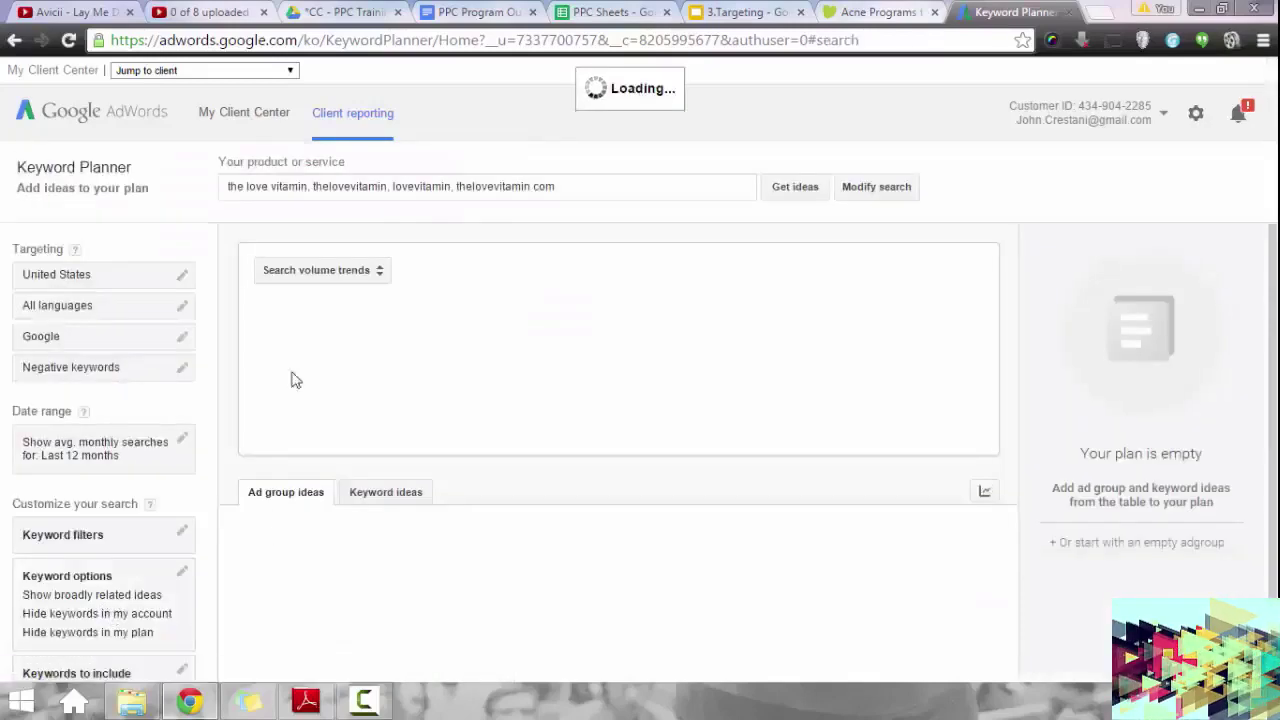
left_click(456, 187)
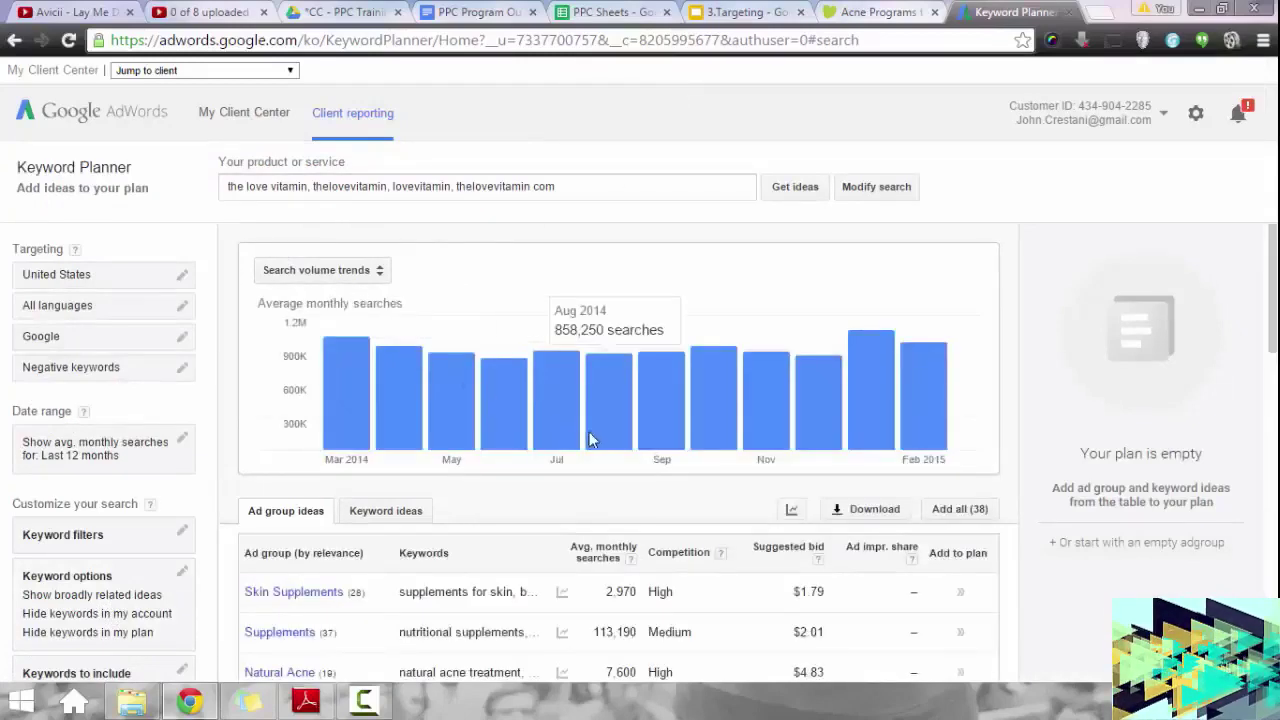
Show the individual keyword ideas and check the average monthly searches of the four brand terms.
scroll(405, 443, "down", 1)
scroll(405, 443, "down", 1)
left_click(386, 325)
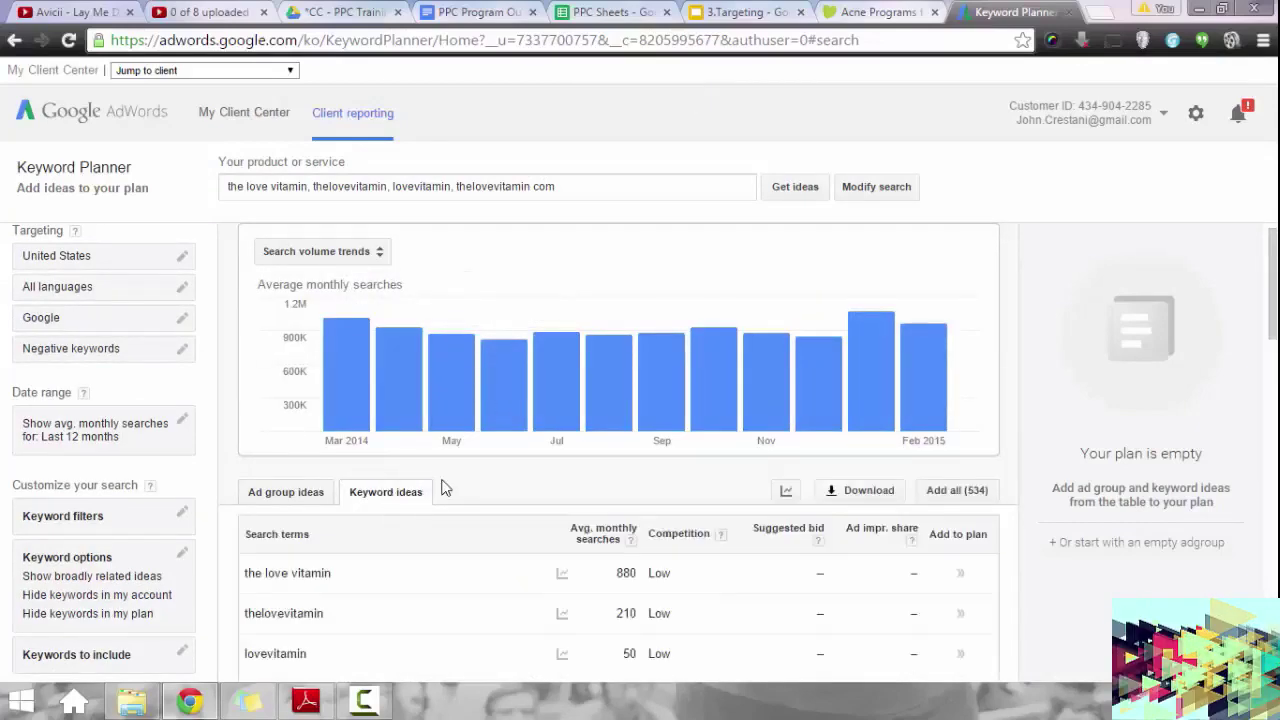
scroll(480, 468, "down", 2)
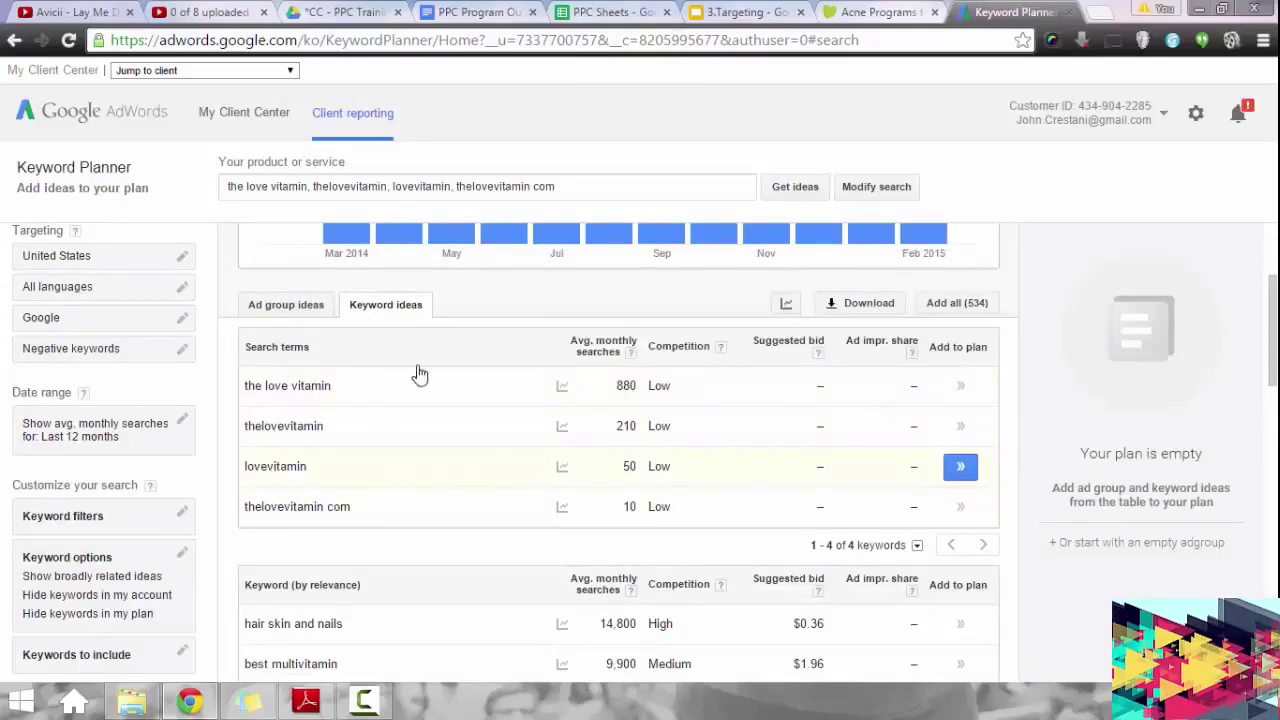
scroll(414, 371, "up", 2)
left_click(615, 185)
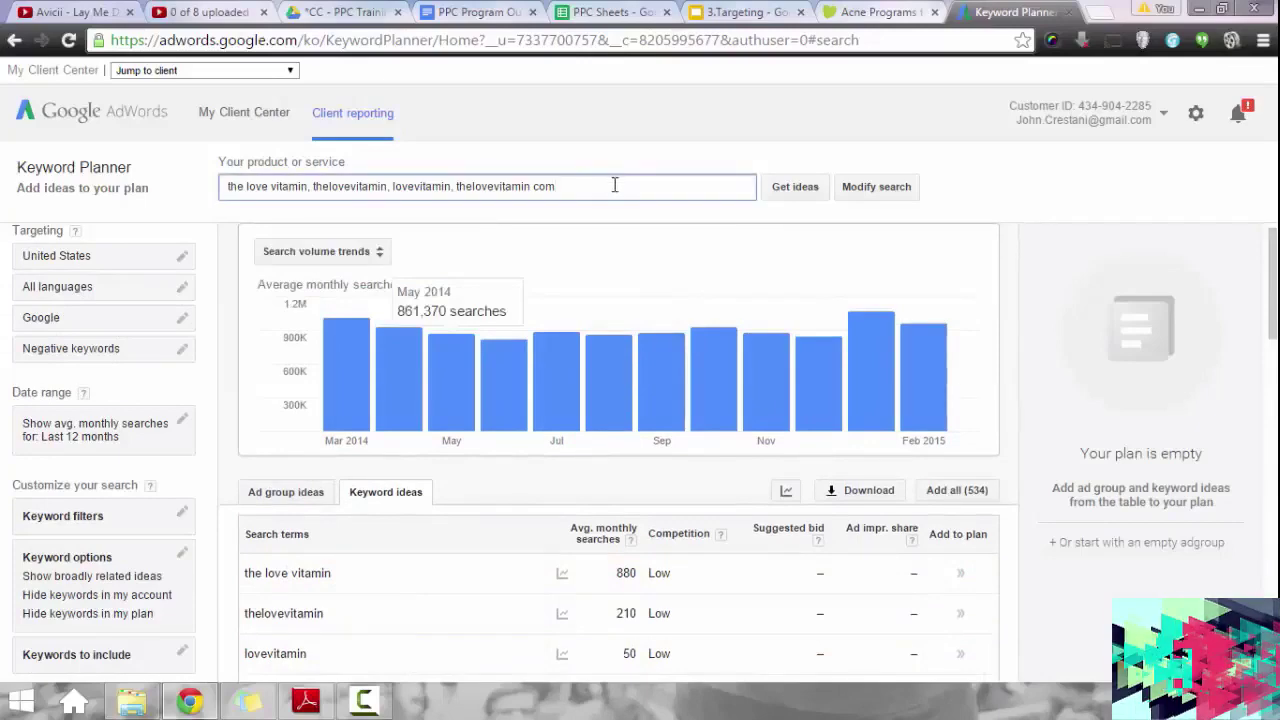
type(",lovev")
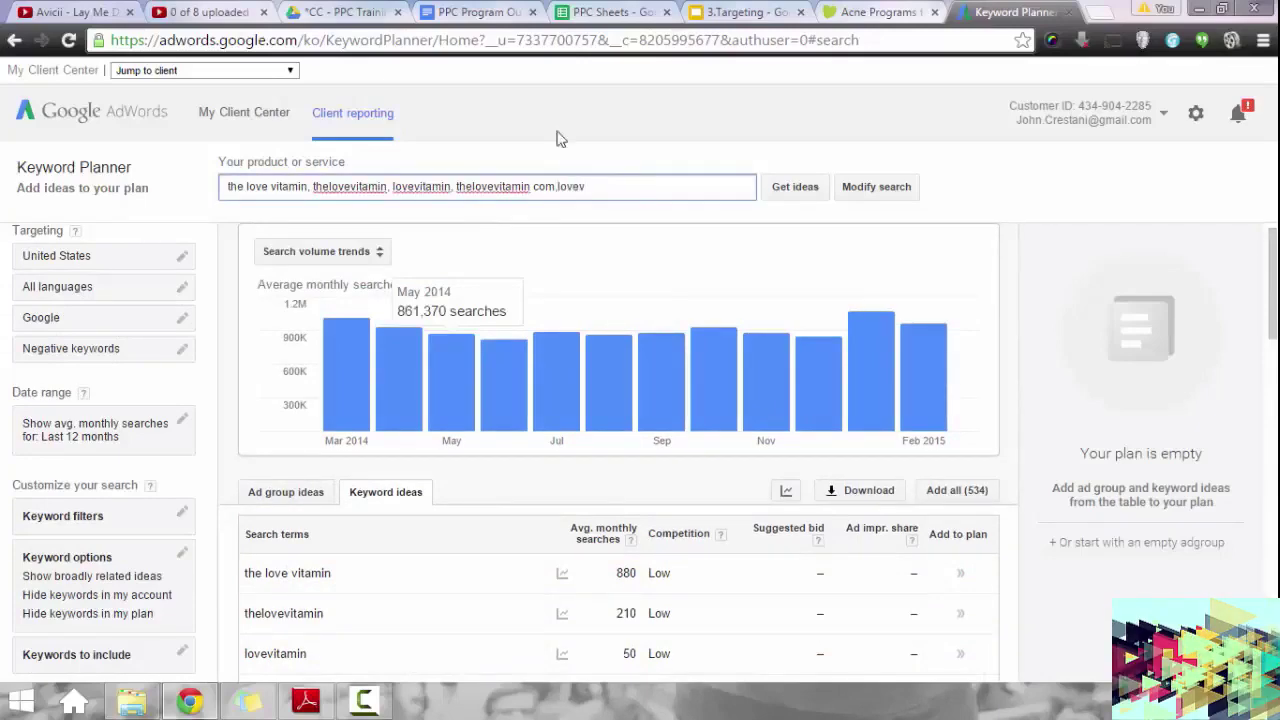
key("BackSpace")
key("BackSpace")
key("BackSpace")
key("BackSpace")
key("BackSpace")
key("BackSpace")
Examine the related keyword suggestions by relevance, comparing them with the brand search terms.
scroll(643, 300, "down", 3)
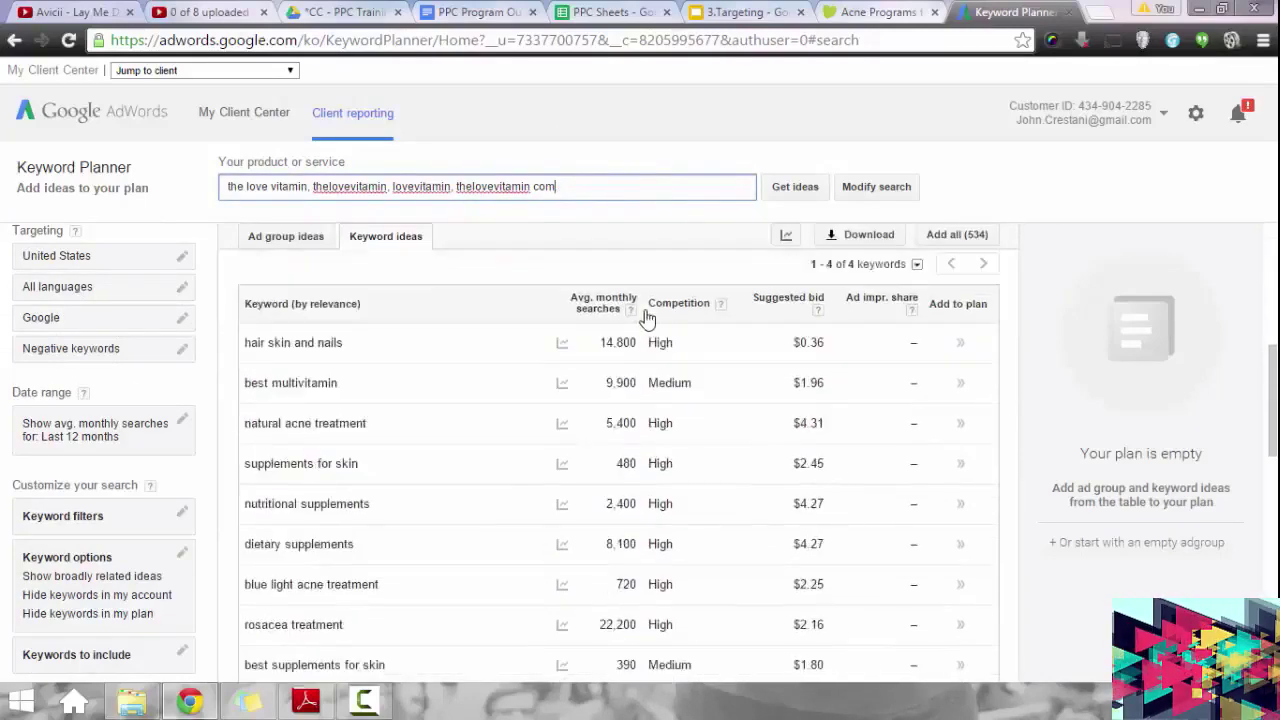
scroll(523, 357, "up", 1)
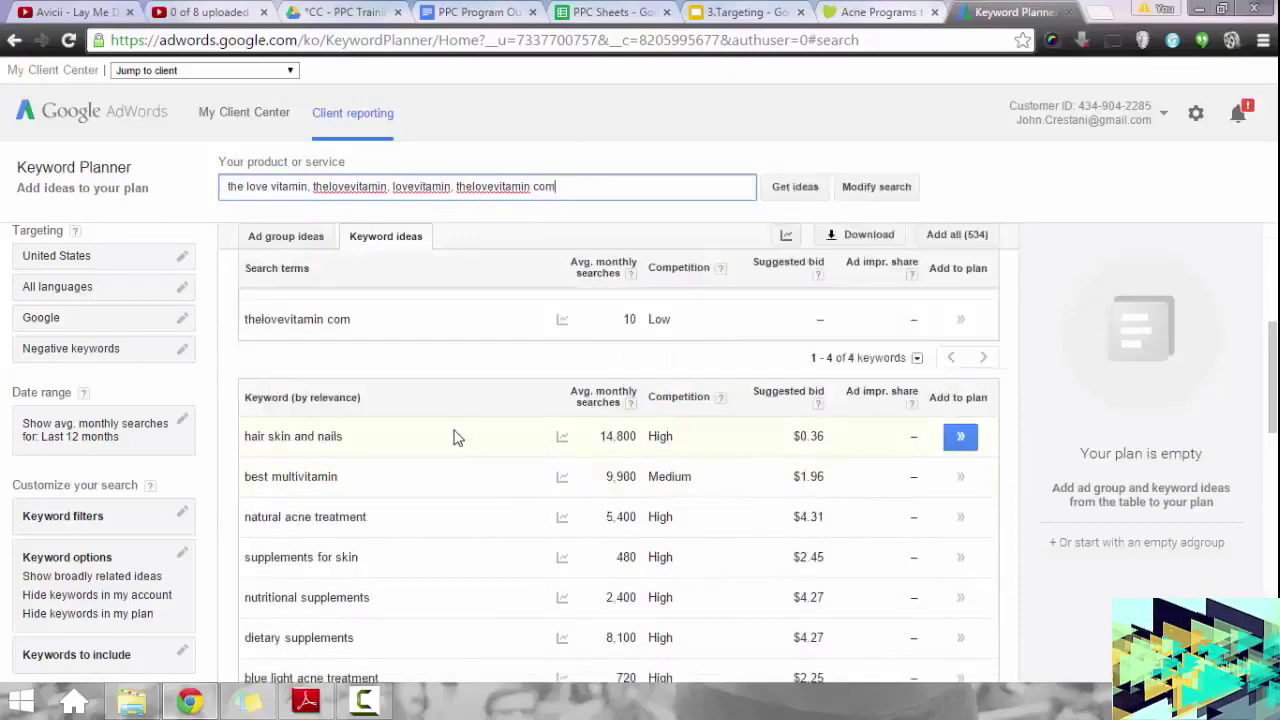
scroll(455, 440, "down", 1)
scroll(455, 433, "down", 1)
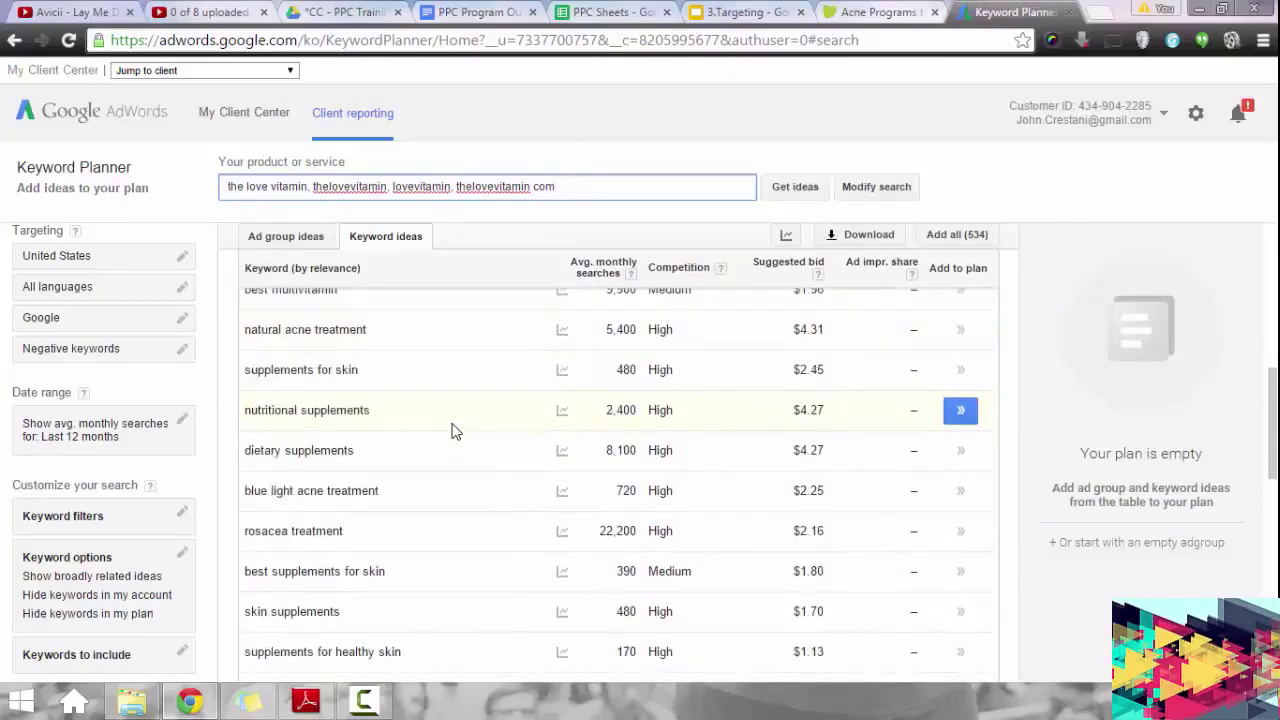
scroll(488, 446, "down", 3)
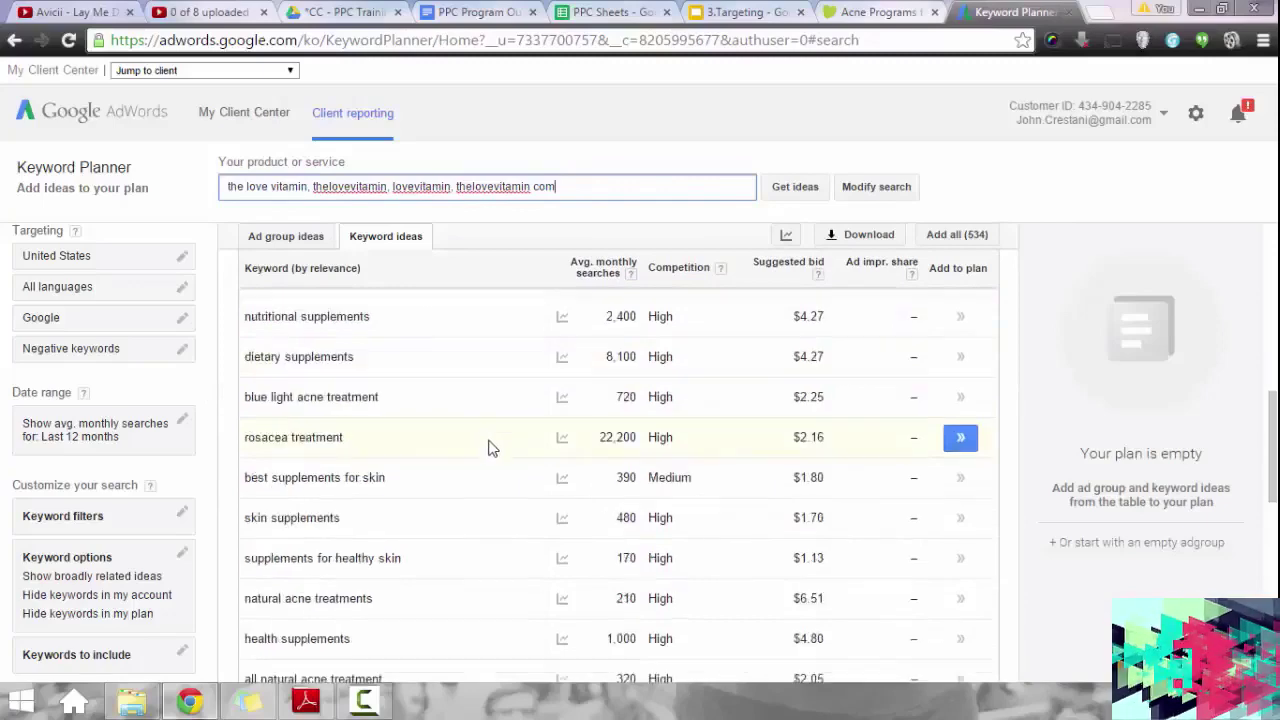
scroll(505, 458, "down", 6)
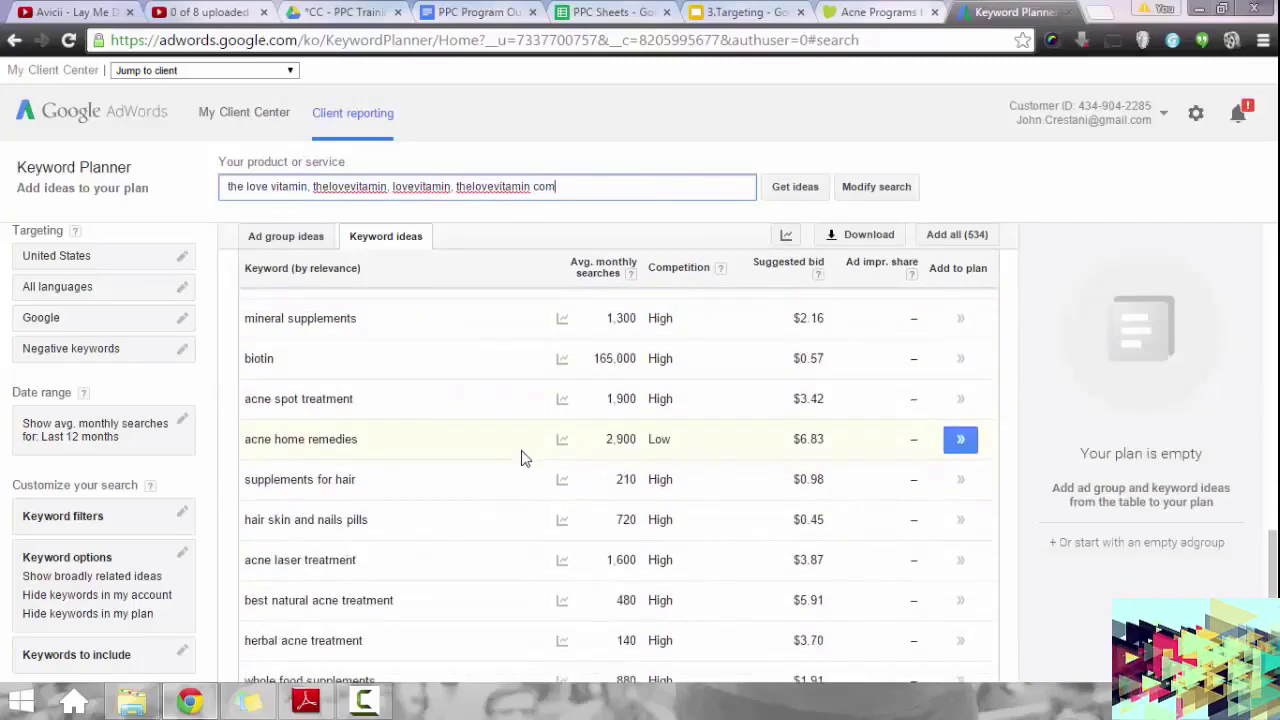
scroll(571, 470, "up", 15)
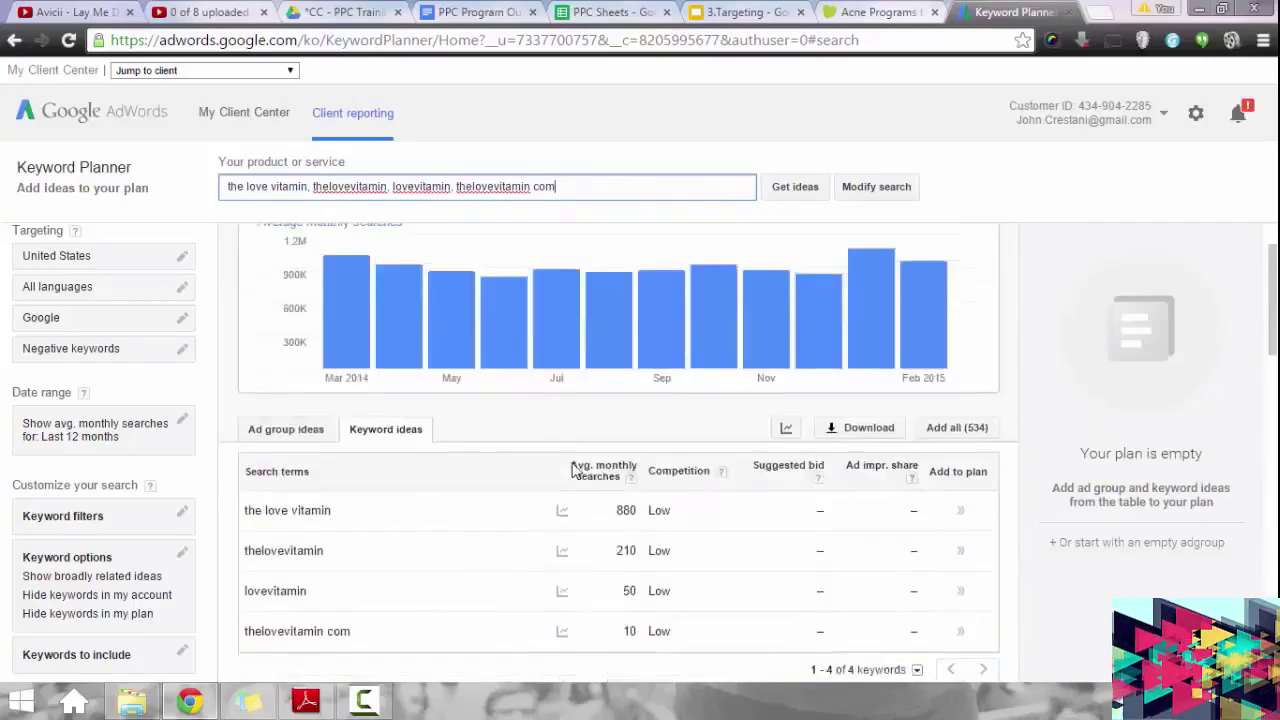
scroll(590, 525, "down", 1)
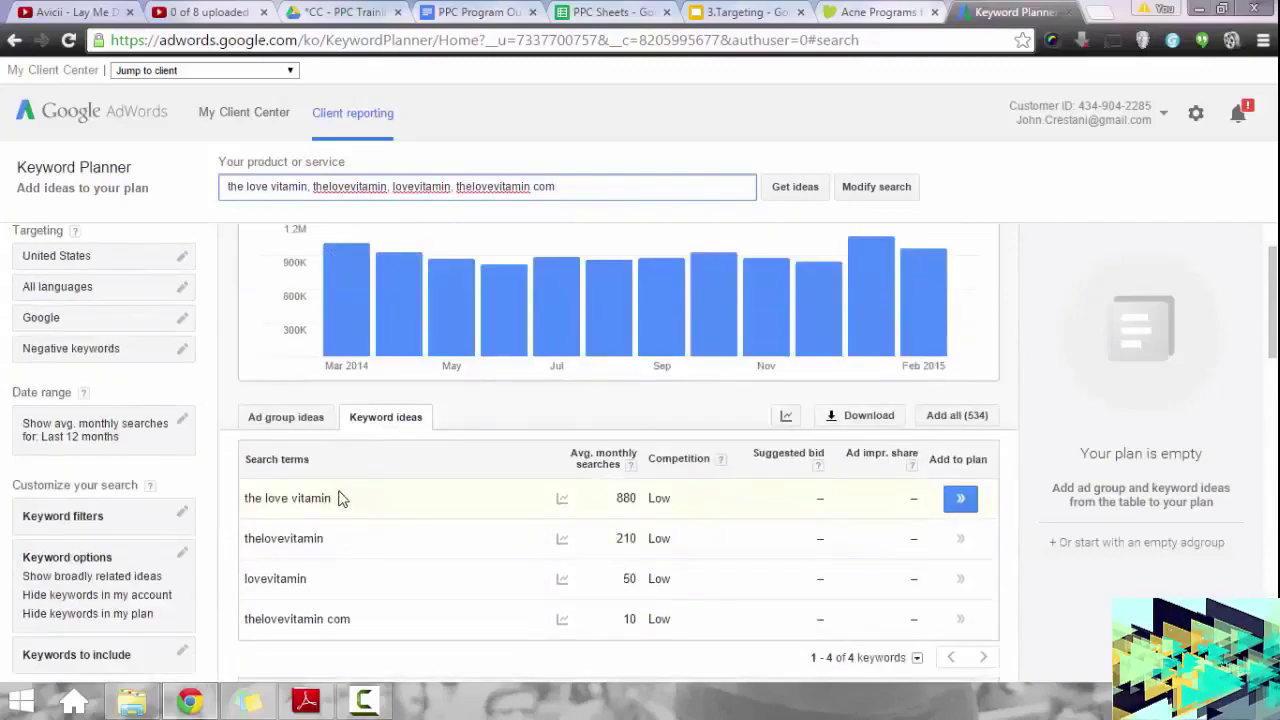
Copy the search term "the love vitamin" from the results and open Ubersuggest in a new browser tab.
left_click_drag(334, 498, 247, 502)
key("ctrl+c")
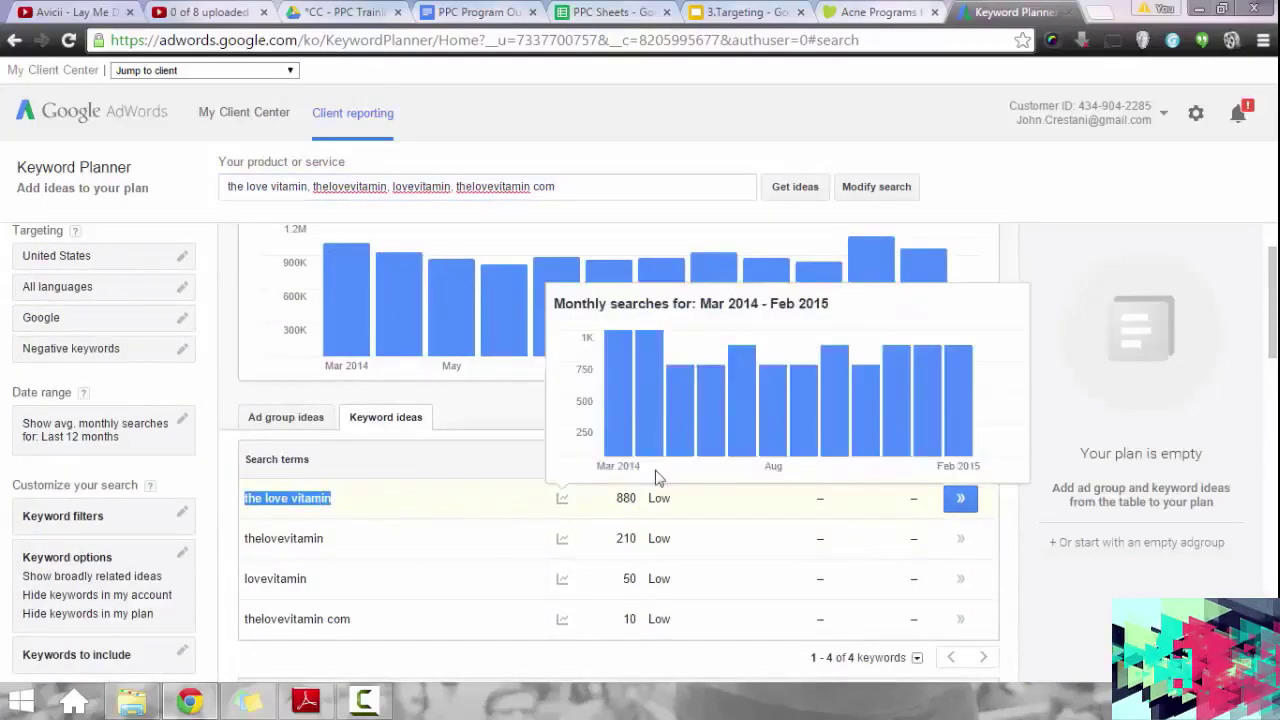
left_click(1097, 12)
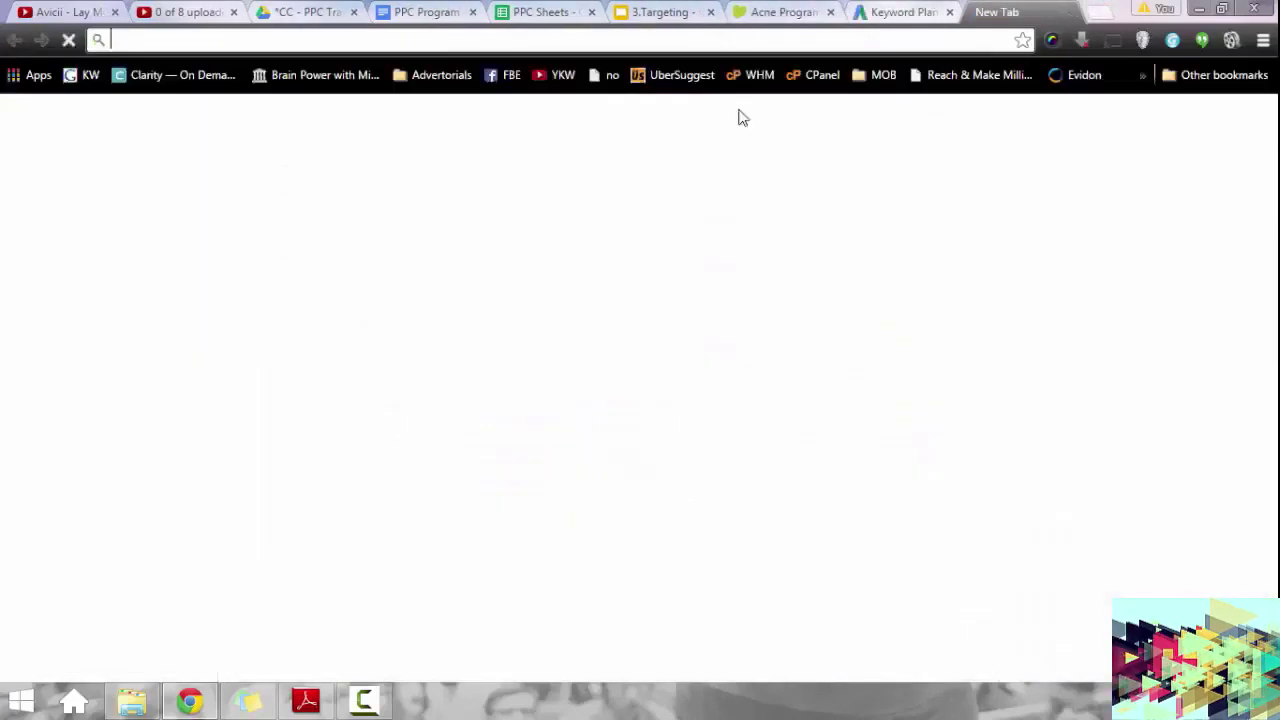
left_click(677, 75)
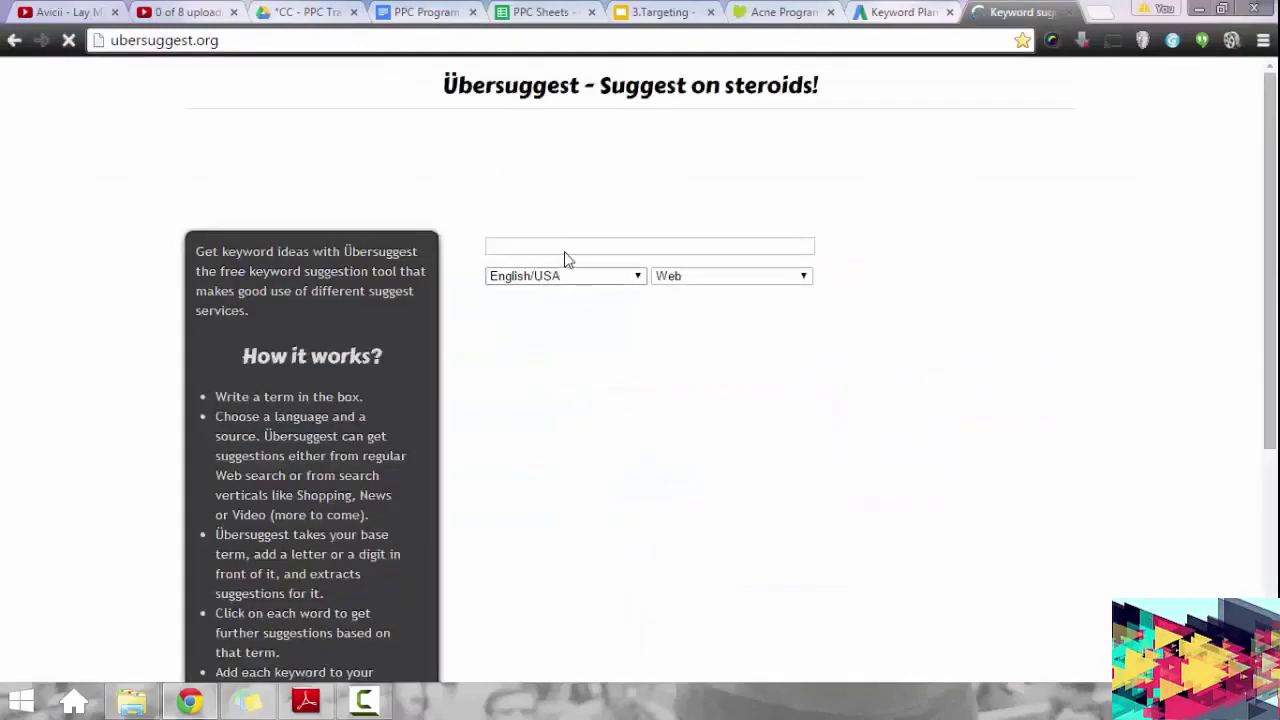
Request English/USA web suggestions for "the love vitamin", completing the captcha.
left_click(566, 258)
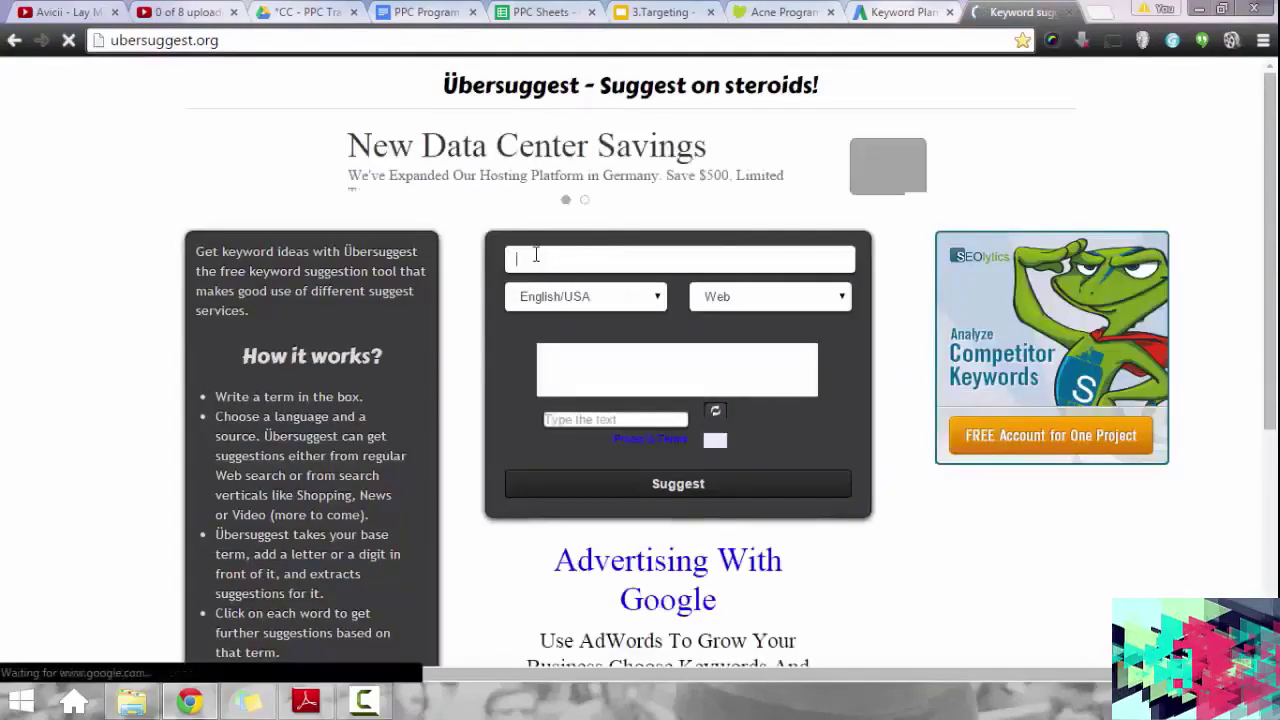
key("ctrl+v")
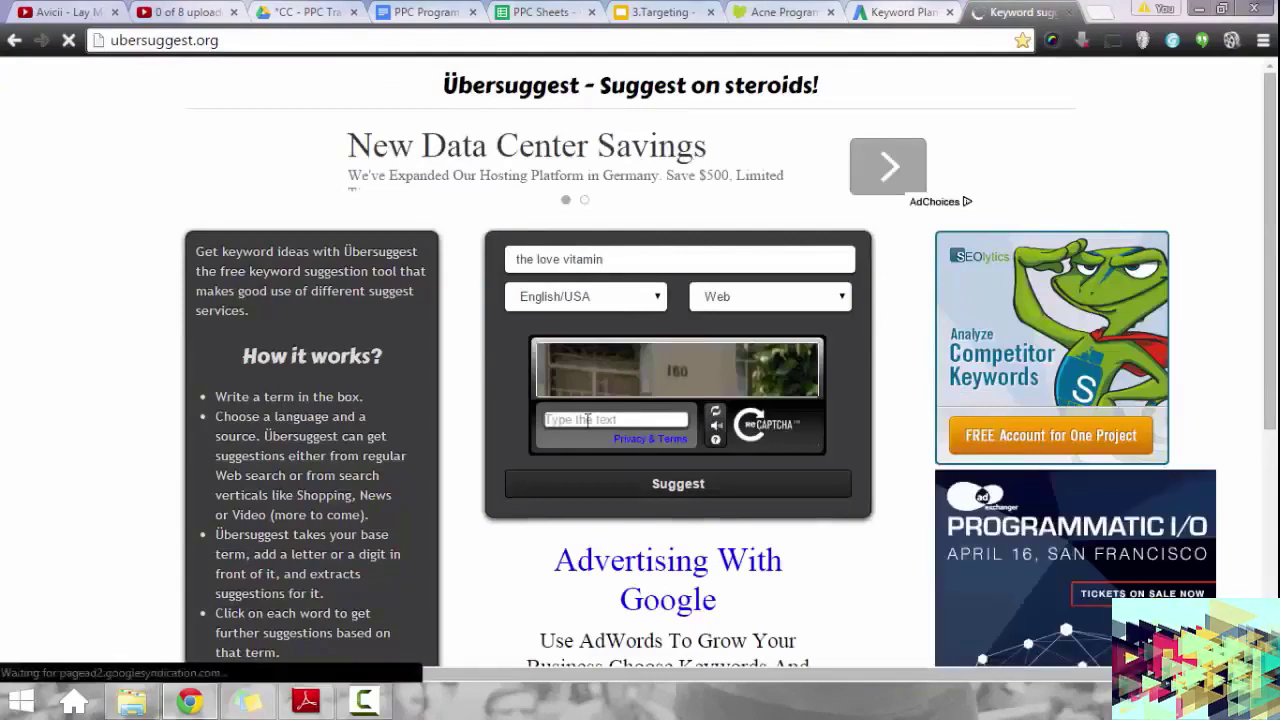
left_click(588, 418)
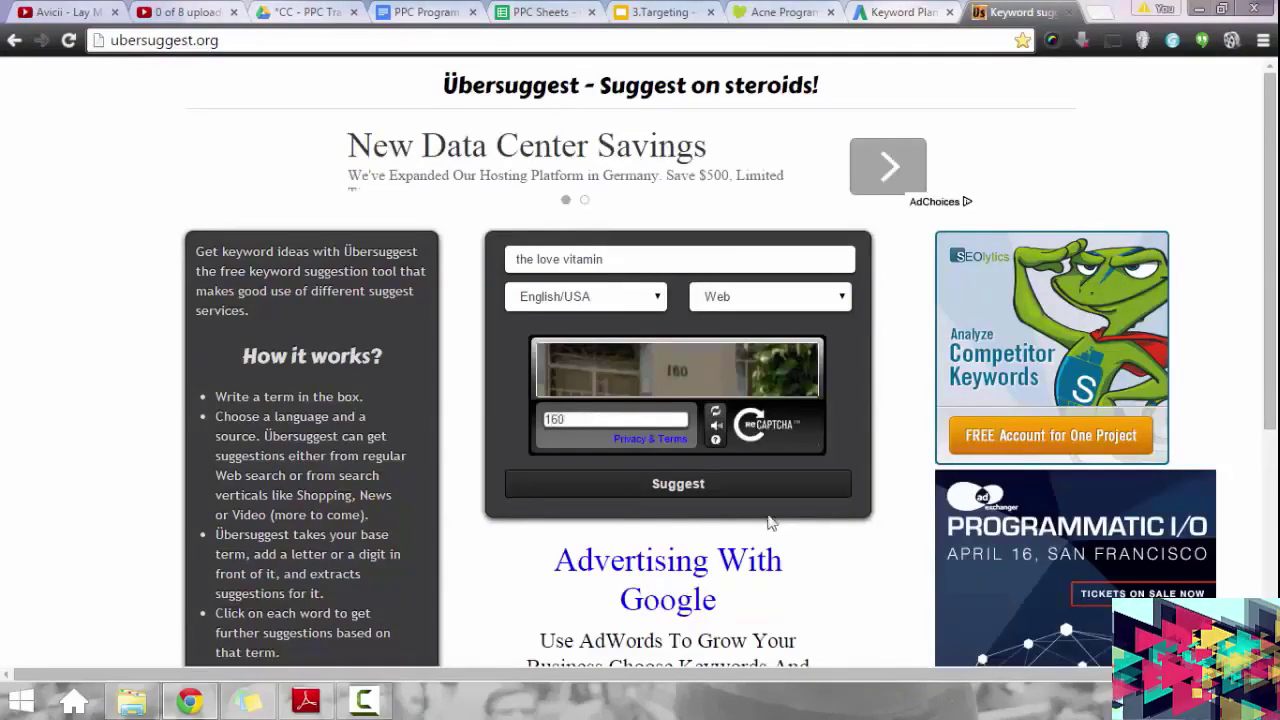
left_click(729, 491)
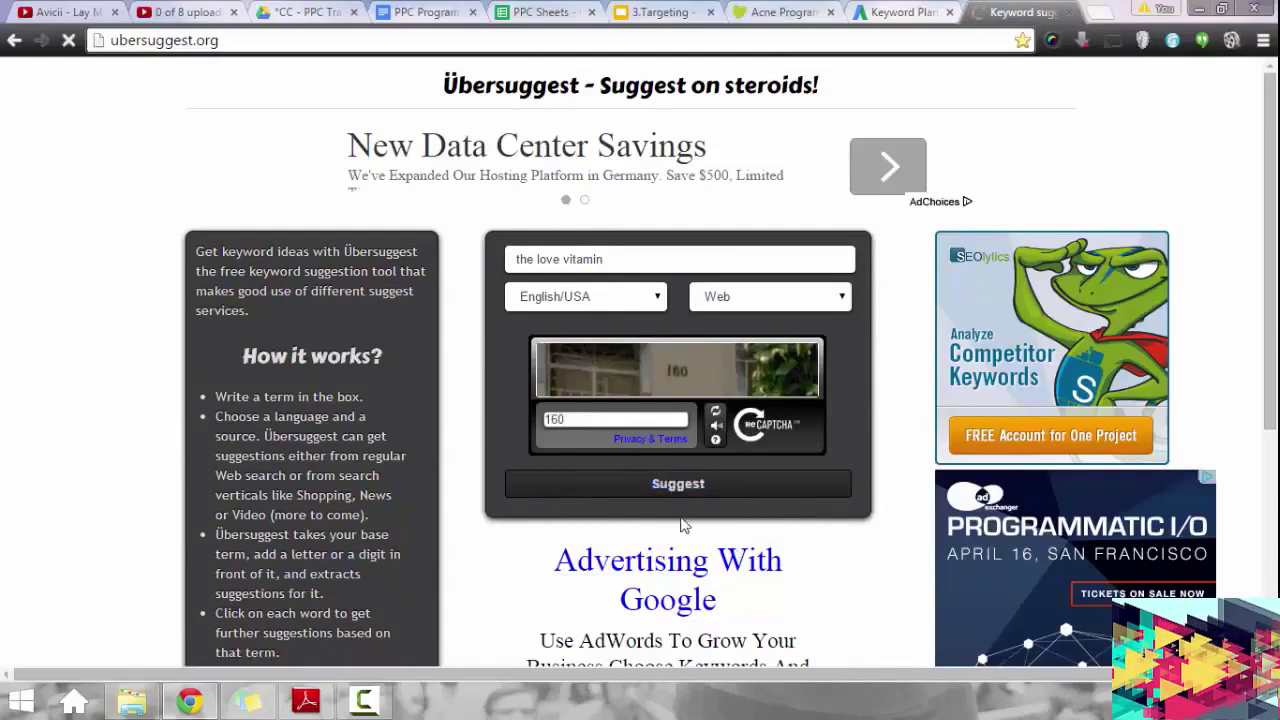
left_click(731, 491)
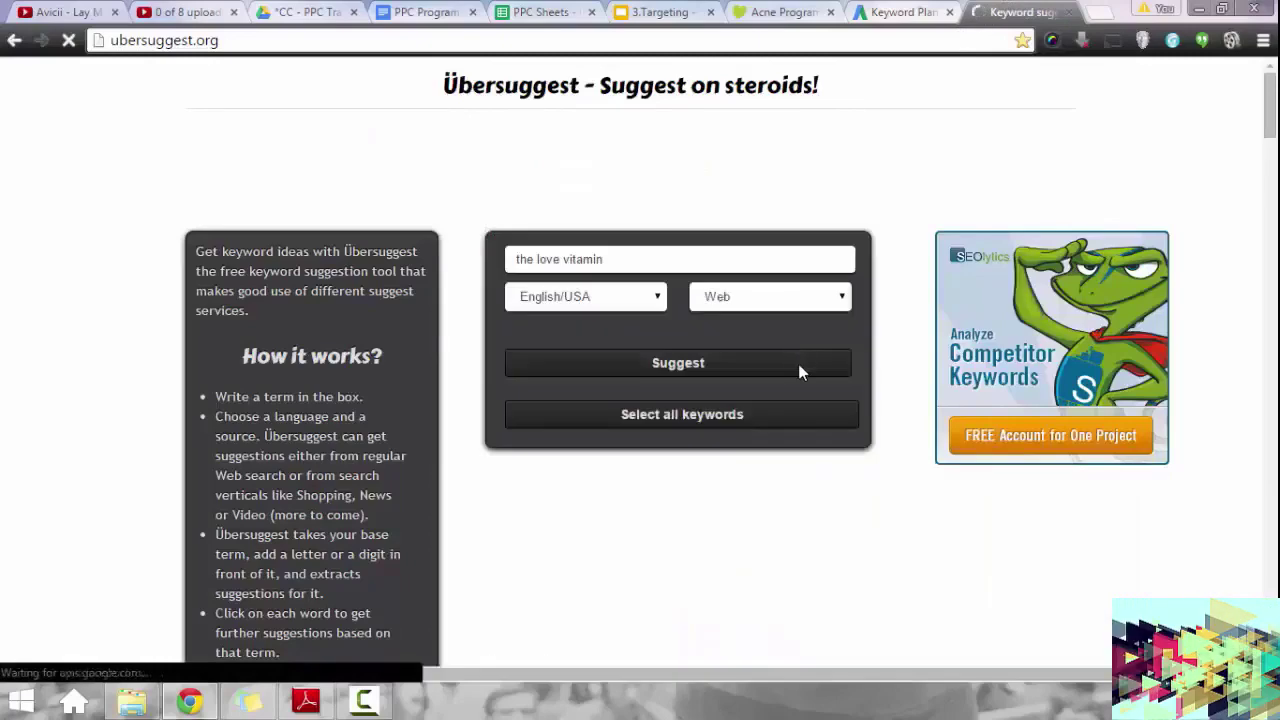
Select all the keyword suggestions down to "the love vitamin zinc" and return to the Keyword Planner.
scroll(894, 366, "down", 1)
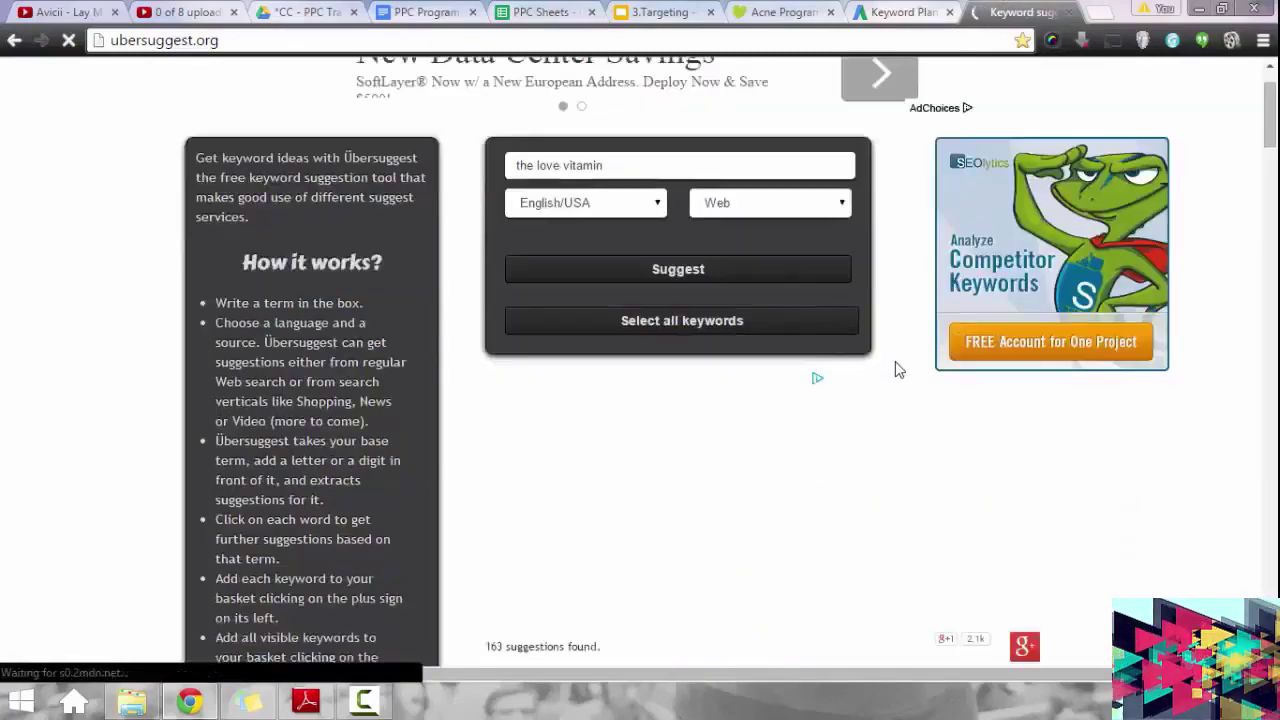
scroll(893, 365, "down", 5)
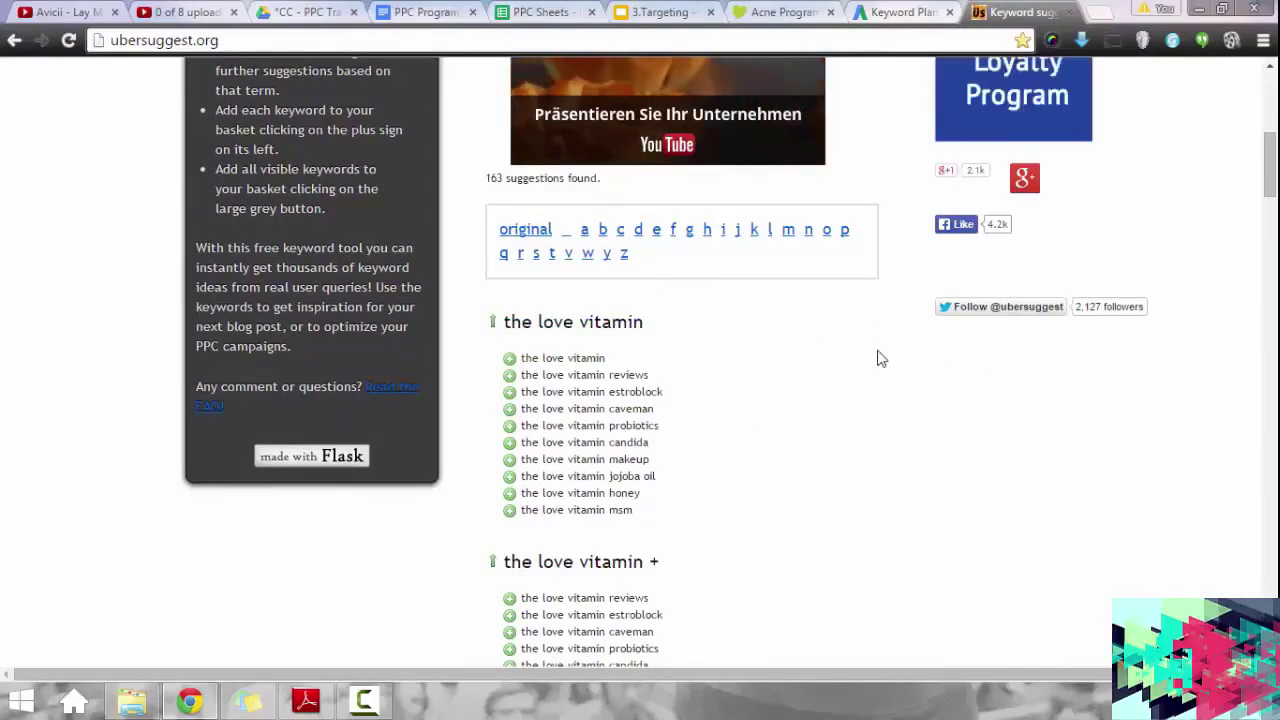
scroll(560, 228, "down", 2)
left_click_drag(518, 171, 688, 617)
scroll(777, 443, "down", 14)
scroll(820, 434, "down", 15)
scroll(814, 460, "down", 3)
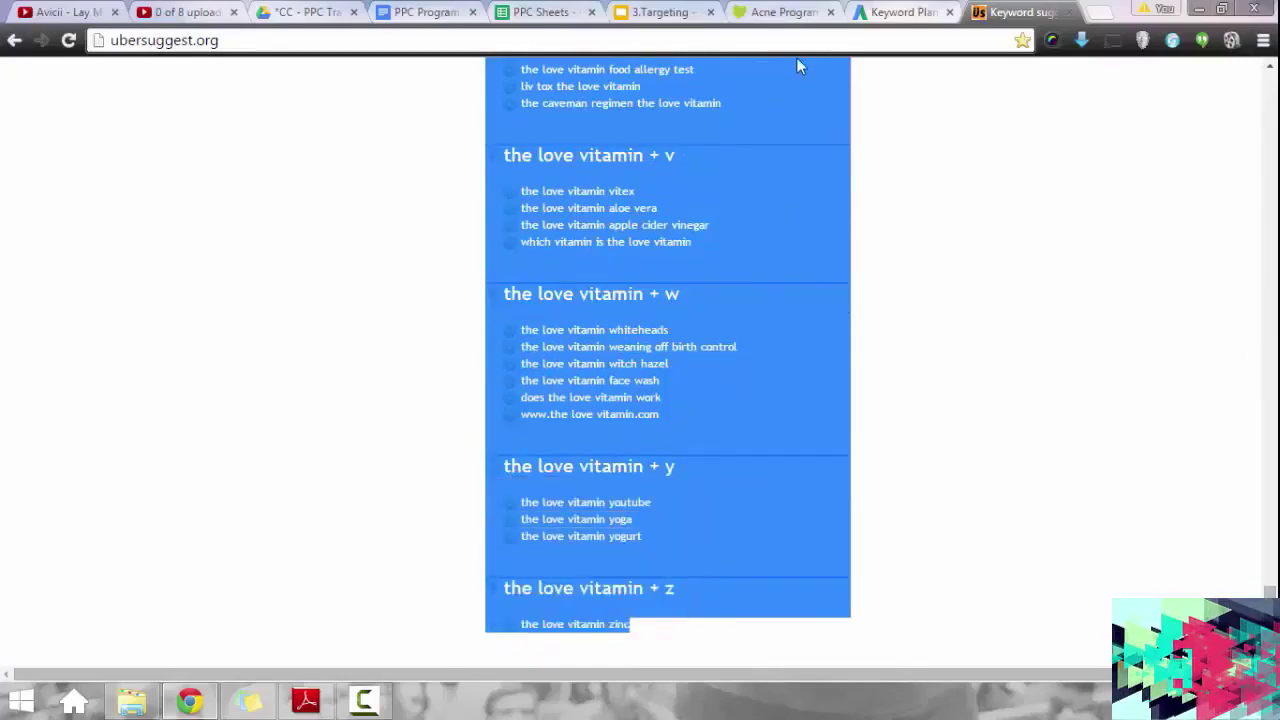
left_click(897, 12)
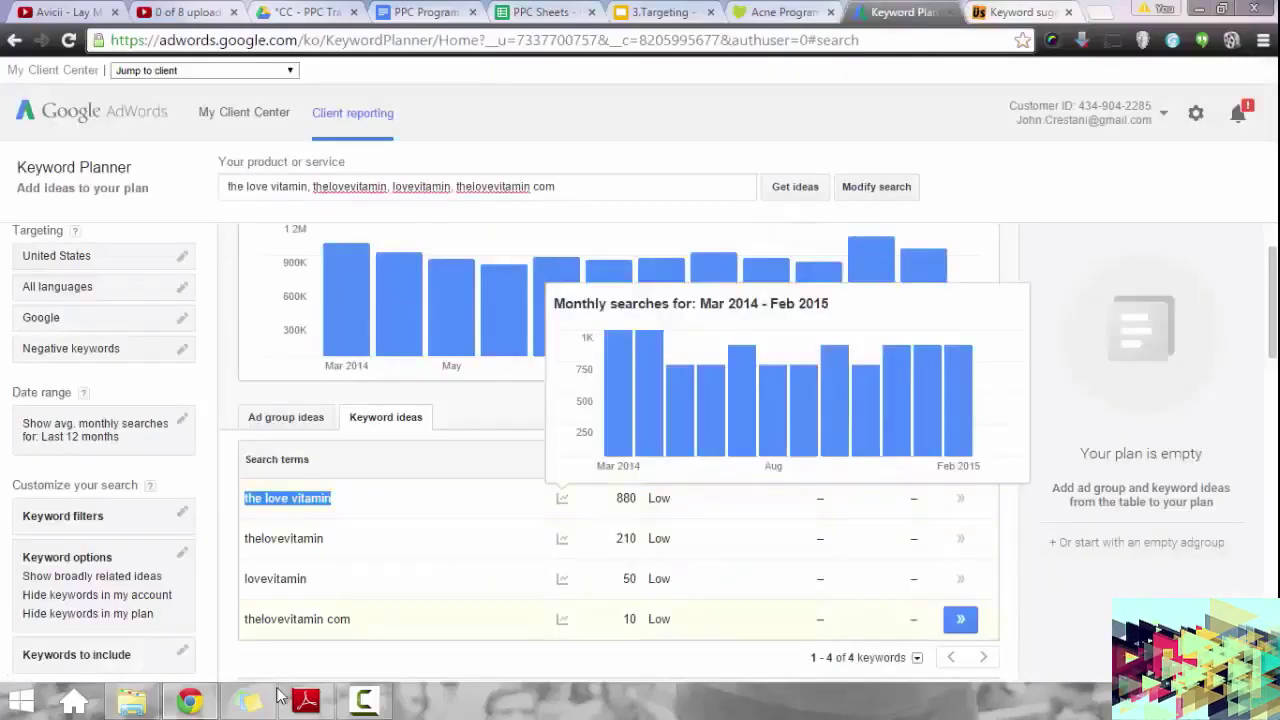
left_click(252, 700)
left_click(252, 700)
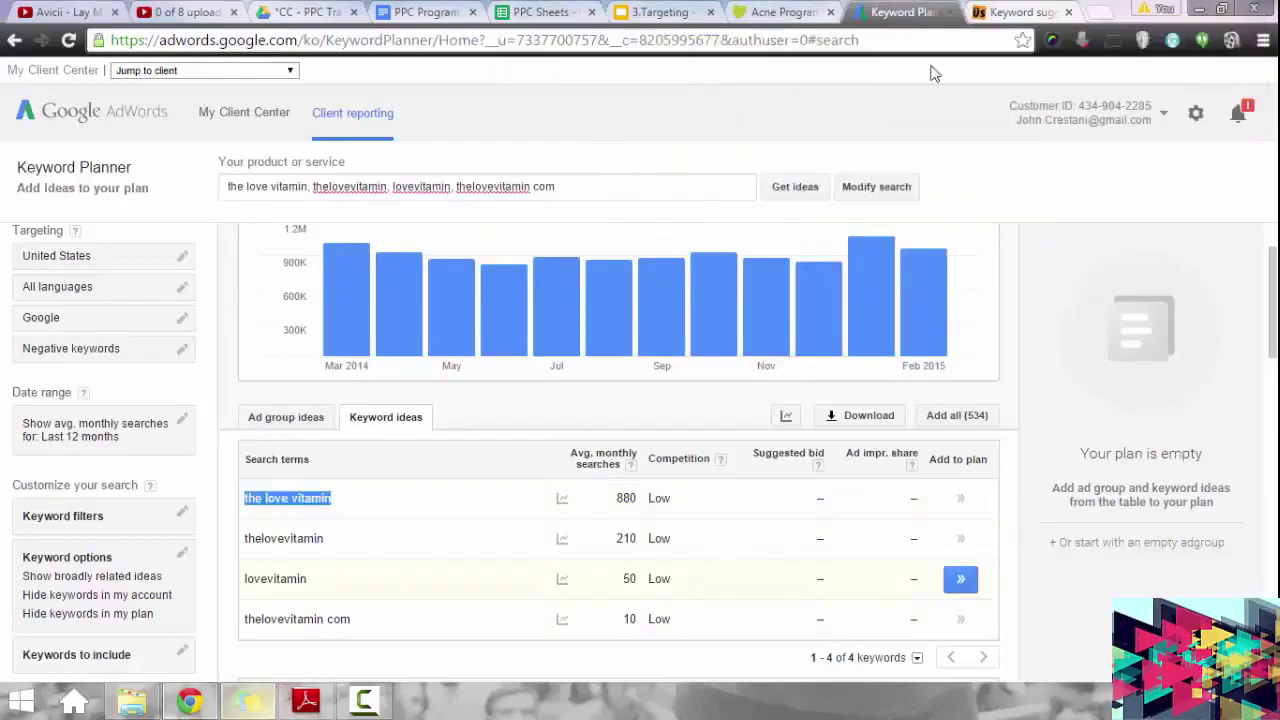
key("alt+Tab")
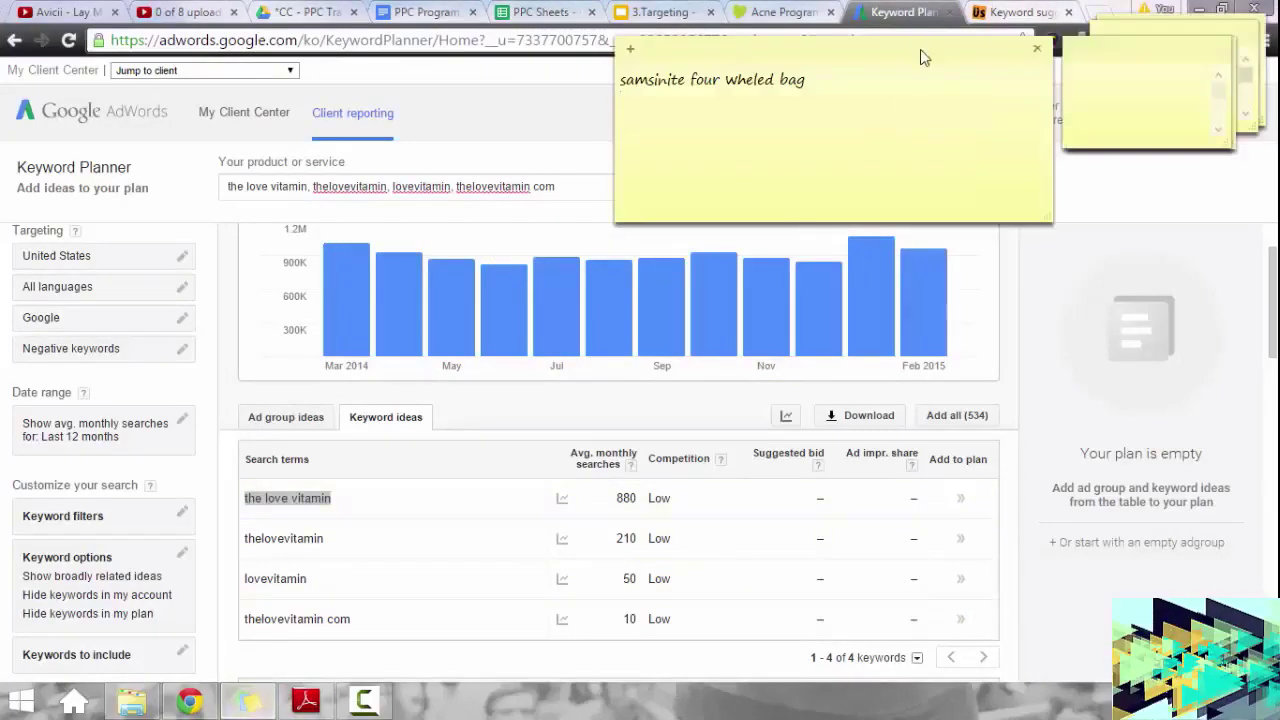
left_click_drag(920, 49, 1097, 47)
left_click(614, 98)
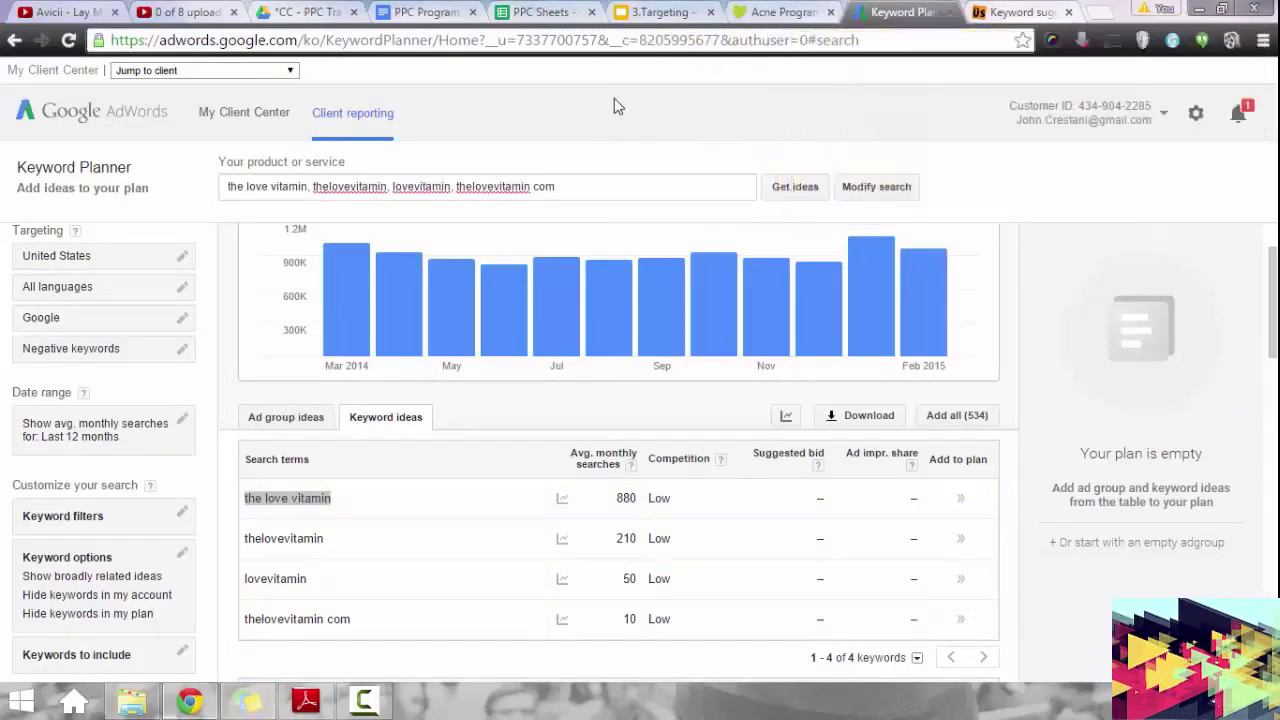
Modify the Keyword Planner search, adding the copied Ubersuggest suggestions down to "the love vitamin zinc" to the product or service list.
left_click(876, 187)
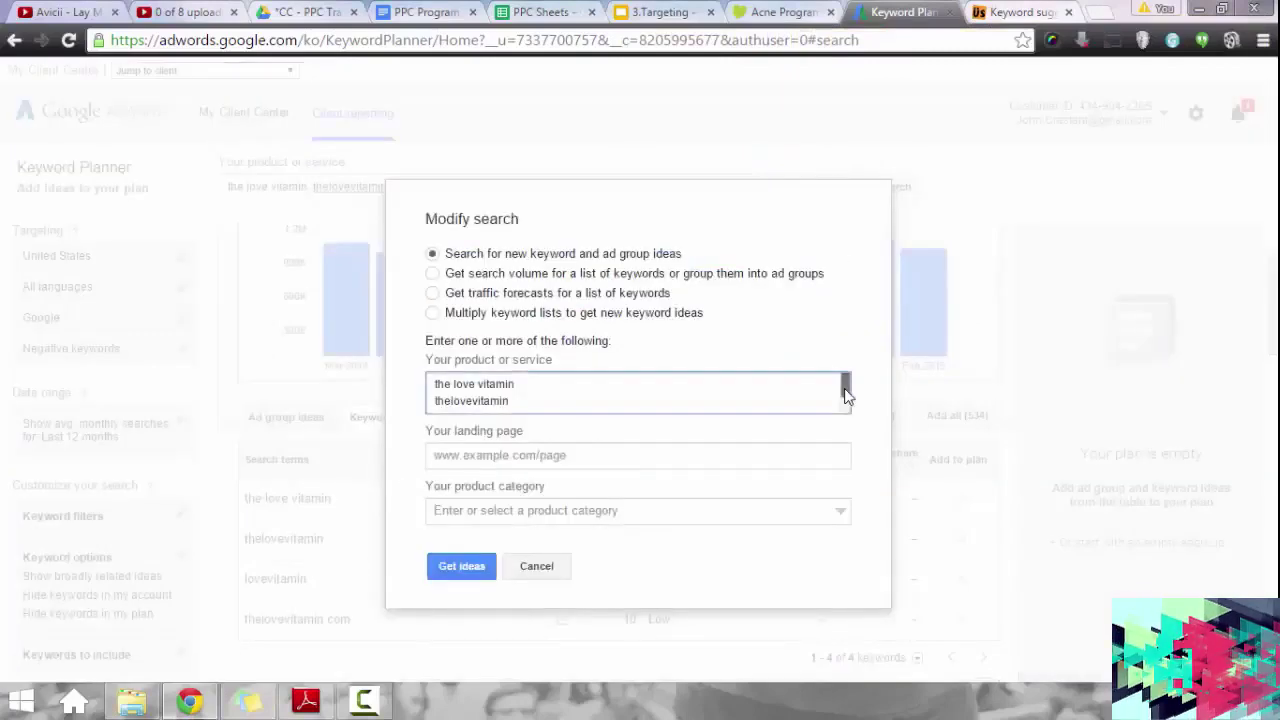
left_click_drag(845, 393, 826, 434)
type("the love vitamin + z the love vitamin zinc")
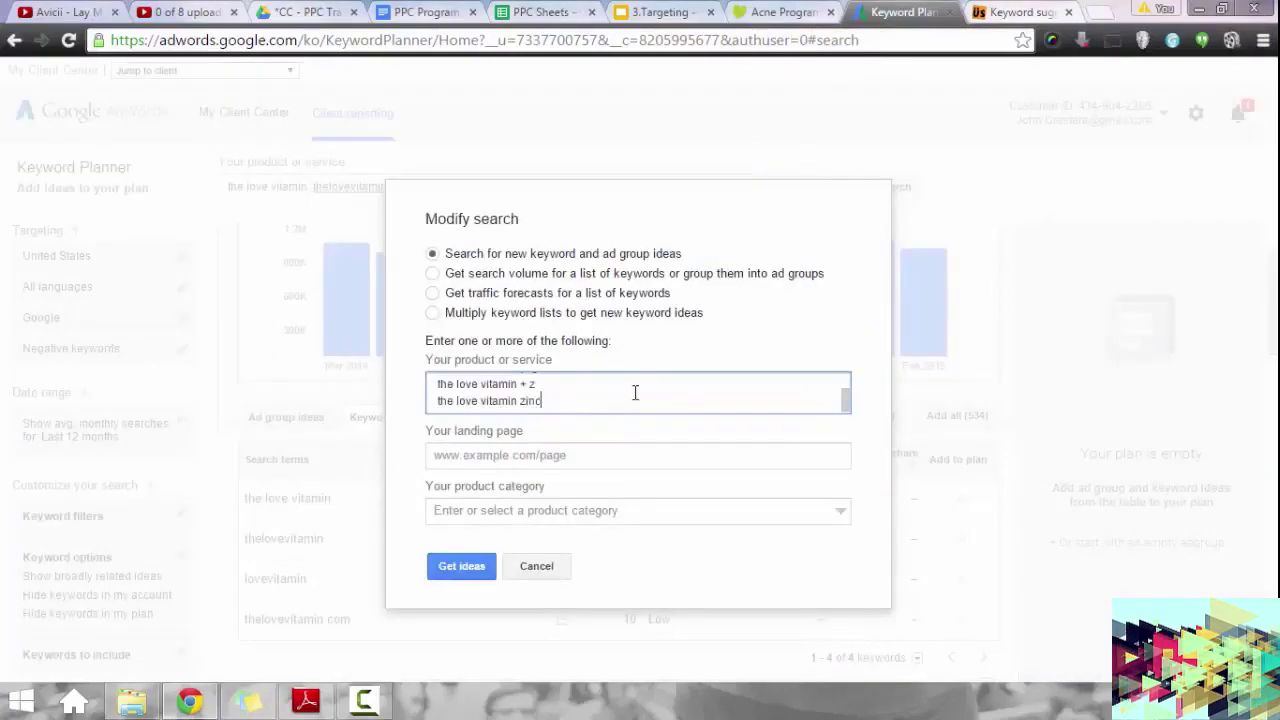
Copy the first five keywords from the product list into the Brand sheet's Keyword column from C2, and fit the column width.
left_click_drag(846, 404, 853, 362)
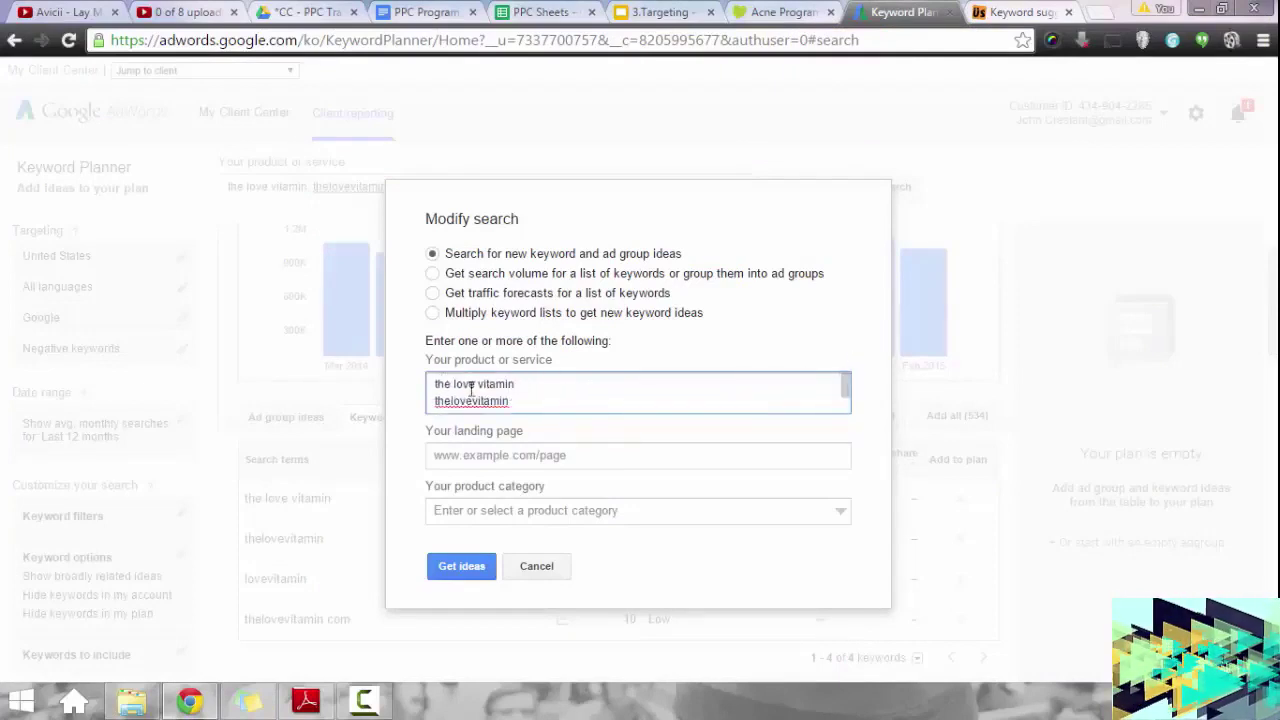
left_click_drag(432, 385, 543, 405)
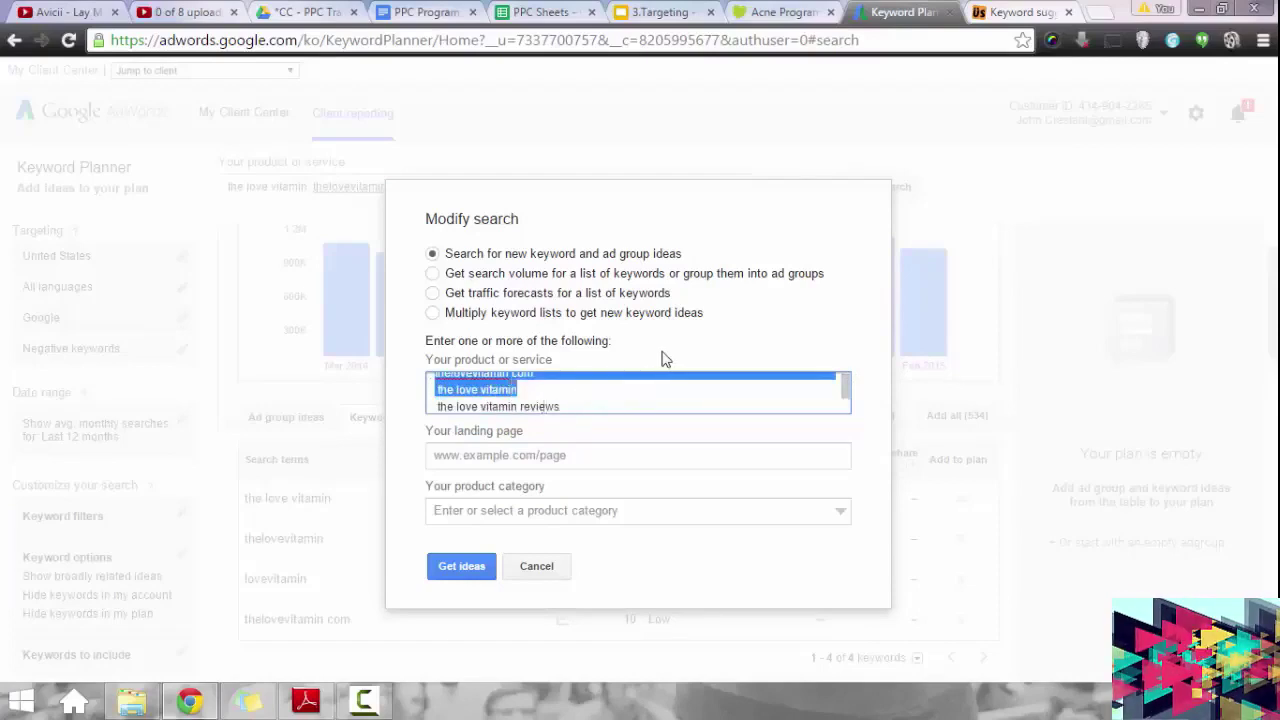
left_click(558, 12)
left_click(280, 232)
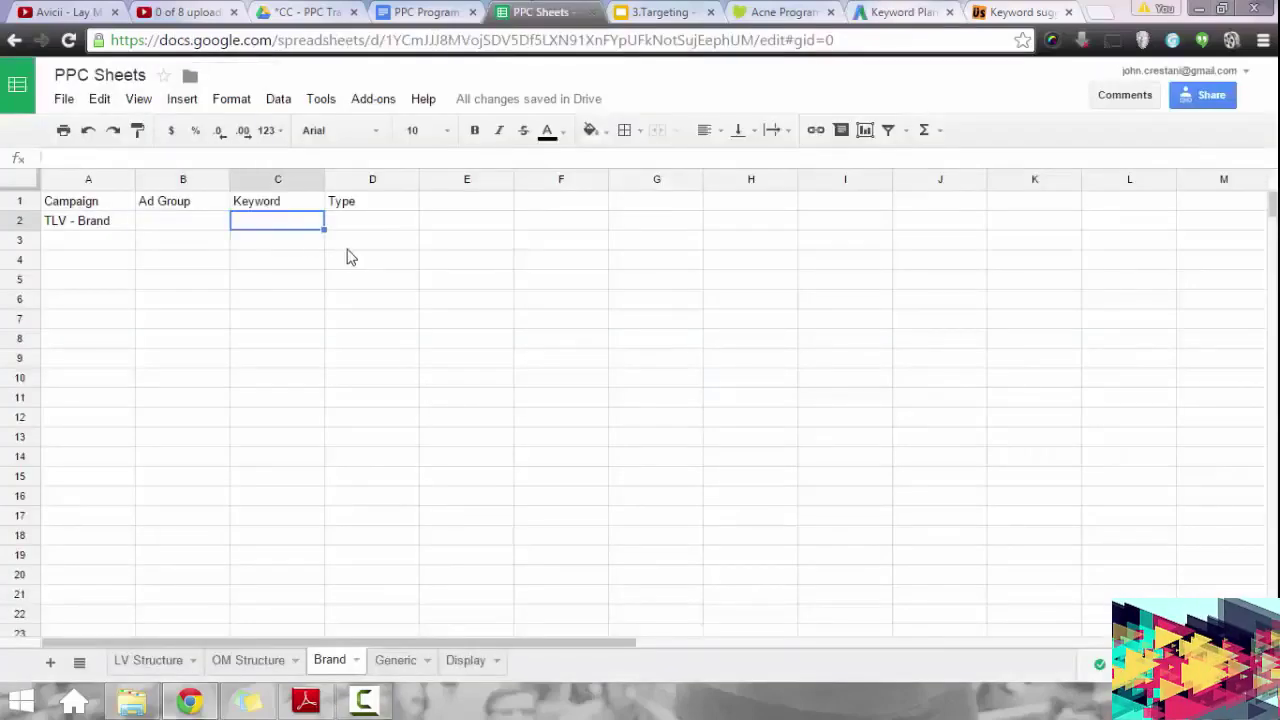
type("the love vitamin thelovevitamin lovevitamin thelovevitamin com  the love vitamin")
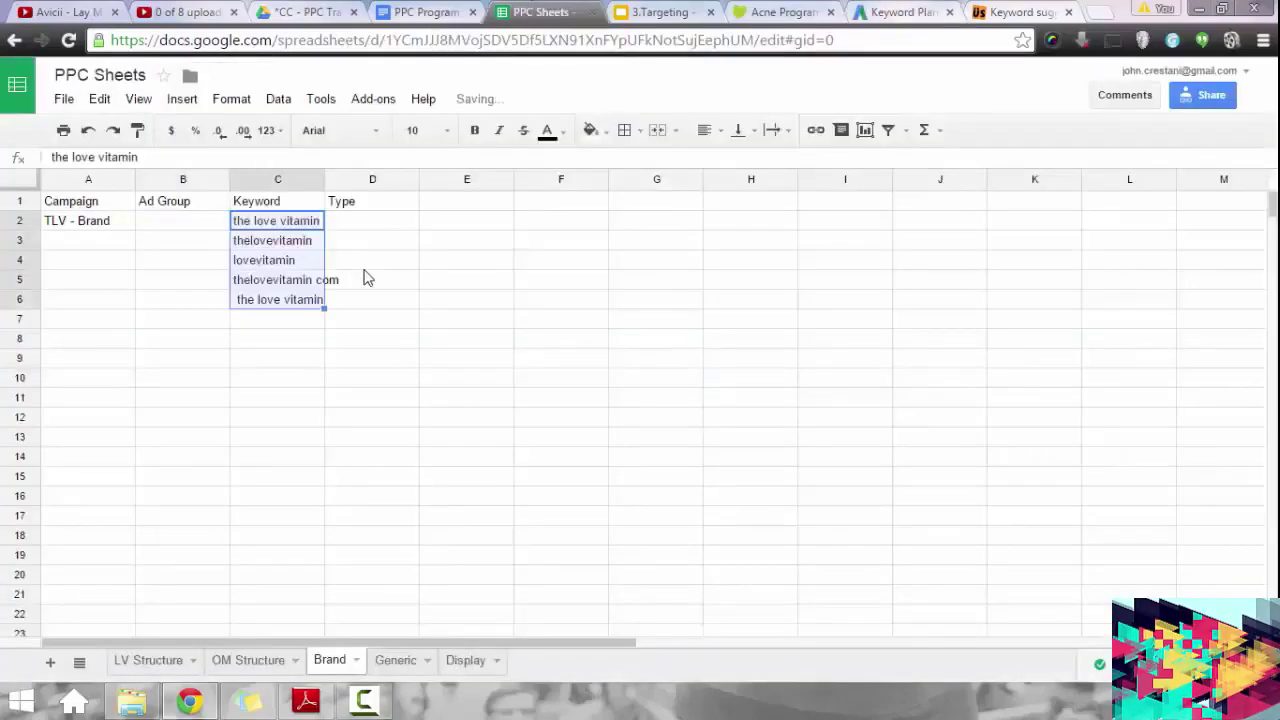
double_click(322, 172)
left_click(378, 226)
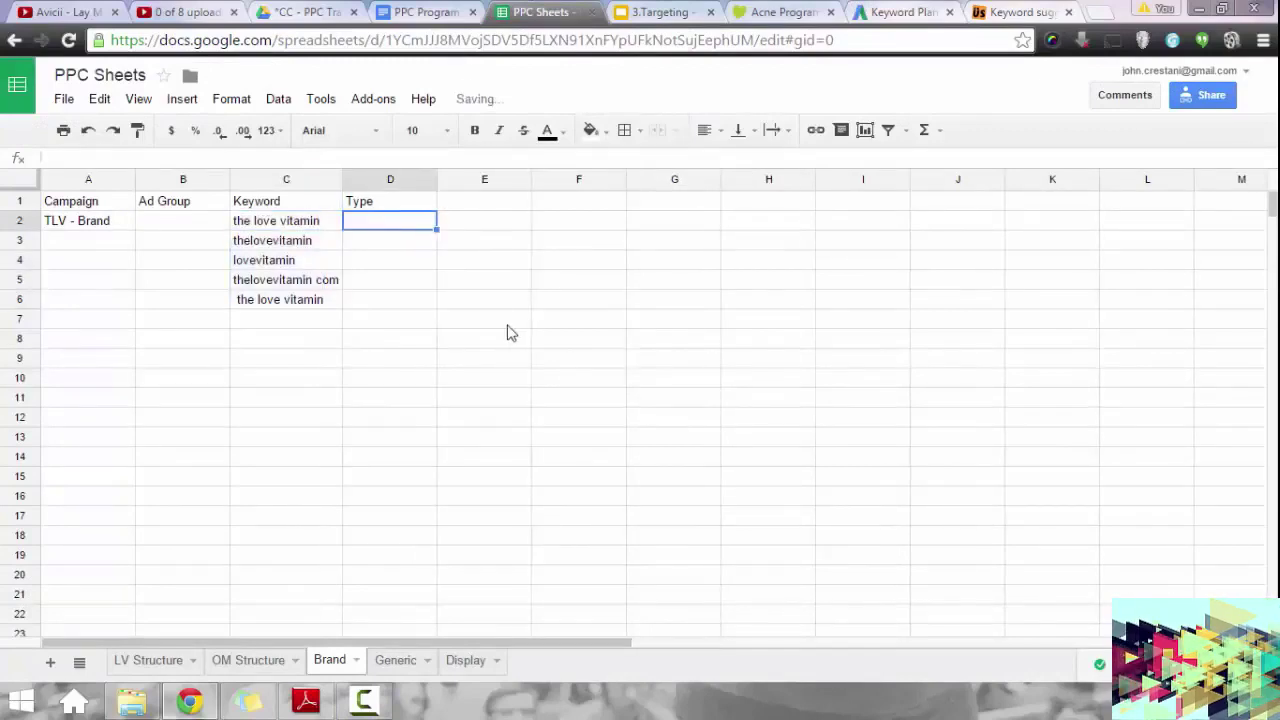
Move the five keywords in C2:C6 down so the list starts at C4.
left_click_drag(297, 222, 297, 298)
key("ctrl+c")
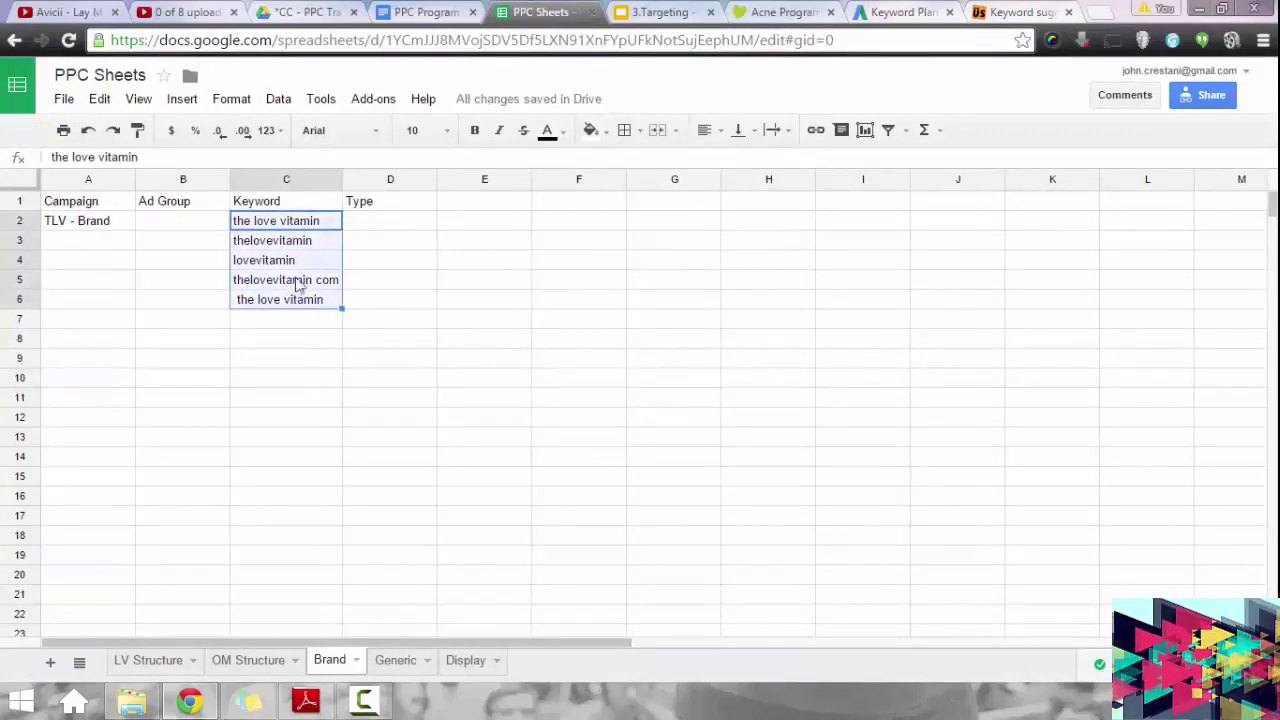
left_click(282, 260)
key("ctrl+v")
left_click(286, 226)
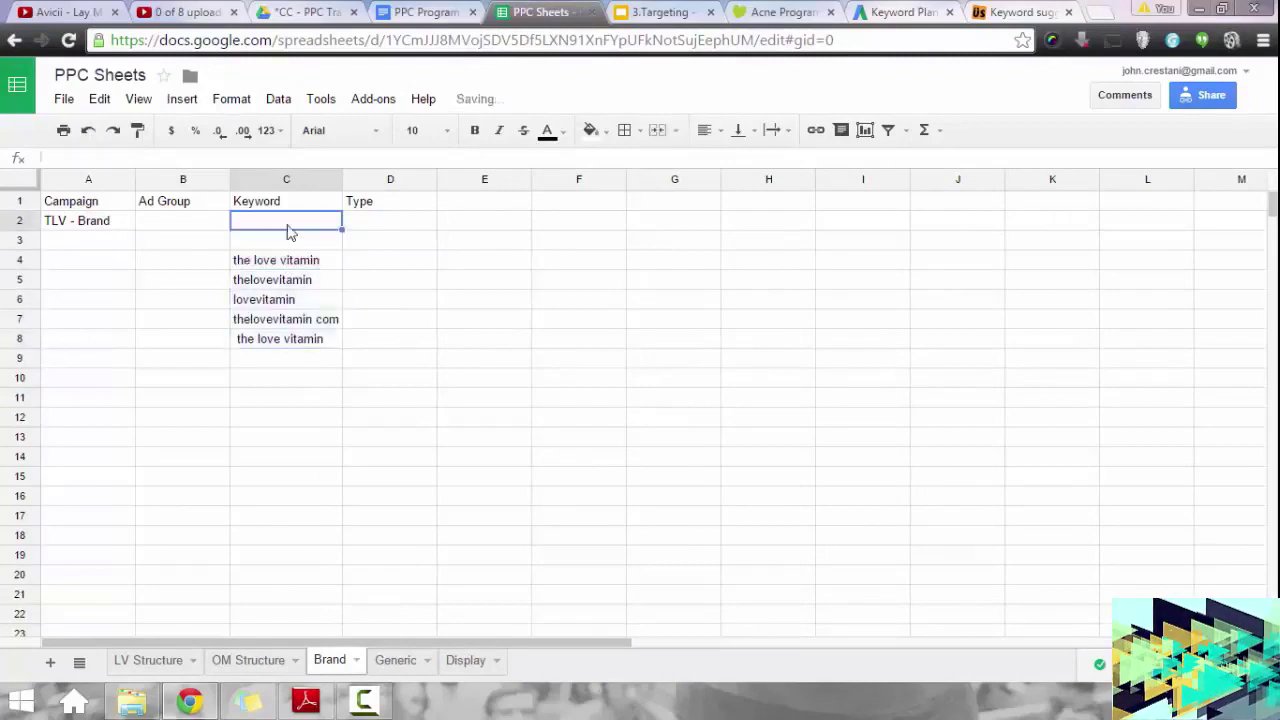
Copy the keyword "the love vitamin" from C4 into C2 and set its type to "exact".
left_click(313, 265)
key("ctrl+c")
left_click(286, 226)
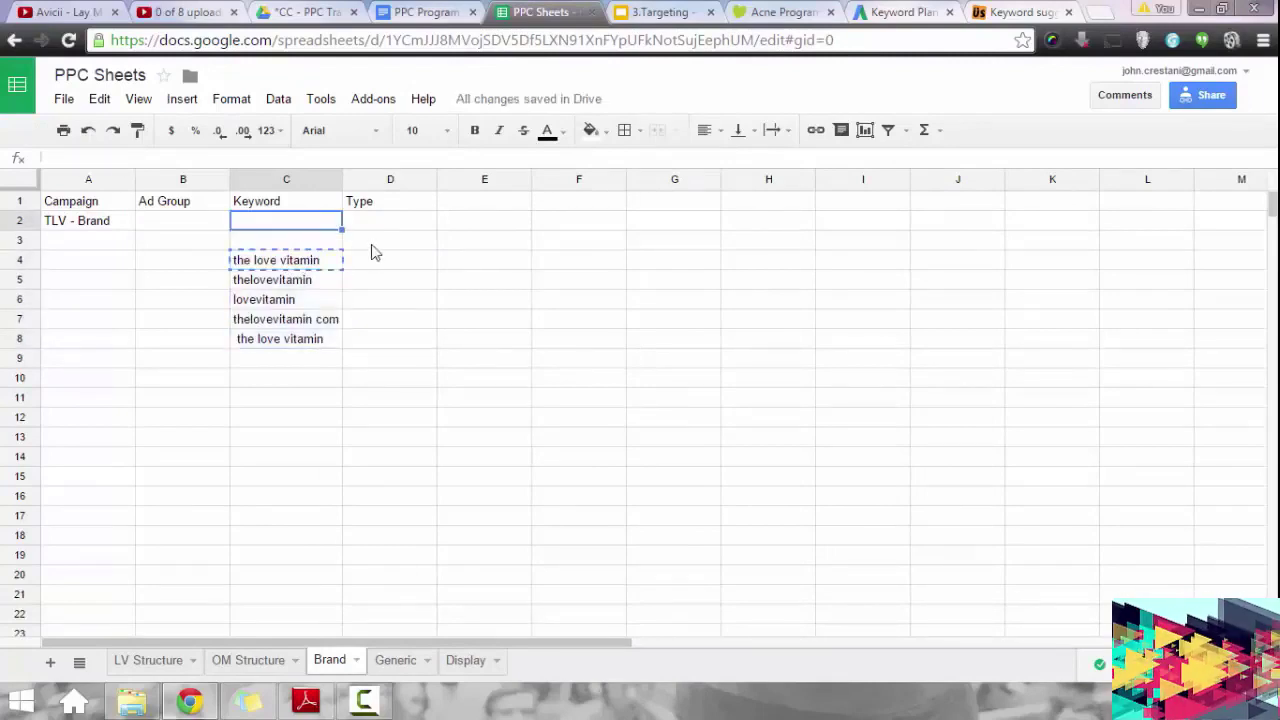
key("ctrl+v")
left_click(379, 221)
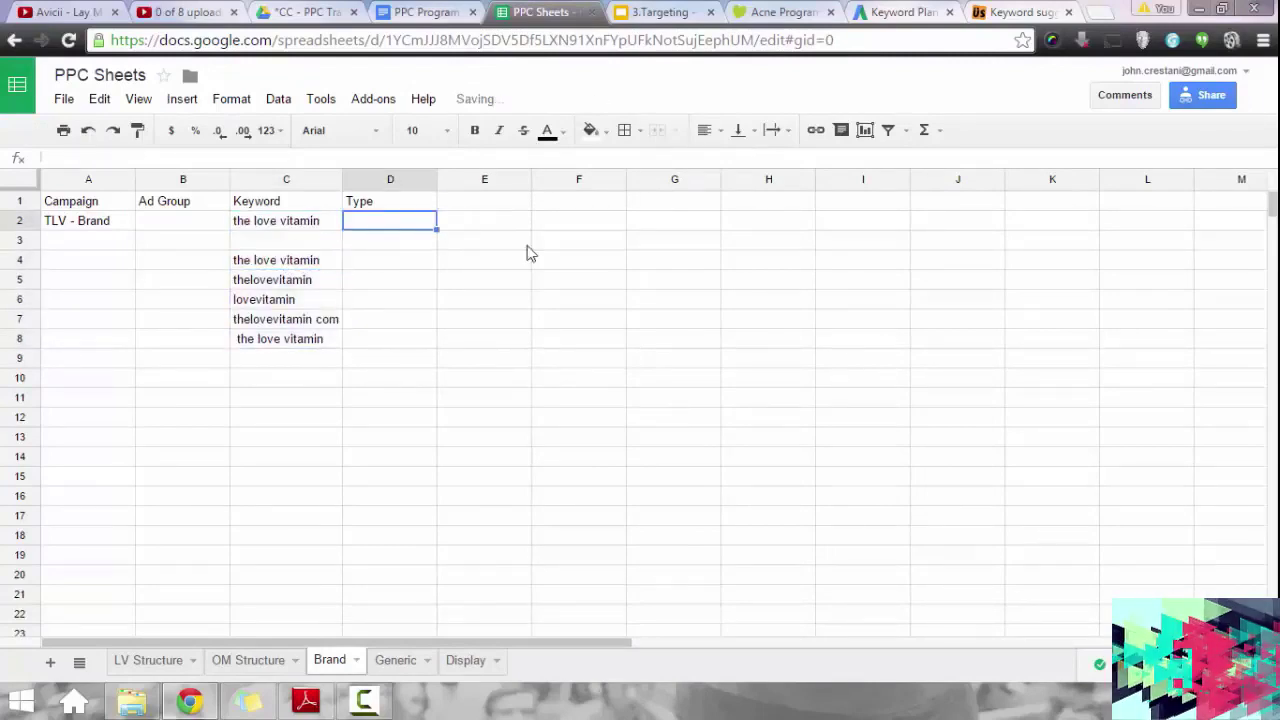
type("bor")
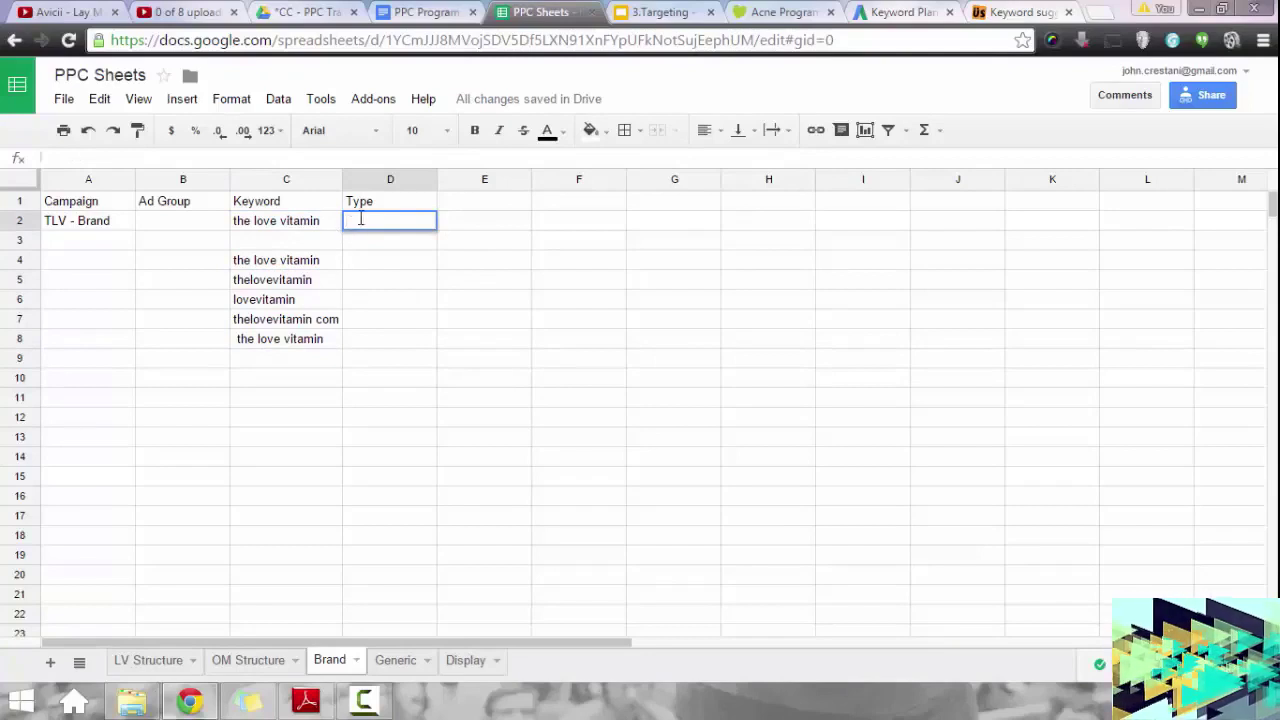
type("exact")
key("Return")
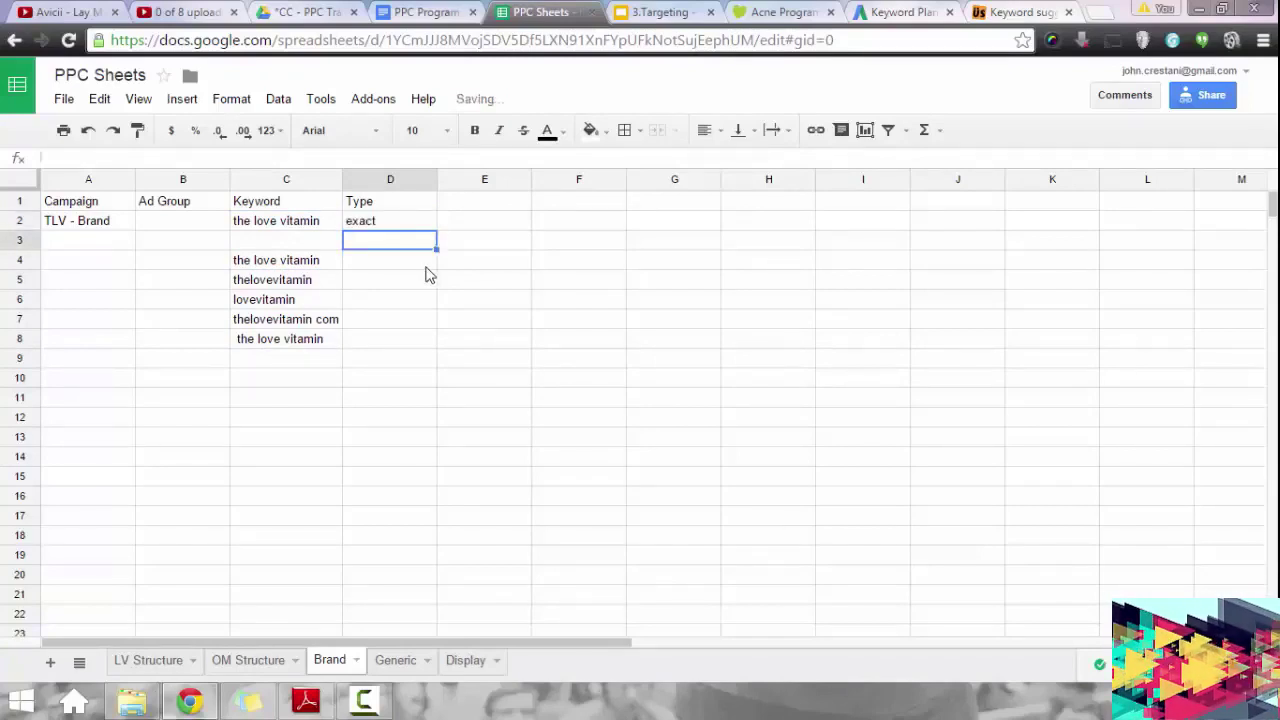
Paste "the love vitamin" into C3 as well and set its type to "phrase".
left_click(258, 223)
left_click(281, 243)
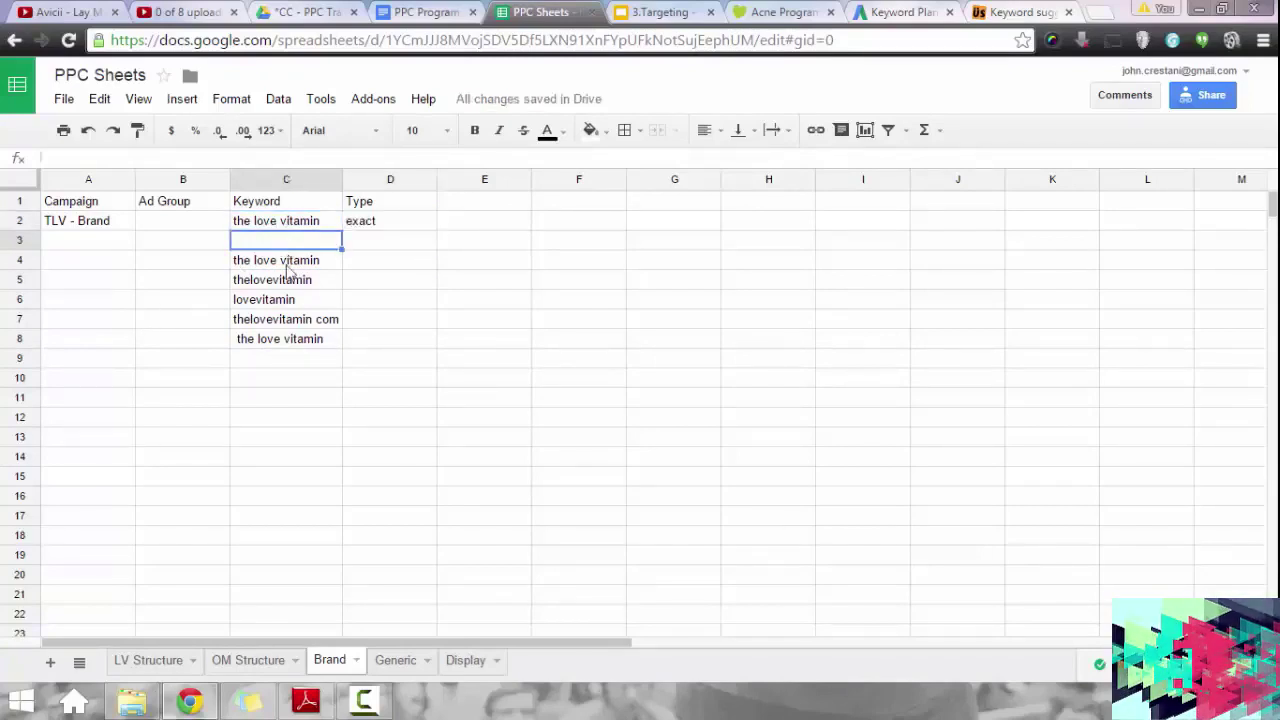
left_click(306, 231)
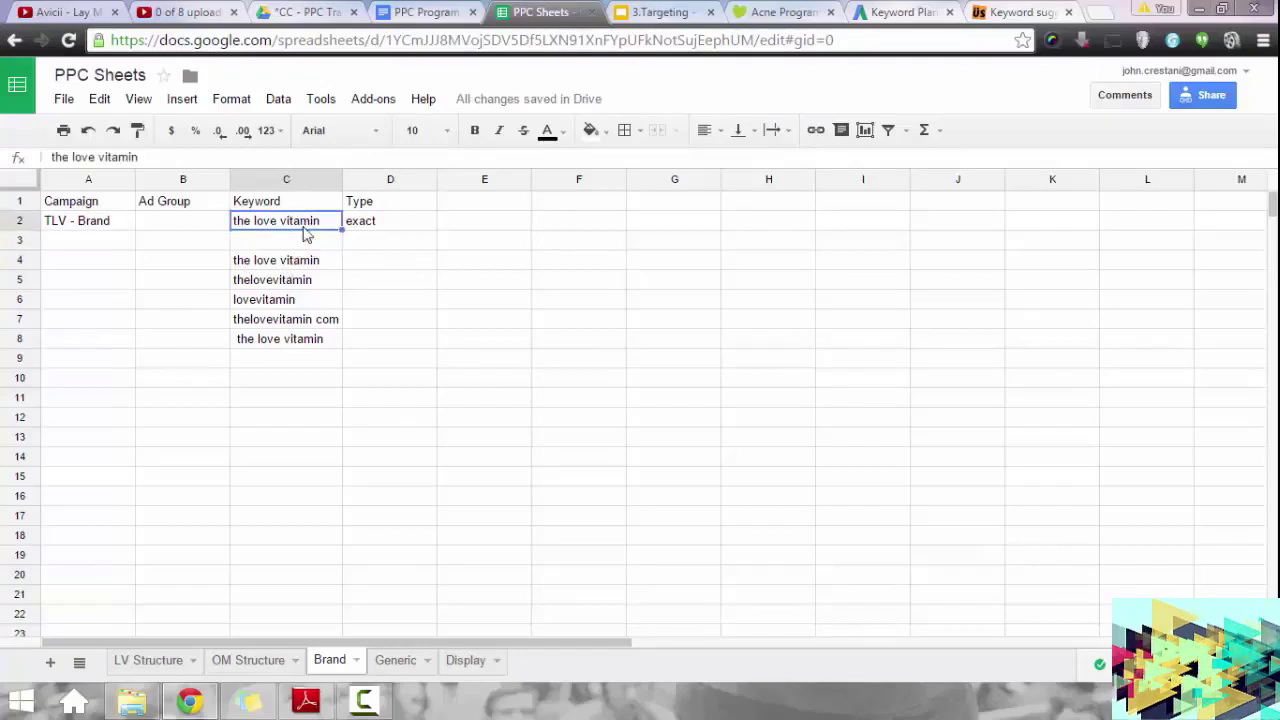
left_click(294, 251)
key("ctrl+v")
left_click(386, 243)
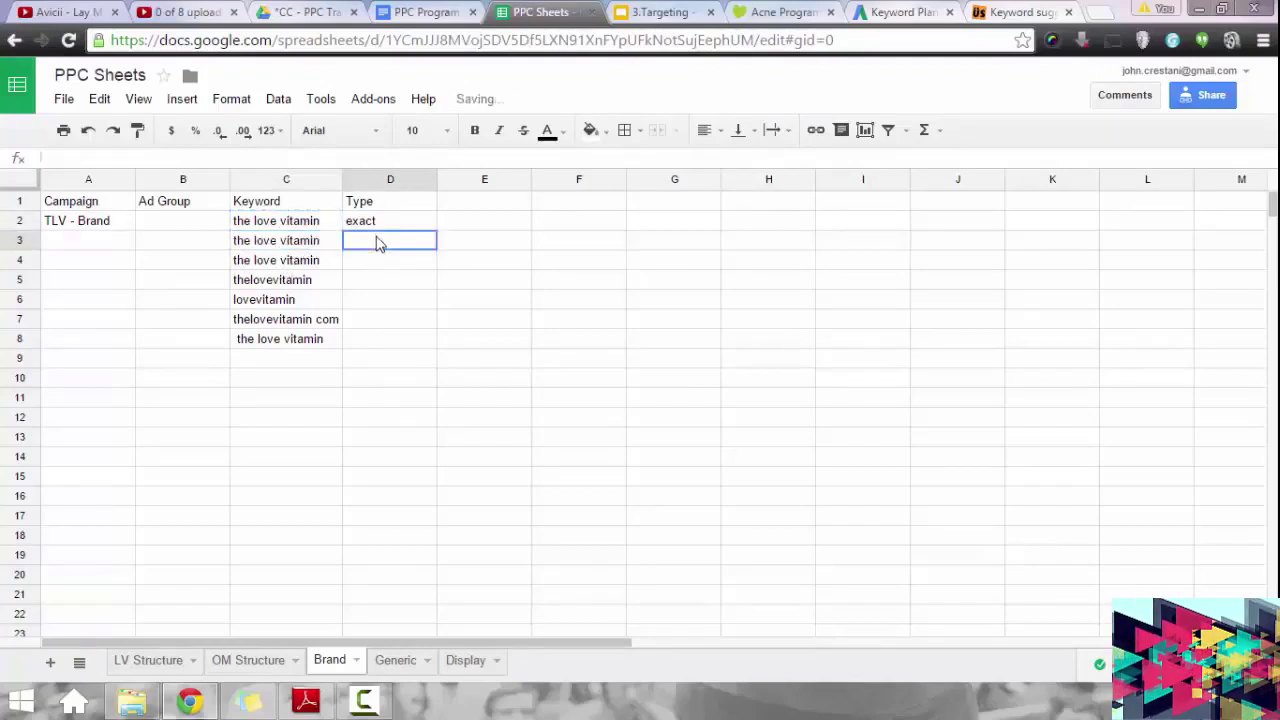
type("phrase")
key("Return")
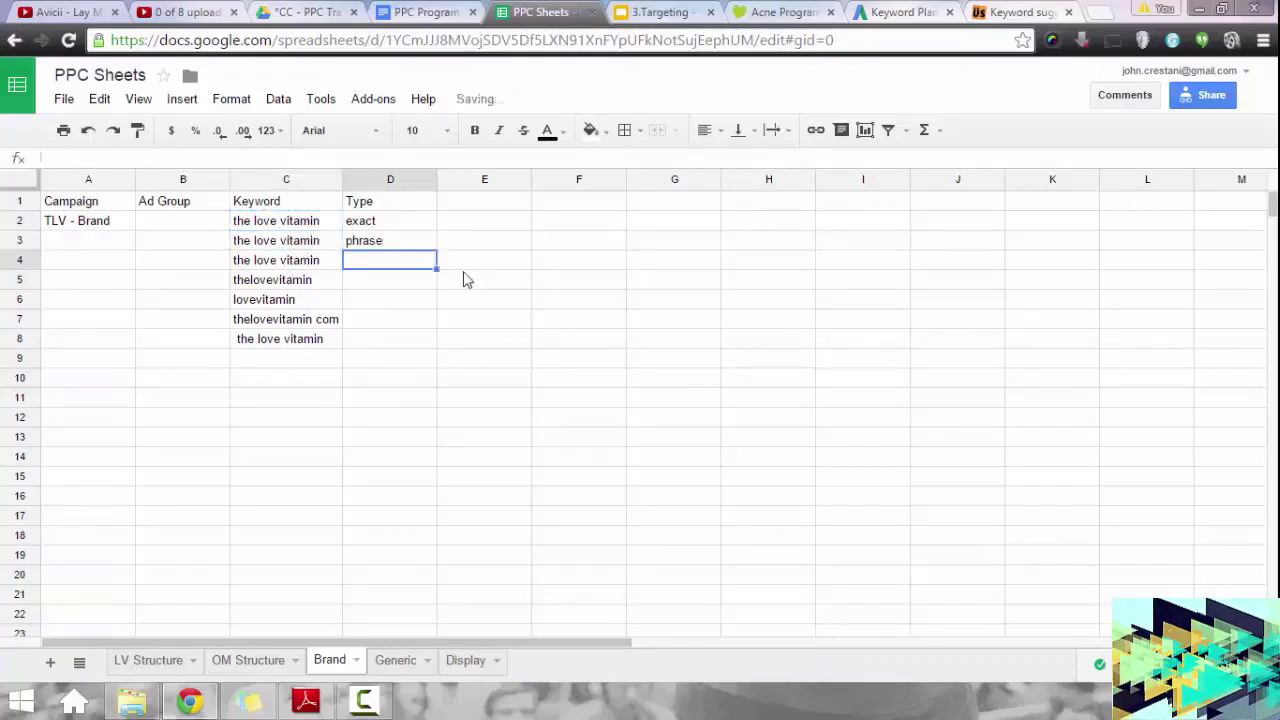
Clear the keyword from C4 and start a CONCAT formula in that cell.
left_click(305, 262)
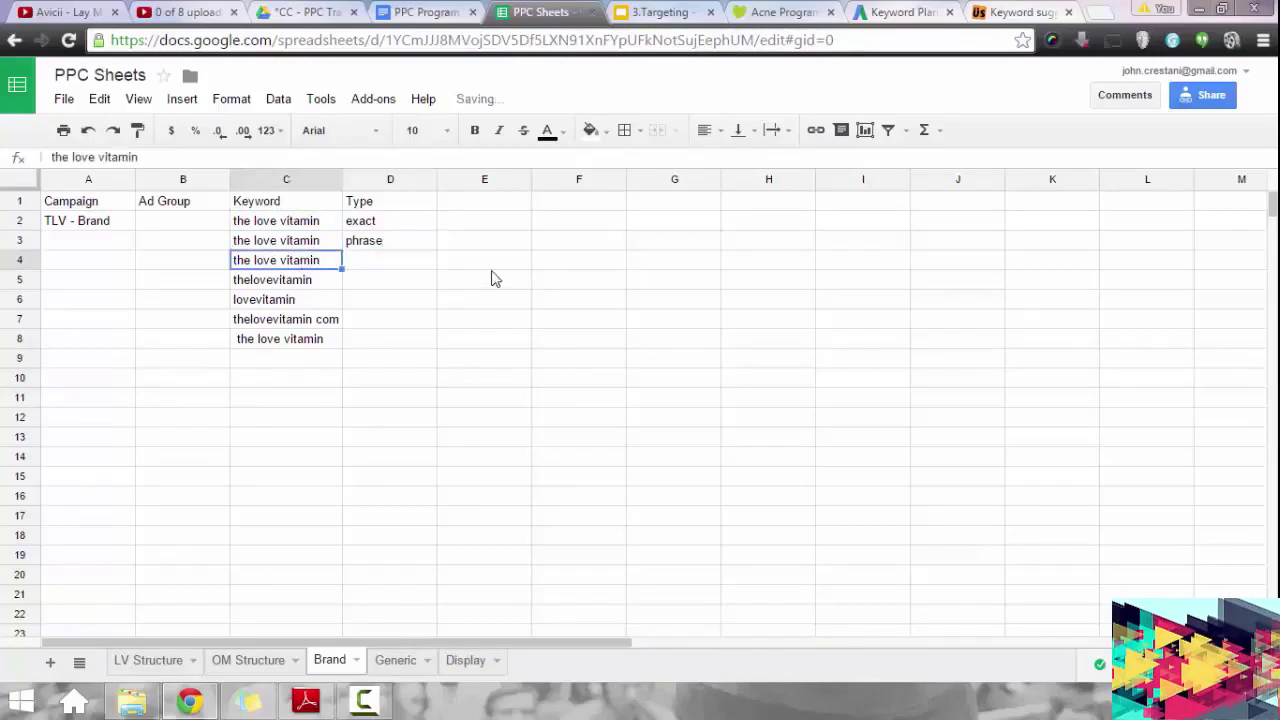
key("Delete")
type("=")
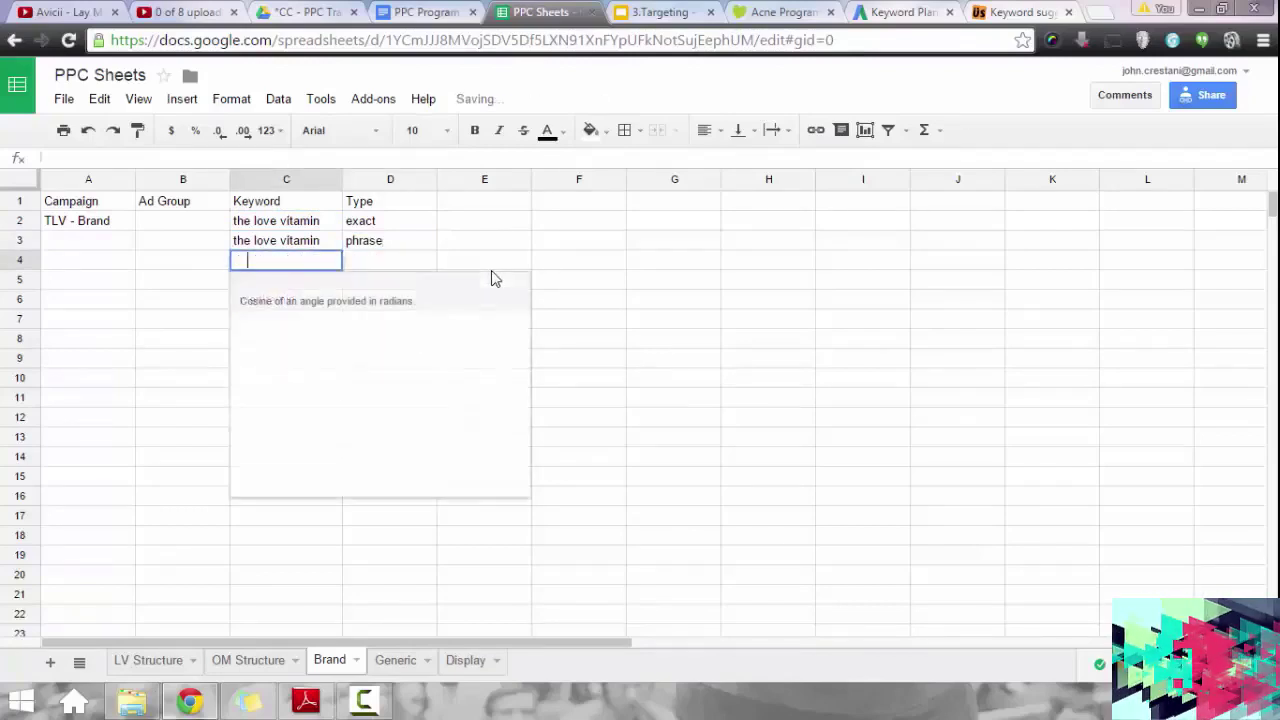
key("BackSpace")
left_click(583, 340)
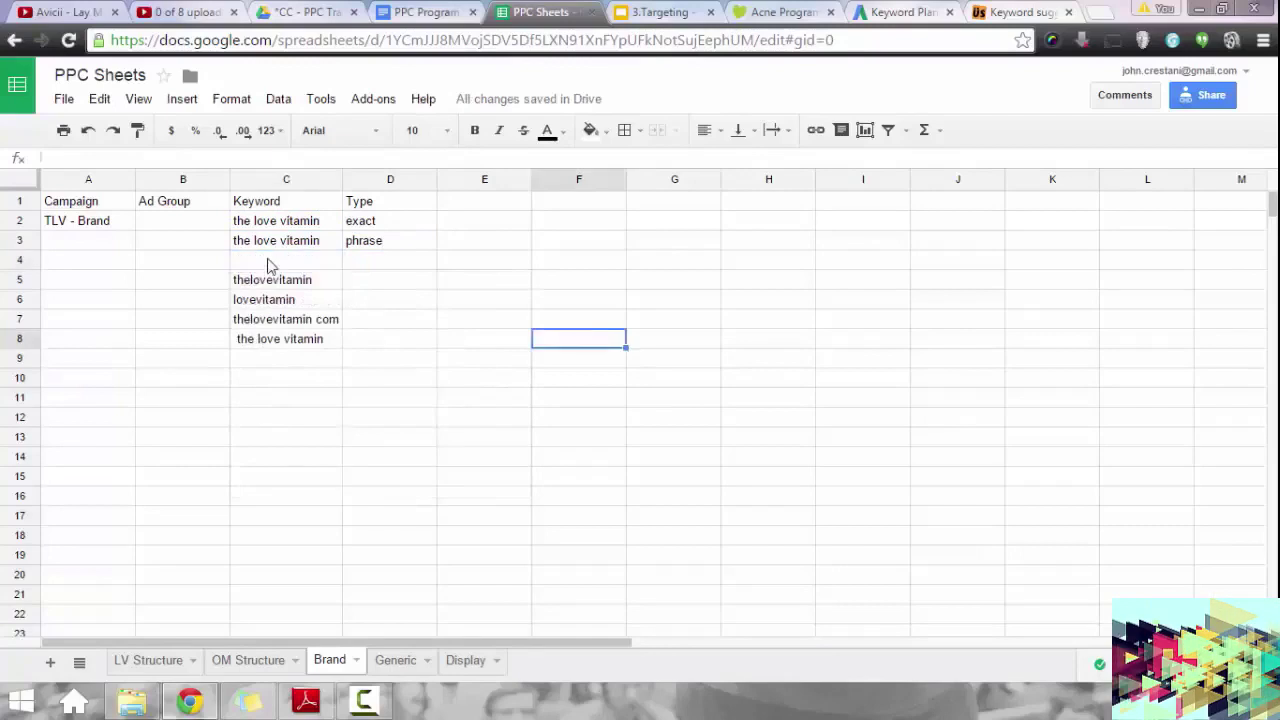
left_click(291, 261)
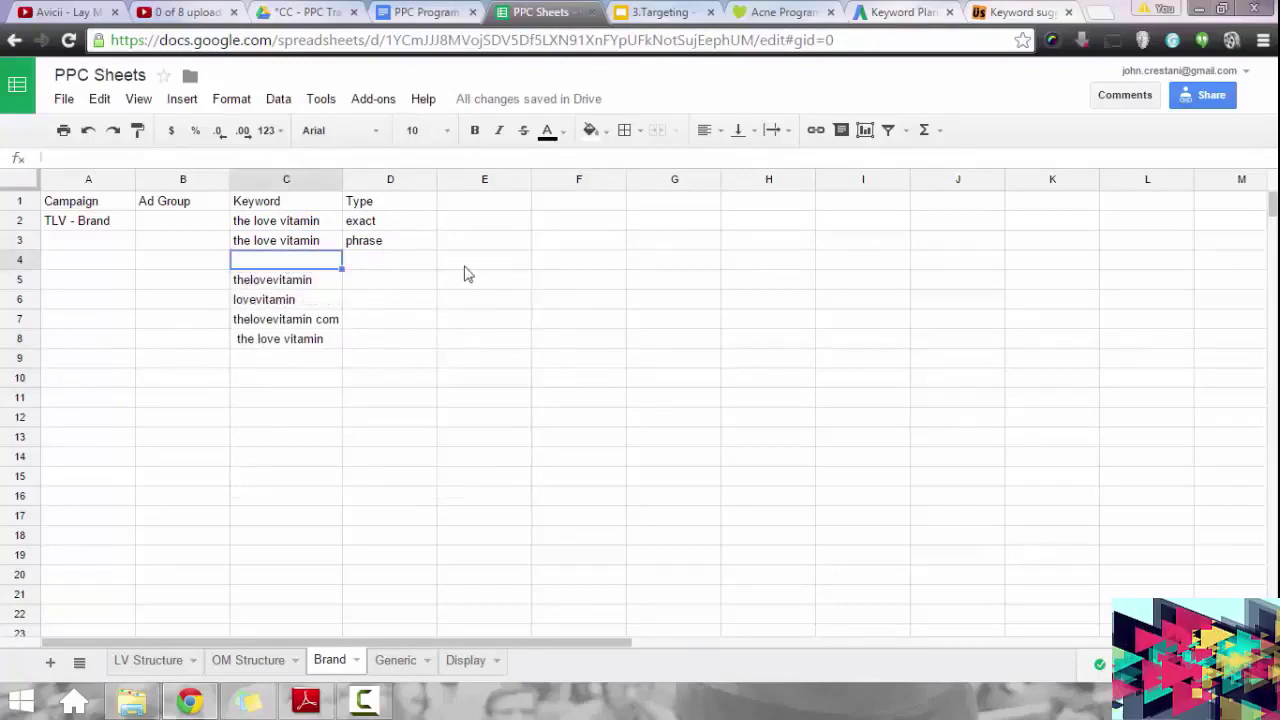
type("=conca")
key("Tab")
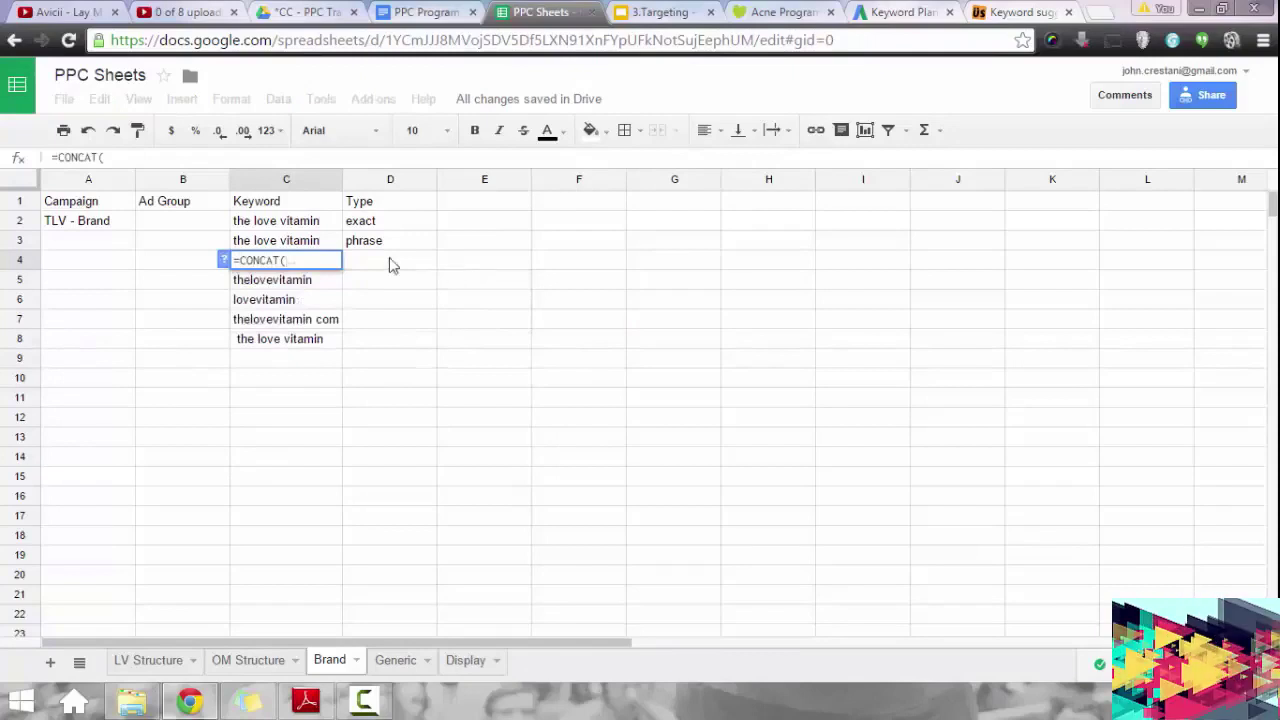
left_click(295, 245)
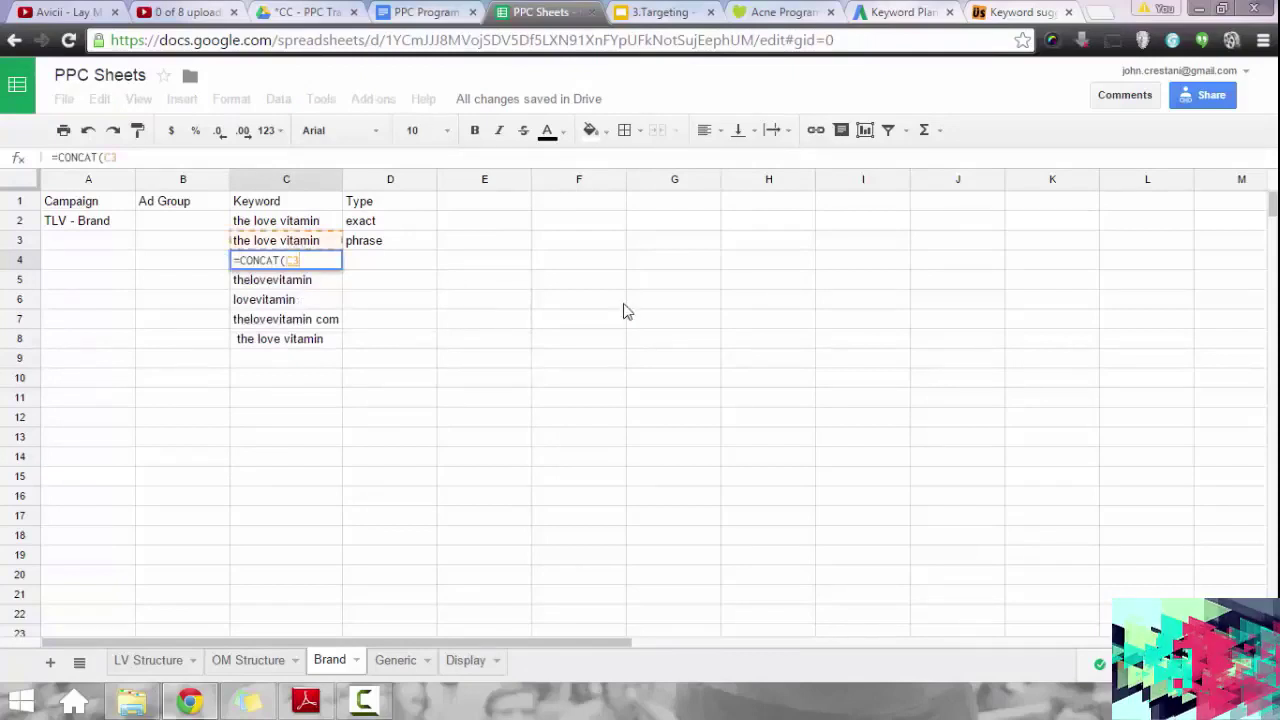
key("BackSpace")
key("BackSpace")
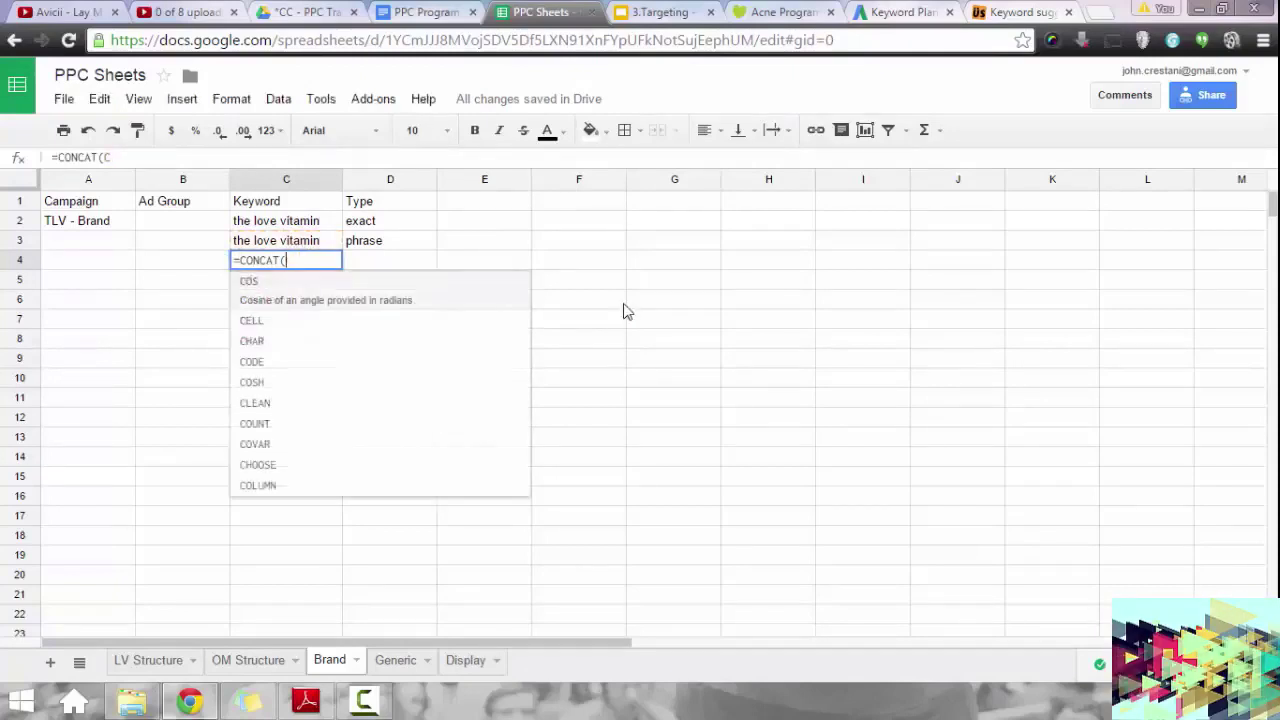
type("subs")
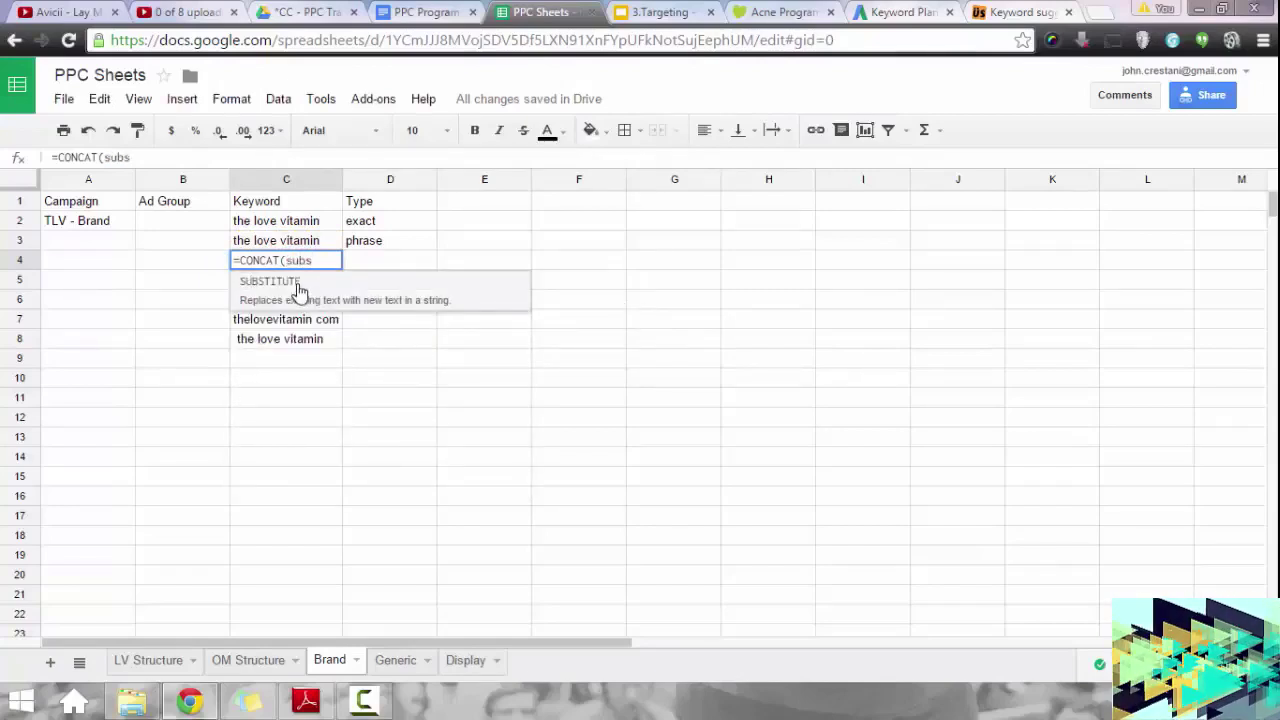
key("BackSpace")
key("BackSpace")
key("BackSpace")
key("BackSpace")
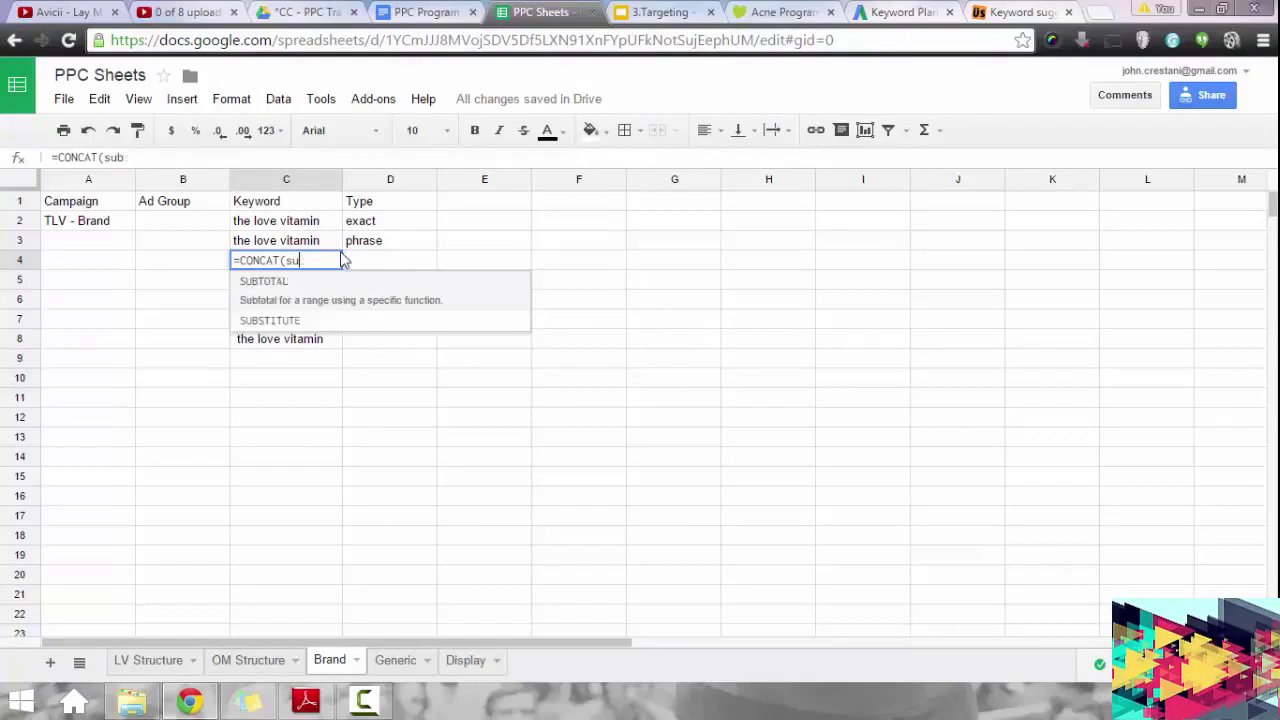
Complete the C4 formula as =CONCAT("+",SUBSTITUTE(C2," "," +")) to put a plus sign before each keyword word.
type("\"")
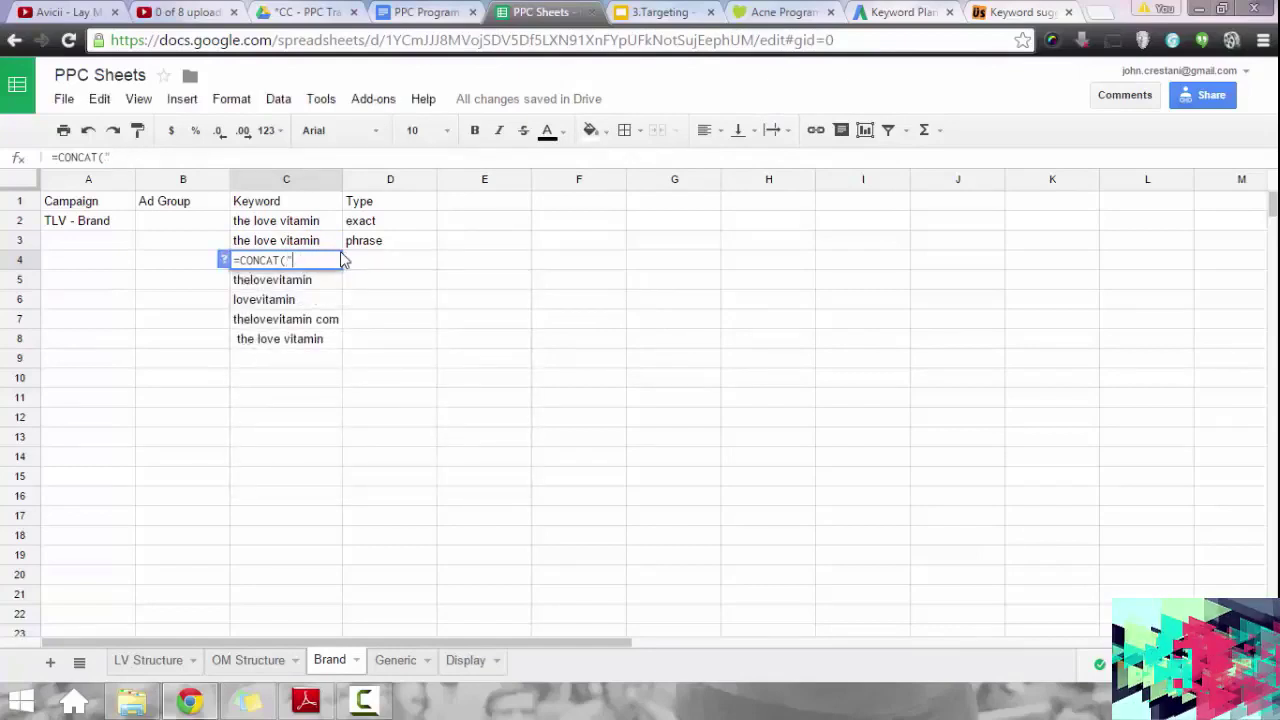
type("+\",SUBSTITUTE(")
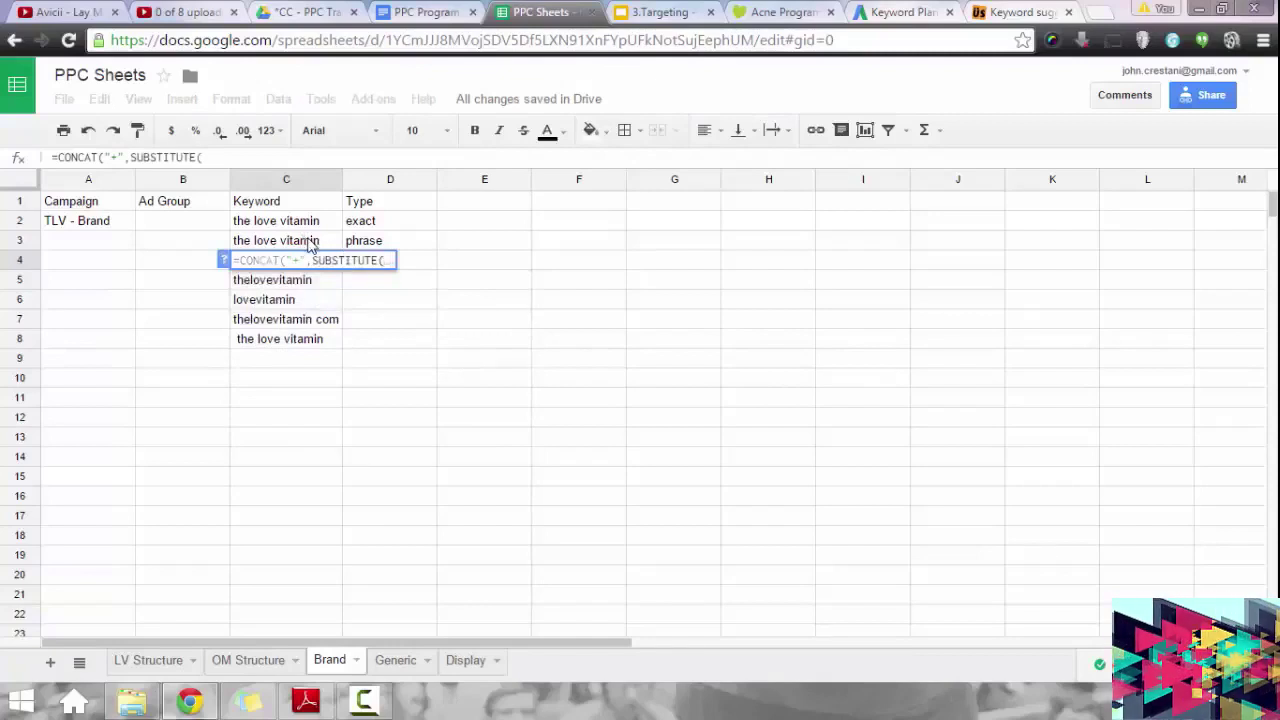
left_click(289, 226)
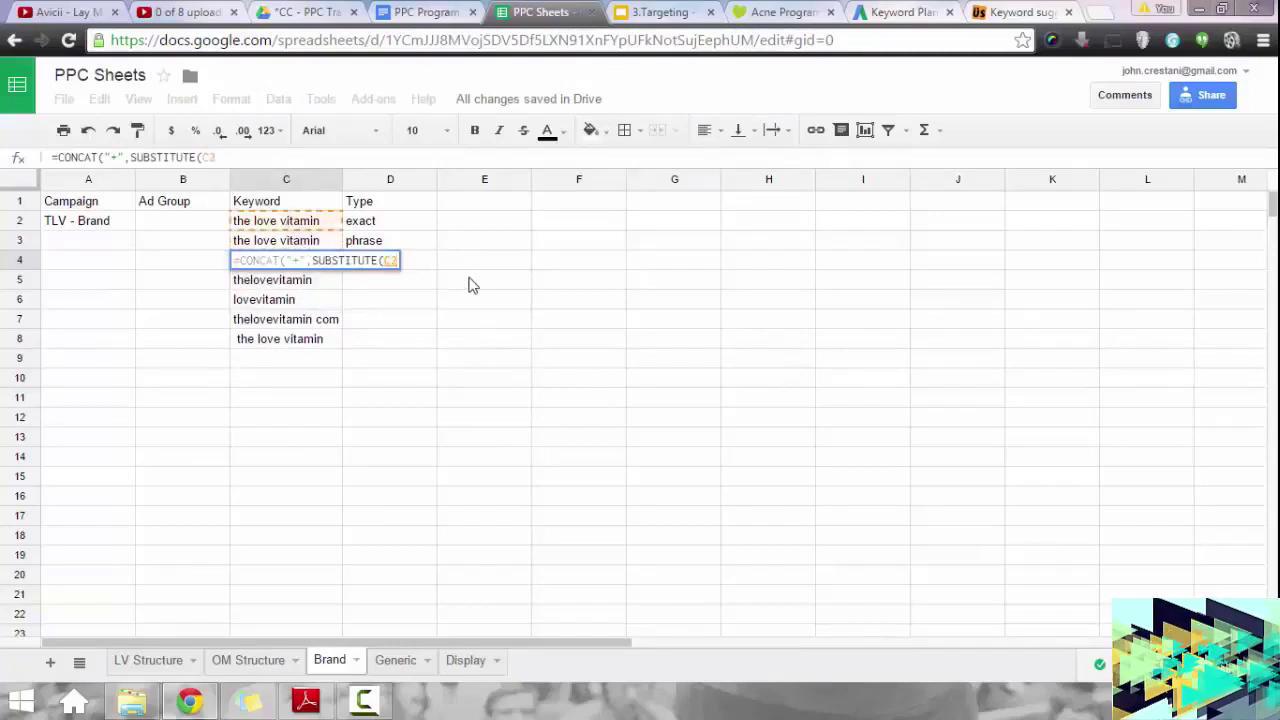
type(",\" \"")
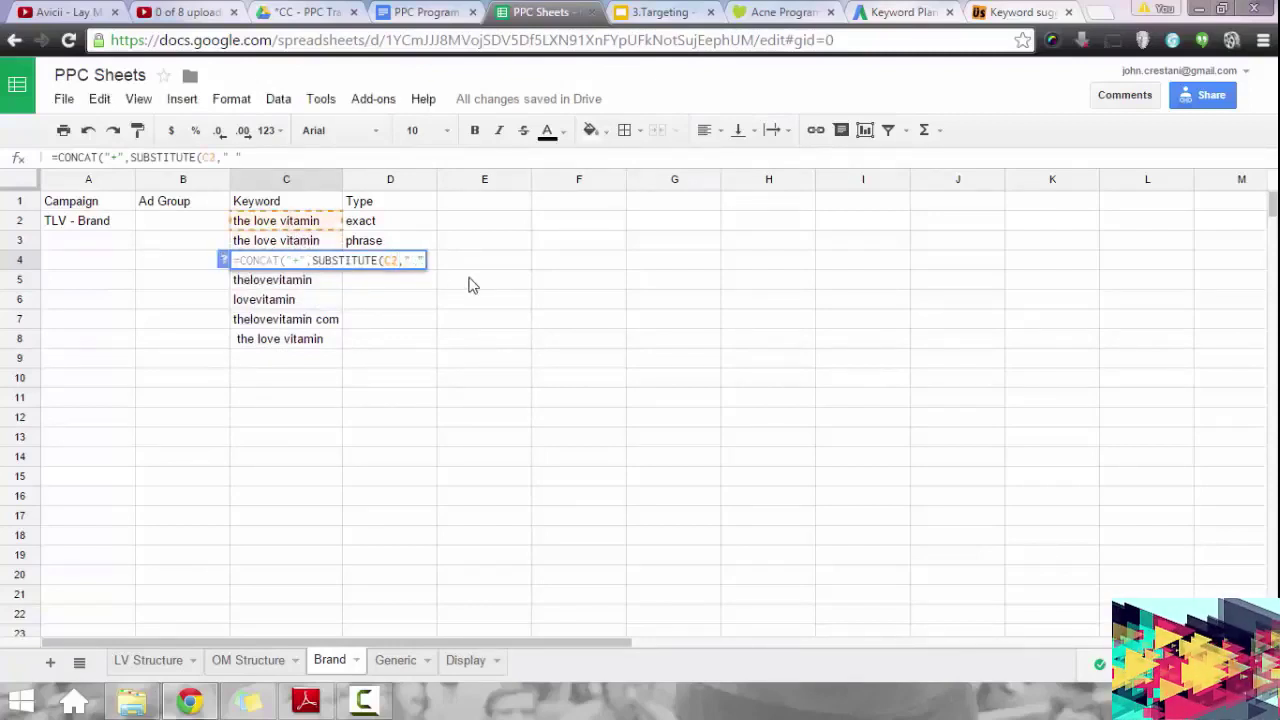
type(",\"")
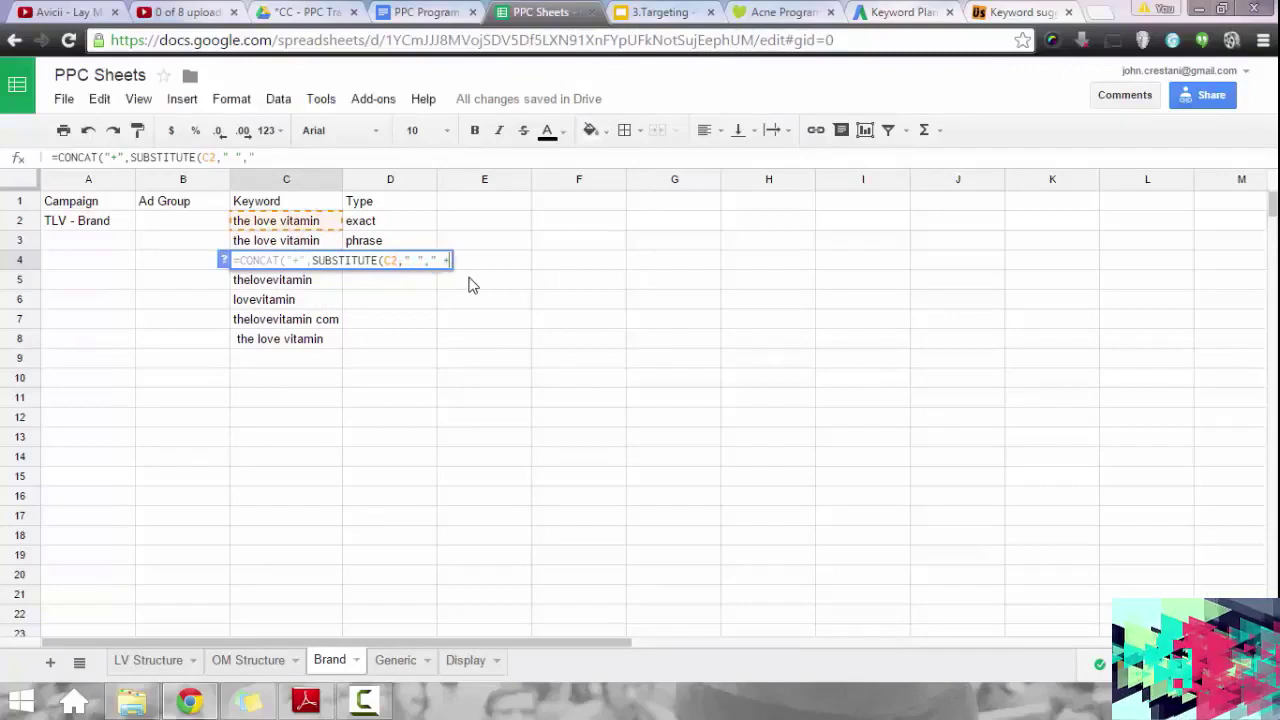
type(" +\"))")
key("Return")
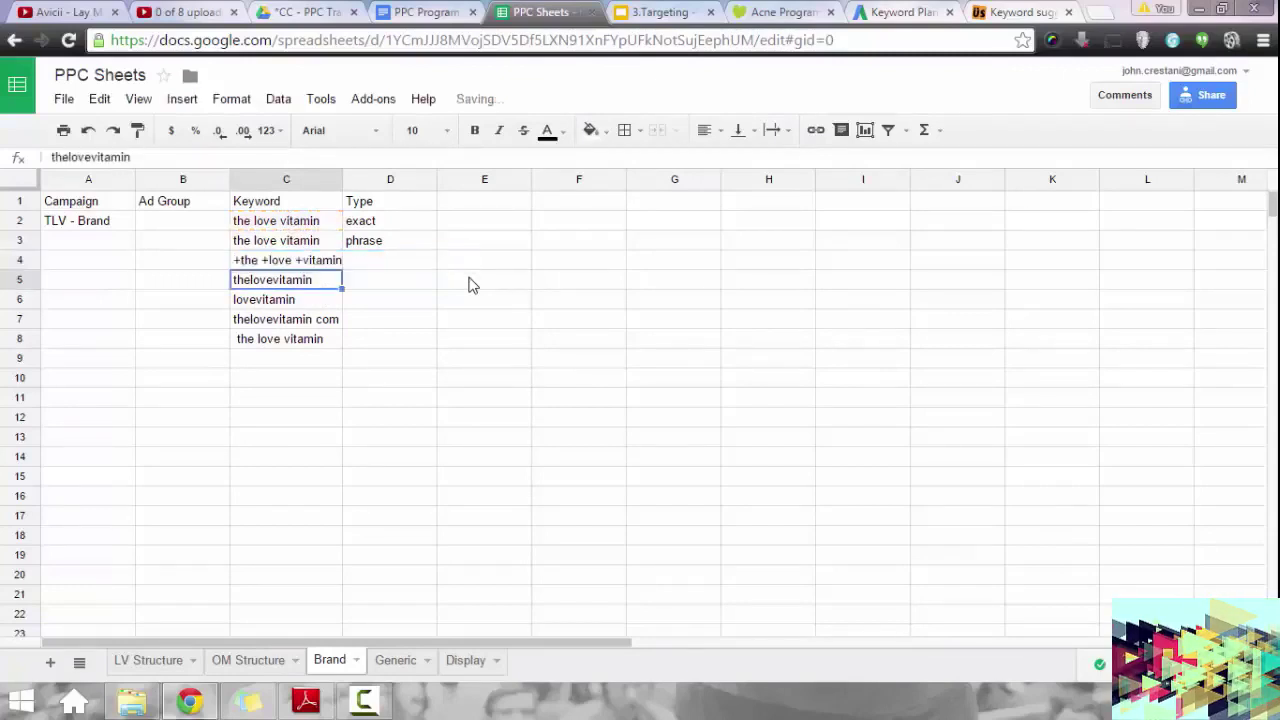
Set the type of the plus-sign keyword in row 4 to "broad" and widen the Keyword column slightly.
left_click(360, 266)
type("bro")
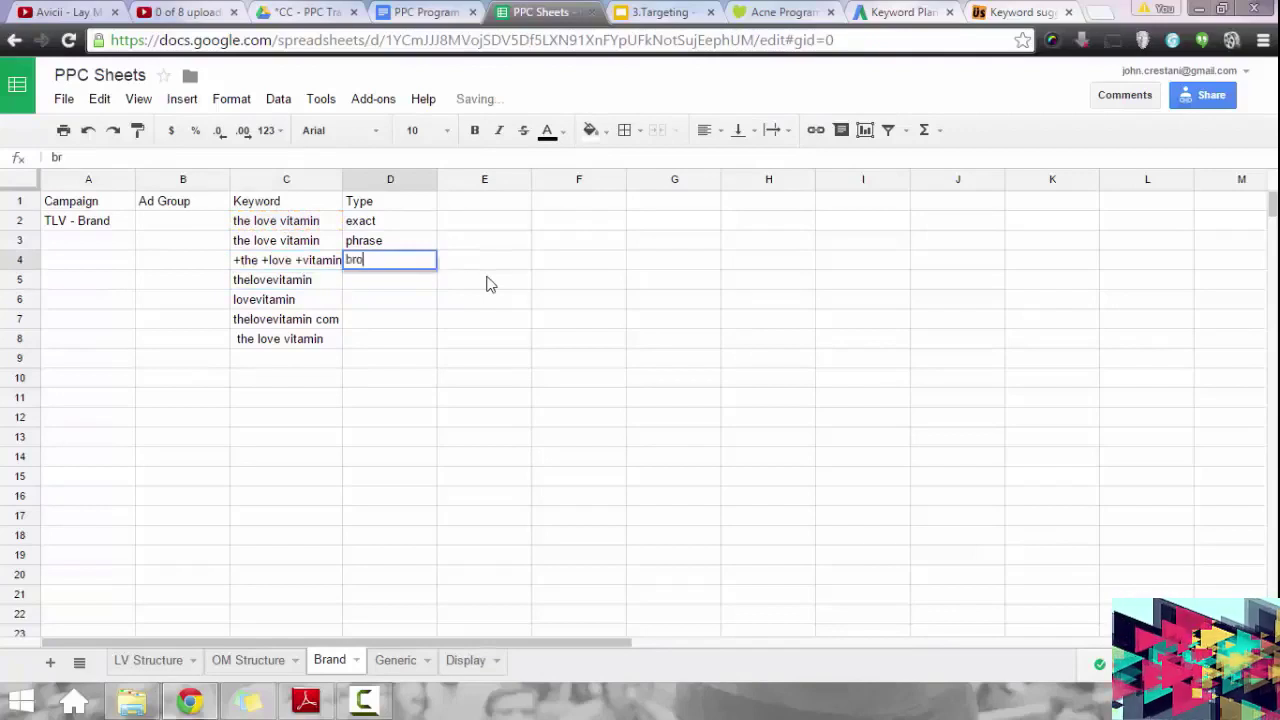
type("ad")
key("Return")
left_click_drag(342, 180, 345, 180)
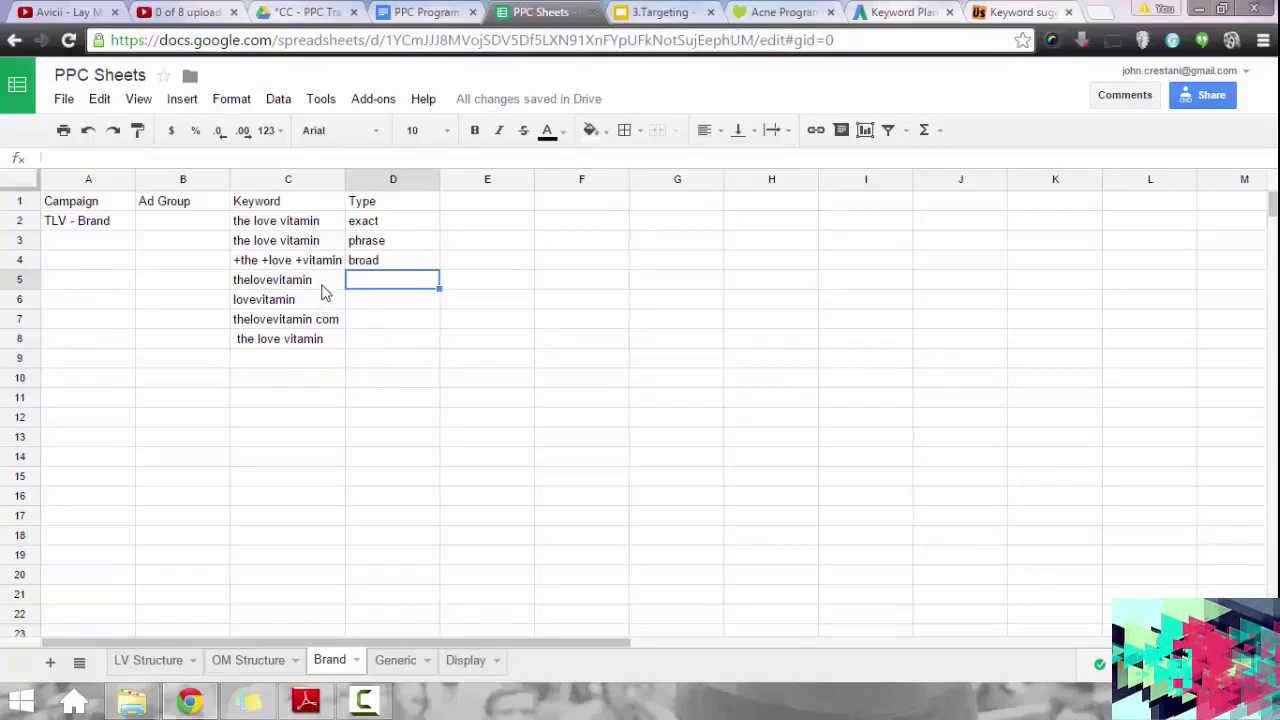
Try "Love Vitamin" and "Brand" as the ad group name in B2 for the three "the love vitamin" keyword rows.
left_click_drag(306, 222, 336, 272)
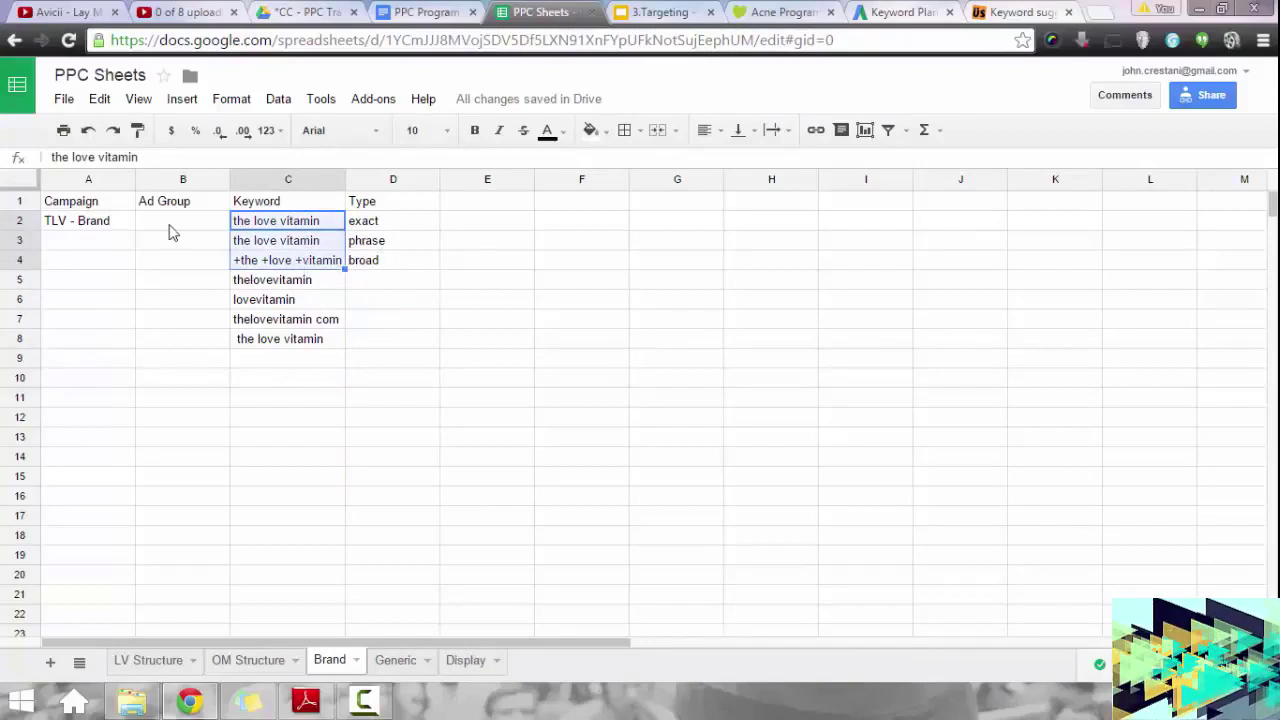
key("Left")
type("L")
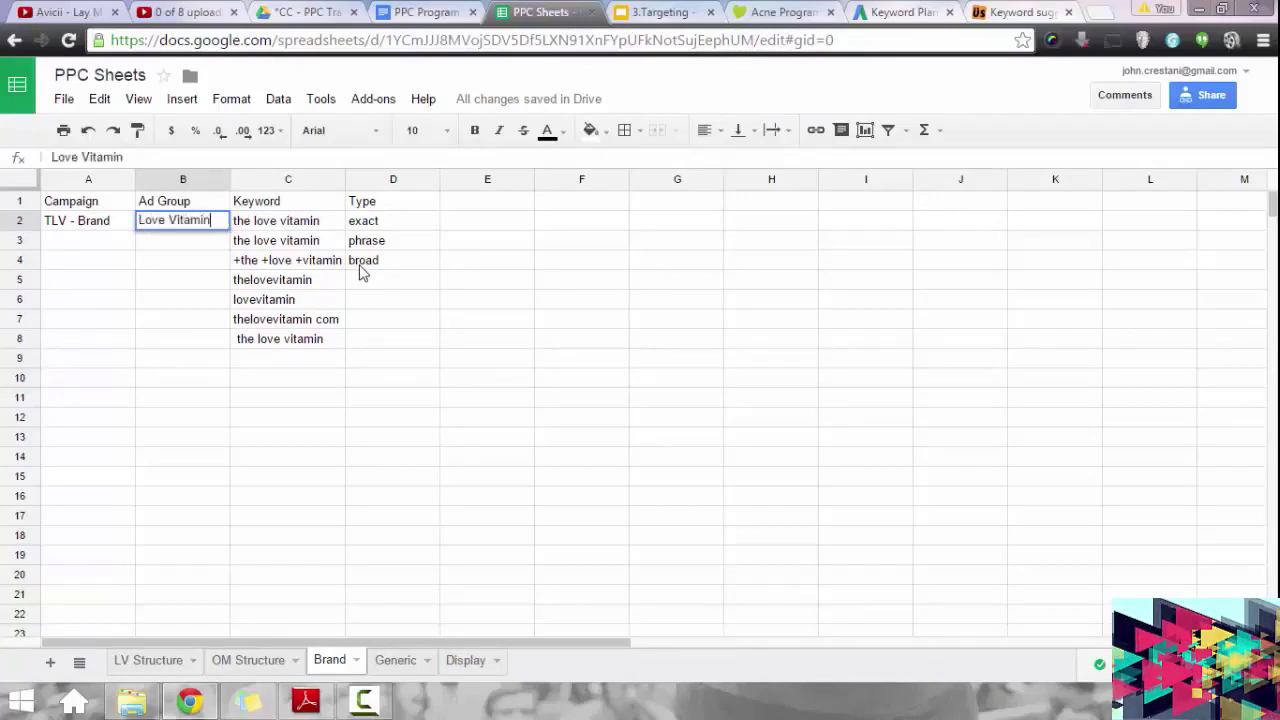
key("Return")
key("Up")
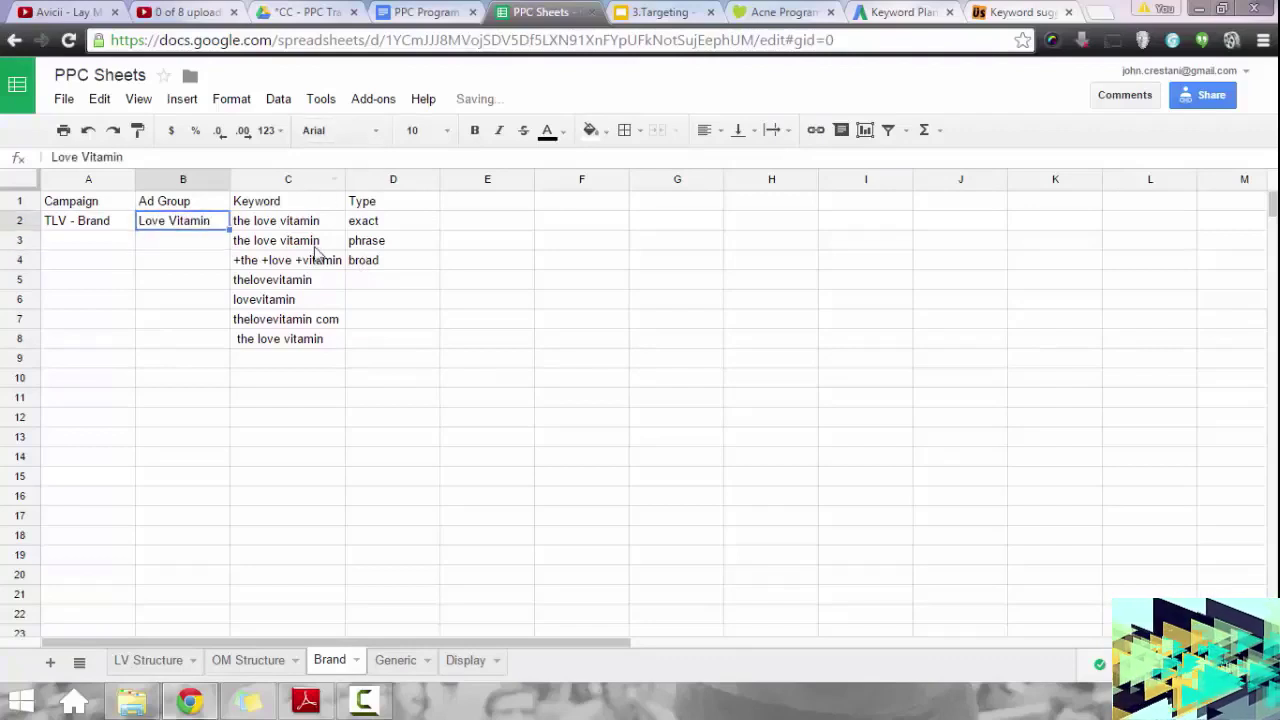
type("Brand")
key("Return")
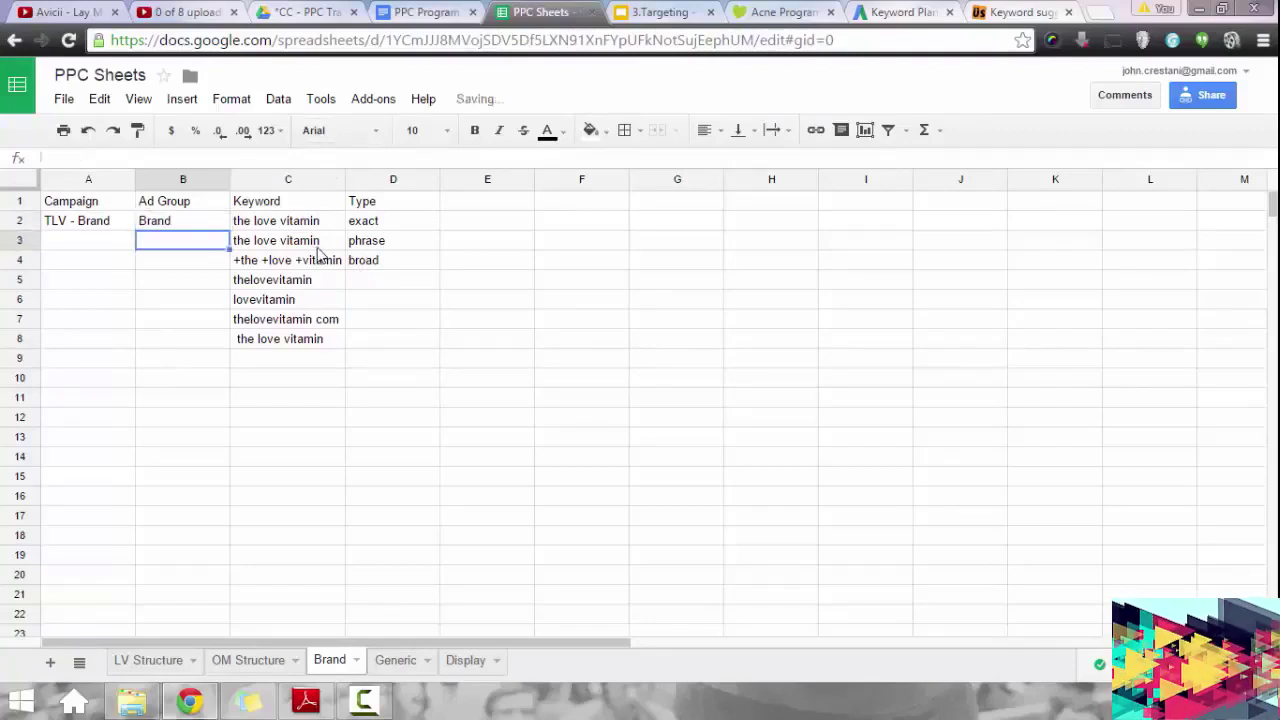
Set the ad group name in B2 to "The Love Vitamin" and fit the Ad Group column's width to it.
left_click(185, 219)
type("Love Vitamin")
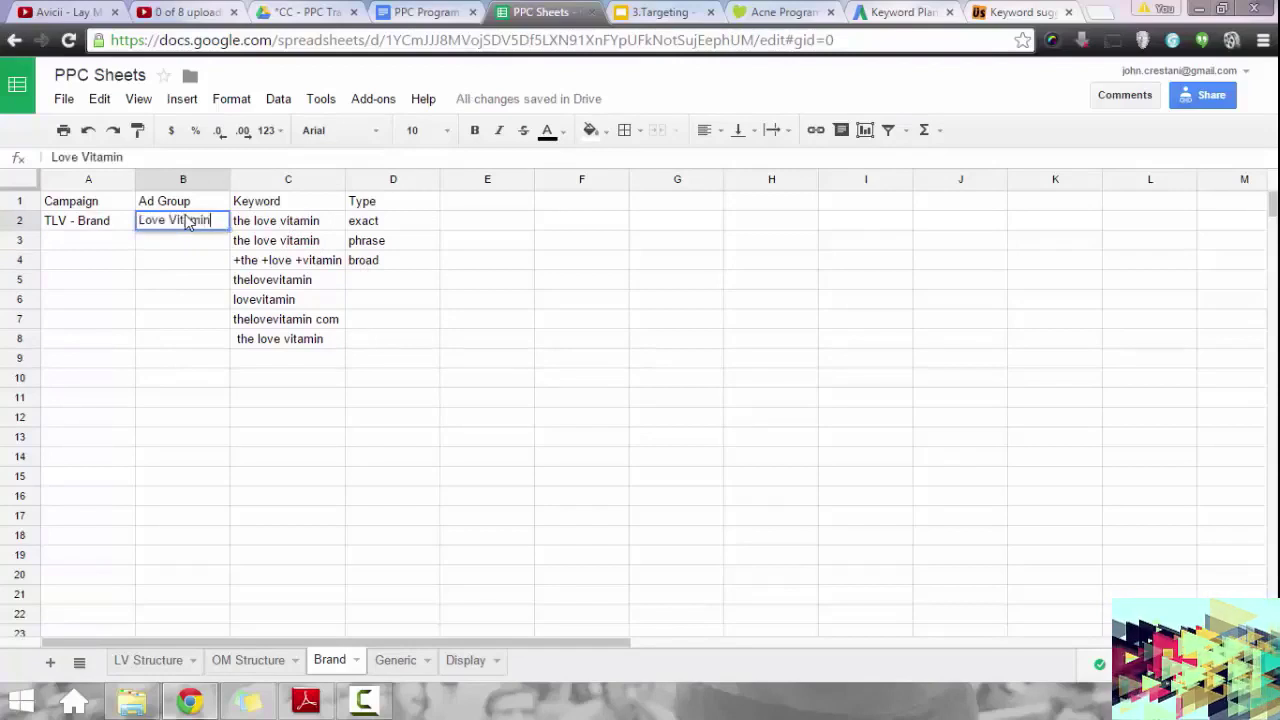
key("Return")
left_click(157, 222)
double_click(150, 222)
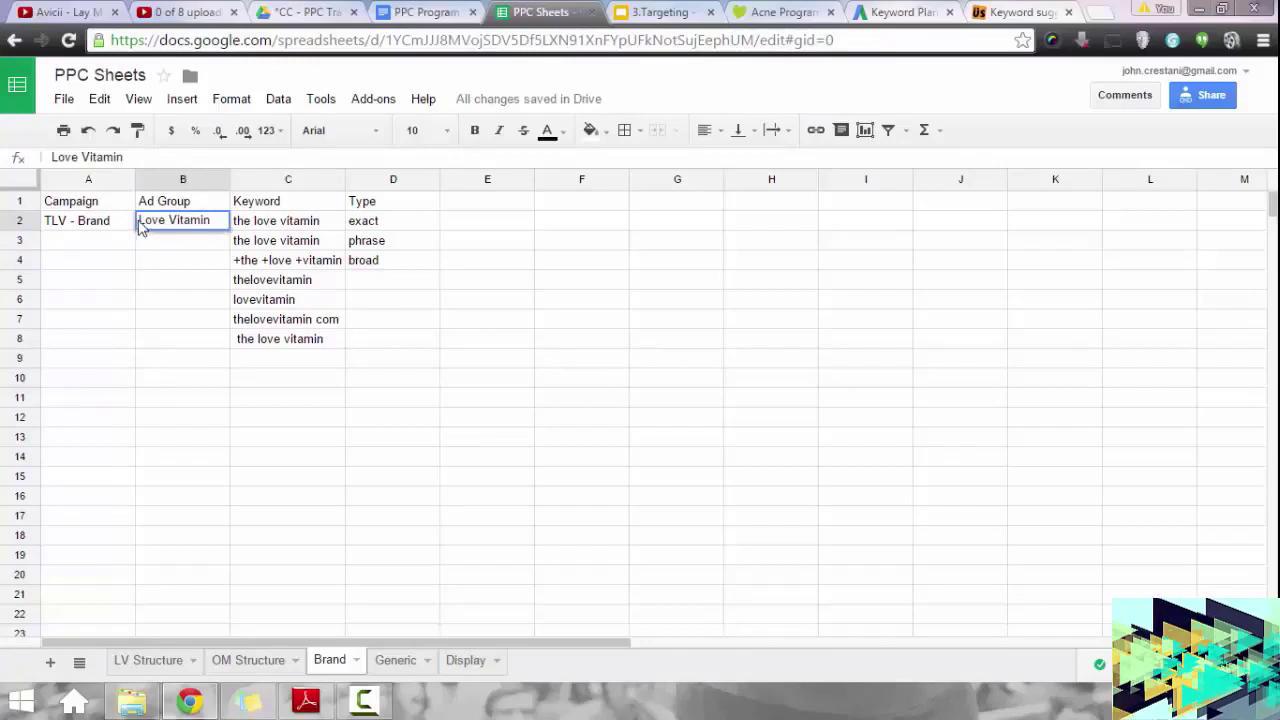
type("The")
key("Return")
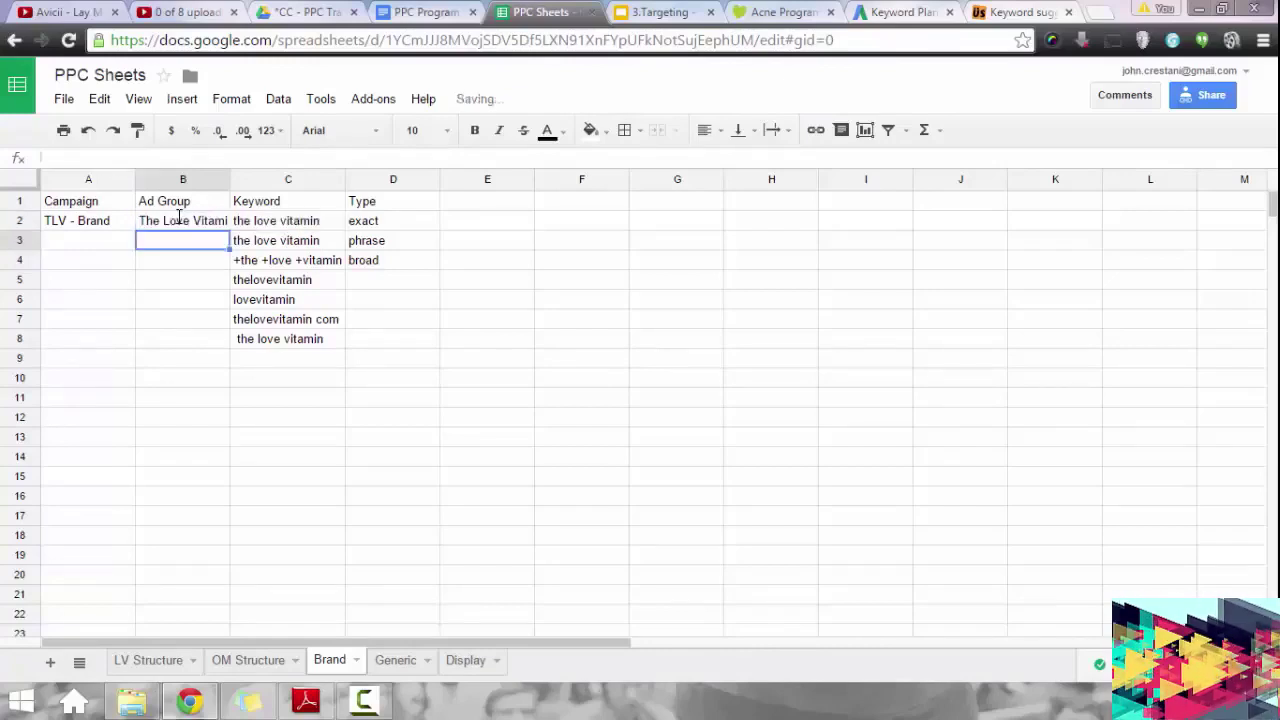
double_click(229, 179)
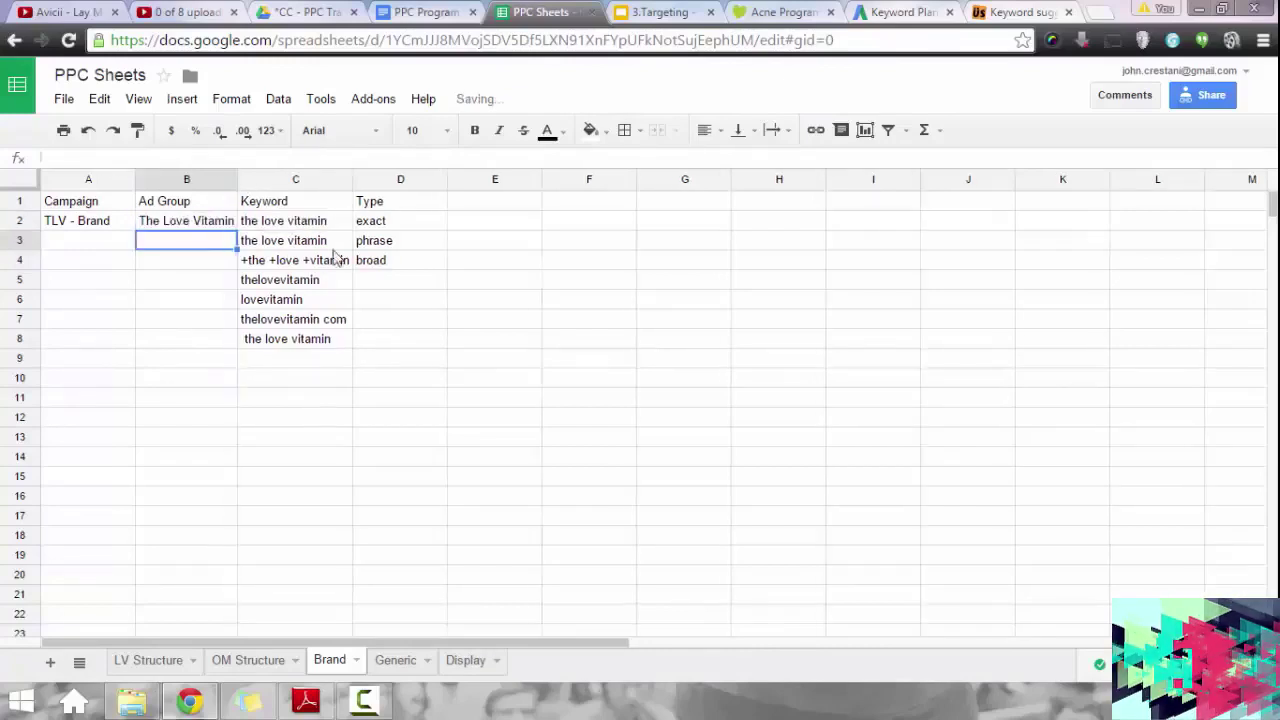
Set the type of "thelovevitamin" in D5 to "phrase" and fill it down to D8 for the remaining keywords.
left_click(296, 224)
left_click(214, 224)
left_click(320, 230)
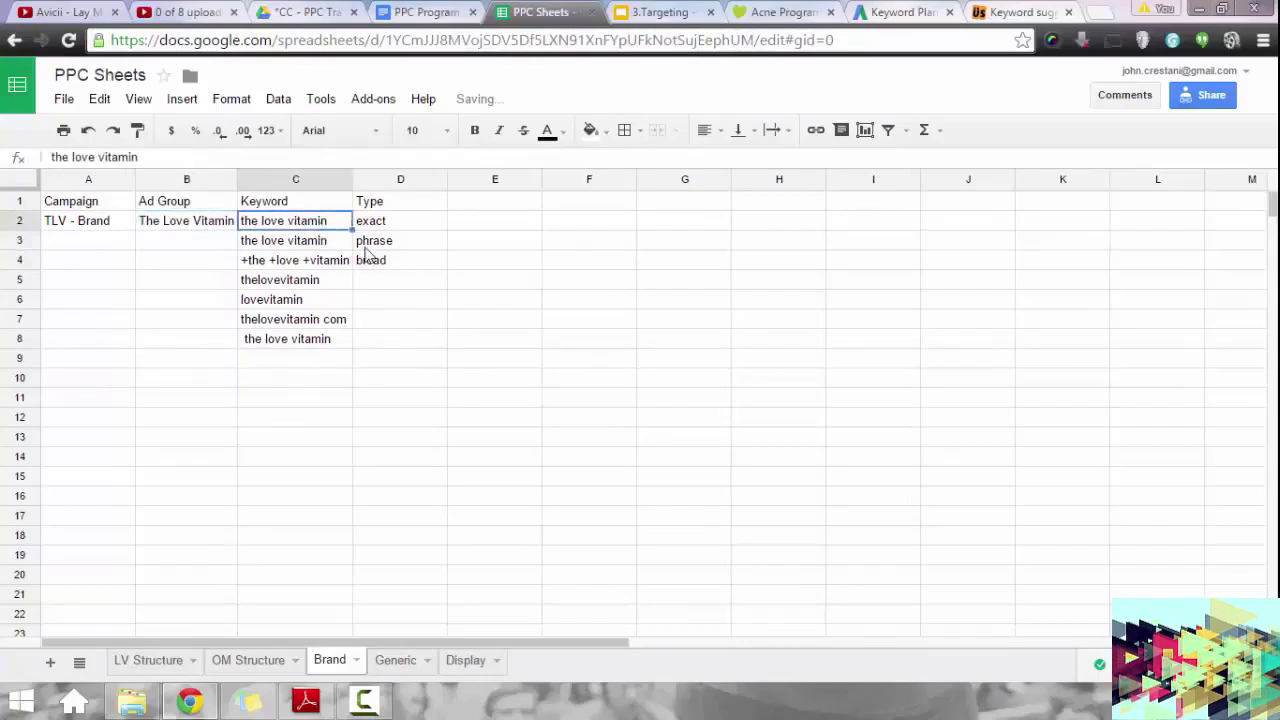
left_click(404, 285)
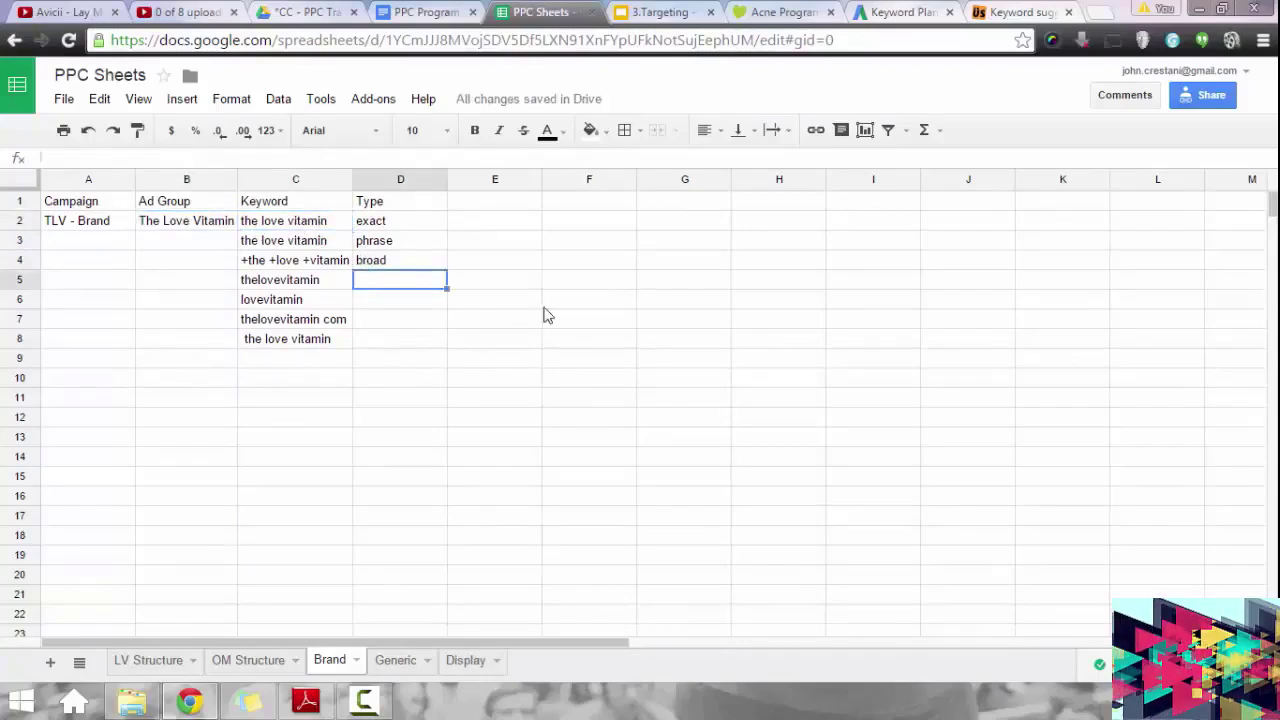
type("phrase")
key("Return")
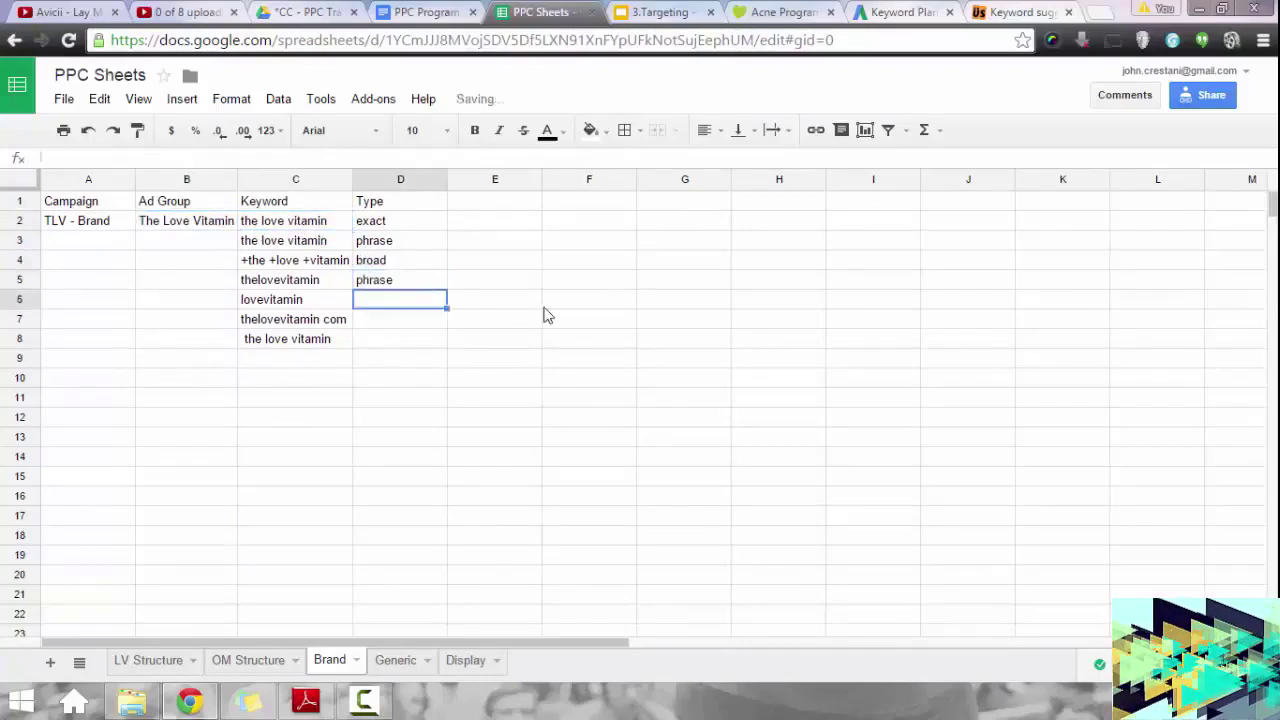
left_click(298, 281)
left_click(318, 345, "shift")
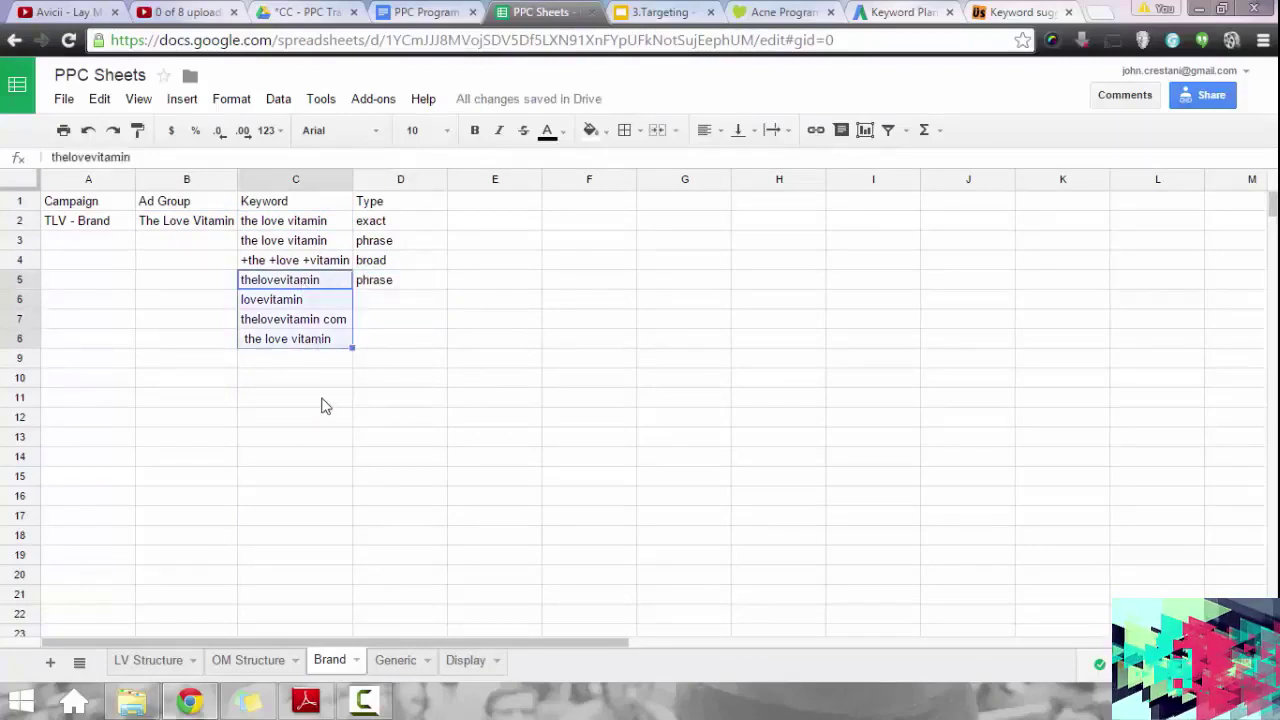
left_click(105, 224)
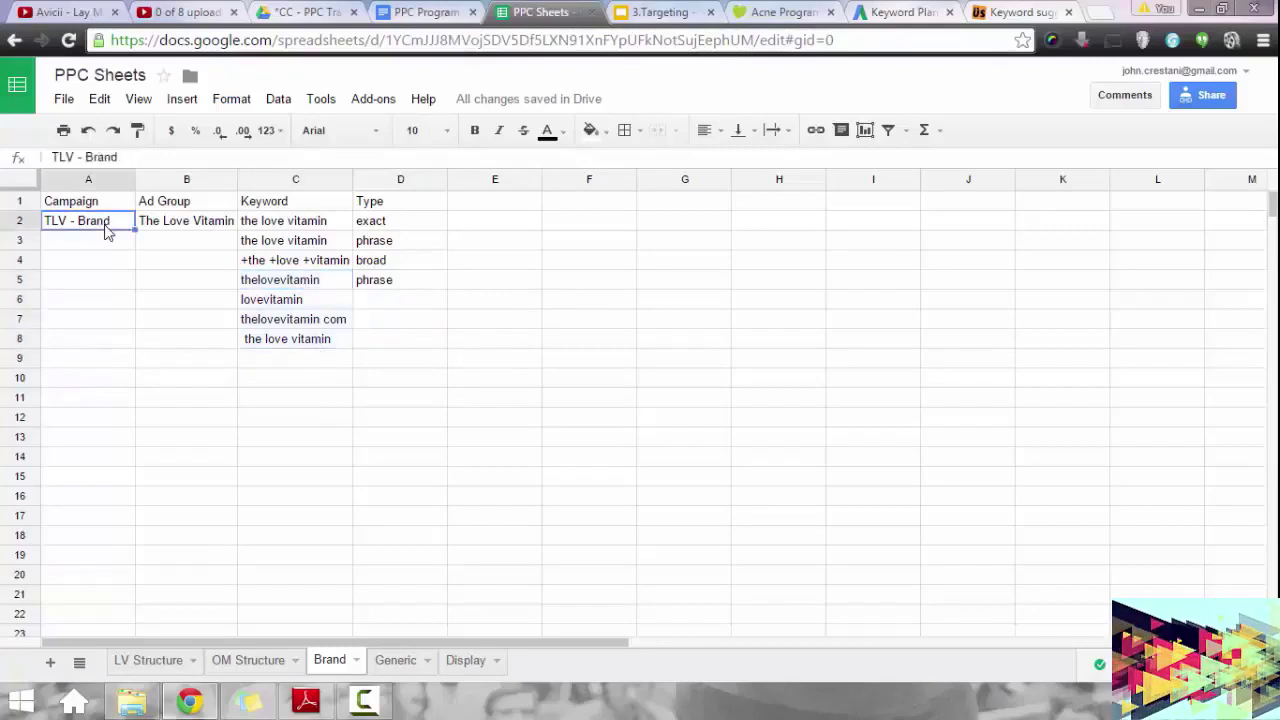
left_click(390, 287)
left_click_drag(446, 289, 432, 342)
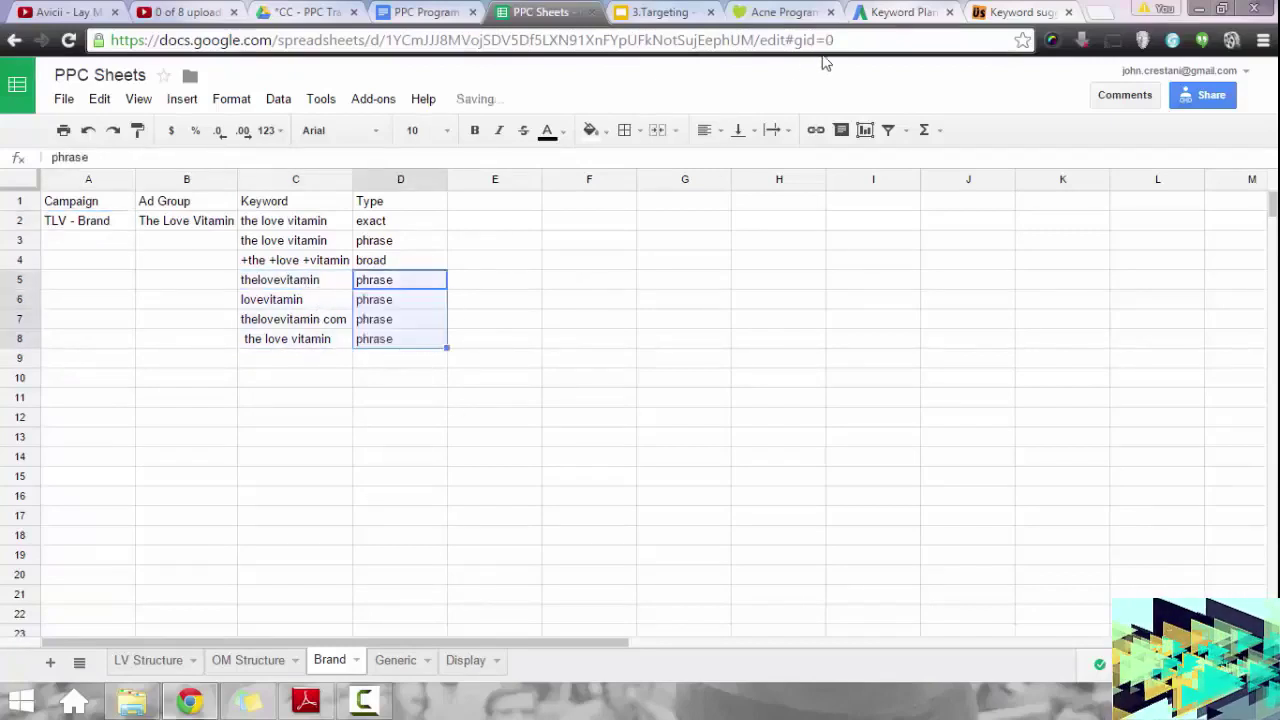
Switch to the AdWords Keyword Planner, get search volume for the pasted "the love vitamin" suggestions, and review the keyword results.
left_click(880, 10)
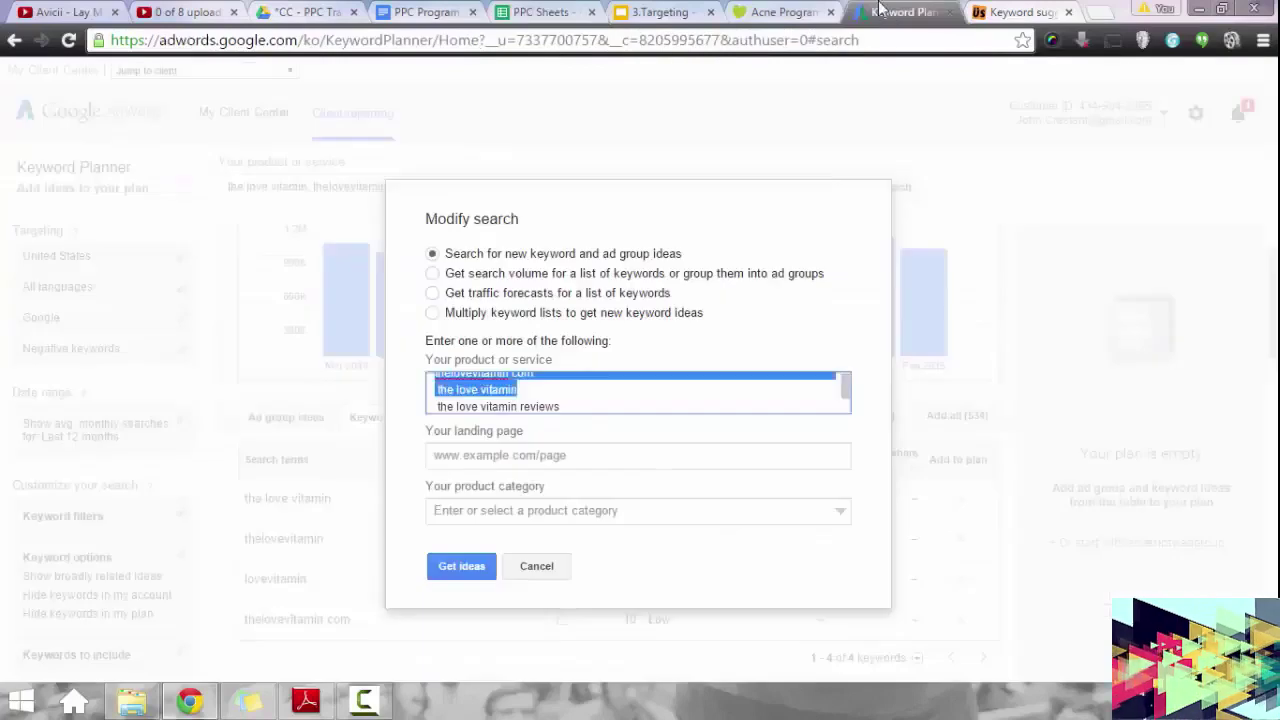
left_click(488, 568)
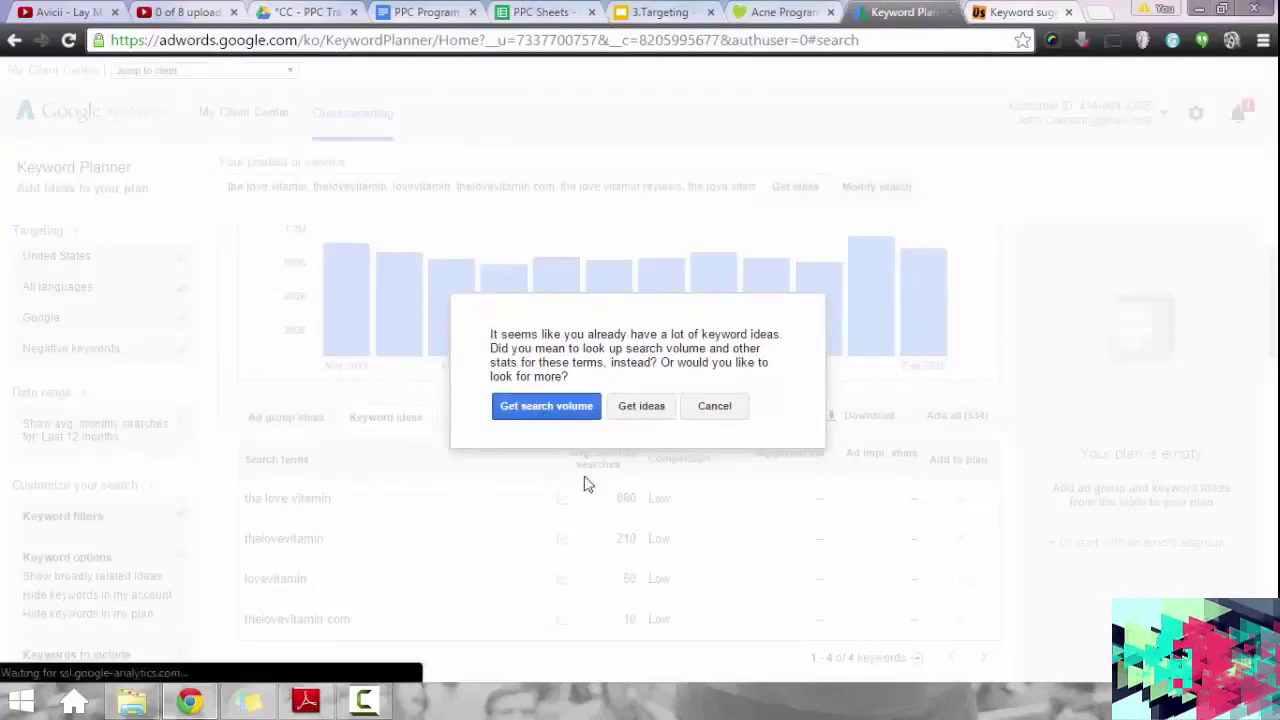
key("Escape")
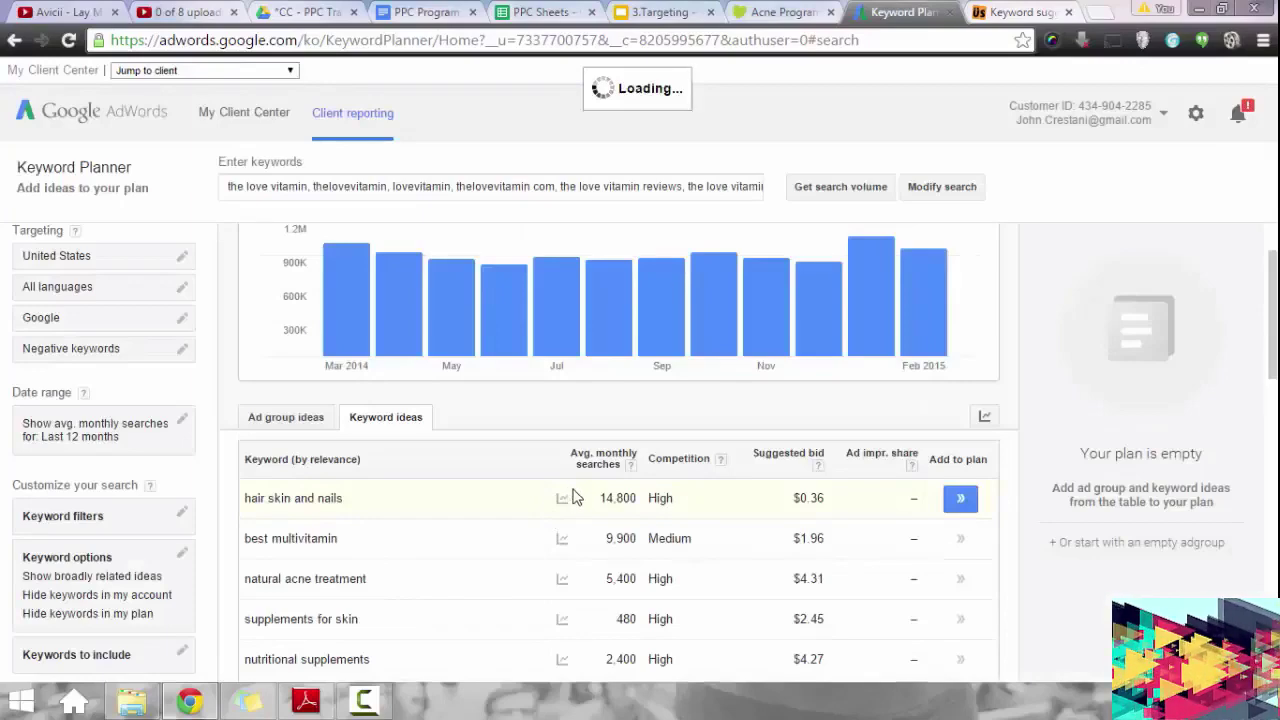
scroll(560, 470, "down", 5)
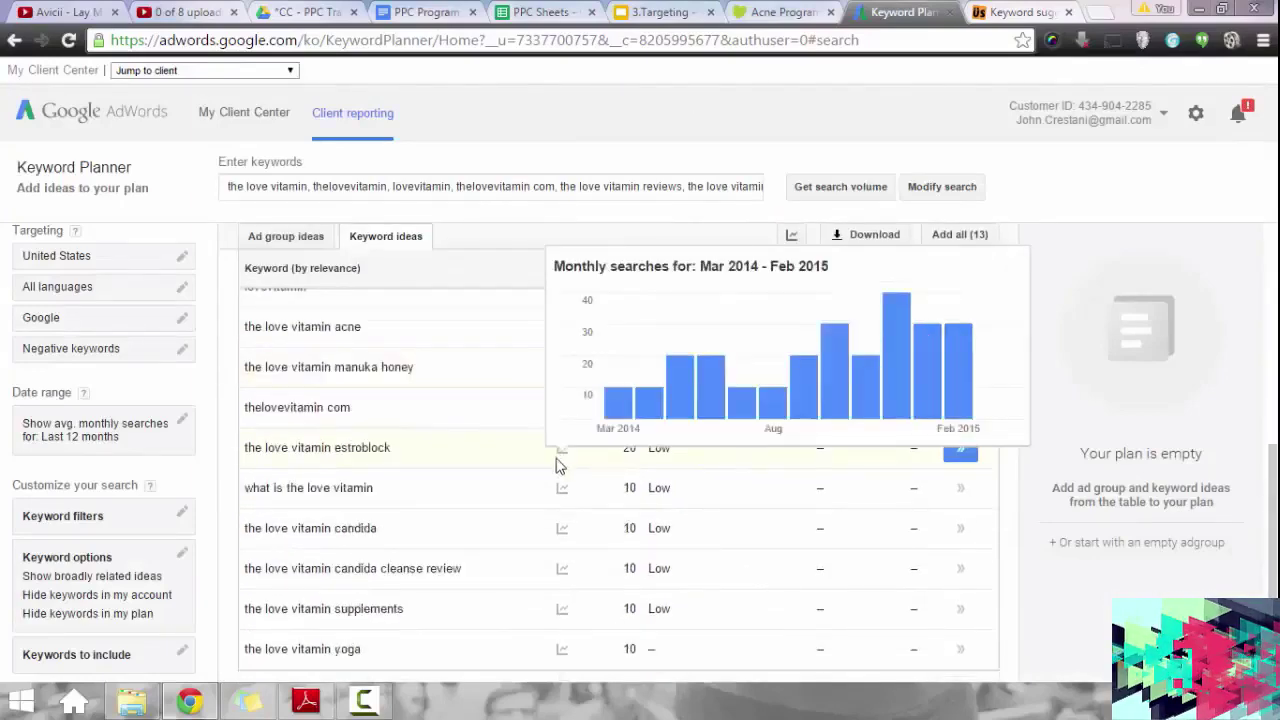
scroll(694, 571, "up", 3)
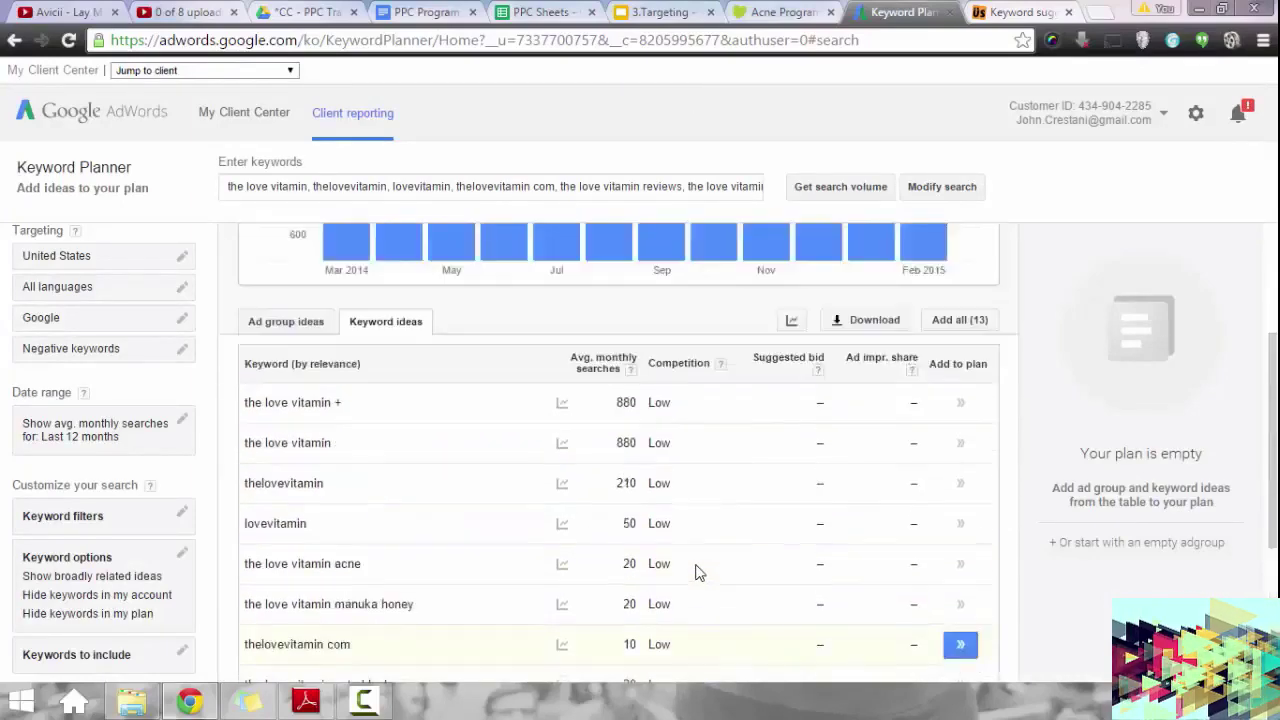
scroll(706, 551, "down", 3)
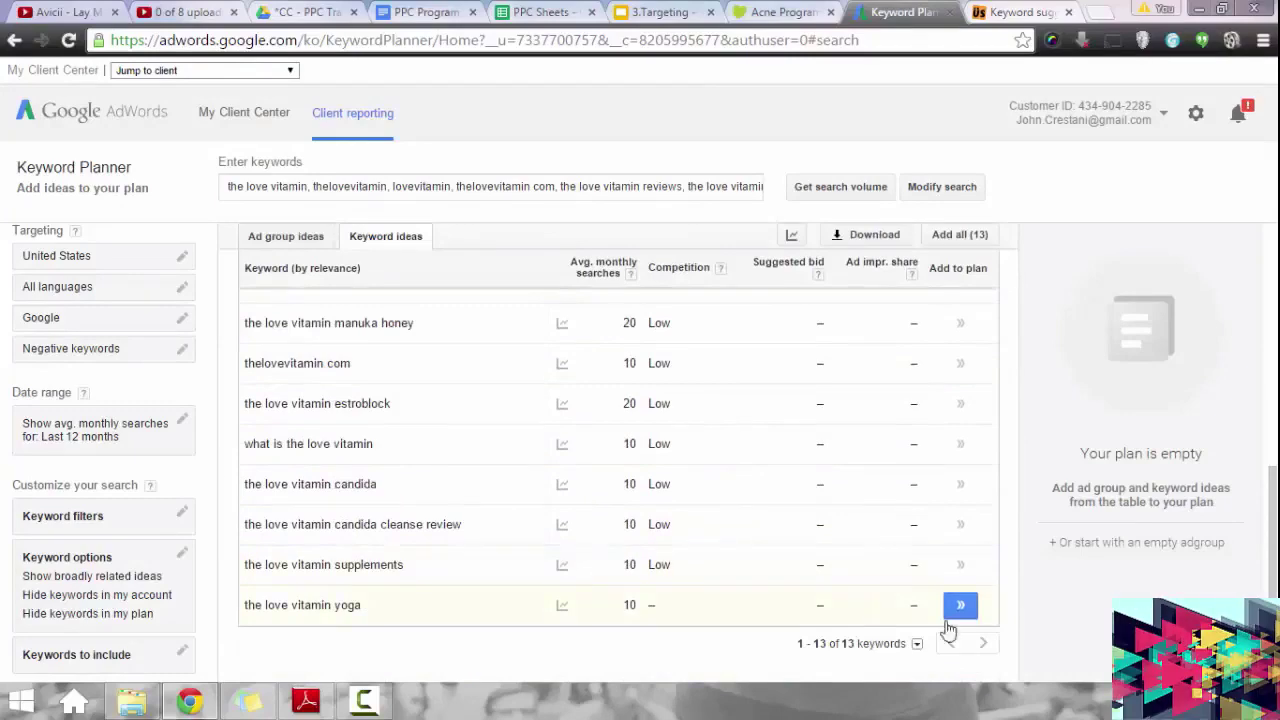
Switch to Ubersuggest and review the suggestion list for "the love vitamin" from the original term through z.
left_click(985, 18)
scroll(860, 323, "up", 12)
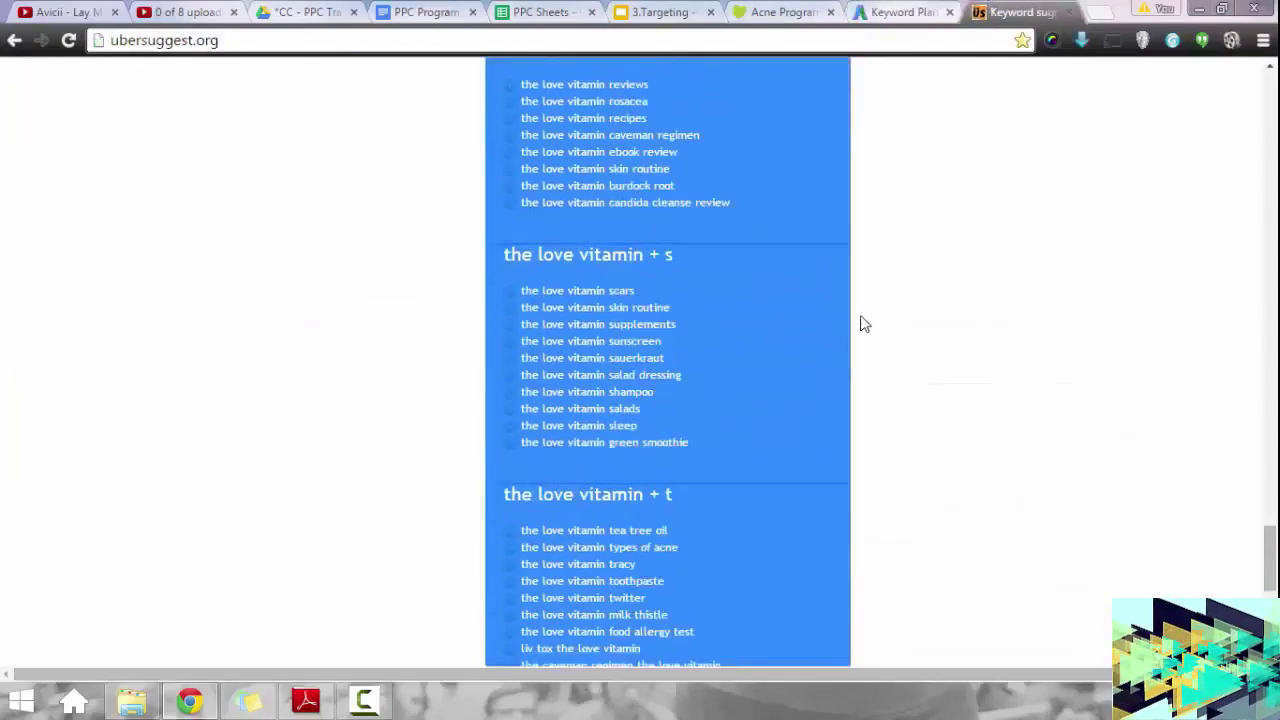
left_click(1020, 449)
left_click_drag(1270, 500, 1270, 90)
scroll(679, 298, "down", 5)
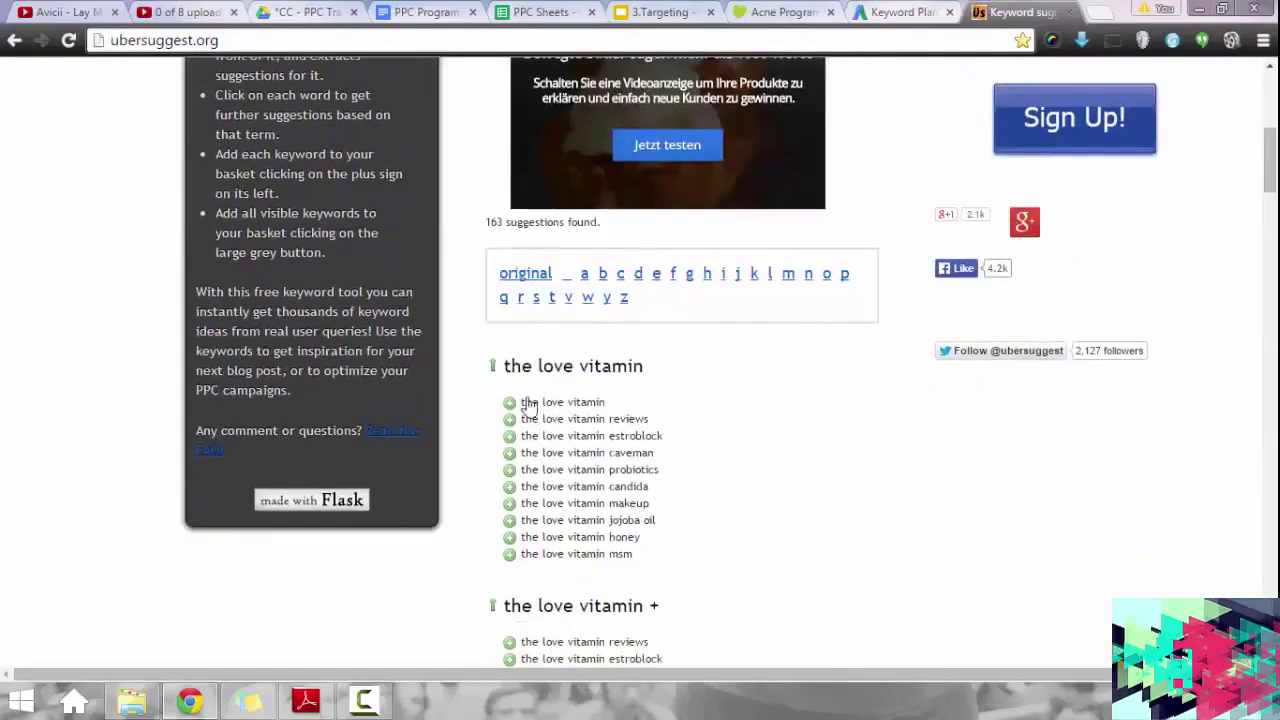
scroll(857, 514, "down", 5)
left_click_drag(1268, 198, 1246, 402)
scroll(1236, 443, "down", 20)
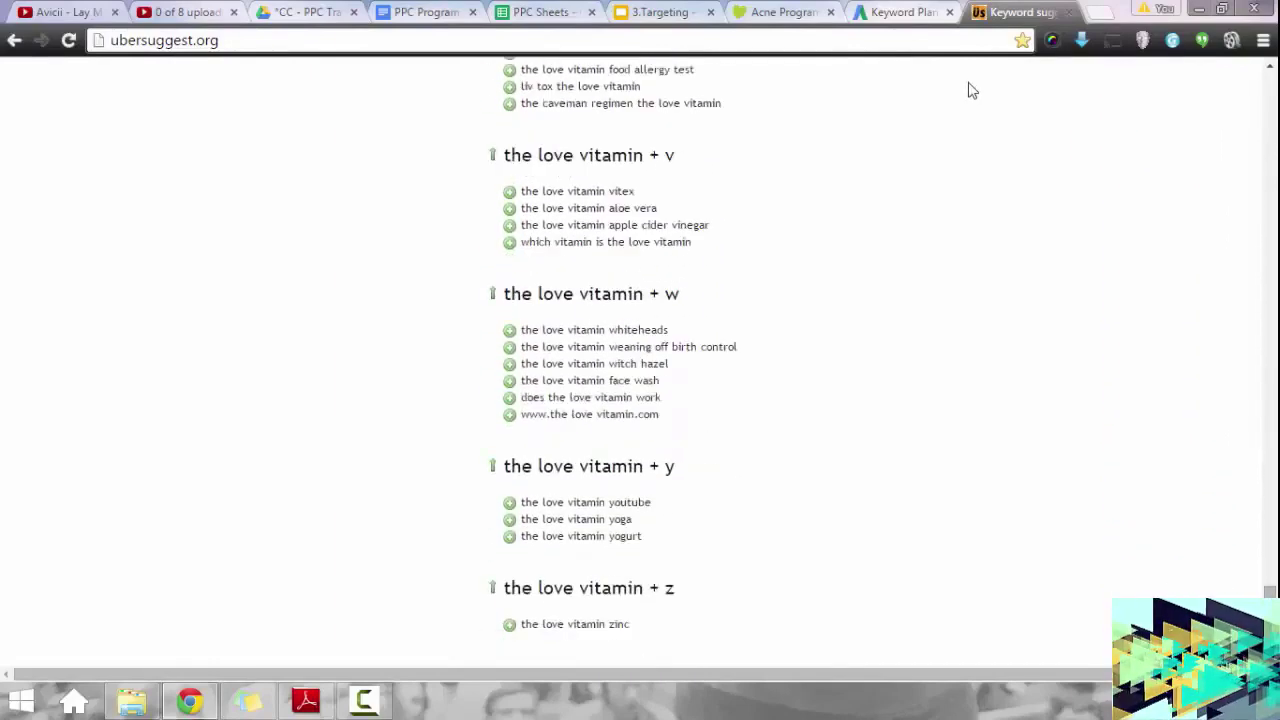
Return to the Keyword Planner and check the full list of entered keywords against the keyword ideas.
left_click(924, 12)
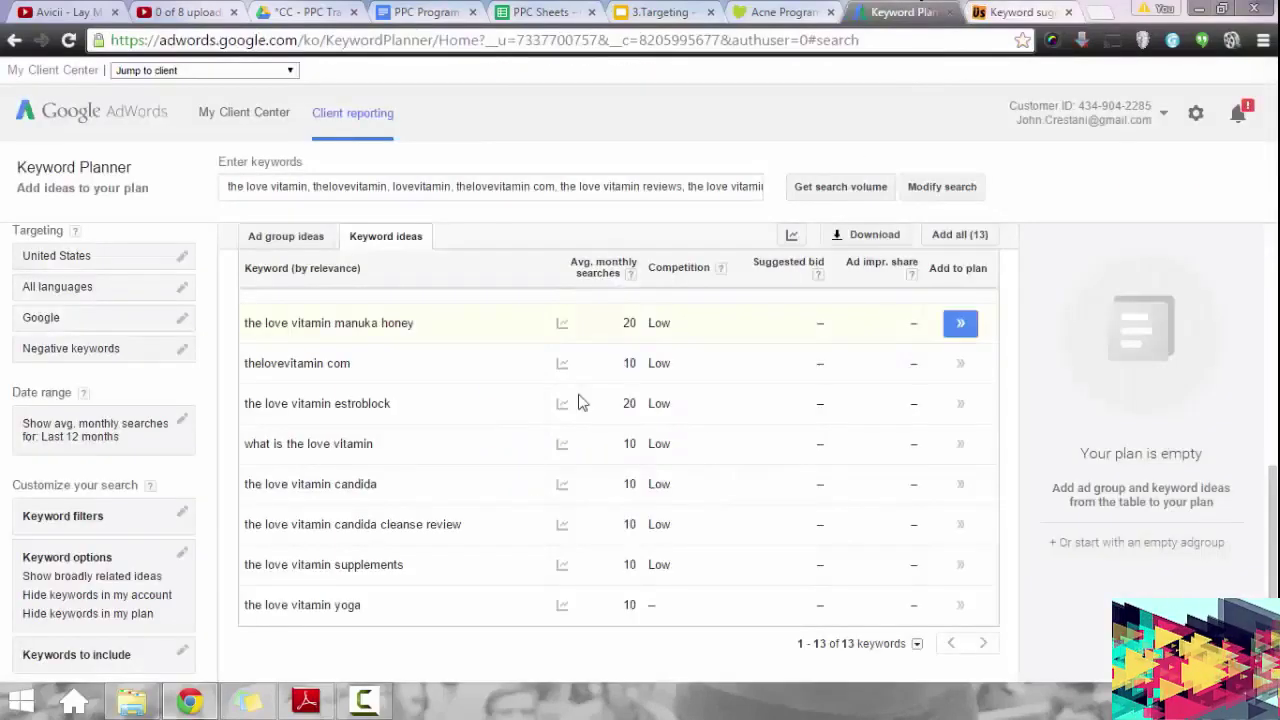
scroll(578, 403, "up", 5)
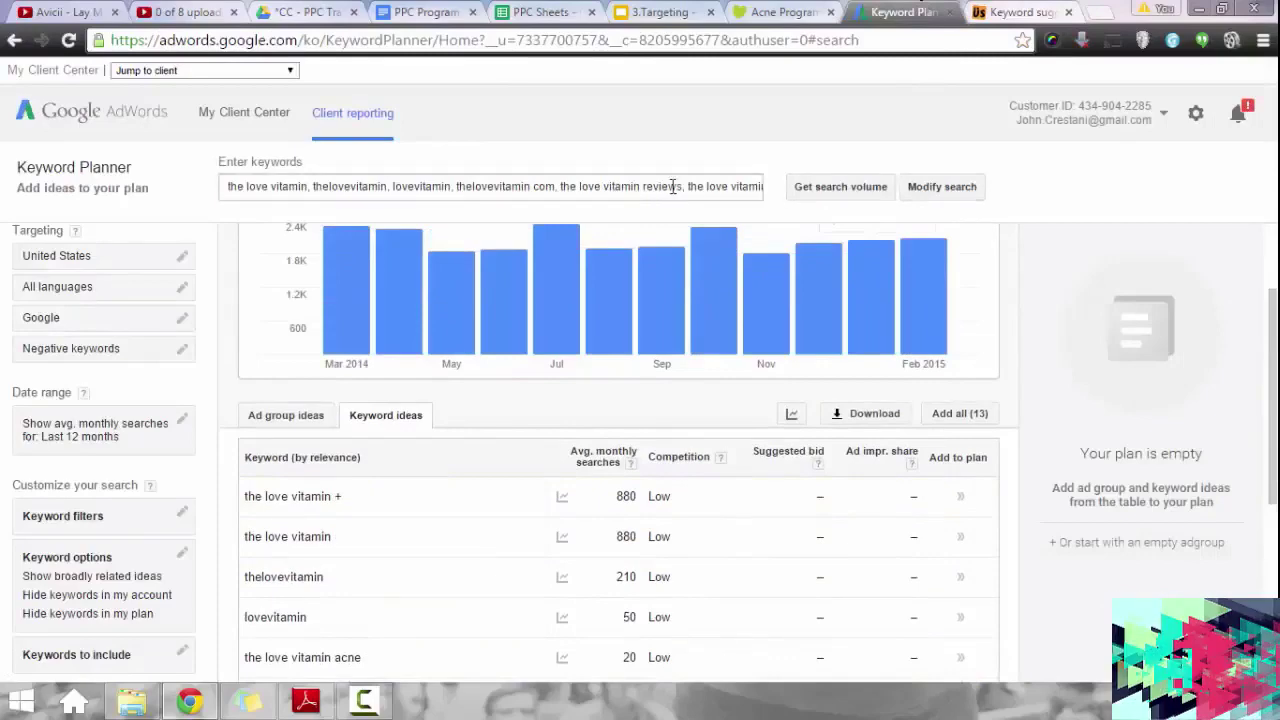
left_click_drag(673, 186, 605, 190)
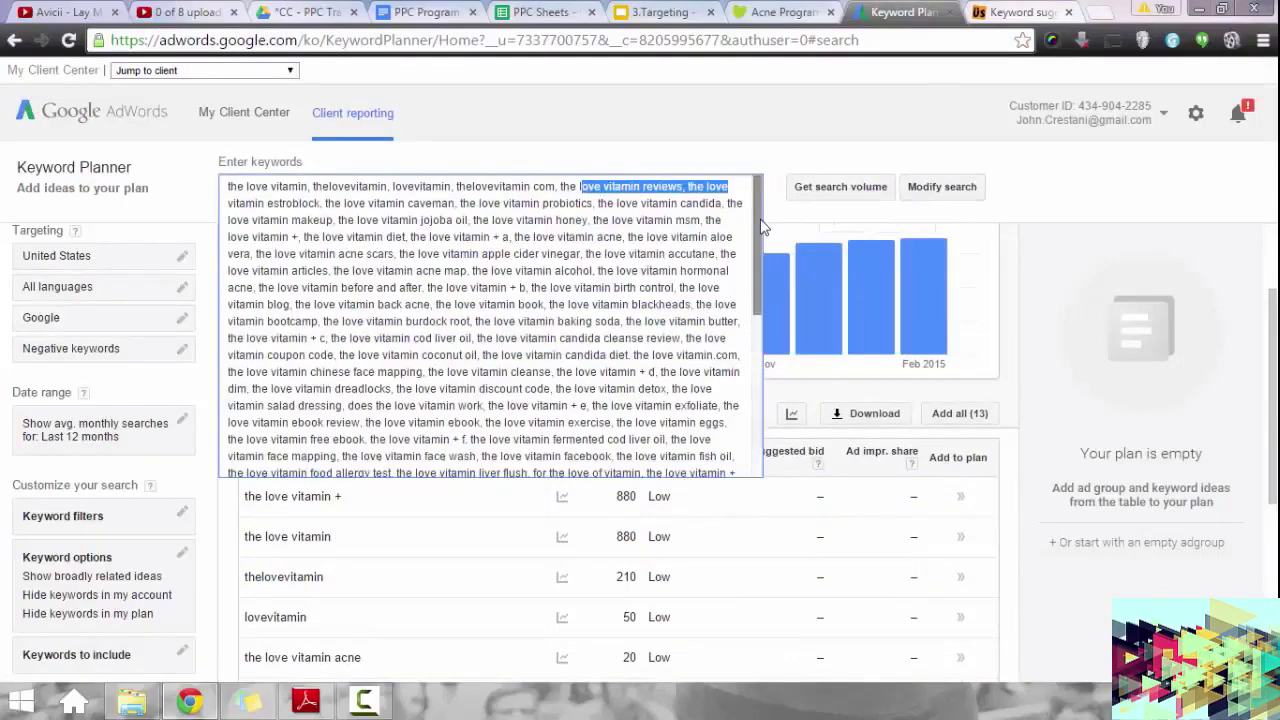
scroll(614, 328, "down", 6)
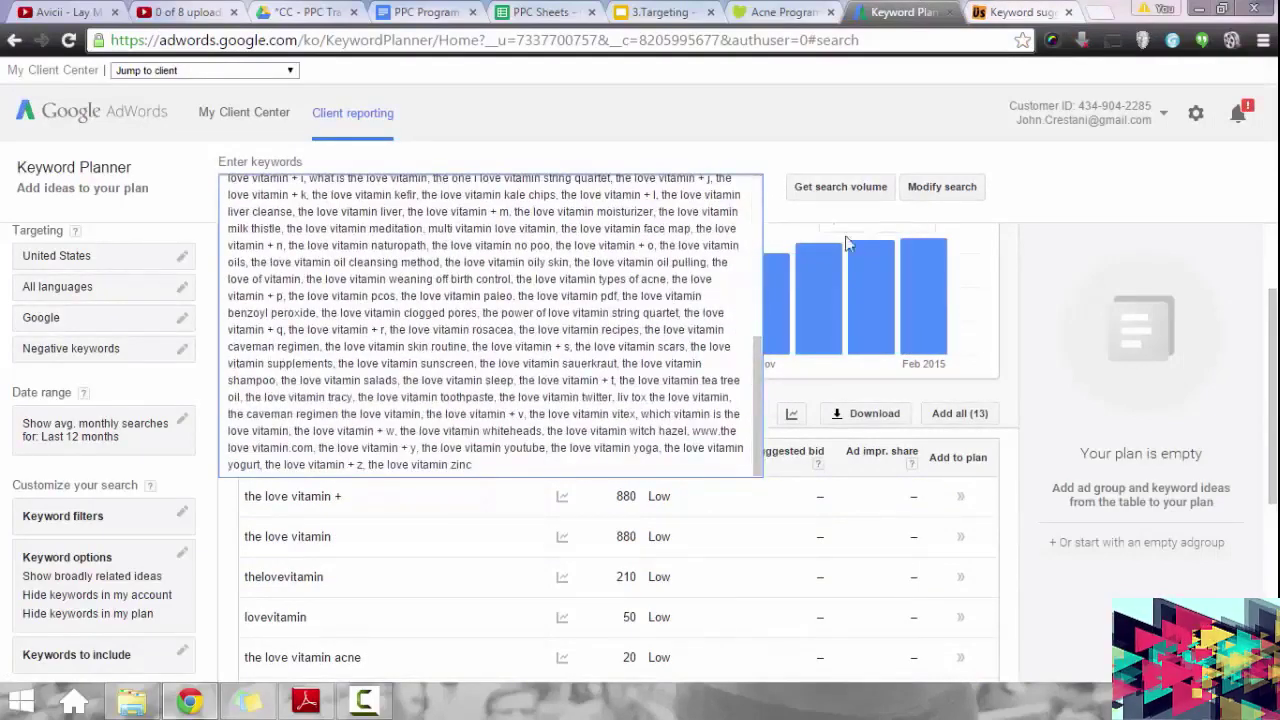
left_click(1060, 176)
scroll(994, 314, "down", 3)
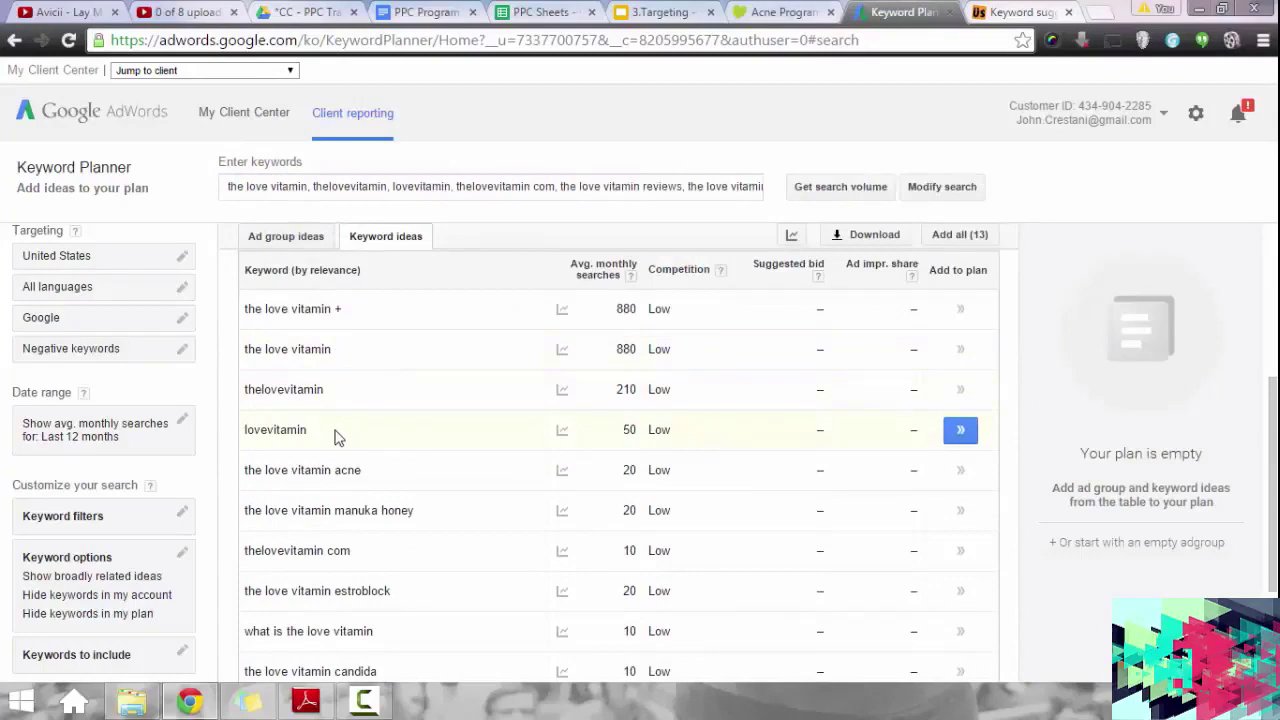
Copy the keyword "the love vitamin acne" from the keyword ideas and check the keywords listed around it.
left_click_drag(372, 474, 241, 471)
key("ctrl+c")
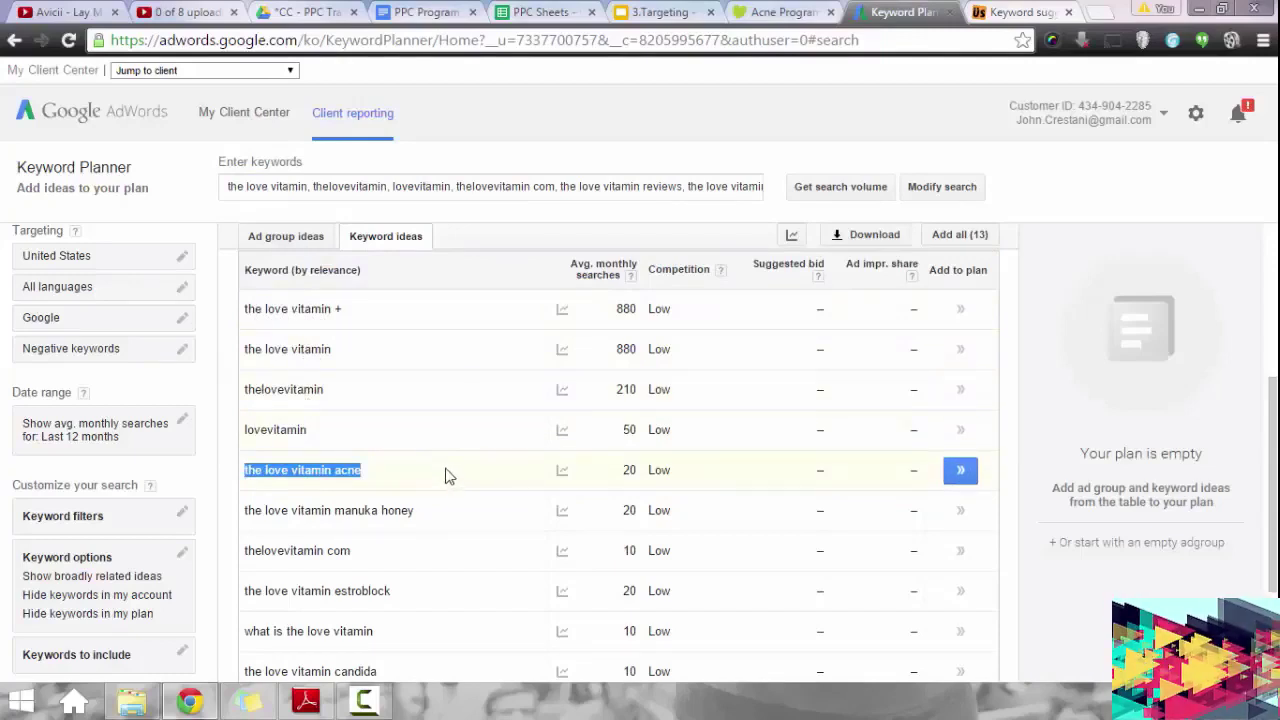
scroll(386, 470, "down", 2)
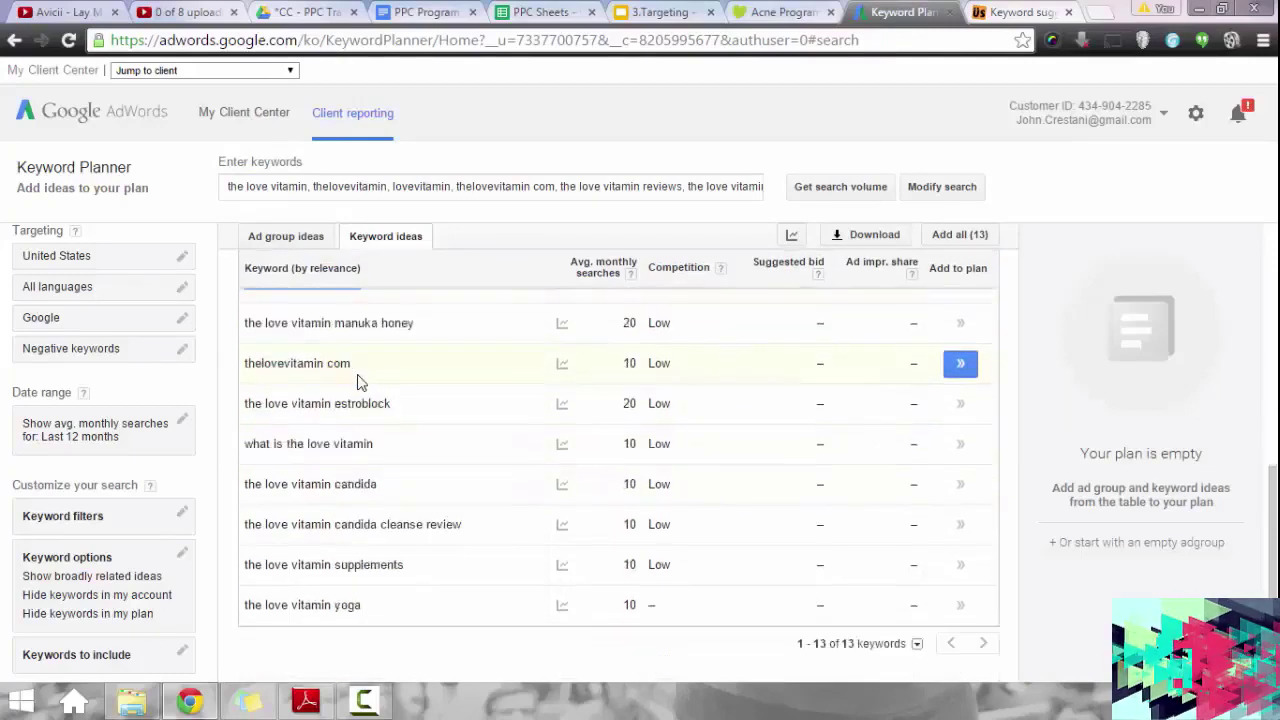
scroll(400, 400, "up", 1)
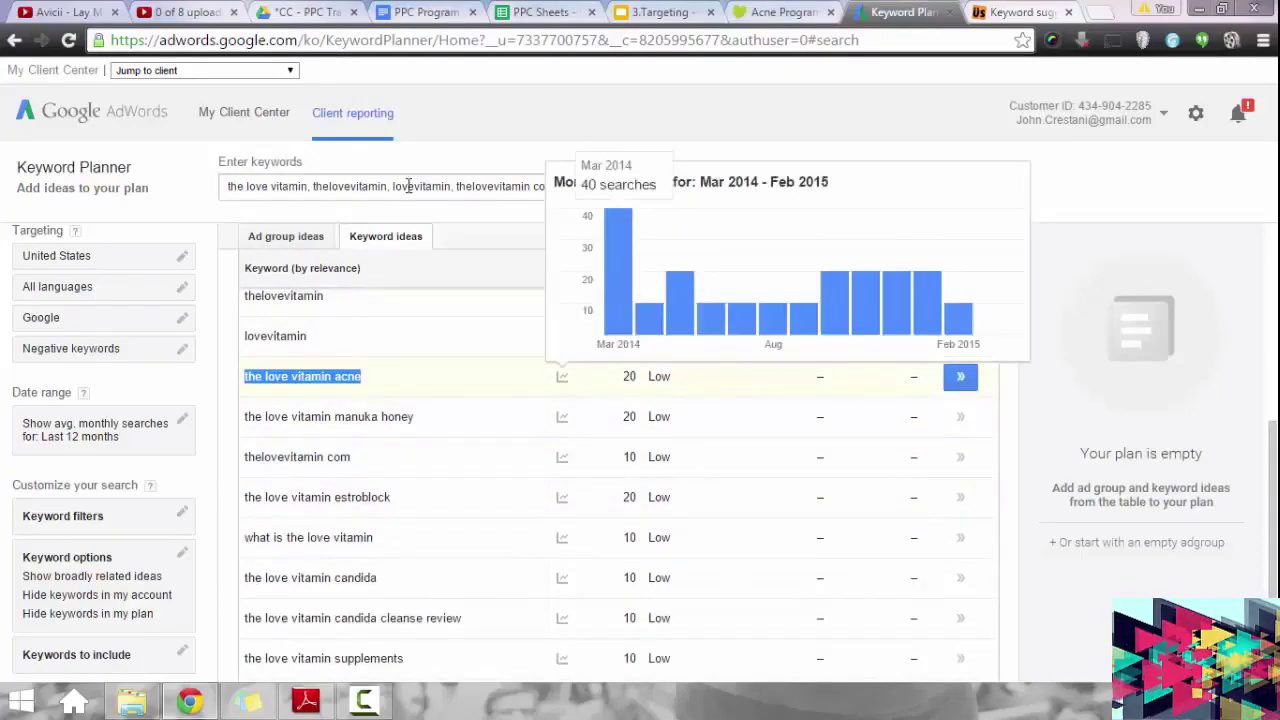
left_click(503, 180)
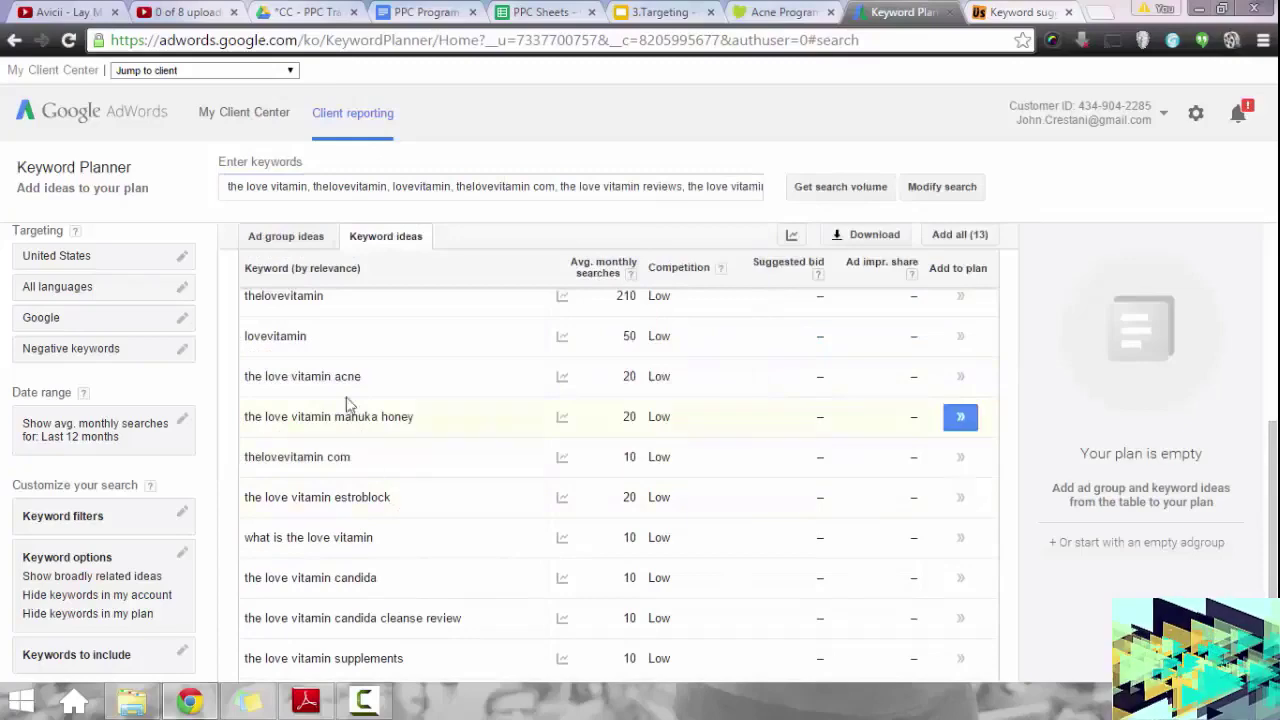
left_click_drag(362, 377, 255, 378)
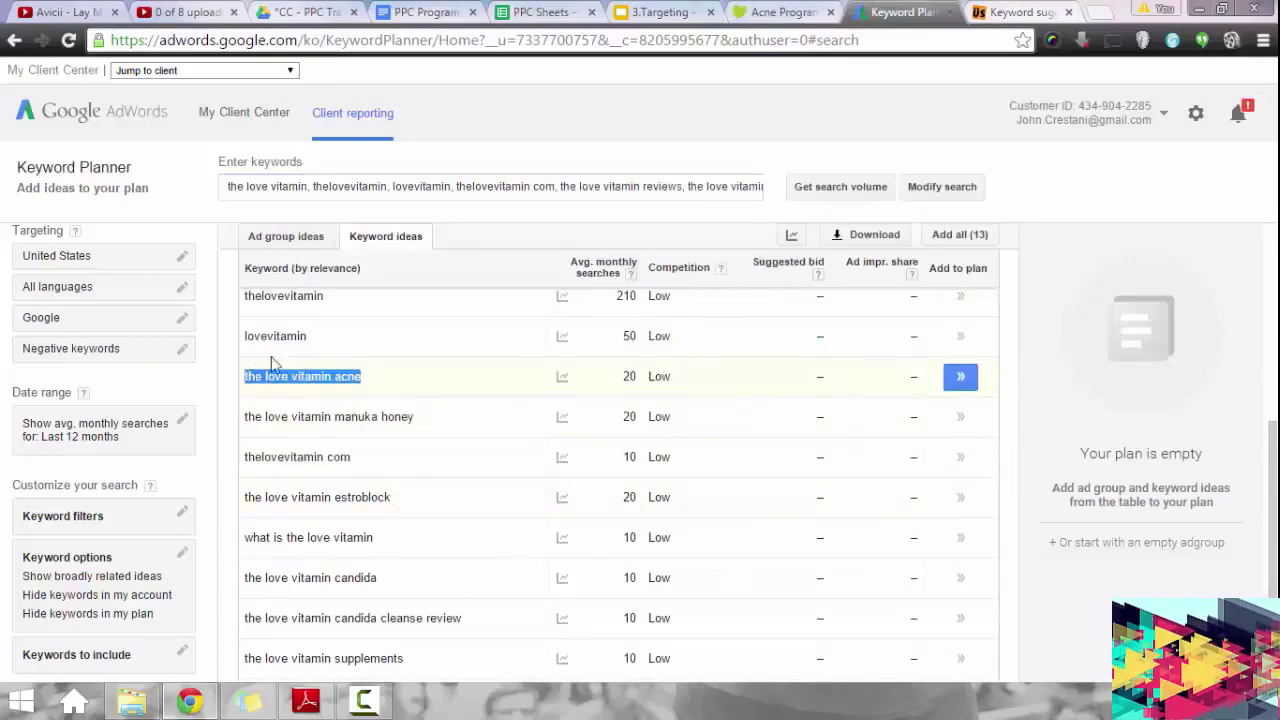
Switch to the PPC Sheets Brand sheet, paste "the love vitamin acne" into C9, and remove the leading space from the keyword in C8.
key("ctrl+5")
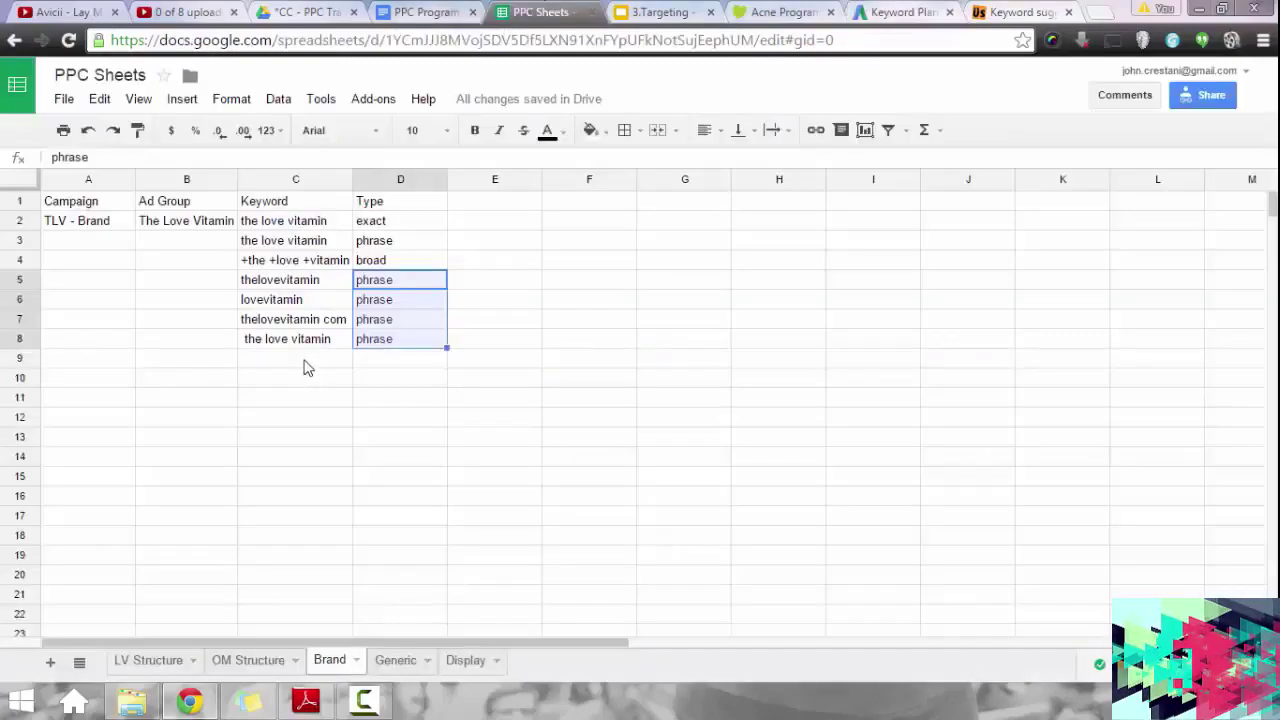
left_click(307, 364)
key("ctrl+v")
left_click(253, 345)
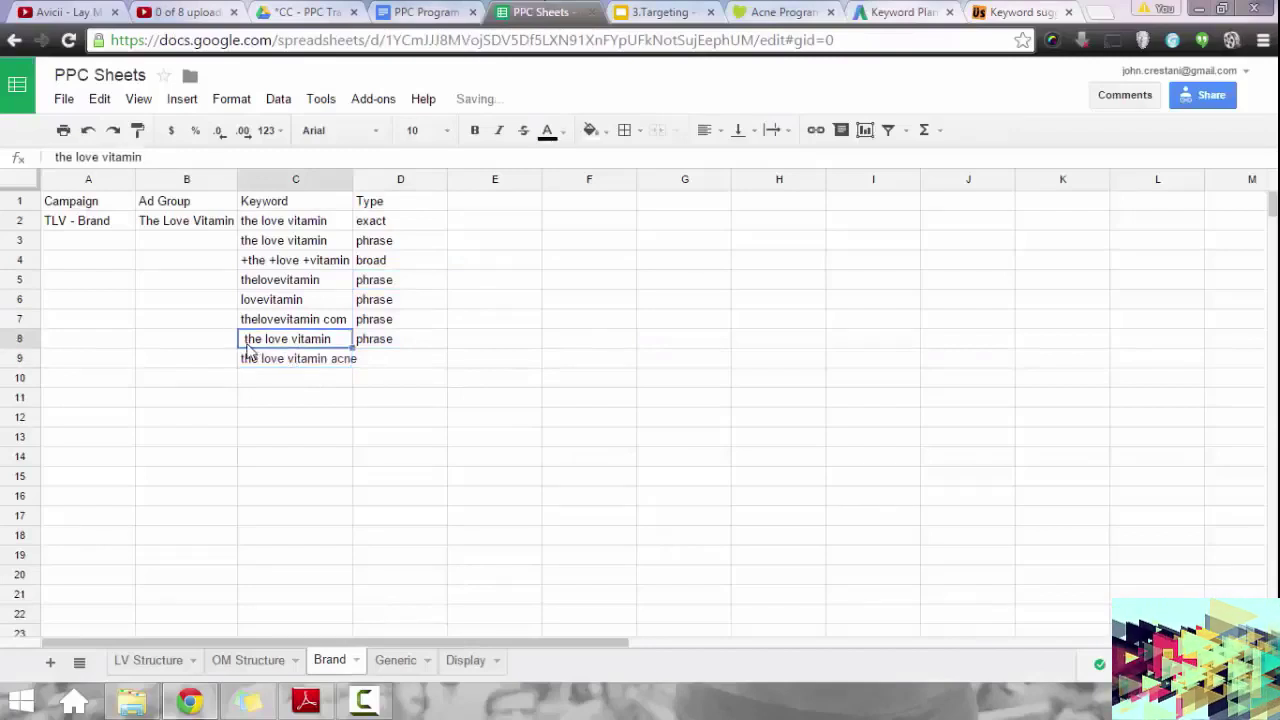
left_click(244, 338)
key("Return")
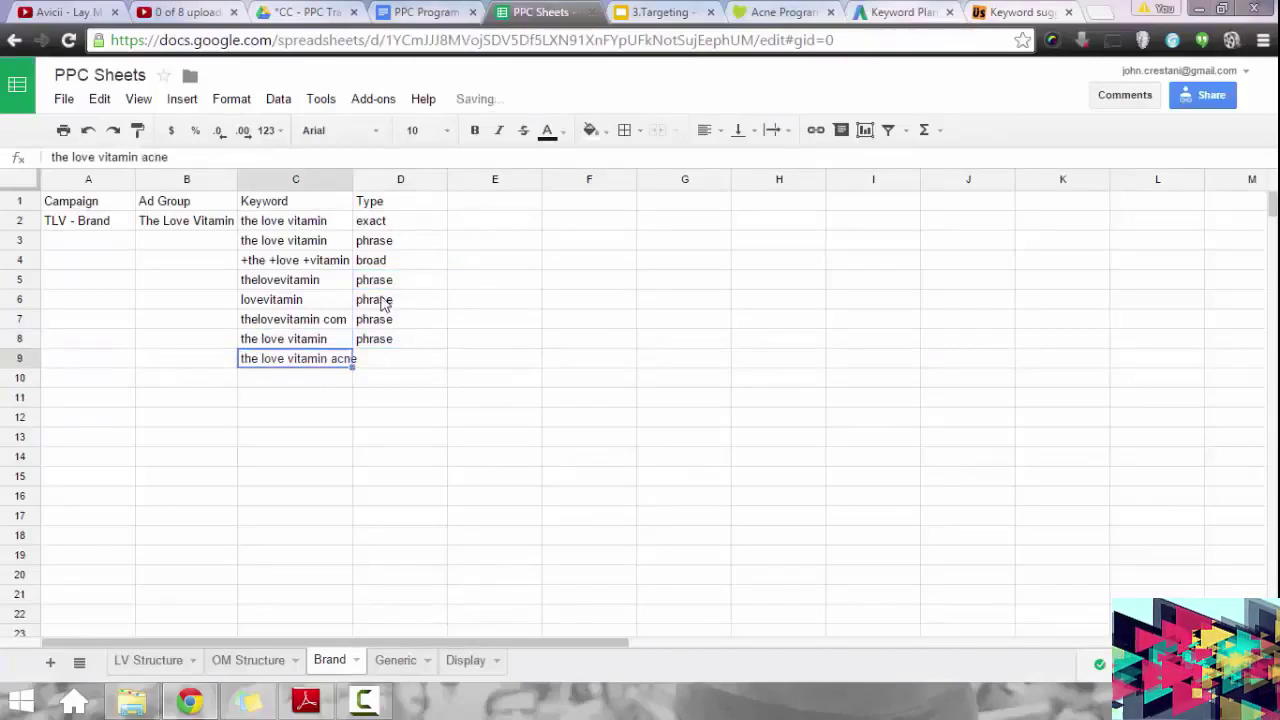
Copy "the love vitamin manuka honey" from the Keyword Planner into C10 of the Brand sheet and widen the Keyword column to fit it.
left_click(1018, 12)
left_click(900, 12)
left_click_drag(415, 417, 250, 420)
key("ctrl+c")
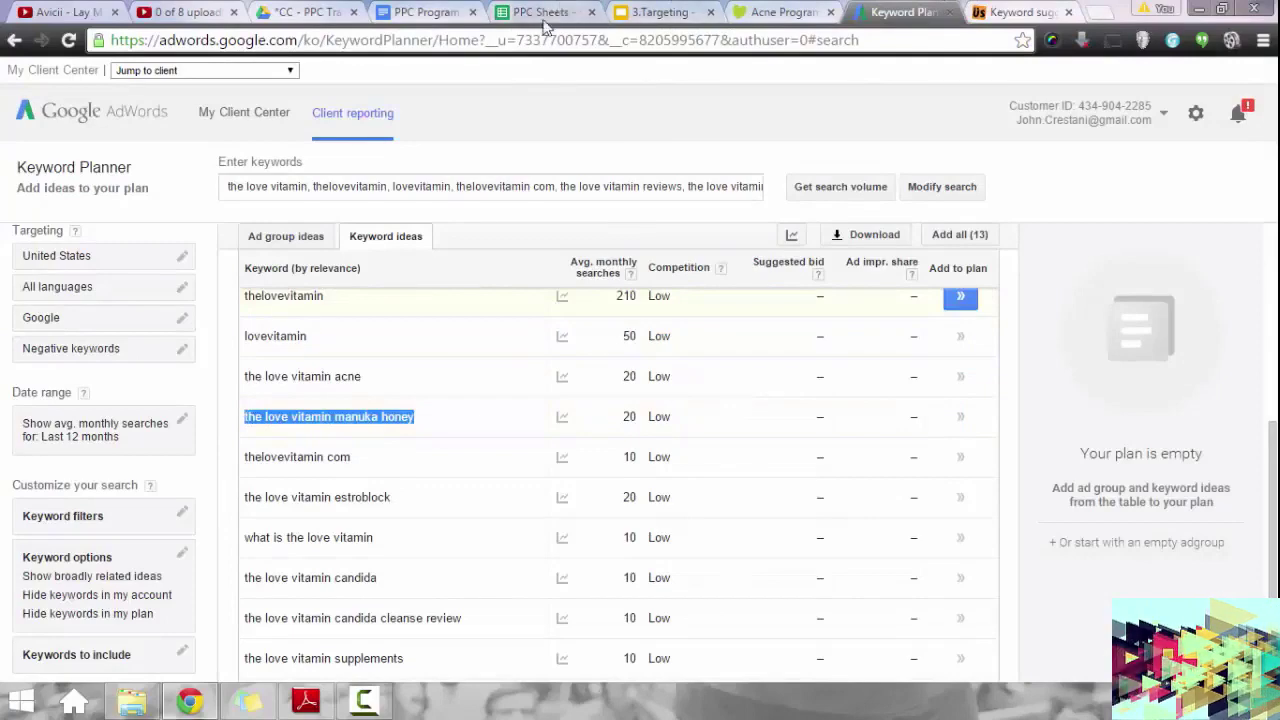
left_click(540, 12)
left_click(300, 380)
key("ctrl+v")
left_click_drag(352, 179, 413, 179)
Copy "the love vitamin estroblock" from the Keyword Planner ideas into C11 of the Brand sheet.
left_click(900, 12)
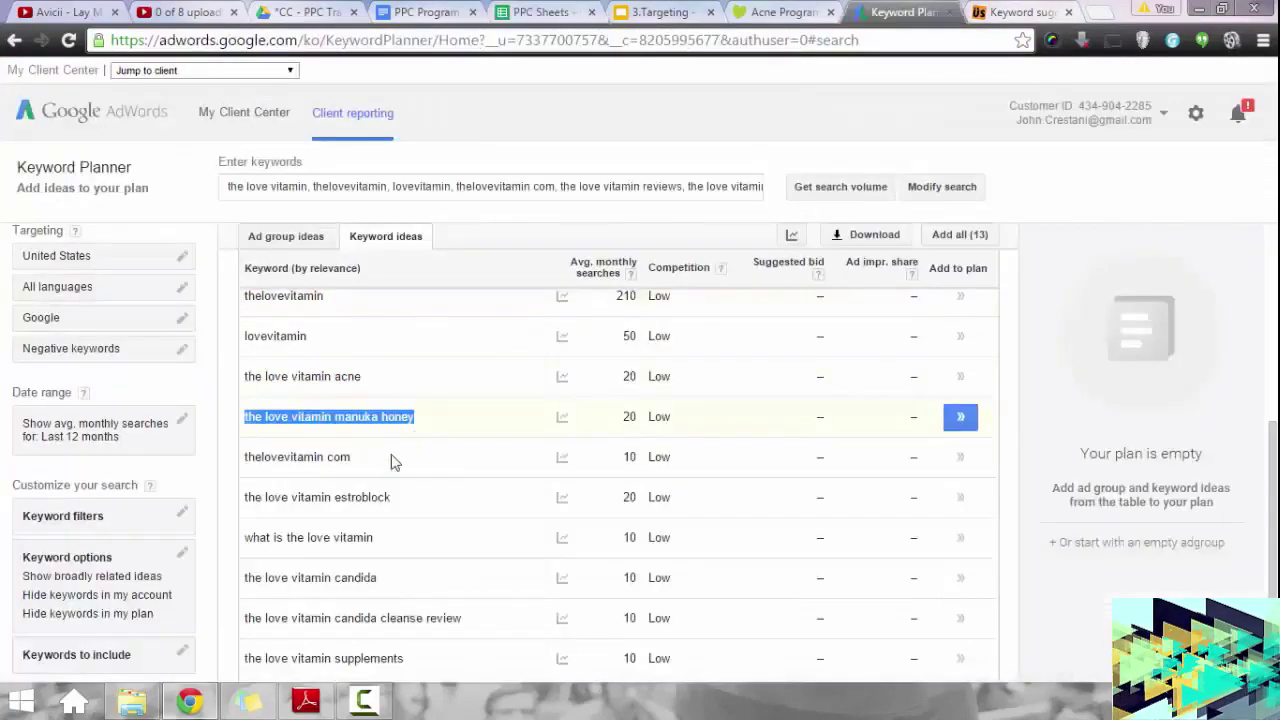
left_click_drag(352, 457, 253, 460)
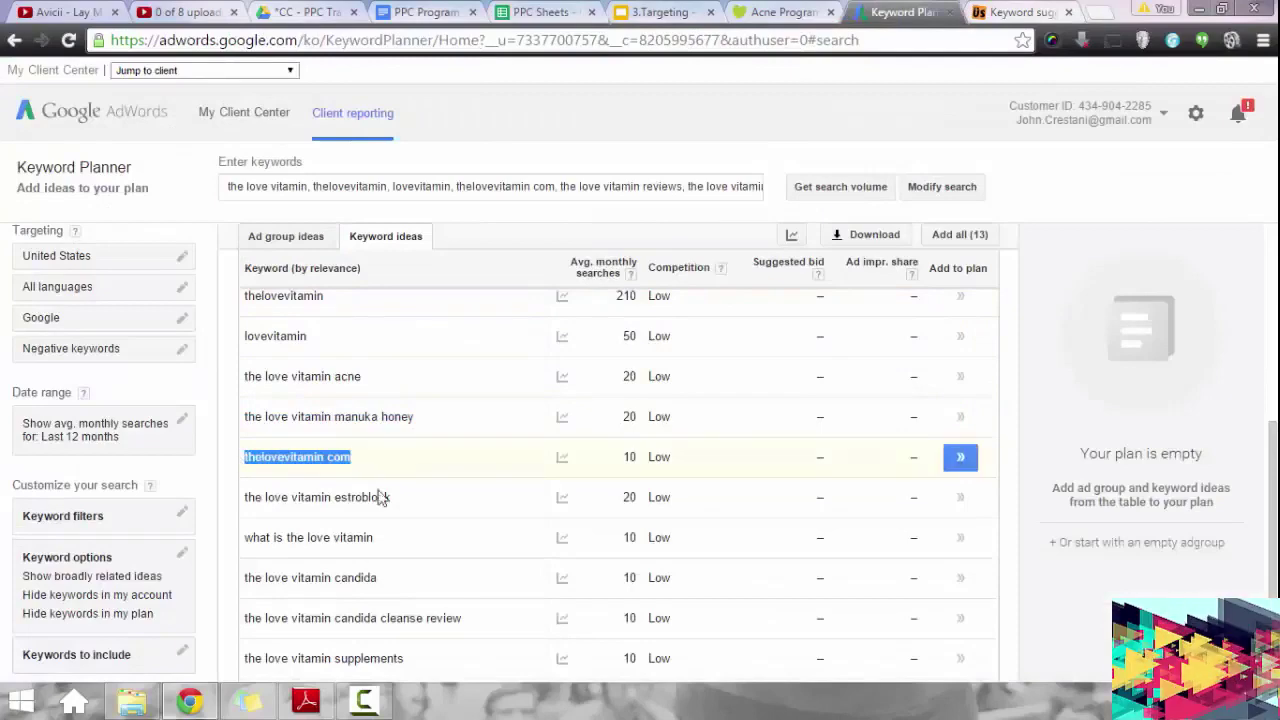
left_click_drag(391, 499, 240, 497)
key("ctrl+c")
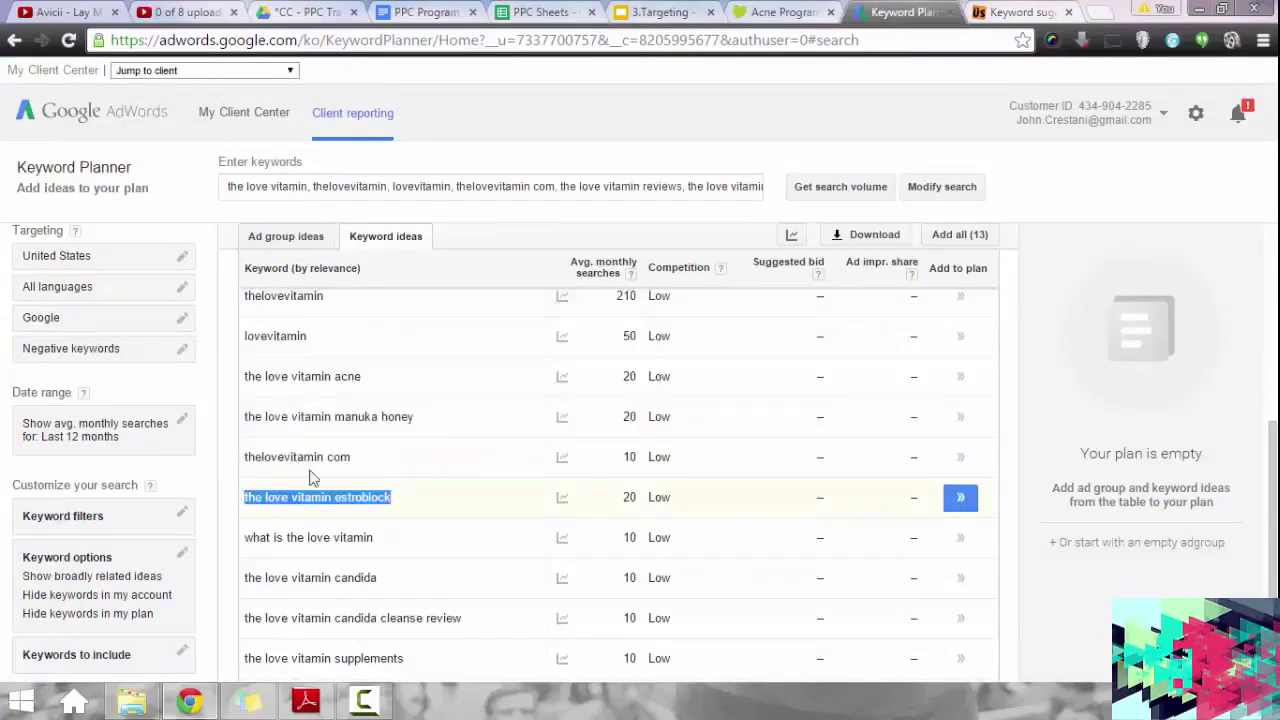
left_click(540, 12)
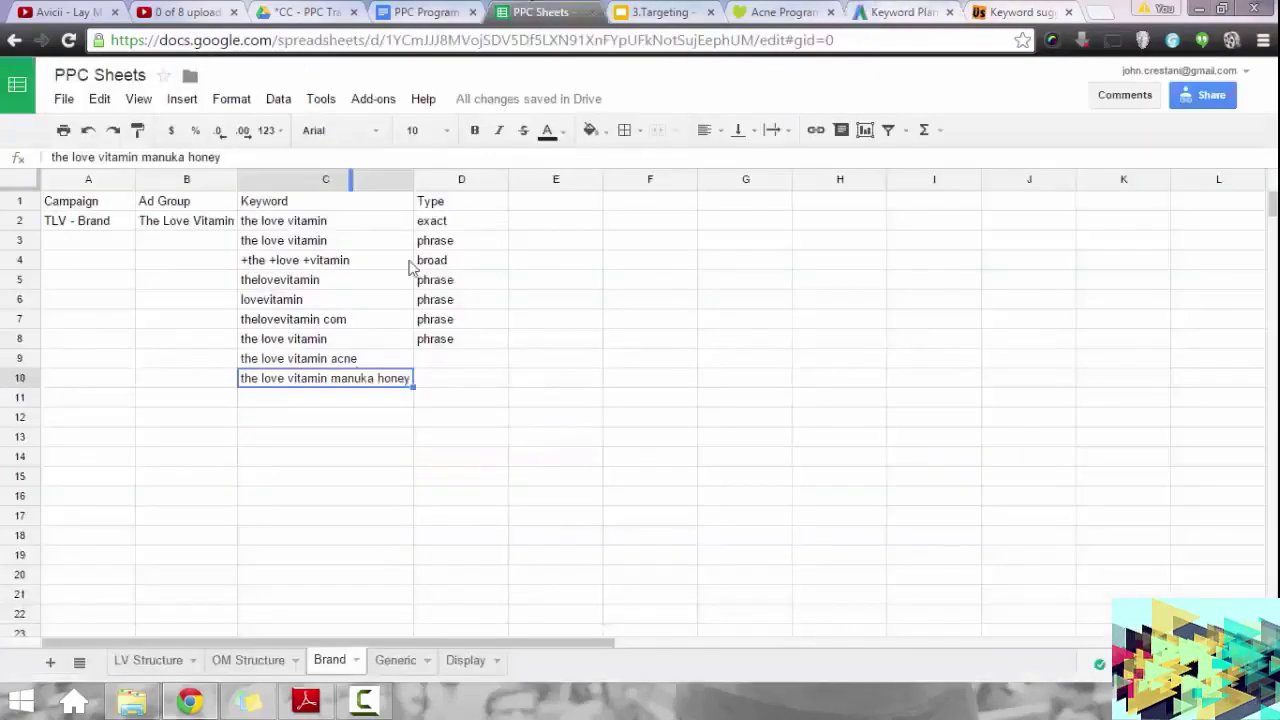
left_click(334, 404)
key("ctrl+v")
Copy "what is the love vitamin" from the Keyword Planner ideas and search Google for it in a new browser tab.
left_click(963, 22)
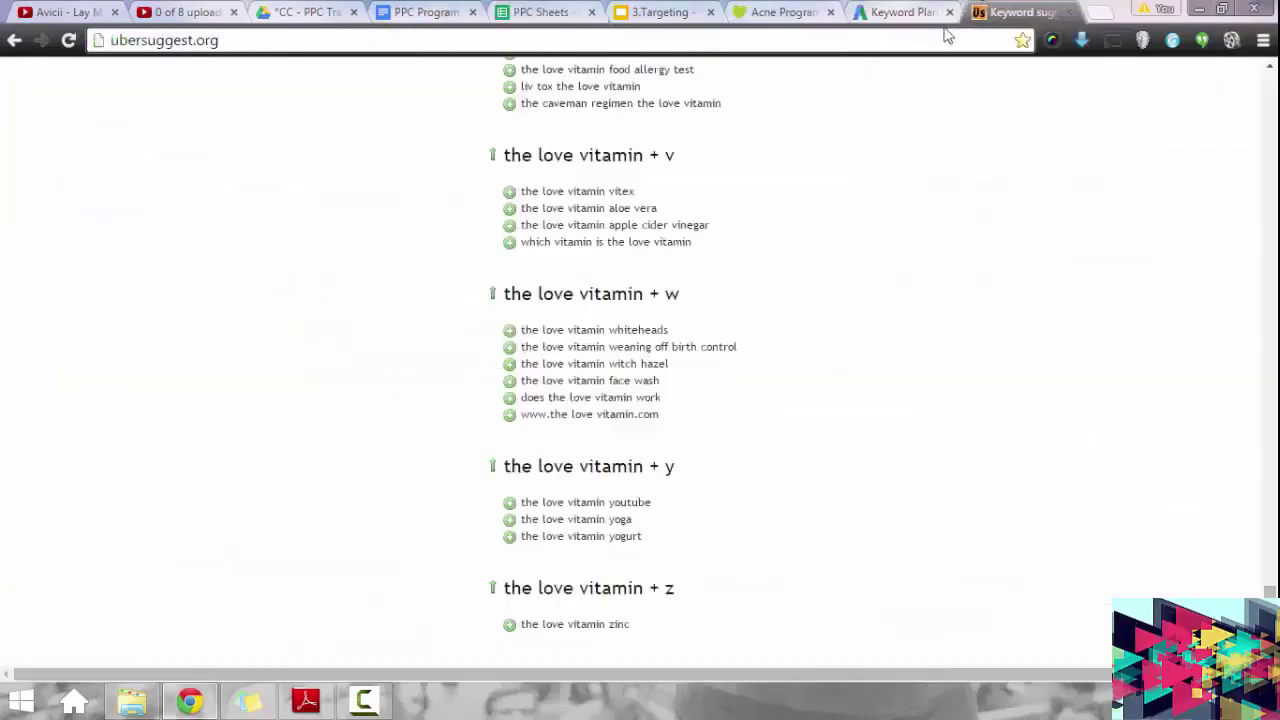
left_click(900, 12)
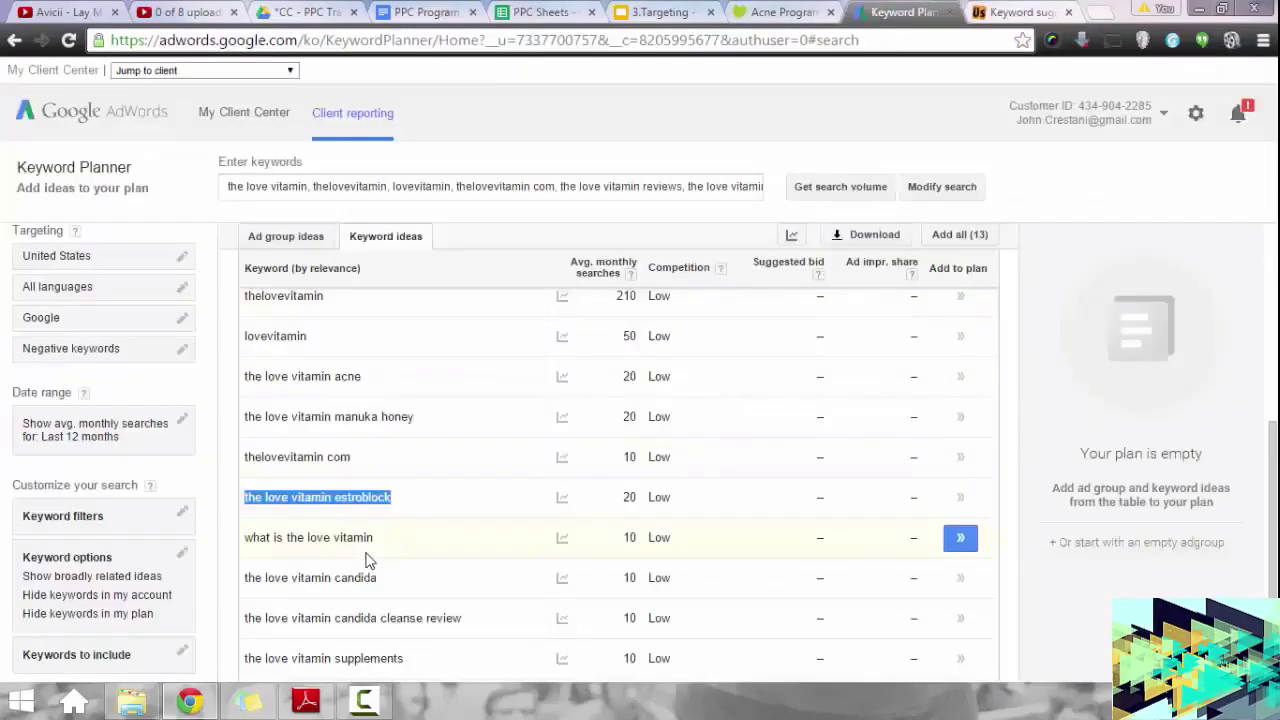
left_click_drag(388, 540, 243, 540)
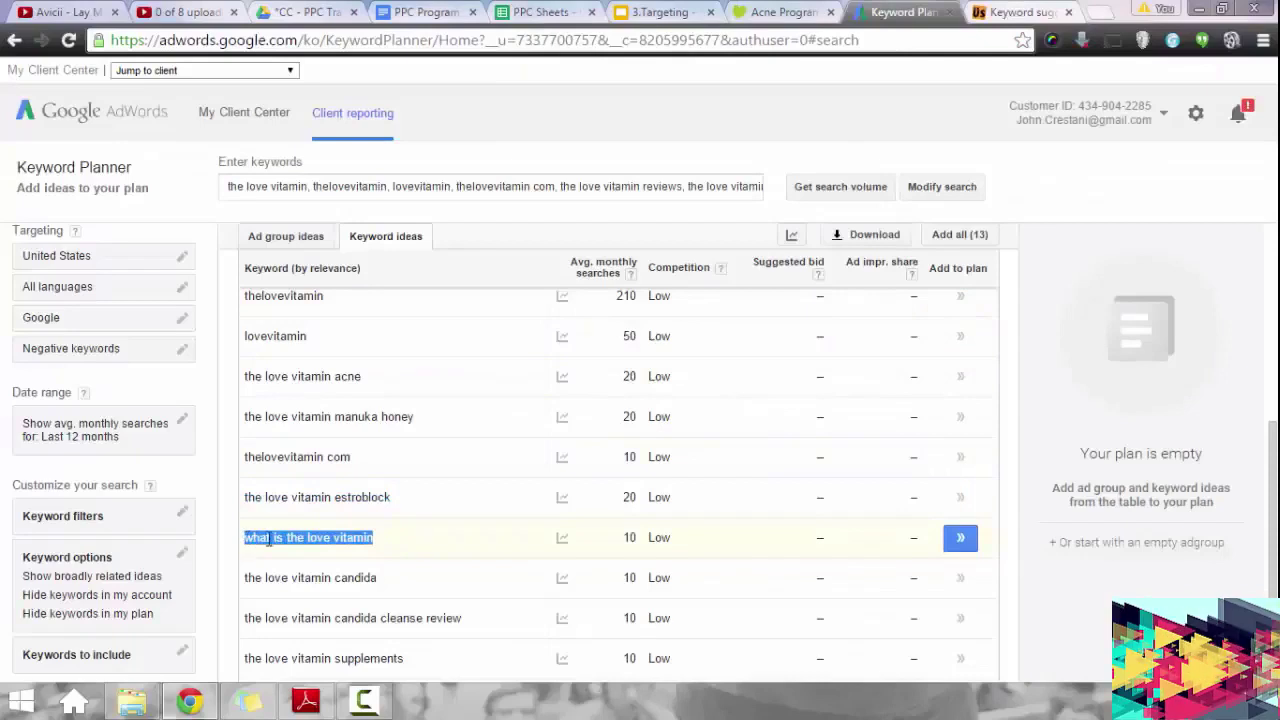
key("ctrl+c")
key("ctrl+t")
key("ctrl+v")
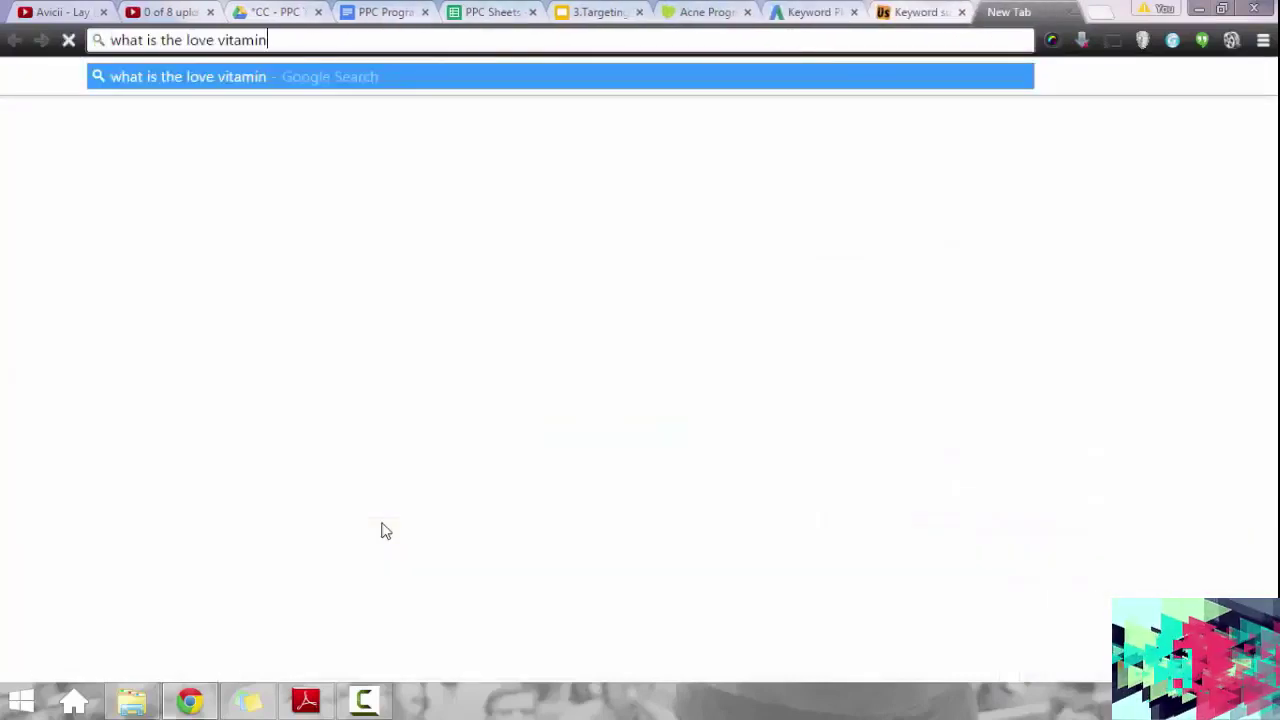
key("Return")
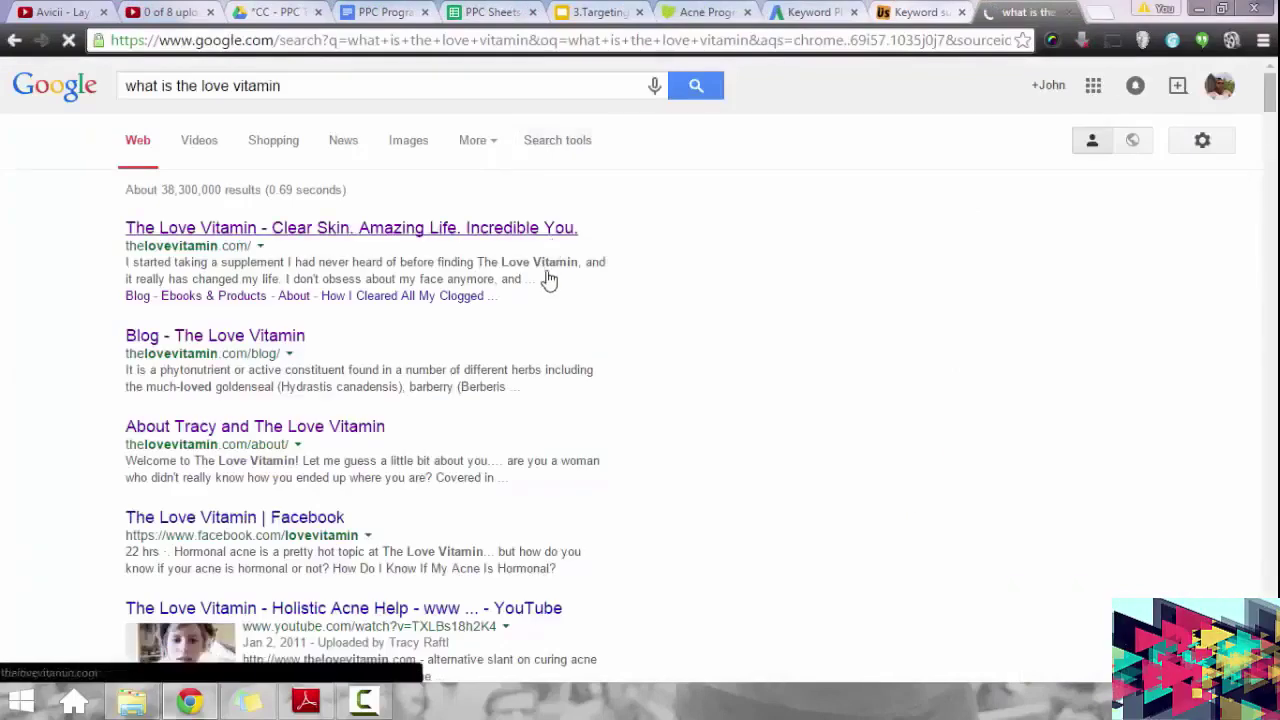
Return to the Brand sheet and paste "what is the love vitamin" into C12.
left_click(490, 12)
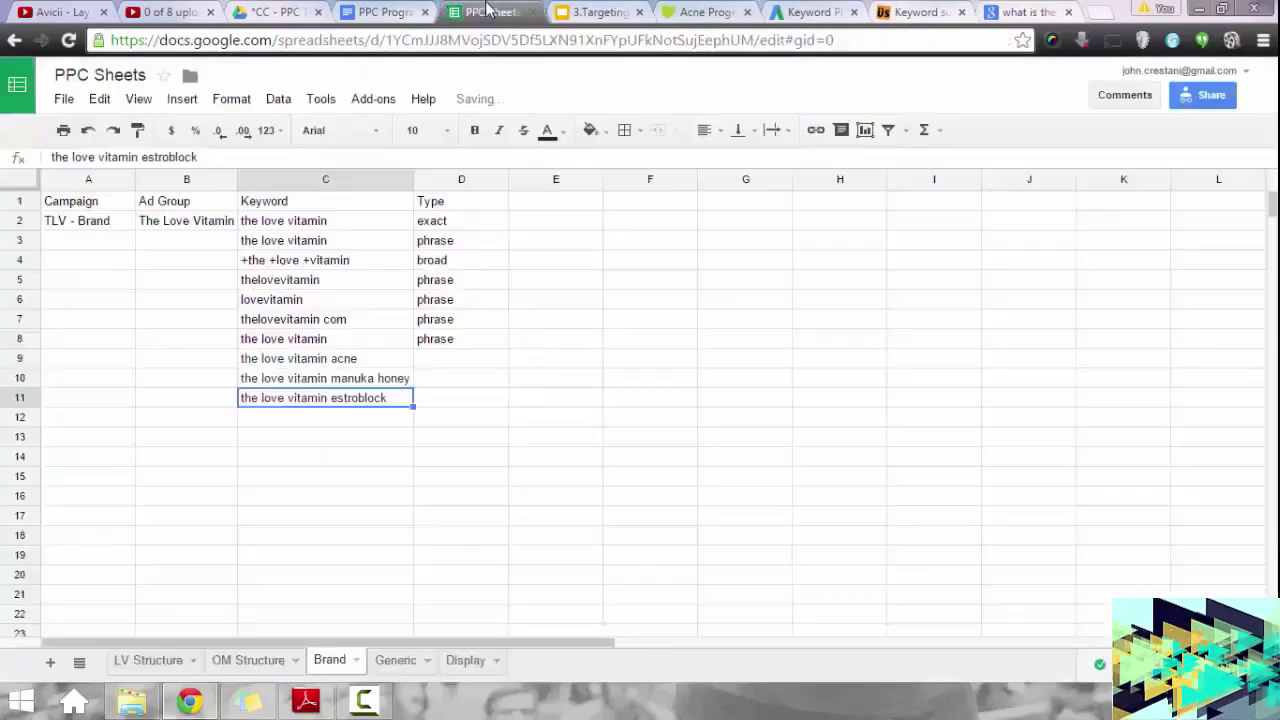
left_click(331, 420)
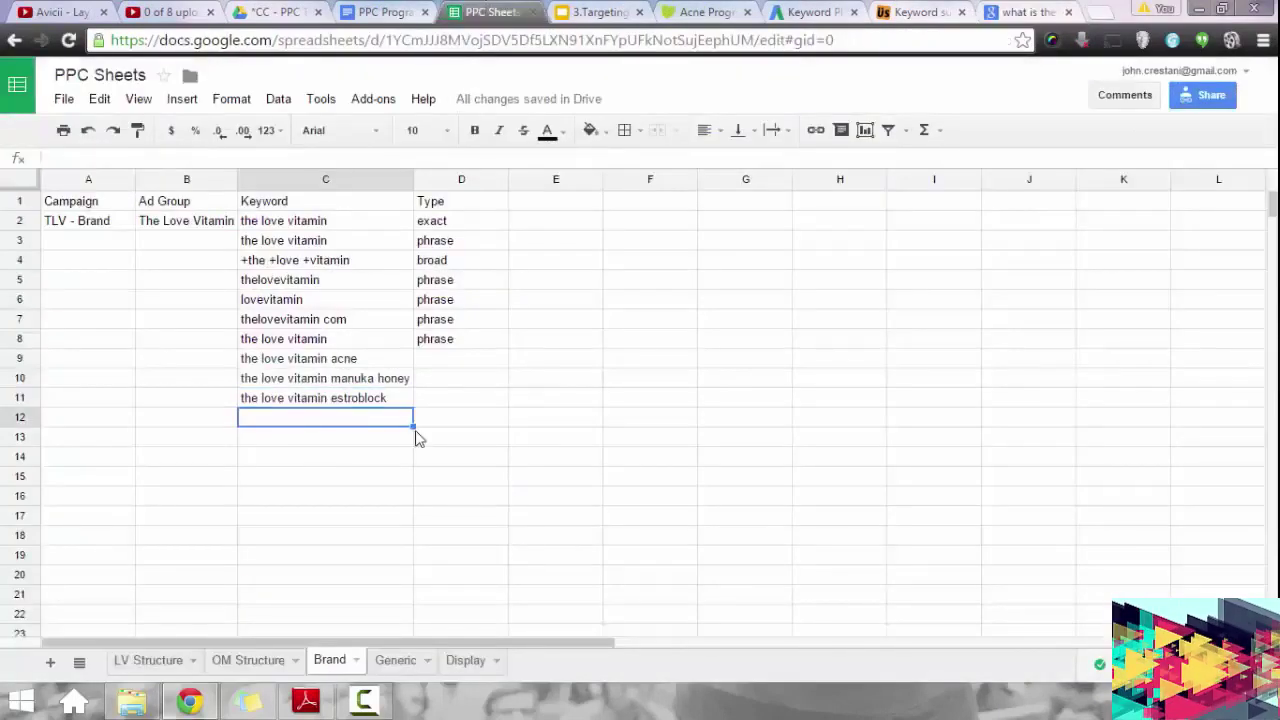
key("ctrl+v")
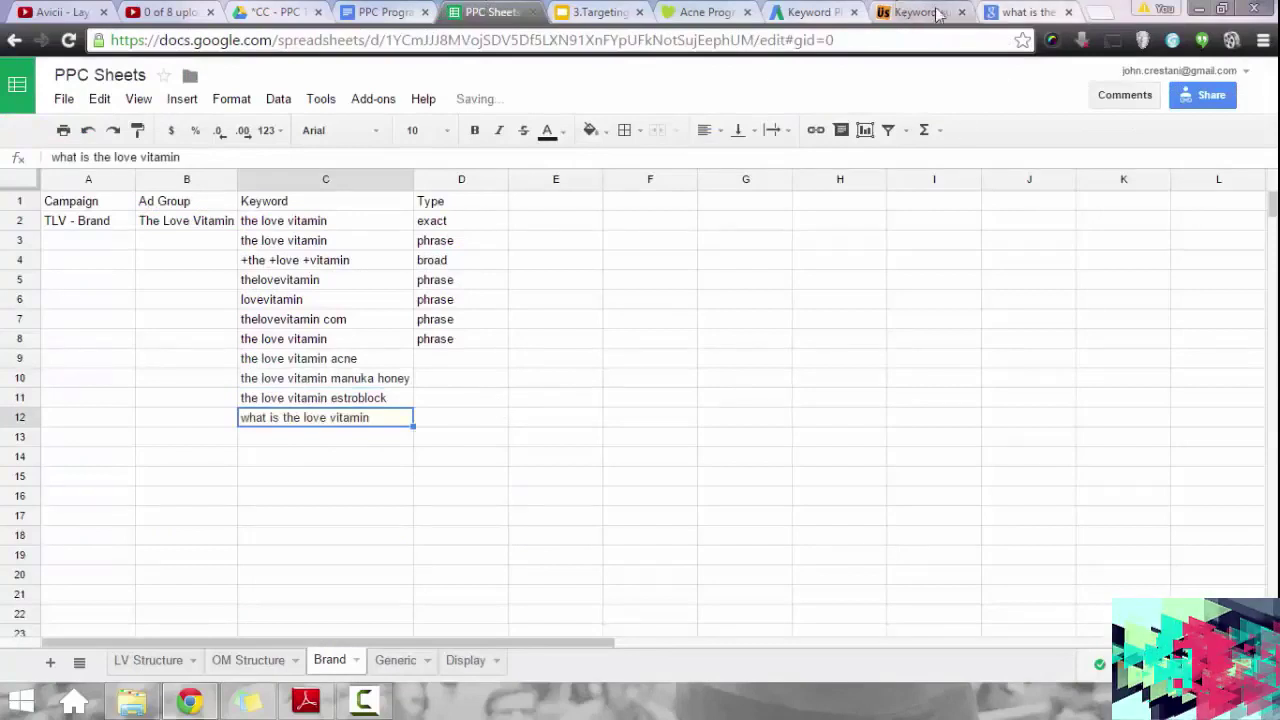
Copy "the love vitamin candida" from the Keyword Planner ideas into C13 of the Brand sheet.
left_click(812, 12)
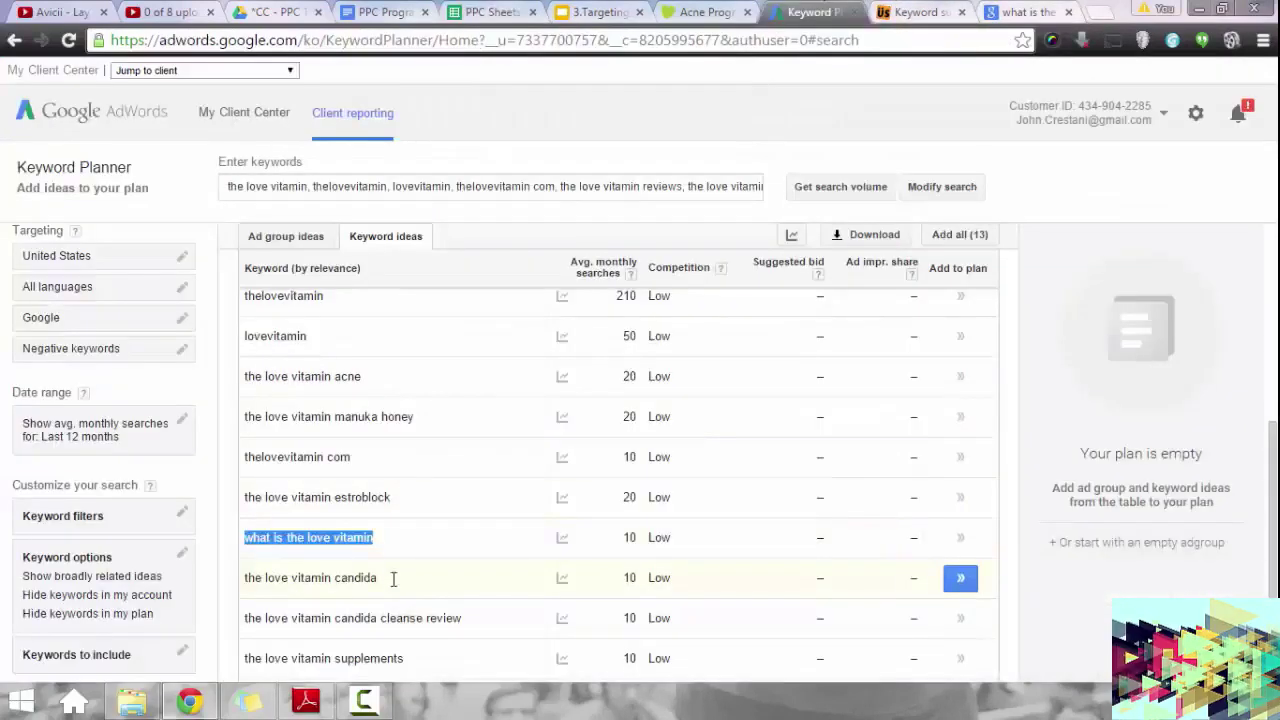
left_click_drag(393, 578, 245, 578)
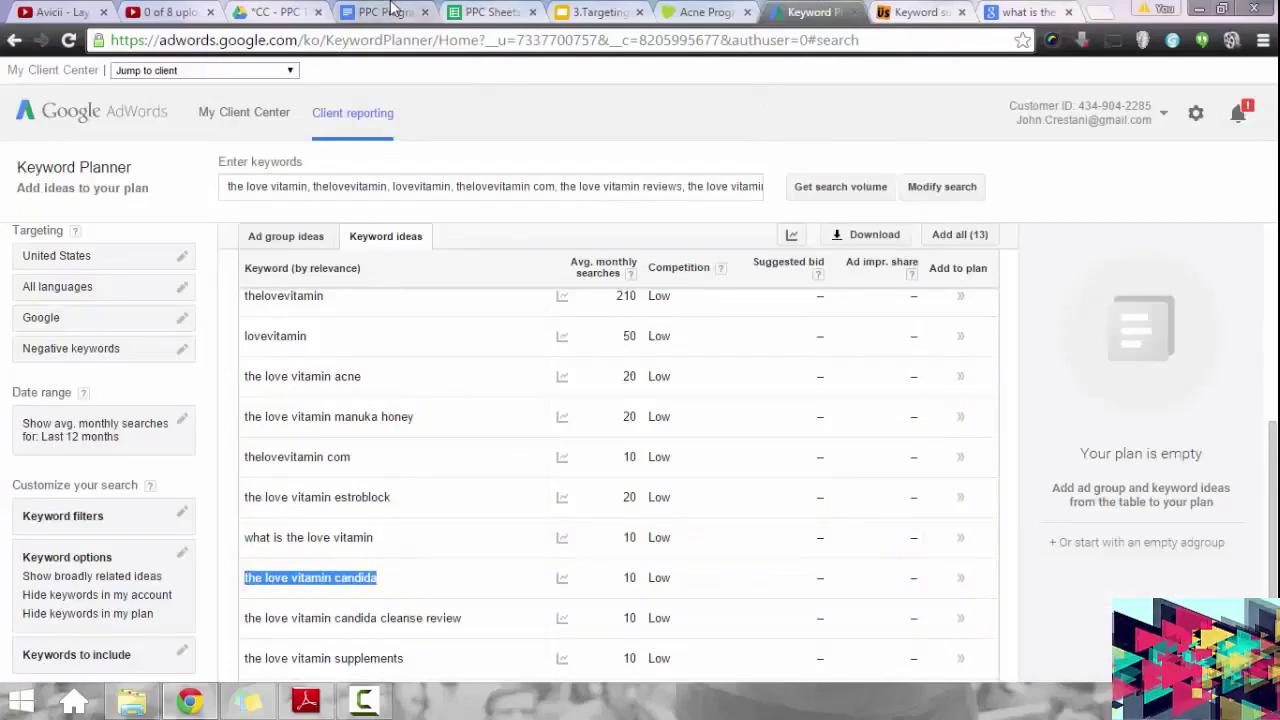
left_click(490, 12)
left_click(316, 440)
key("ctrl+v")
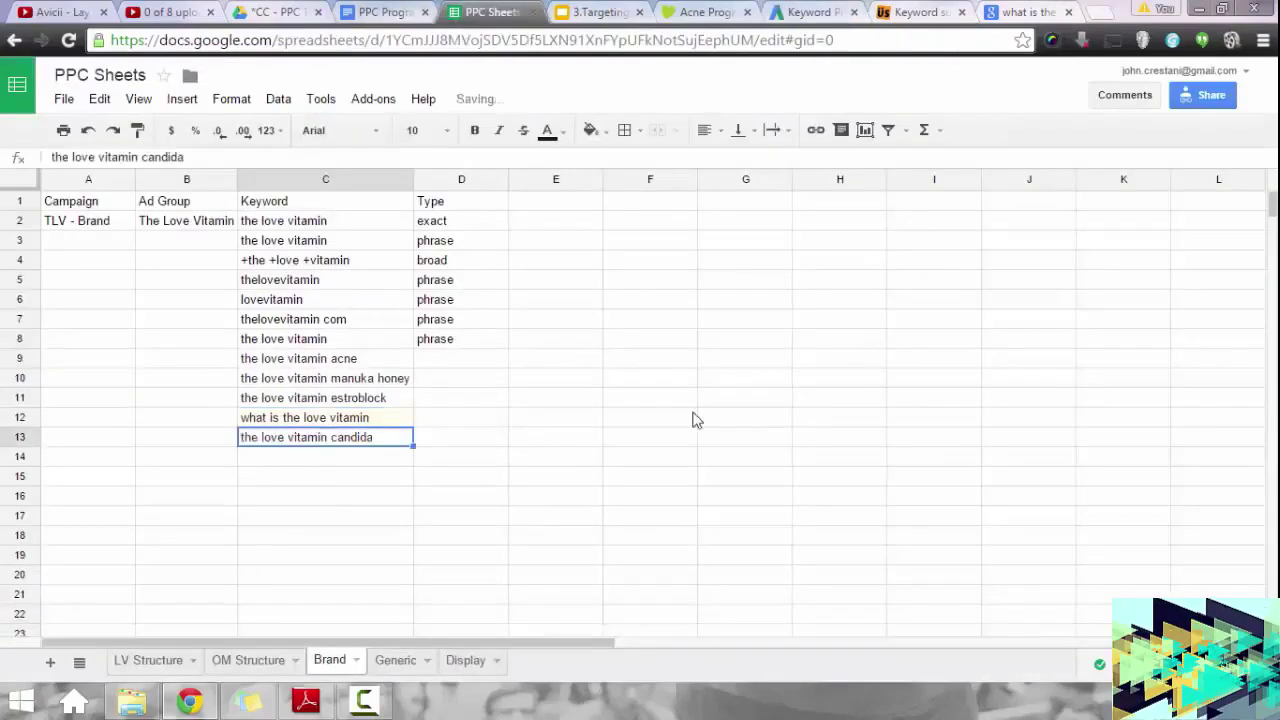
Search Google for "the love vitamin candida" in a new browser tab and examine the 7 Day Candida Cleanse Challenge page through to its closing offer.
key("ctrl+t")
key("ctrl+v")
key("Return")
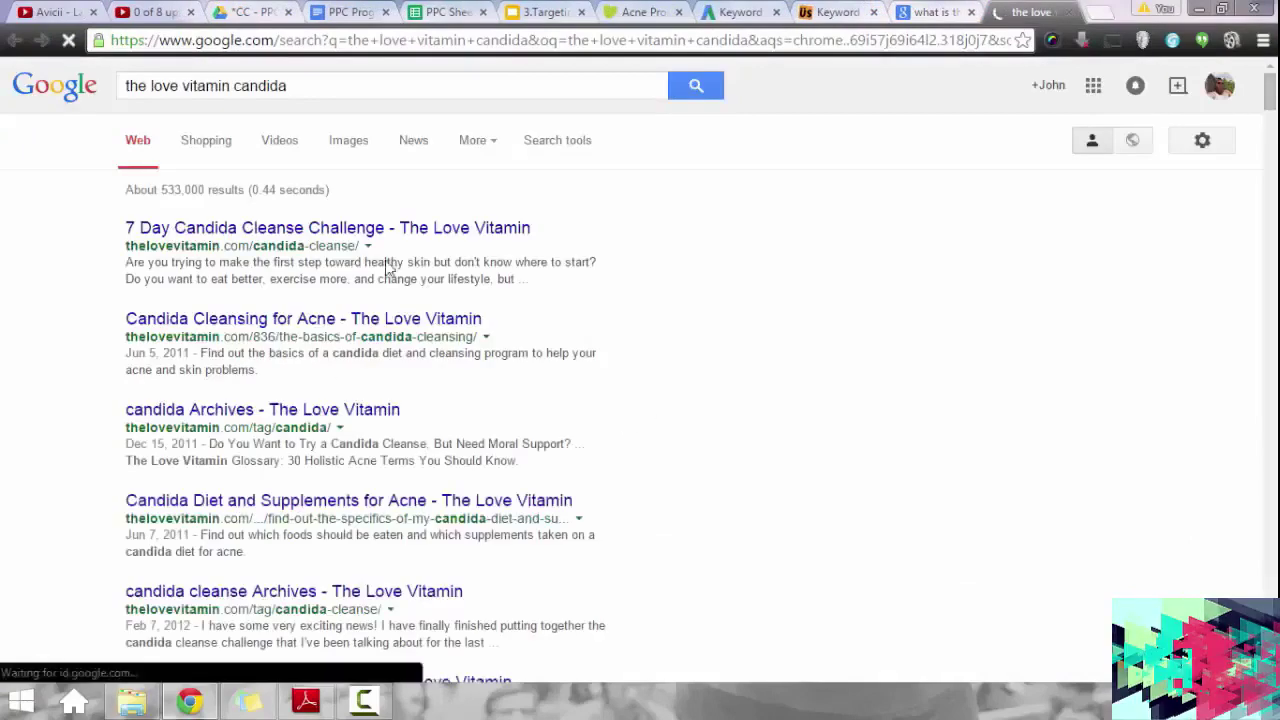
left_click(336, 232)
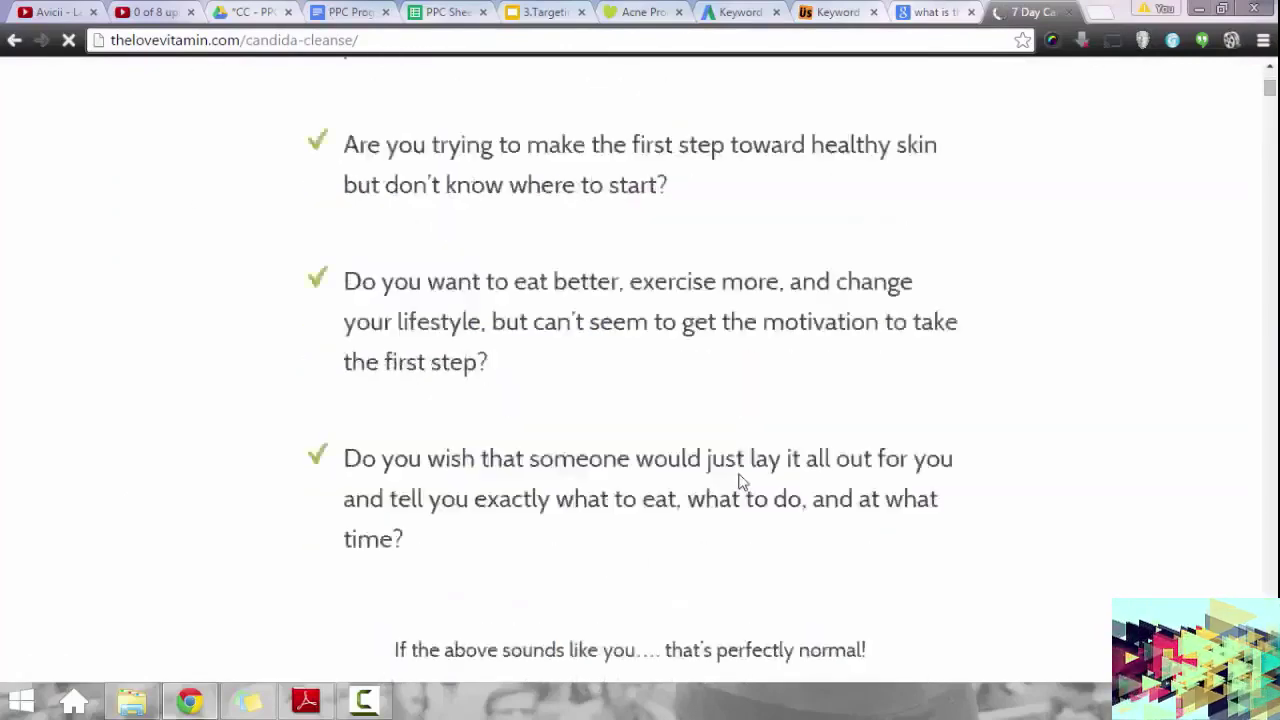
scroll(822, 458, "down", 2)
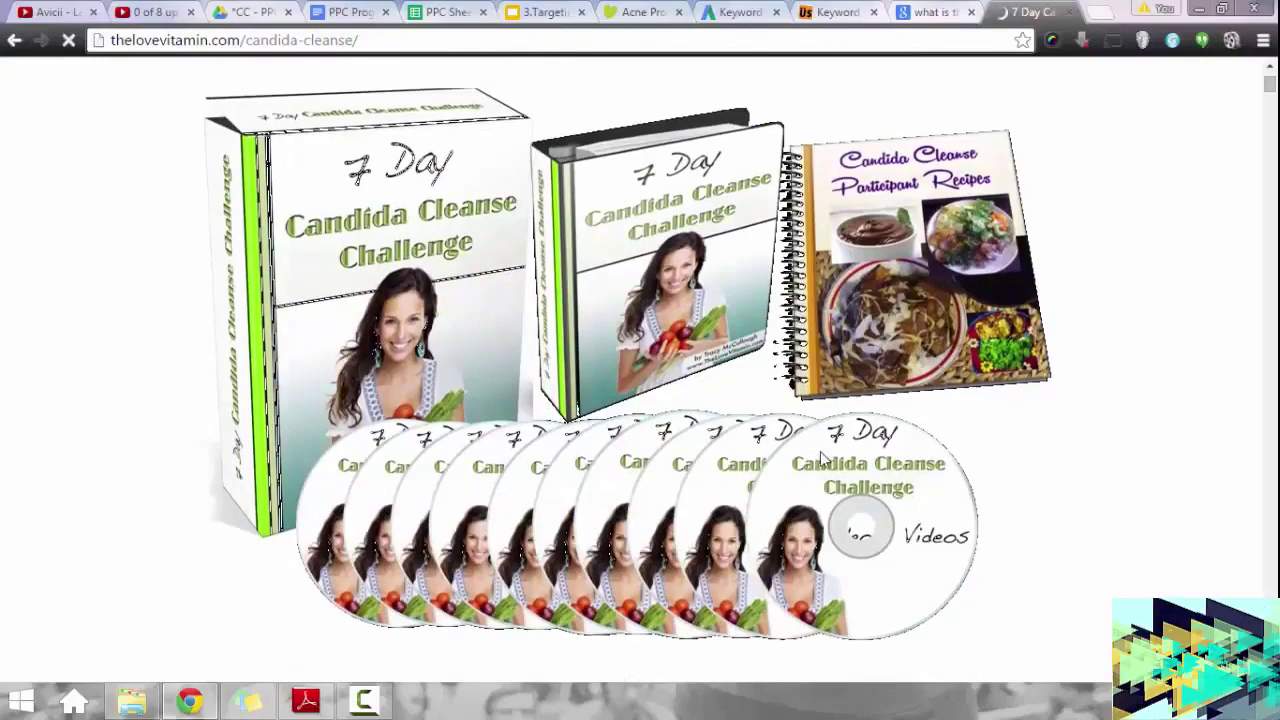
scroll(981, 430, "up", 2)
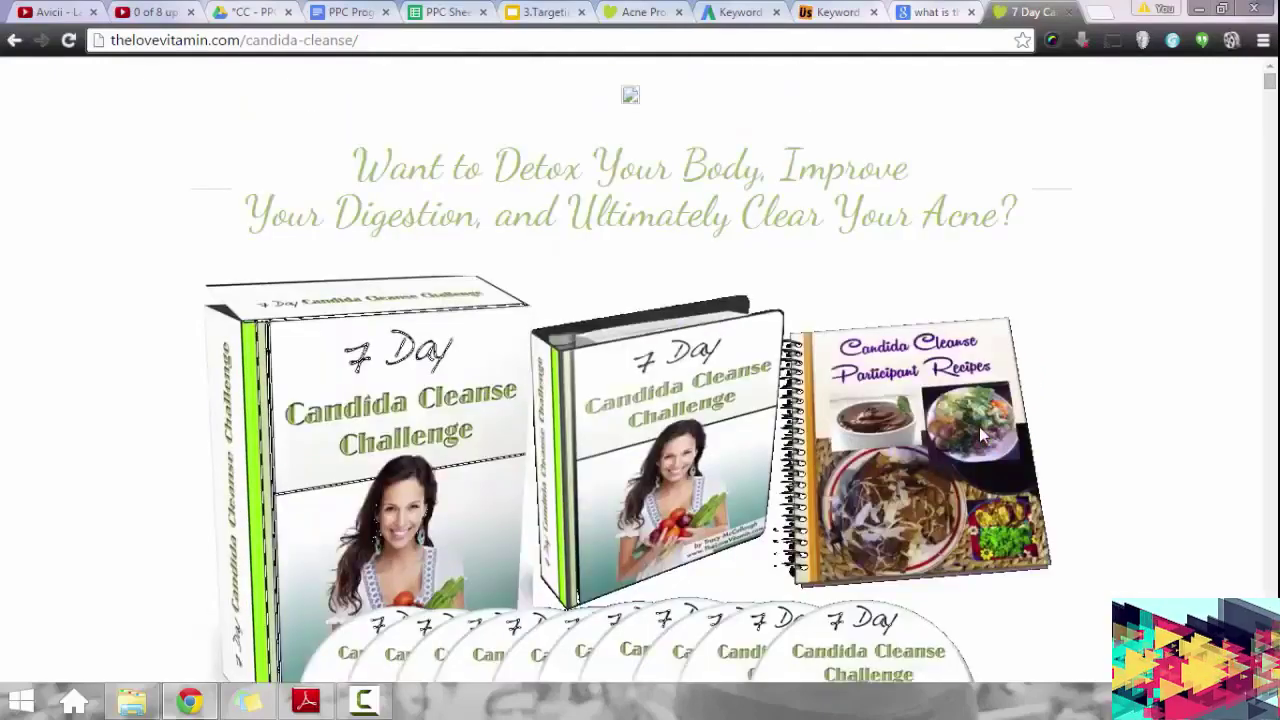
scroll(979, 428, "down", 10)
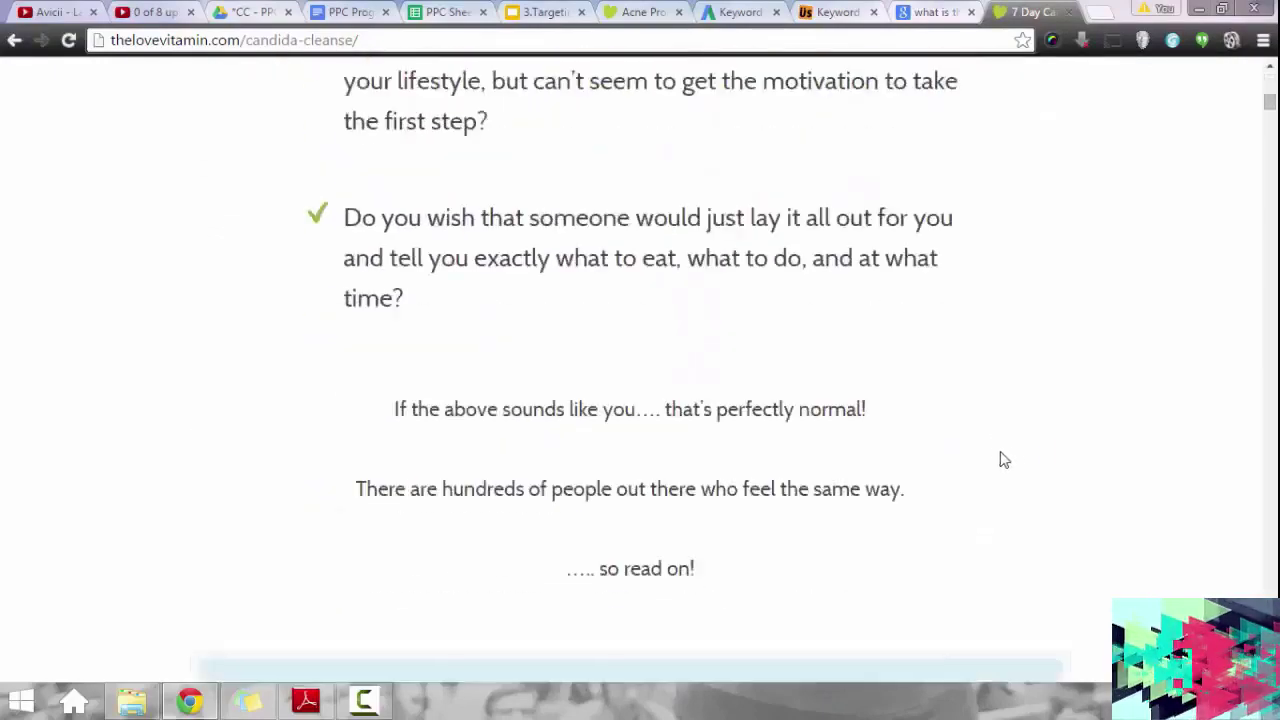
scroll(1031, 454, "down", 9)
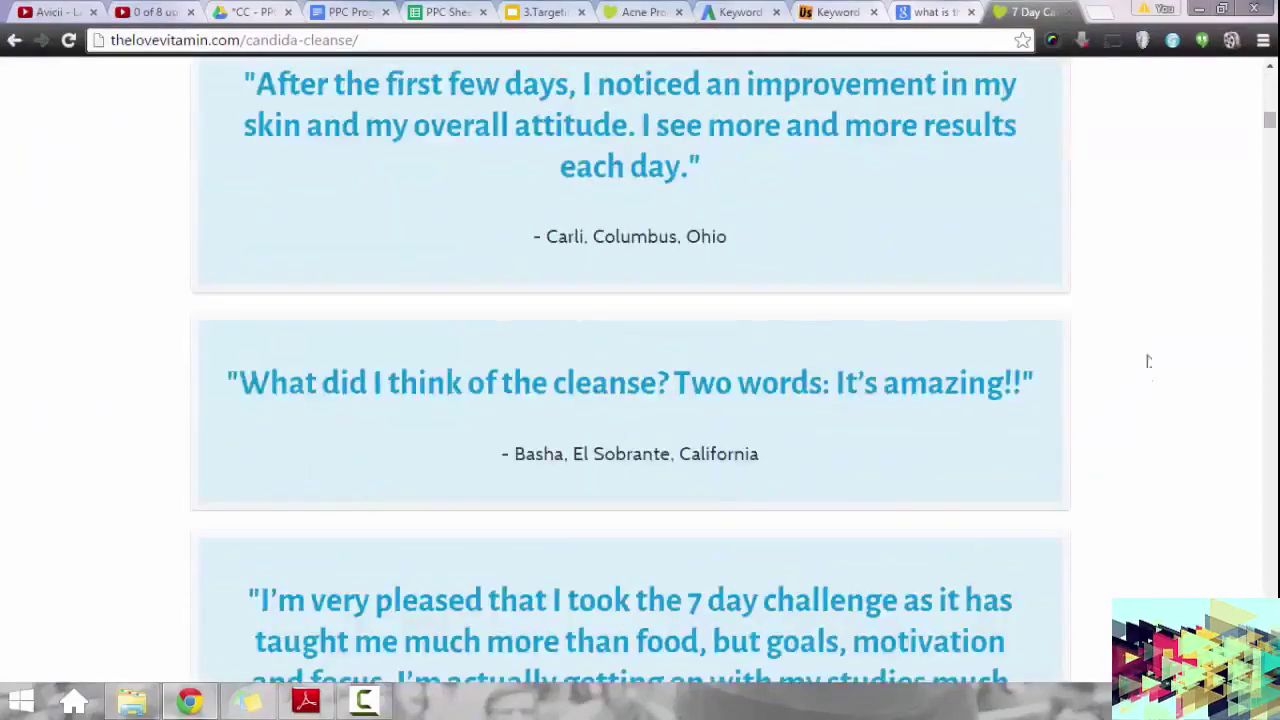
scroll(1154, 346, "down", 2)
left_click_drag(1272, 150, 1272, 690)
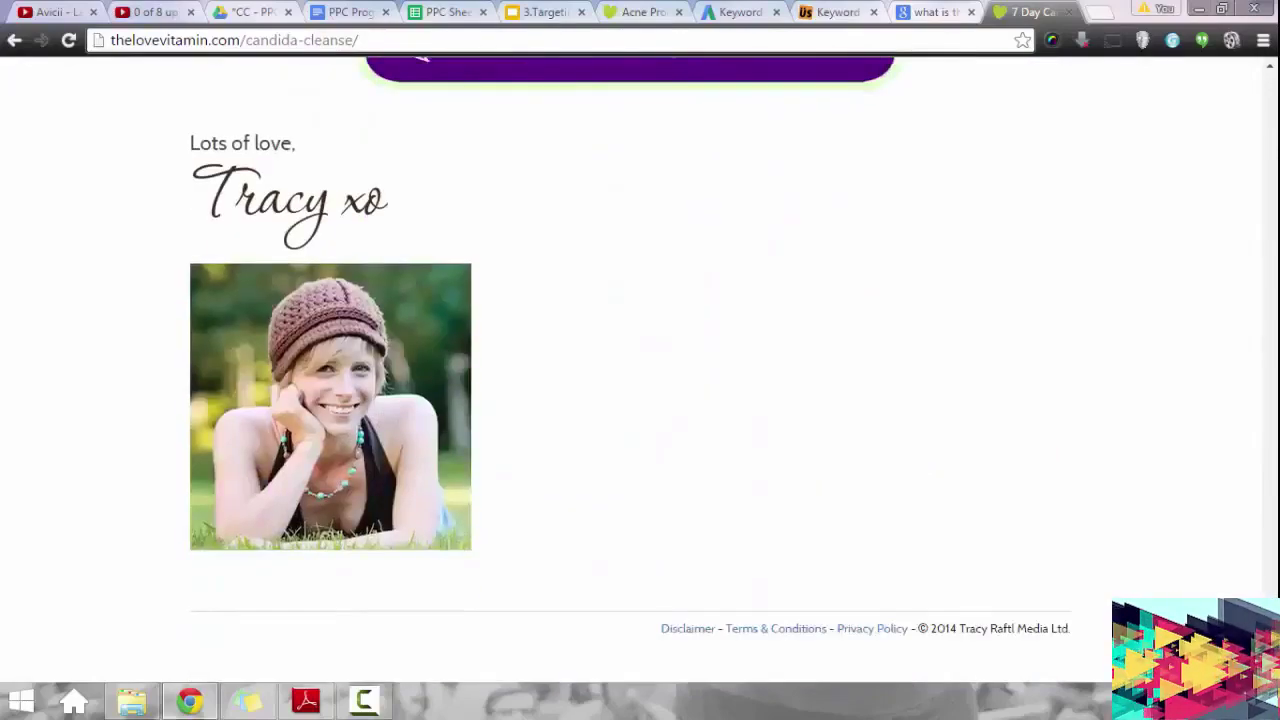
scroll(640, 370, "up", 3)
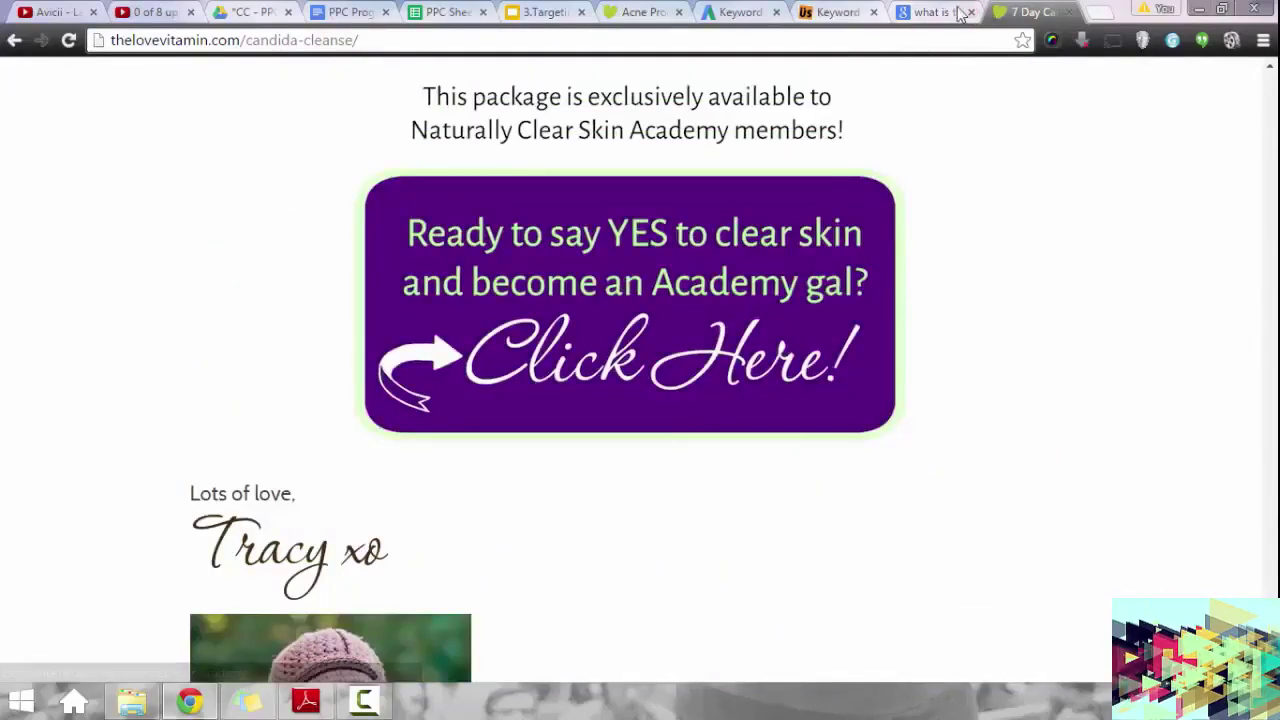
Copy "the love vitamin candida cleanse review" from the Keyword Planner ideas into C14 of the Brand sheet.
left_click(740, 12)
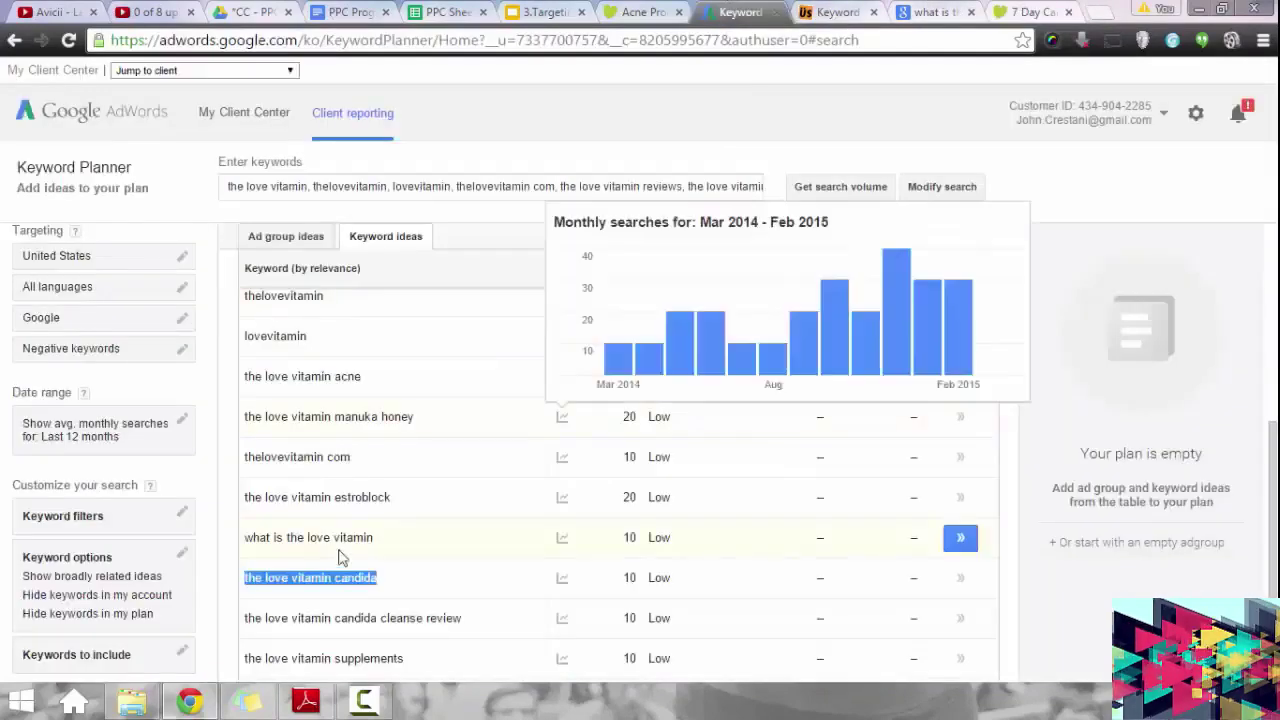
left_click_drag(462, 620, 274, 621)
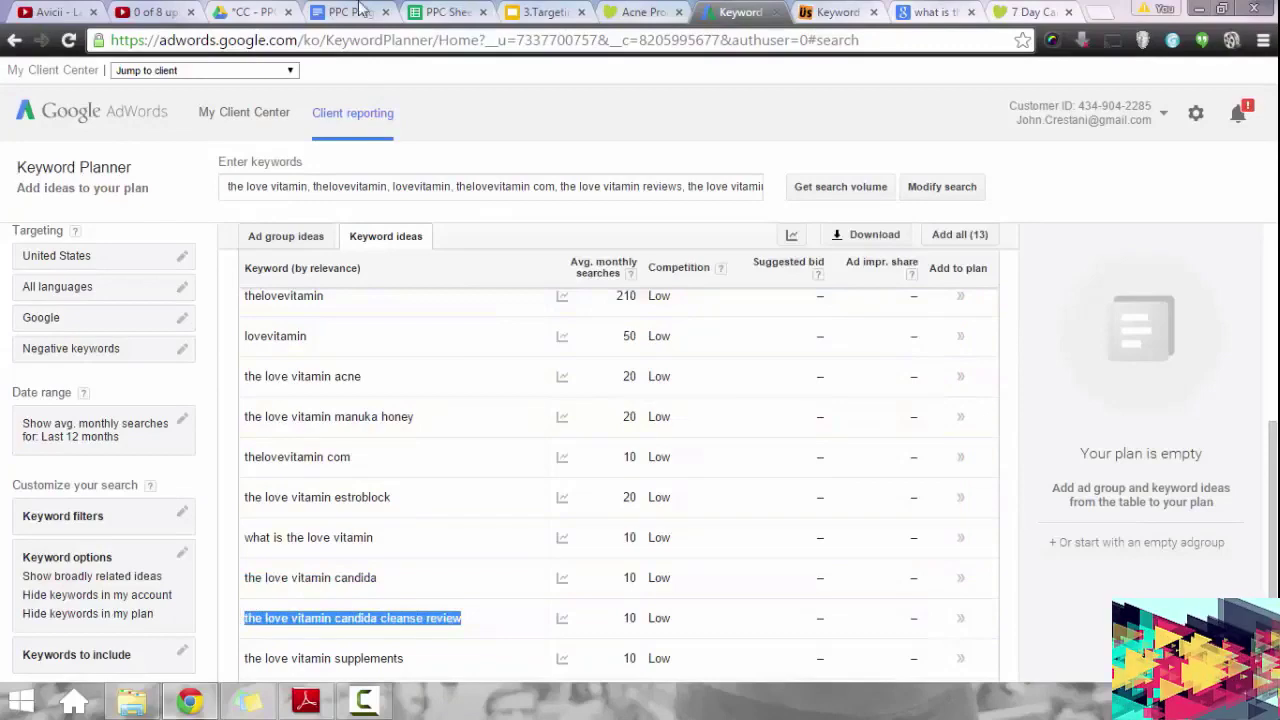
left_click(455, 12)
left_click(305, 459)
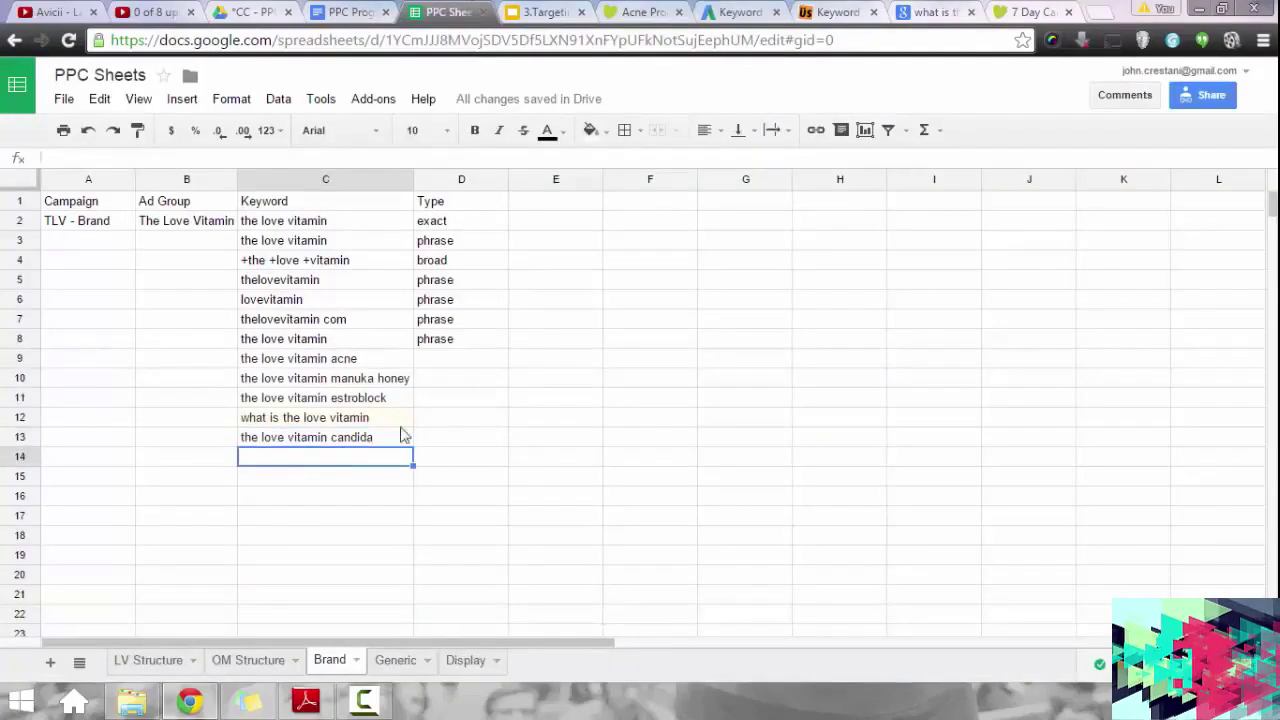
key("ctrl+v")
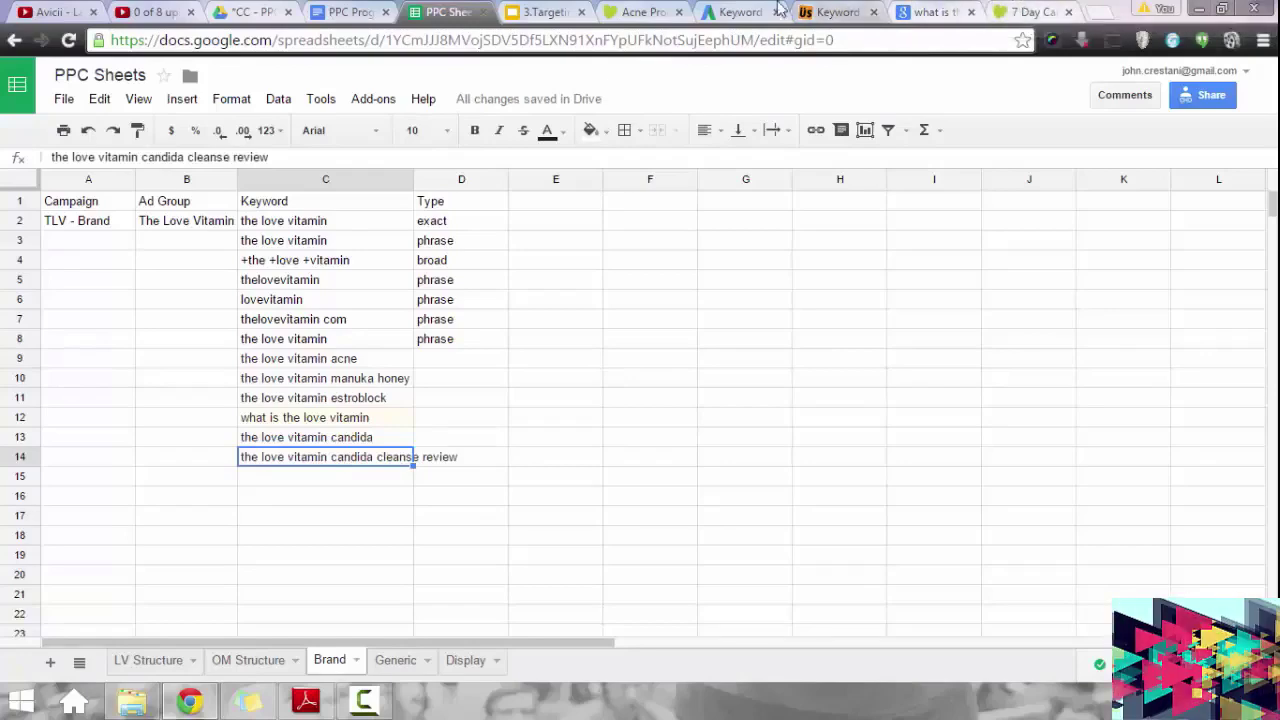
Copy "the love vitamin supplements" from the Keyword Planner ideas into C15 of the Brand sheet.
left_click(740, 12)
scroll(447, 516, "down", 1)
left_click_drag(405, 566, 243, 567)
key("ctrl+c")
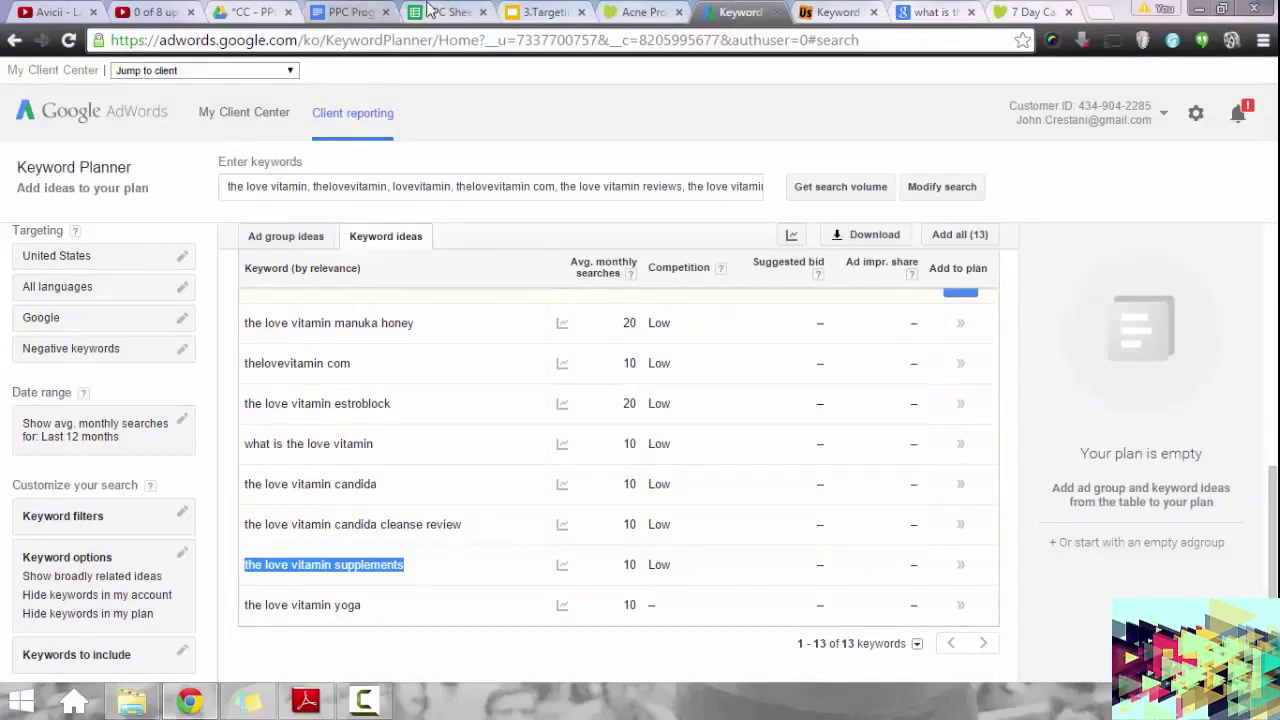
left_click(450, 12)
left_click(278, 485)
key("ctrl+v")
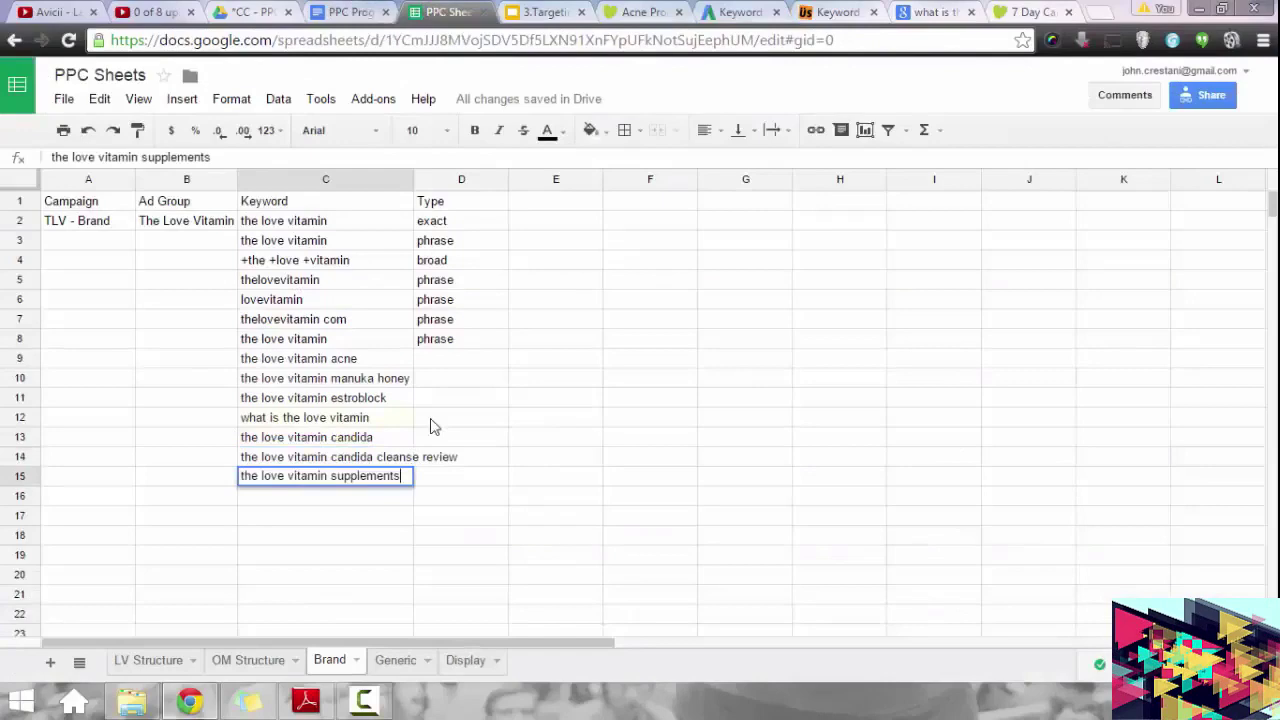
left_click(655, 385)
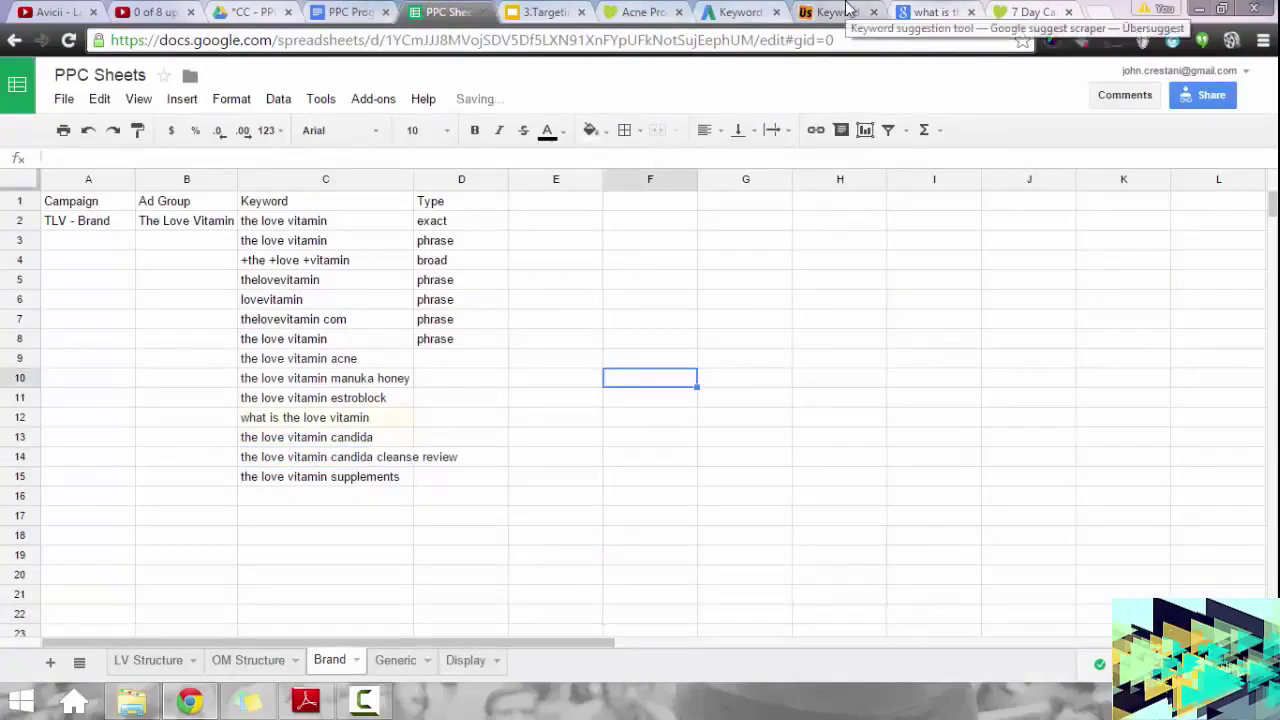
left_click(740, 12)
left_click_drag(366, 607, 258, 616)
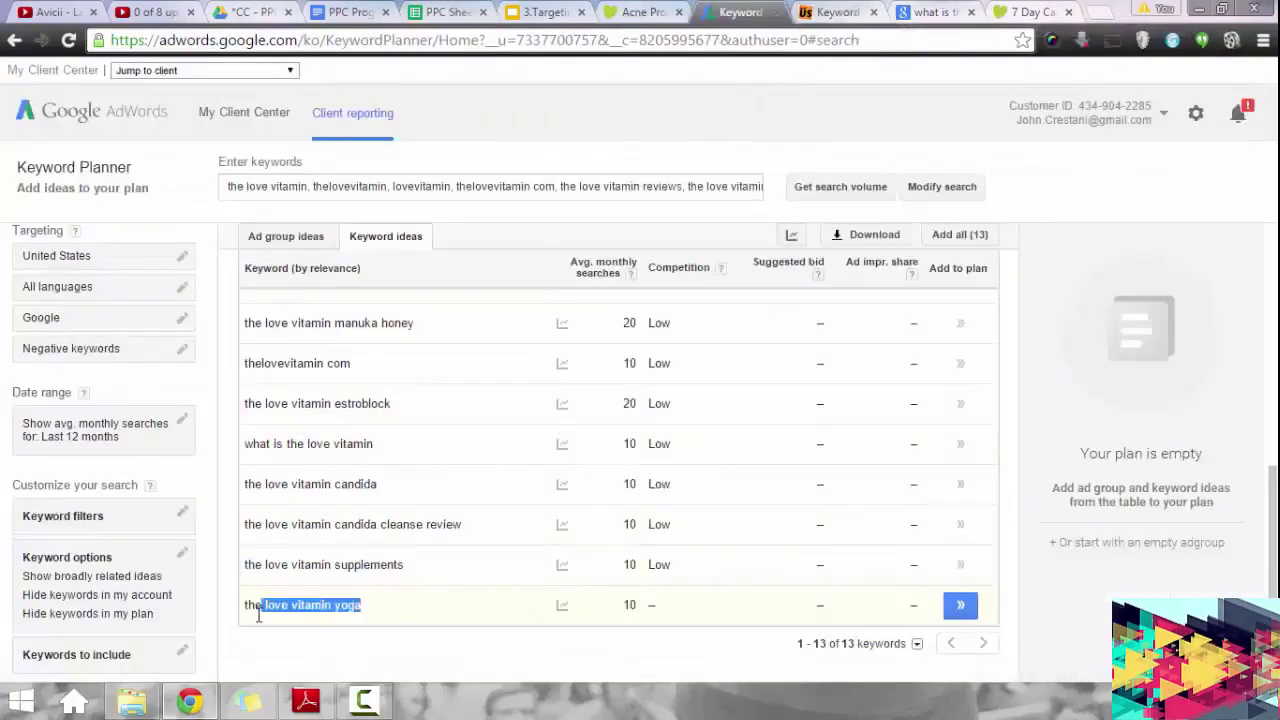
left_click(445, 12)
Widen column C of the Brand sheet to fit its longest keyword.
left_click(338, 494)
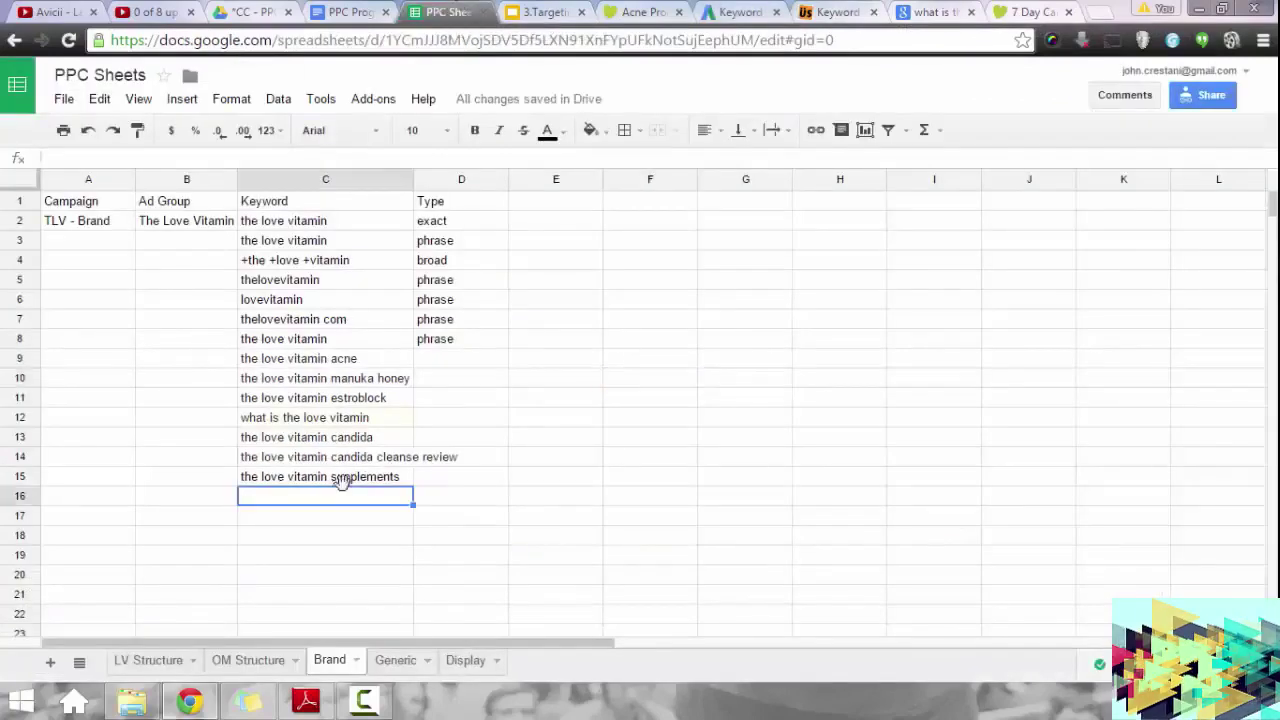
double_click(412, 188)
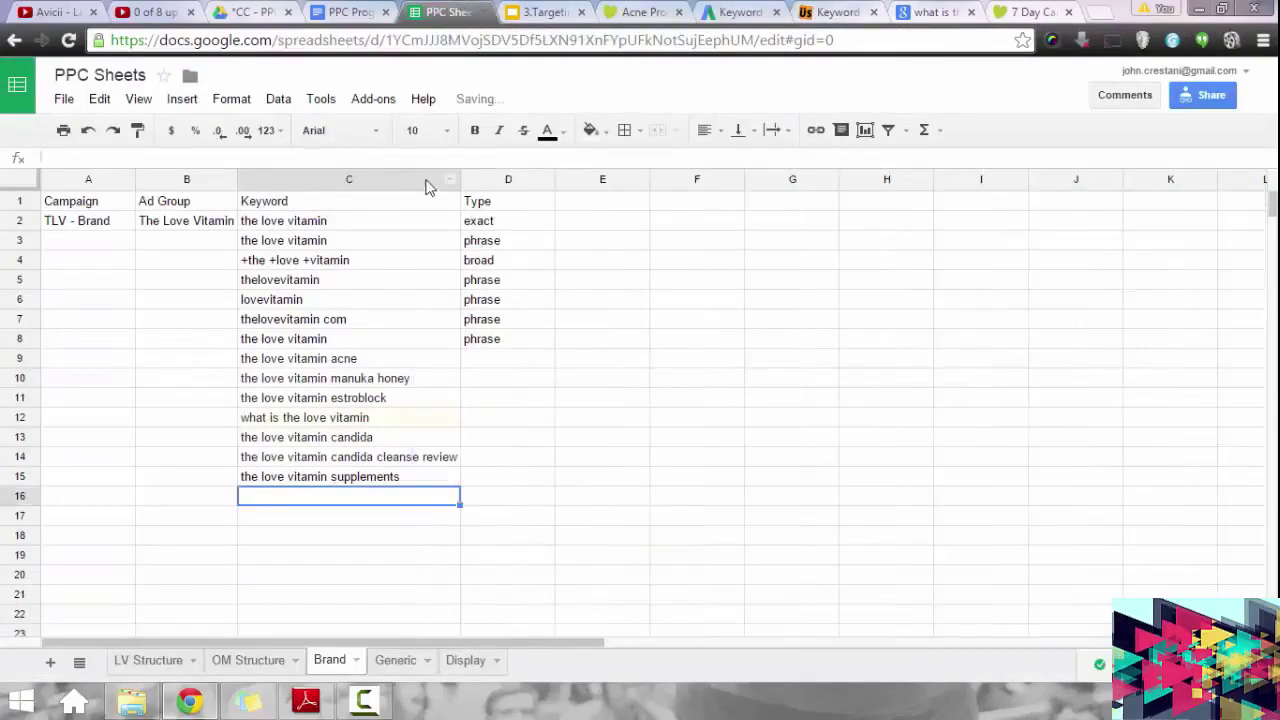
Fill the "phrase" match type from D8 down through D15.
left_click(486, 364)
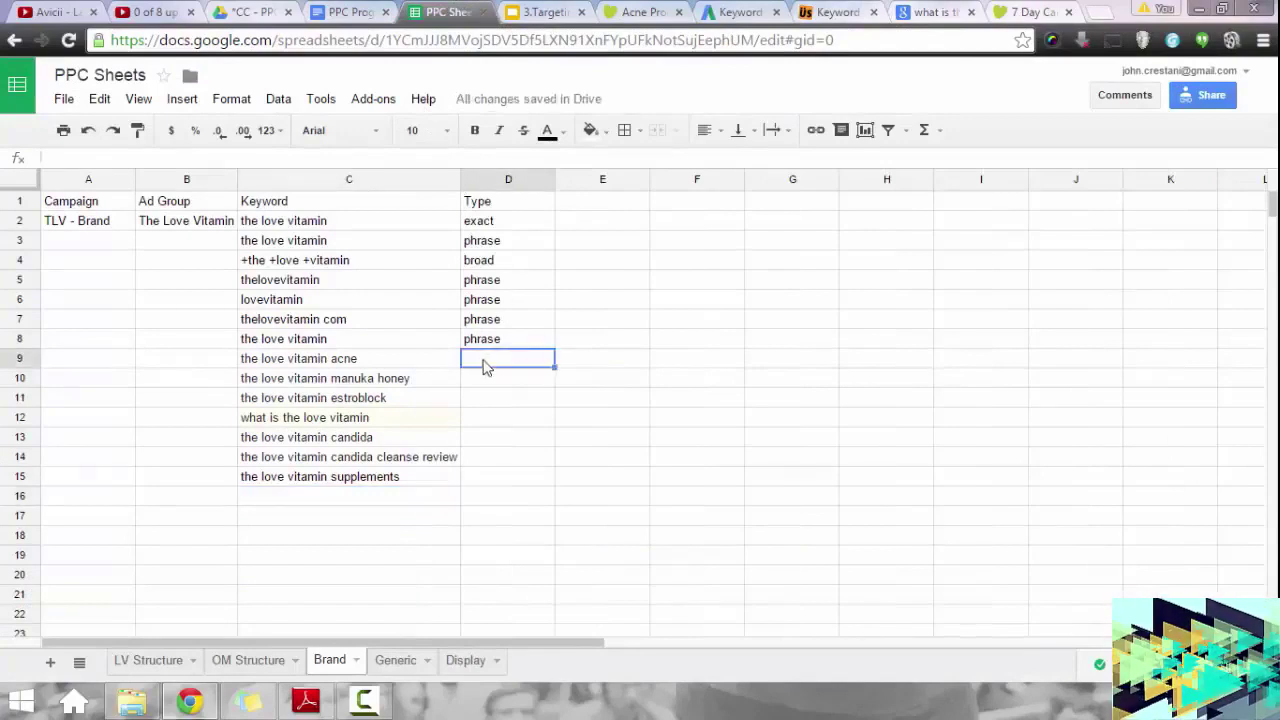
left_click(540, 343)
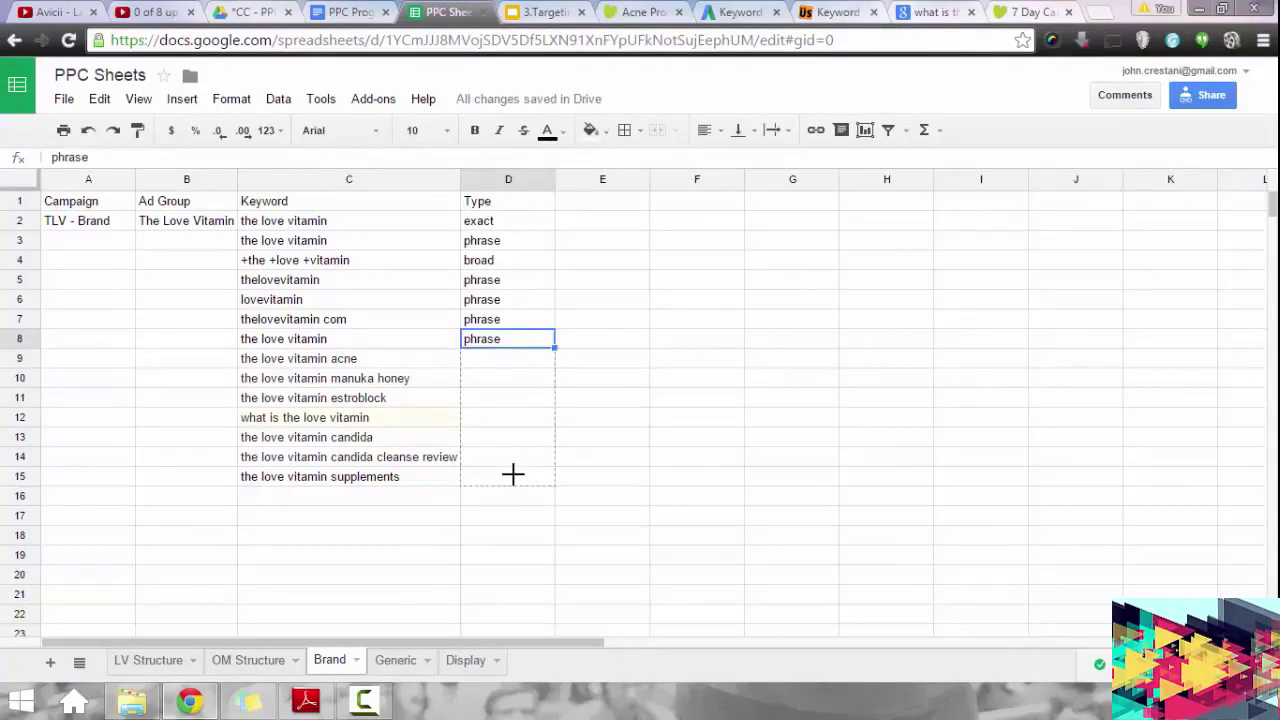
left_click_drag(513, 474, 514, 477)
left_click(648, 497)
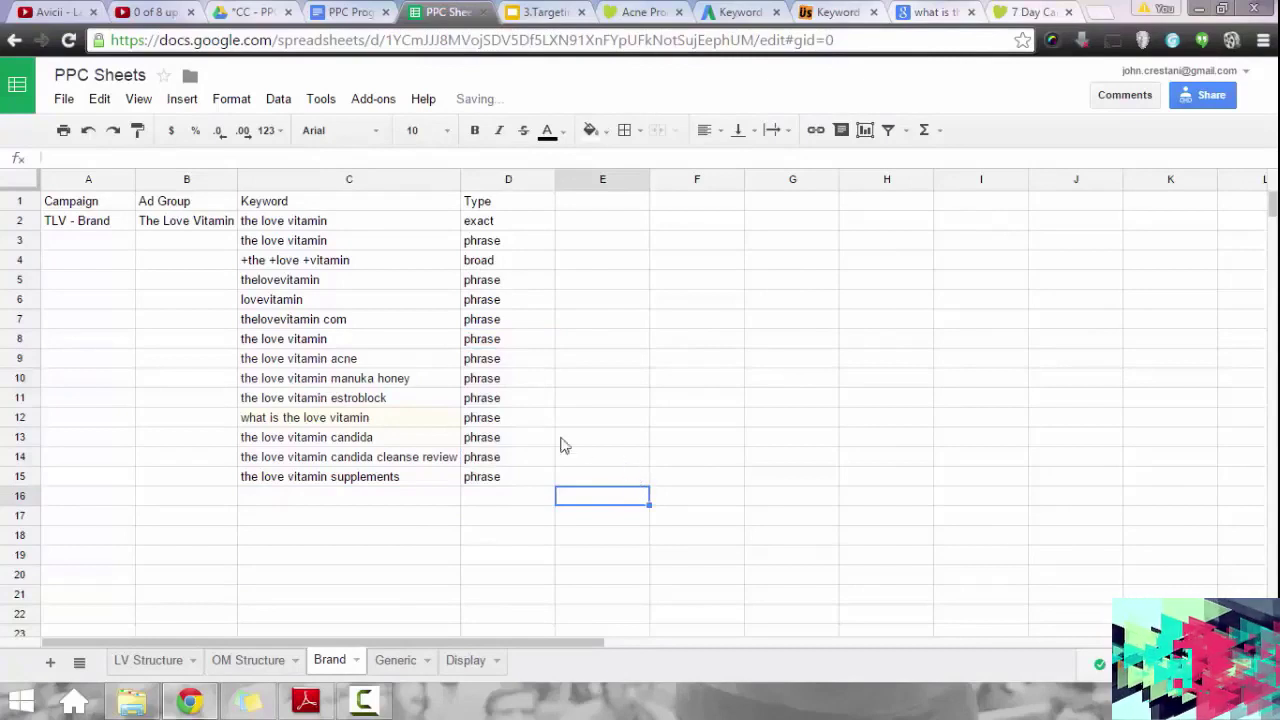
left_click(500, 284)
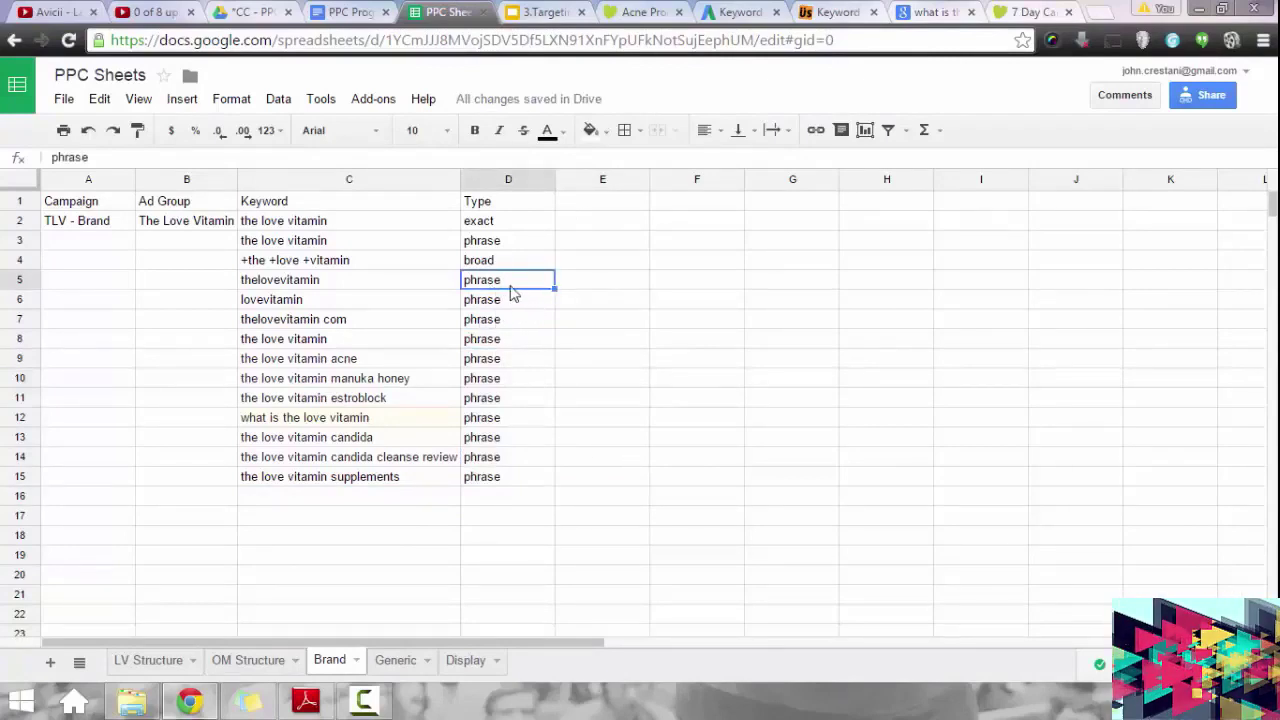
type("e")
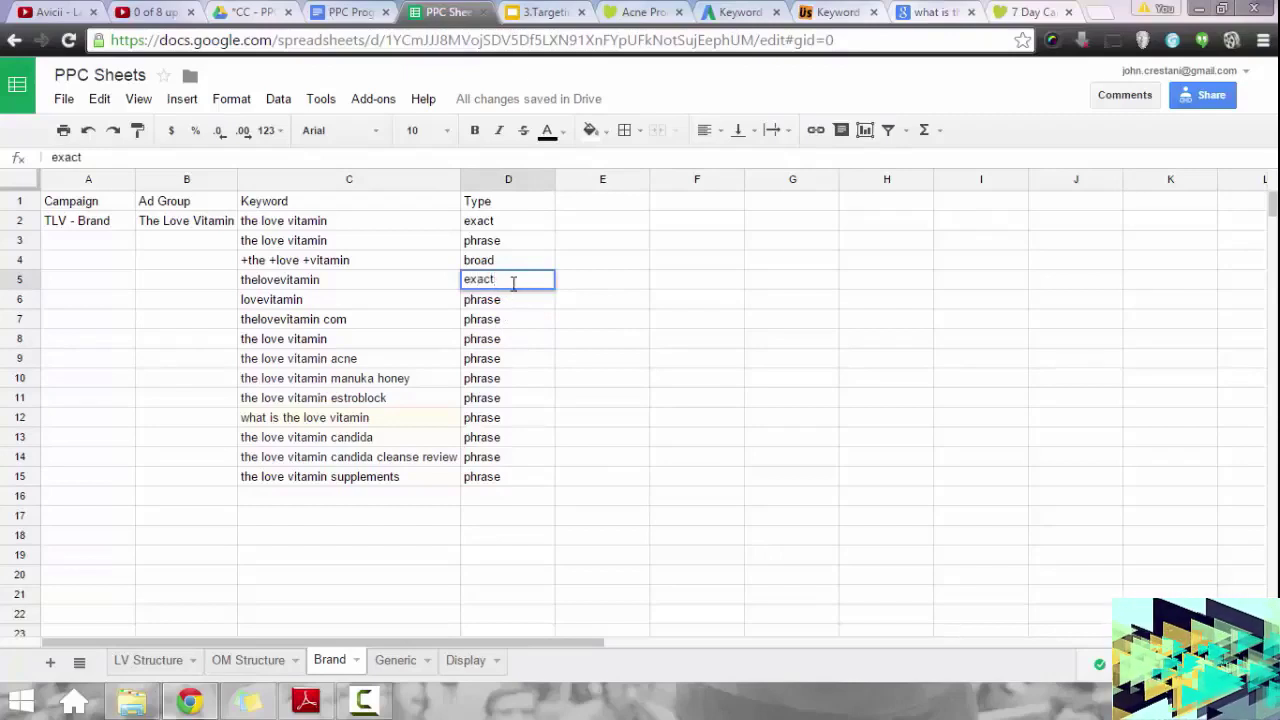
type("xact")
left_click(648, 372)
left_click(540, 288)
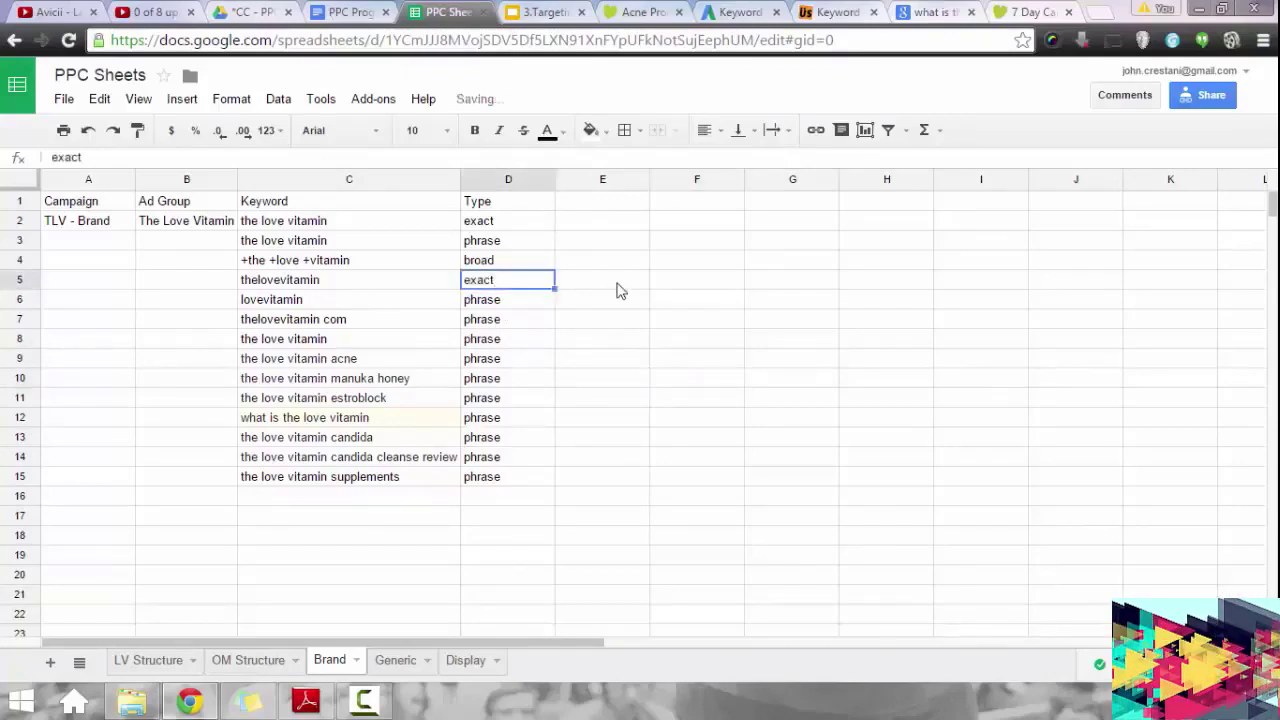
type("phrase")
key("Return")
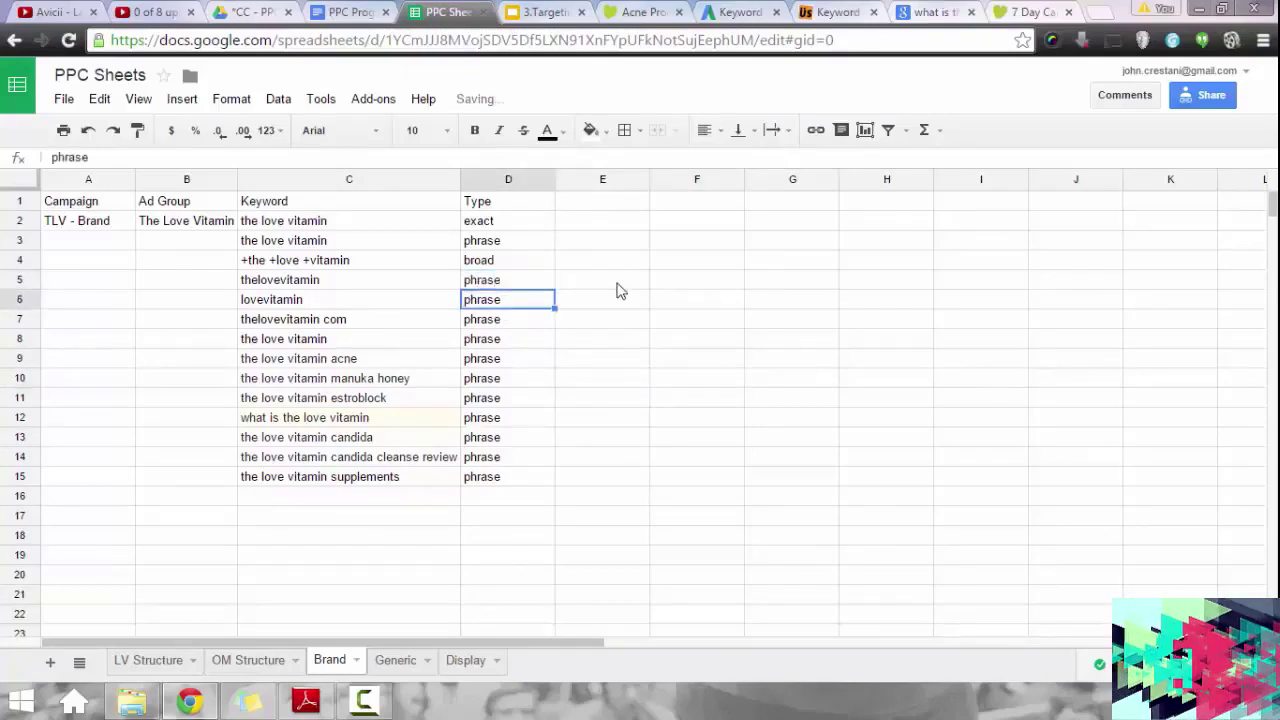
Set the match type in D5 to "exact" and fill it down through D15.
key("Up")
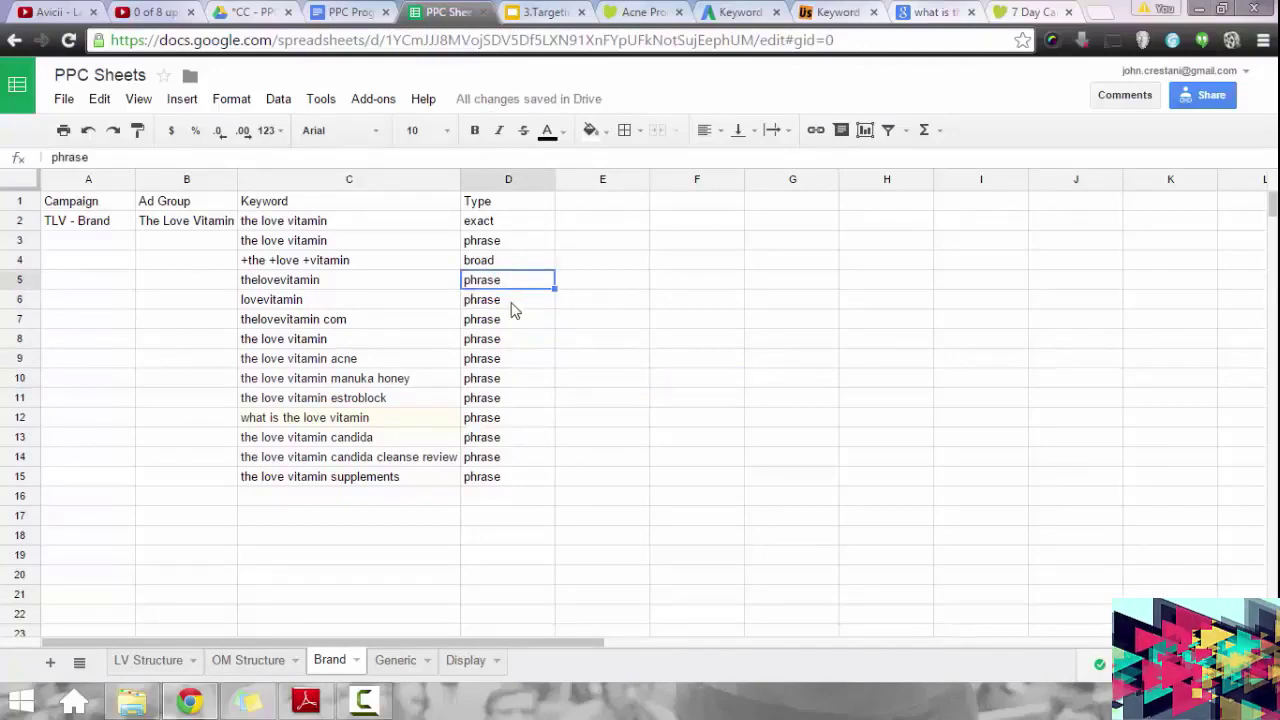
type("exact")
key("Return")
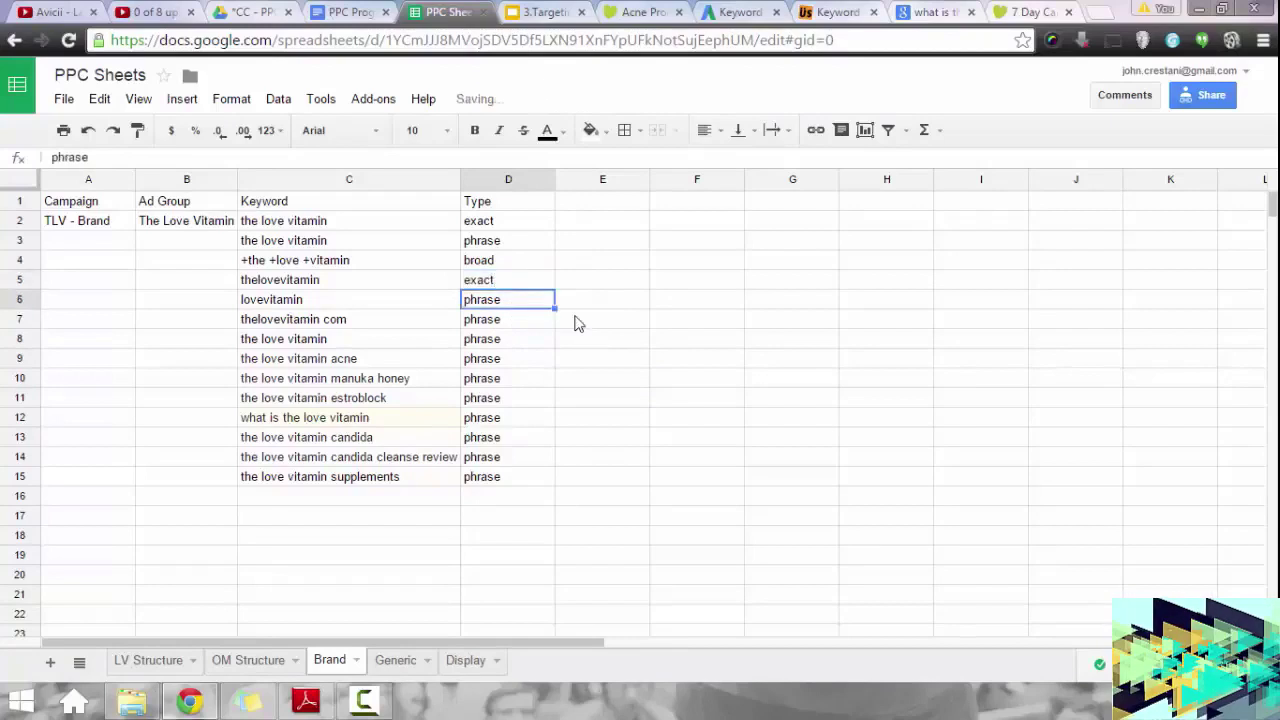
key("Up")
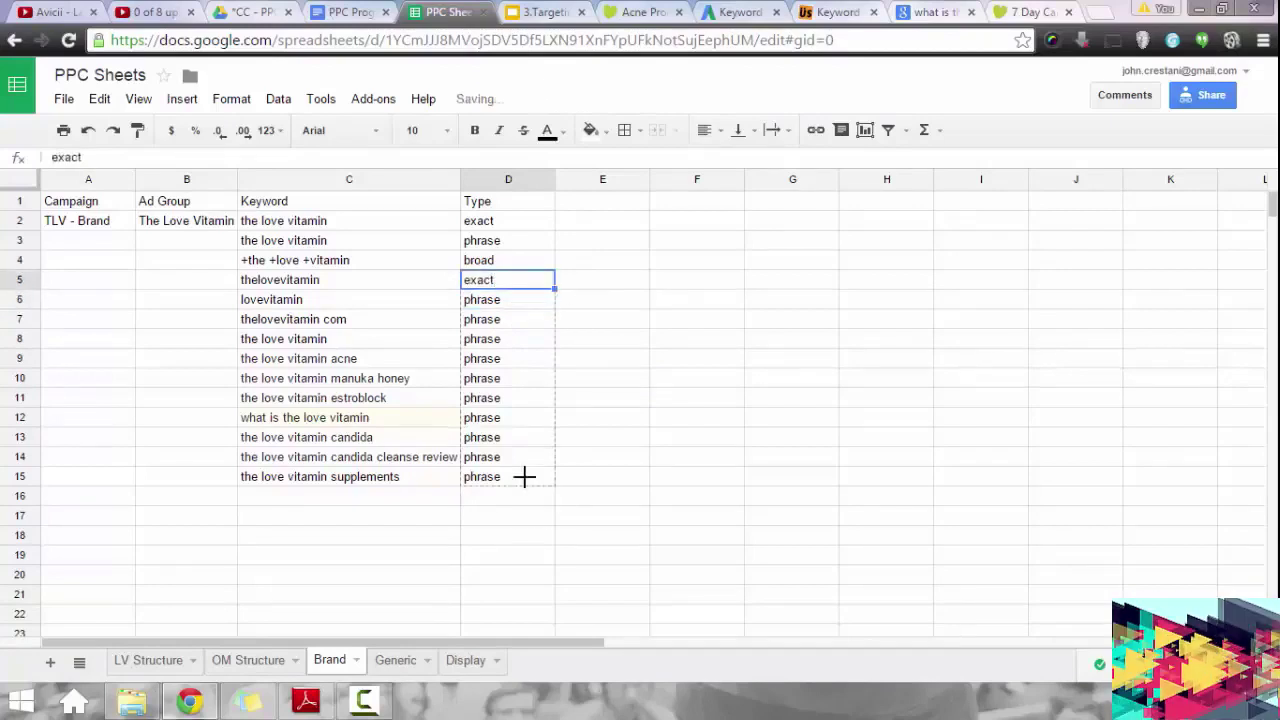
left_click_drag(525, 476, 527, 477)
left_click(641, 481)
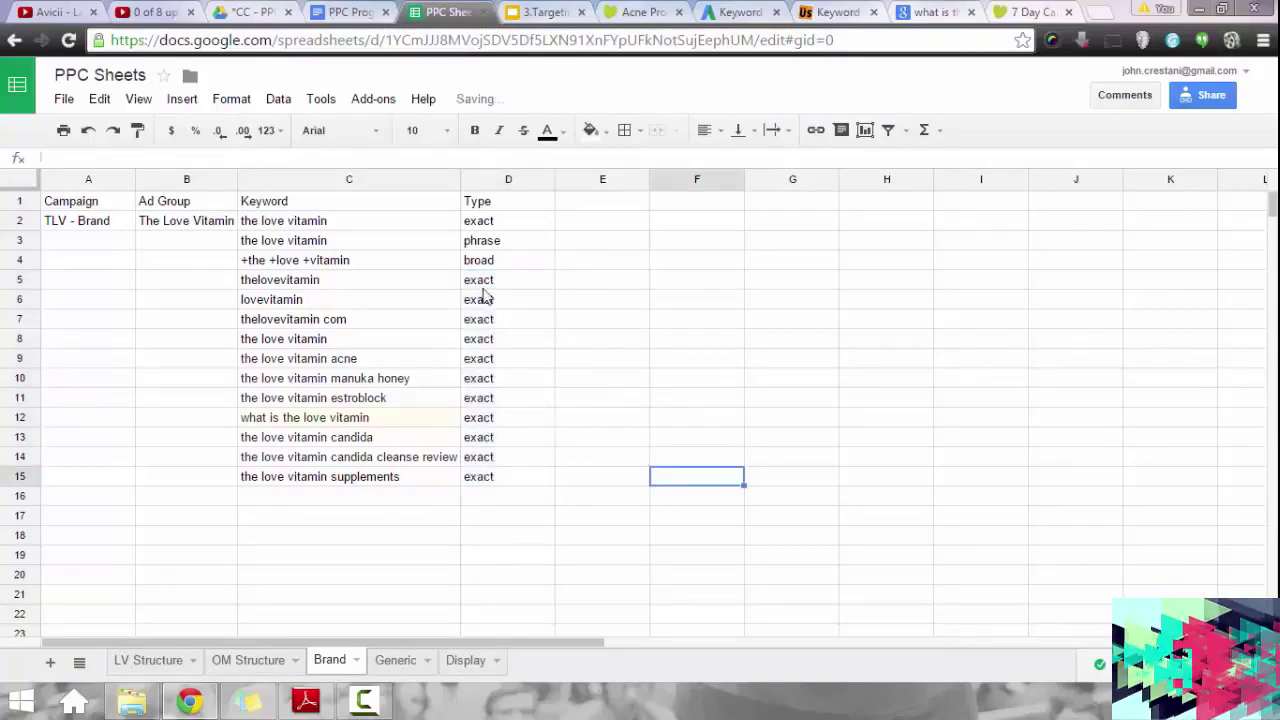
left_click(477, 324)
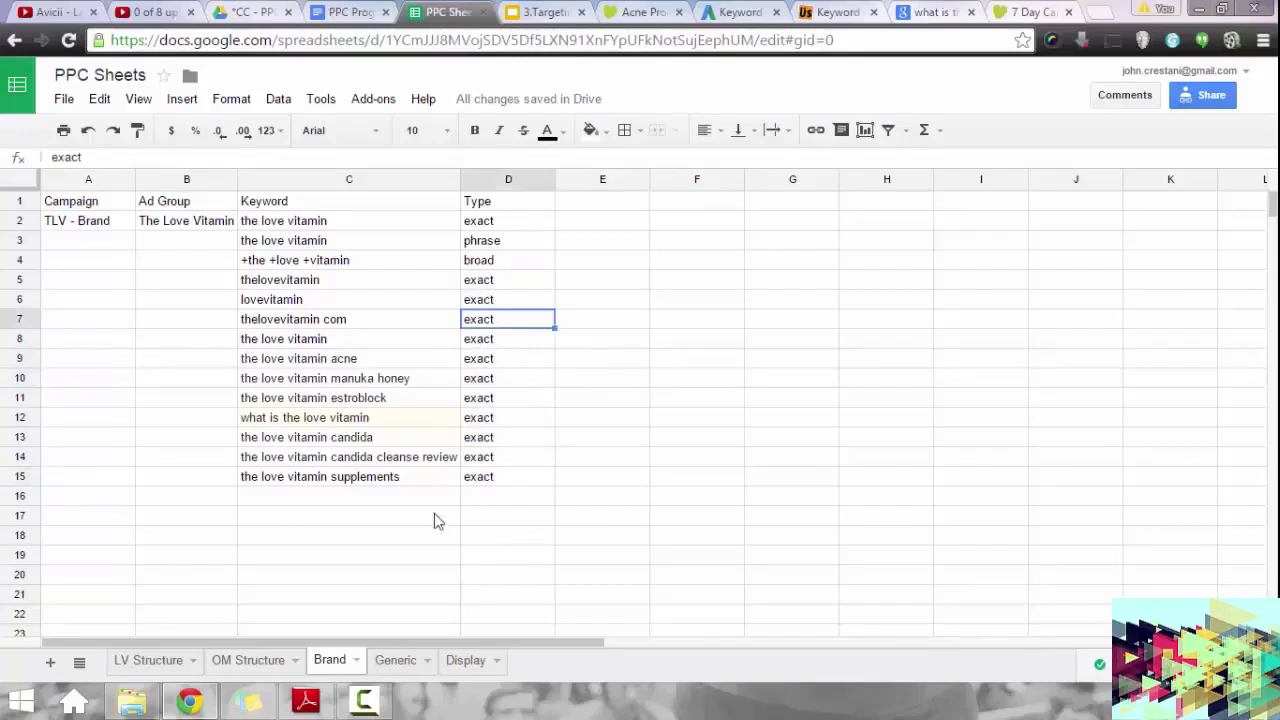
left_click(383, 443)
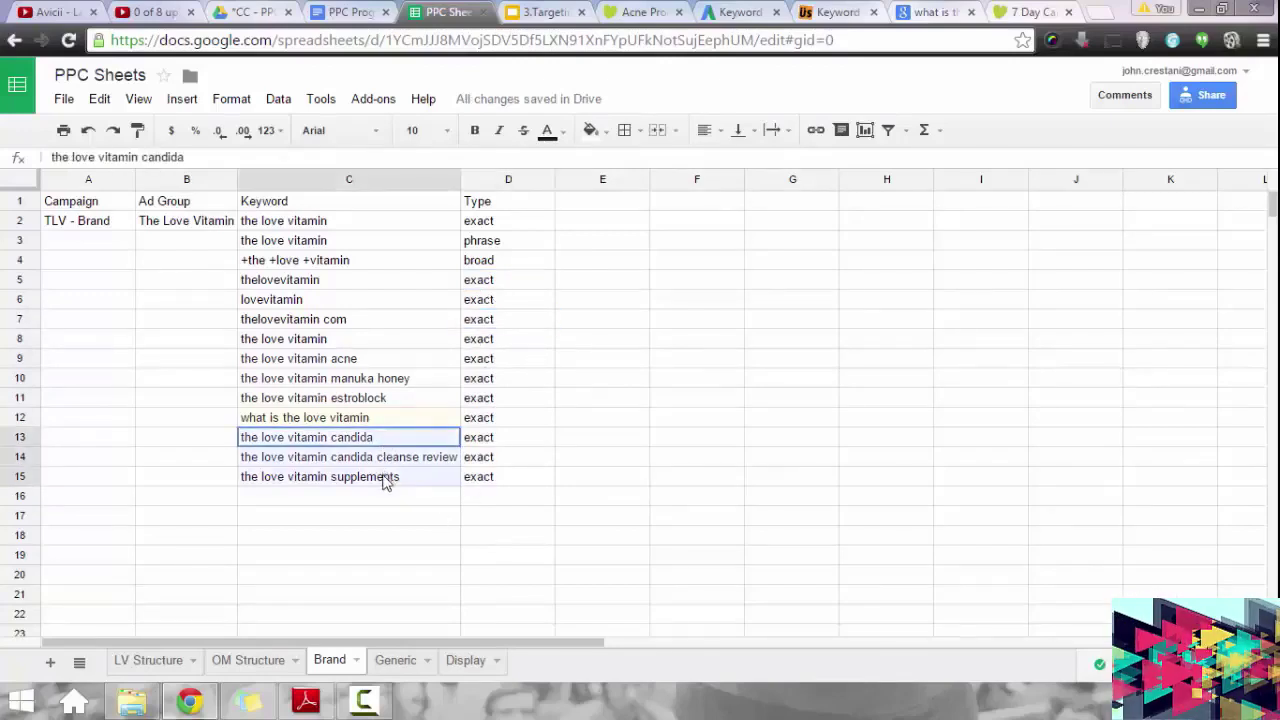
left_click(386, 484)
left_click_drag(372, 440, 386, 478)
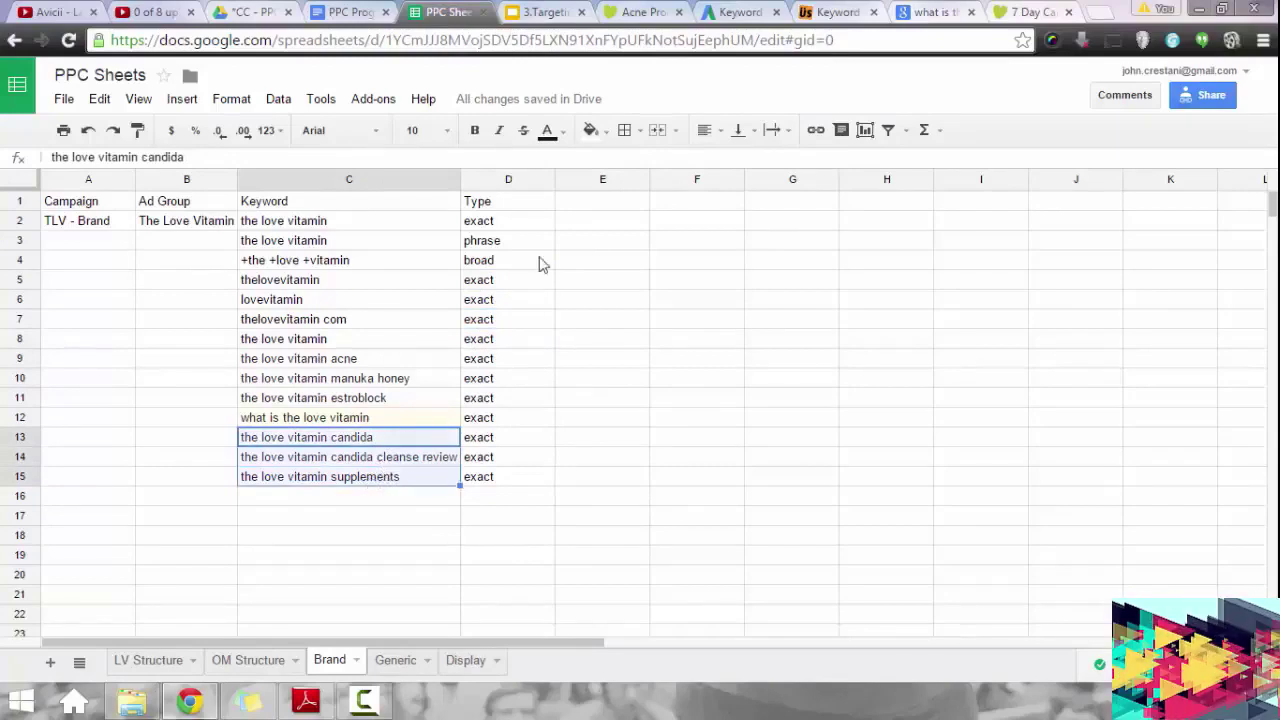
left_click(490, 268)
left_click(343, 265)
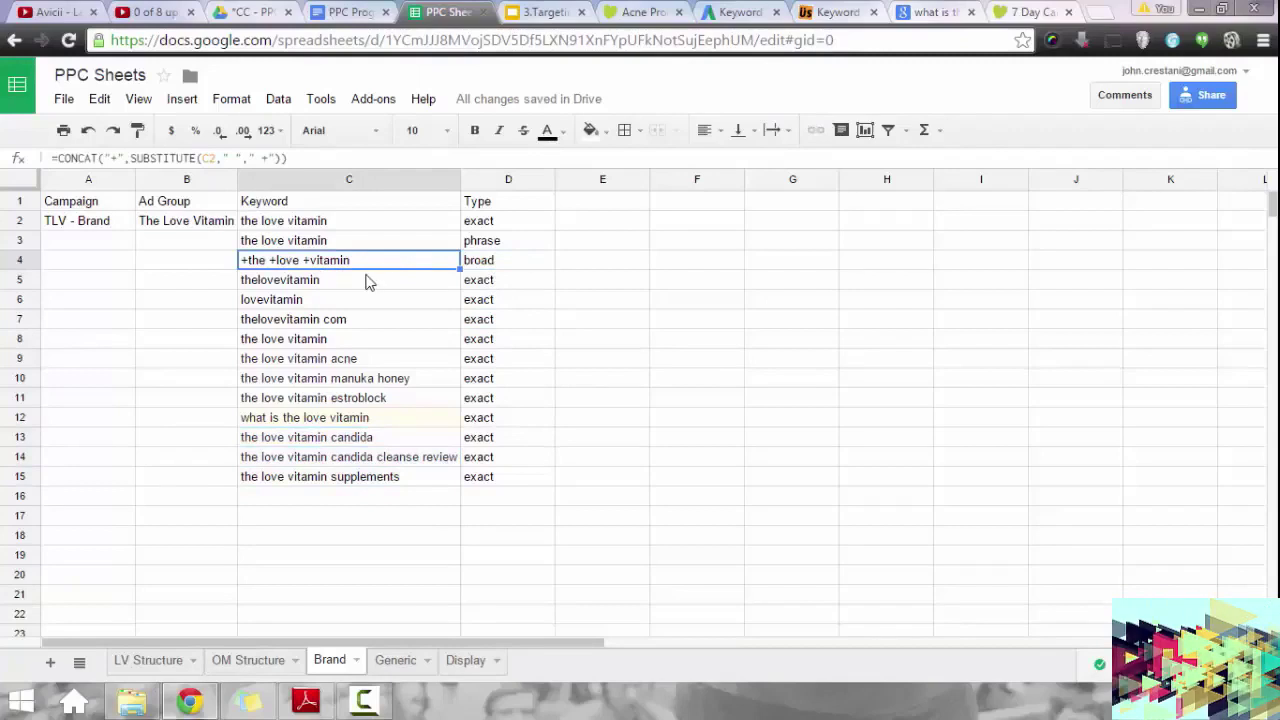
Insert a row above row 5 and copy the keyword "lovevitamin" into C5.
left_click(20, 280)
right_click(22, 284)
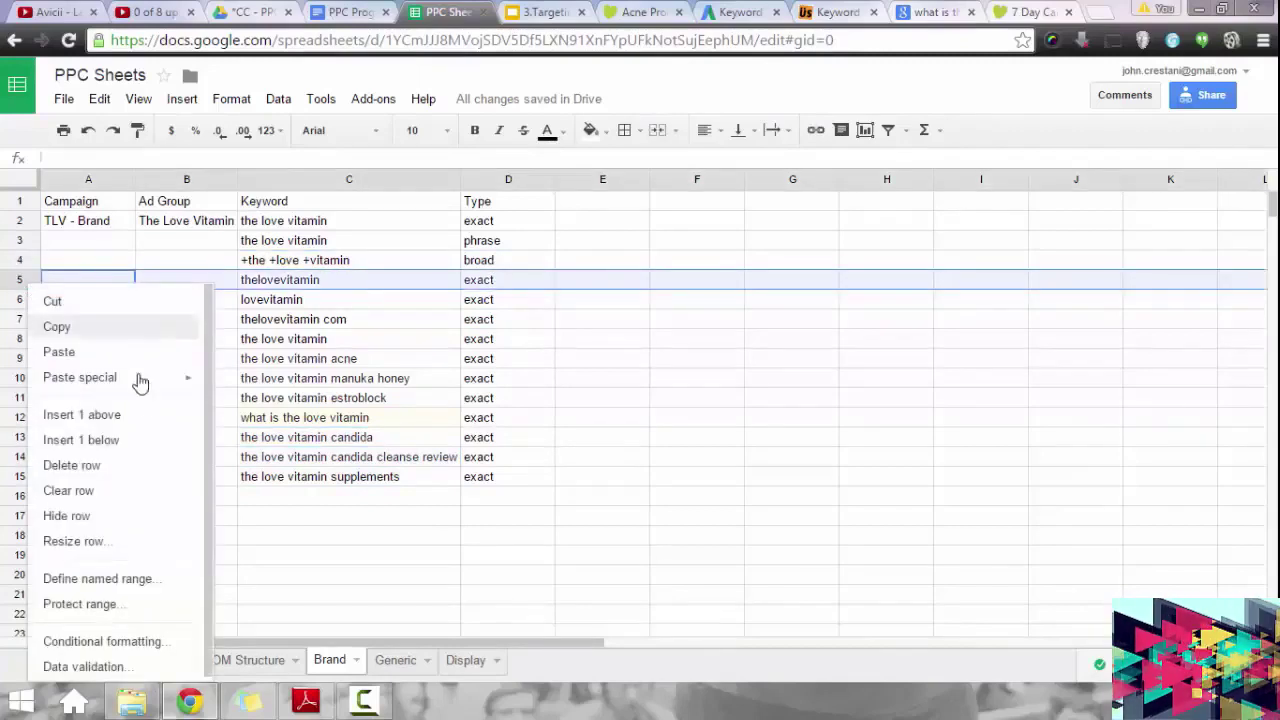
left_click(118, 423)
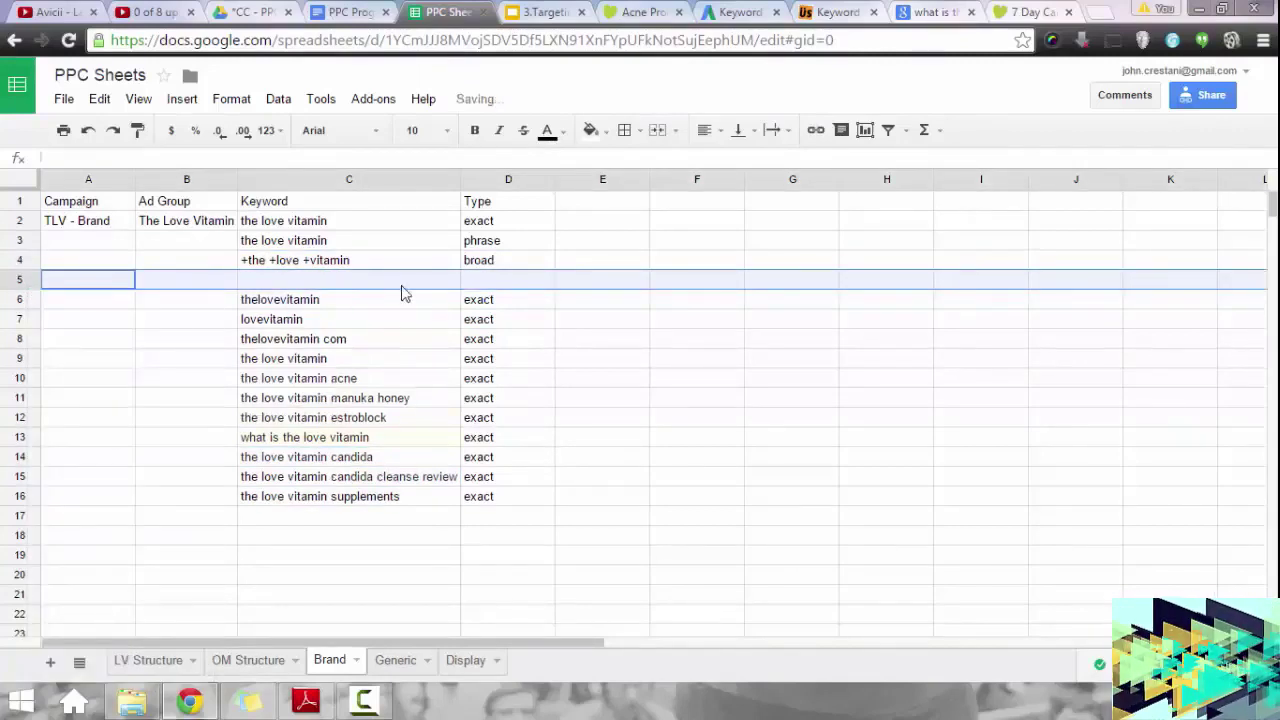
left_click(340, 286)
left_click(378, 320)
key("ctrl+c")
left_click(366, 282)
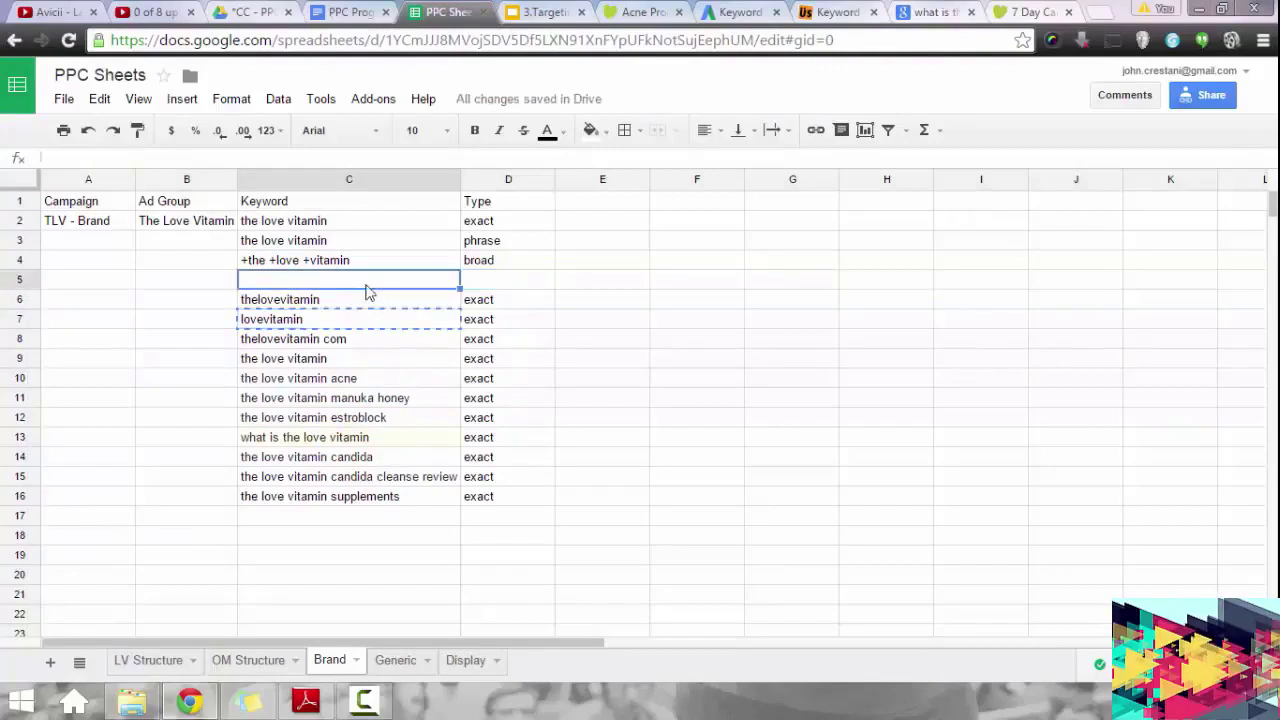
key("ctrl+v")
Enter "phrase" as the match type for "lovevitamin" in D5.
left_click(517, 286)
type("ph")
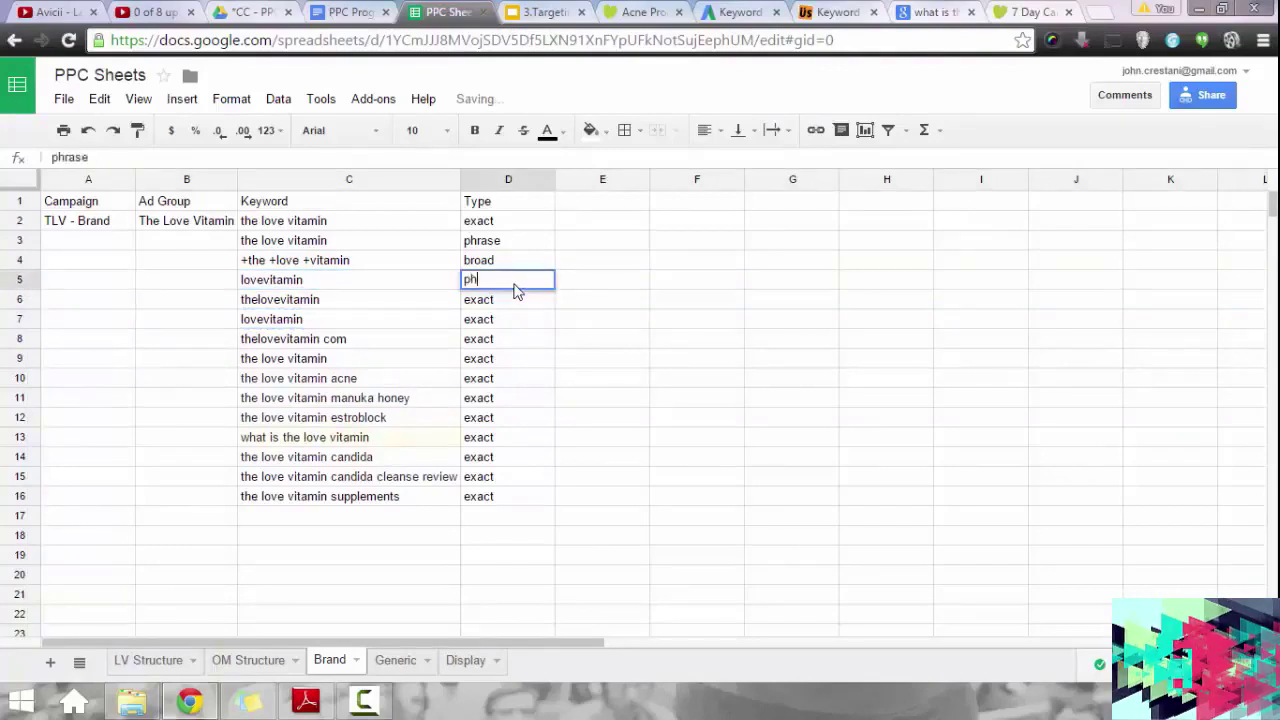
type("rase")
key("Return")
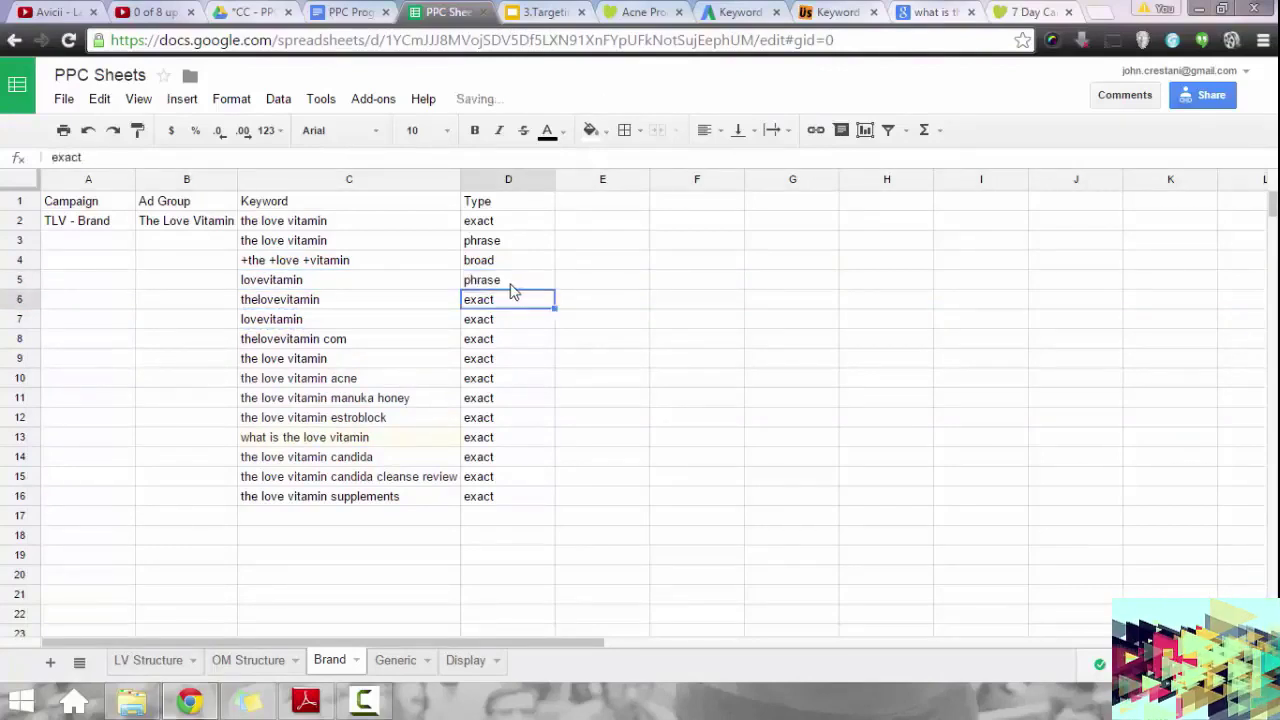
Insert a row above row 6 and copy the keyword "thelovevitamin" into C6.
left_click(352, 305)
right_click(10, 300)
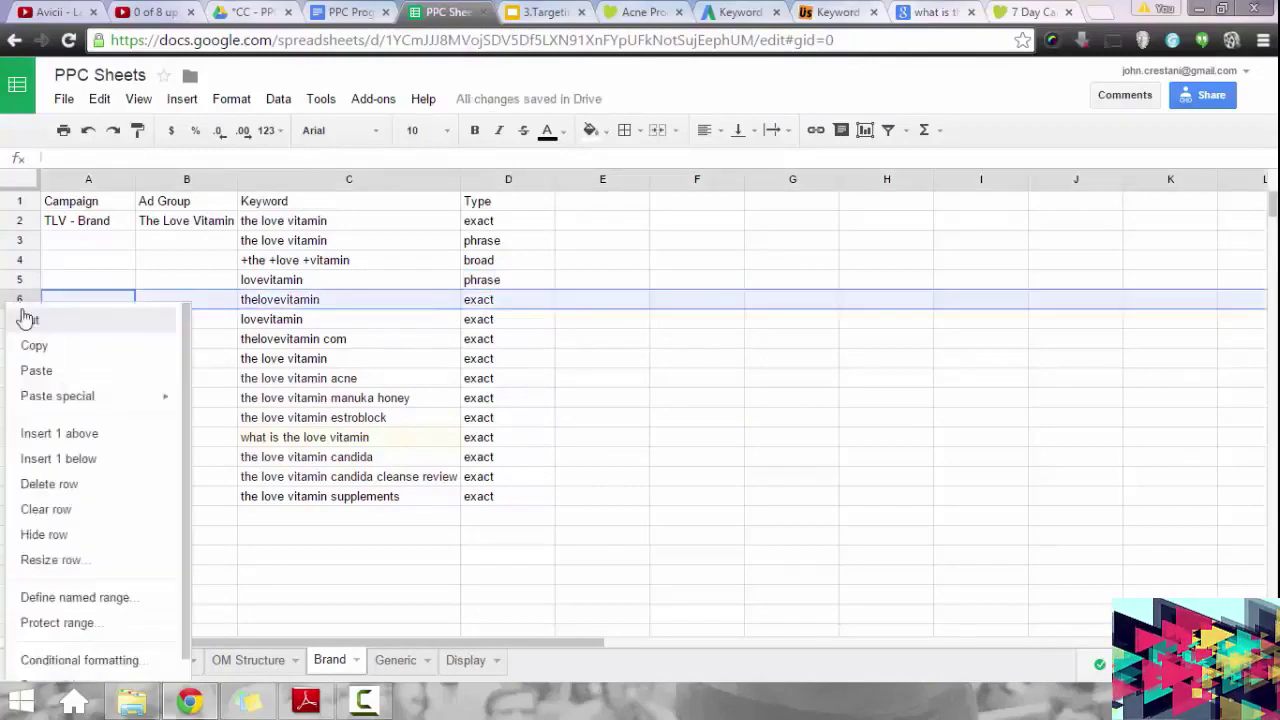
left_click(90, 440)
left_click(318, 320)
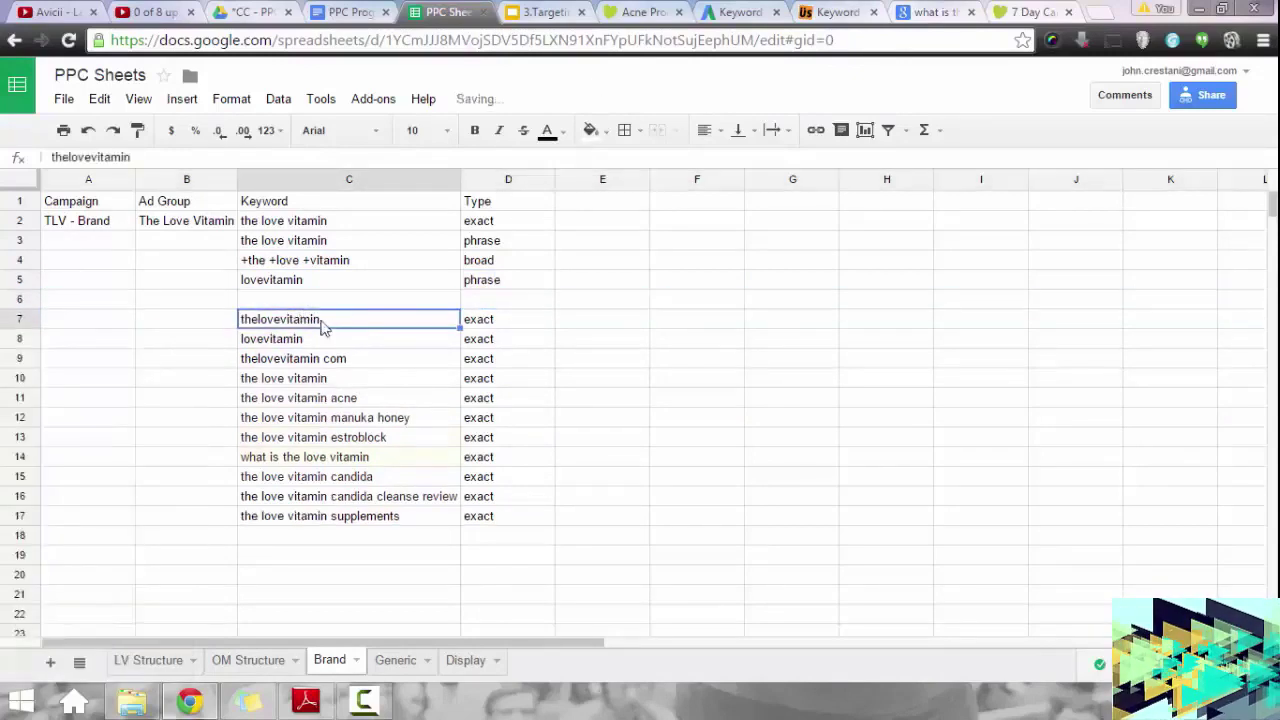
key("ctrl+c")
left_click(380, 303)
key("ctrl+v")
Enter "phrase" as the match type for "thelovevitamin" in D6.
left_click(464, 305)
type("p")
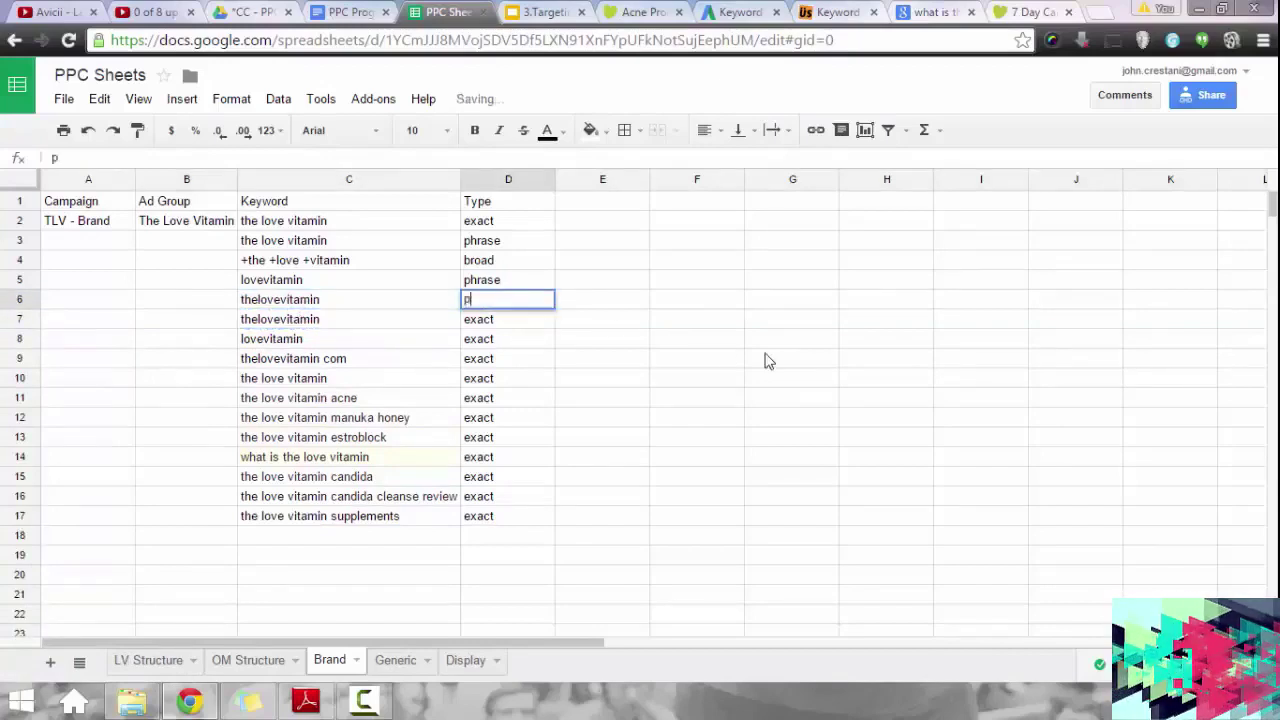
type("hrase")
key("Return")
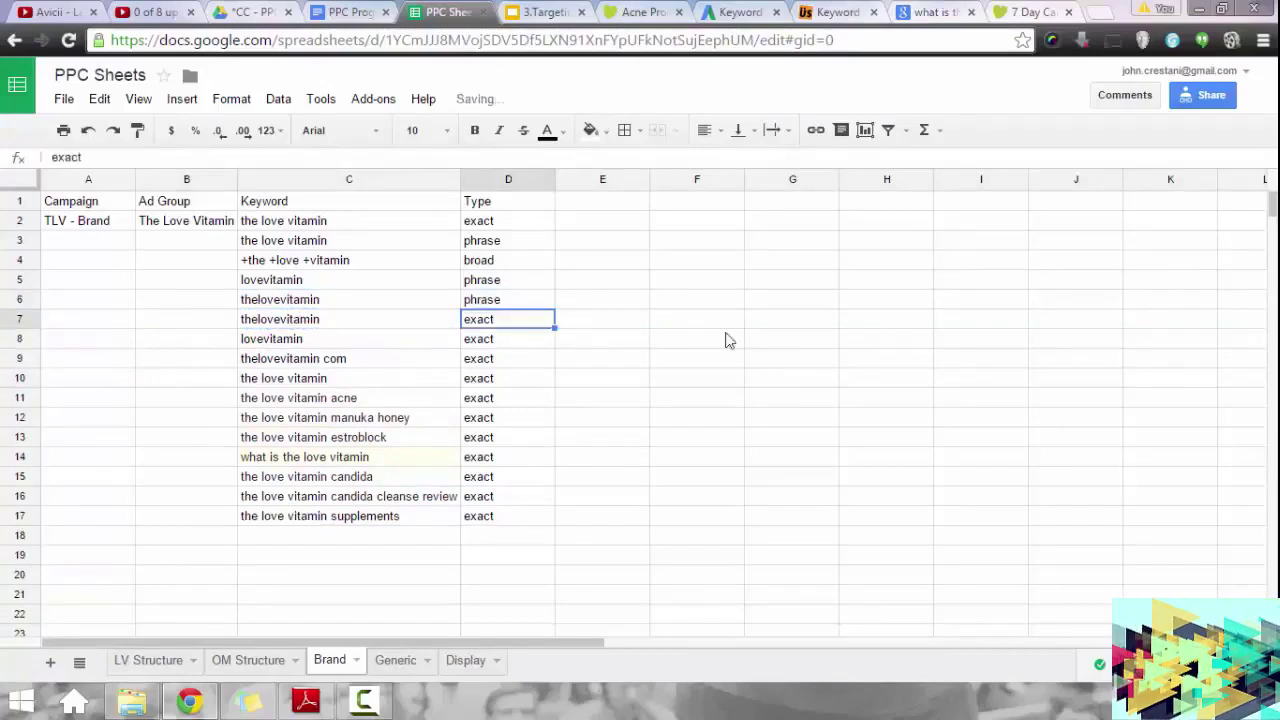
Review the match types assigned to the brand keywords in column D, from row 2 down to row 17.
left_click(506, 218)
left_click(492, 262)
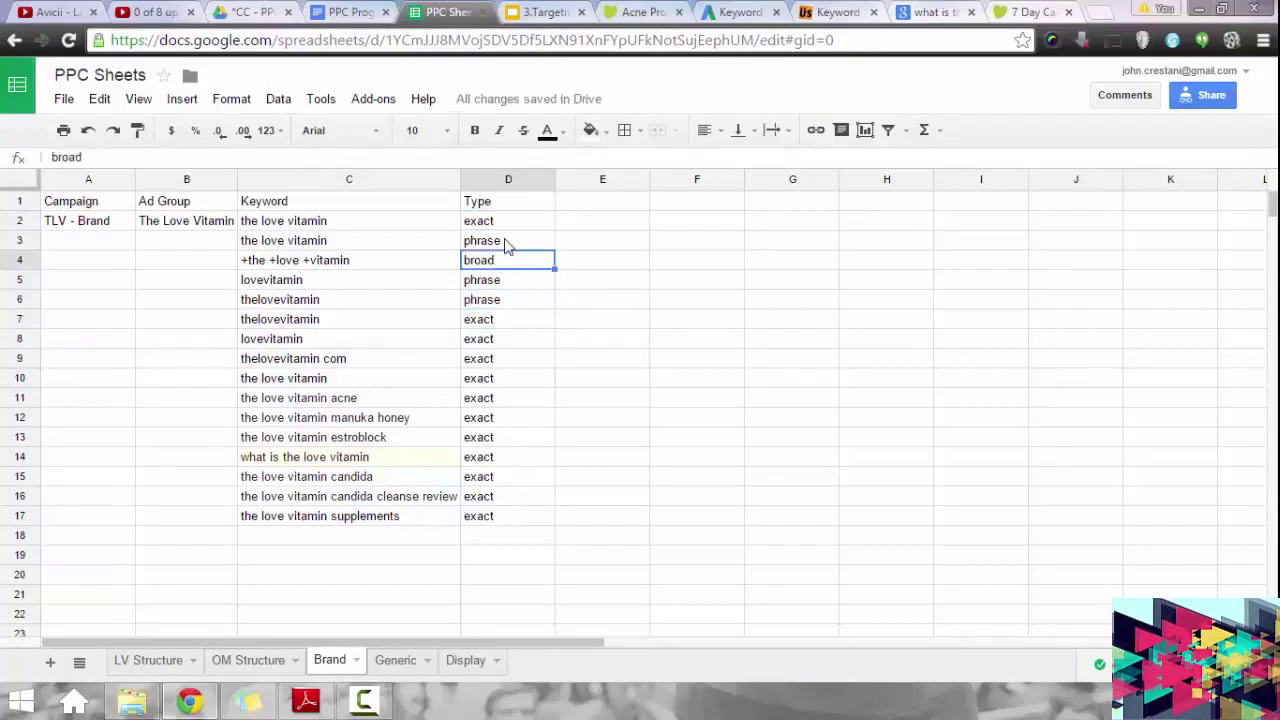
left_click(506, 242)
left_click(514, 283)
left_click(503, 221)
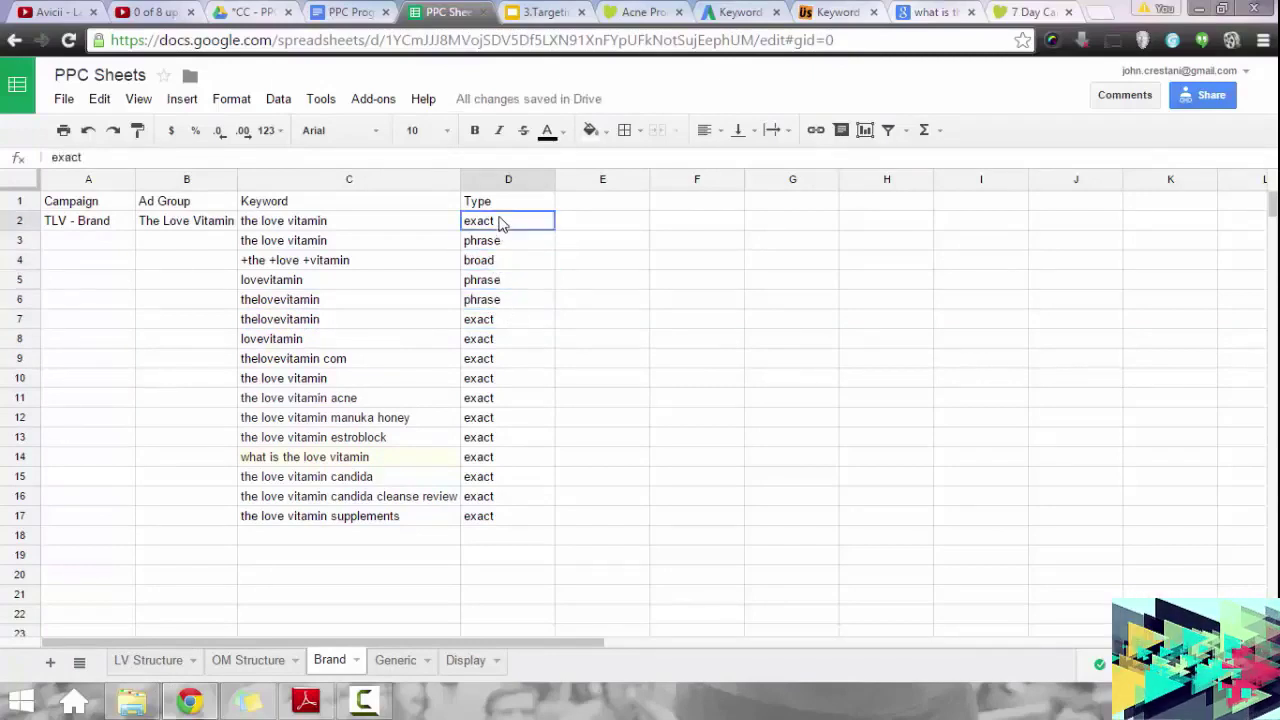
left_click(508, 320)
left_click(508, 343)
key("Down")
key("Down")
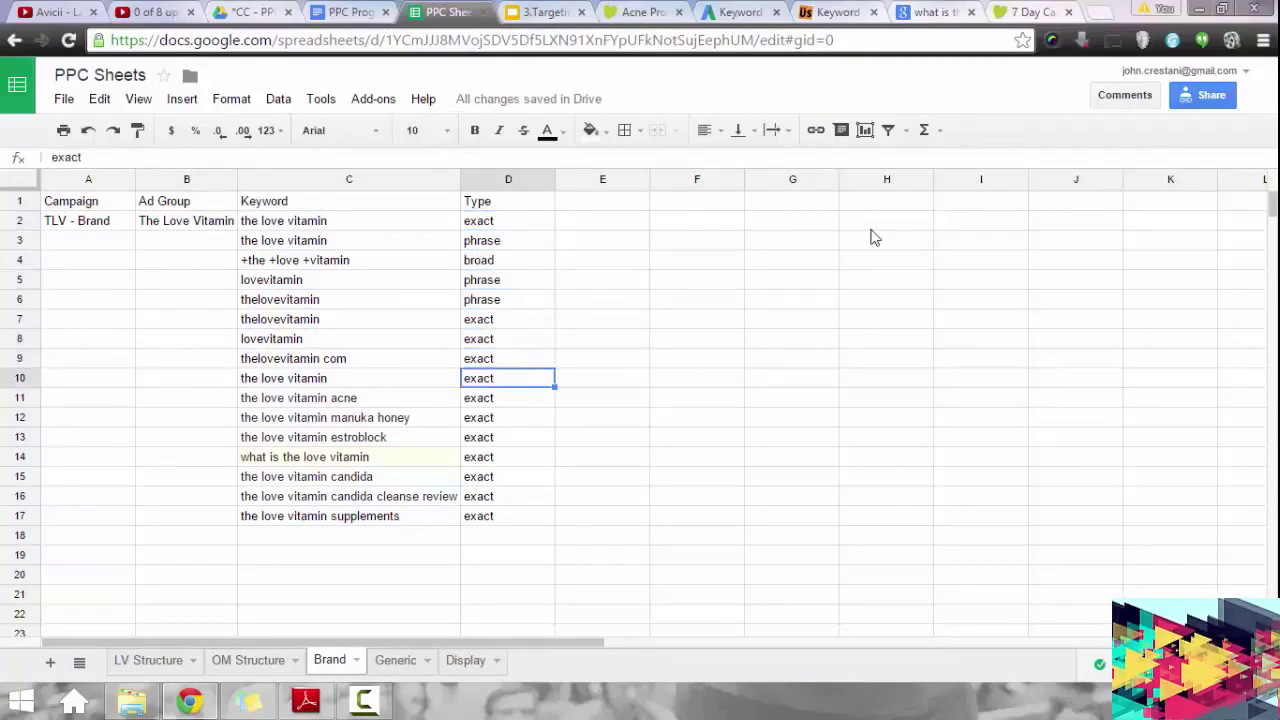
key("Down")
key("Down")
key("Down")
key("Down")
key("Down")
key("Down")
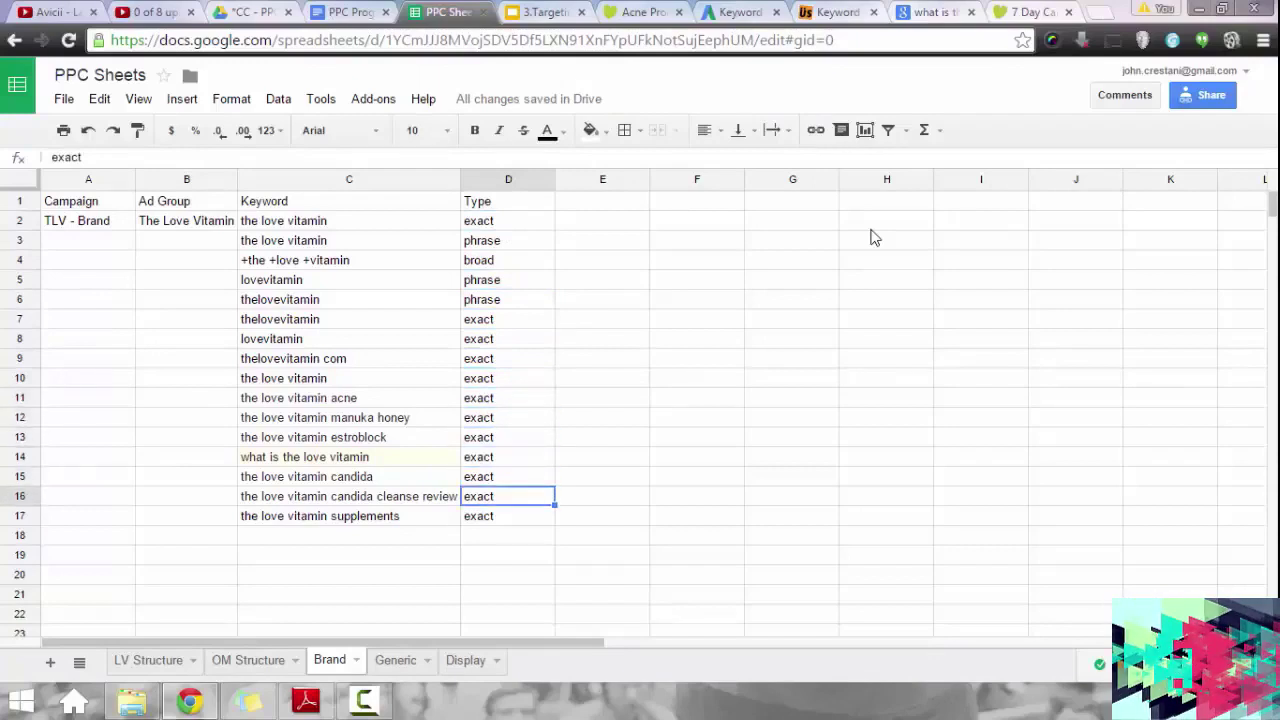
key("Down")
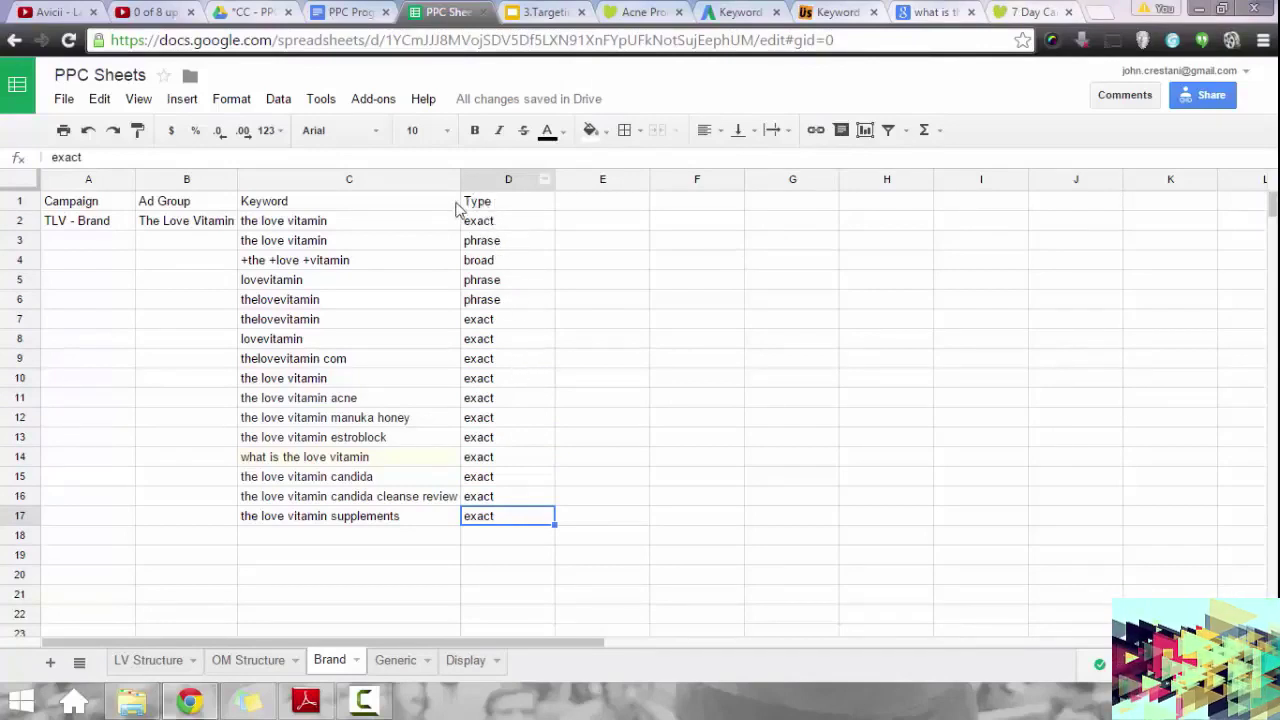
left_click_drag(330, 221, 480, 520)
left_click(478, 520)
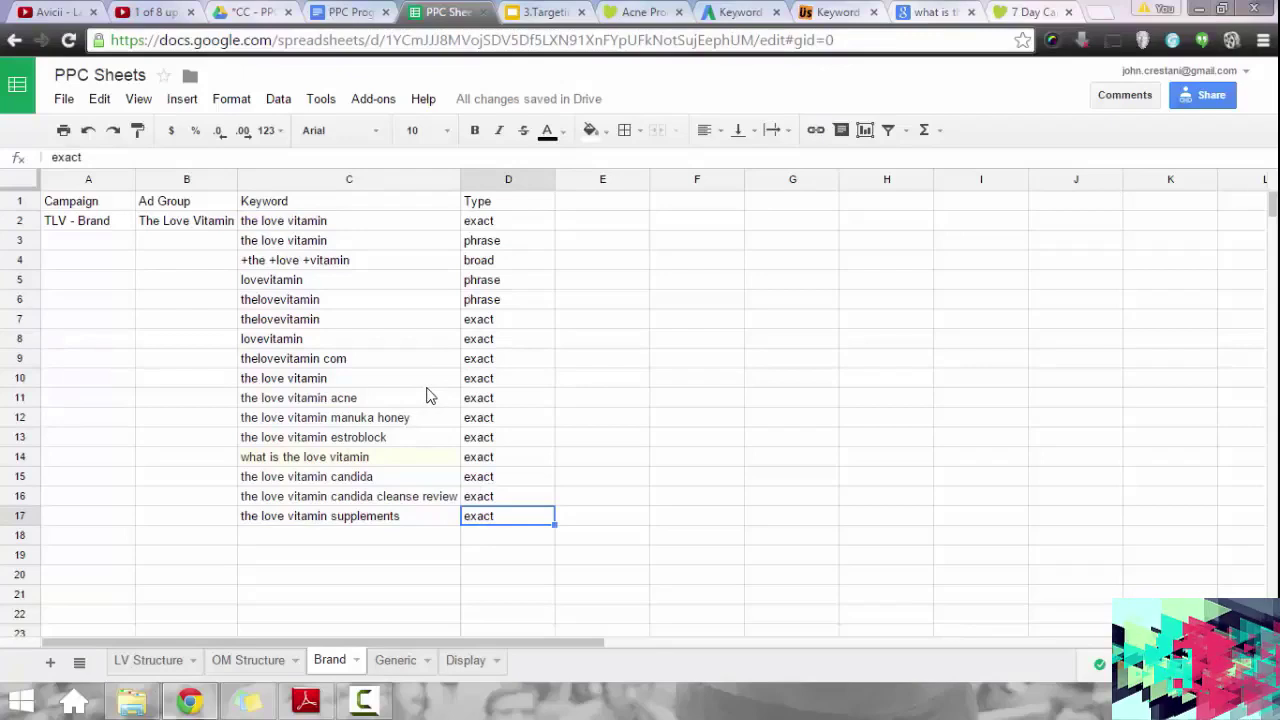
left_click(182, 222)
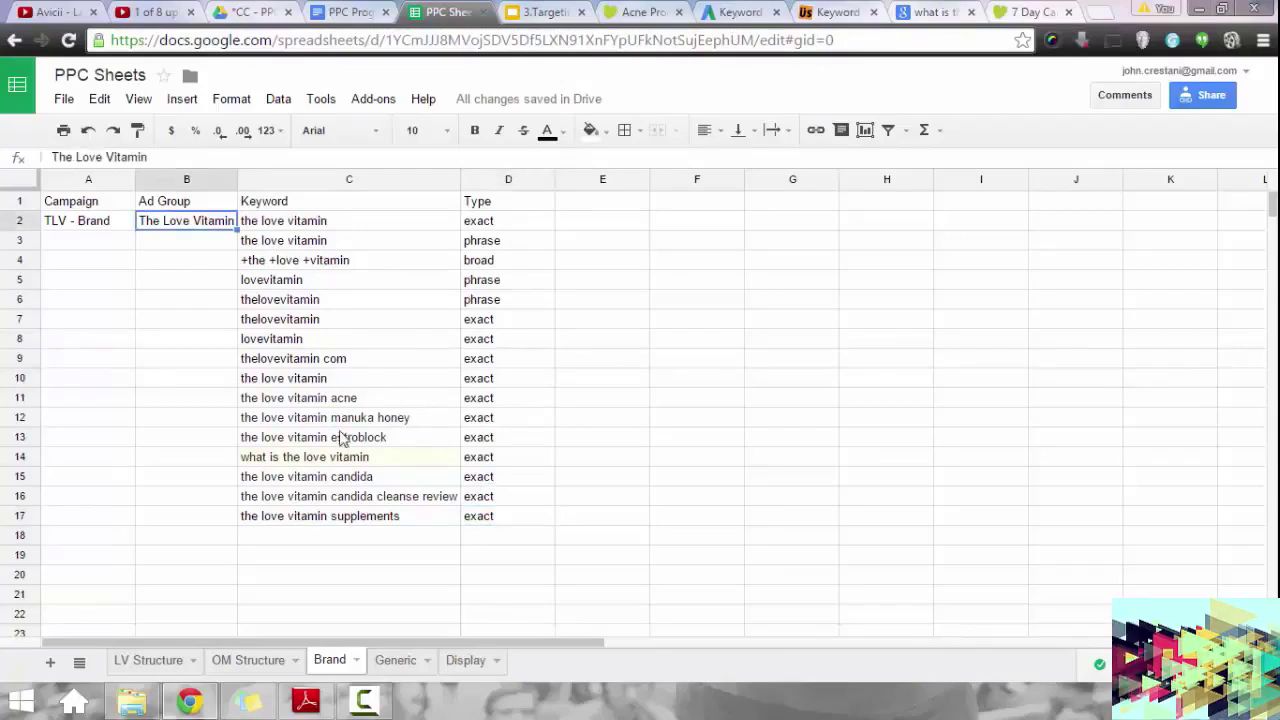
left_click(366, 523)
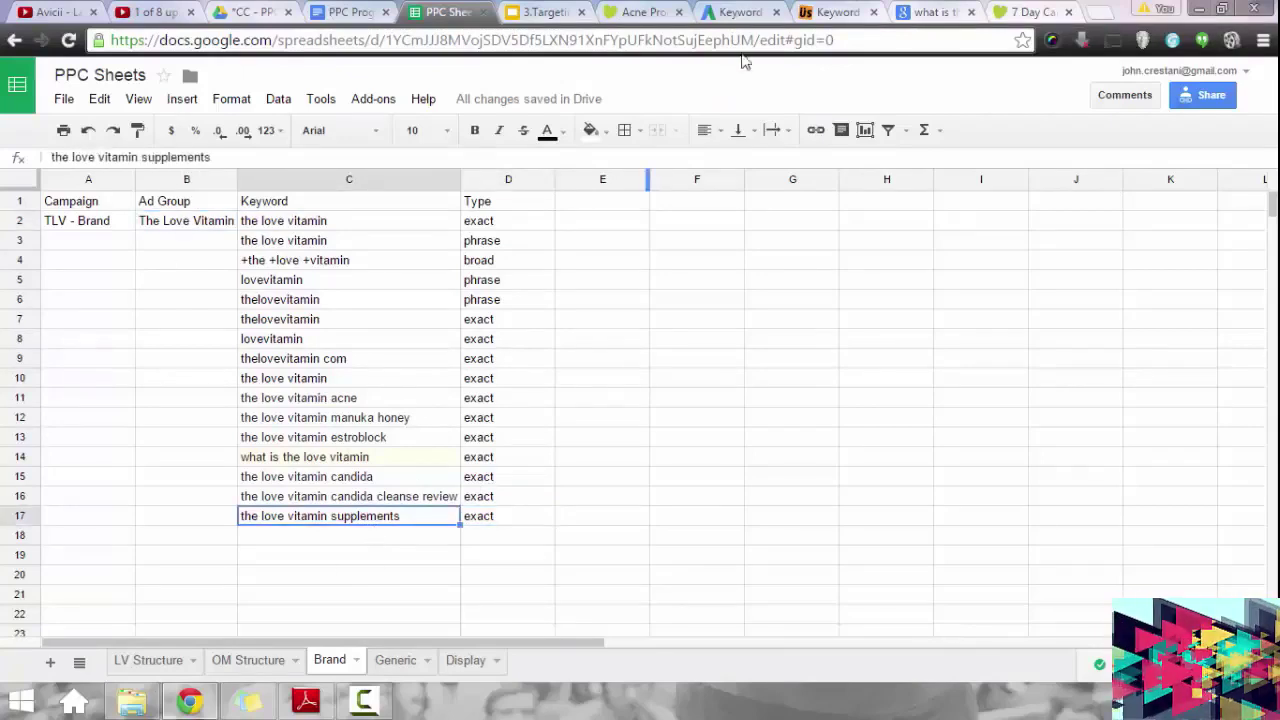
Review the brand keyword ideas in Keyword Planner, down to "the love vitamin yoga", against the Brand keyword list in PPC Sheets.
left_click(1030, 12)
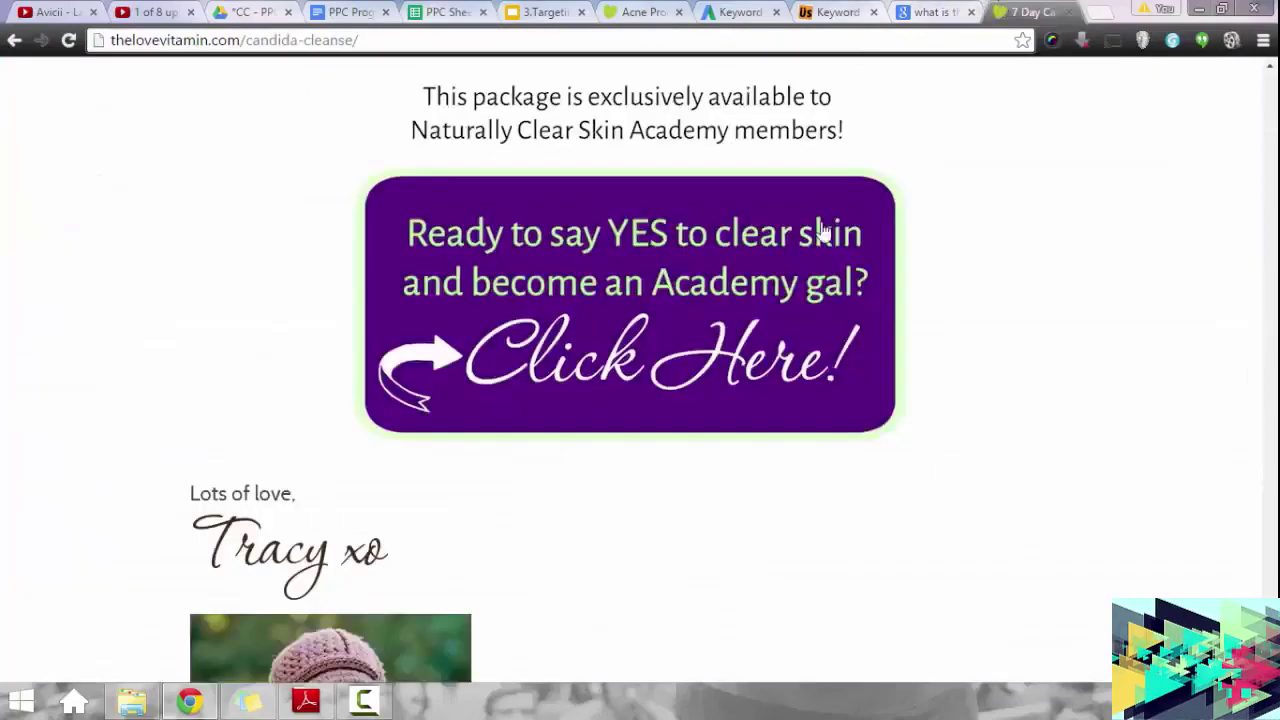
left_click(935, 12)
left_click(838, 10)
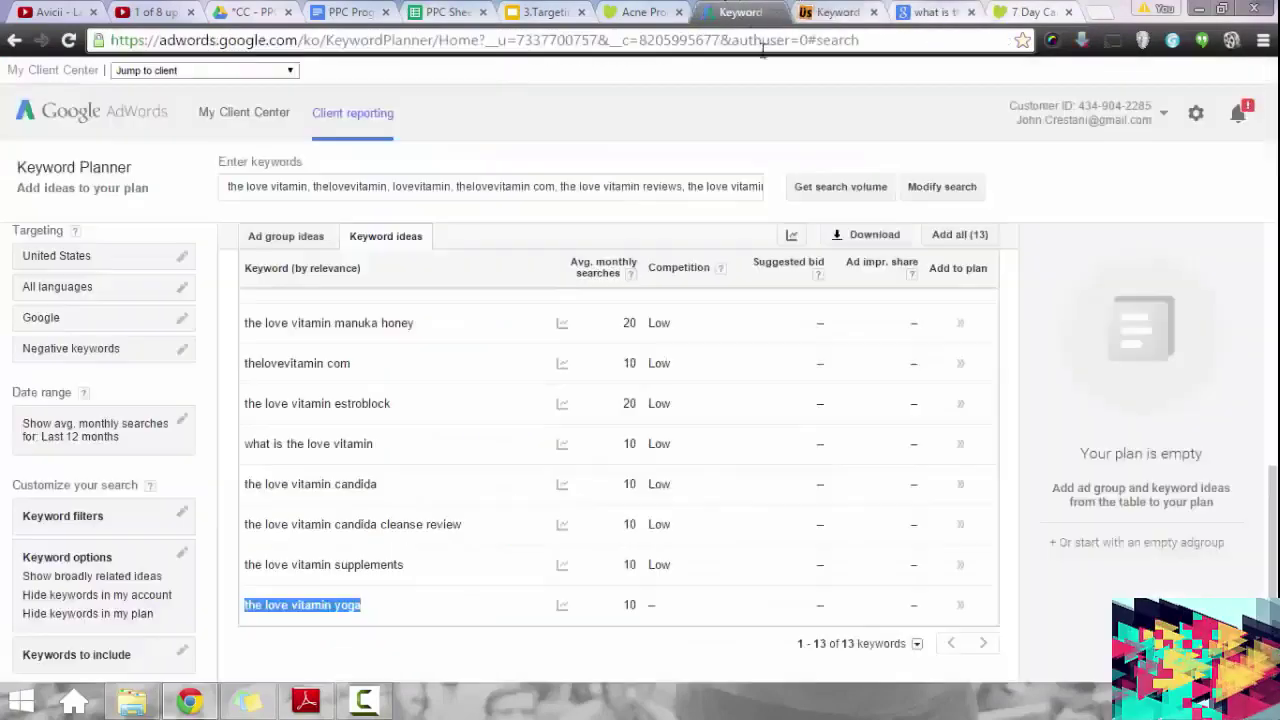
left_click(740, 12)
left_click(323, 620)
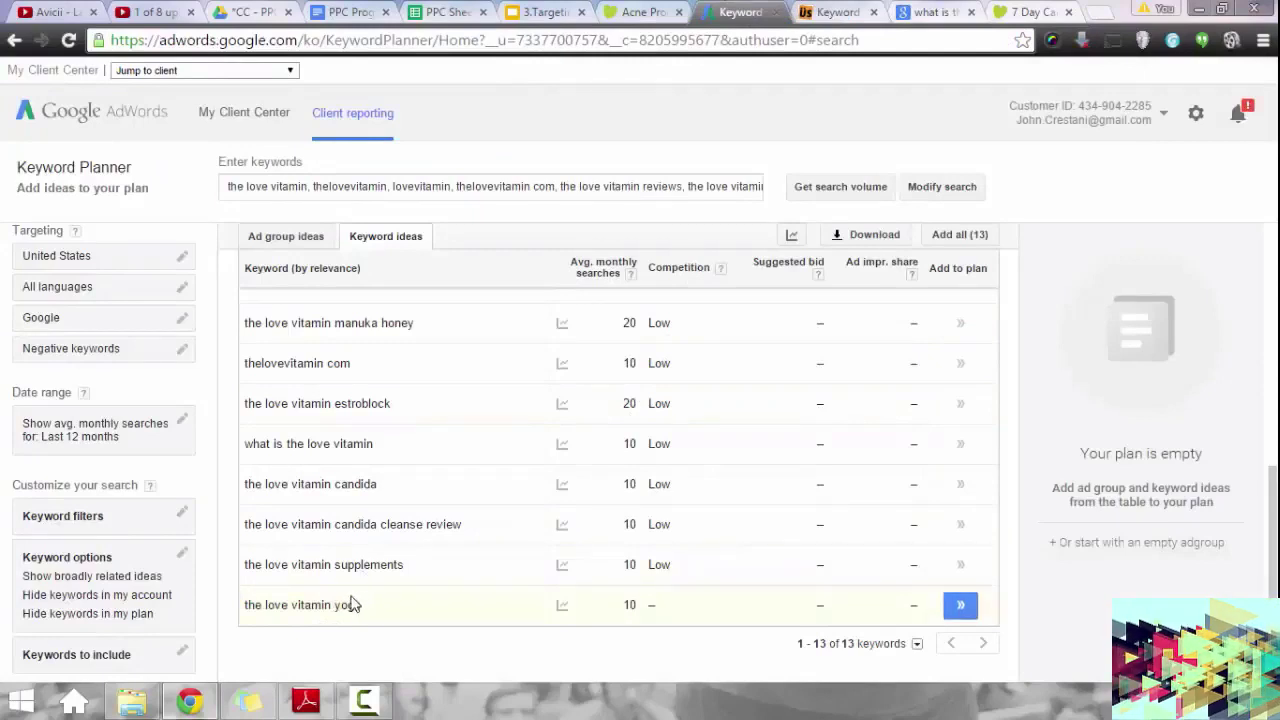
mouse_move(341, 605)
left_mouse_down()
mouse_move(365, 604)
mouse_move(340, 611)
left_mouse_up()
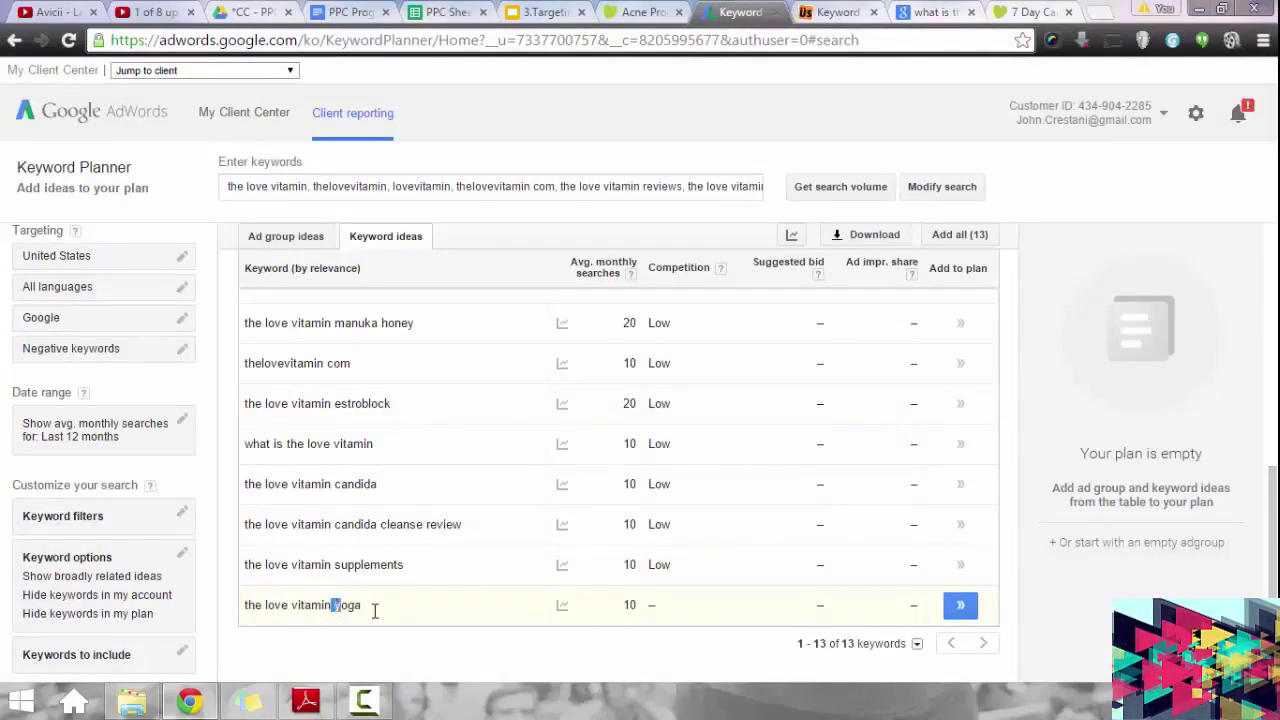
left_click(368, 608)
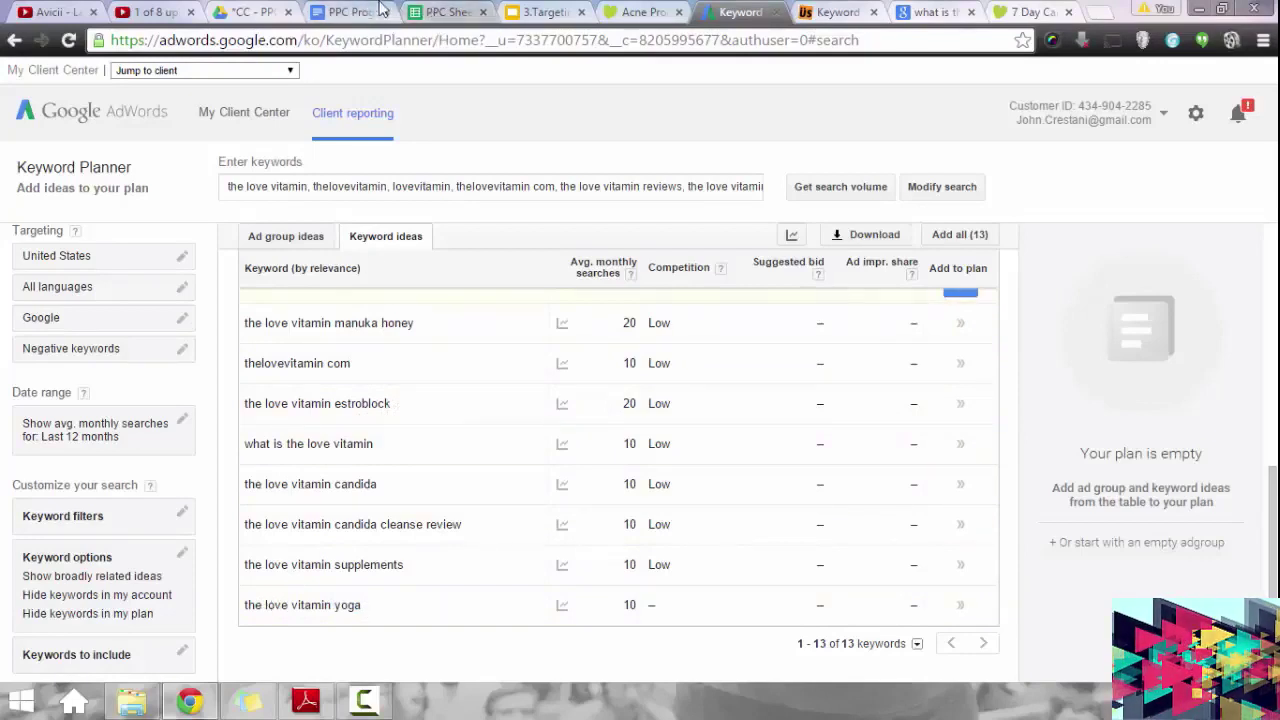
left_click(540, 12)
left_click(477, 10)
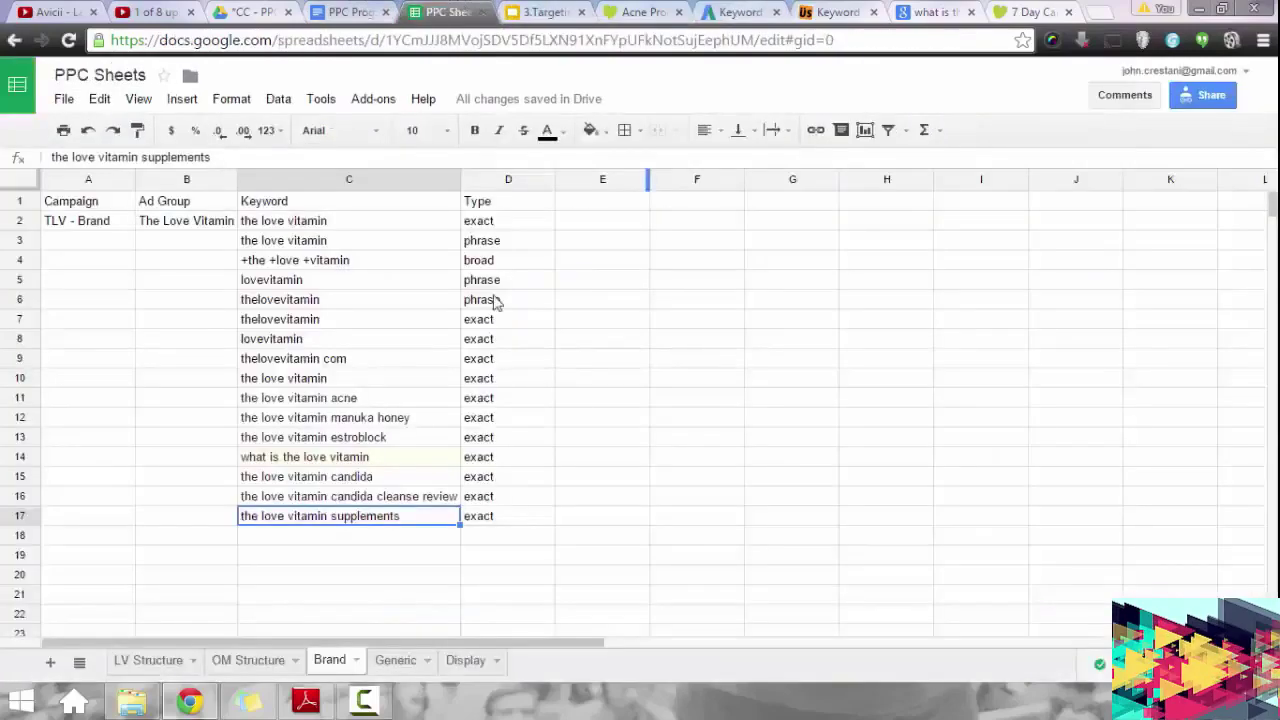
scroll(480, 400, "down", 1)
scroll(497, 373, "up", 1)
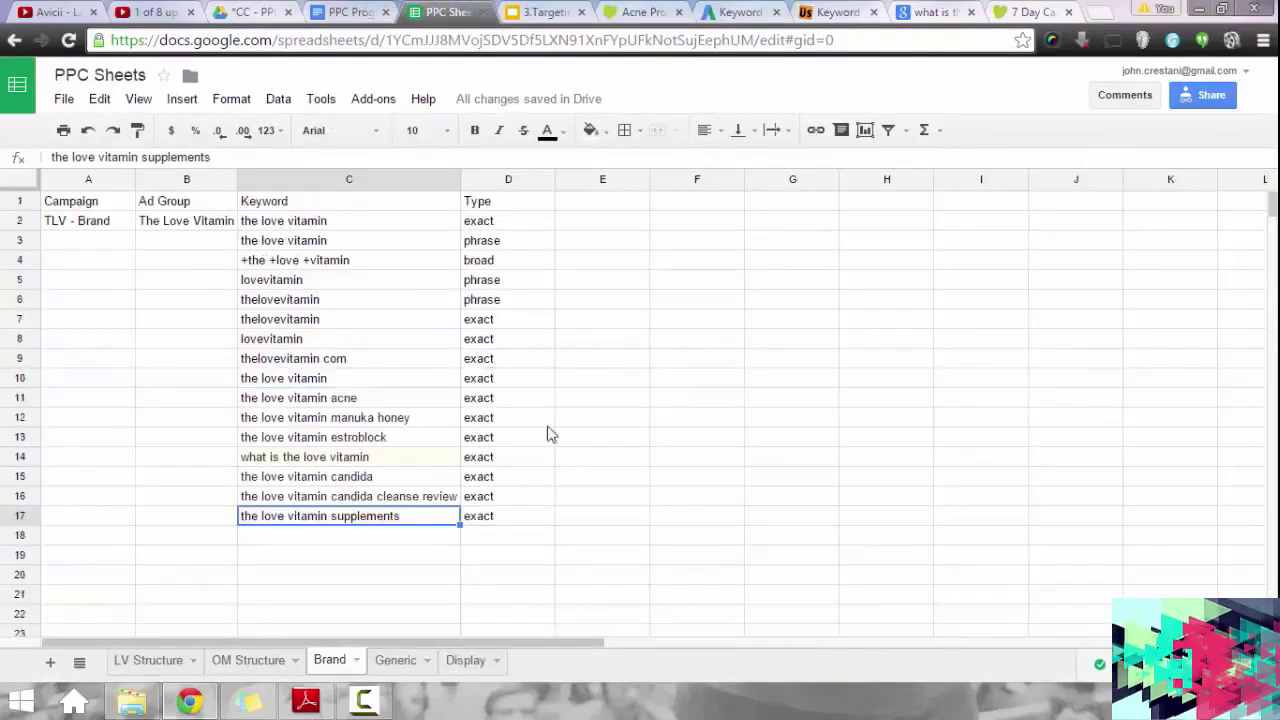
On the Generic sheet, enter the headers "Campaign" in A1 and "Ad Group" in B1.
left_click(410, 670)
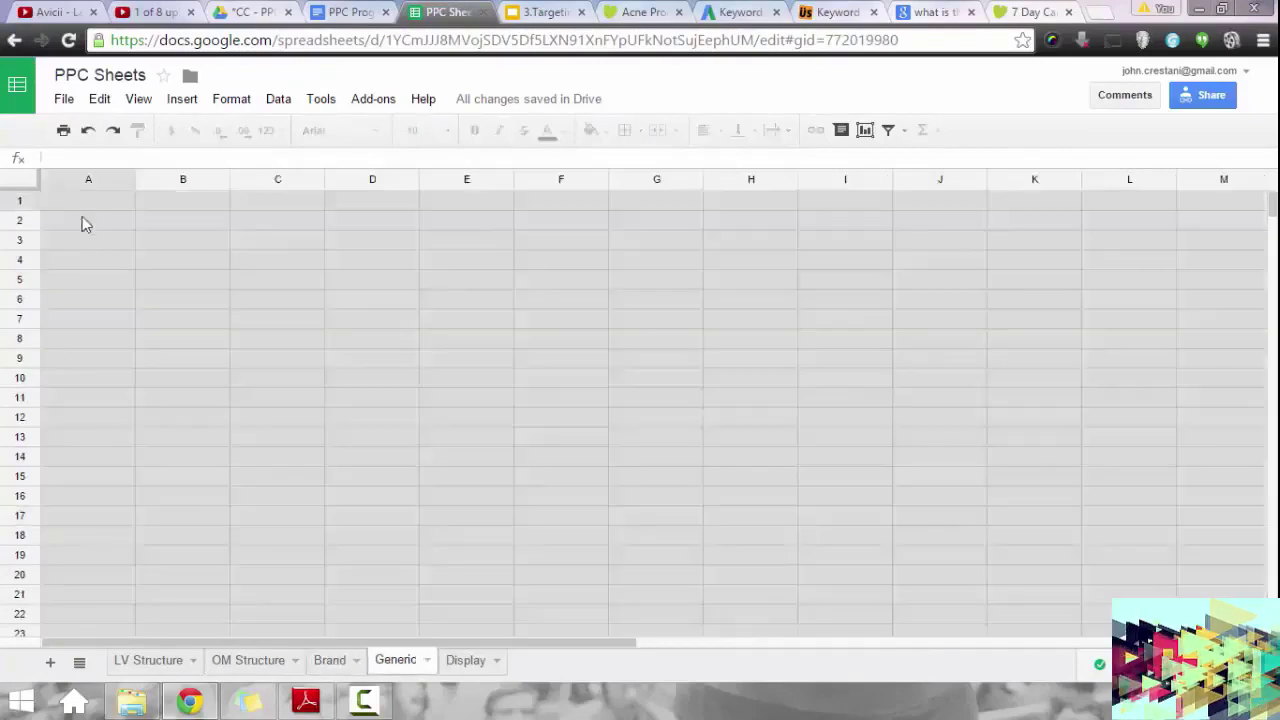
type("C")
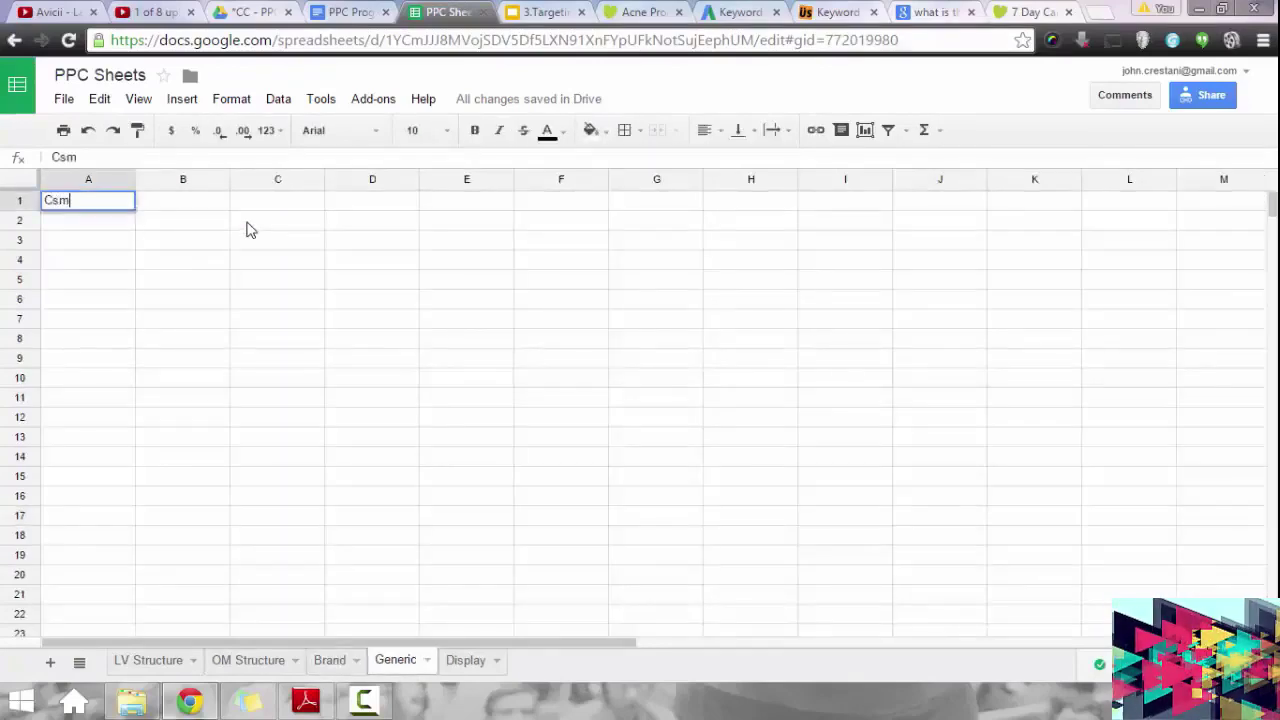
type("ampaign")
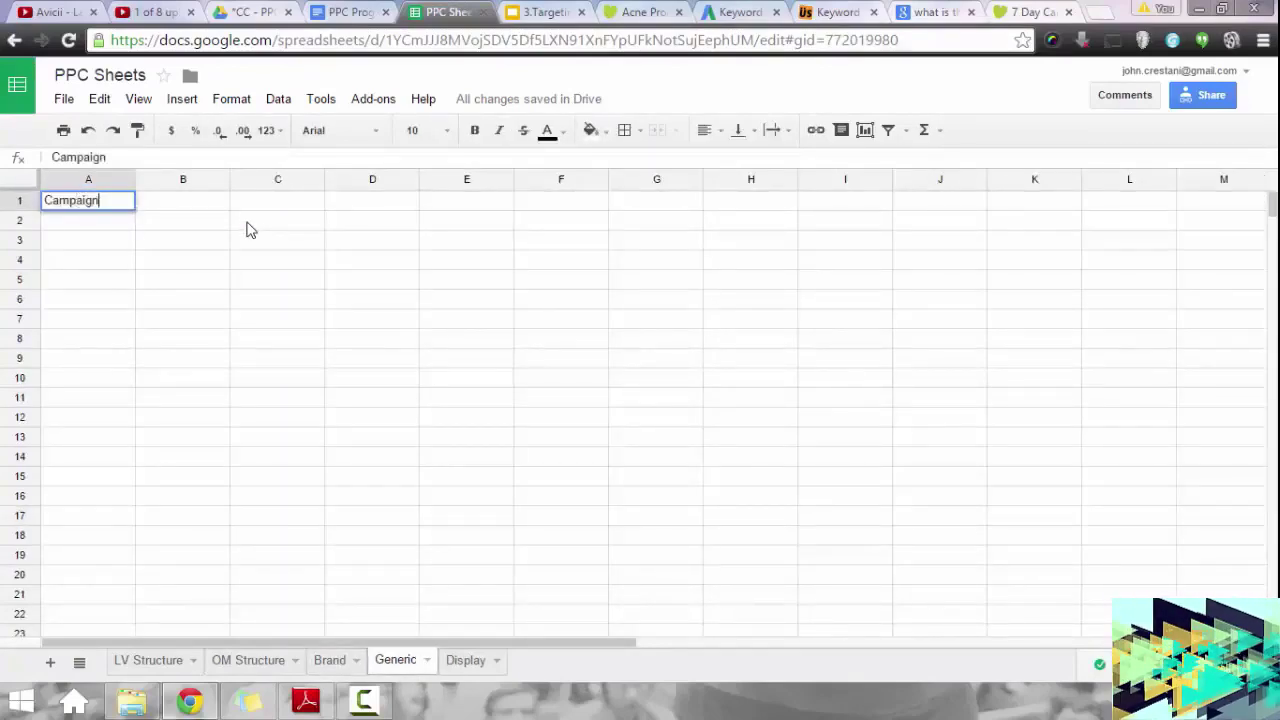
key("Tab")
type("A")
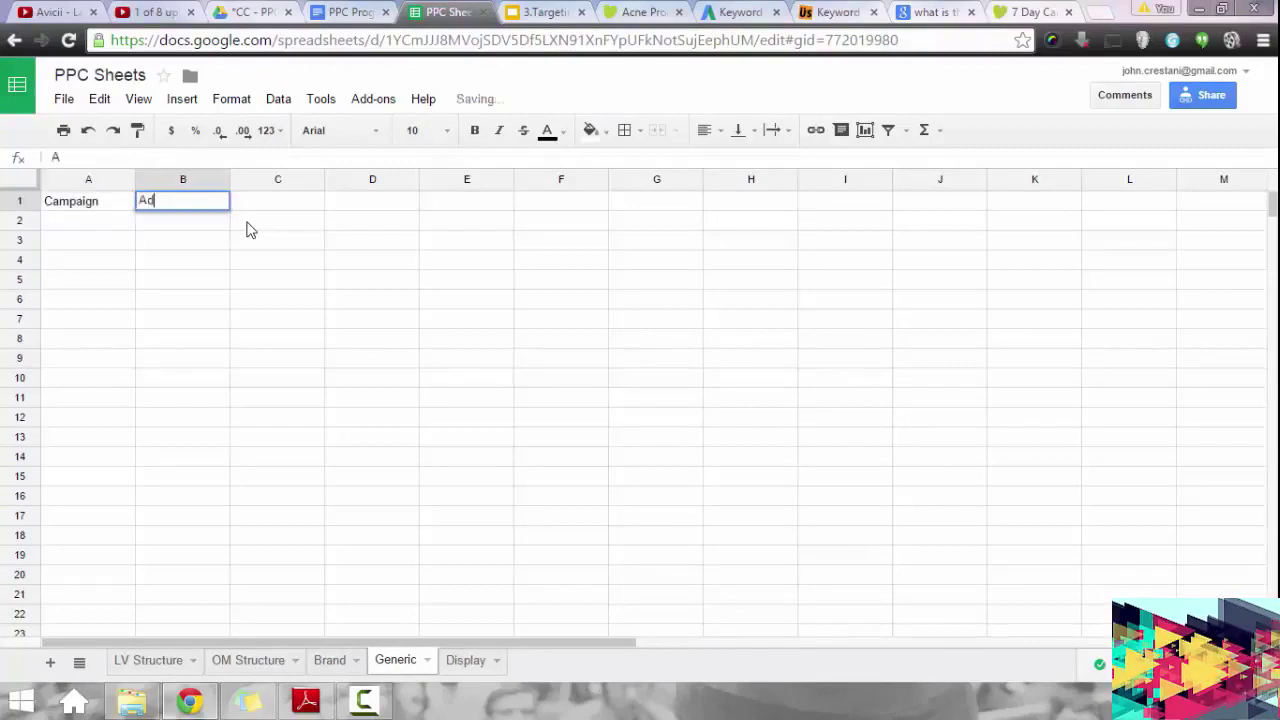
type("d Group")
key("Tab")
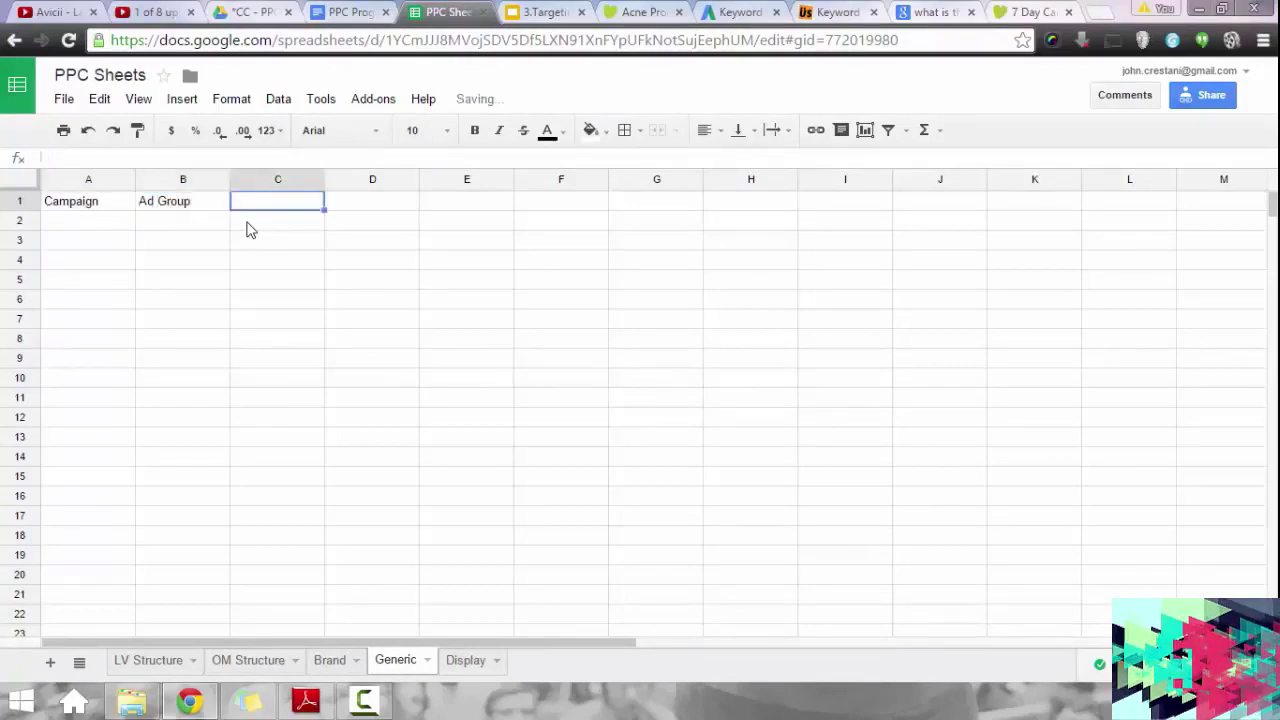
Add the headers "Keyword" in C1 and "Type" in D1 of the Generic sheet.
type("Kew")
type("wor")
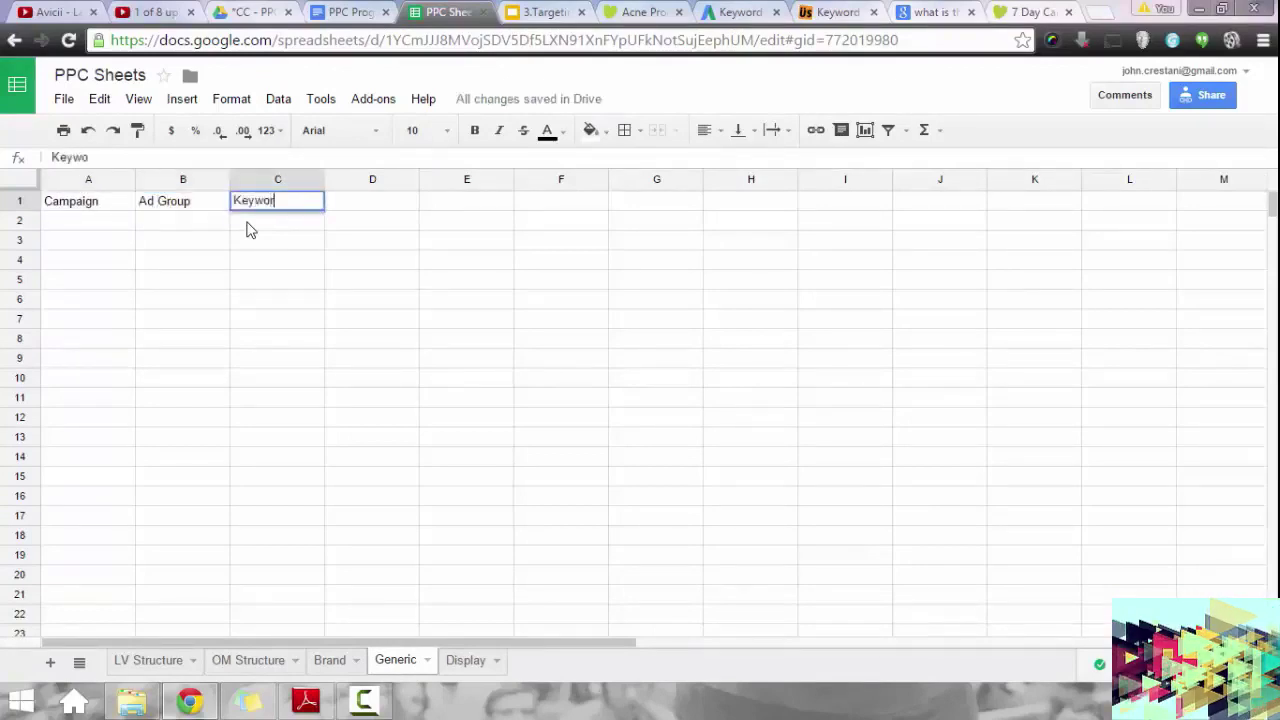
type("d")
key("Tab")
type("Typ")
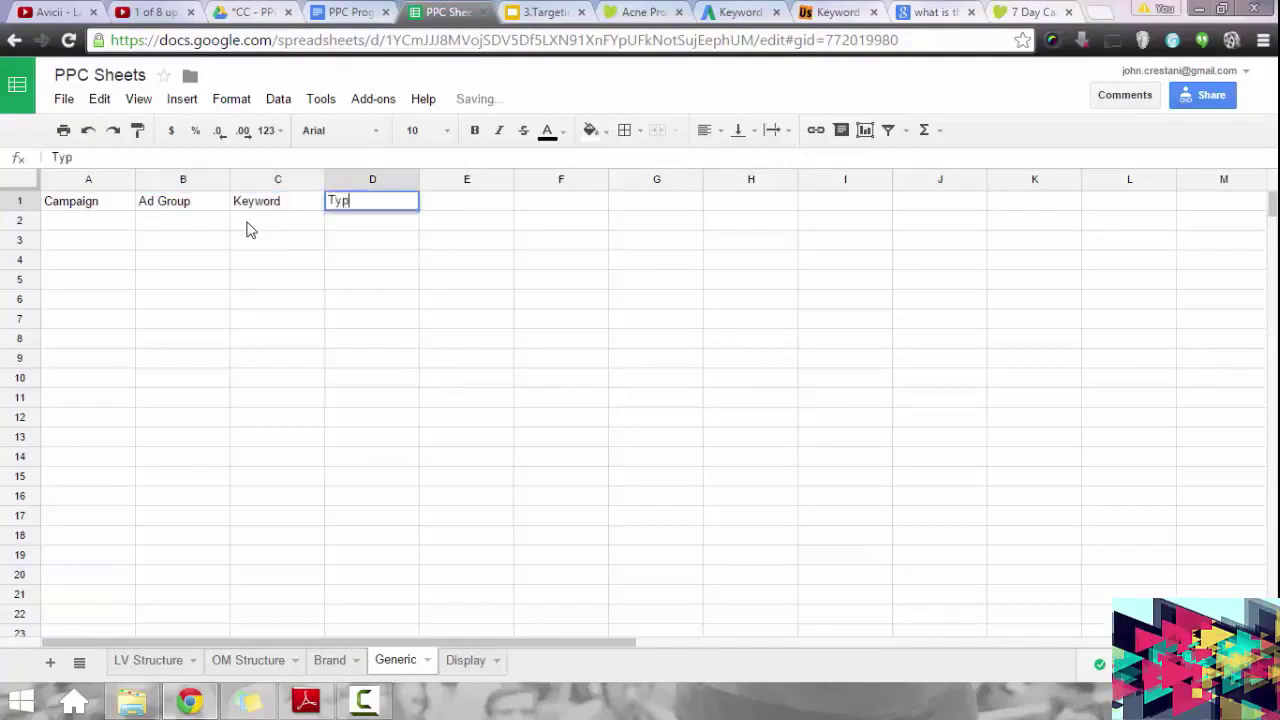
type("e")
key("Tab")
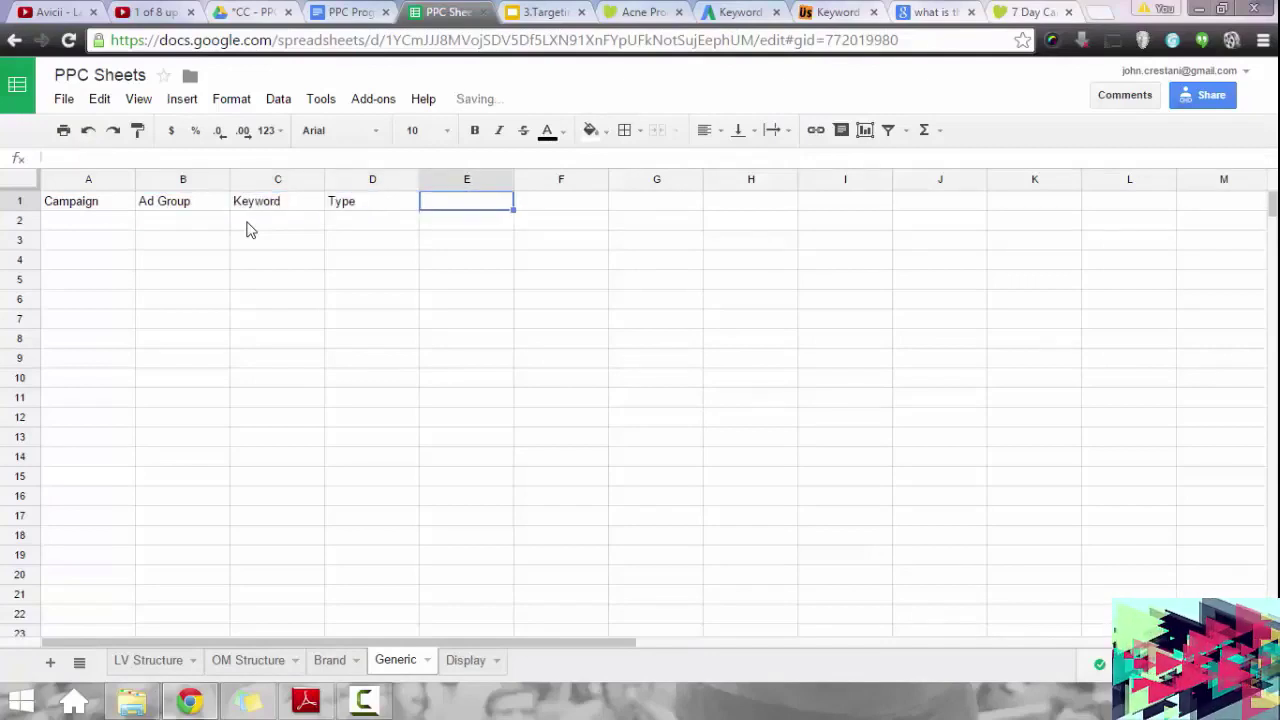
Try out the quoted and bracketed match-type notation for "lovevitamin" in F4 of the Brand sheet, and clear the cell.
left_click(332, 665)
left_click(630, 248)
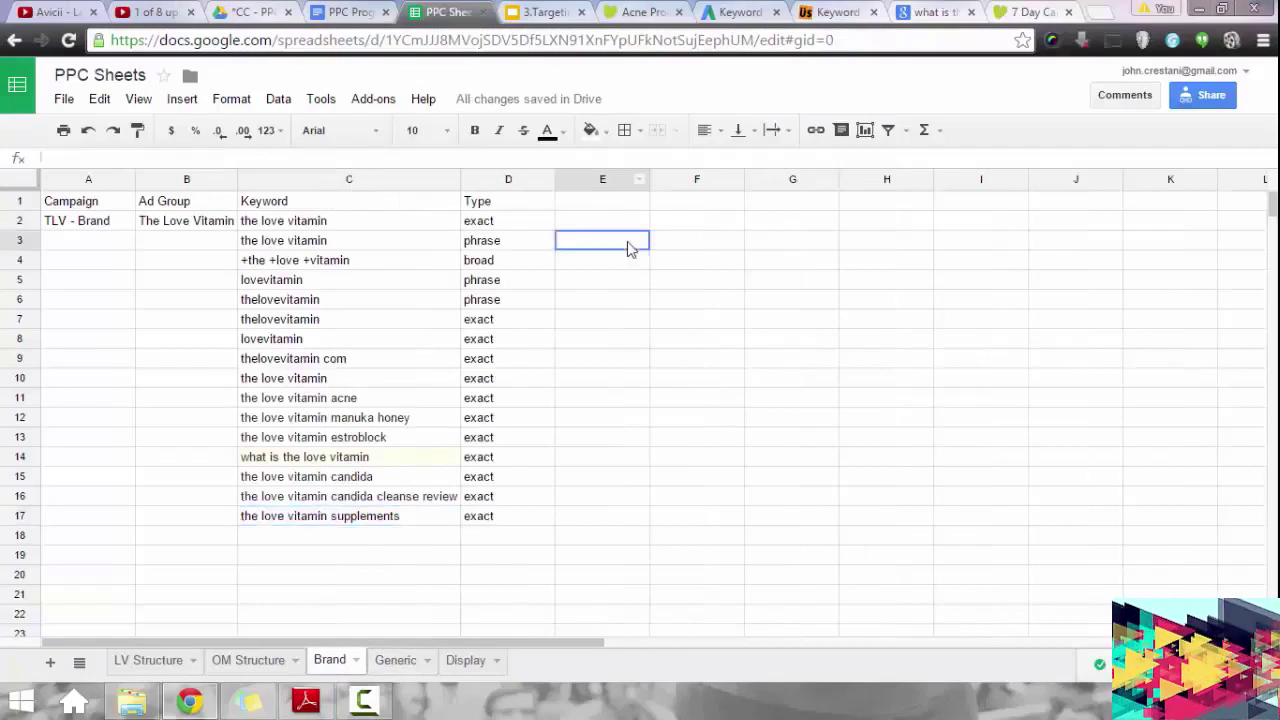
left_click(688, 262)
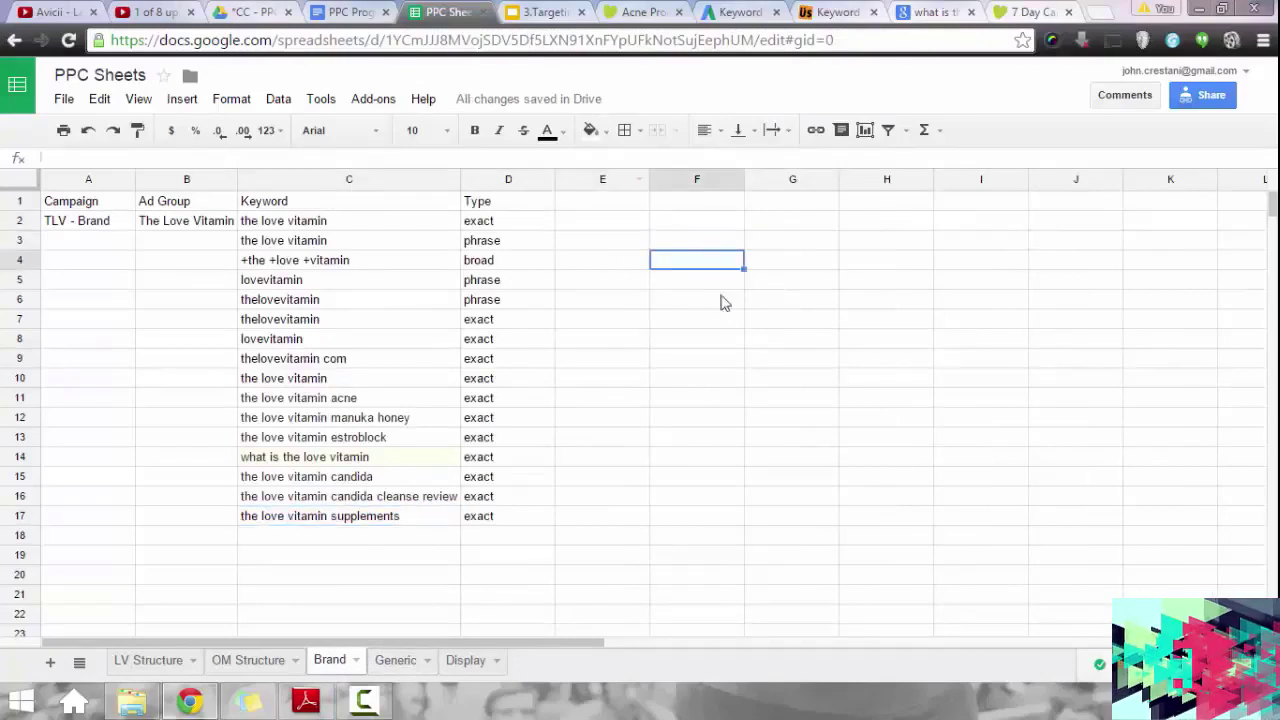
type("\"lovevitamin")
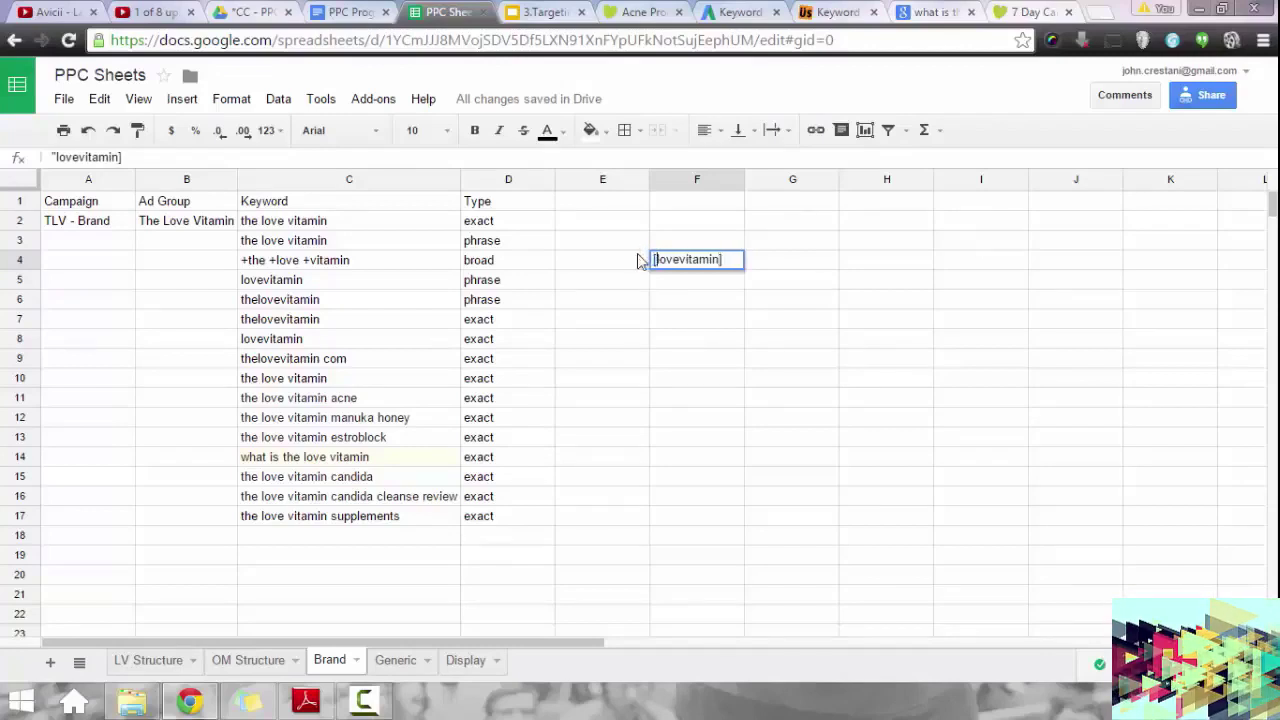
type("[")
key("ctrl+a")
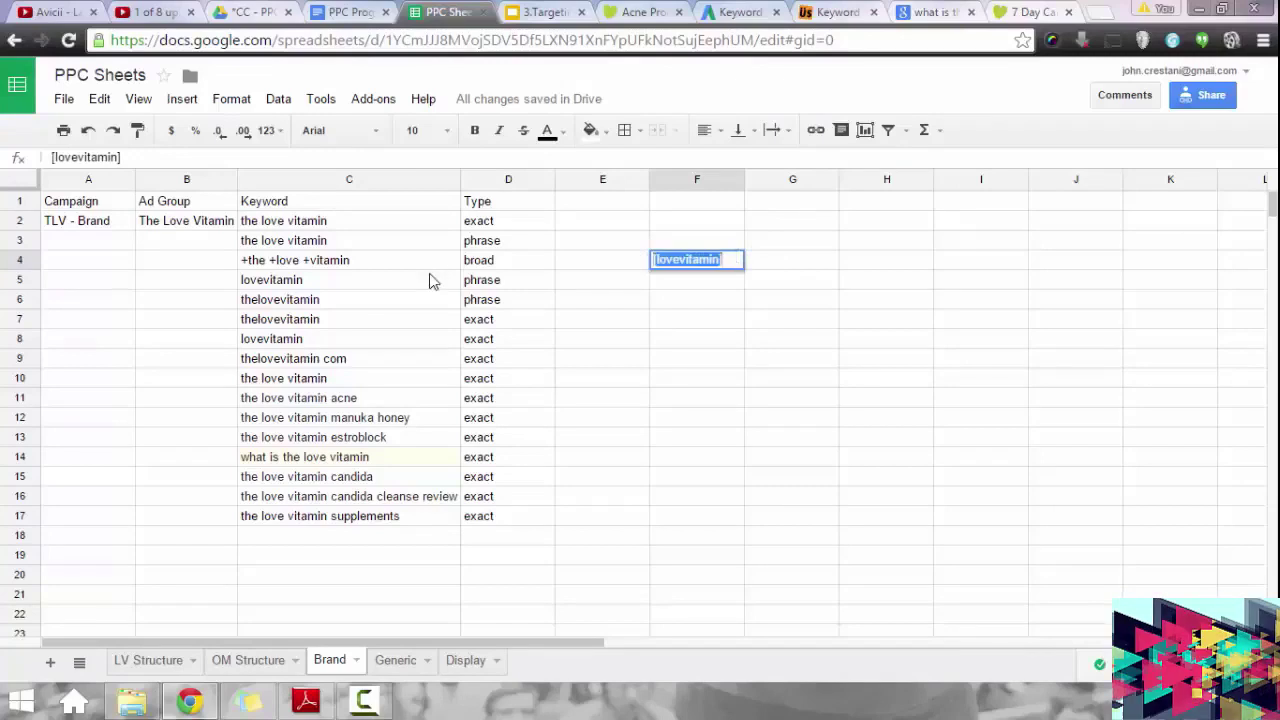
key("ctrl+x")
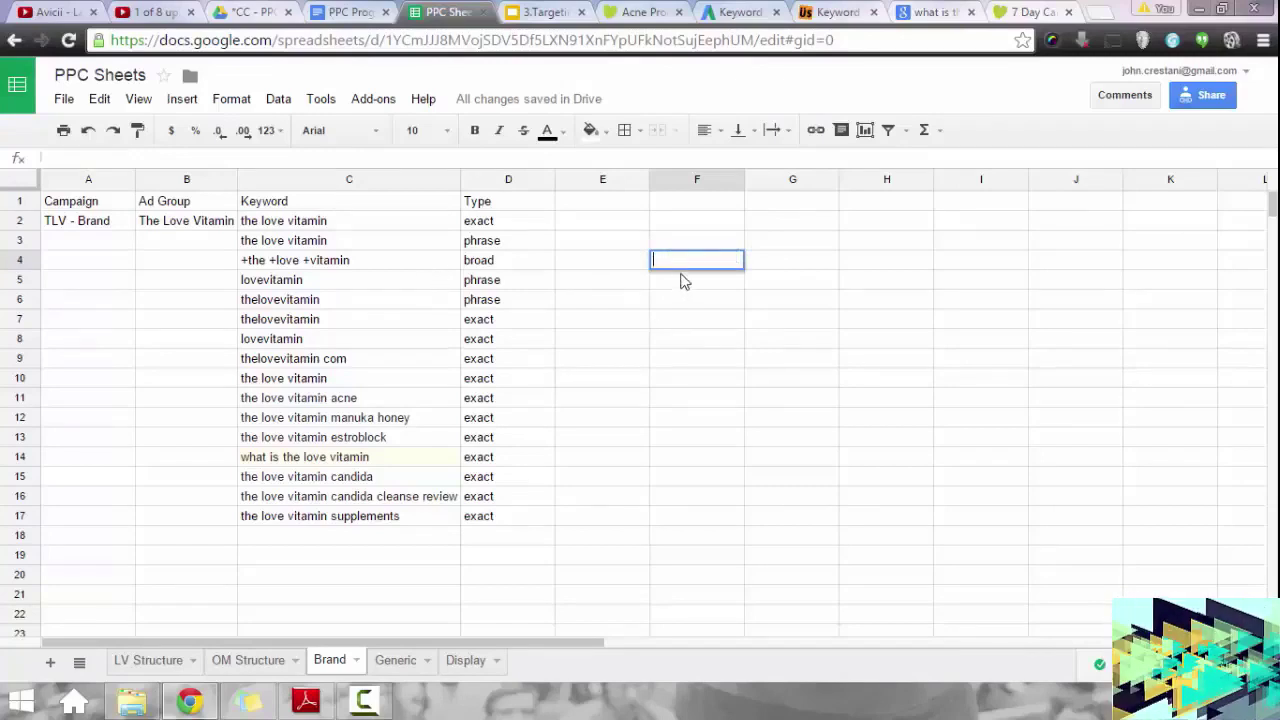
left_click(724, 226)
left_click(677, 243)
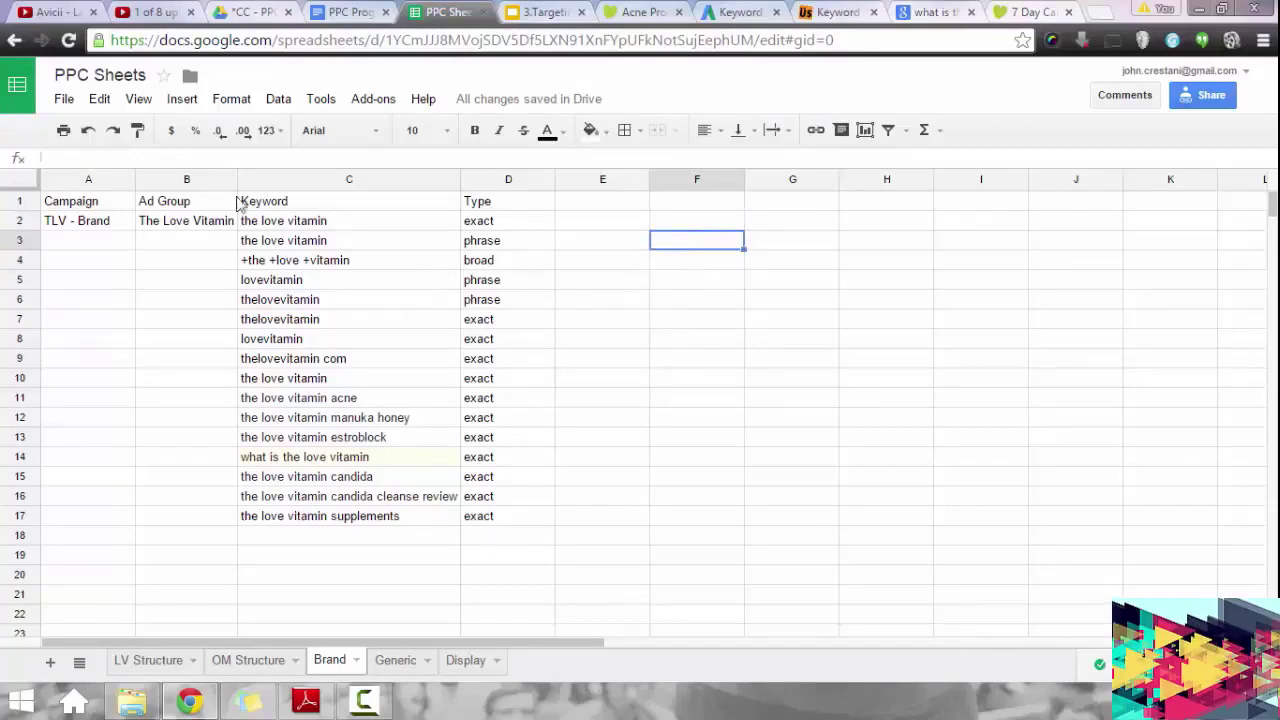
left_click_drag(257, 206, 500, 526)
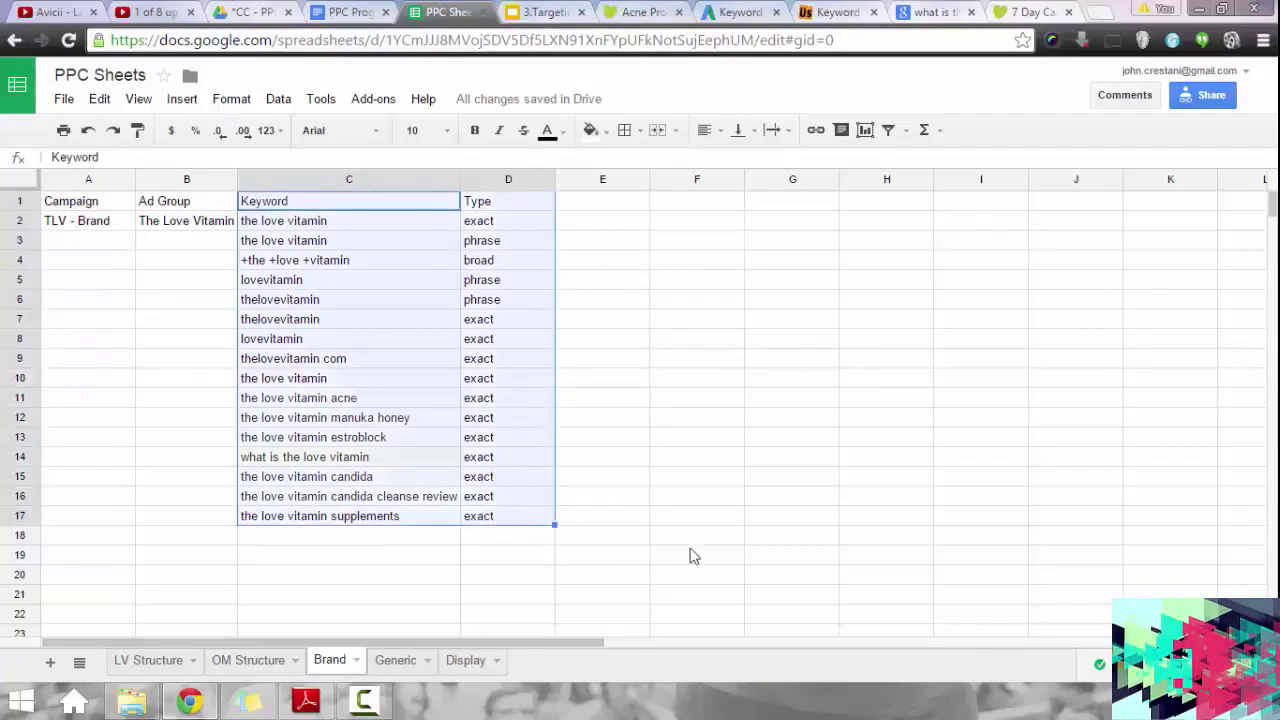
left_click(694, 556)
left_click_drag(263, 201, 490, 522)
left_click(481, 516)
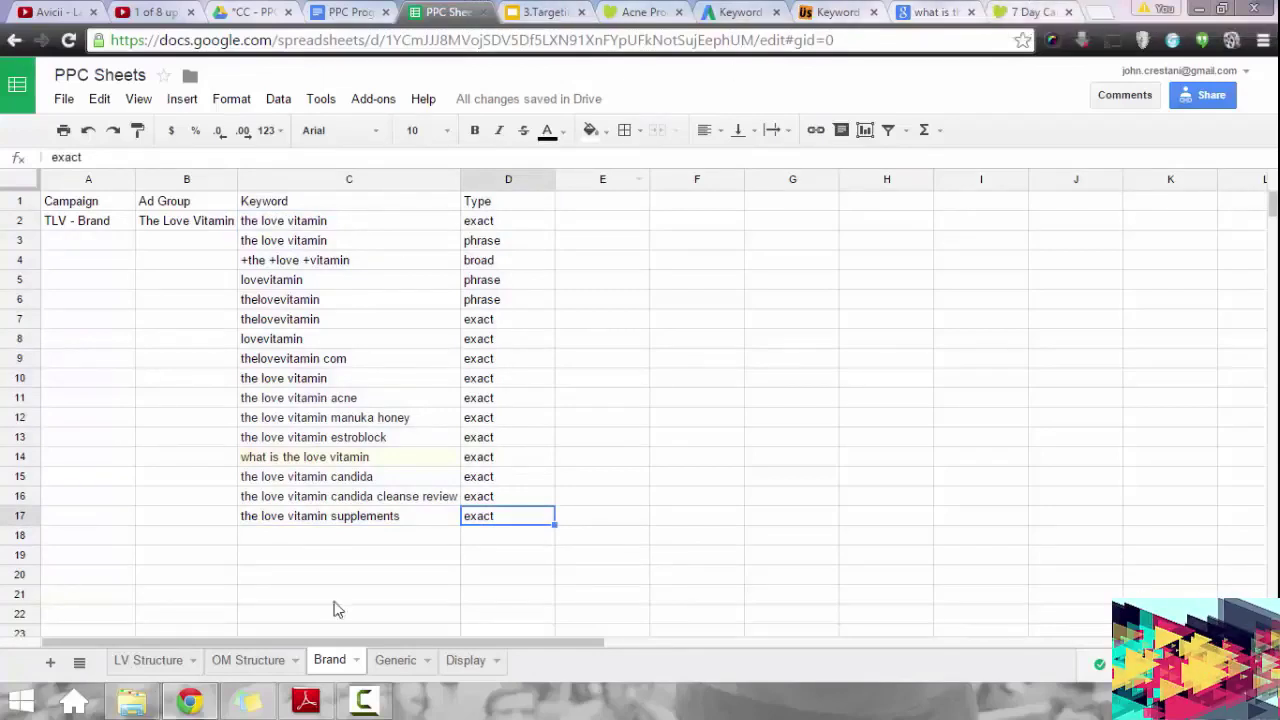
Copy the Generic campaign's ad group list from B9:B27 of the LV Structure sheet, "acne scar treatment" through "acne medicine".
left_click(411, 658)
left_click(100, 231)
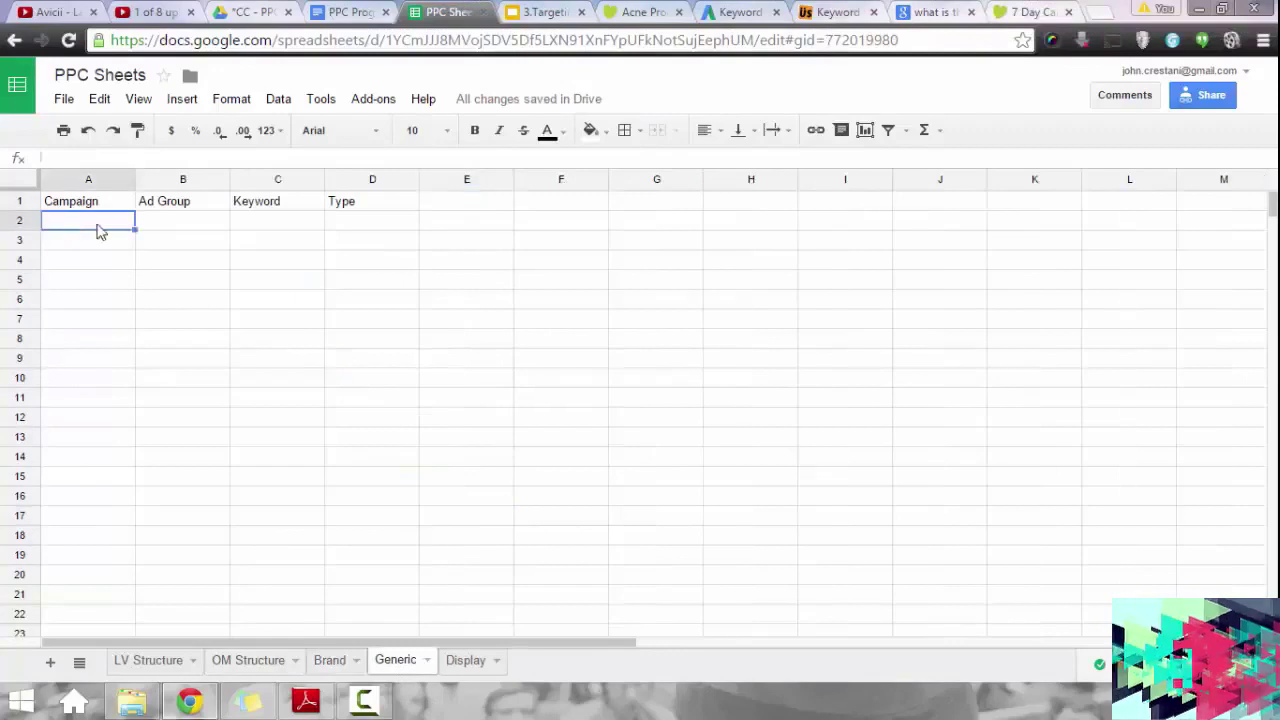
left_click(160, 661)
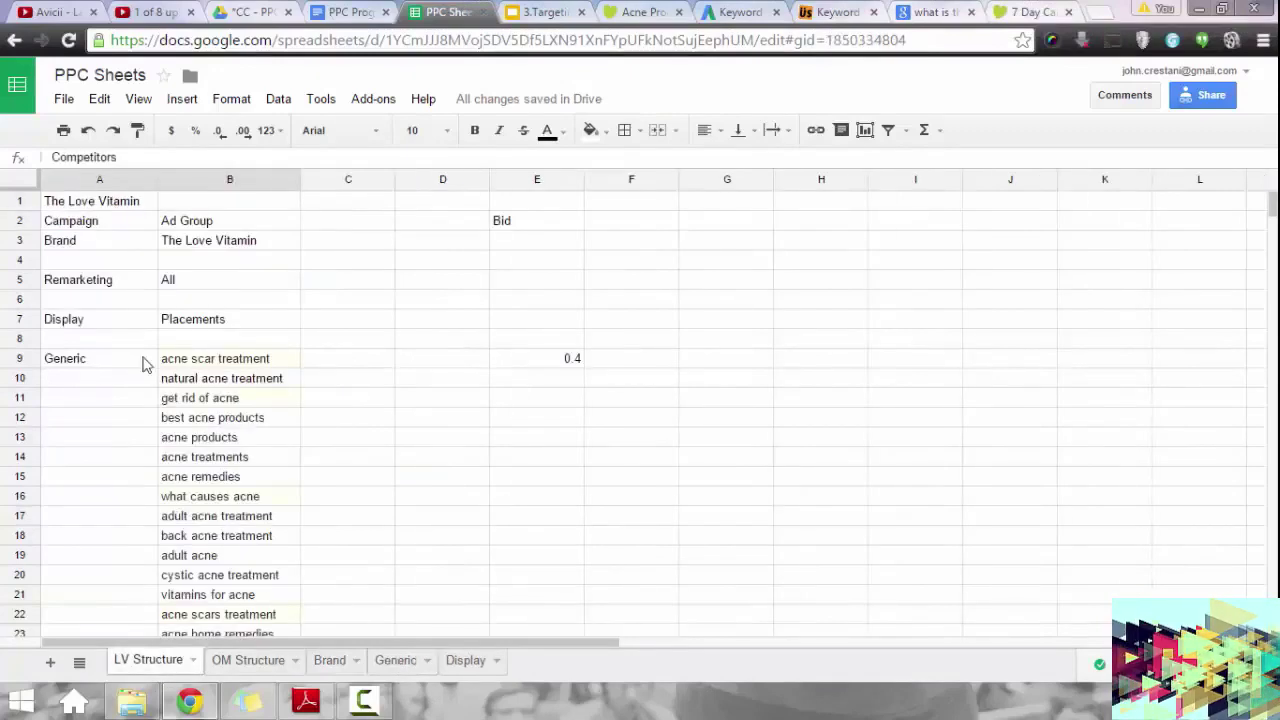
scroll(208, 366, "down", 1)
left_click_drag(208, 300, 225, 368)
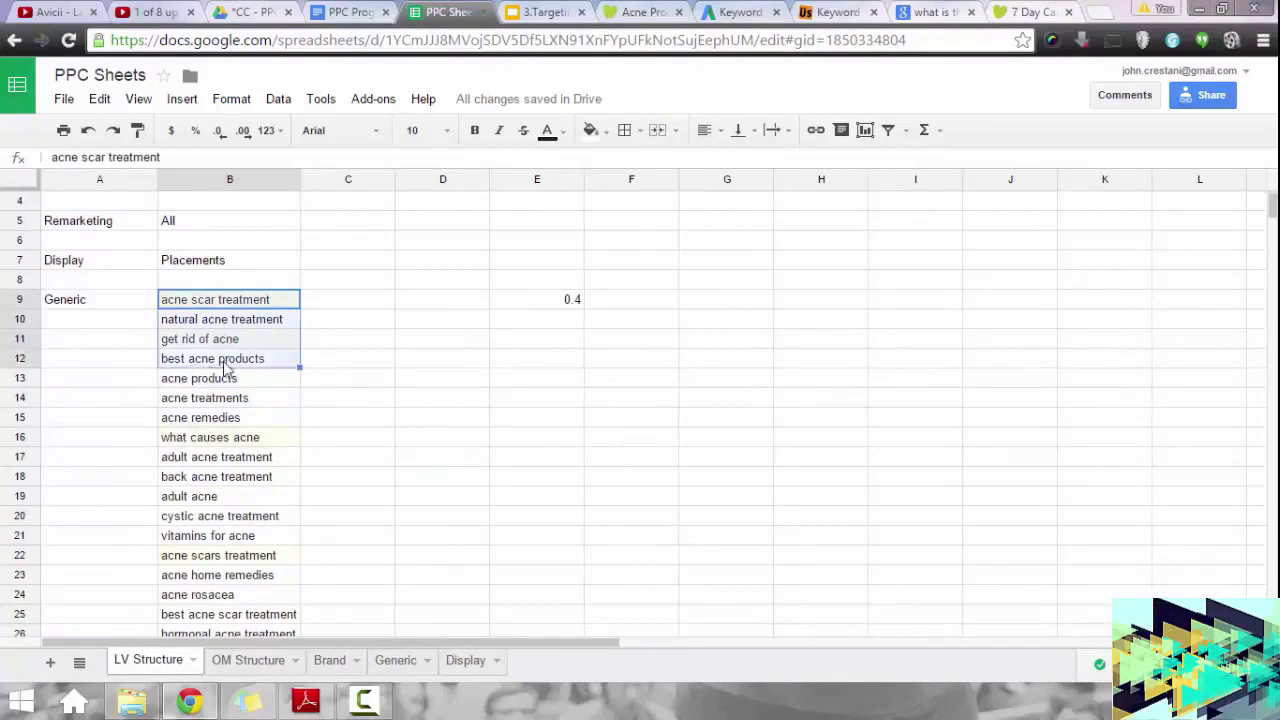
left_click(125, 378)
left_click_drag(229, 299, 205, 367)
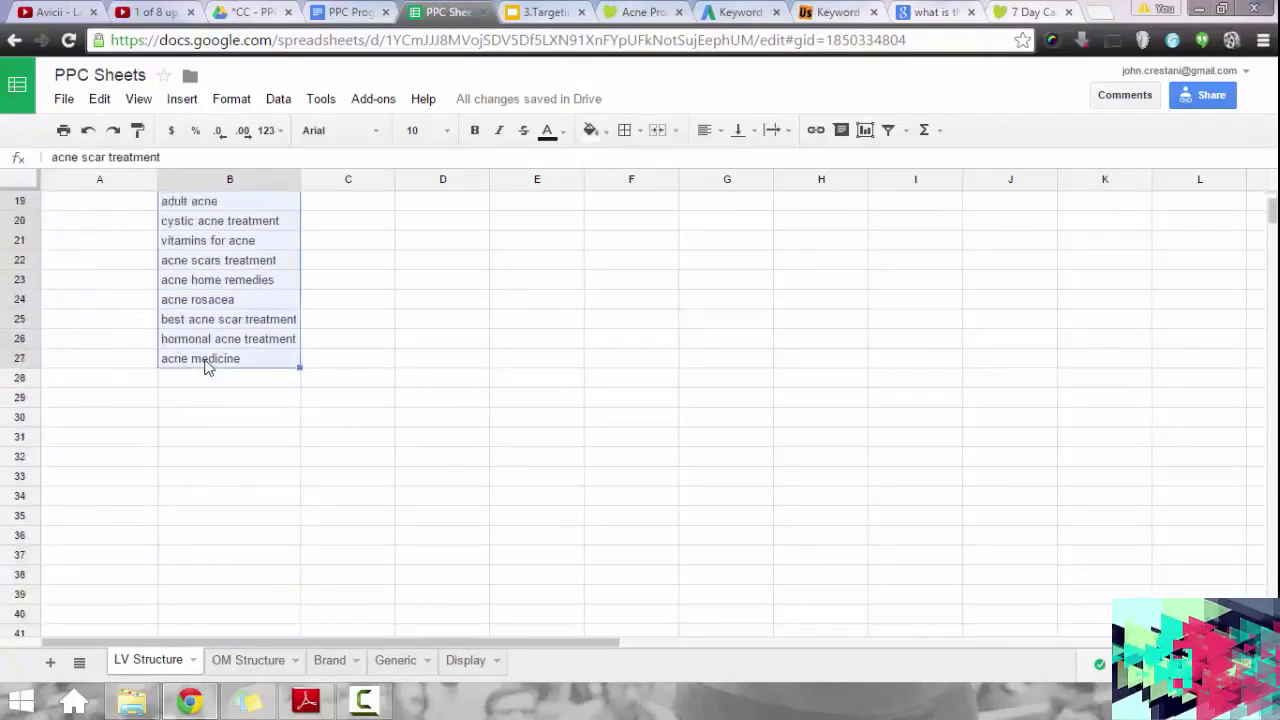
key("ctrl+c")
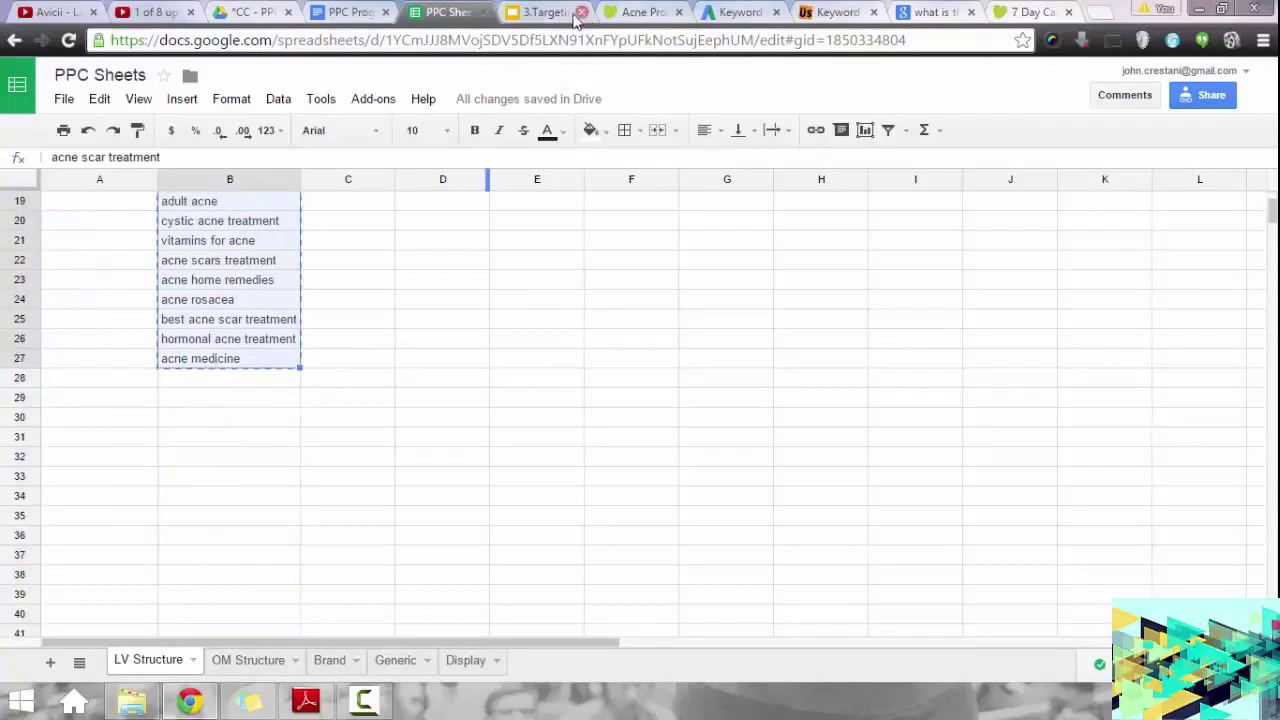
Move the OM Structure sheet to the end of the sheet order, after Display, and return to the Generic sheet.
left_click(392, 663)
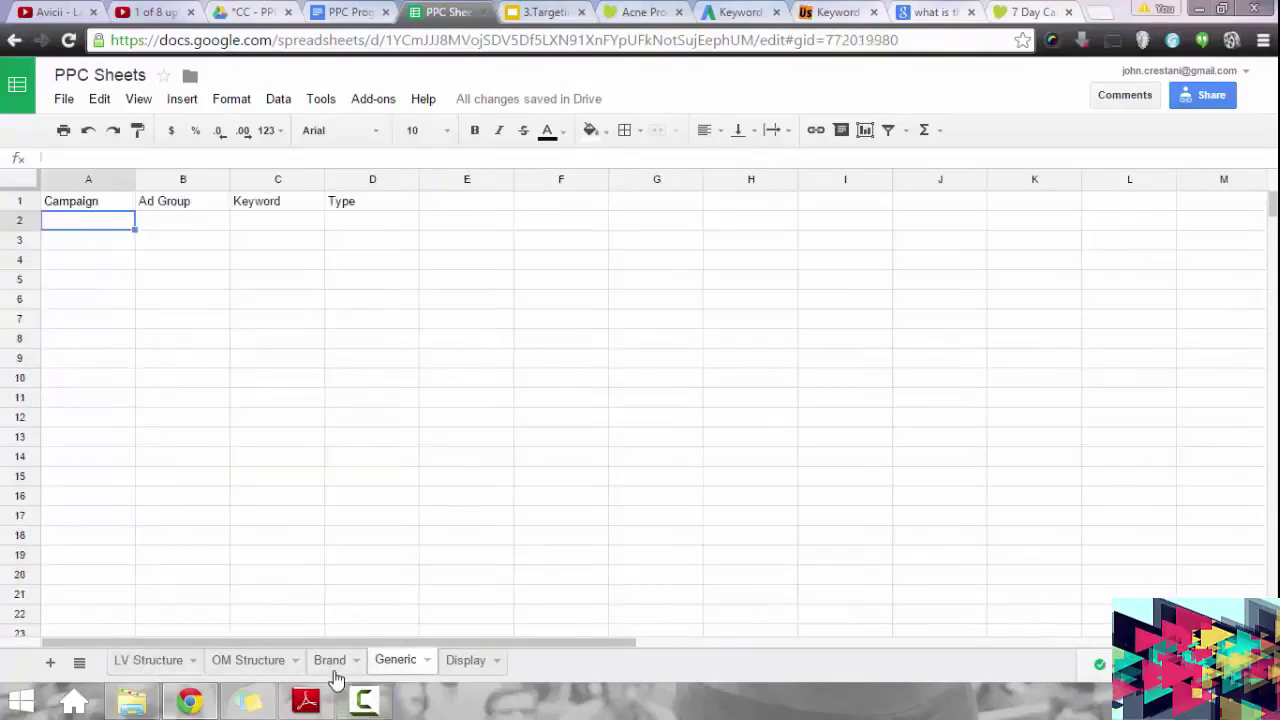
left_click_drag(248, 660, 486, 669)
left_click(294, 663)
Paste the copied ad group list into the Ad Group column of the Generic sheet, starting at B12.
left_click(238, 223)
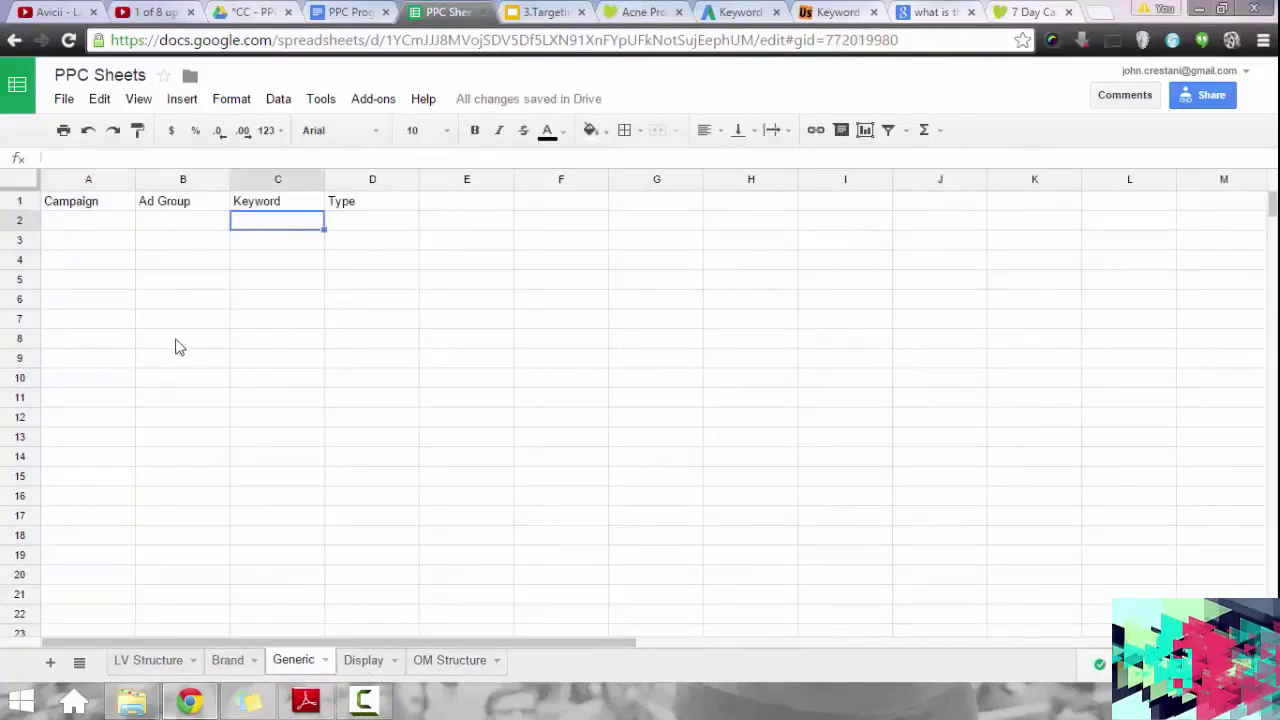
left_click(182, 419)
key("ctrl+v")
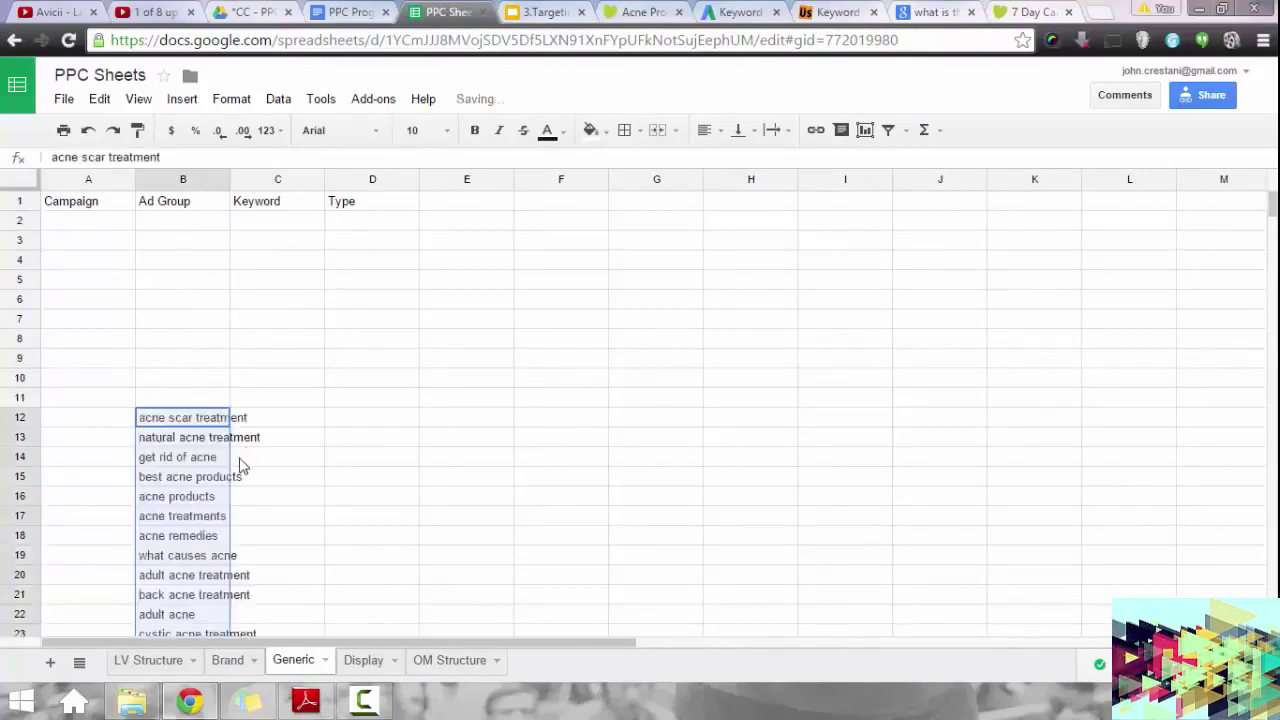
scroll(240, 465, "down", 3)
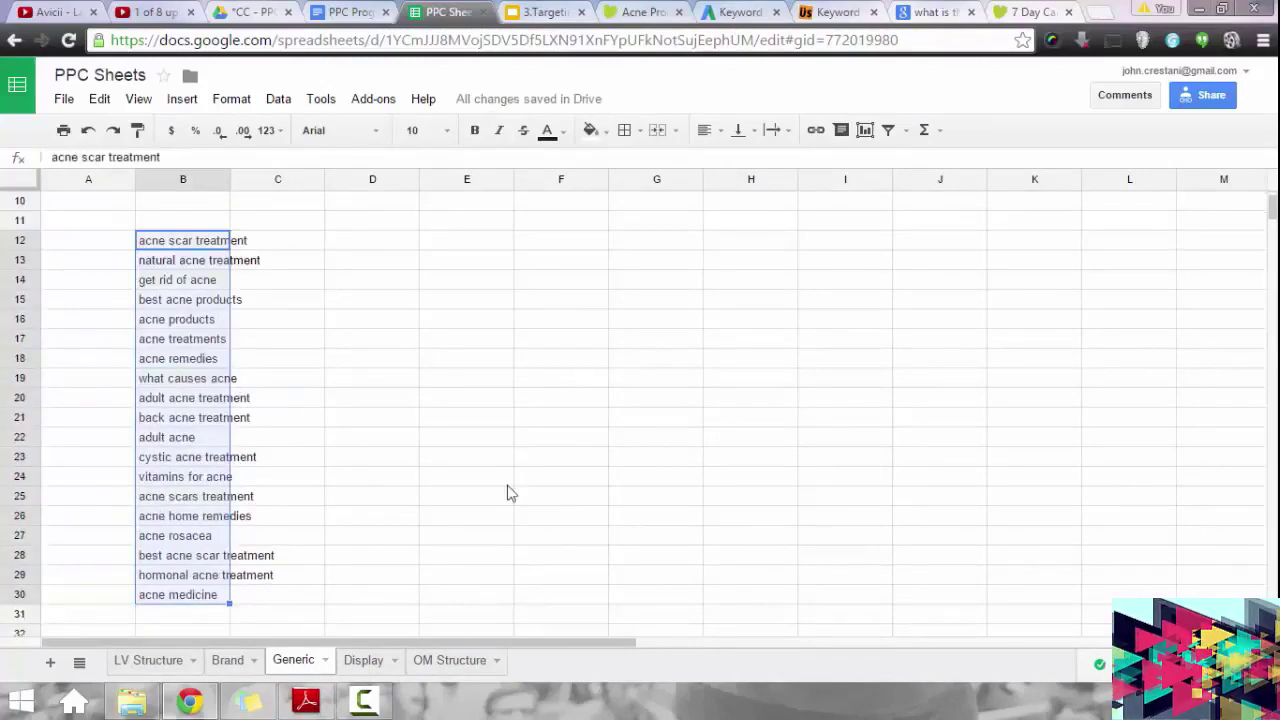
left_click(335, 305)
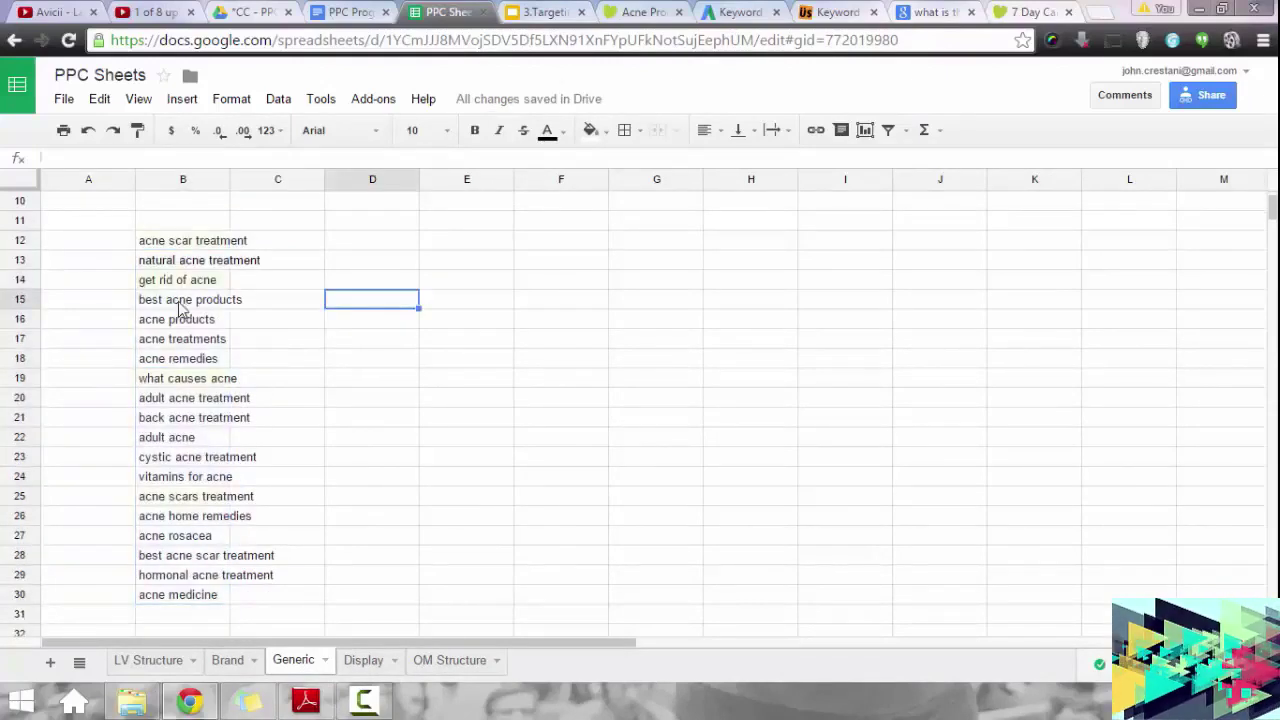
Copy the keyword "adult acne" from B22 into D11 of the Generic sheet.
left_click(213, 442)
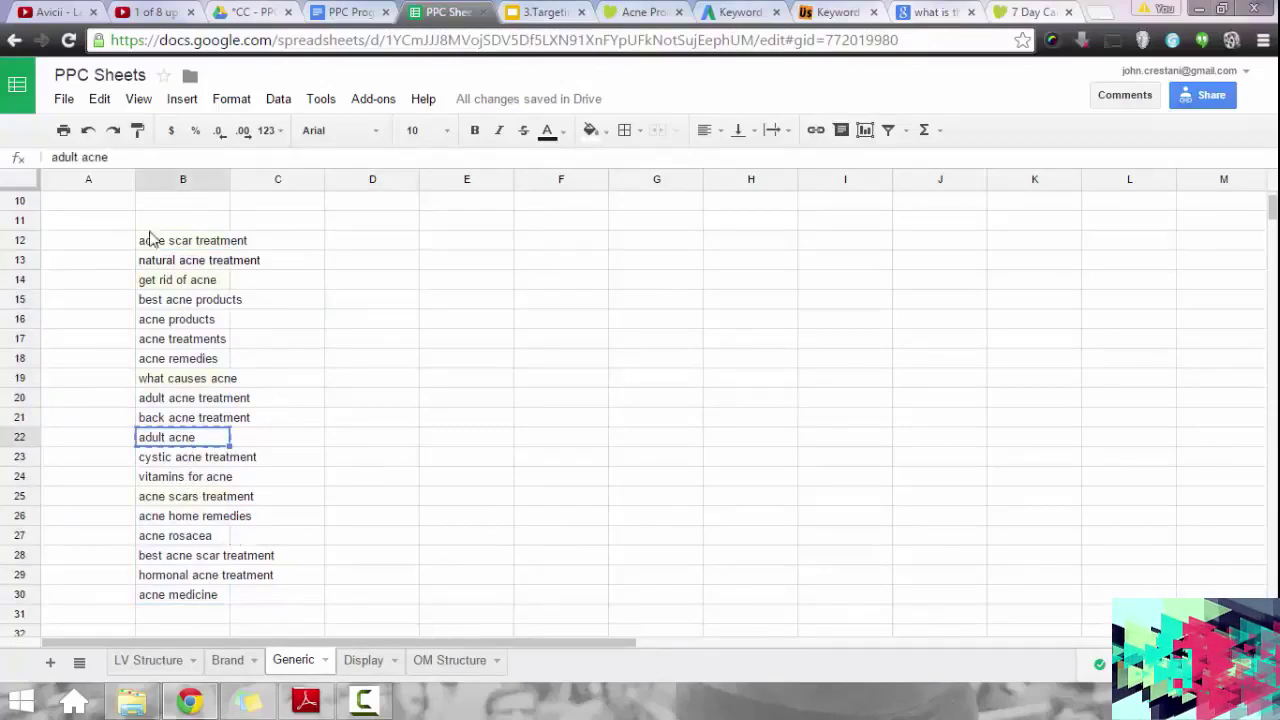
key("ctrl+c")
left_click(376, 222)
key("ctrl+v")
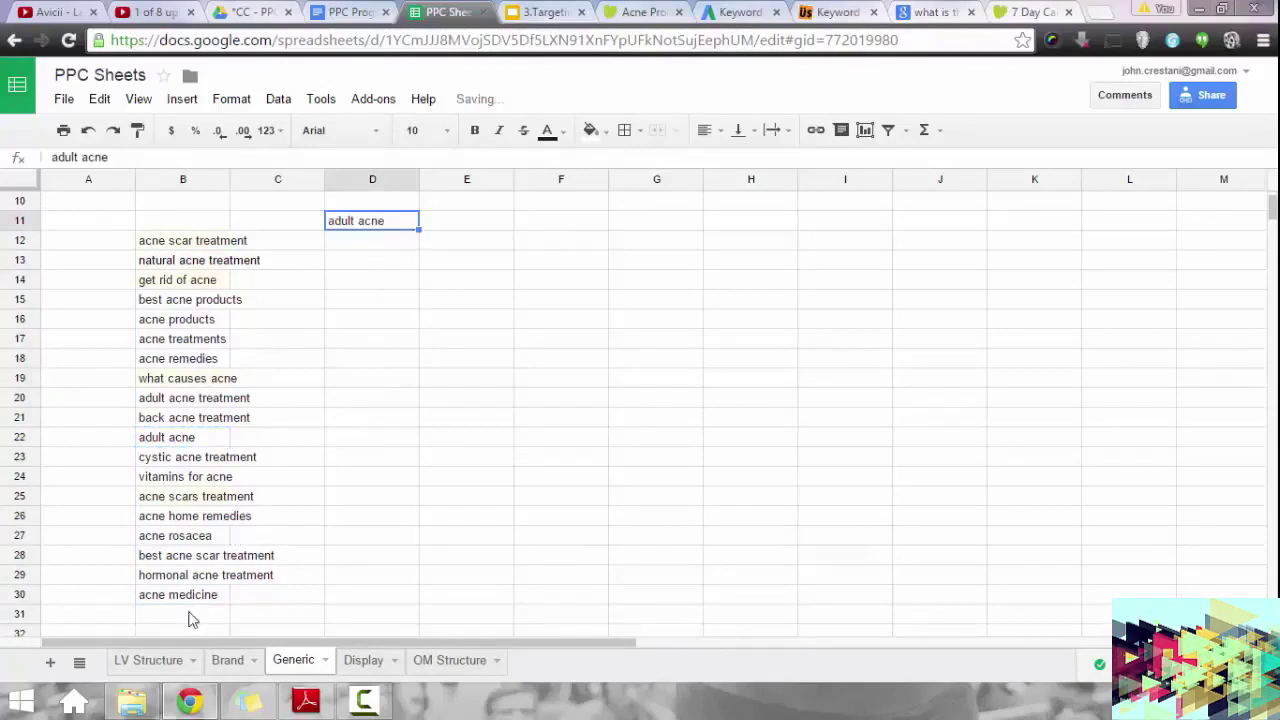
Move the keyword "hormonal acne treatment" from B29 to D12 of the Generic sheet.
left_click(198, 600)
left_click(208, 581)
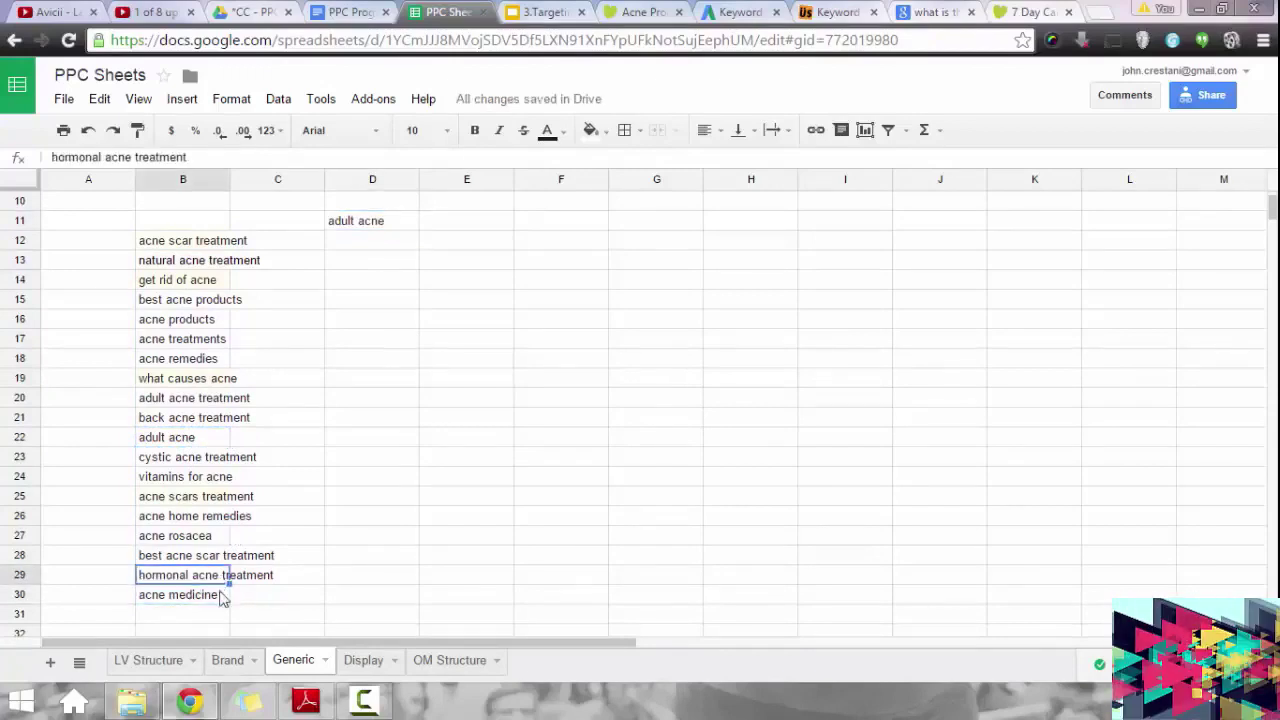
key("ctrl+x")
left_click(362, 243)
key("ctrl+v")
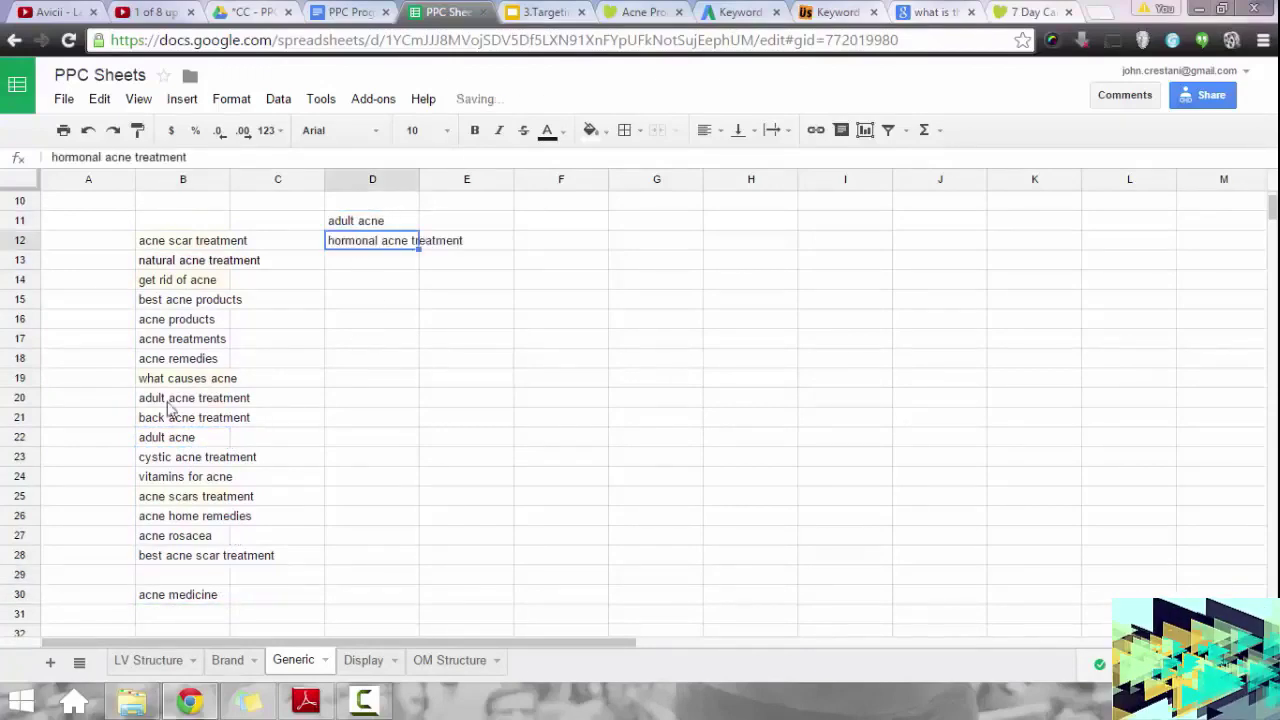
Delete the duplicate "adult acne" entry from B22.
left_click(163, 440)
key("Delete")
left_click(343, 449)
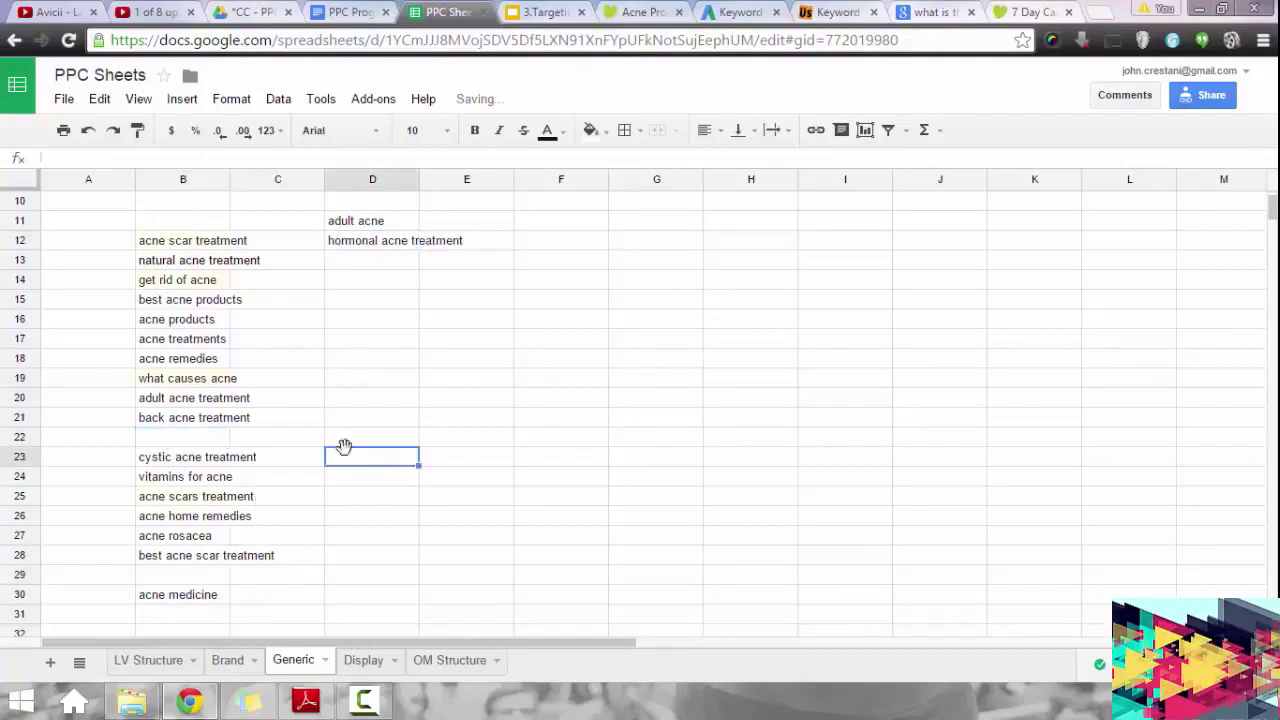
Move the keyword "acne remedies" from B18 to D13, below "hormonal acne treatment".
left_click(182, 345)
left_click(196, 368)
key("ctrl+x")
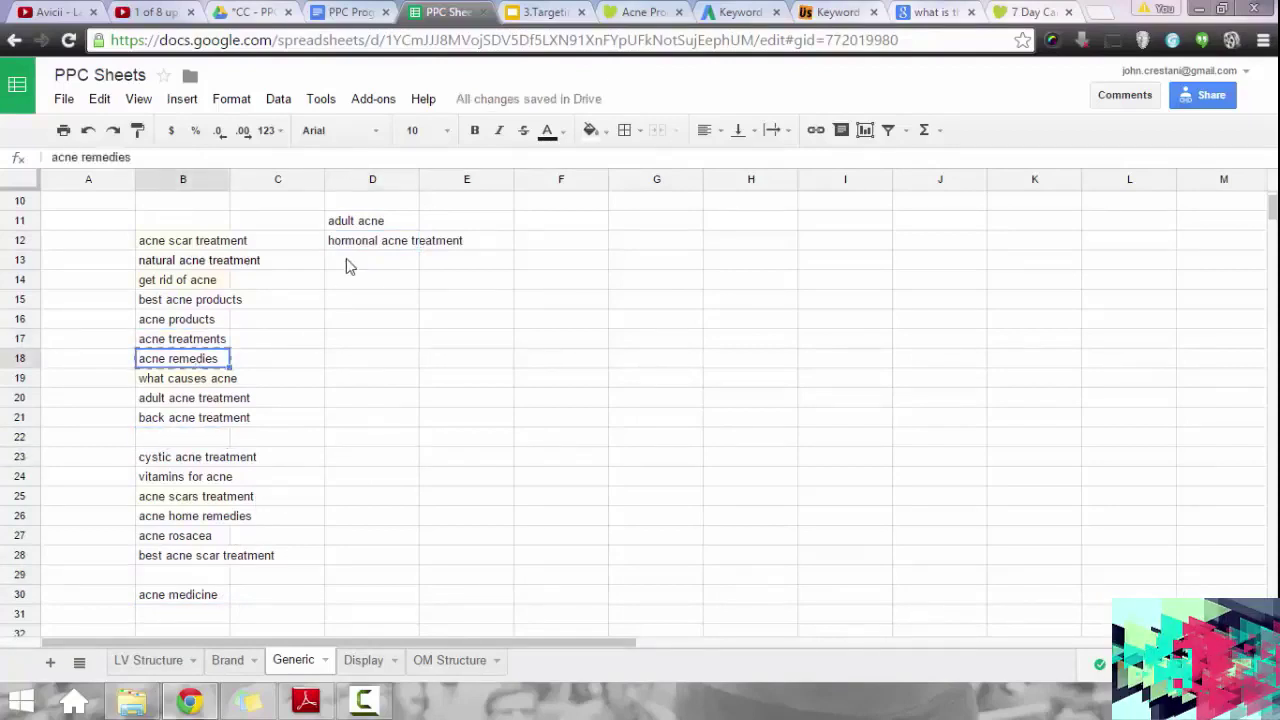
left_click(352, 262)
key("ctrl+v")
left_click(383, 386)
Move "get rid of acne" from B14 to D14 and clear the remaining keywords in B11:B30.
left_click(188, 285)
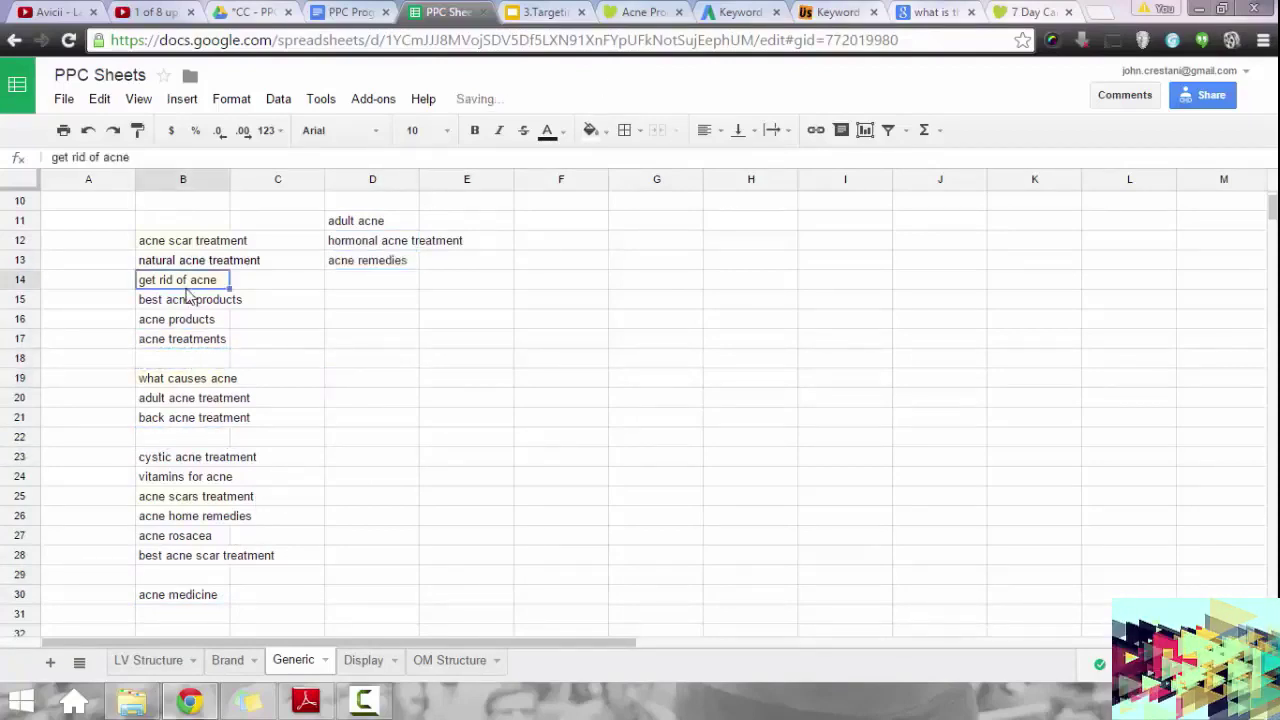
key("ctrl+x")
left_click(363, 283)
key("ctrl+v")
left_click(372, 417)
left_click_drag(183, 221, 186, 612)
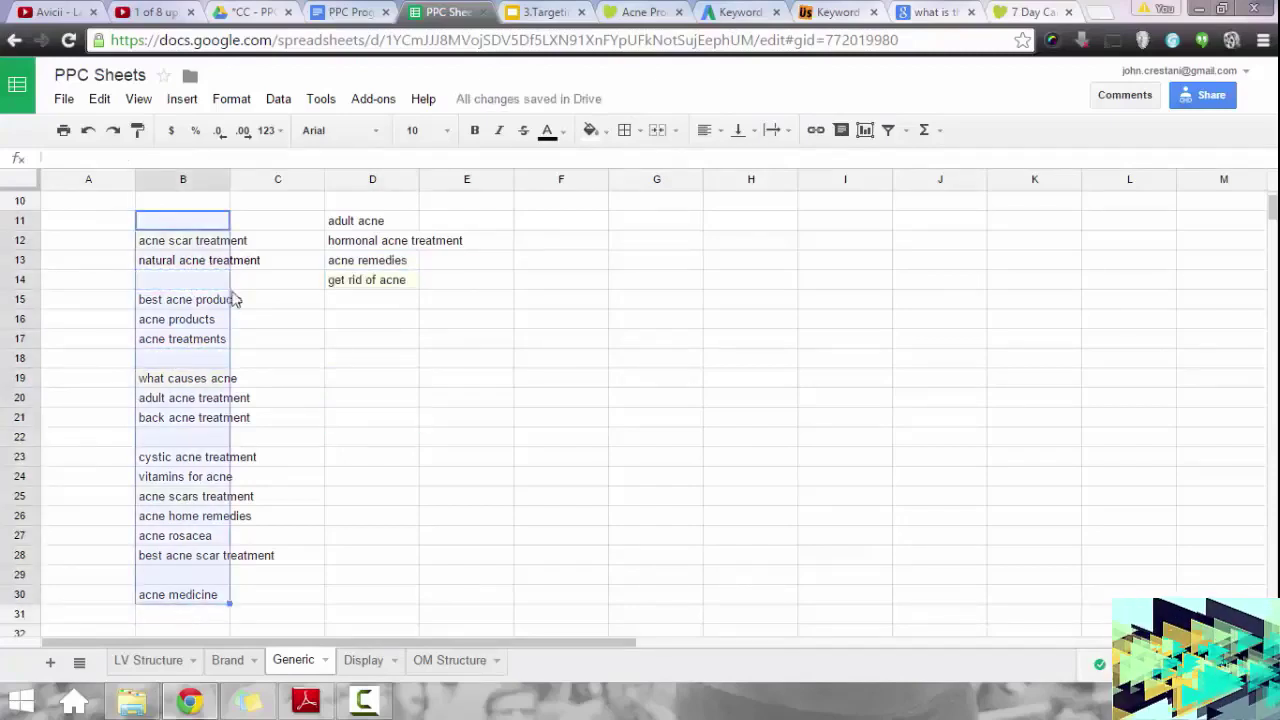
key("Delete")
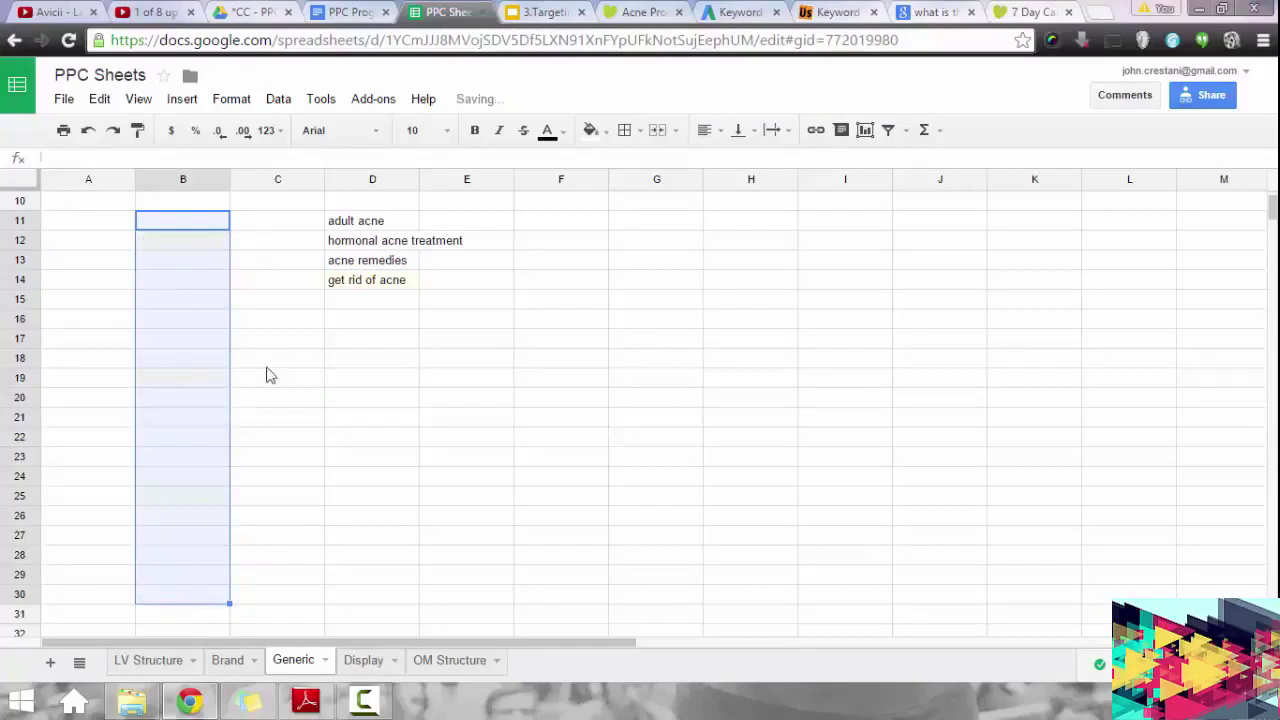
Extend the keyword in D11 to read "adult acne treatment".
scroll(300, 380, "up", 1)
left_click(378, 279)
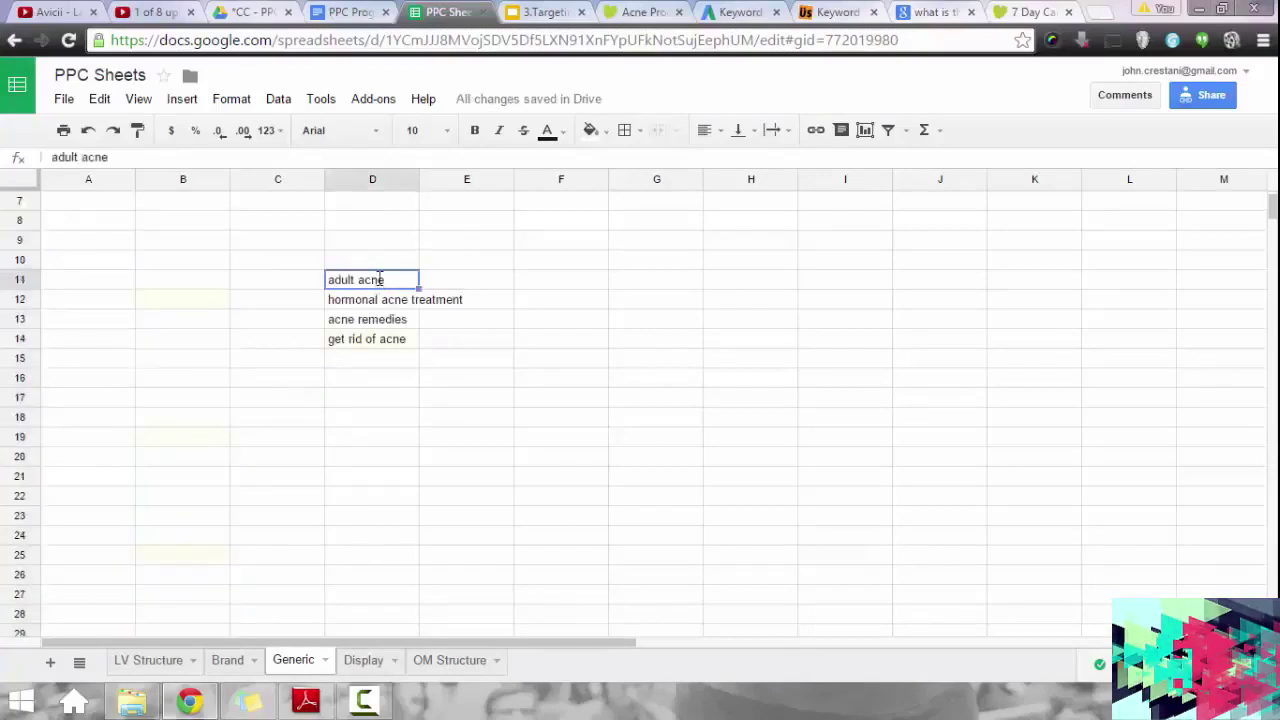
double_click(394, 279)
type("tre")
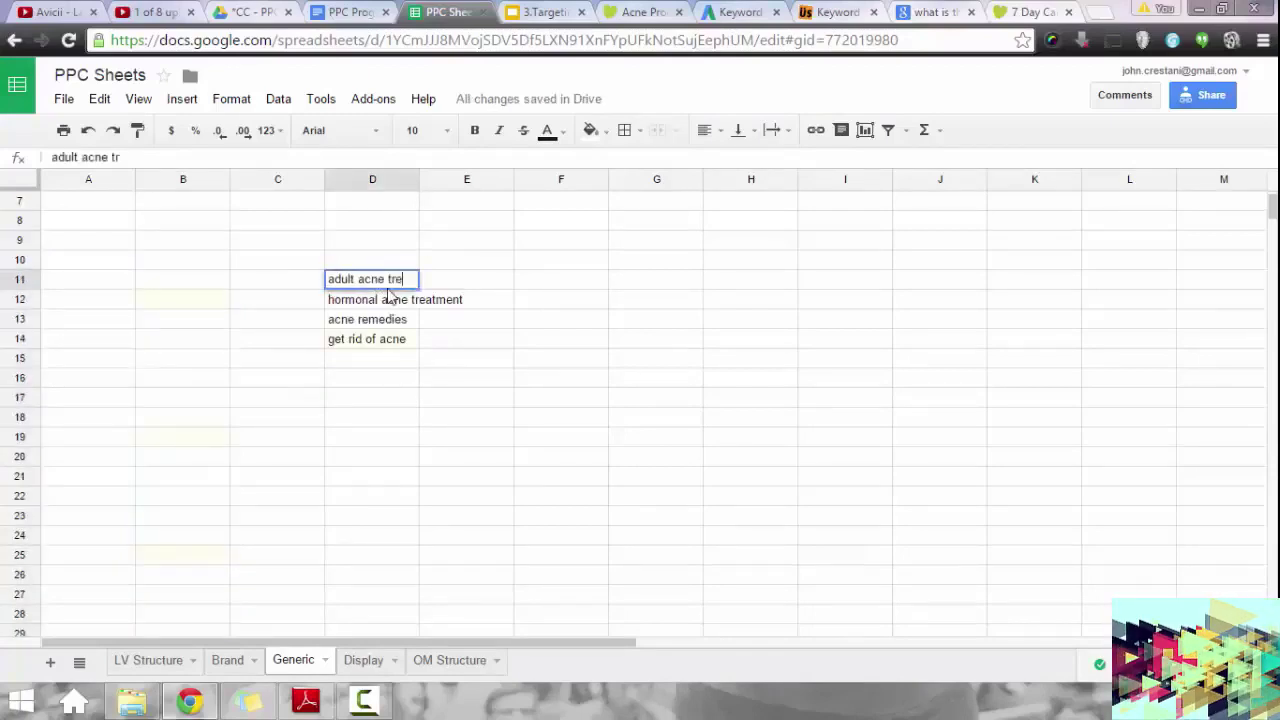
type("atment")
key("Return")
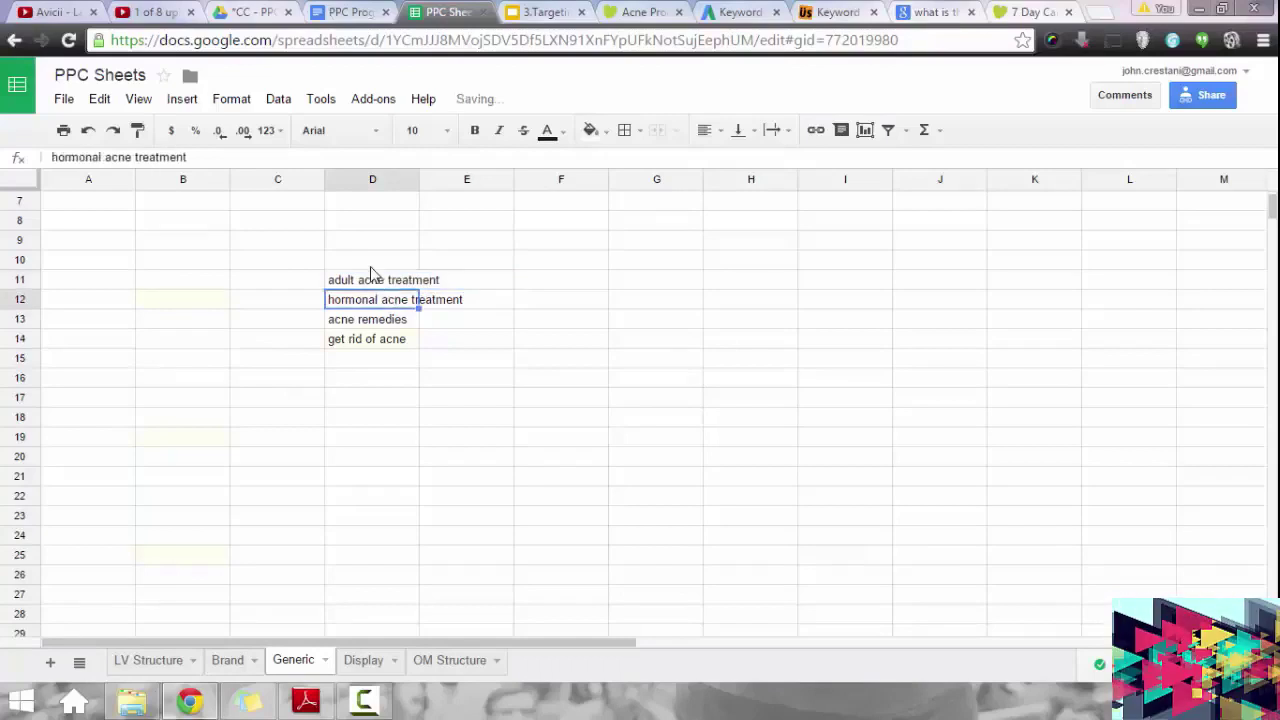
Move the four selected ad groups from D11:D14 into the Ad Group column, starting at B2.
left_click_drag(372, 284, 377, 346)
key("ctrl+c")
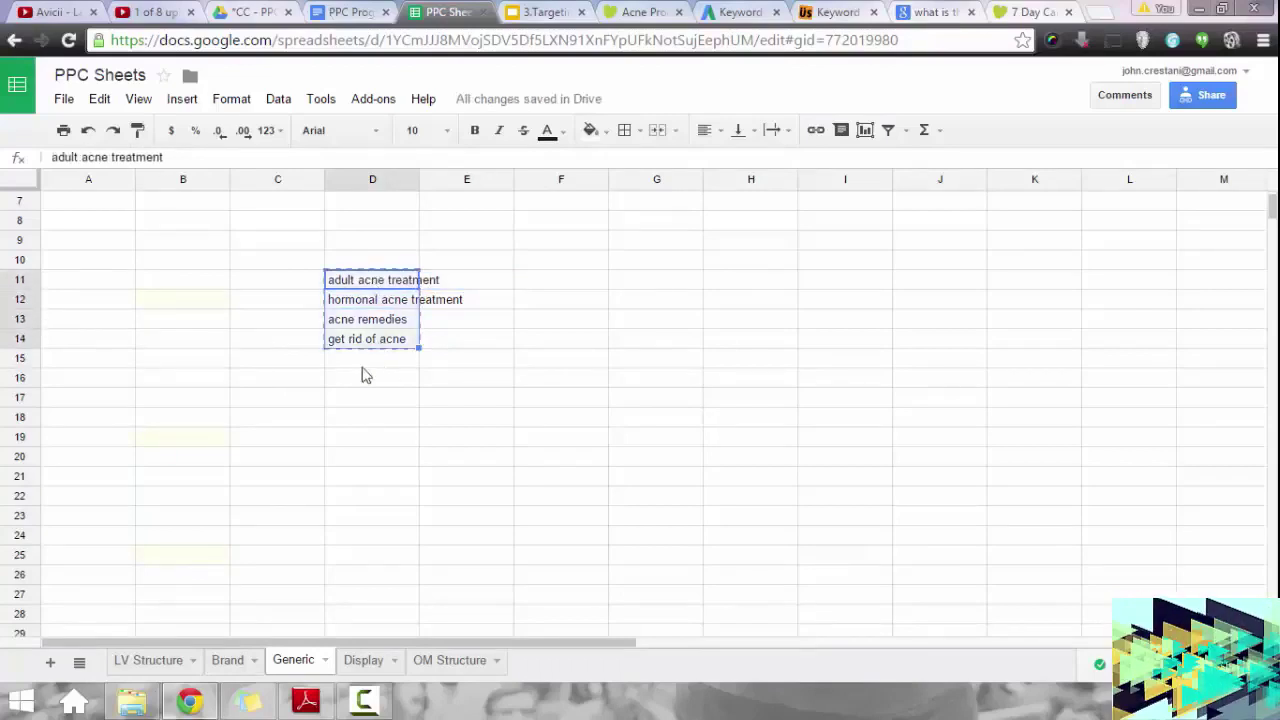
scroll(224, 331, "up", 2)
left_click(174, 222)
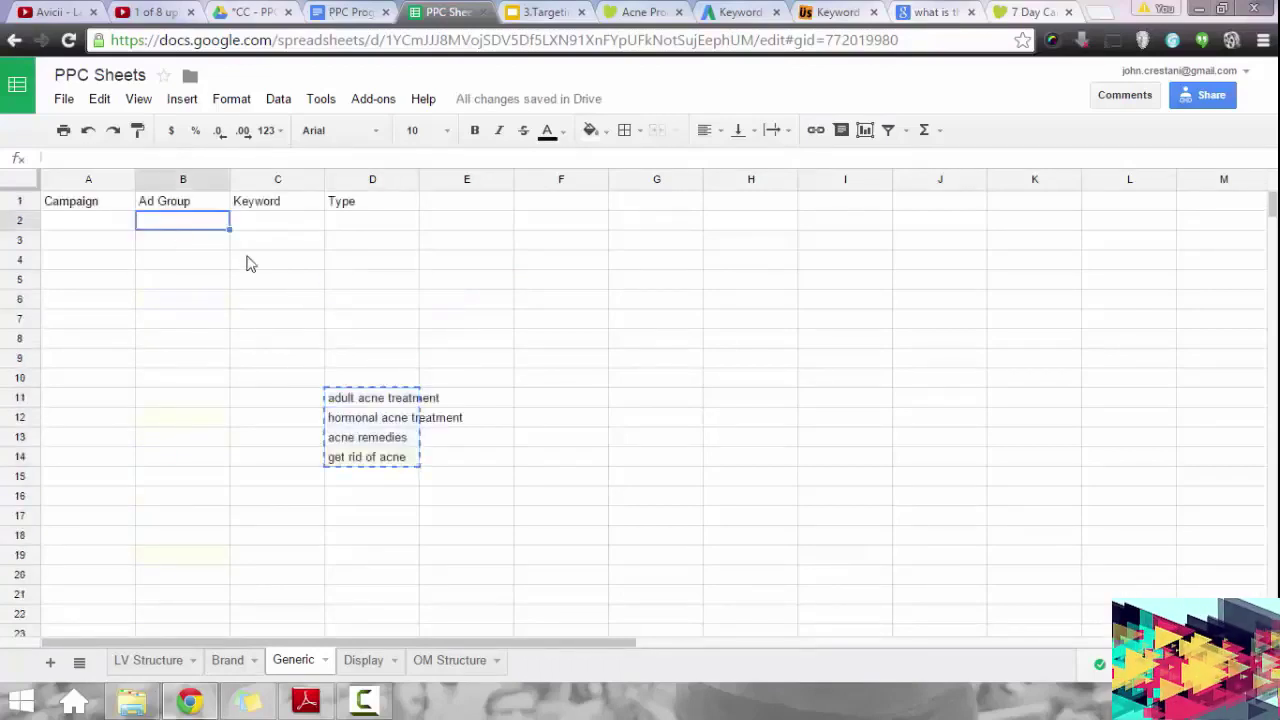
key("ctrl+v")
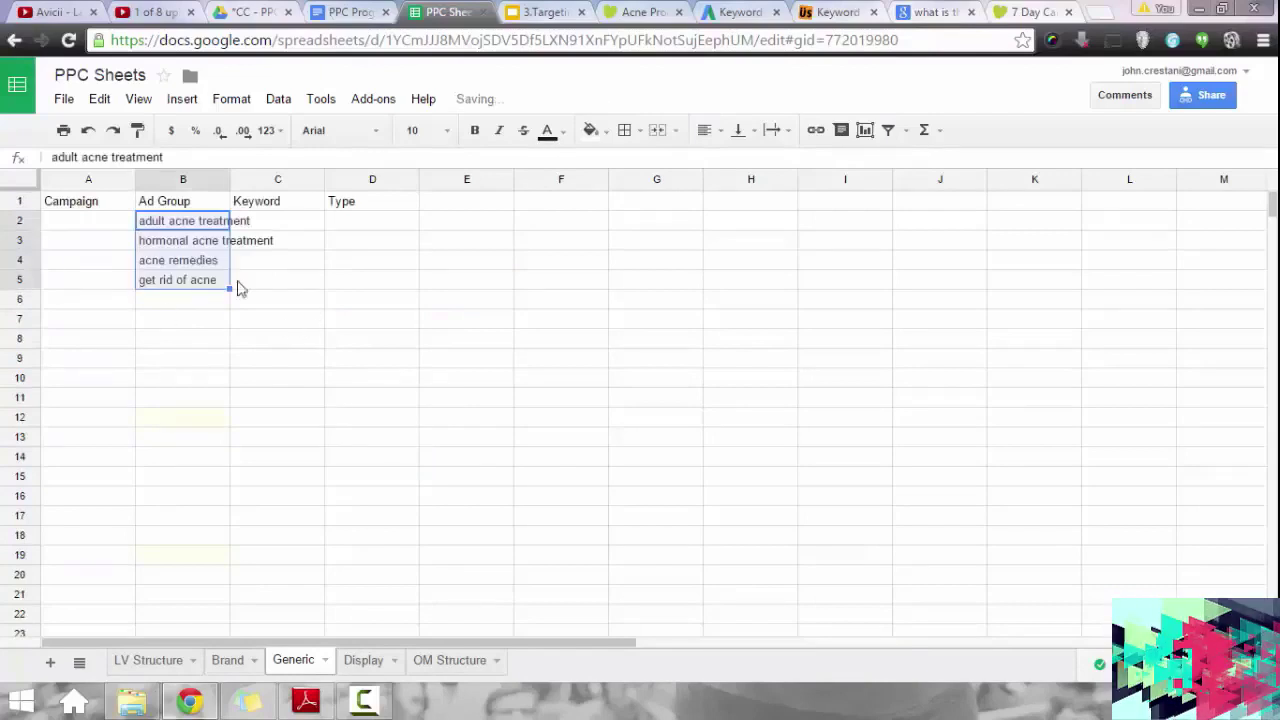
Enter "TLV - Generic" as the campaign name in A2, beside the first ad group.
left_click(175, 284)
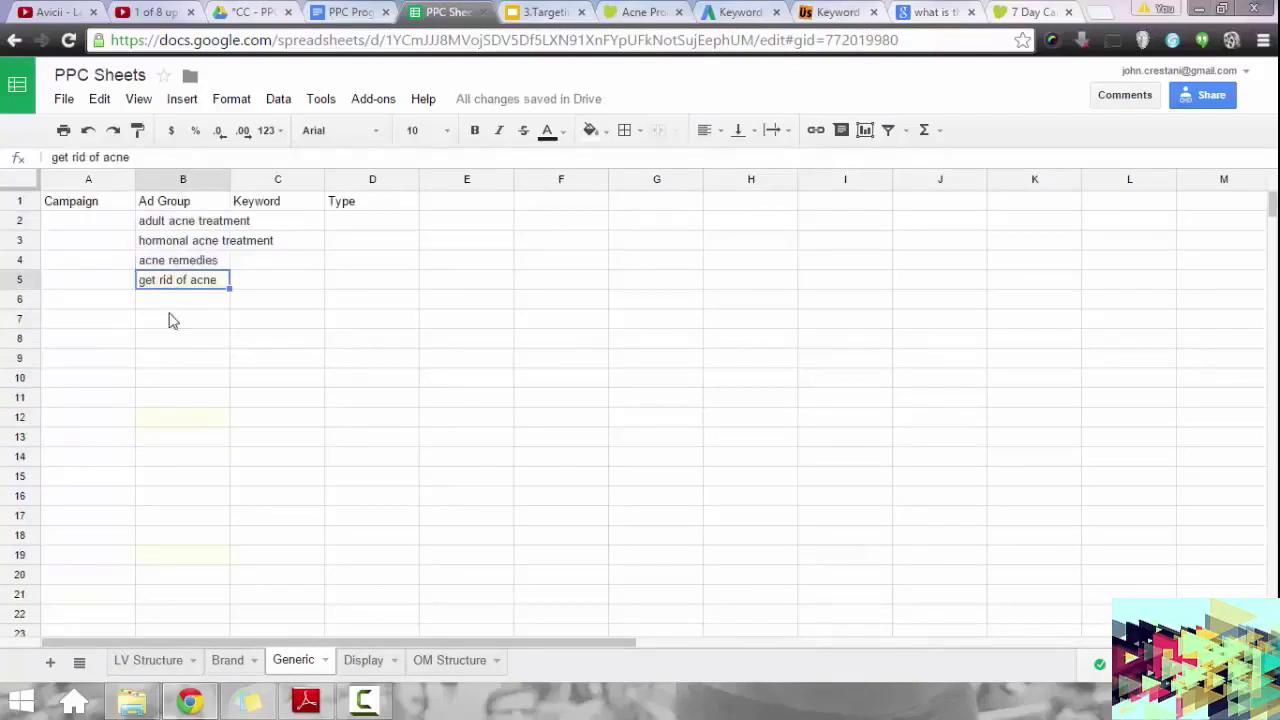
left_click(180, 263)
left_click(93, 219)
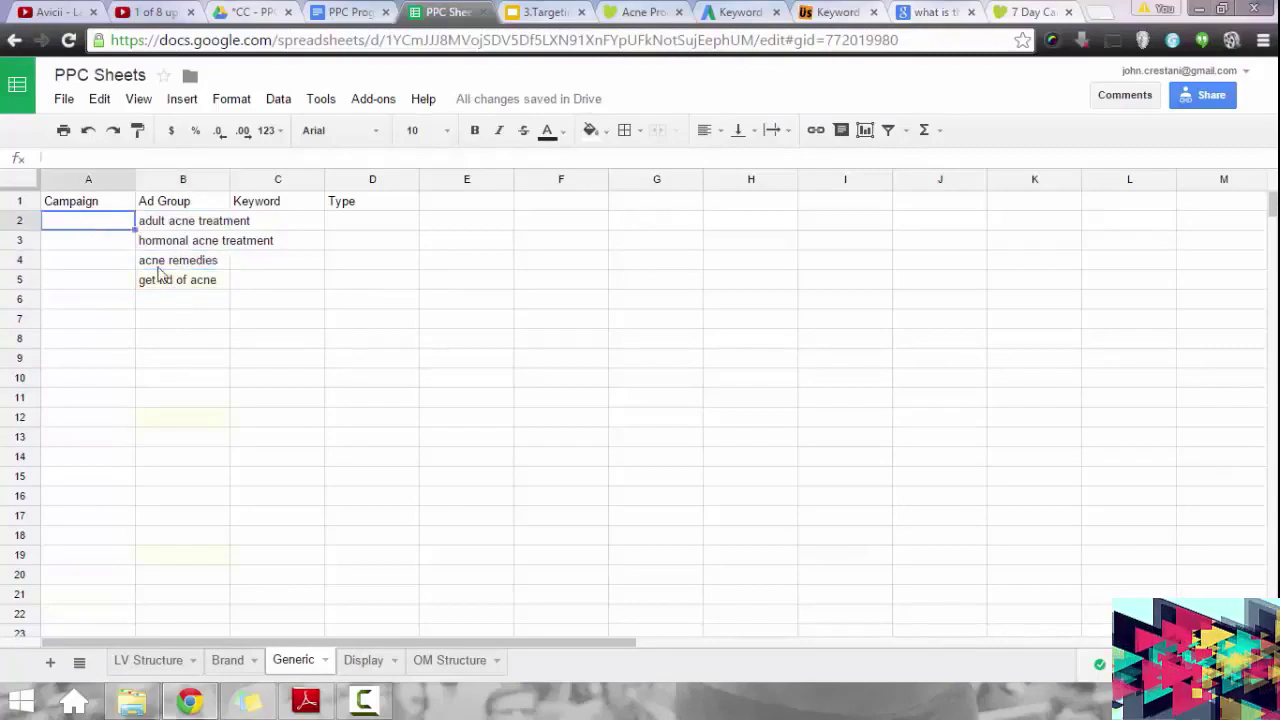
type("TL")
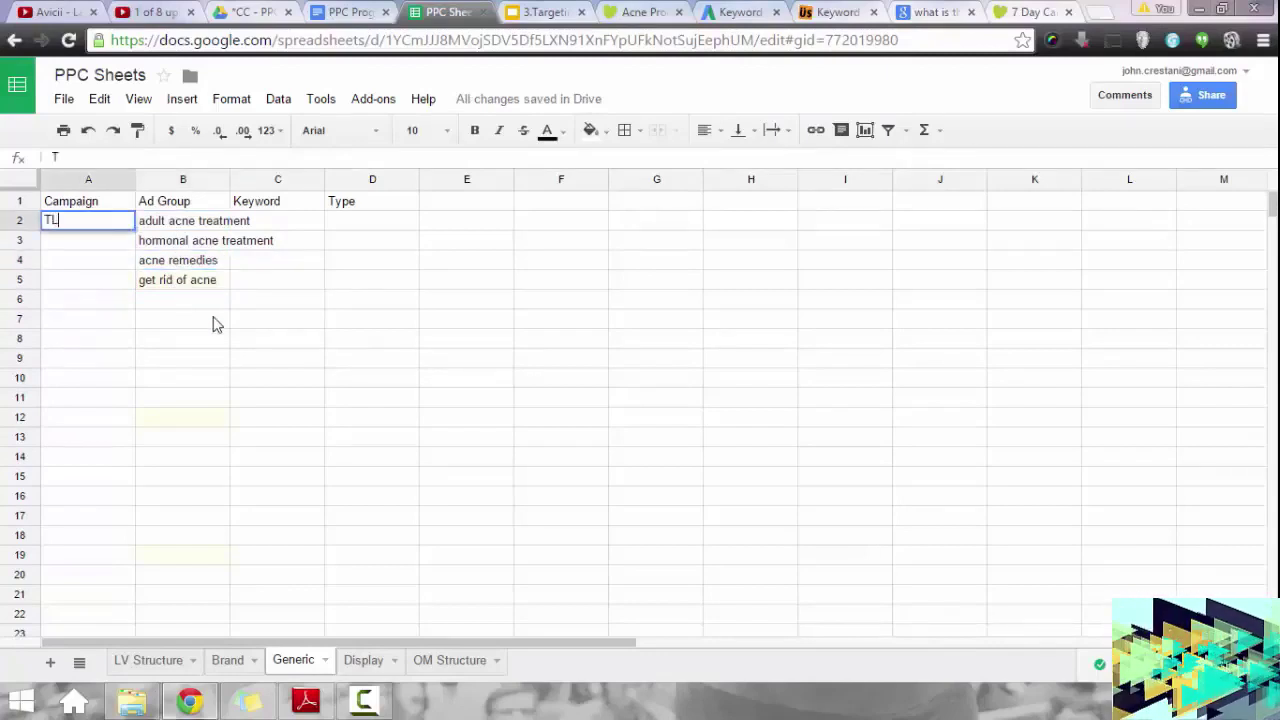
type("V - G")
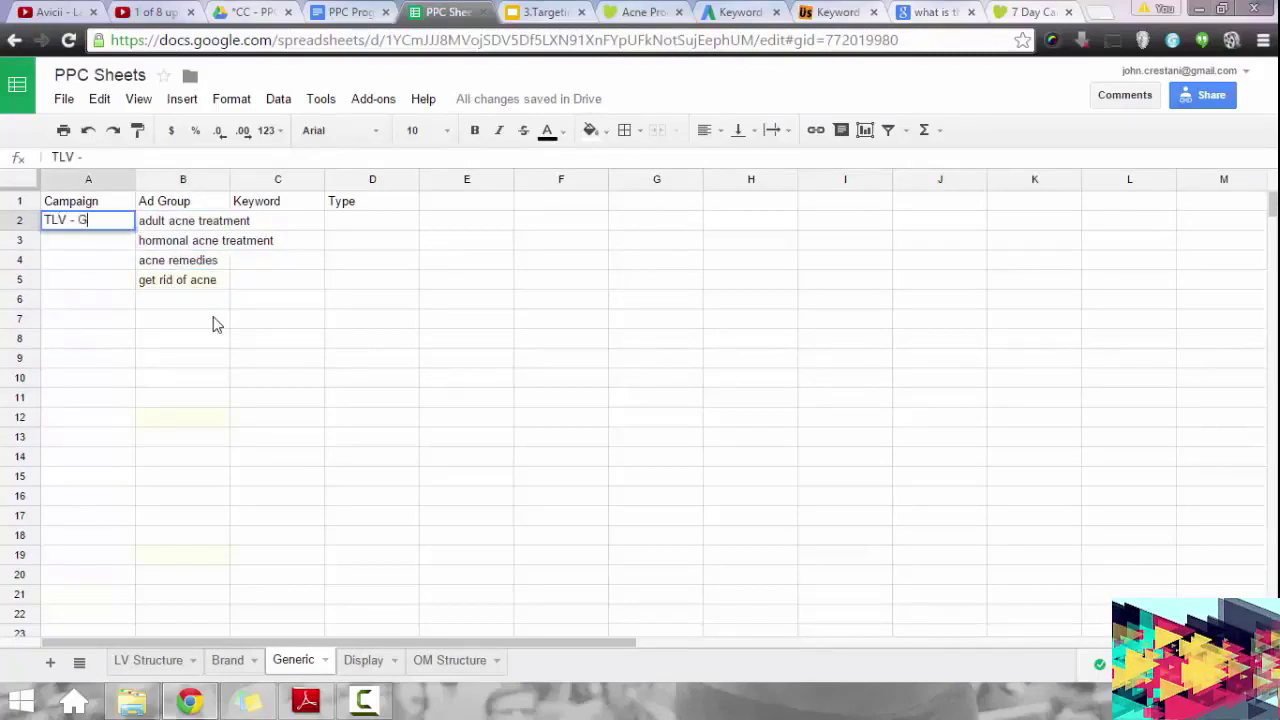
type("eneric")
key("Return")
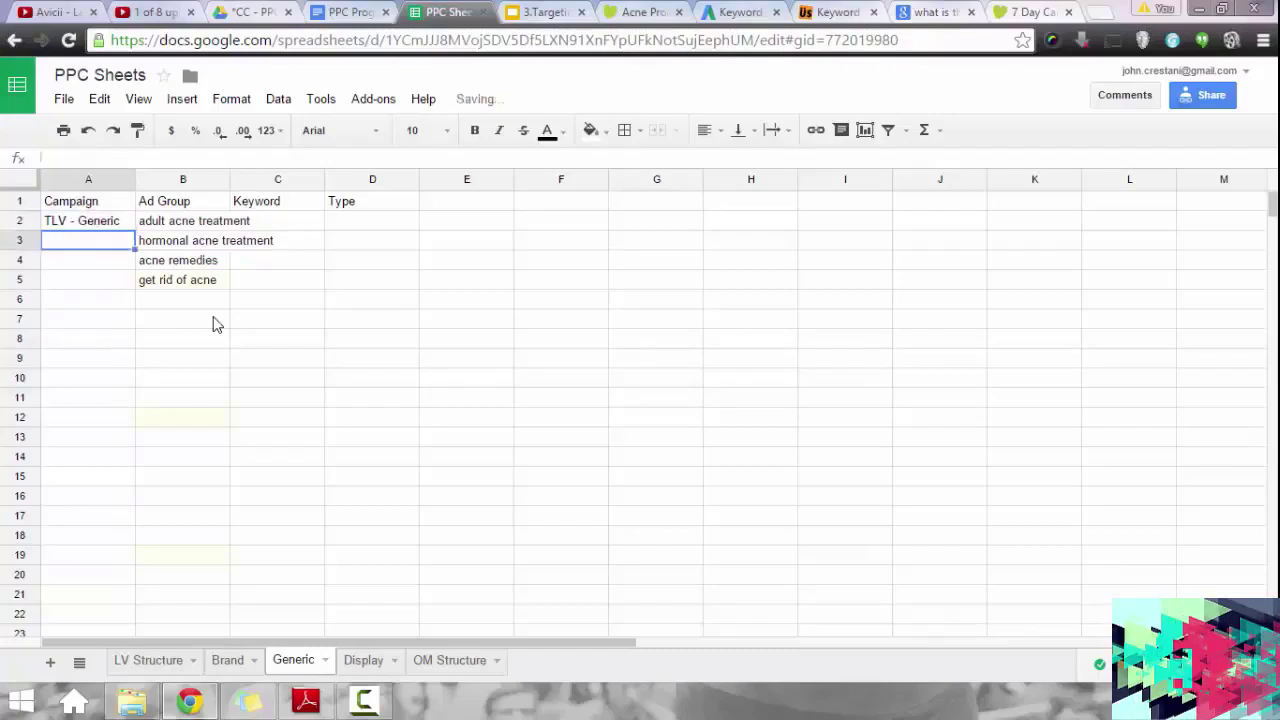
Move the ad groups "hormonal acne treatment", "acne remedies" and "get rid of acne" from B3:B5 down to B17:B19.
left_click_drag(166, 243, 171, 278)
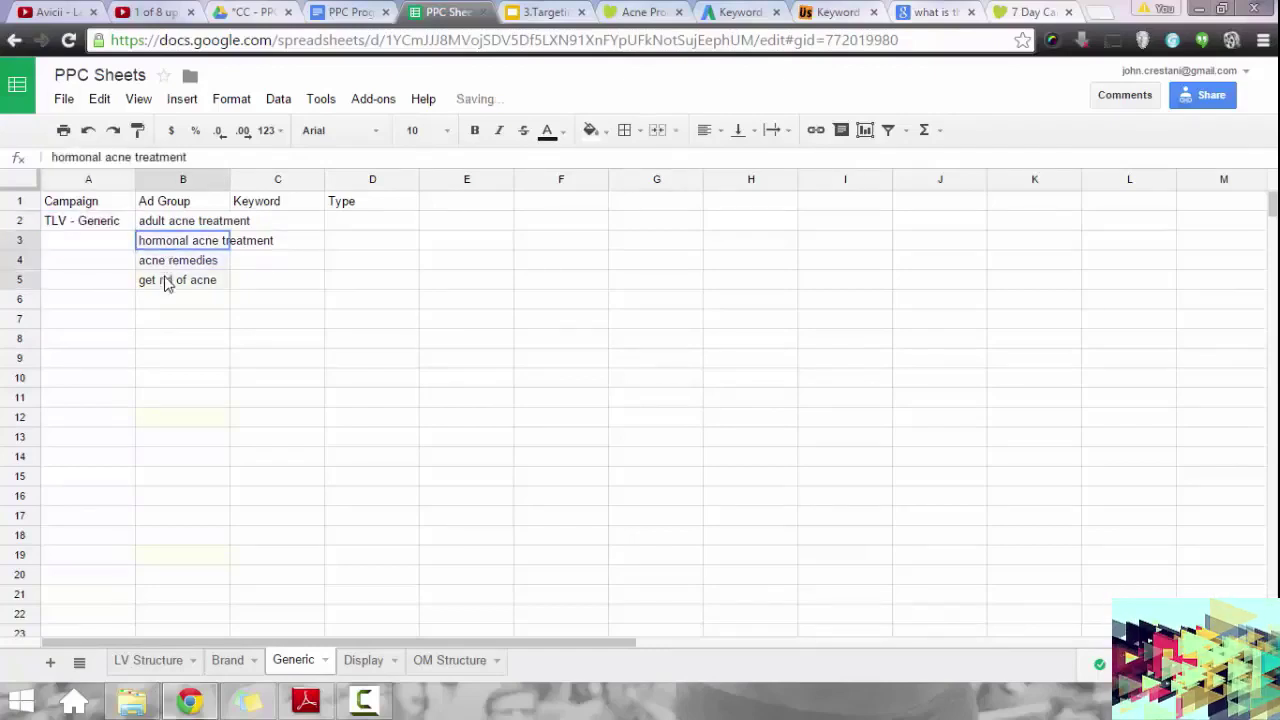
key("ctrl+x")
left_click(183, 447)
key("ctrl+v")
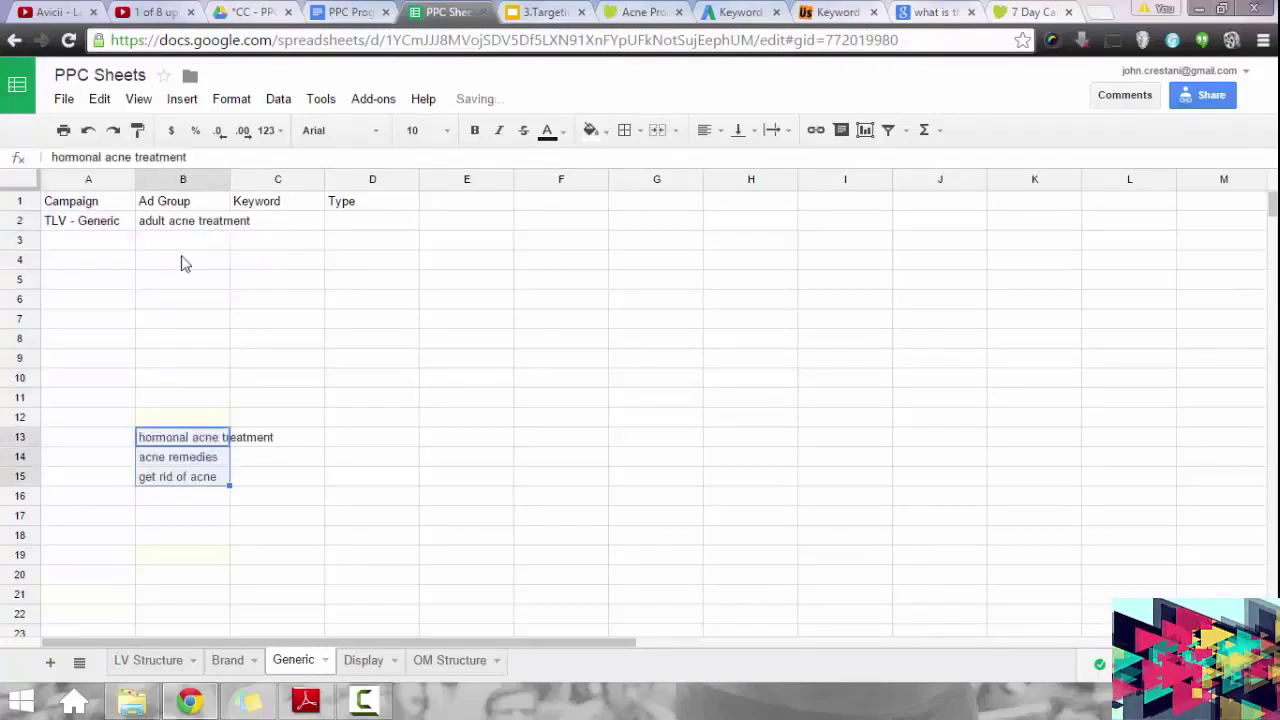
key("ctrl+x")
left_click(186, 518)
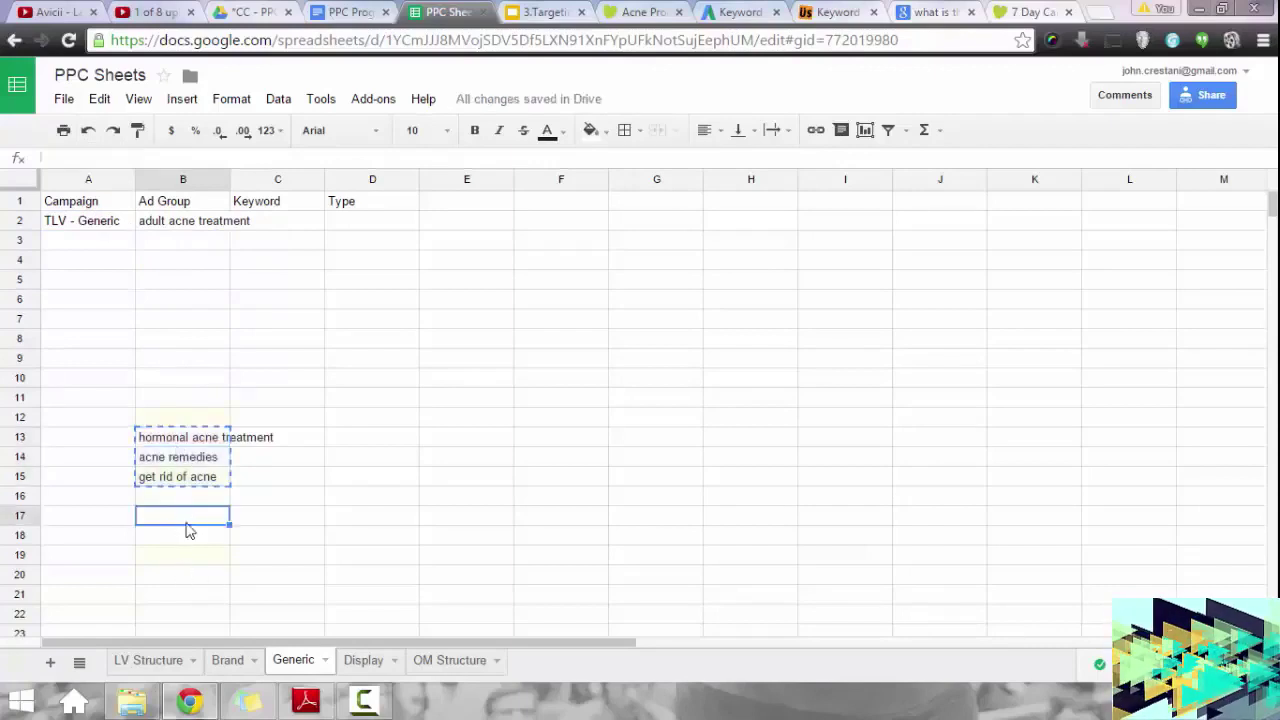
key("ctrl+v")
Capitalize the ad group name in B2 as "Adult Acne Treatment" and widen the Ad Group column to fit the names.
left_click(176, 222)
double_click(151, 222)
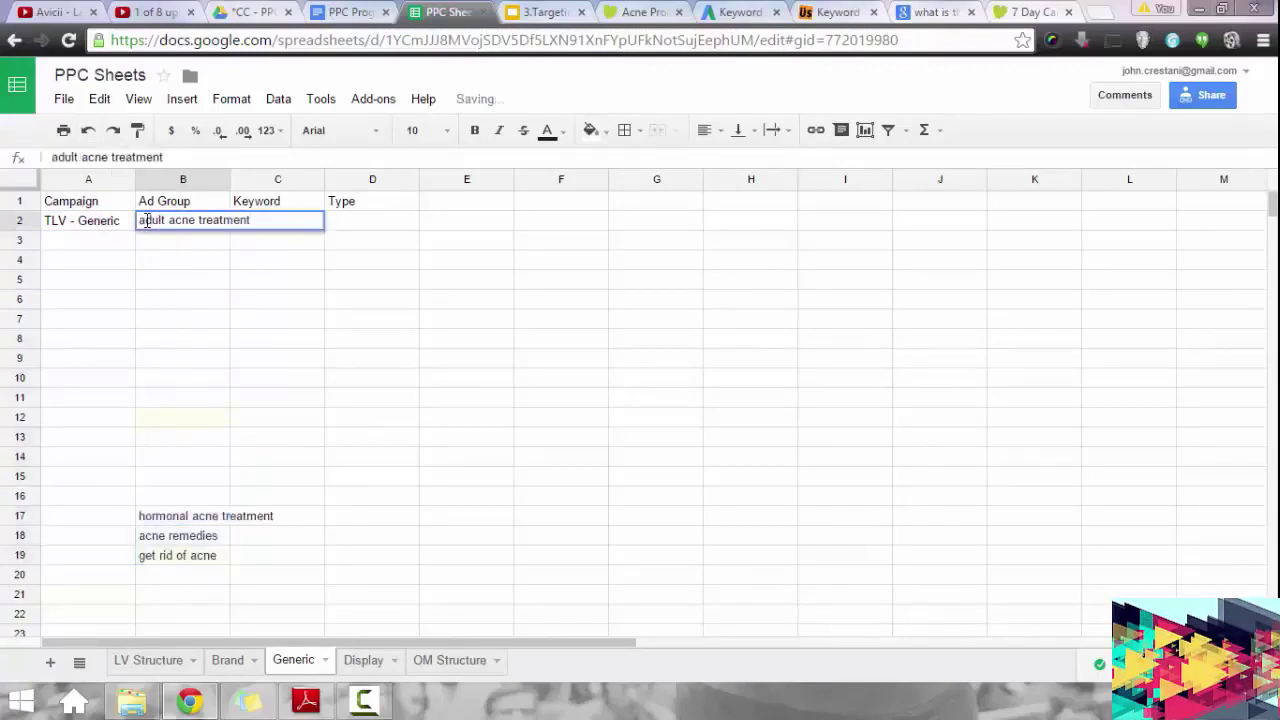
left_click_drag(143, 222, 128, 225)
type("A")
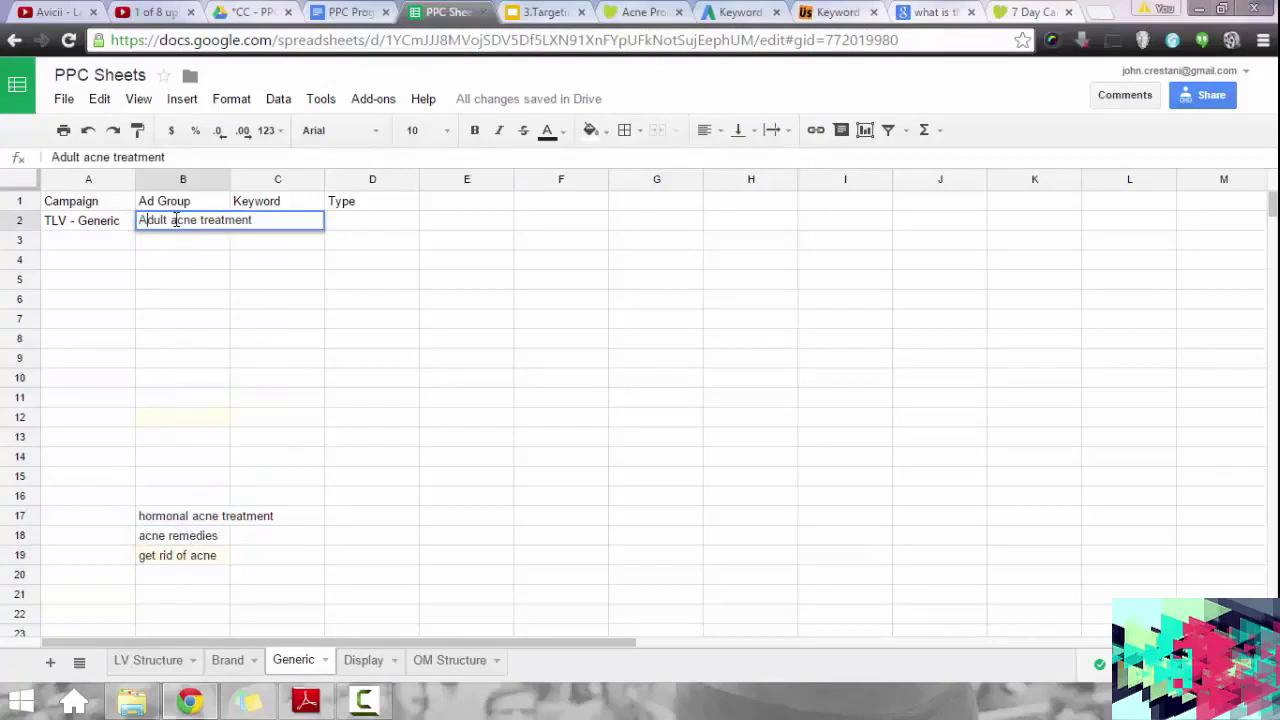
type("A")
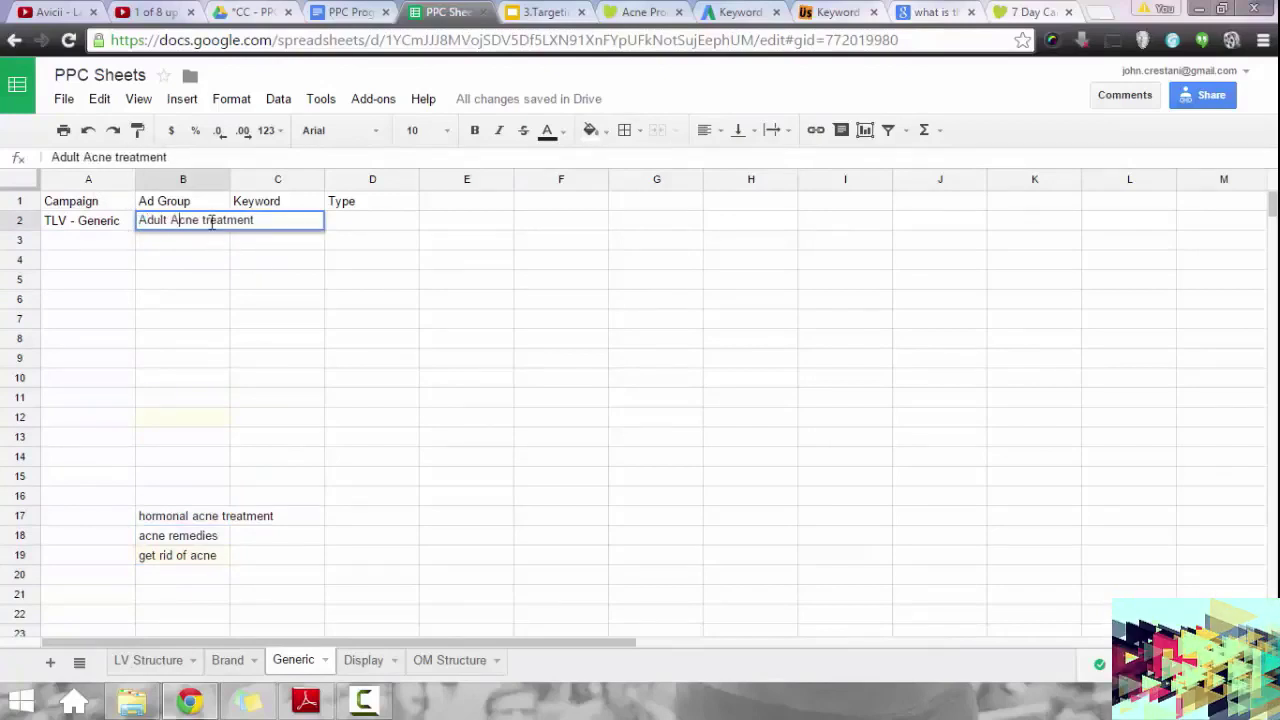
type("T")
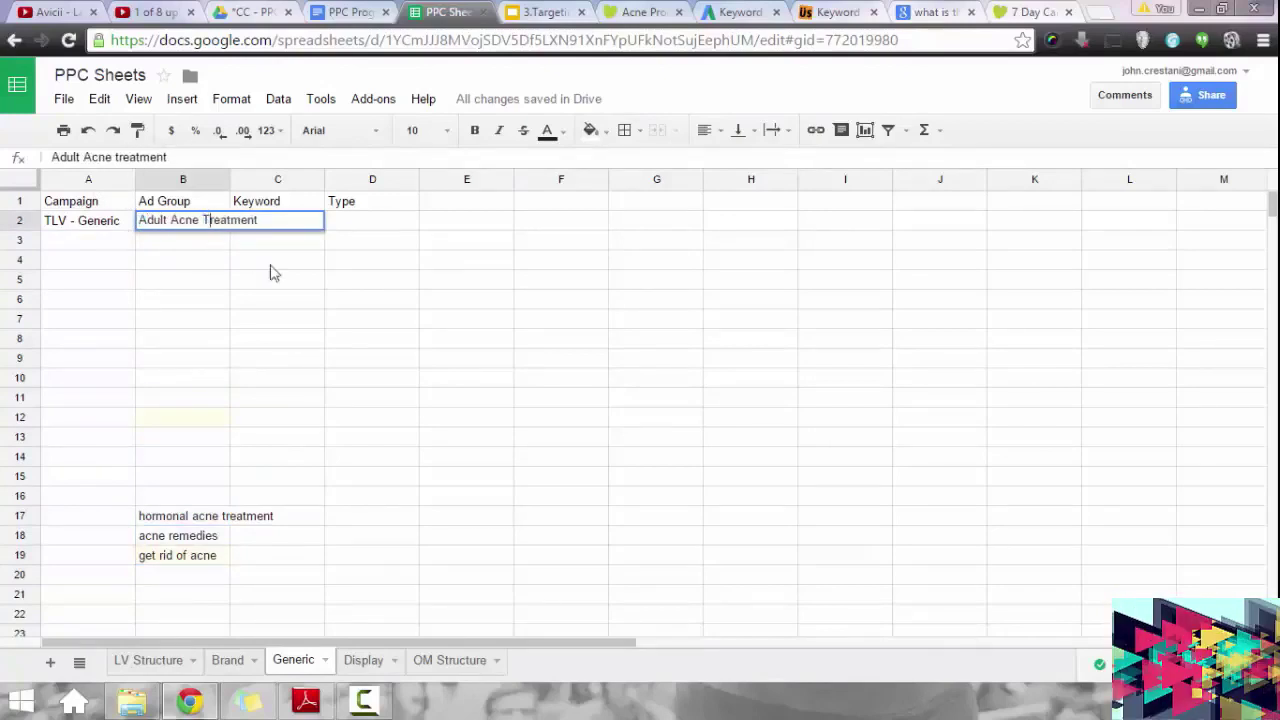
left_click(275, 276)
left_click_drag(227, 178, 277, 178)
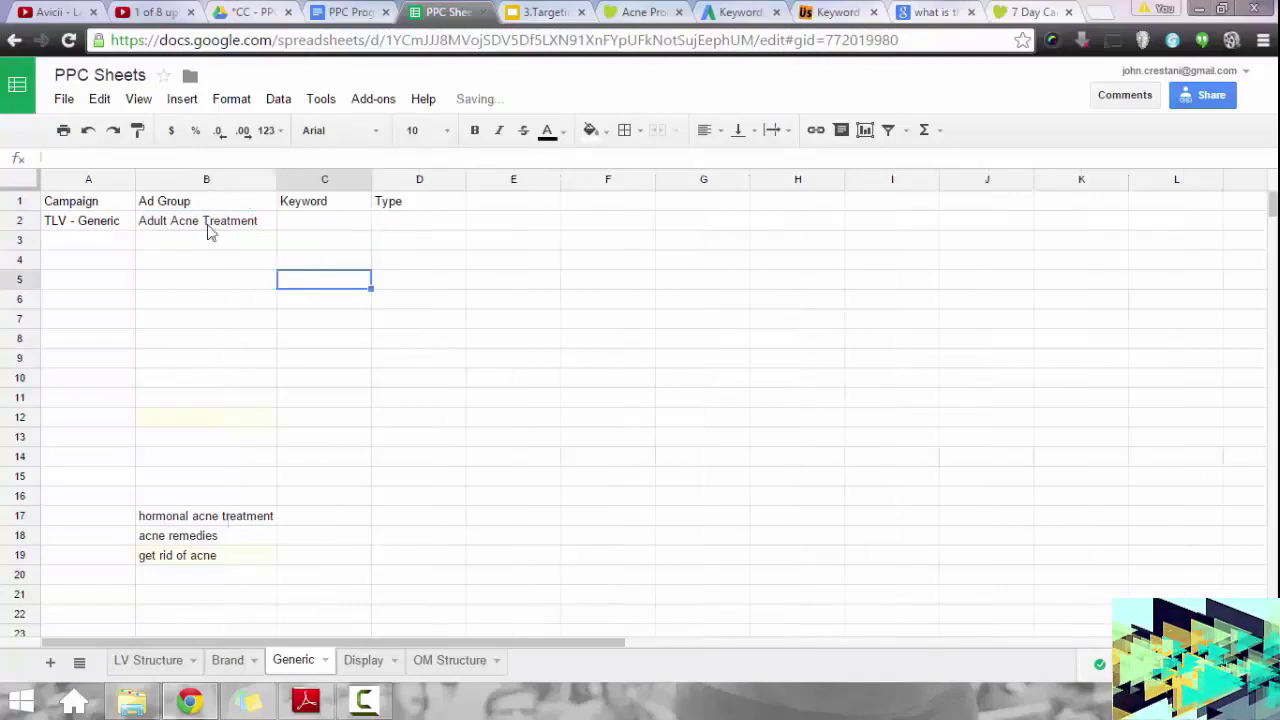
Copy "Adult Acne Treatment" from B2, switch to Google AdWords Keyword Planner and get the search volume for it.
left_click(209, 221)
key("ctrl+c")
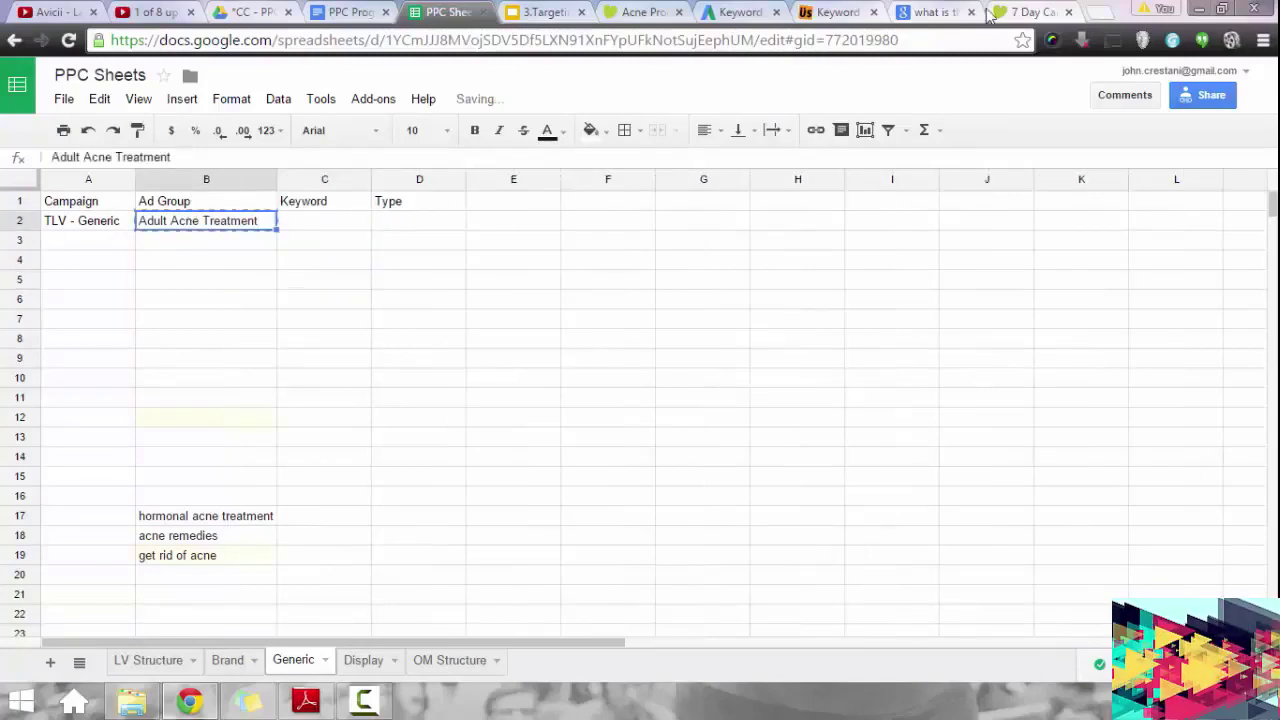
left_click(740, 12)
left_click(328, 186)
key("ctrl+a")
key("ctrl+v")
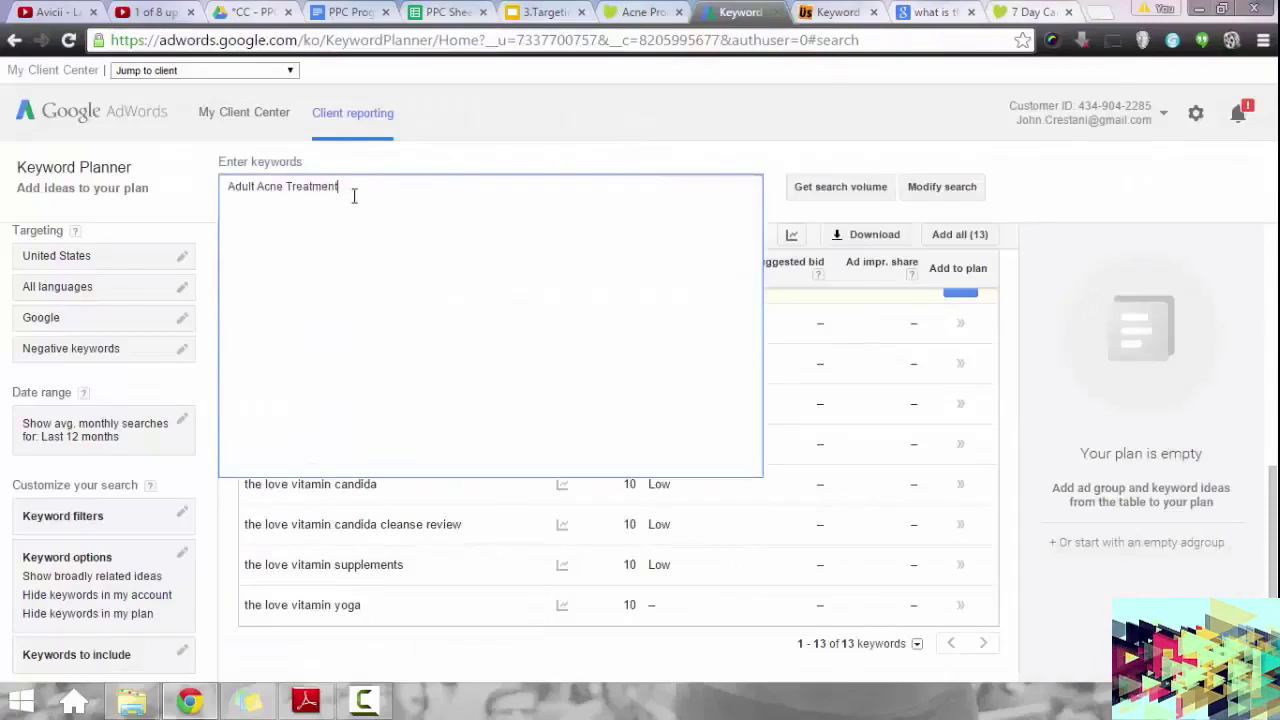
left_click(843, 188)
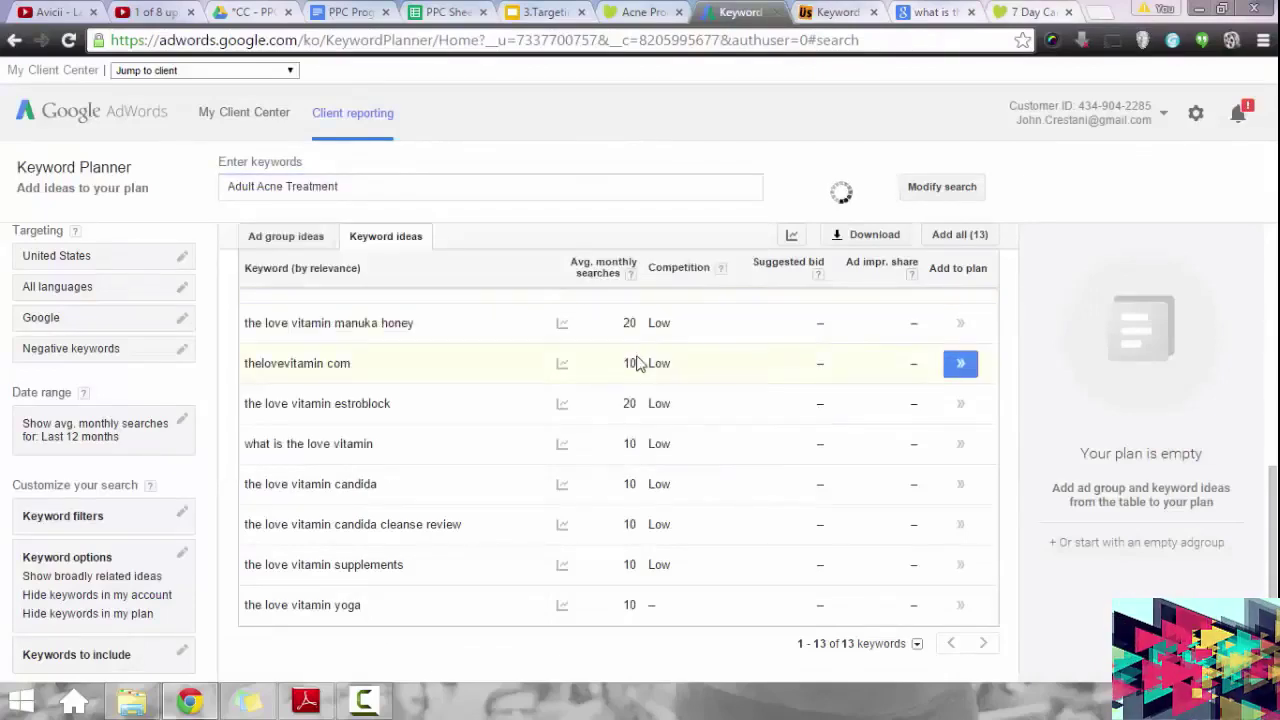
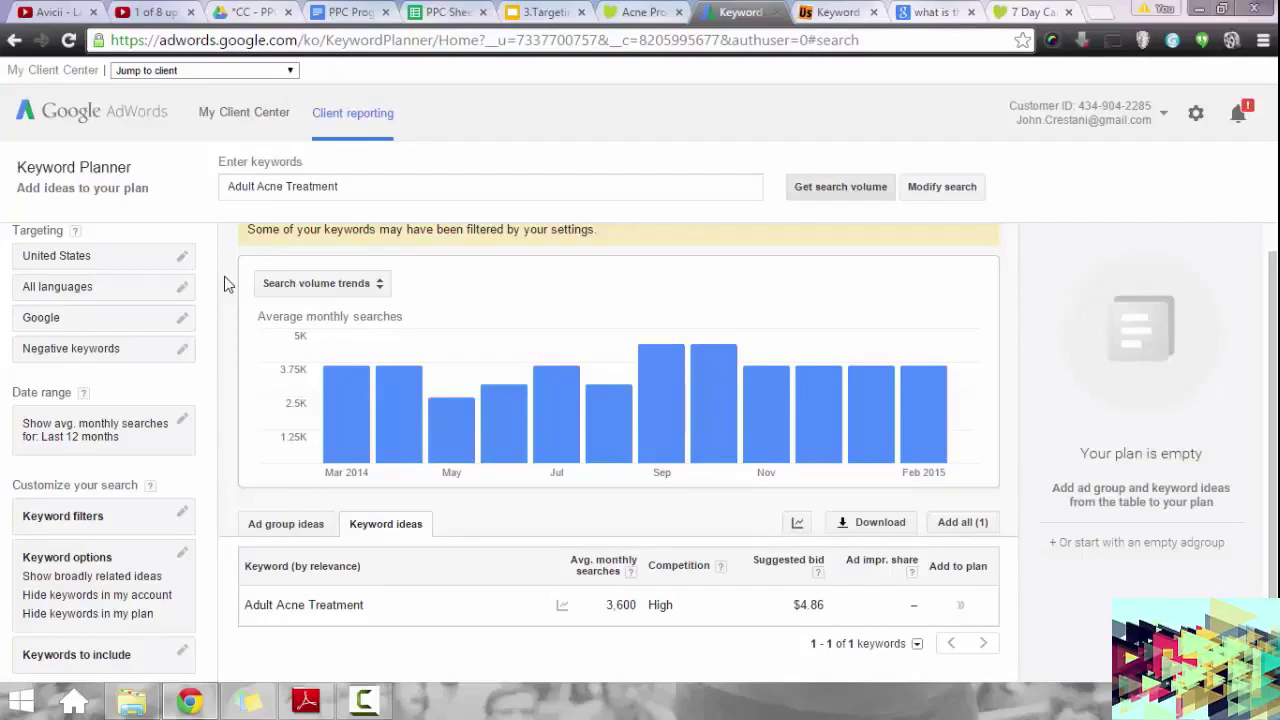
Search Google in a new browser tab for "personal injury lawyer new jersey" and examine the ads beside the results.
key("ctrl+t")
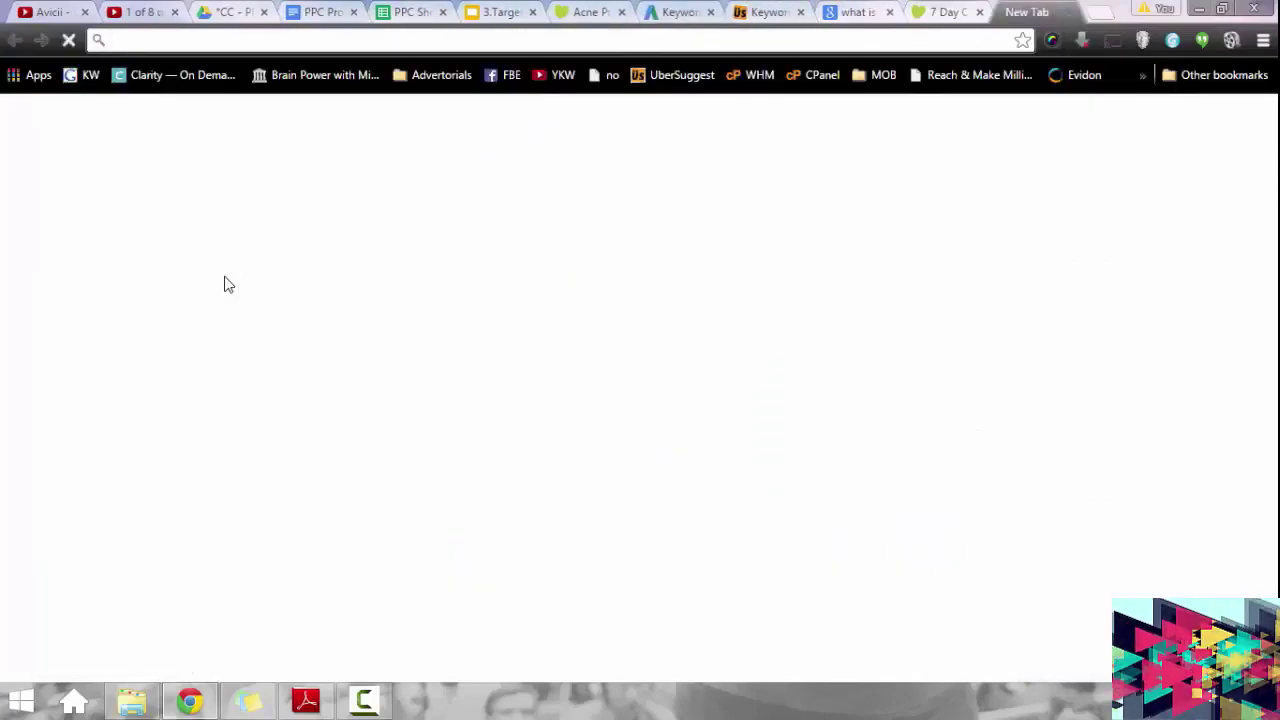
type("personal inj")
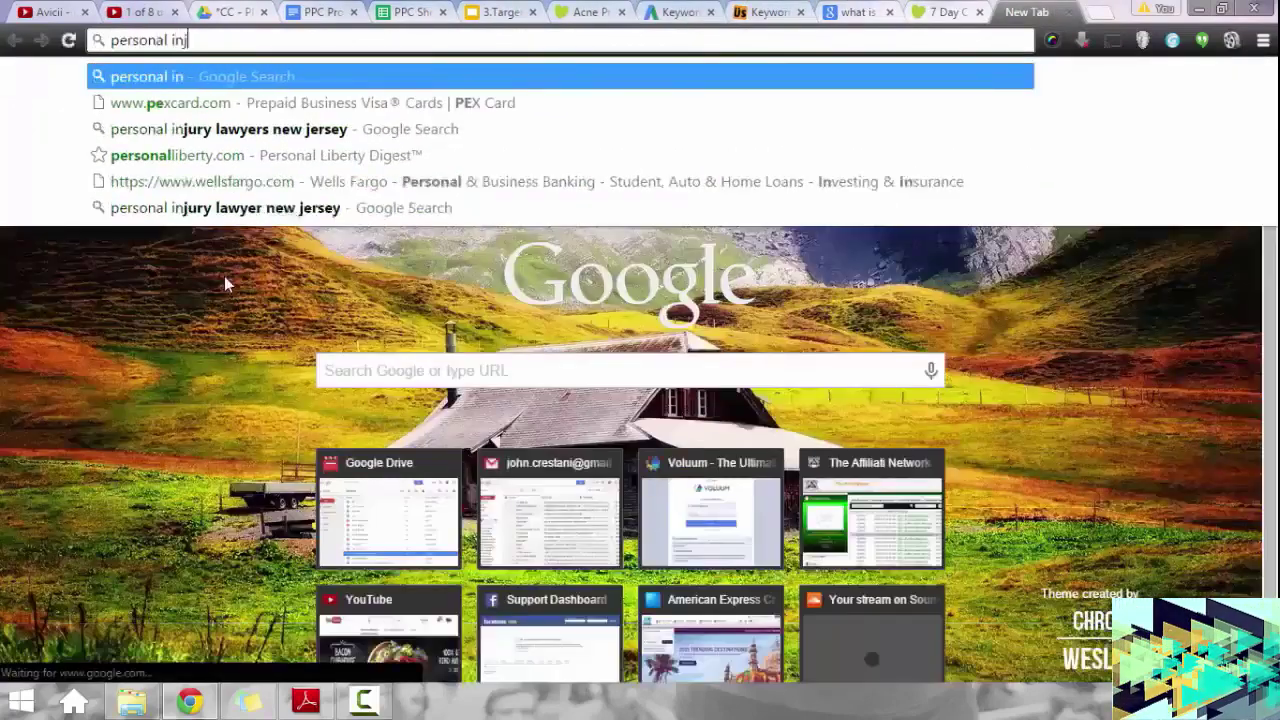
type("ury lawyer ne")
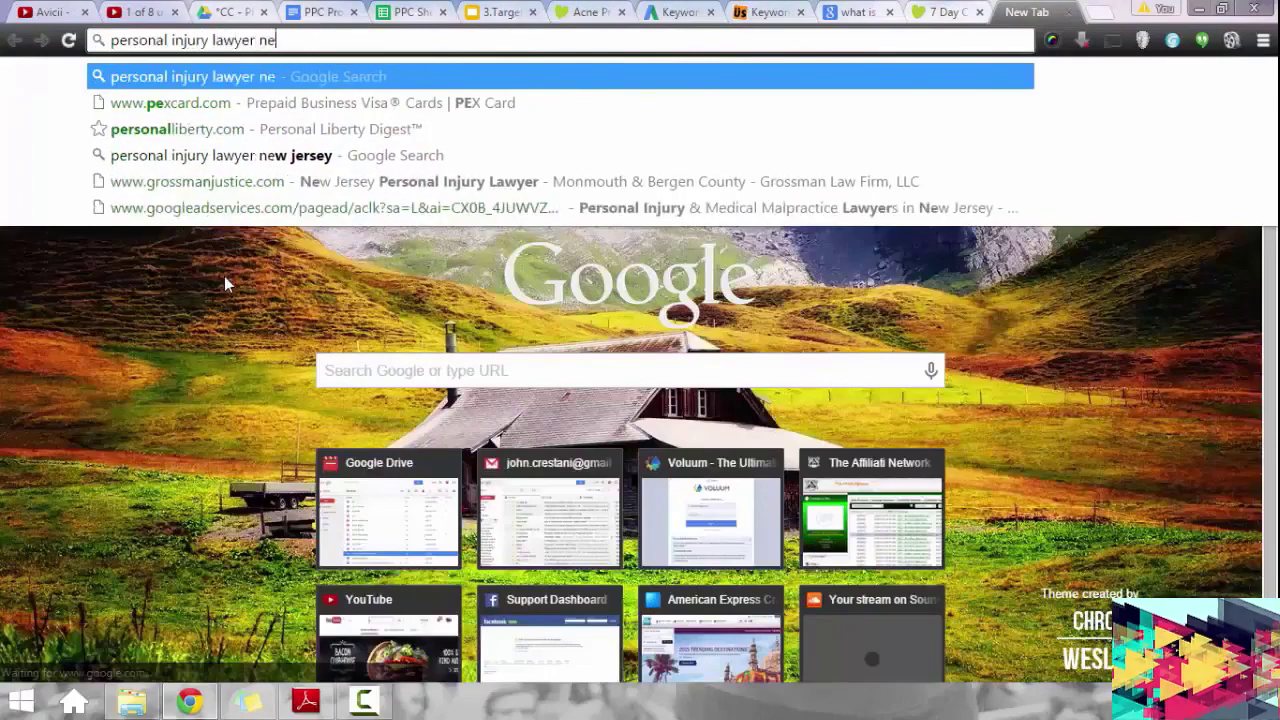
type("w jersey")
key("Return")
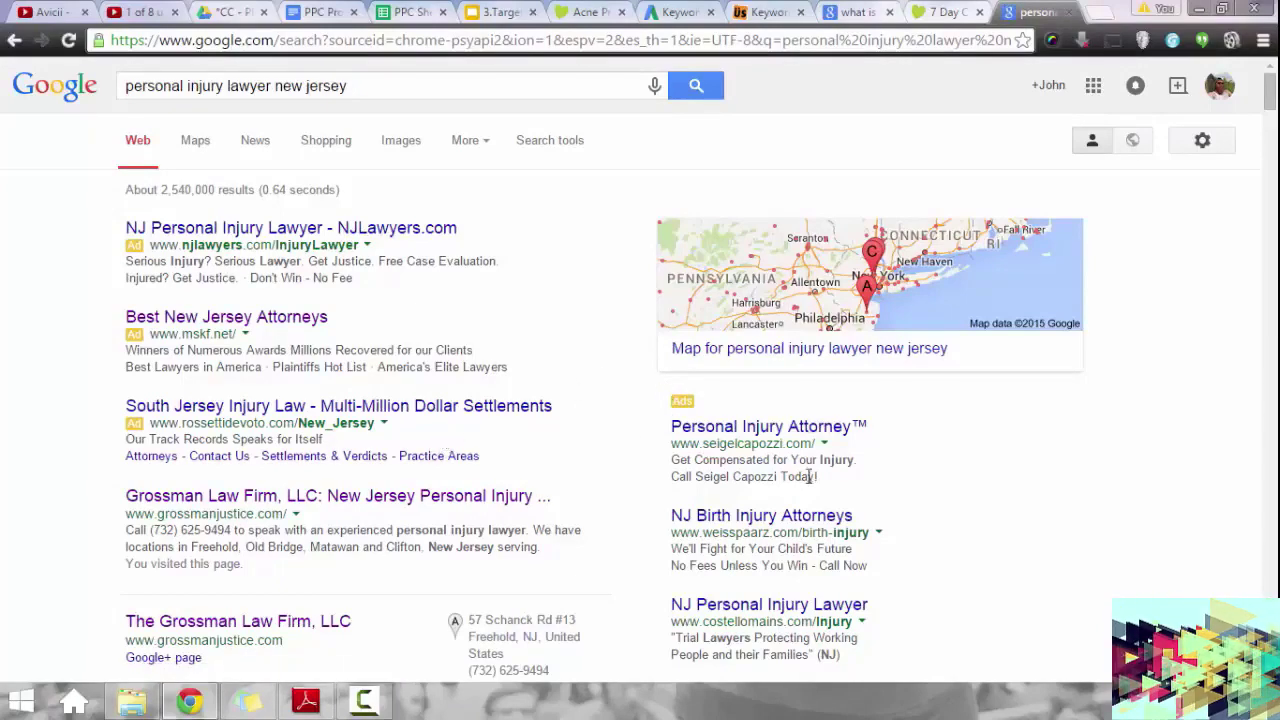
left_click_drag(712, 537, 773, 530)
left_click(768, 532)
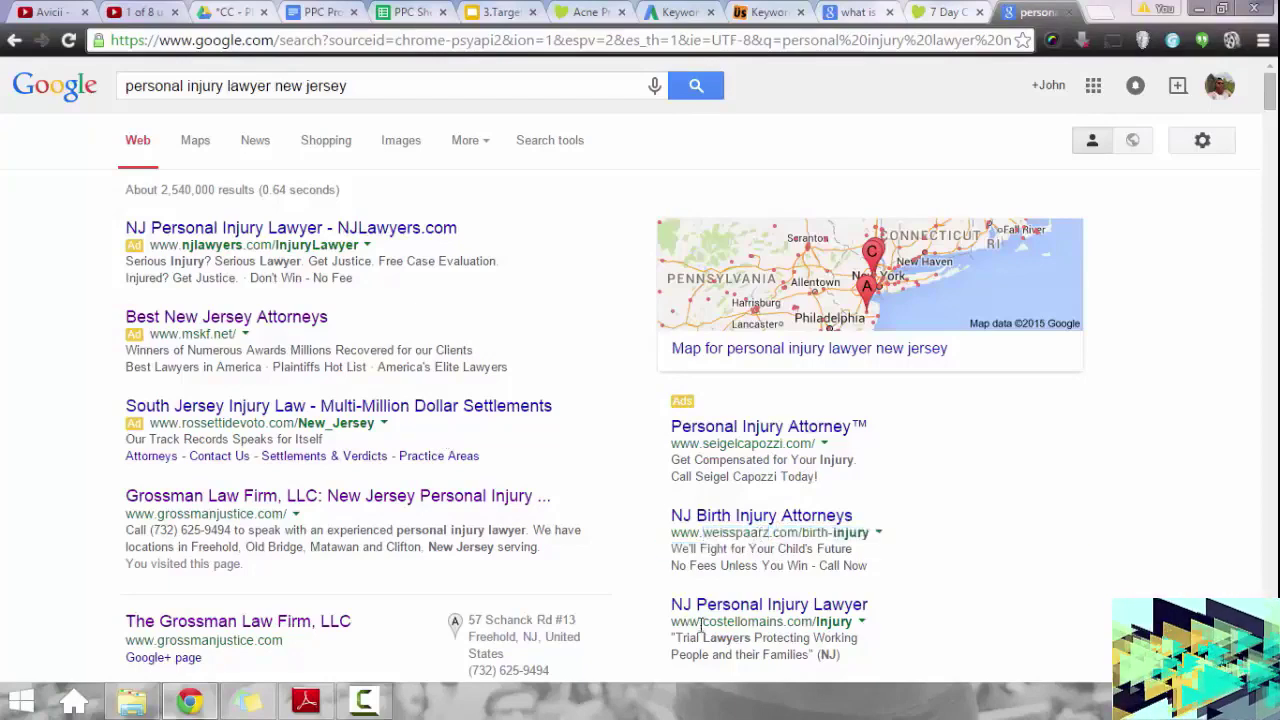
Examine the web addresses of the "NJ Personal Injury Lawyer" and "Personal Injury Attorney" ads and close the search results.
left_click_drag(730, 623, 781, 621)
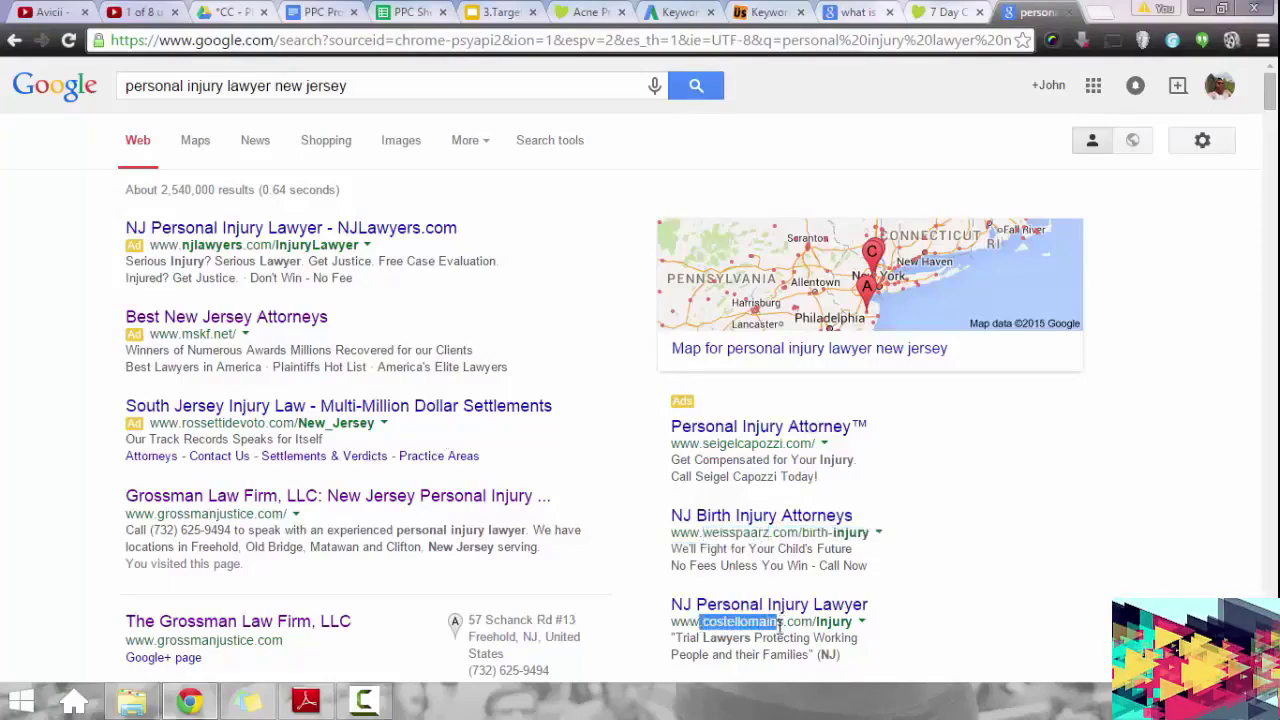
left_click(775, 628)
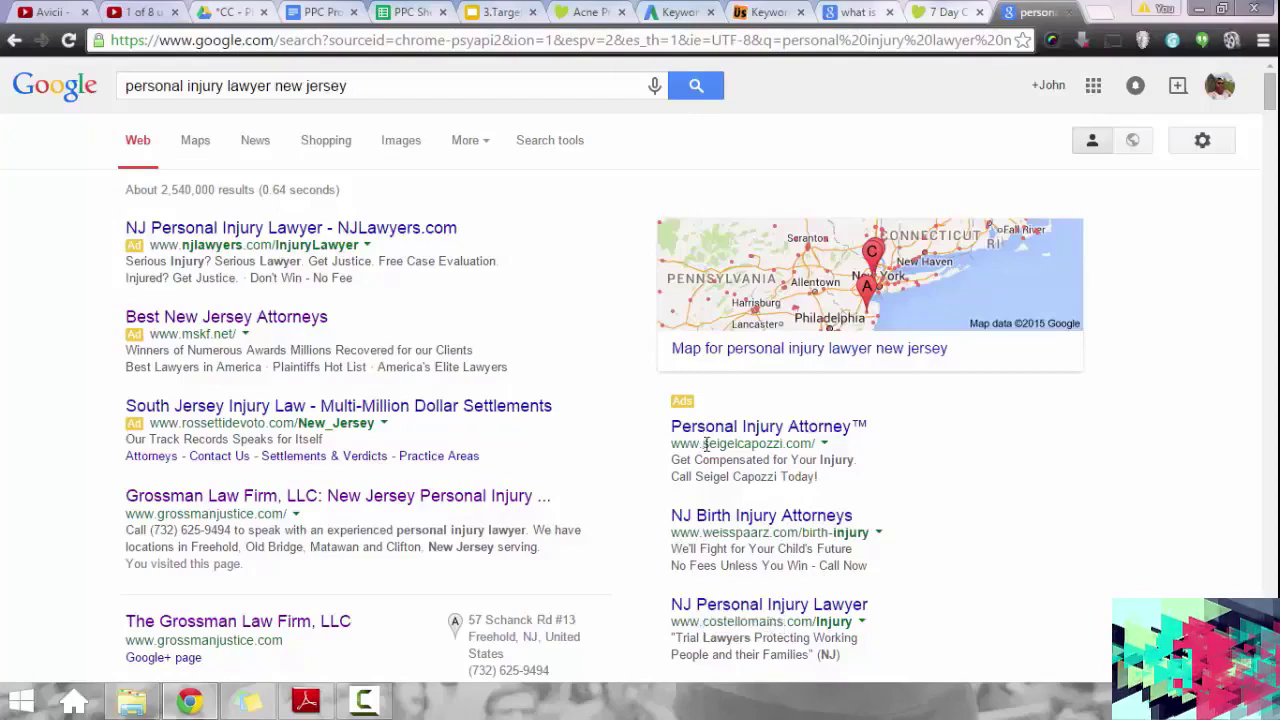
left_click_drag(704, 444, 776, 448)
left_click(772, 450)
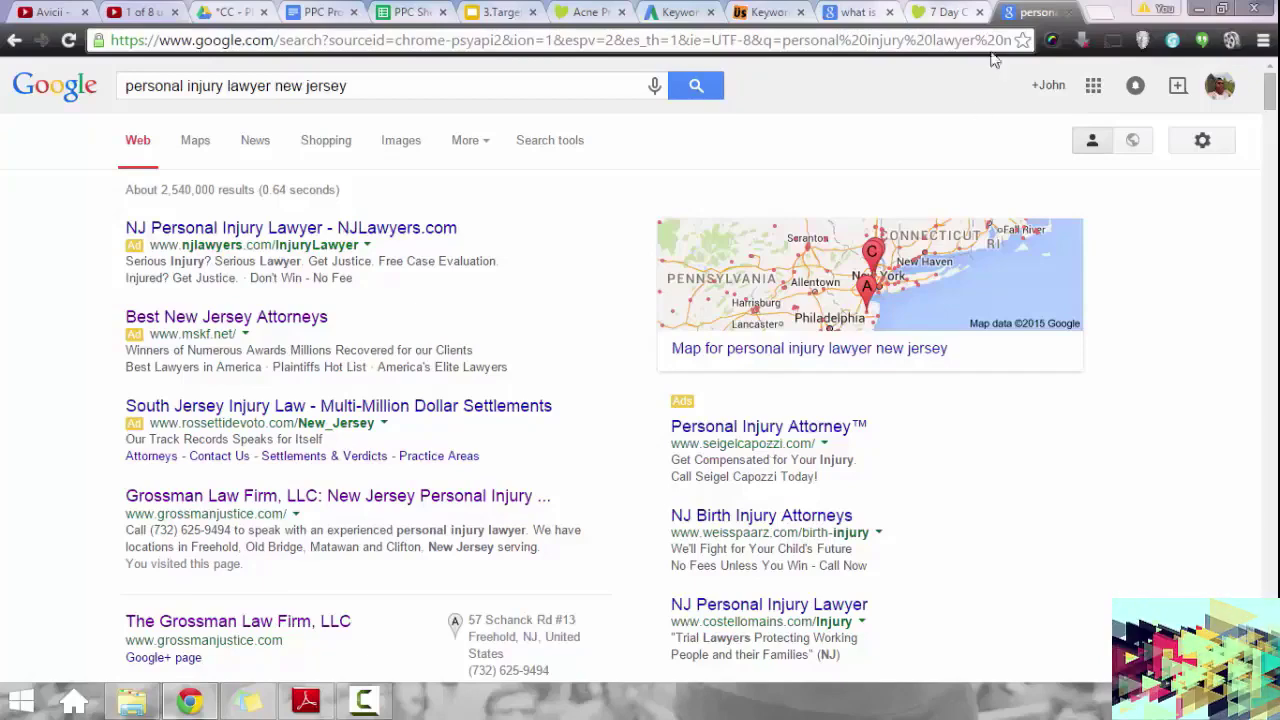
left_click(1068, 12)
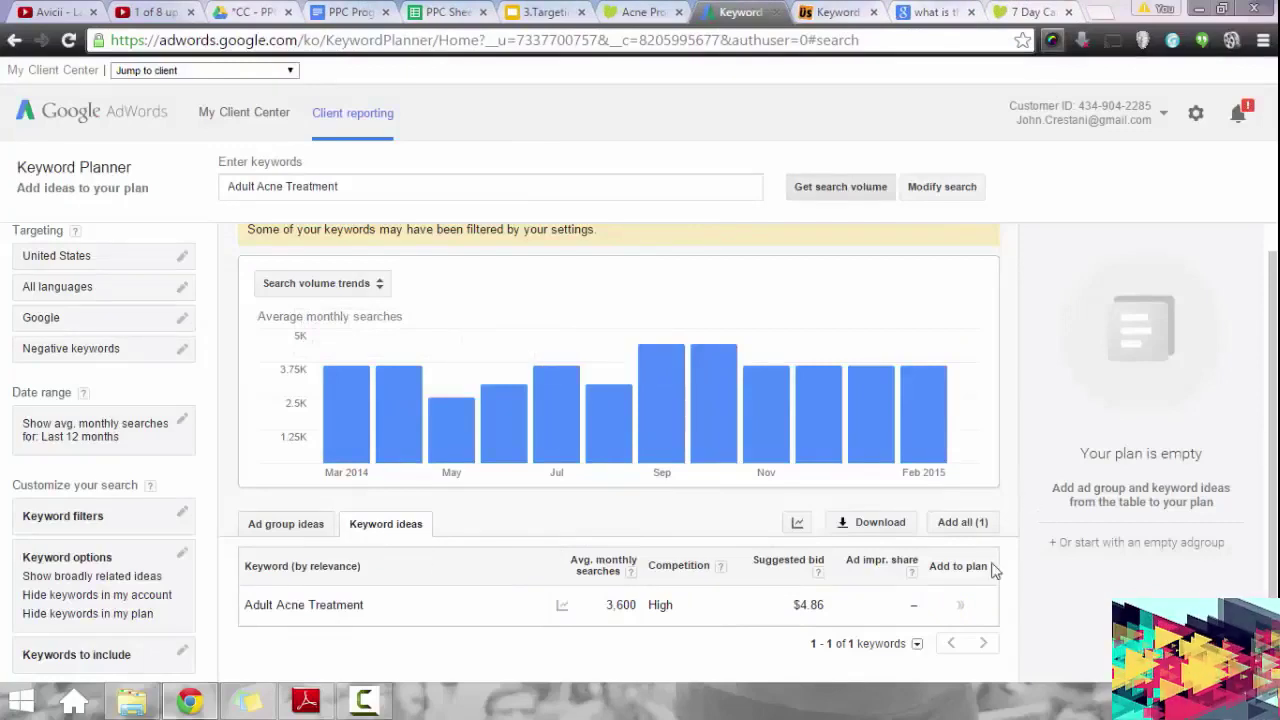
Change the Keyword Planner keyword to lowercase "adult acne treatment" and get its search volume.
scroll(830, 430, "up", 1)
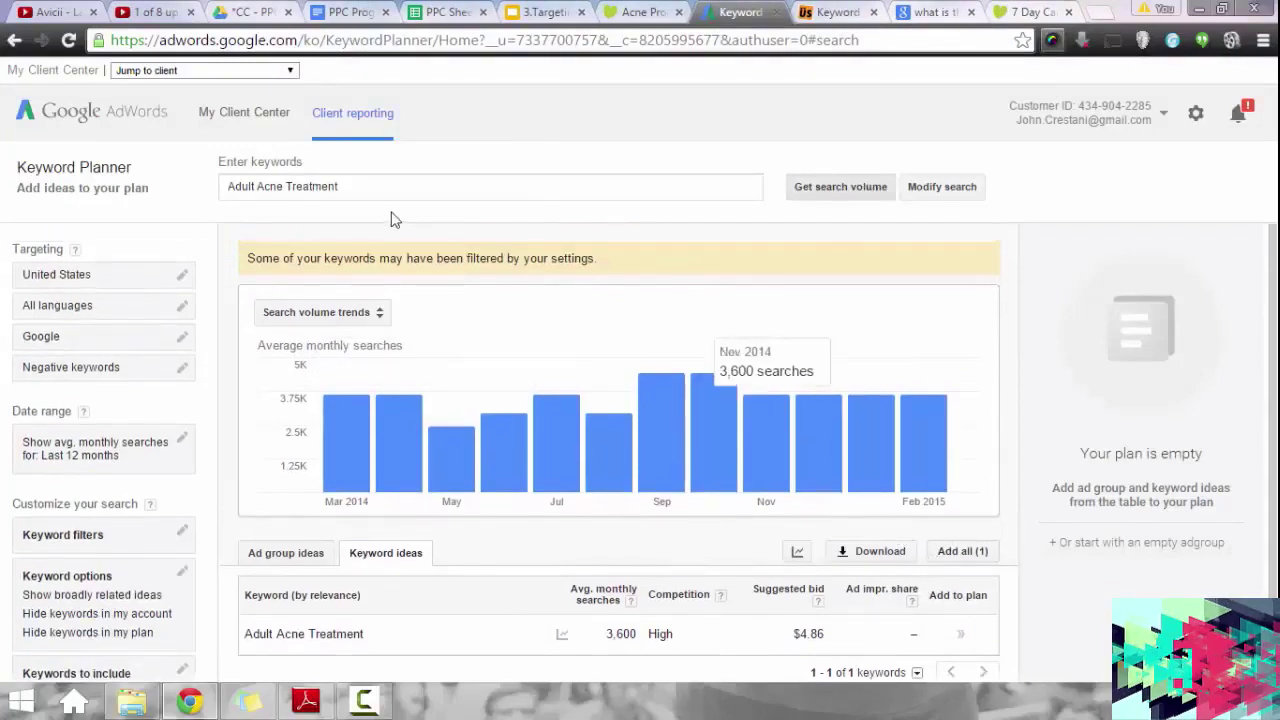
left_click(296, 183)
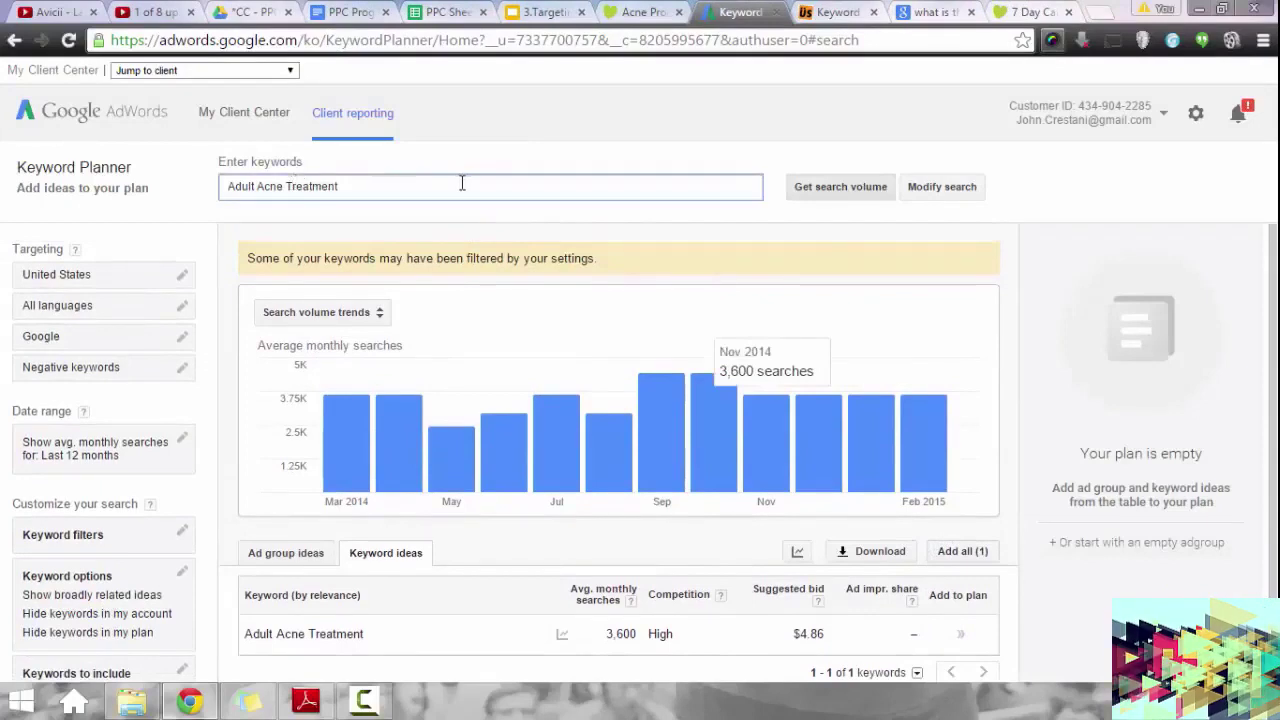
key("BackSpace")
type("t")
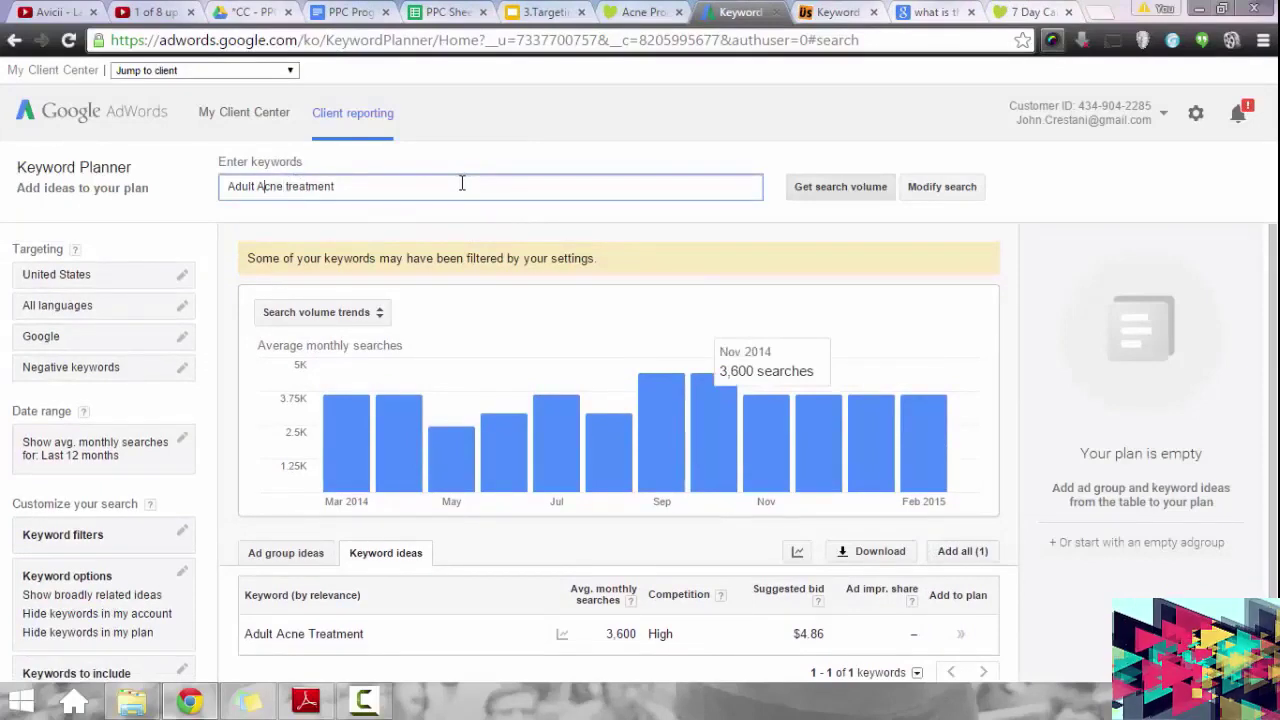
key("BackSpace")
type("a")
key("BackSpace")
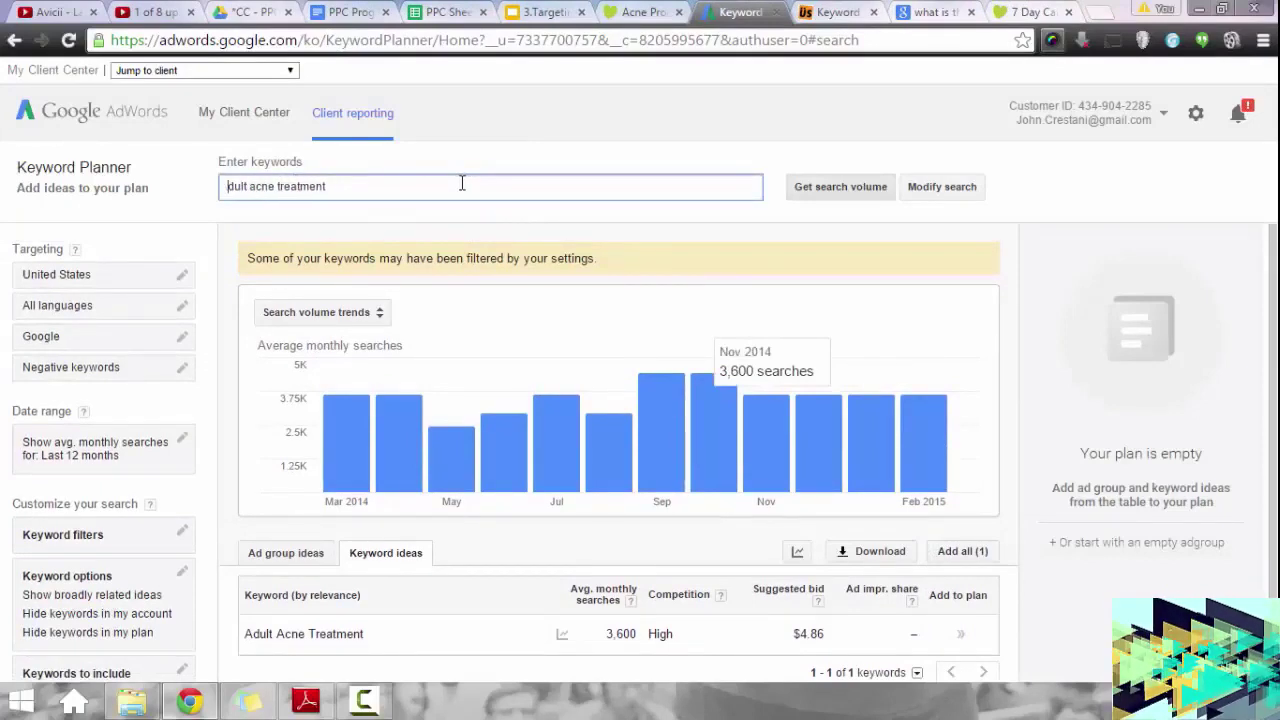
type("a")
left_click(838, 186)
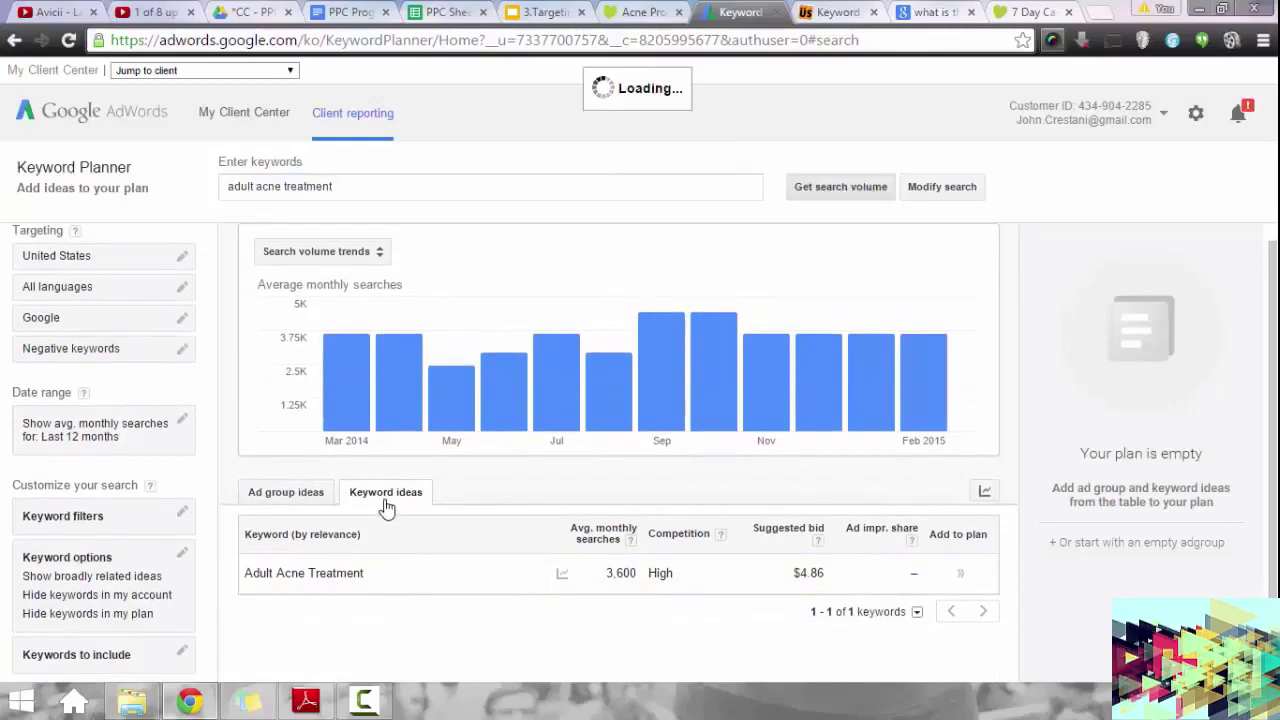
Review the ad group ideas, opening the group "Keywords like: Adult Acne Treatment" and returning to the overview.
left_click(280, 528)
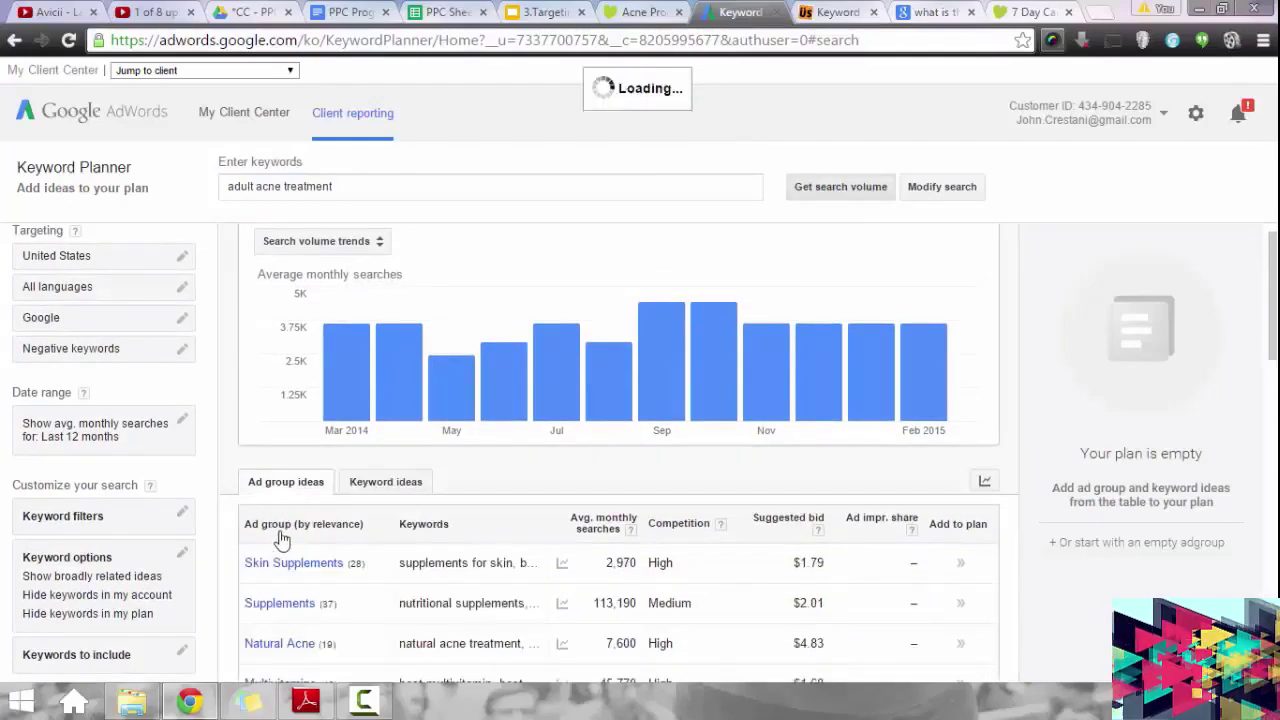
scroll(400, 500, "down", 2)
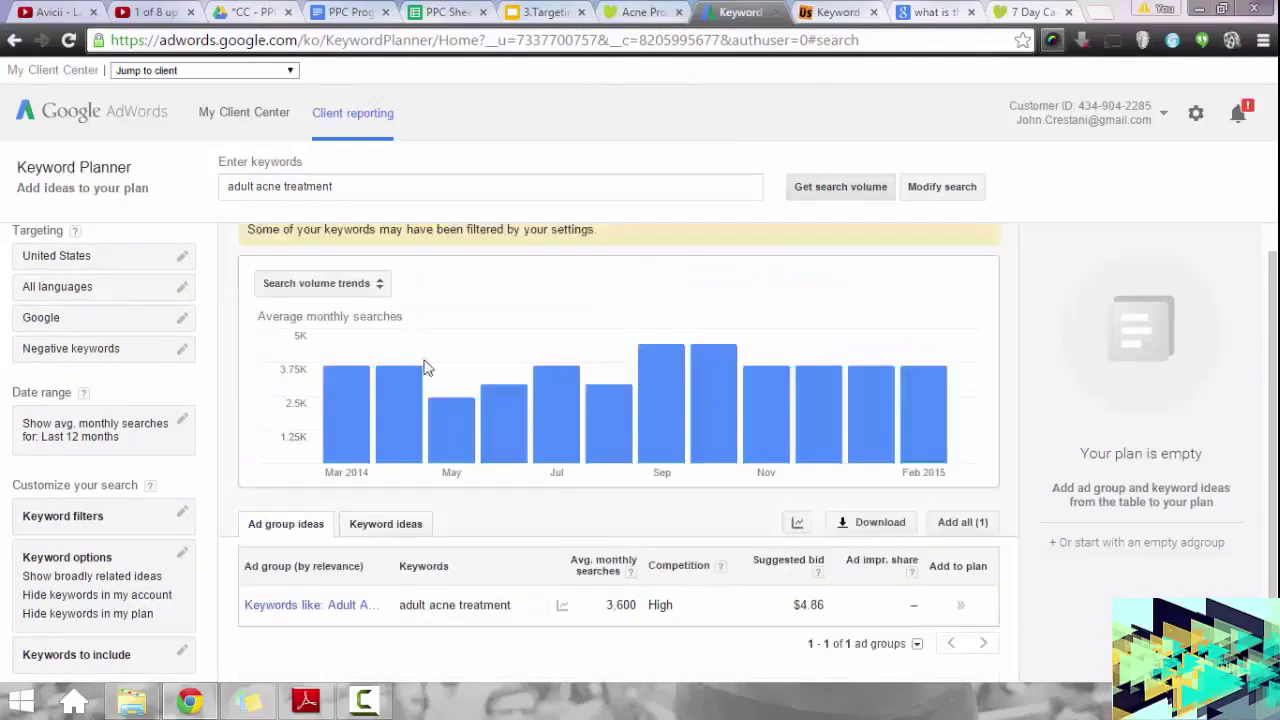
left_click(380, 526)
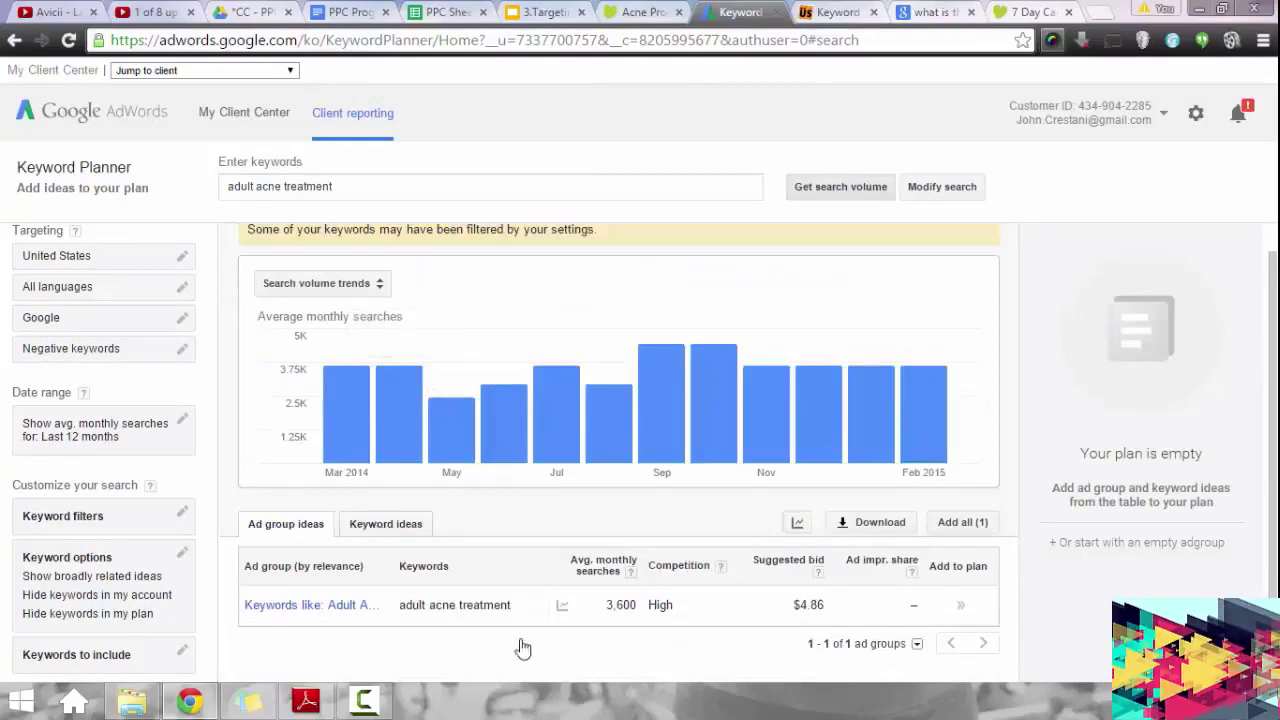
left_click(311, 538)
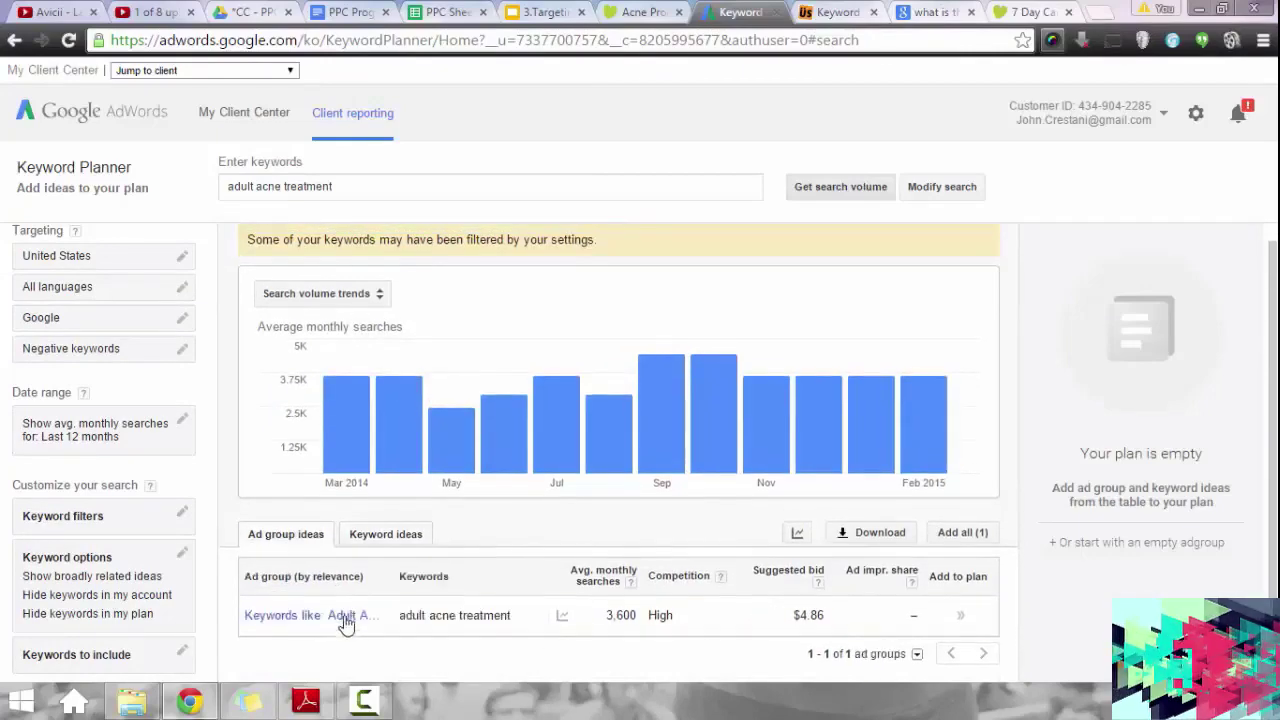
left_click(340, 616)
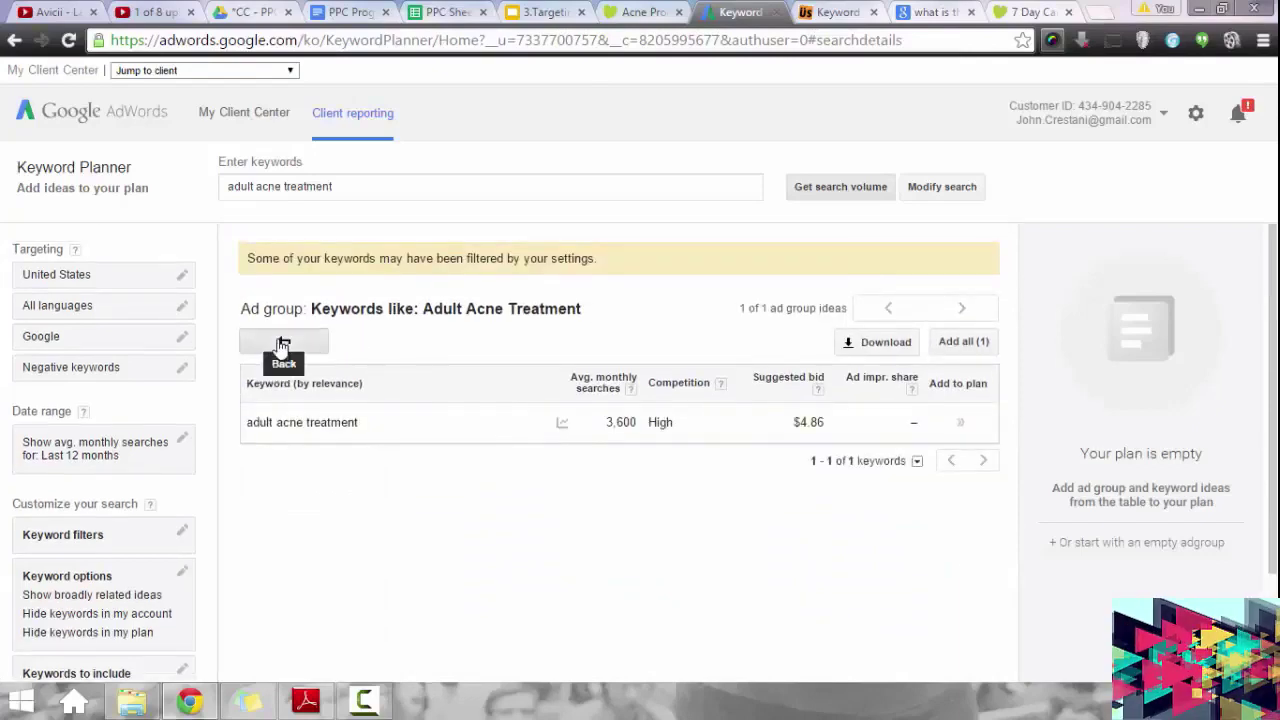
left_click(280, 343)
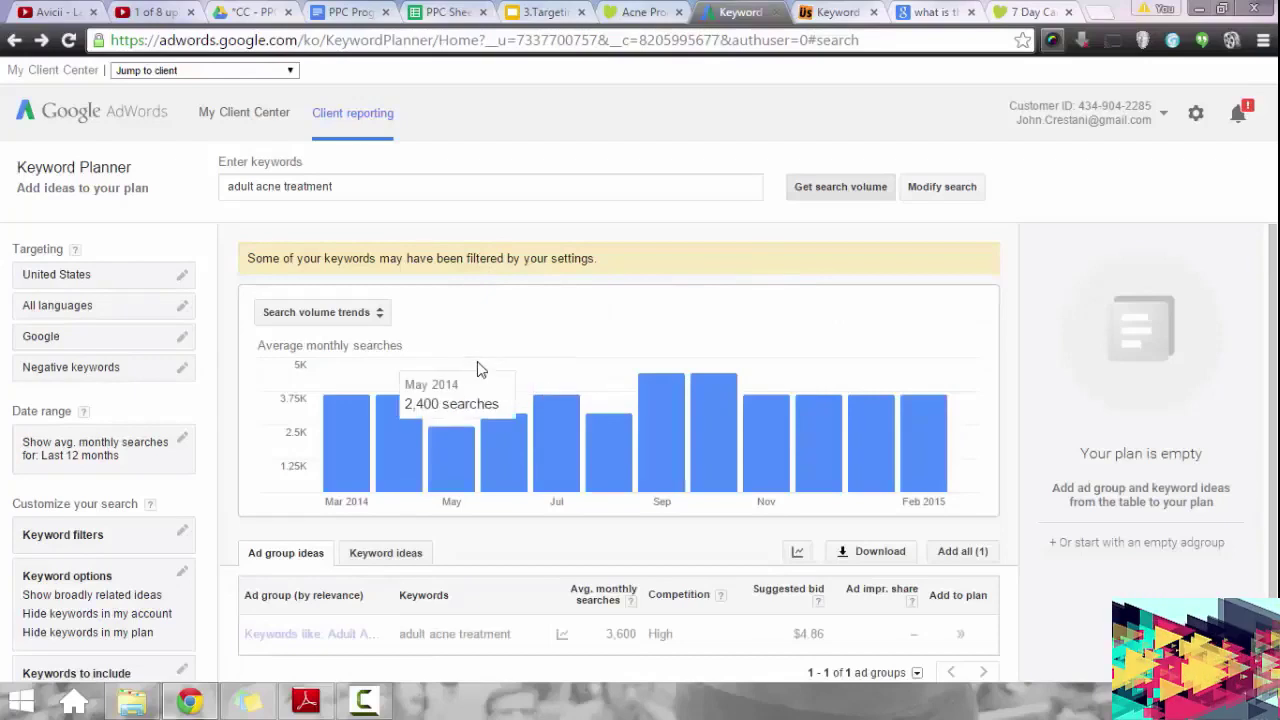
Examine the keyword ideas and search volume trends for "adult acne treatment" in Keyword Planner.
scroll(478, 368, "down", 1)
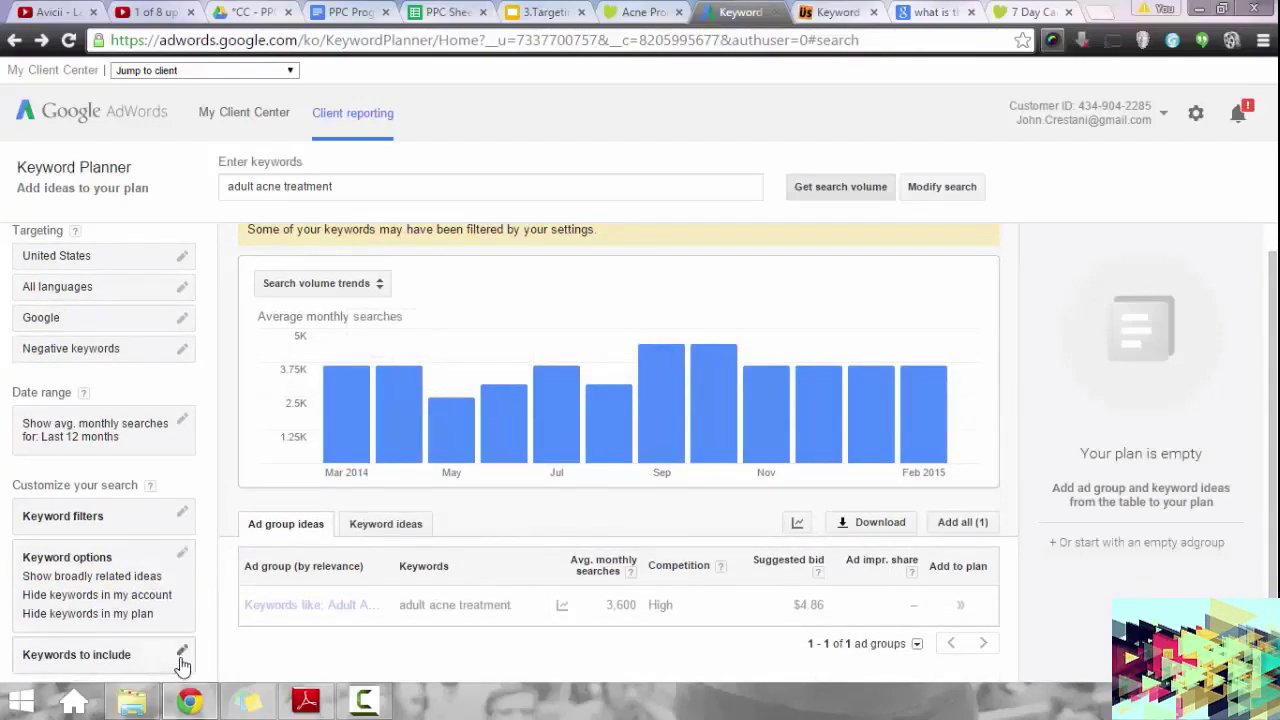
left_click(378, 526)
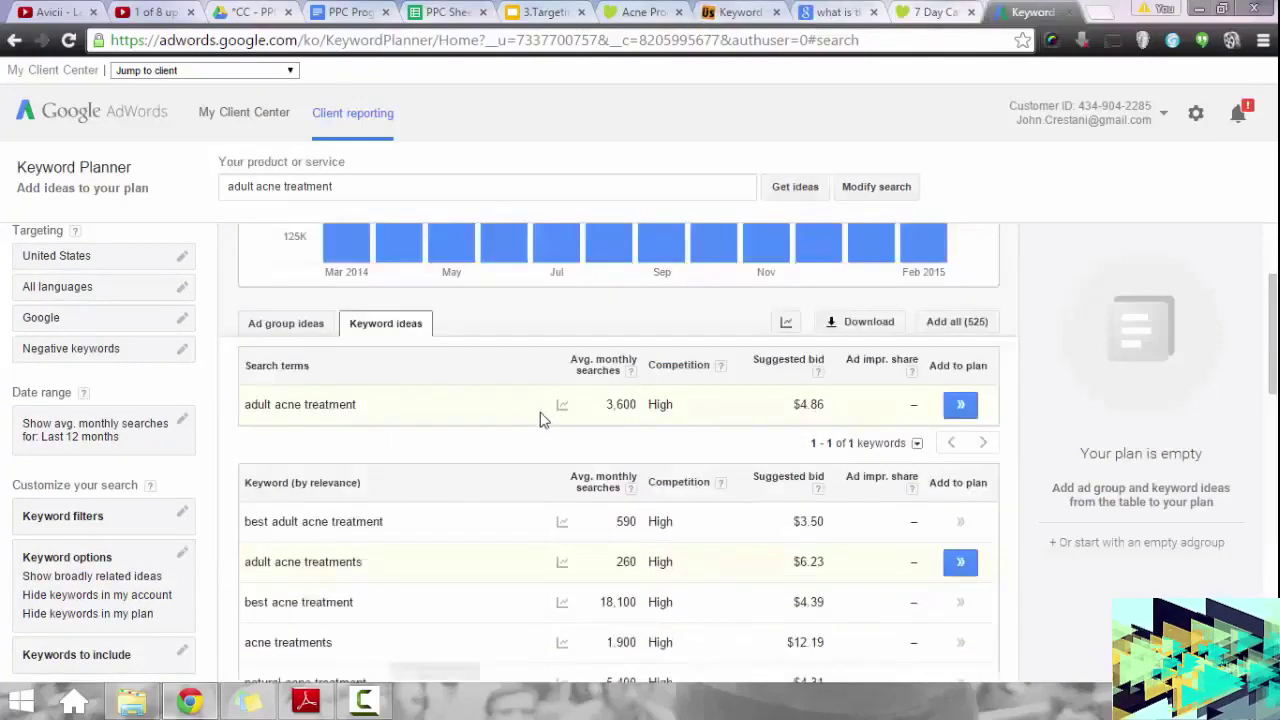
scroll(580, 333, "up", 2)
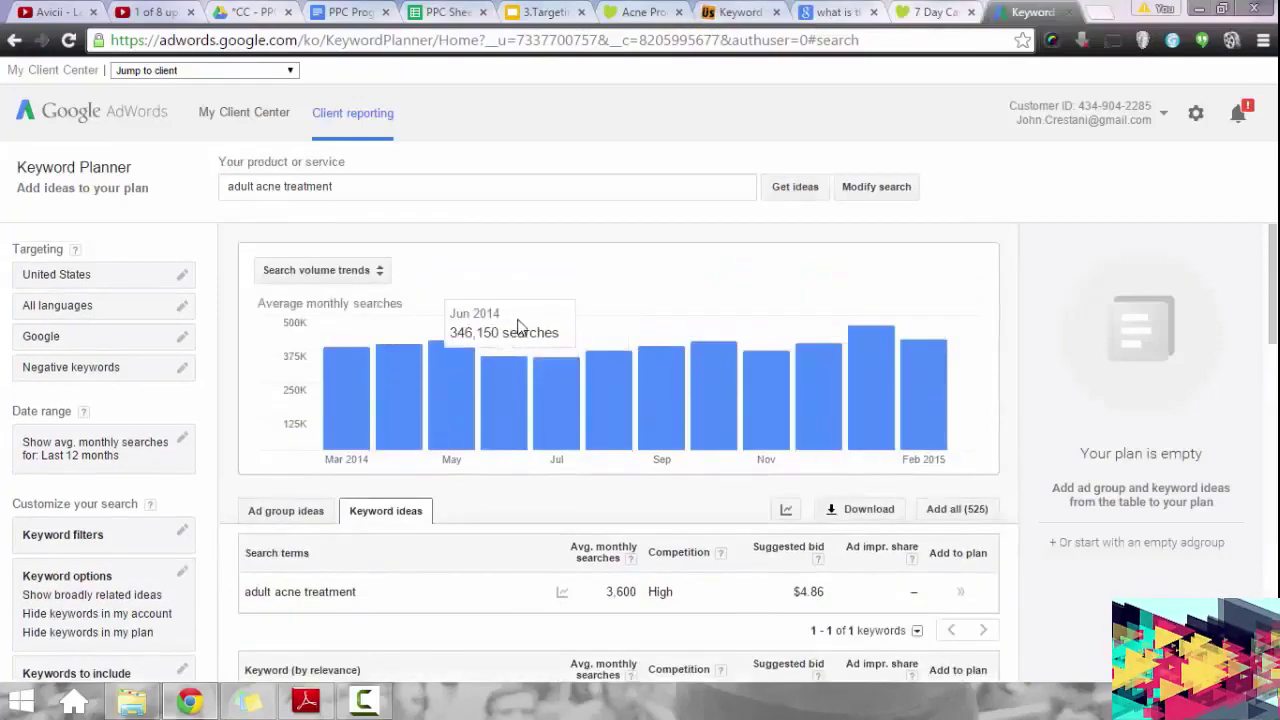
scroll(518, 326, "down", 2)
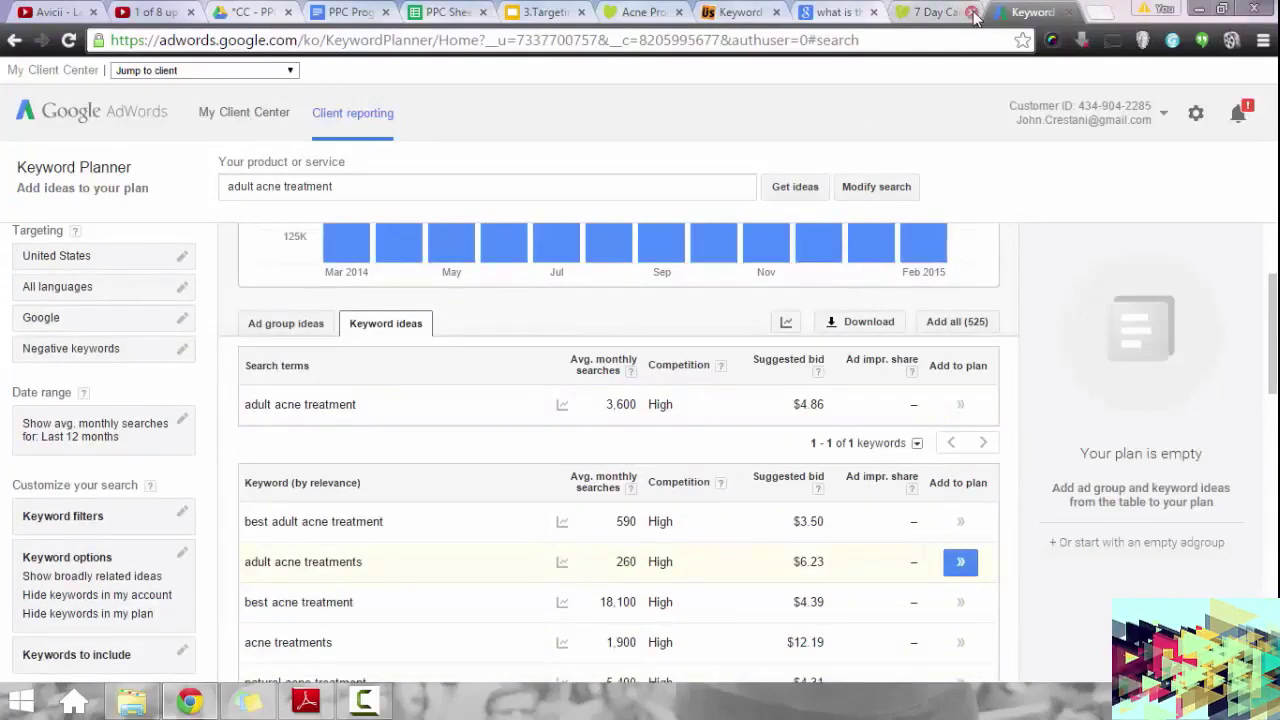
Close the two unneeded browser tabs, switch to Übersuggest and request web keyword suggestions for "adult acne treatment".
left_click(975, 12)
left_click(873, 12)
left_click(752, 16)
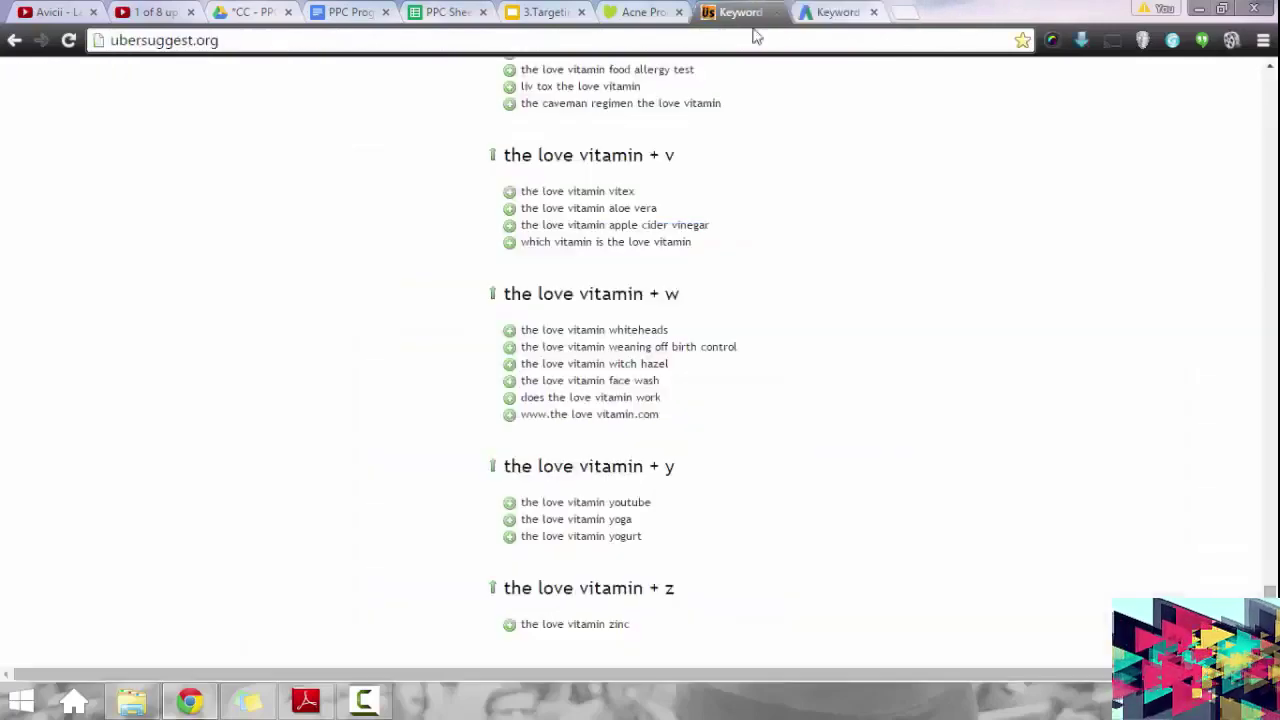
scroll(660, 265, "up", 5)
left_click_drag(1269, 539, 1219, 104)
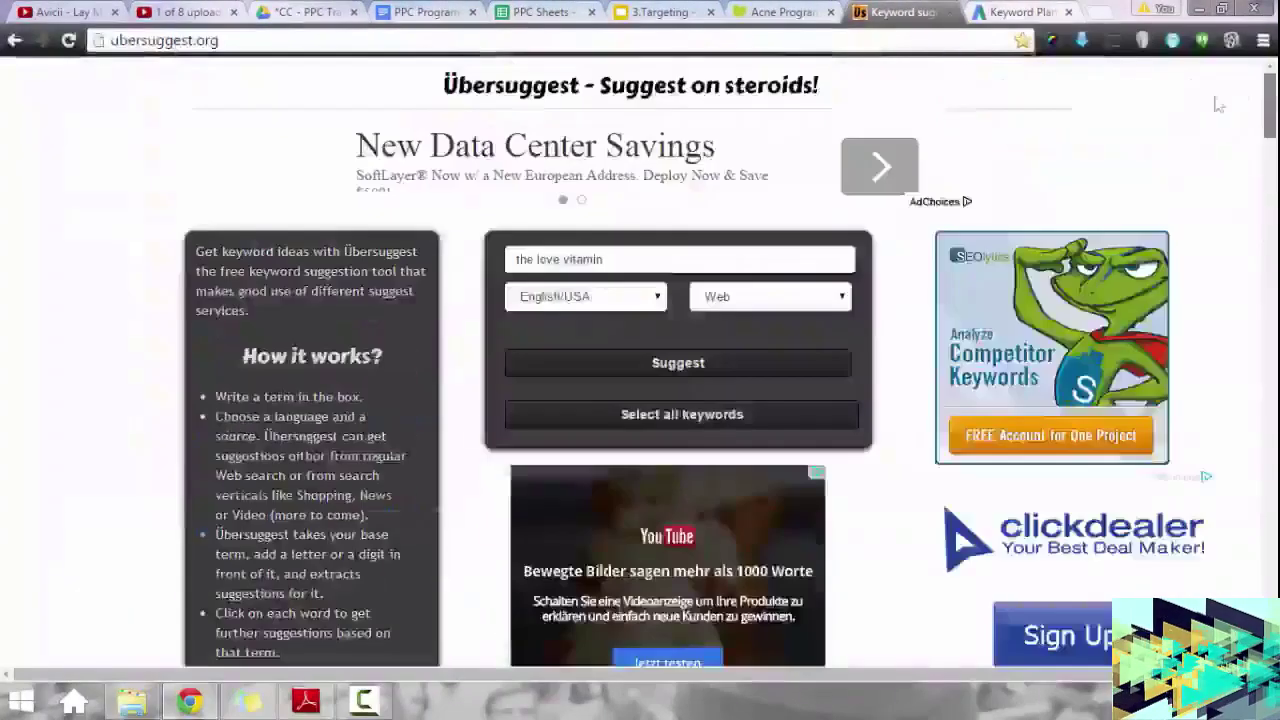
triple_click(604, 261)
type("adult acne treat")
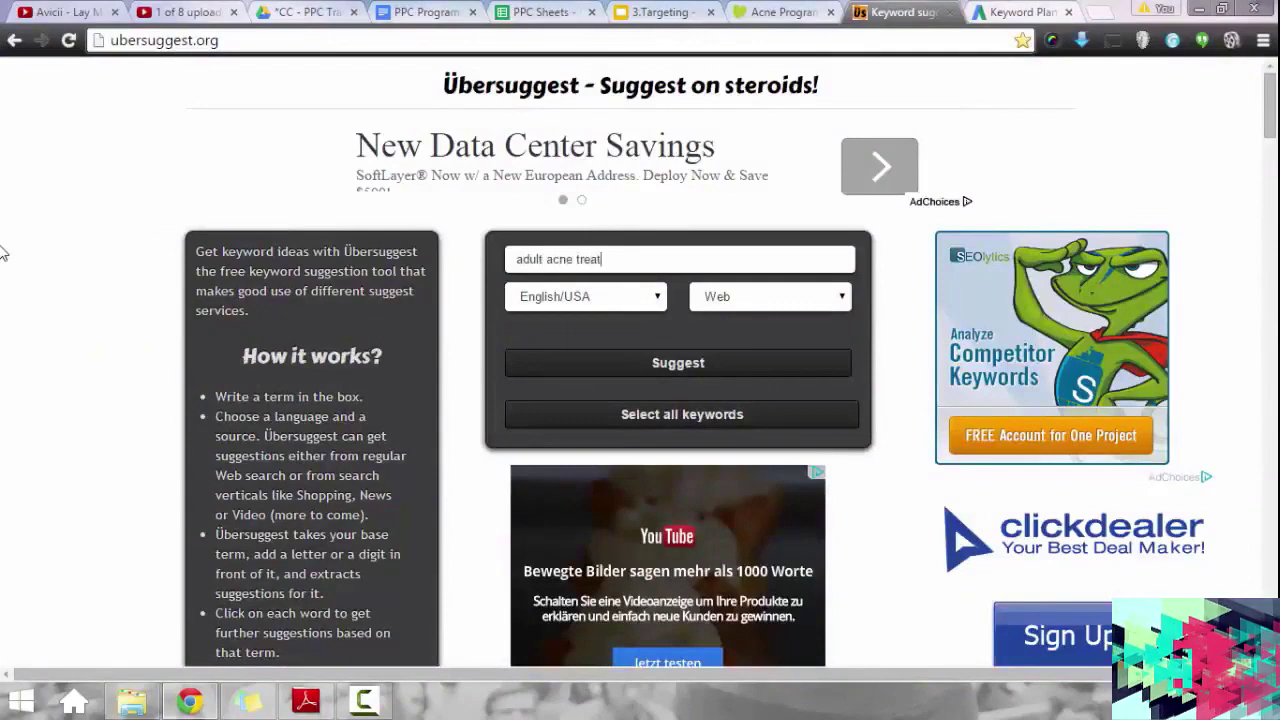
type("ment")
left_click(712, 366)
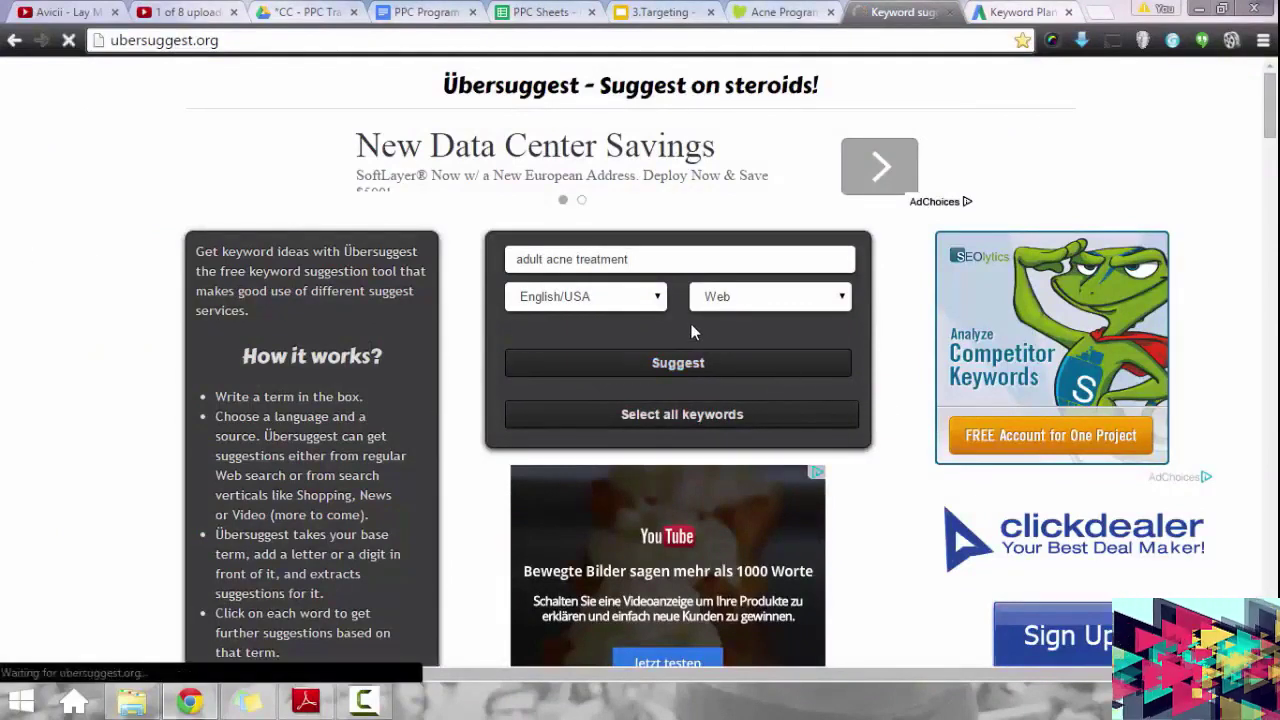
Check the average monthly searches for "adult acne treatment" in Keyword Planner and switch to the PPC Sheets spreadsheet.
left_click(1008, 11)
scroll(403, 403, "down", 1)
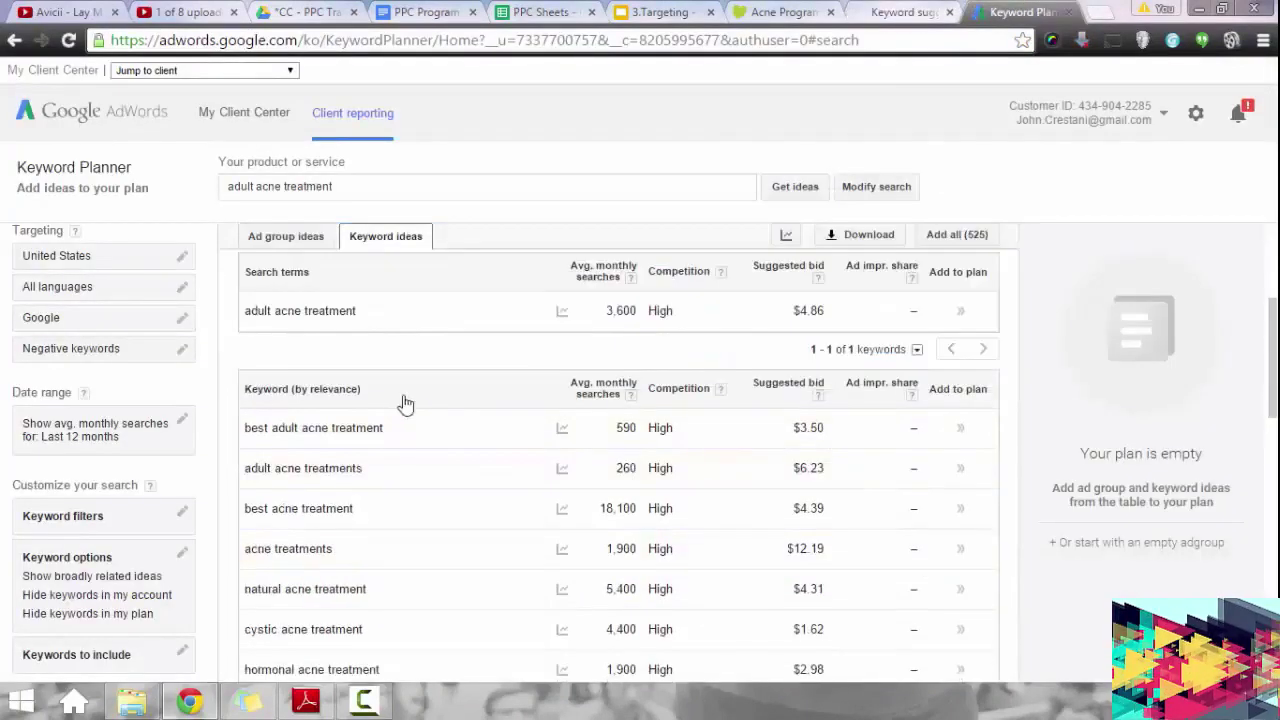
scroll(605, 398, "up", 1)
left_click_drag(605, 398, 625, 404)
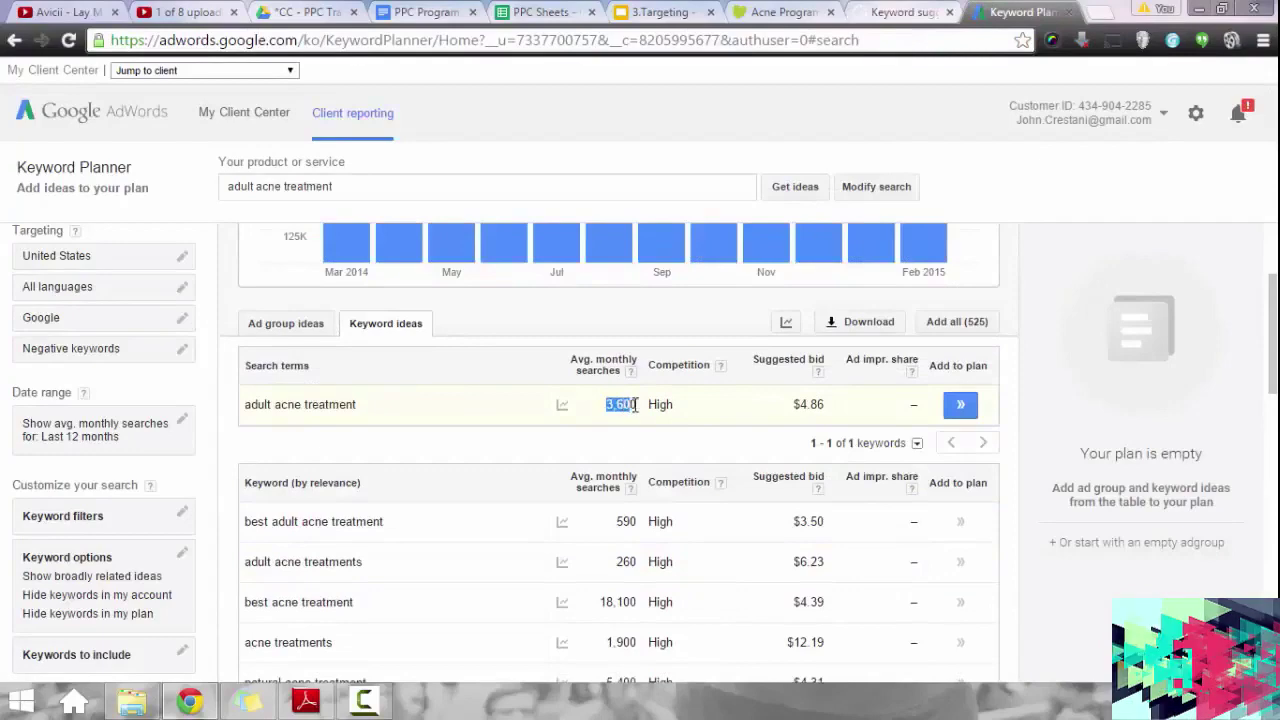
left_click(634, 404)
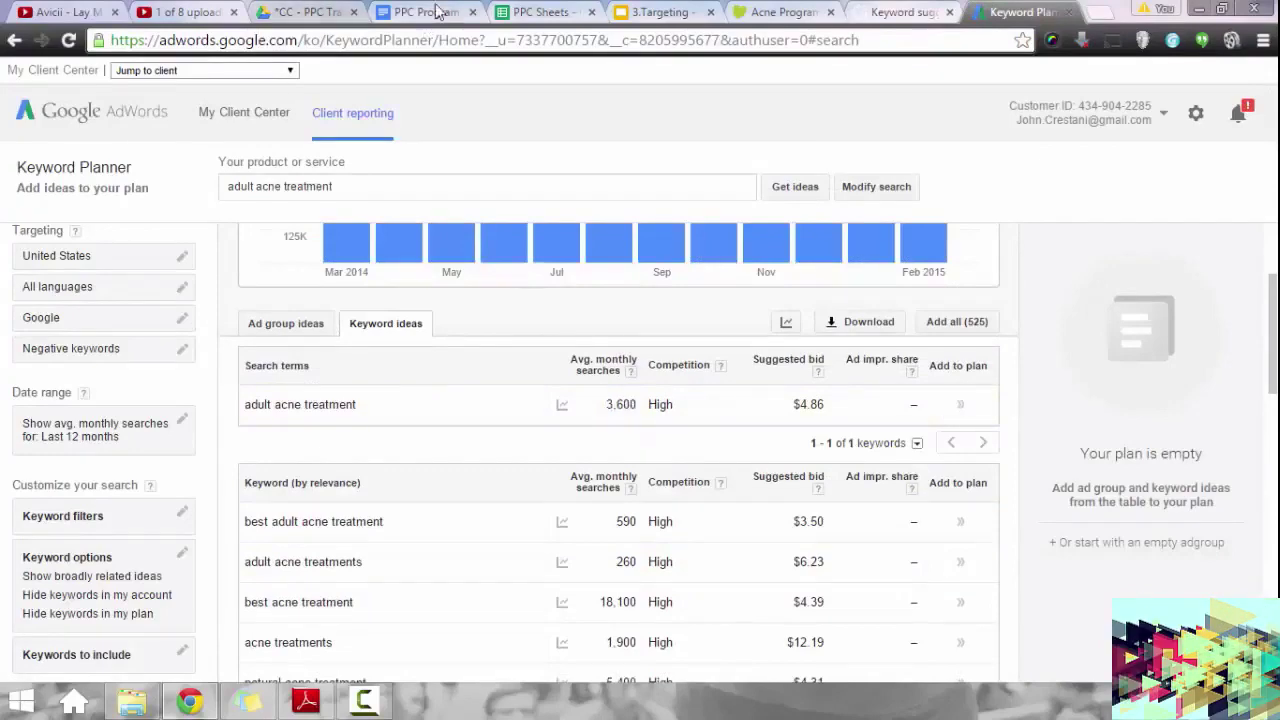
left_click(539, 10)
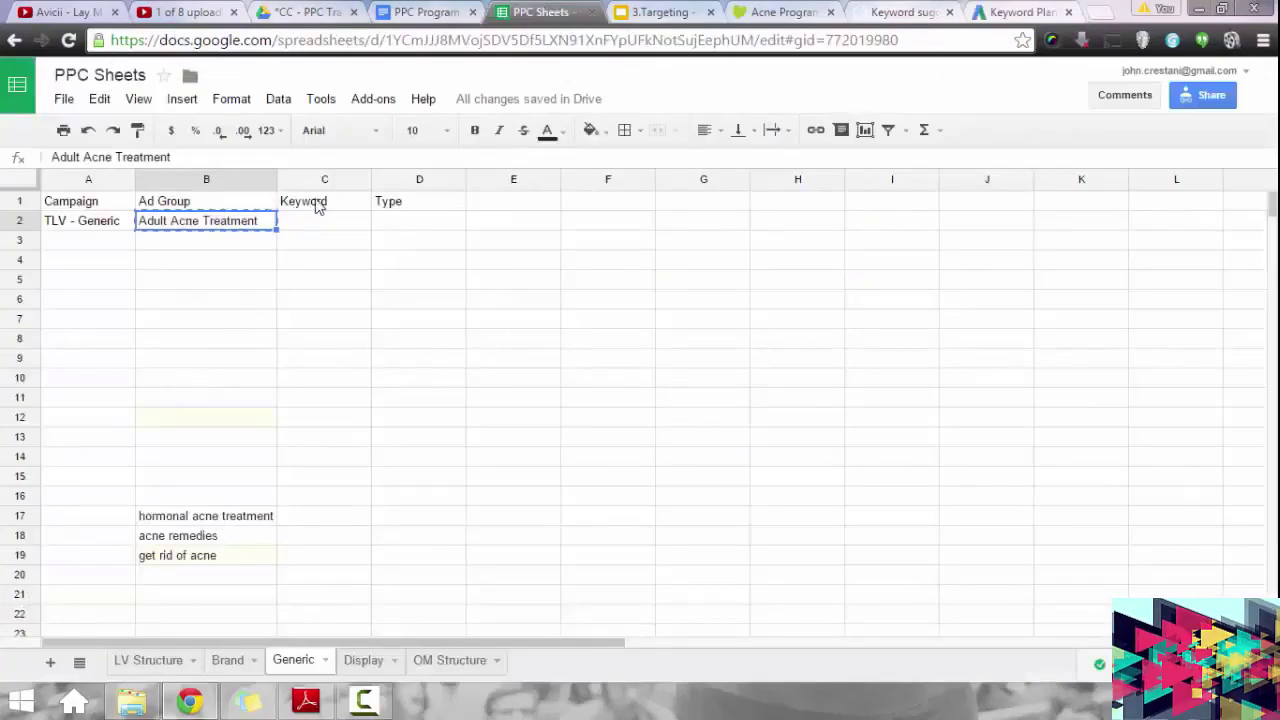
key("ctrl+c")
left_click(335, 232)
type("adut")
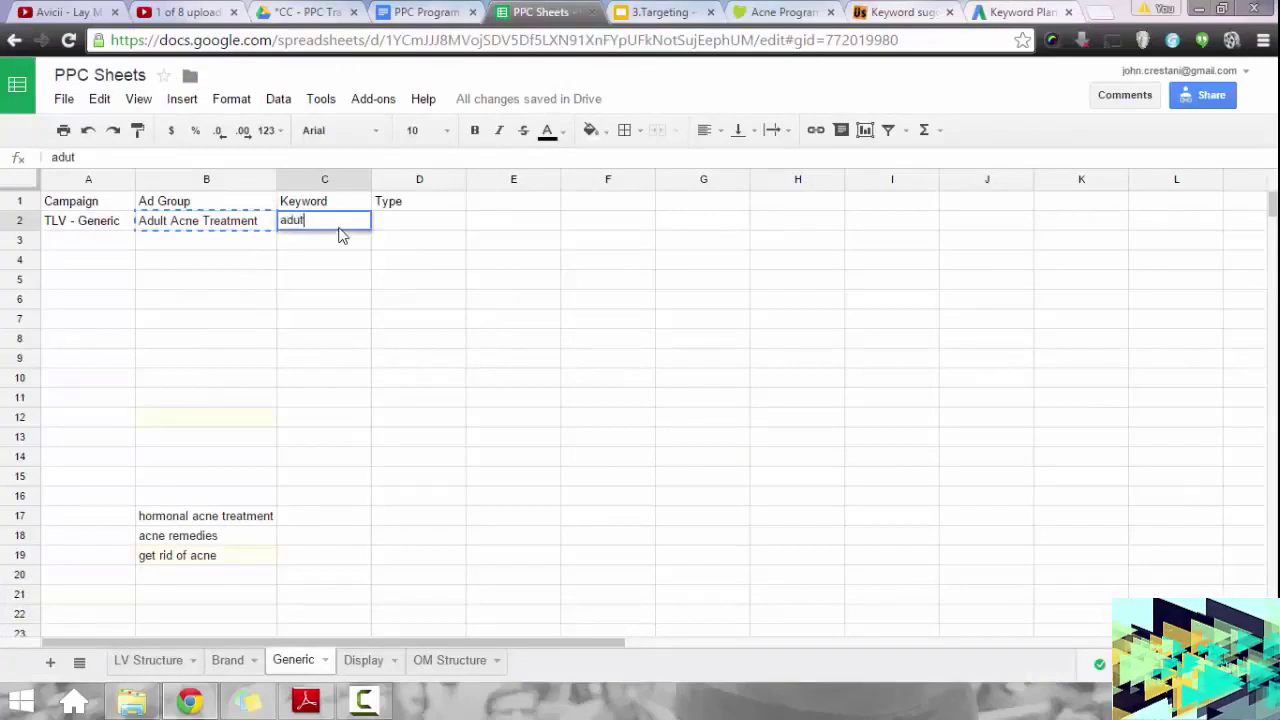
key("BackSpace")
type("lt ac")
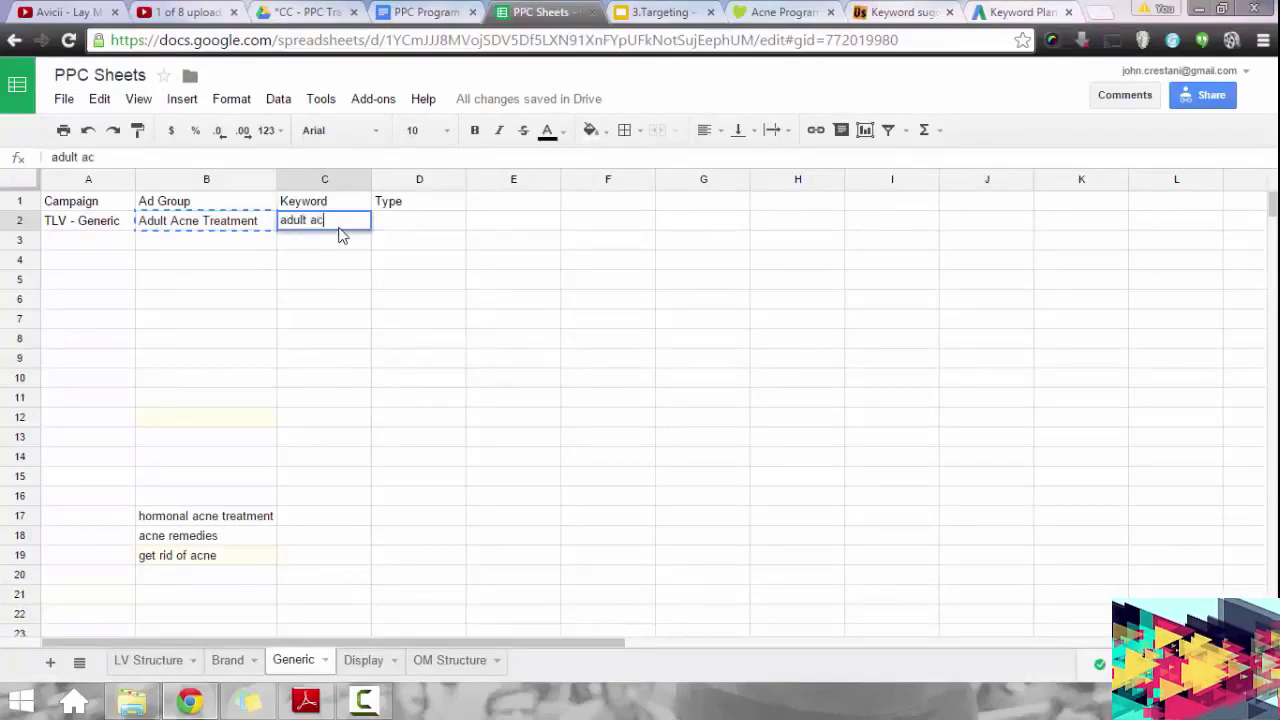
key("BackSpace")
key("BackSpace")
key("BackSpace")
key("Return")
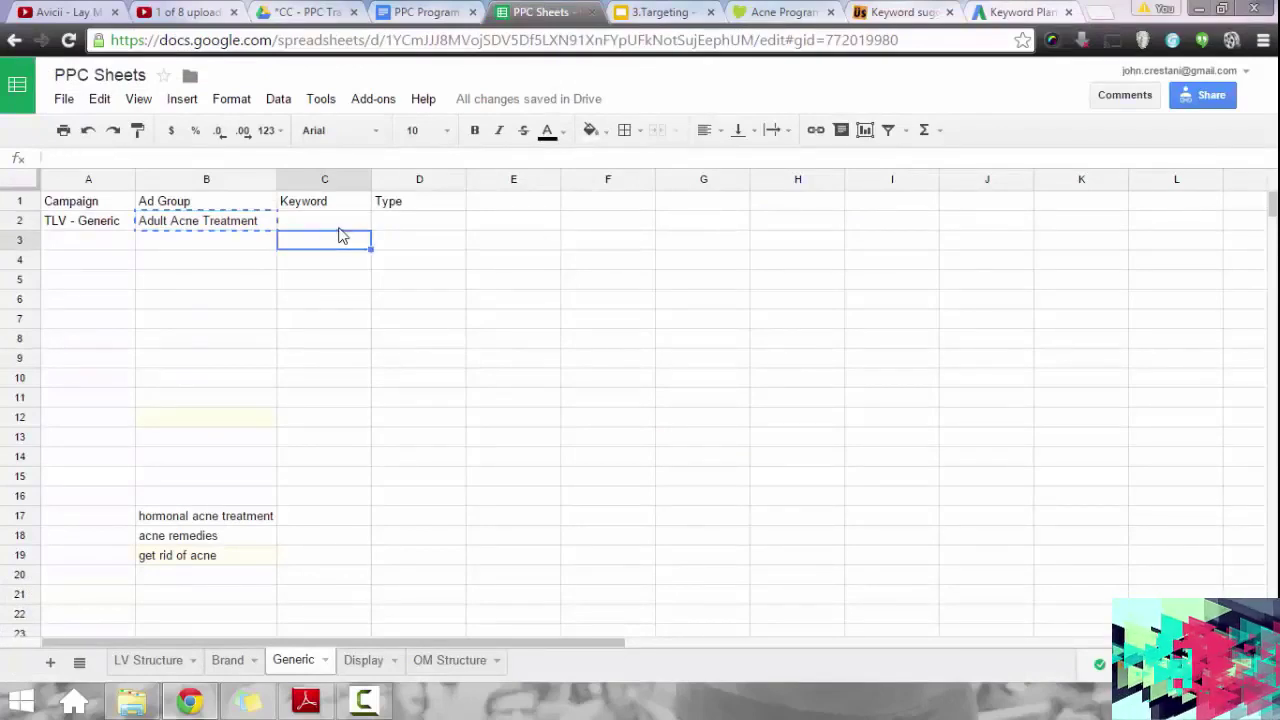
Enter the keyword "adult acne treatment" in C3 of the Generic sheet and copy it to C4.
type("adult a")
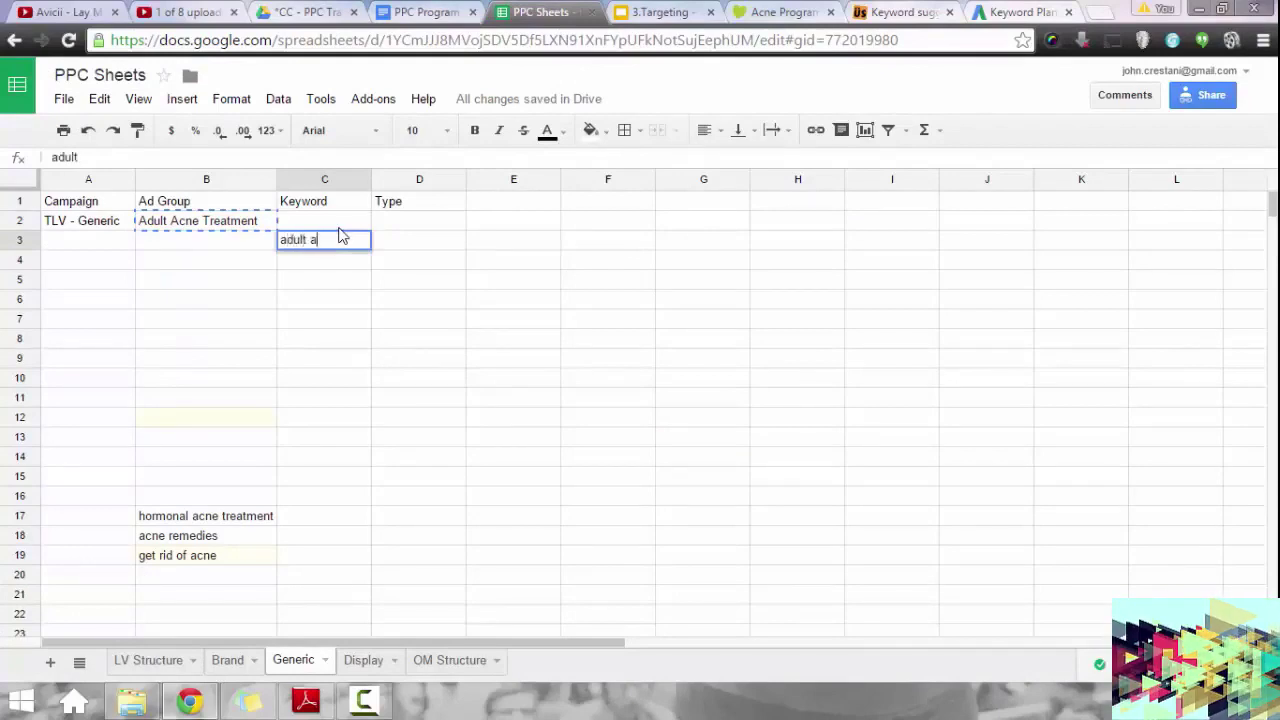
type("cne treatment")
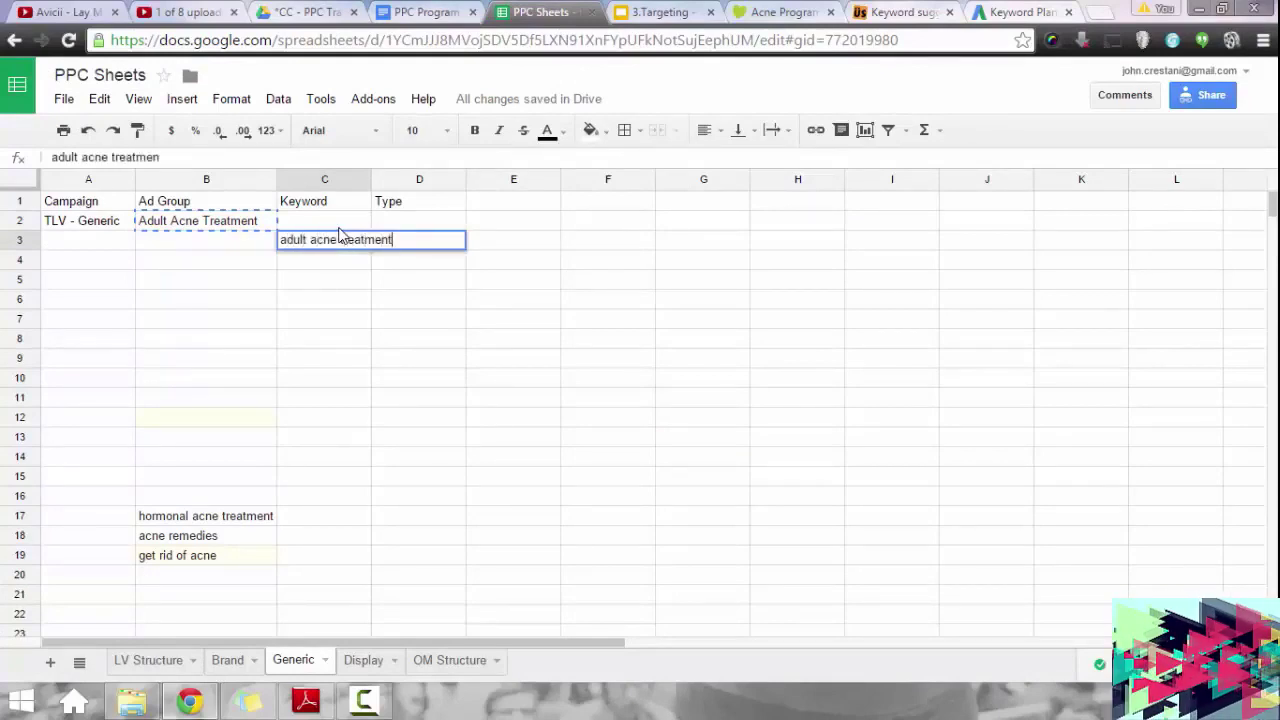
key("Return")
left_click(302, 246)
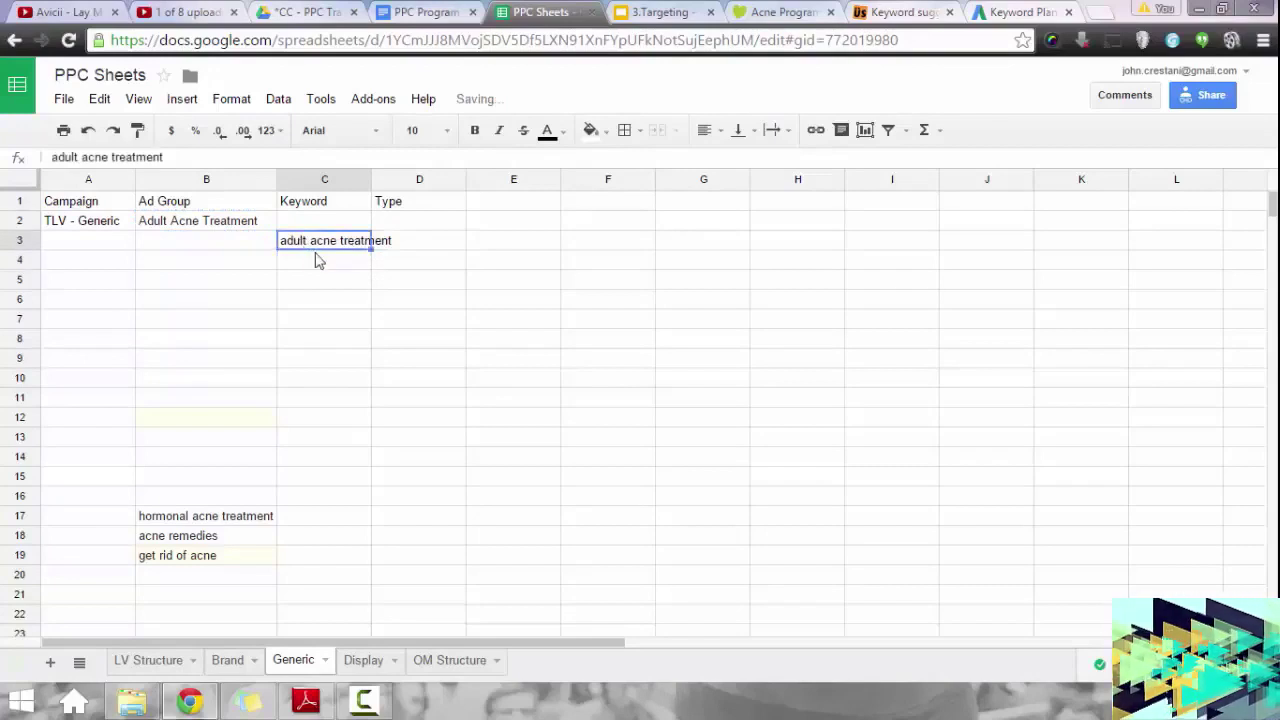
key("ctrl+c")
left_click(316, 265)
key("ctrl+v")
Enter the match types broad, phrase and exact in D2, D3 and D4 of the Type column.
left_click(408, 221)
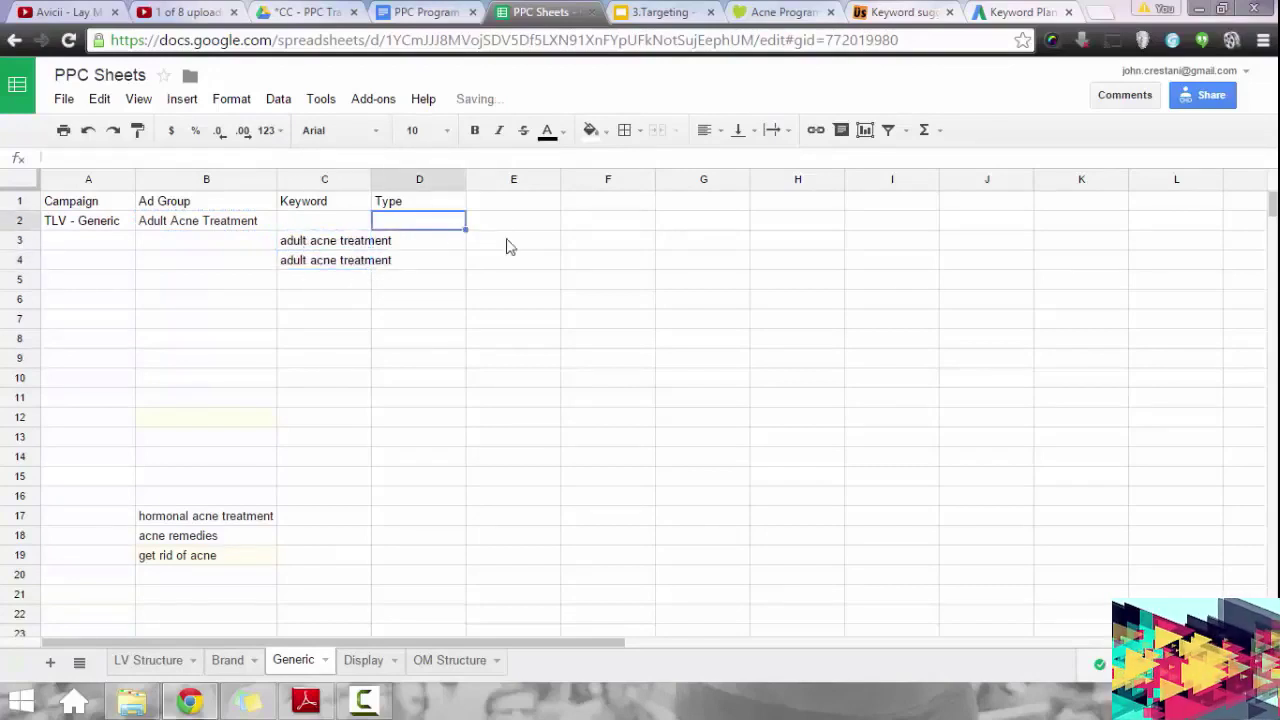
type("broad")
key("Return")
type("ph")
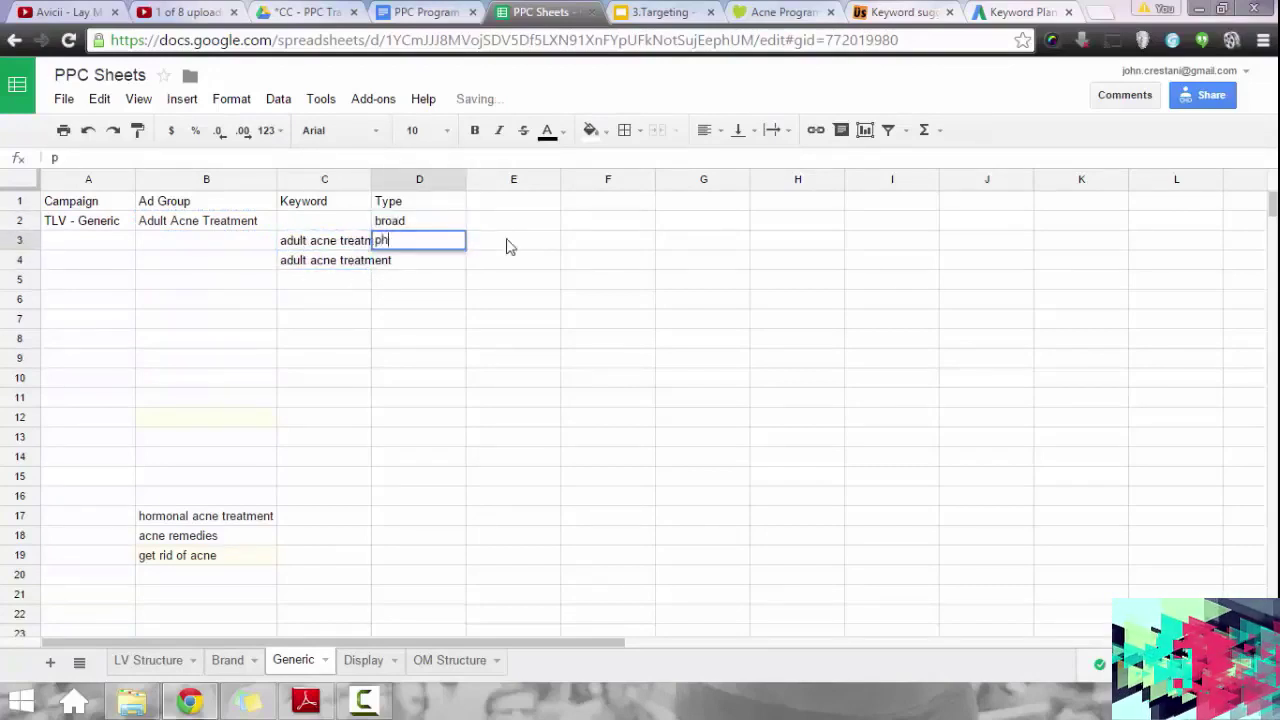
type("rase")
key("Return")
type("exact")
key("Return")
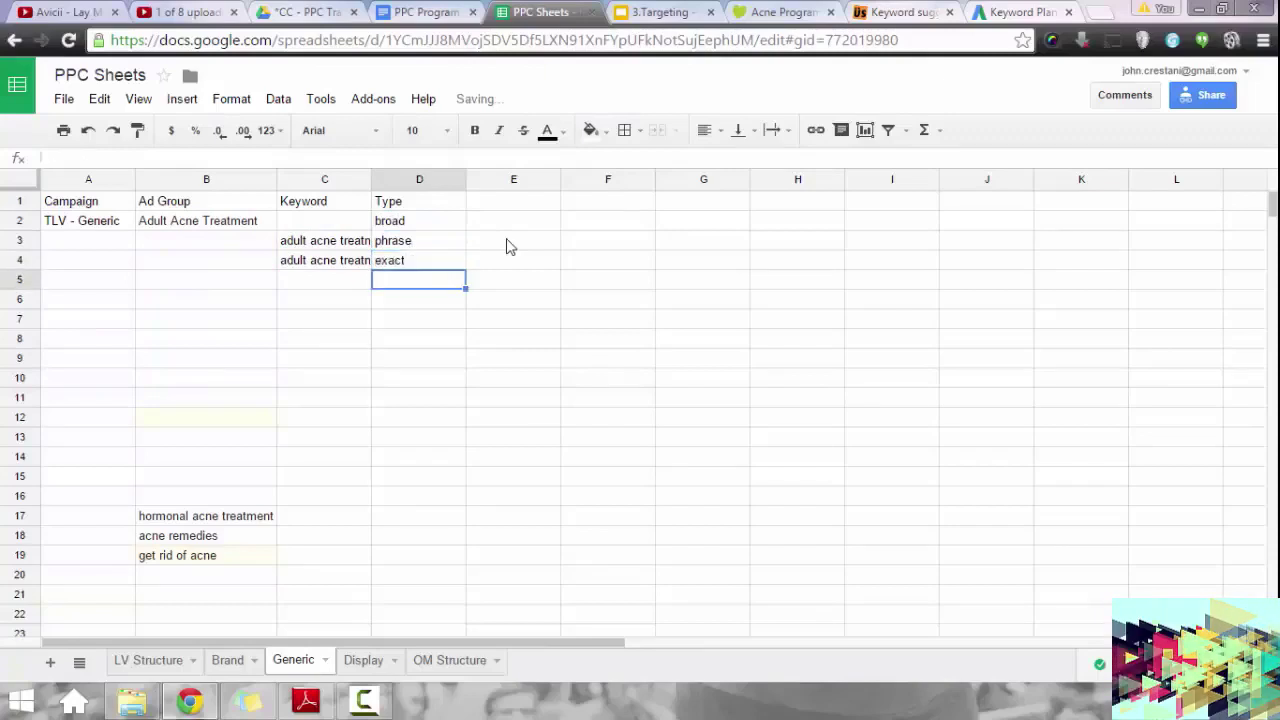
Enter =CONCAT("+",SUBSTITUTE(C4," "," +")) in C2 for the broad keyword and fit the Keyword column's width to its content.
type("=conc")
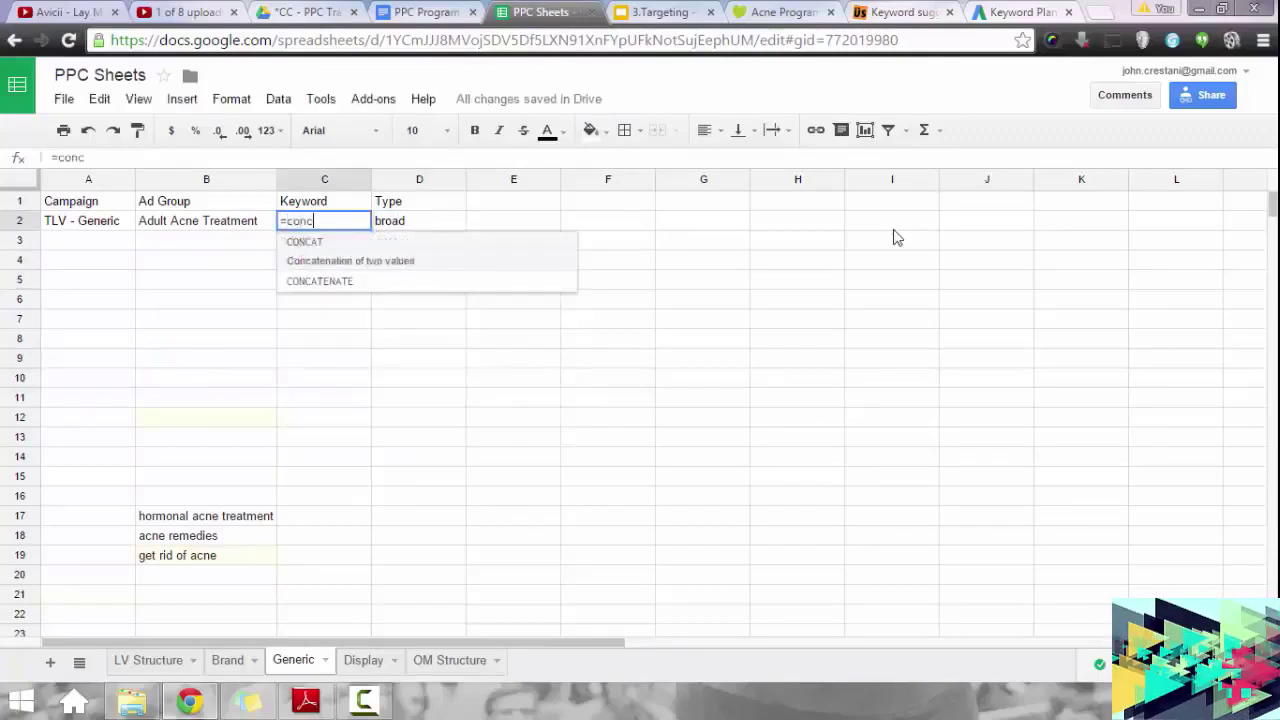
key("Tab")
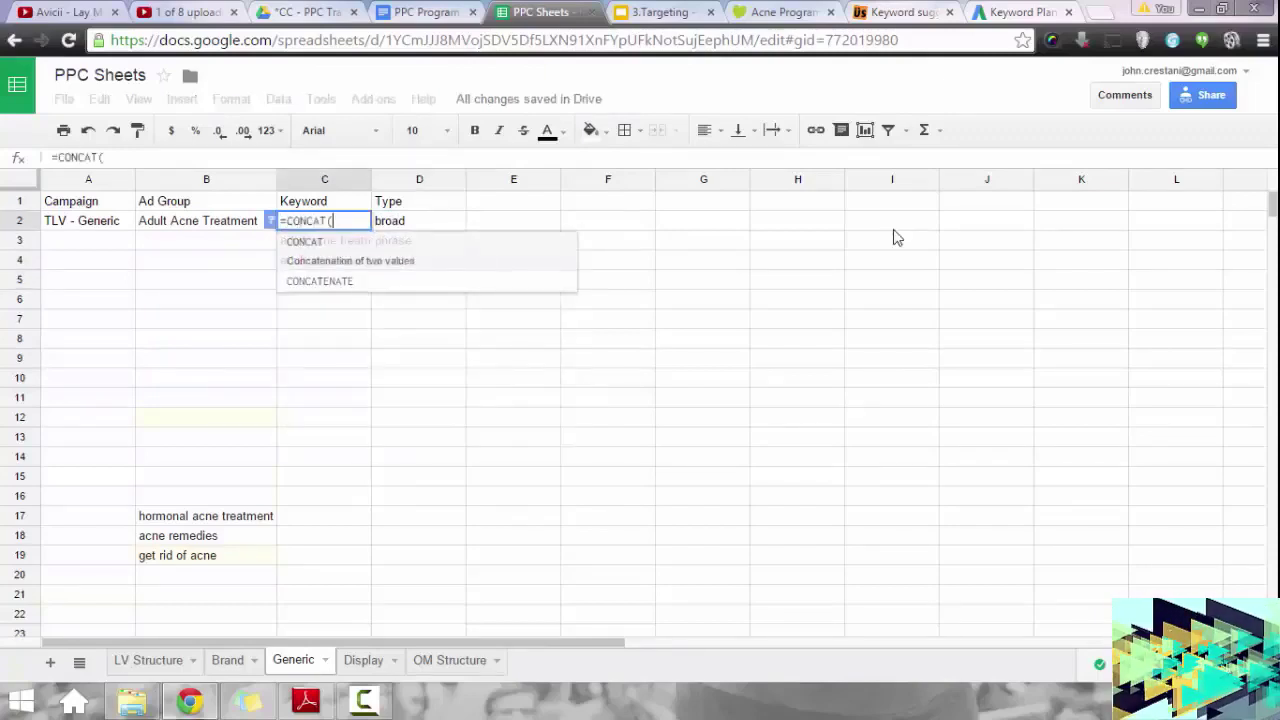
type("\"+\"")
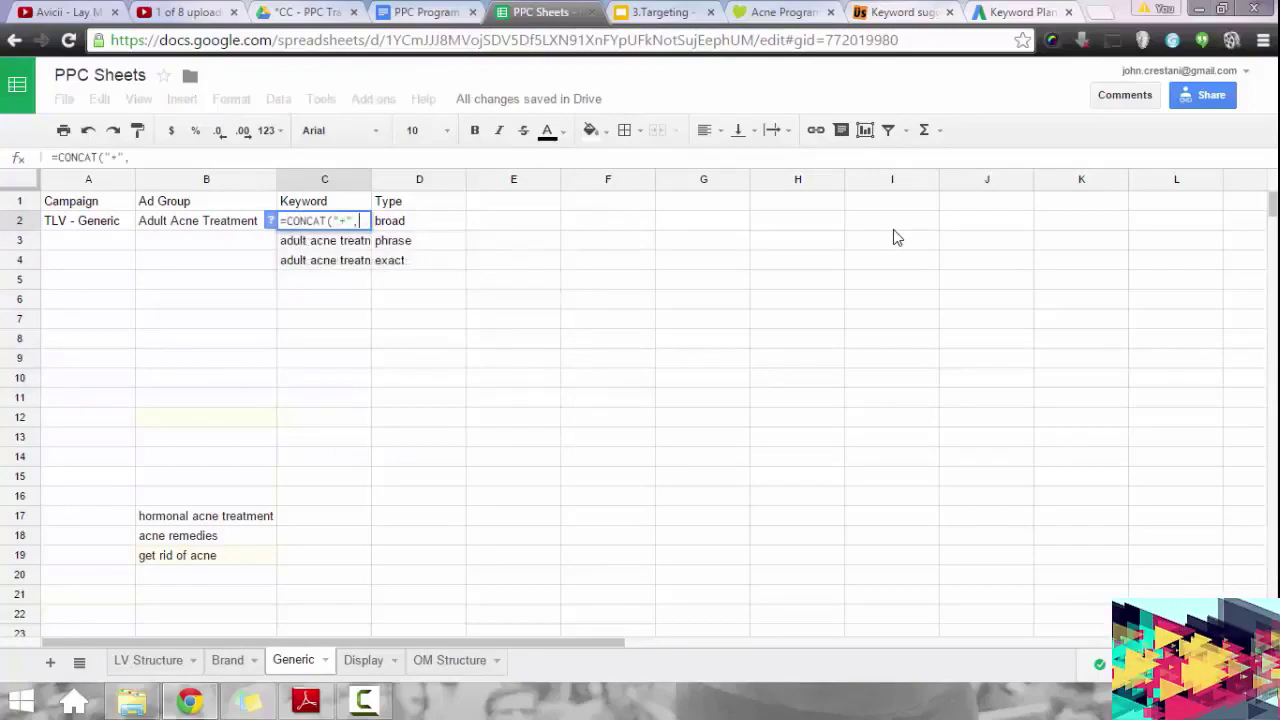
type(",subst")
key("Tab")
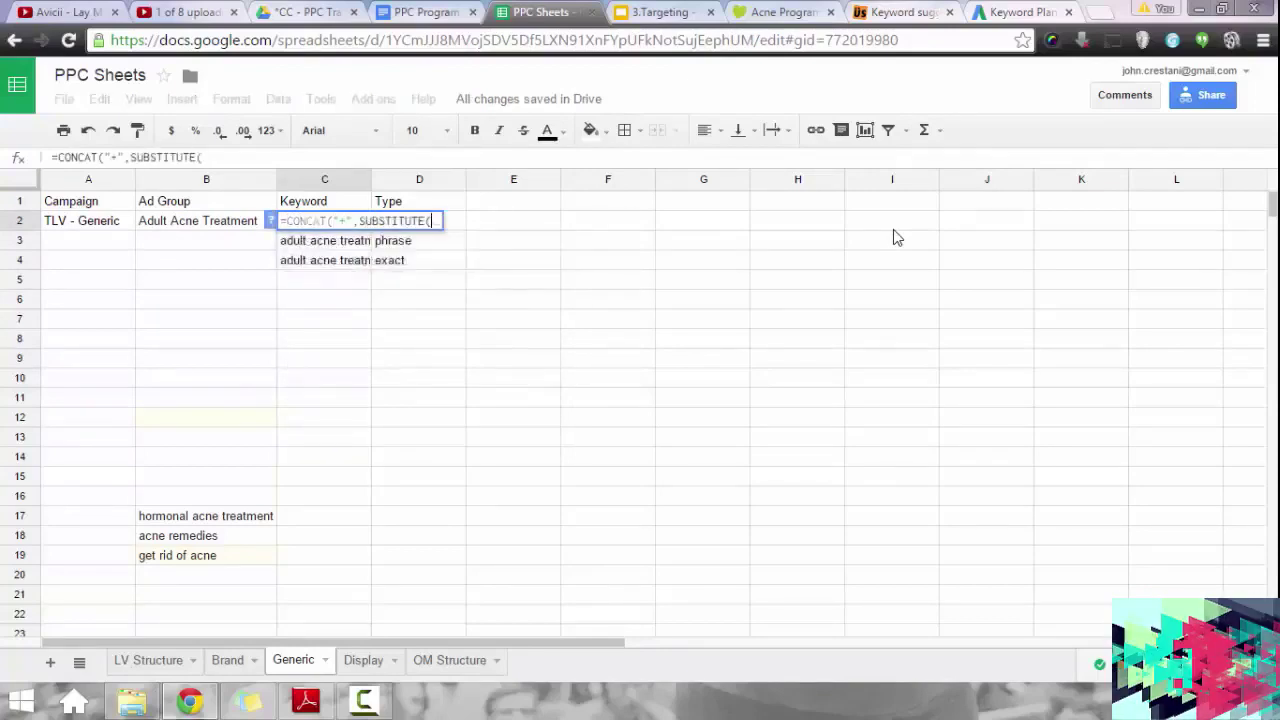
left_click(325, 268)
type(",\" ")
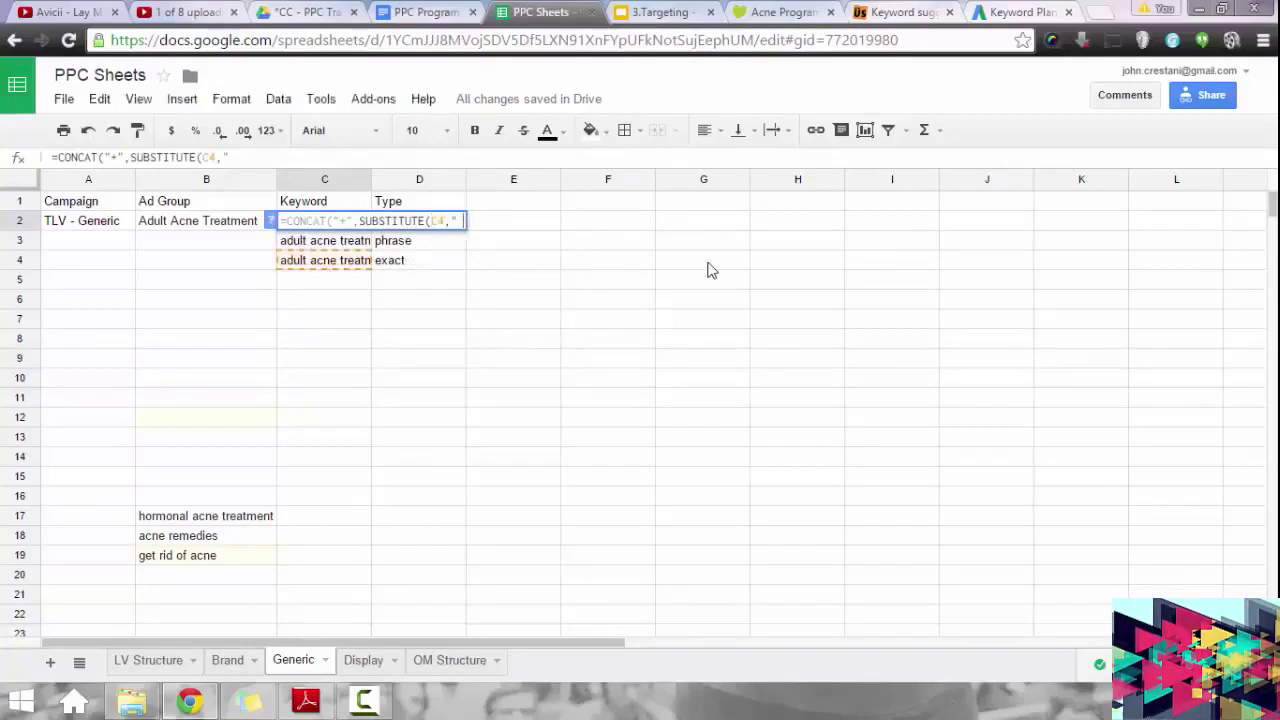
type("\",\"")
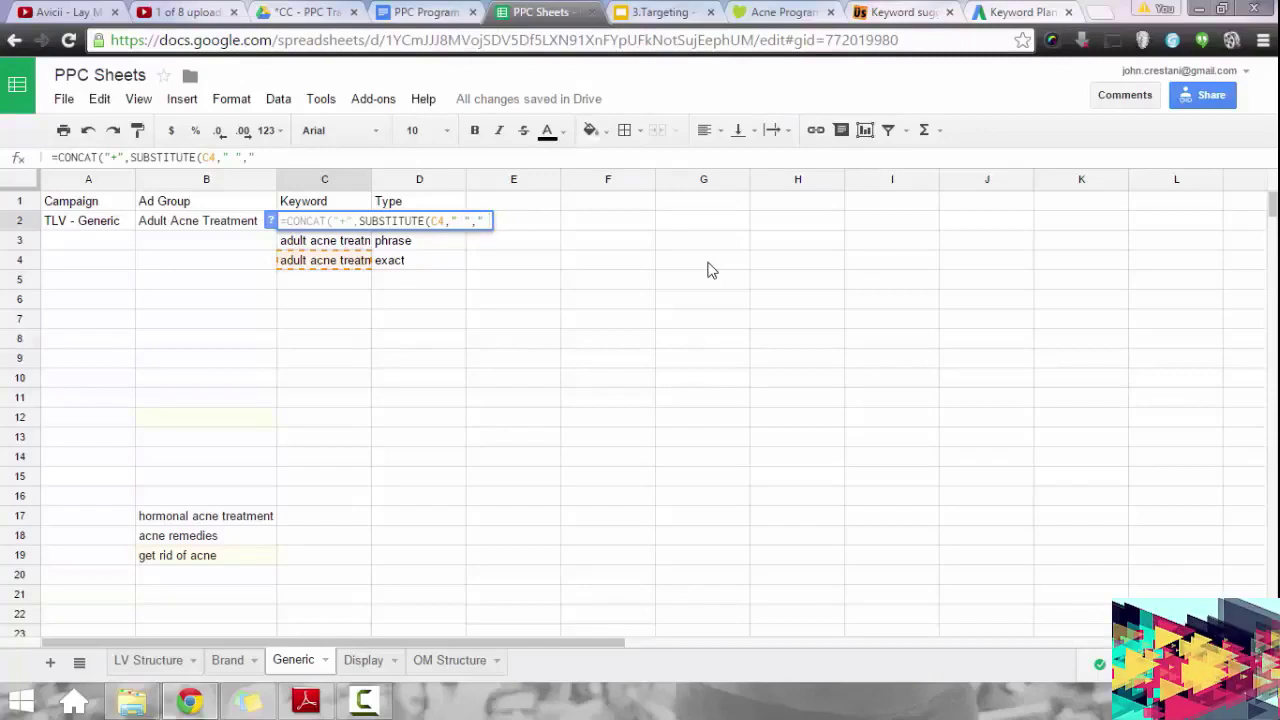
type(" +\"))")
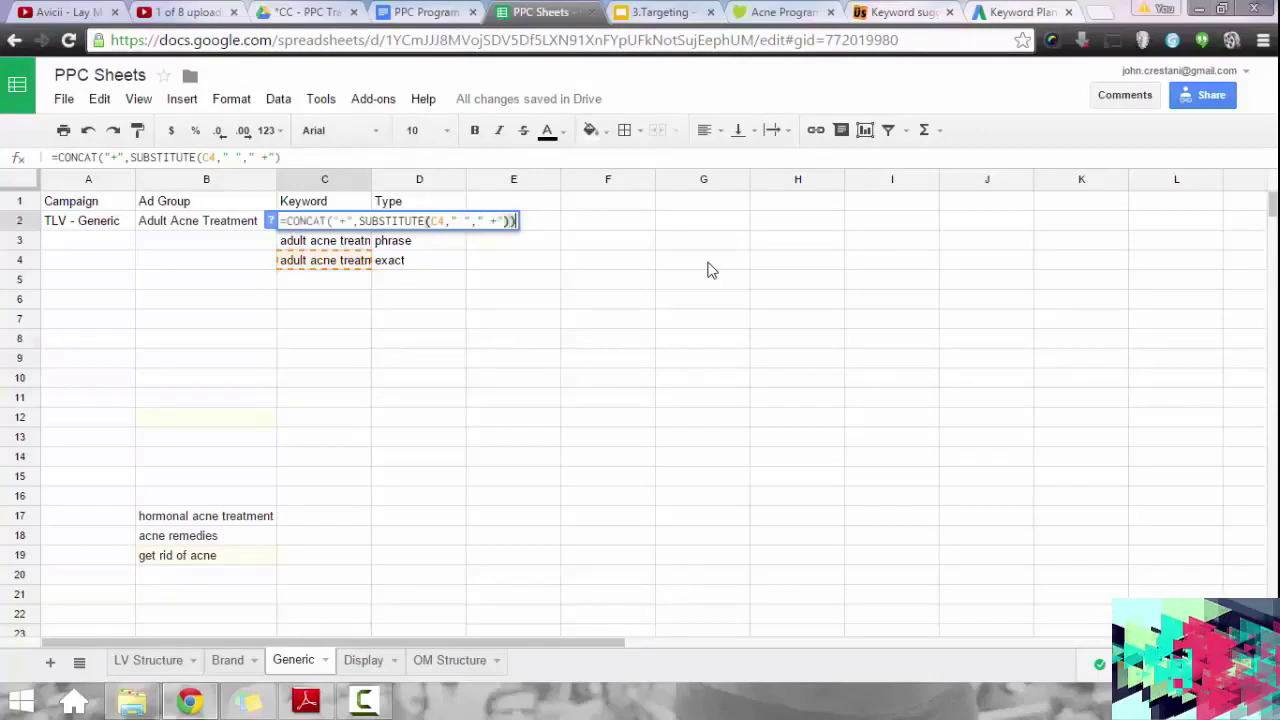
key("Return")
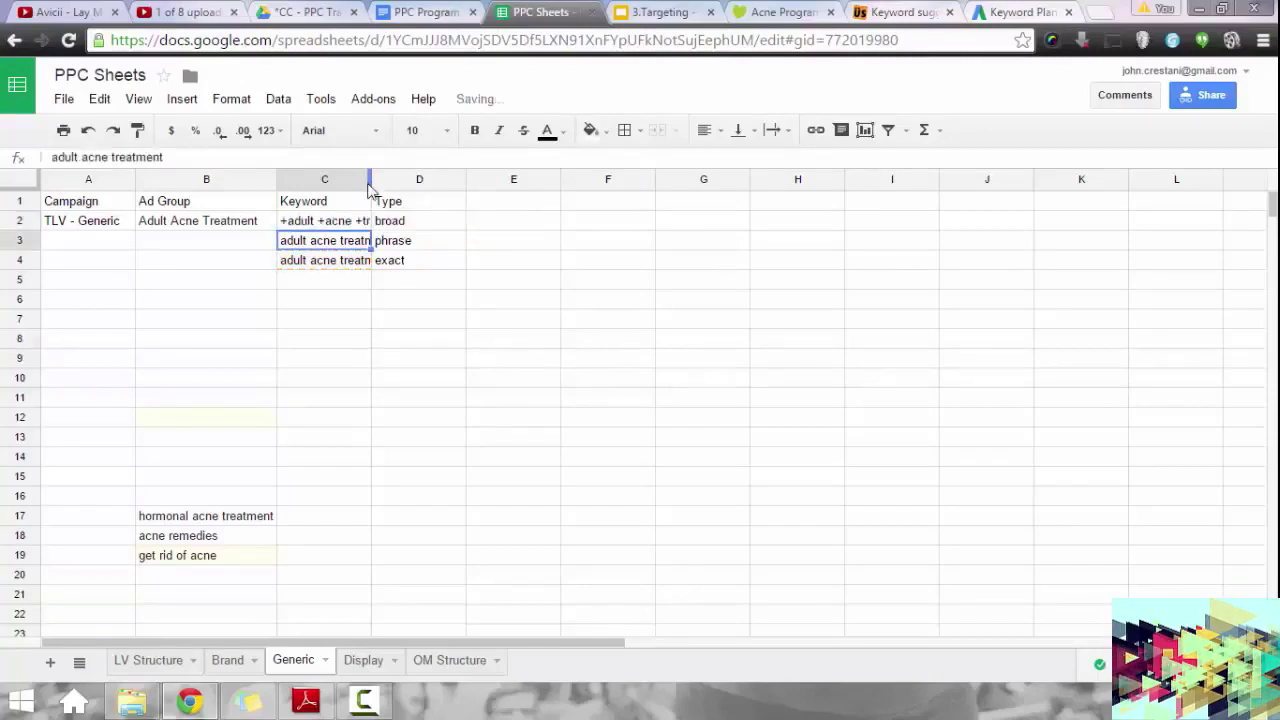
double_click(371, 180)
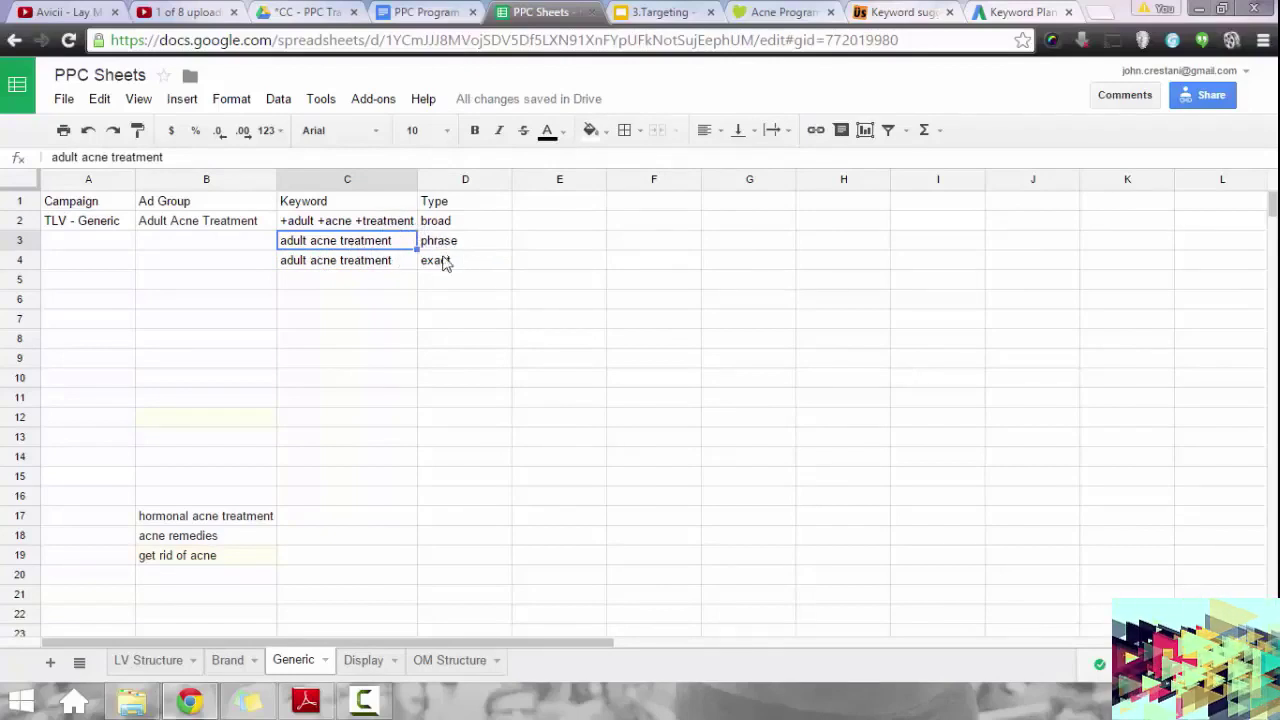
Review the three Adult Acne Treatment keywords in C2:C4 with their broad, phrase and exact match types.
left_click(348, 222)
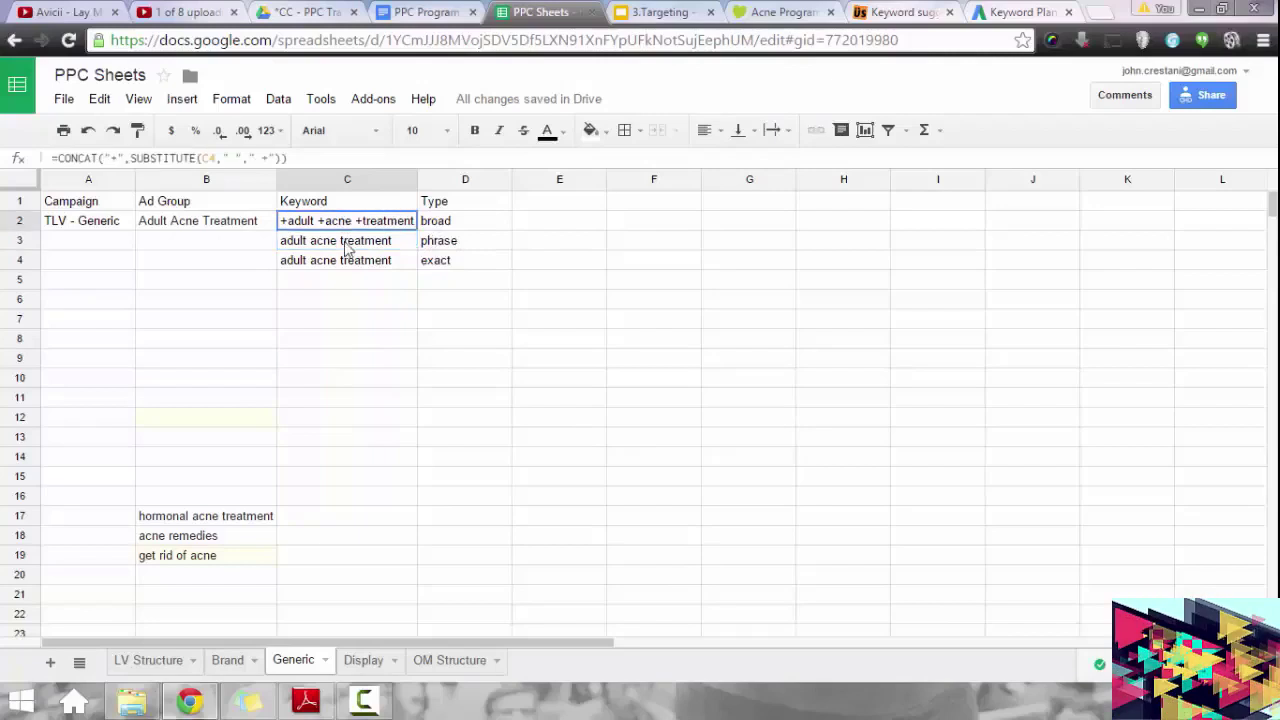
left_click(449, 265)
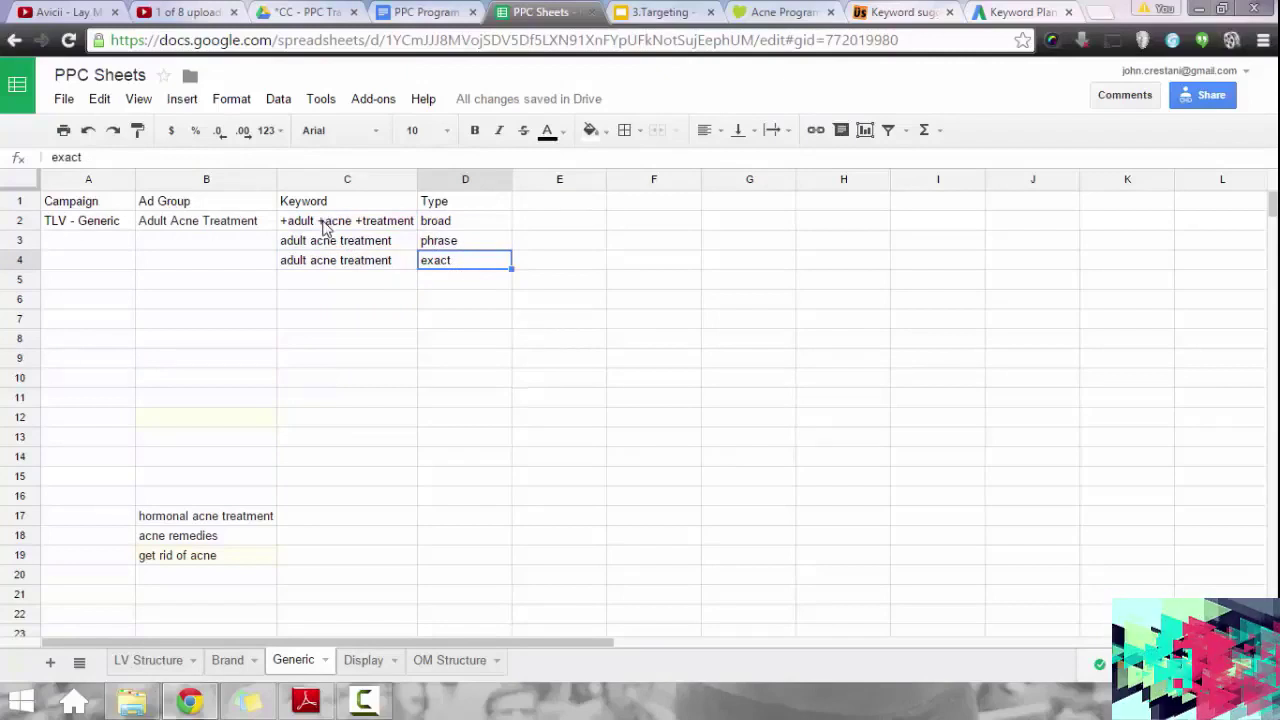
left_click_drag(320, 226, 358, 262)
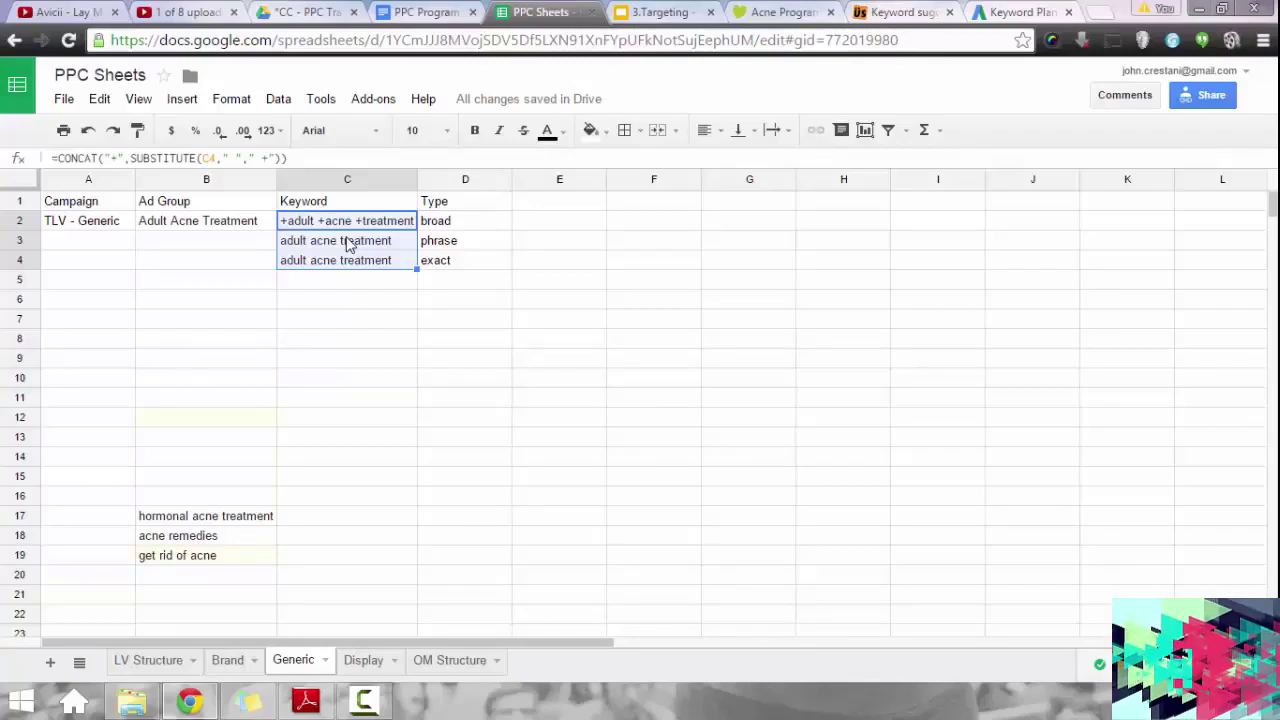
left_click(524, 247)
left_click_drag(363, 220, 358, 272)
left_click(530, 264)
left_click(487, 222)
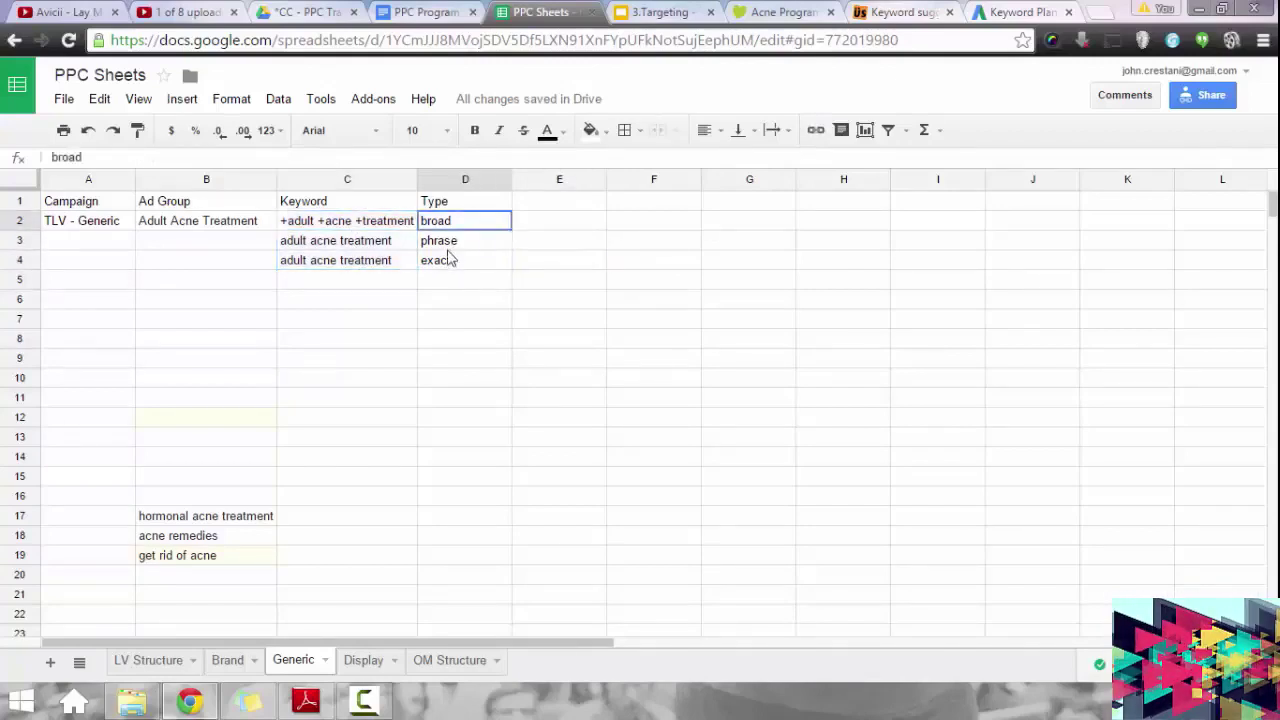
left_click(380, 260, "shift")
left_click(363, 262)
left_click(329, 222)
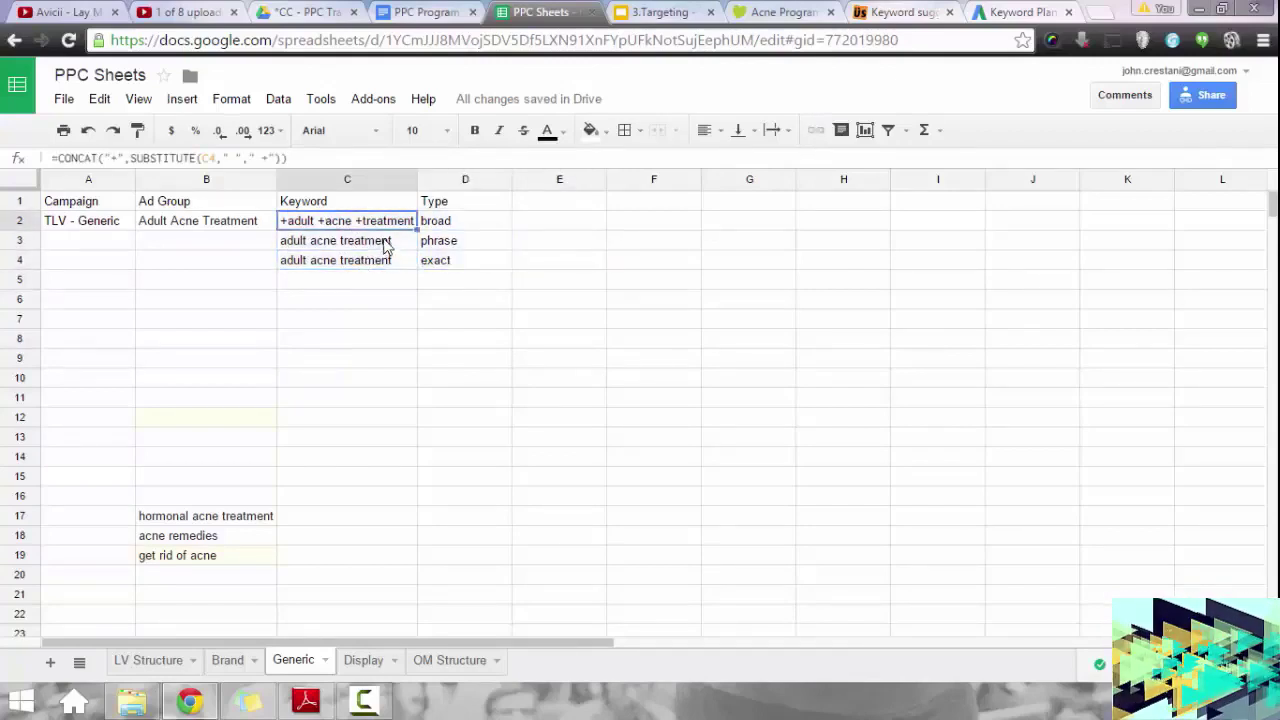
Widen the Keyword column slightly and select the empty keyword cell C5.
left_click_drag(418, 178, 440, 176)
left_click(380, 280)
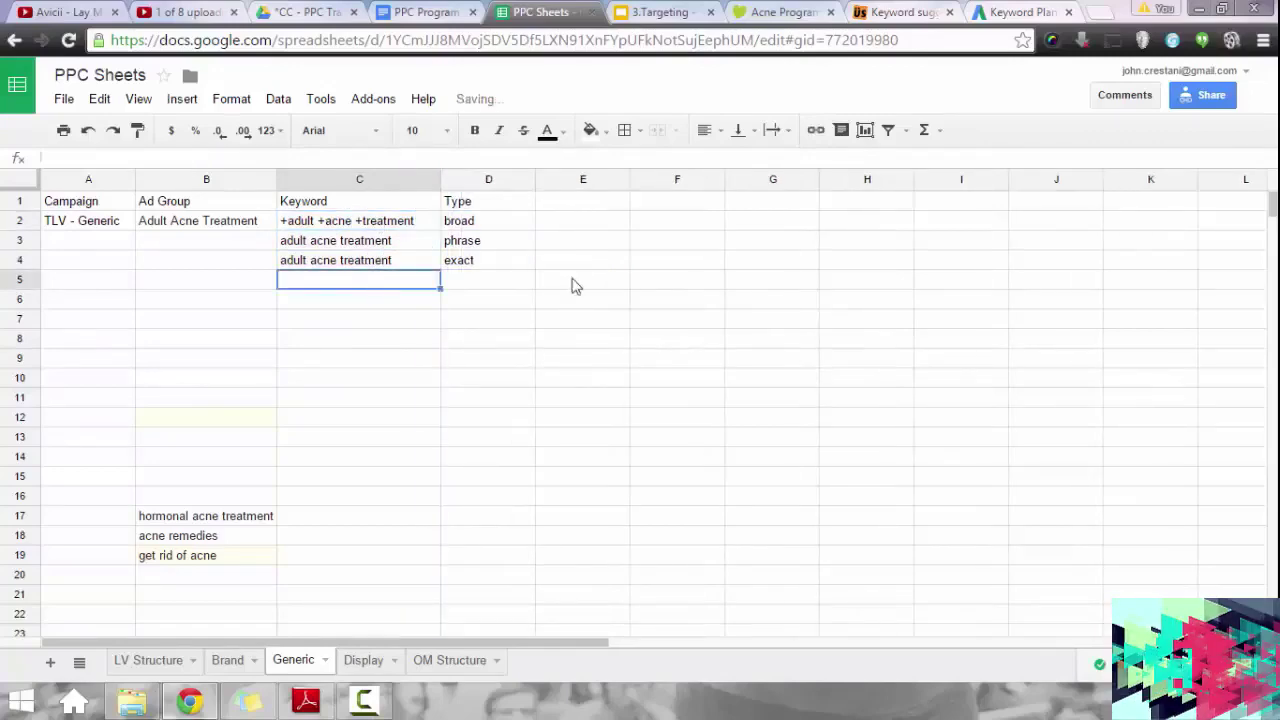
Switch to Übersuggest, rerun the web suggestions for "adult acne treatment" and look through the results.
left_click(895, 12)
scroll(731, 402, "down", 4)
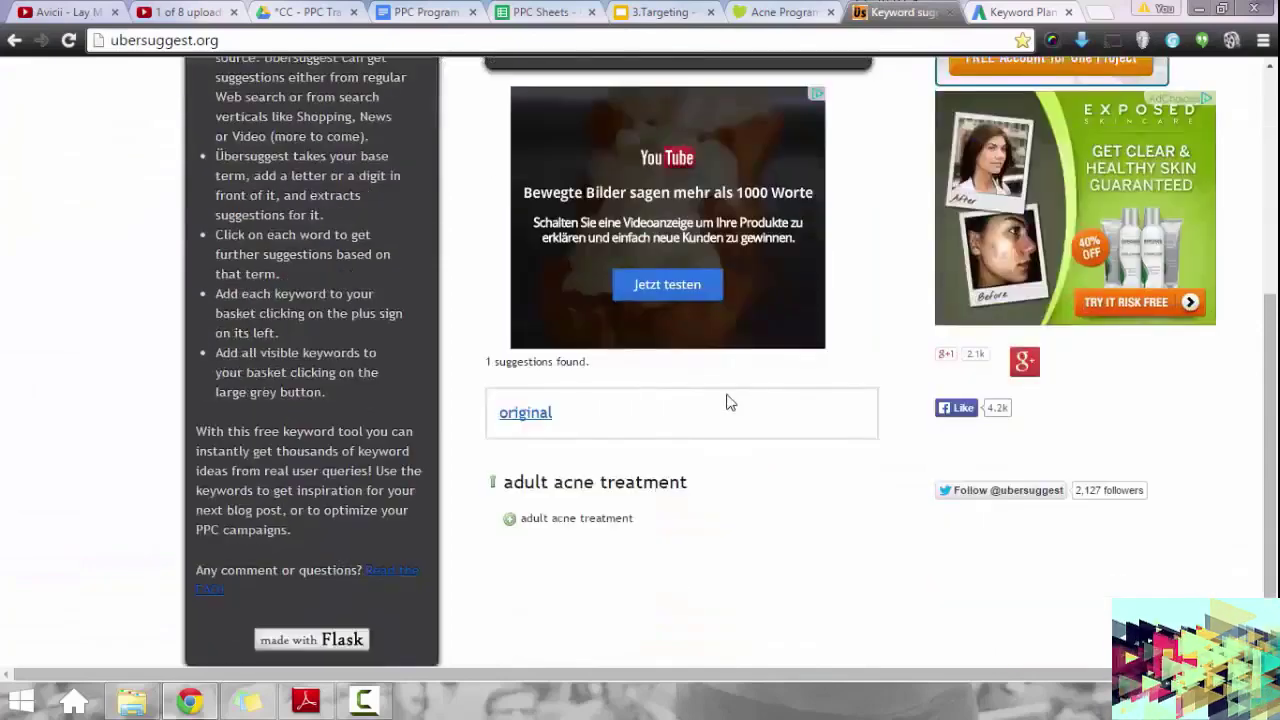
scroll(730, 420, "up", 4)
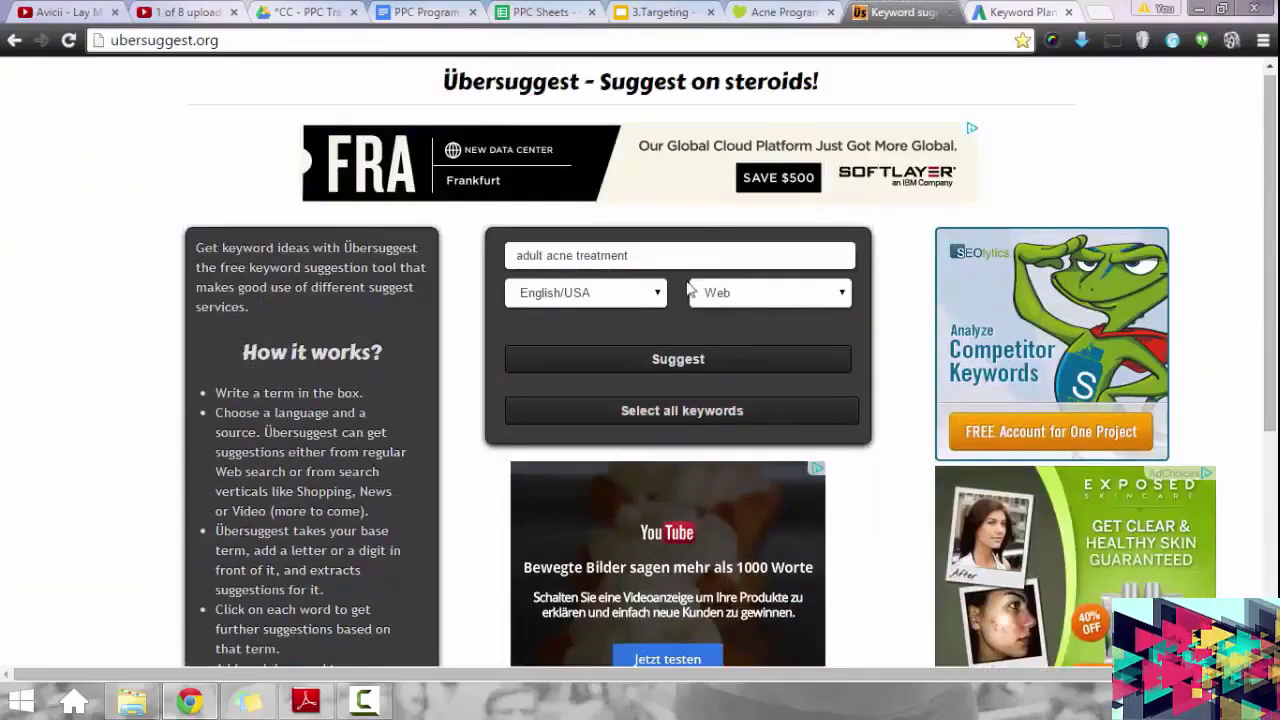
scroll(700, 310, "down", 4)
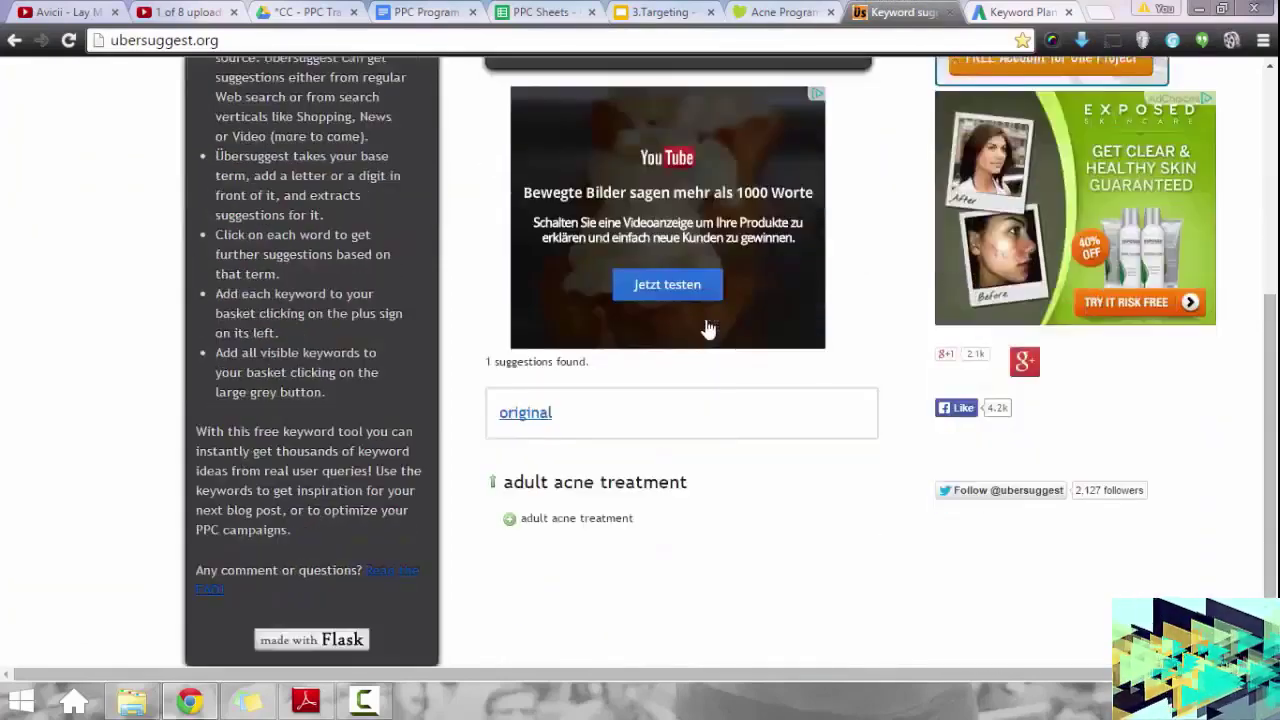
scroll(700, 300, "up", 4)
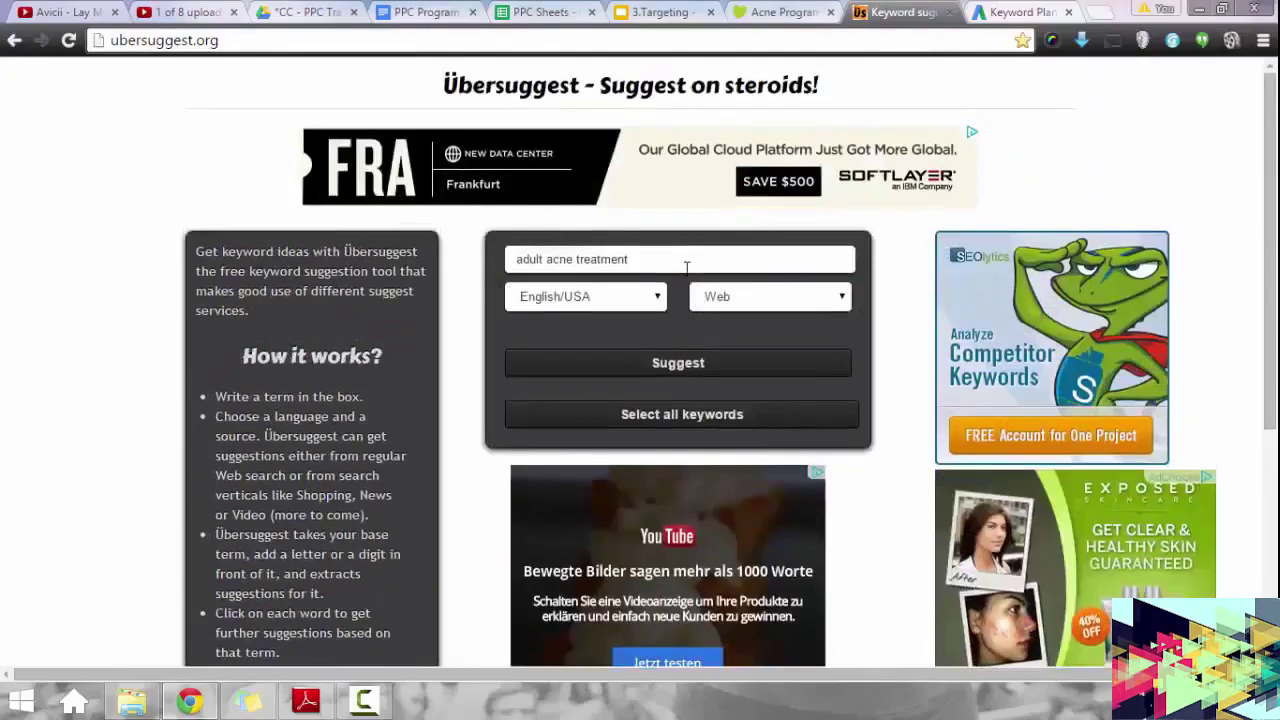
left_click(686, 364)
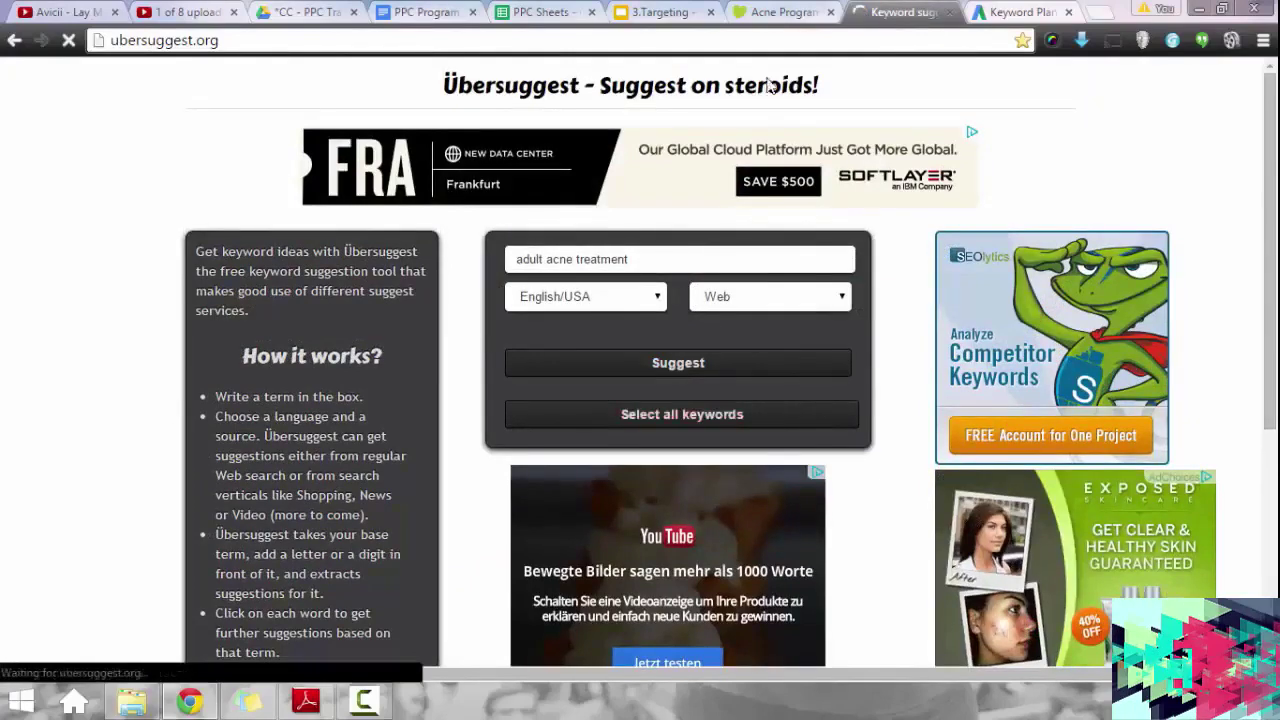
scroll(746, 349, "down", 4)
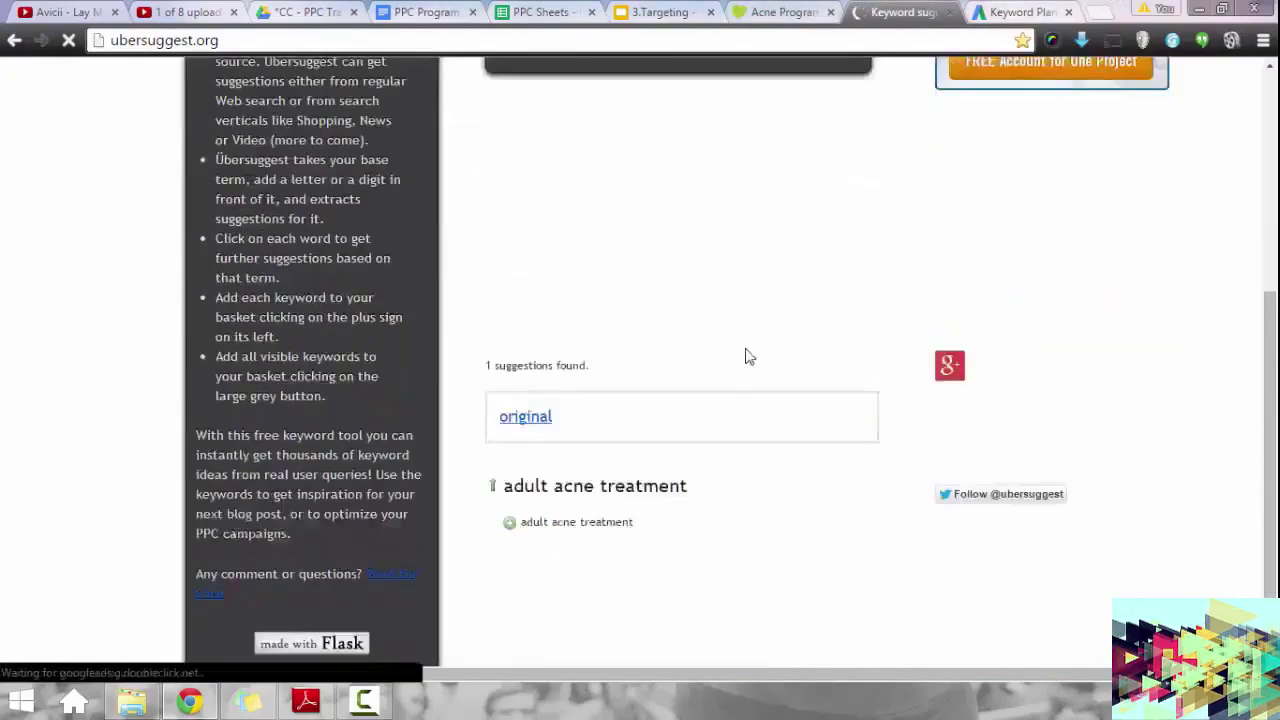
Switch to Keyword Planner and append the keyword idea "best adult acne treatment" to the product or service terms, separated by a comma.
left_click(1030, 10)
scroll(457, 490, "down", 1)
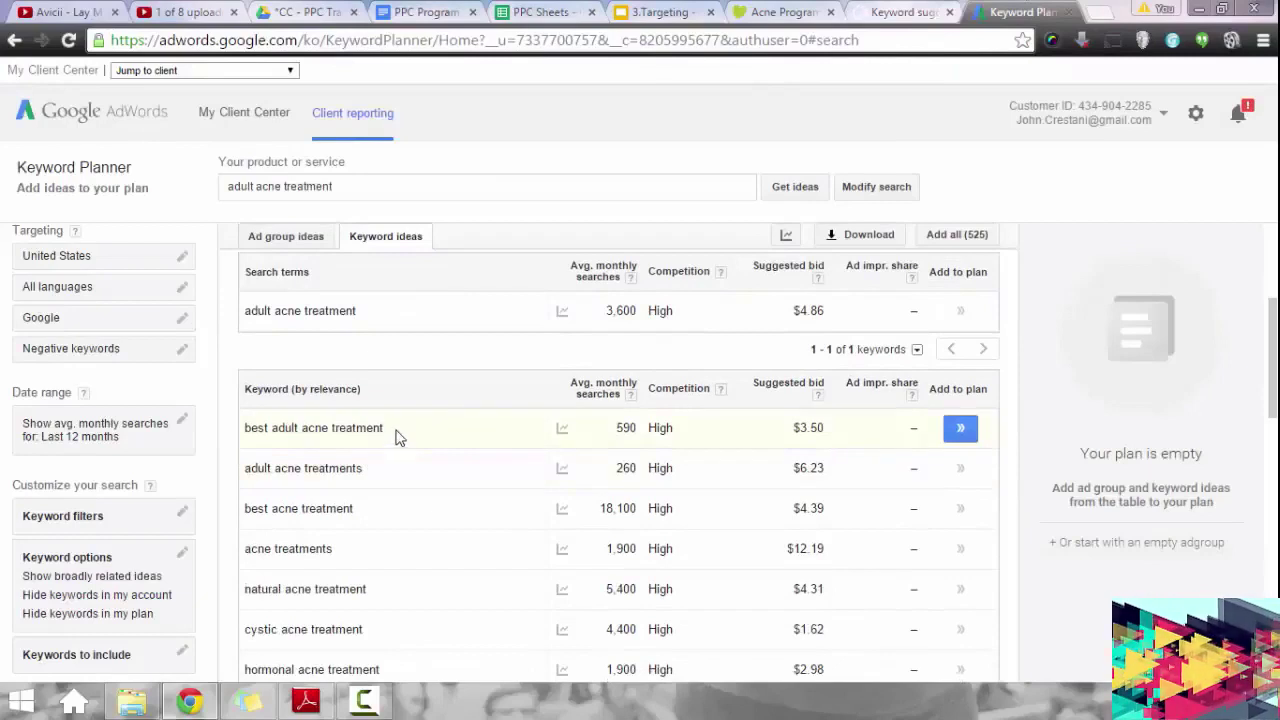
left_click_drag(395, 437, 244, 428)
key("ctrl+c")
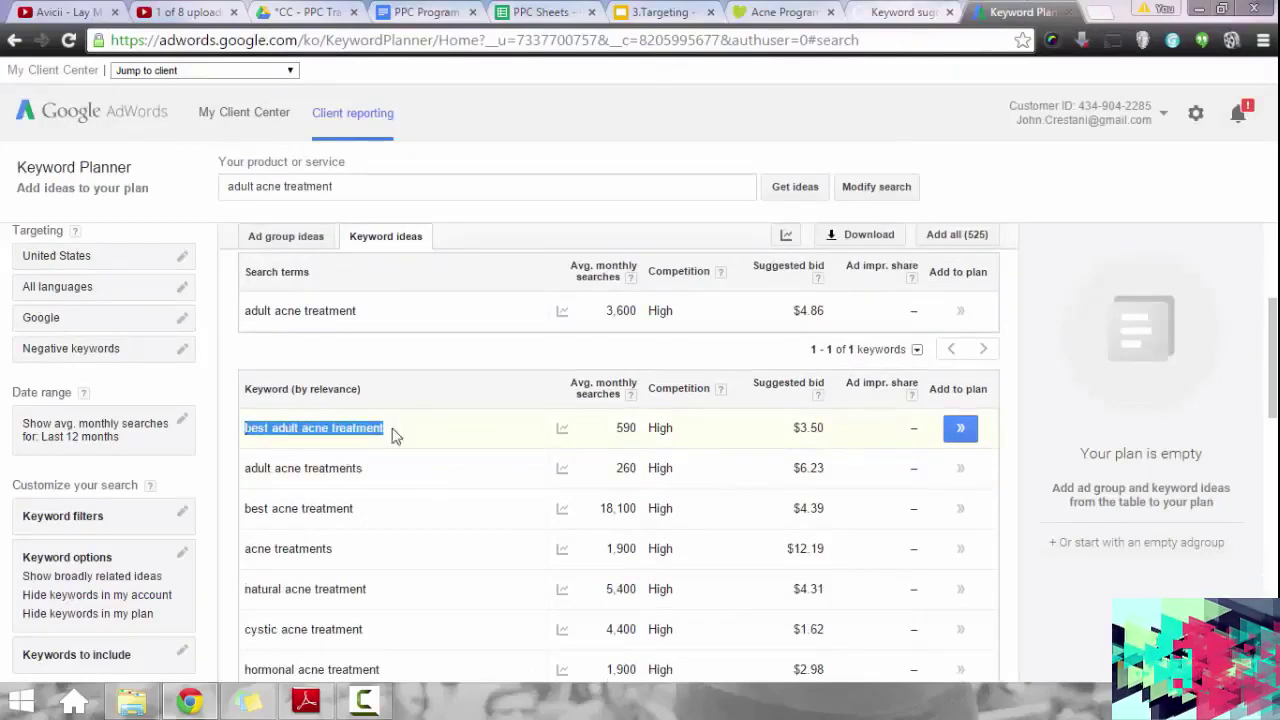
left_click(410, 189)
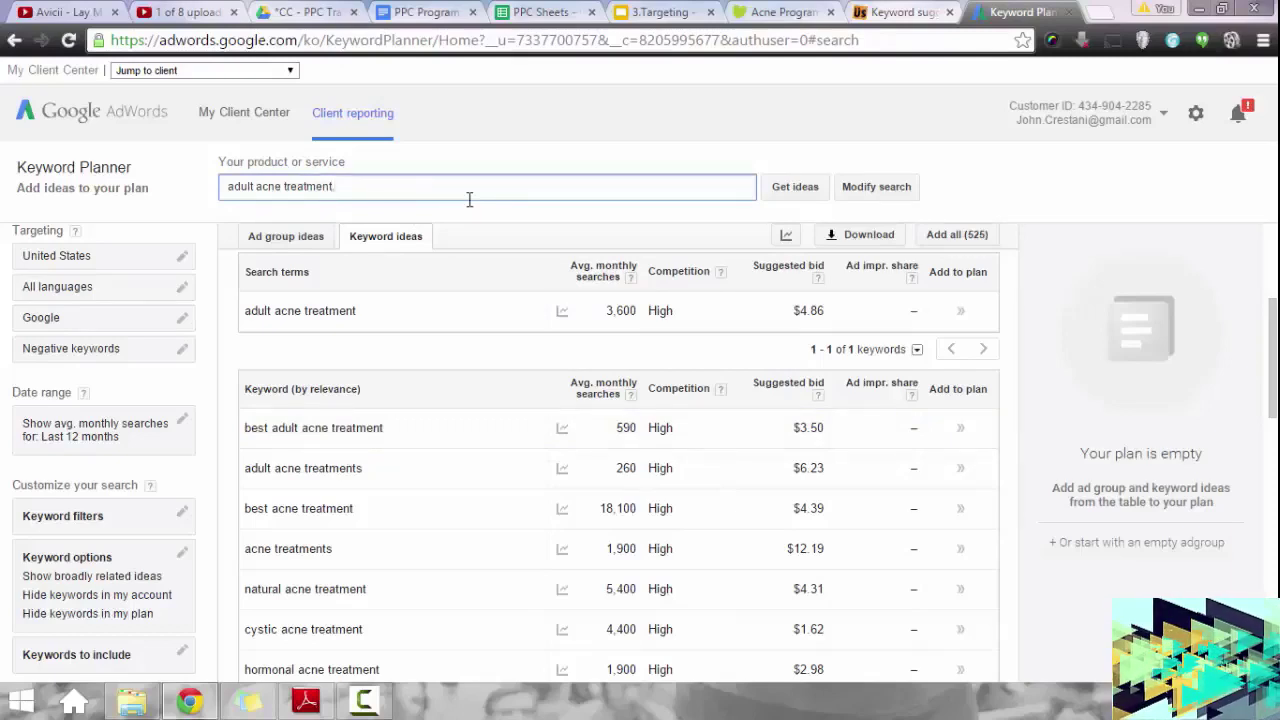
key("ctrl+v")
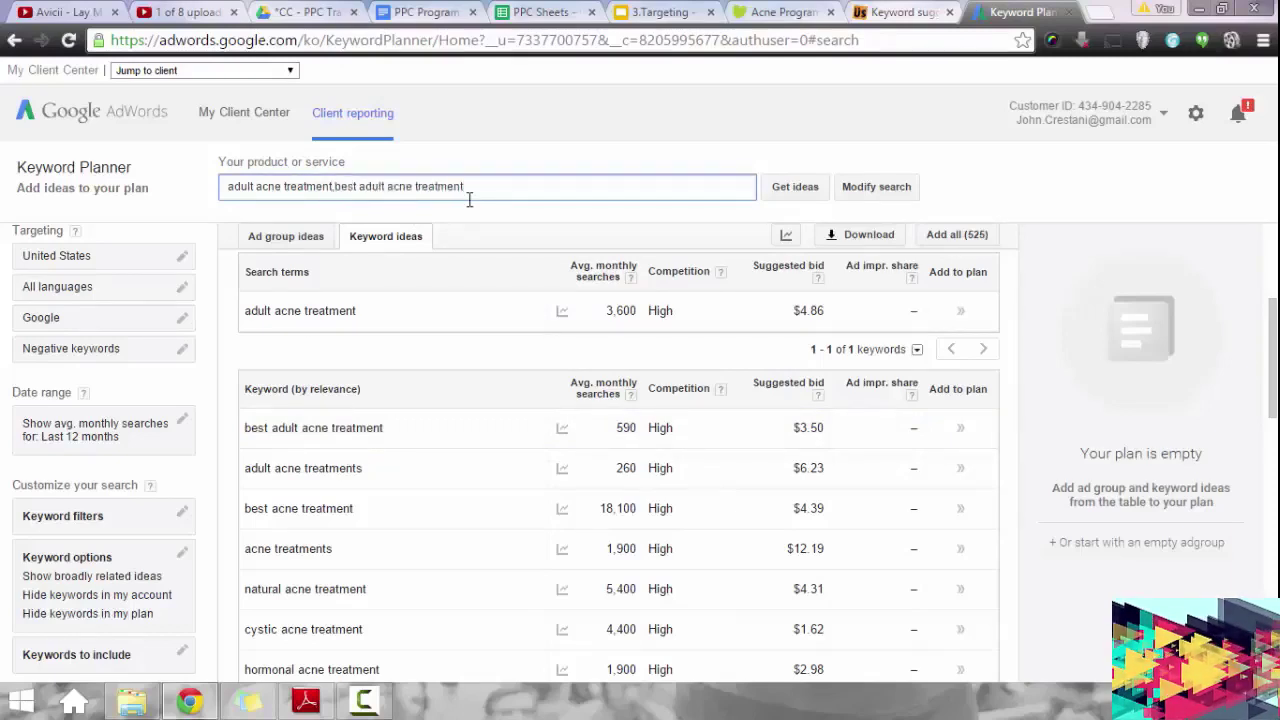
Append the keyword idea "adult acne treatments" to the comma-separated product or service terms.
left_click(325, 472)
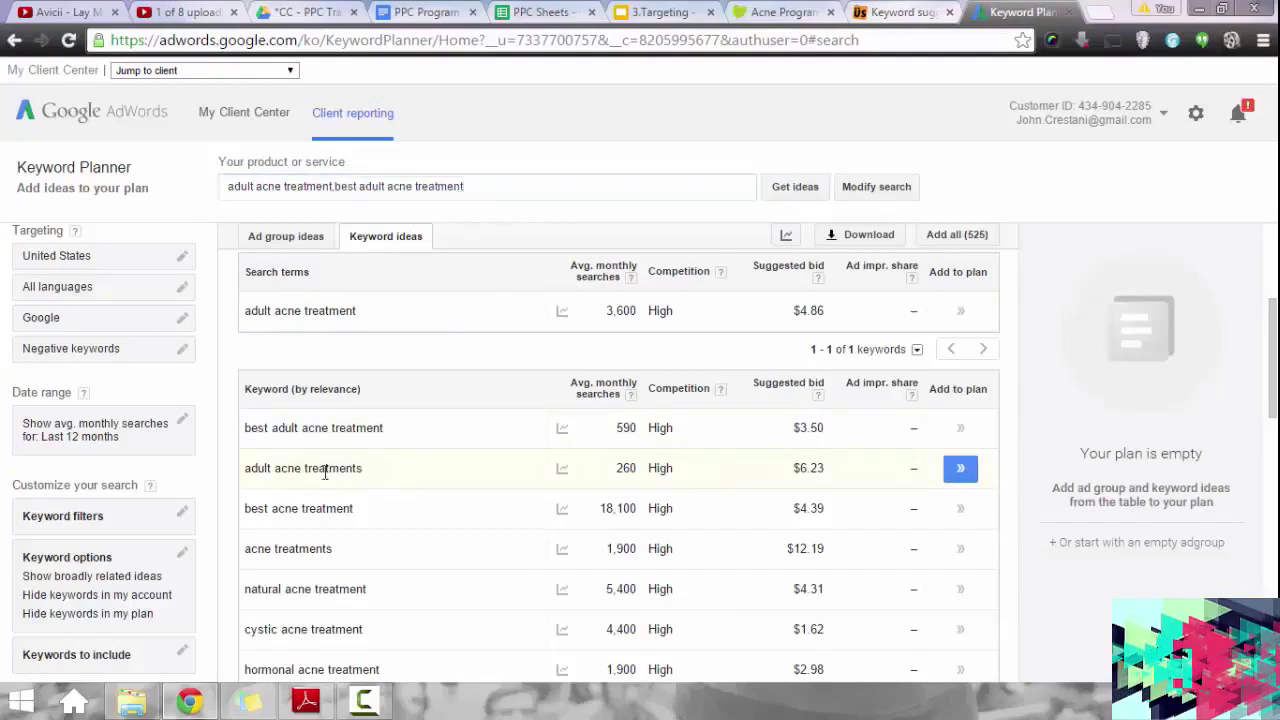
left_click_drag(363, 468, 250, 467)
key("ctrl+c")
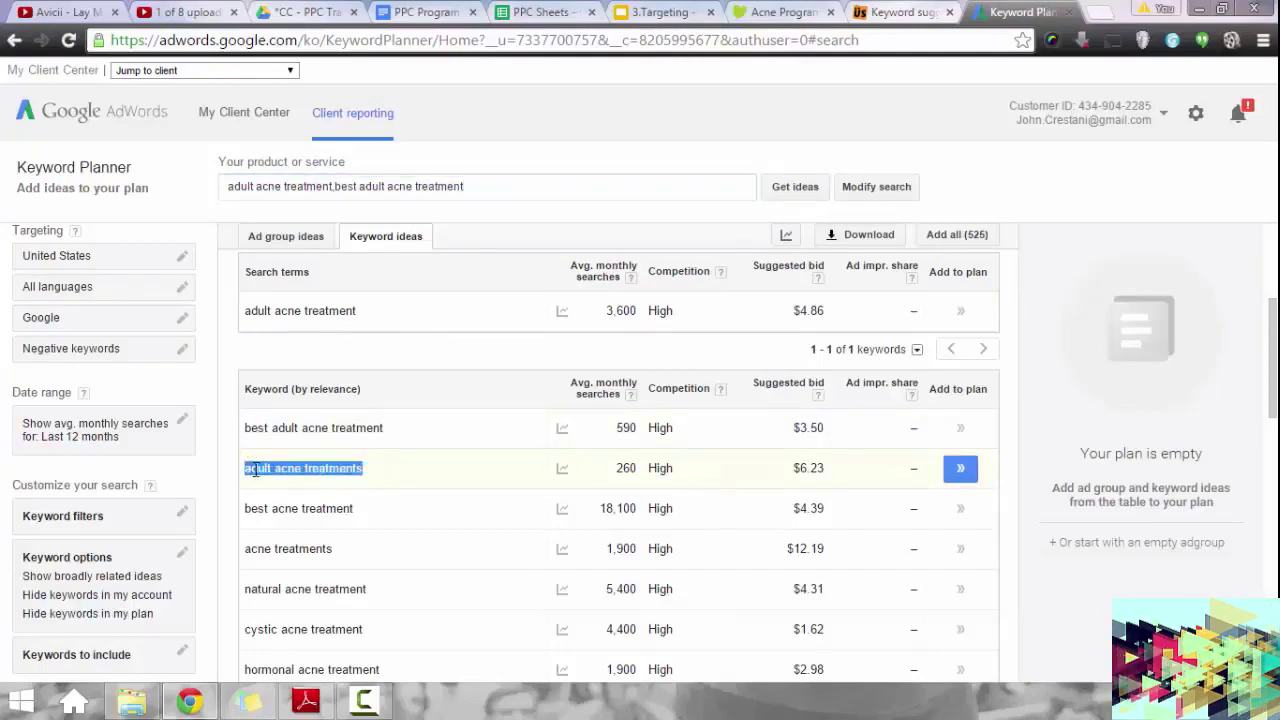
left_click(557, 196)
key("ctrl+v")
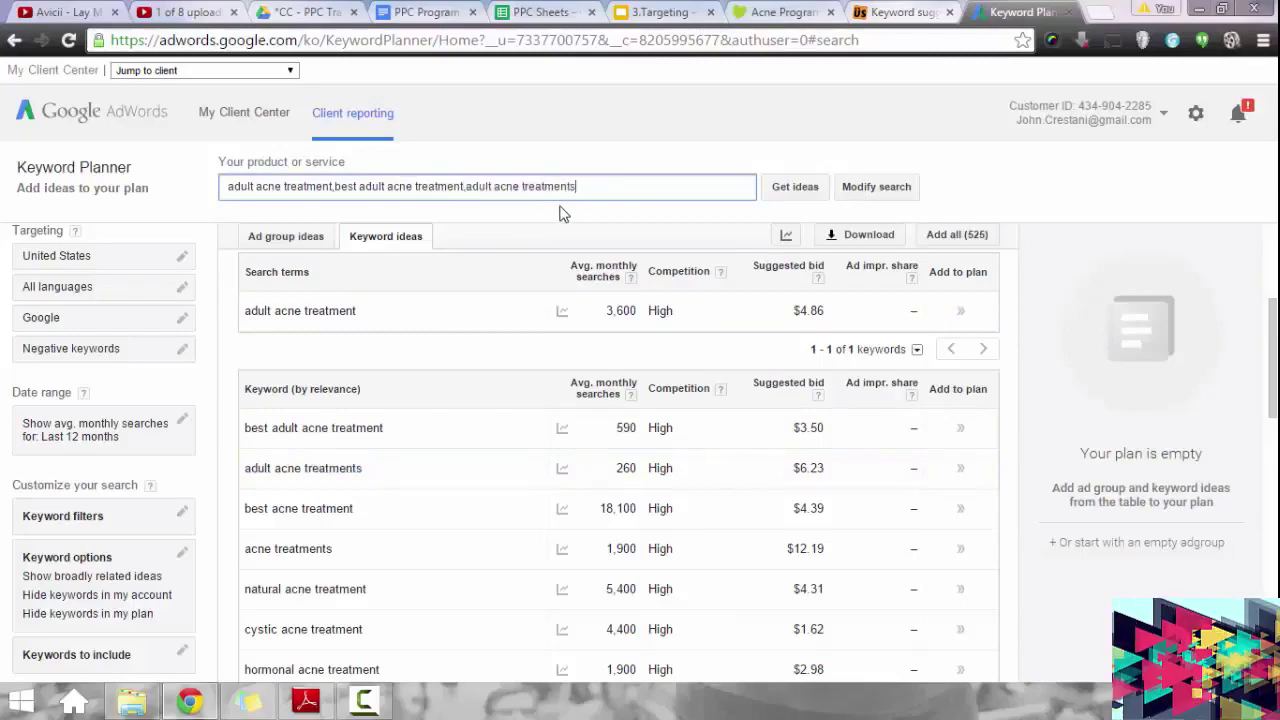
Append the keyword idea "best treatment for adult acne" to the product or service terms, separated by a comma.
scroll(616, 318, "up", 1)
scroll(616, 318, "up", 2)
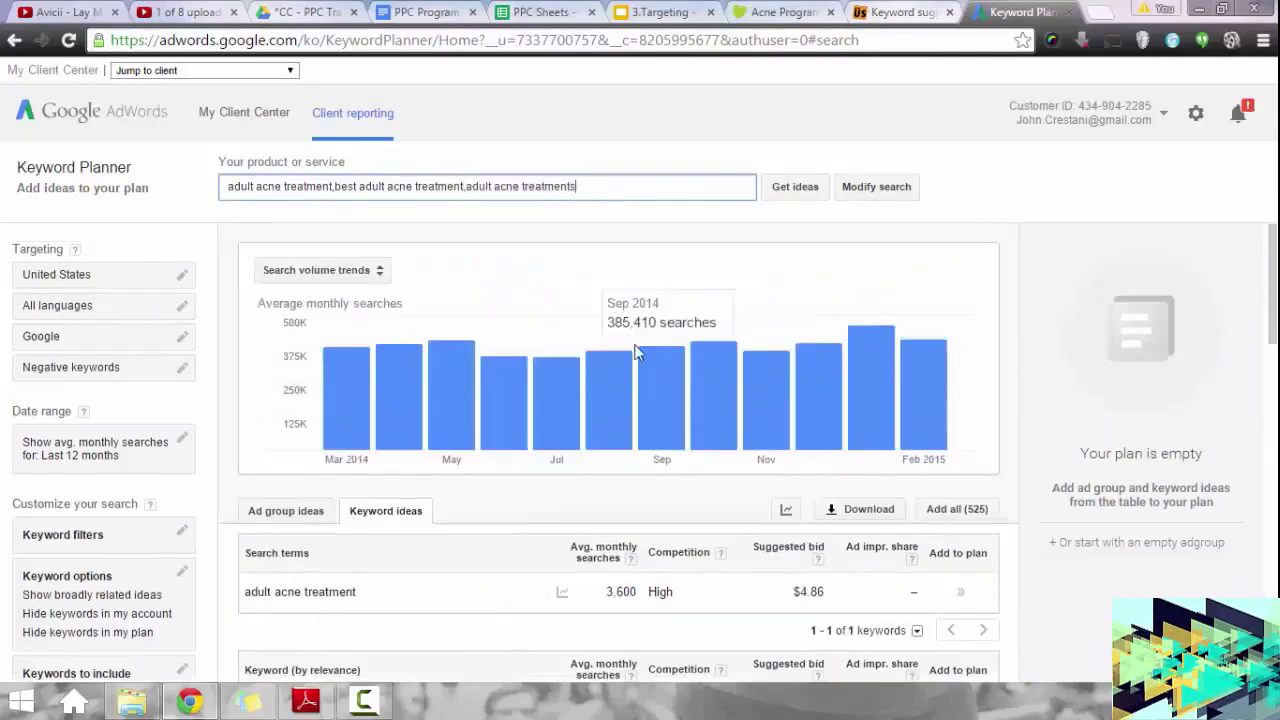
scroll(509, 275, "down", 3)
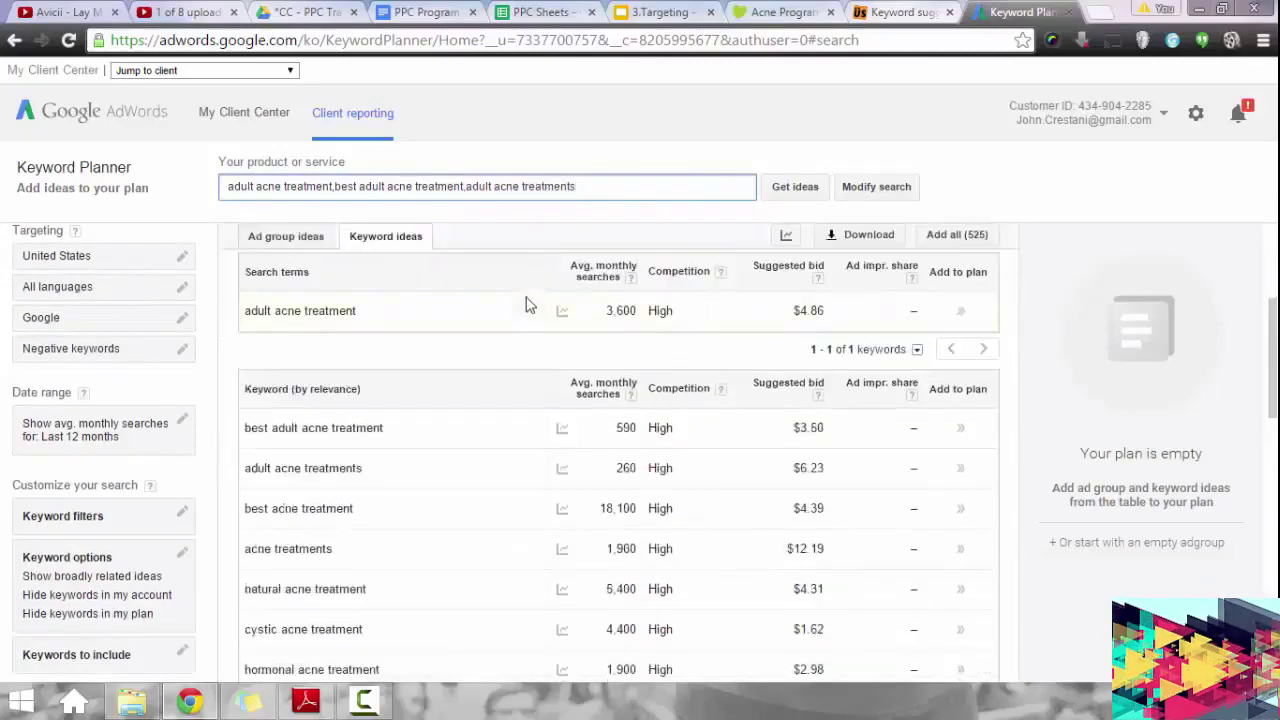
scroll(586, 351, "down", 2)
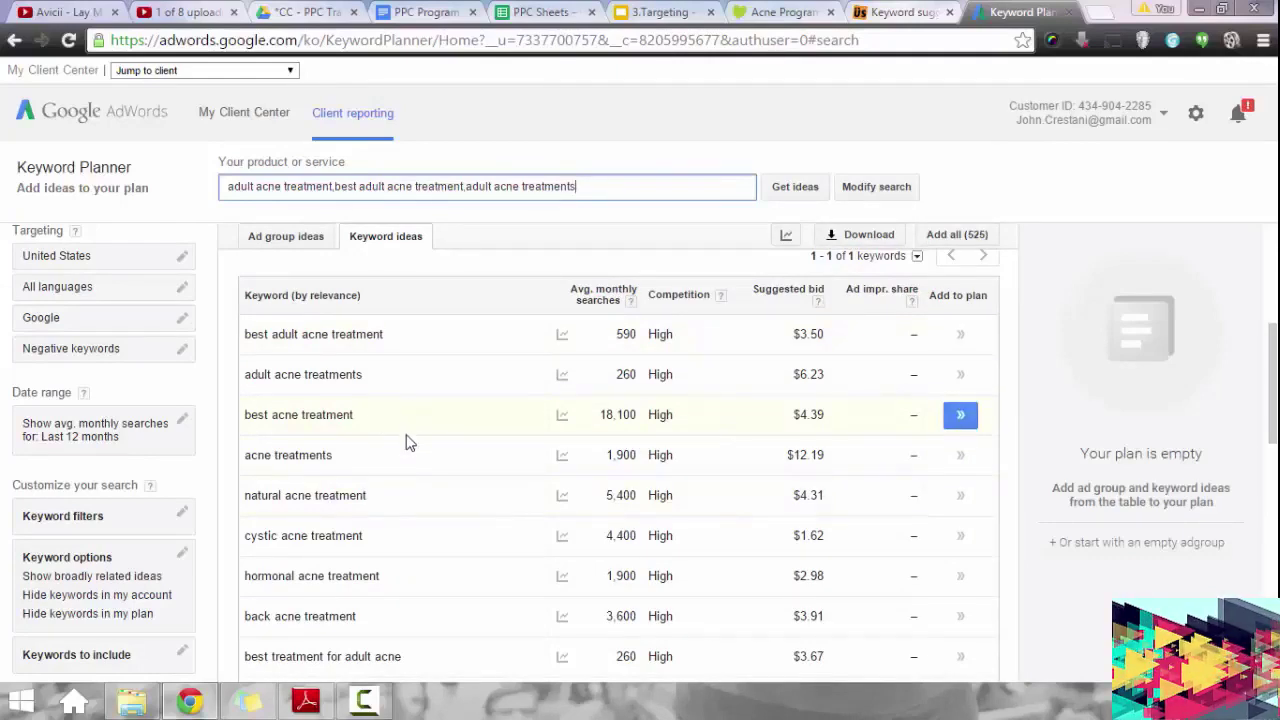
scroll(452, 440, "down", 1)
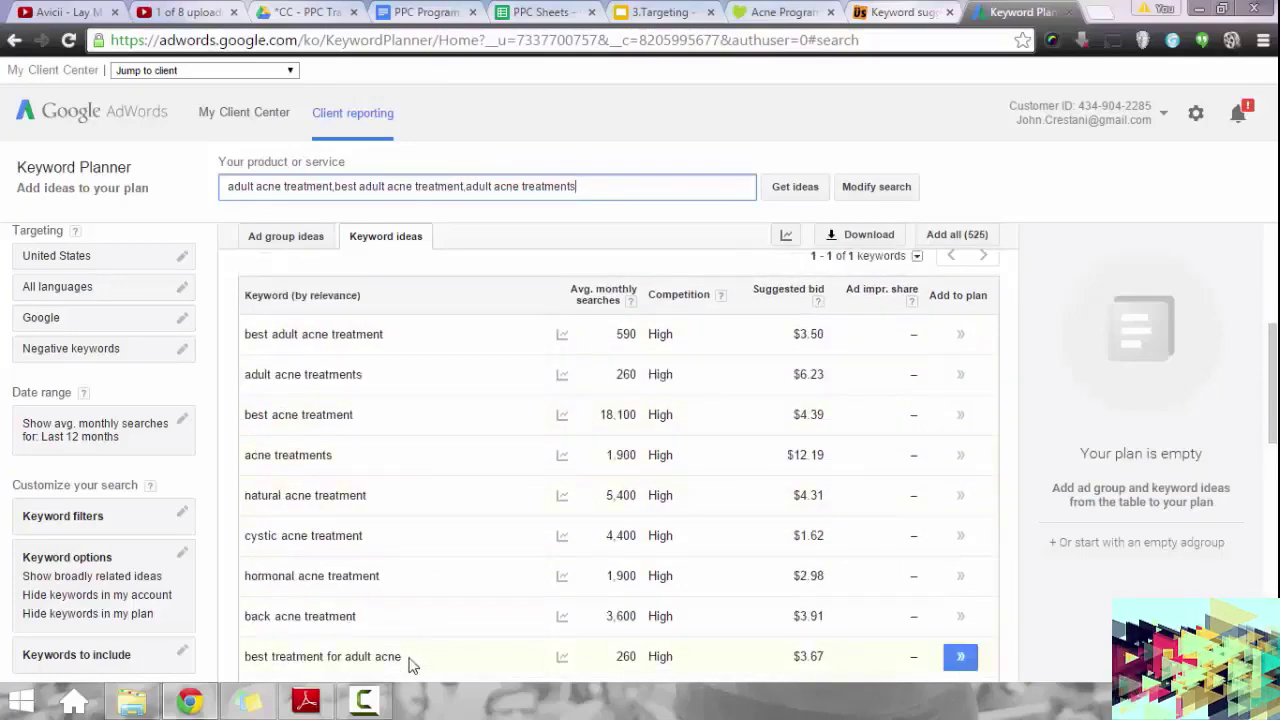
left_click_drag(408, 660, 242, 660)
key("ctrl+c")
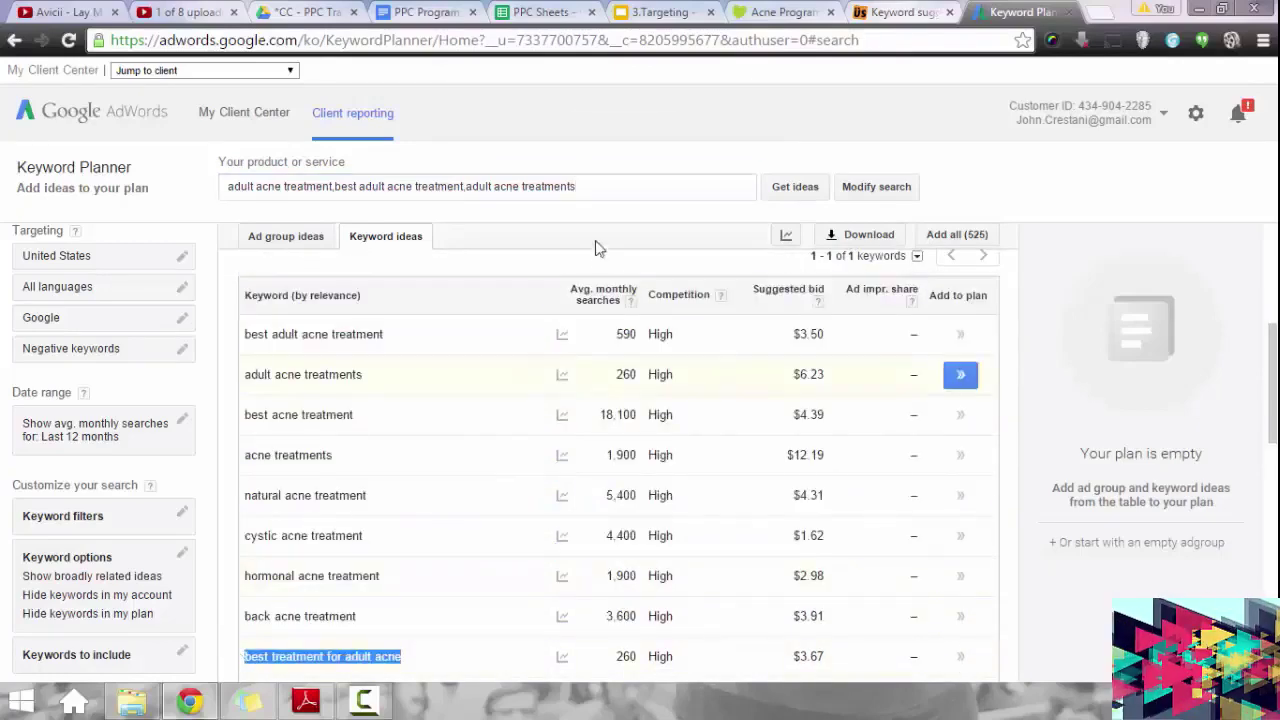
left_click(522, 188)
left_click(585, 196)
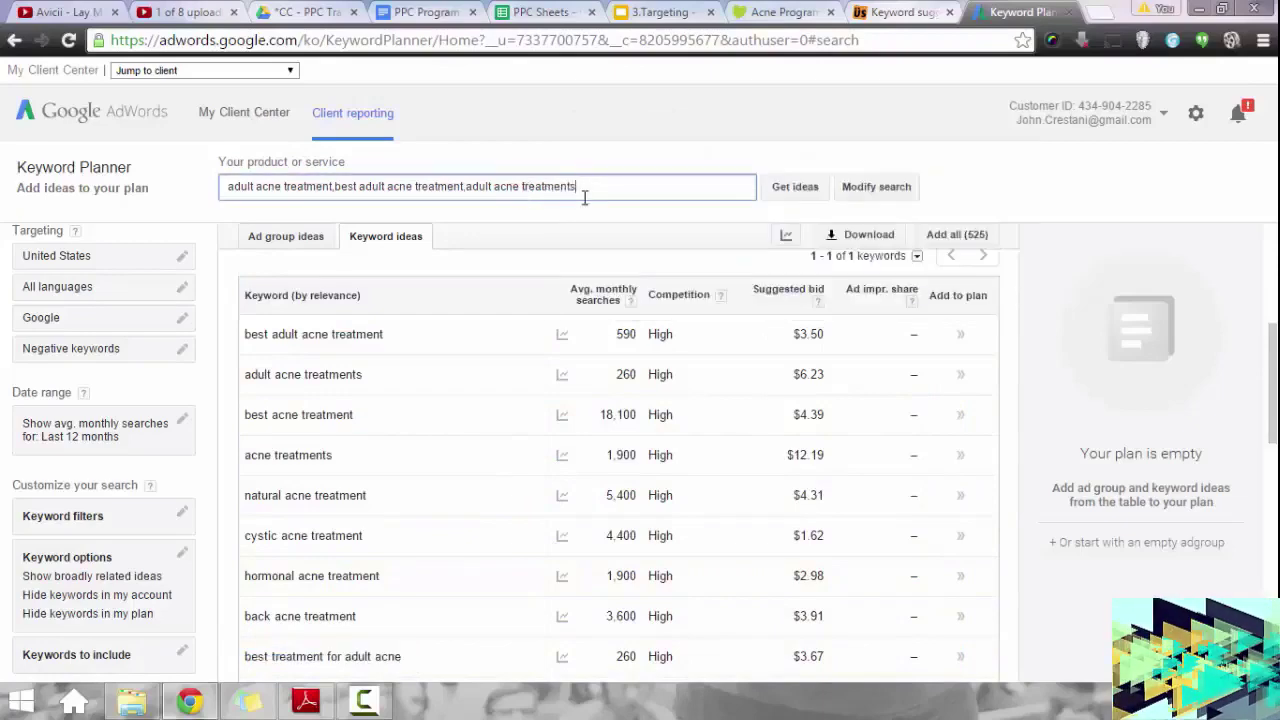
type(",")
key("ctrl+v")
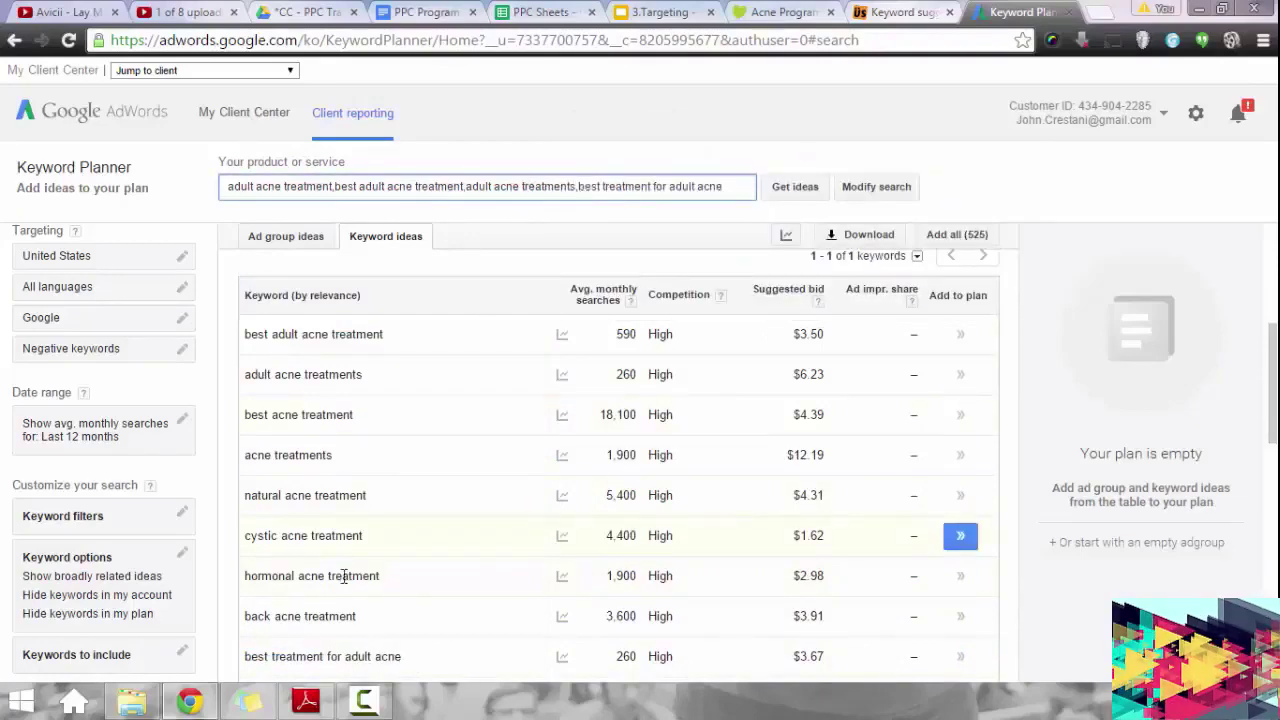
Add "treatment for adult acne" from the keyword ideas to the end of the comma-separated product or service terms.
left_click(395, 592)
scroll(395, 591, "down", 2)
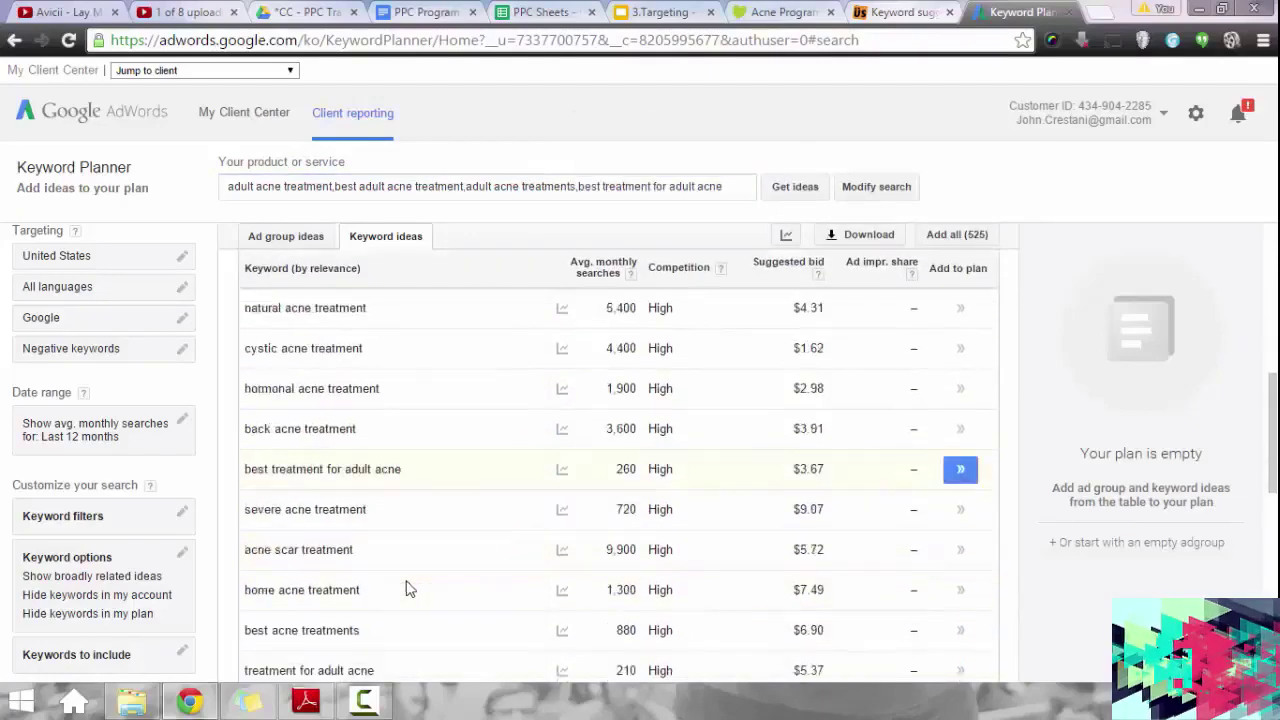
left_click_drag(1270, 430, 1268, 460)
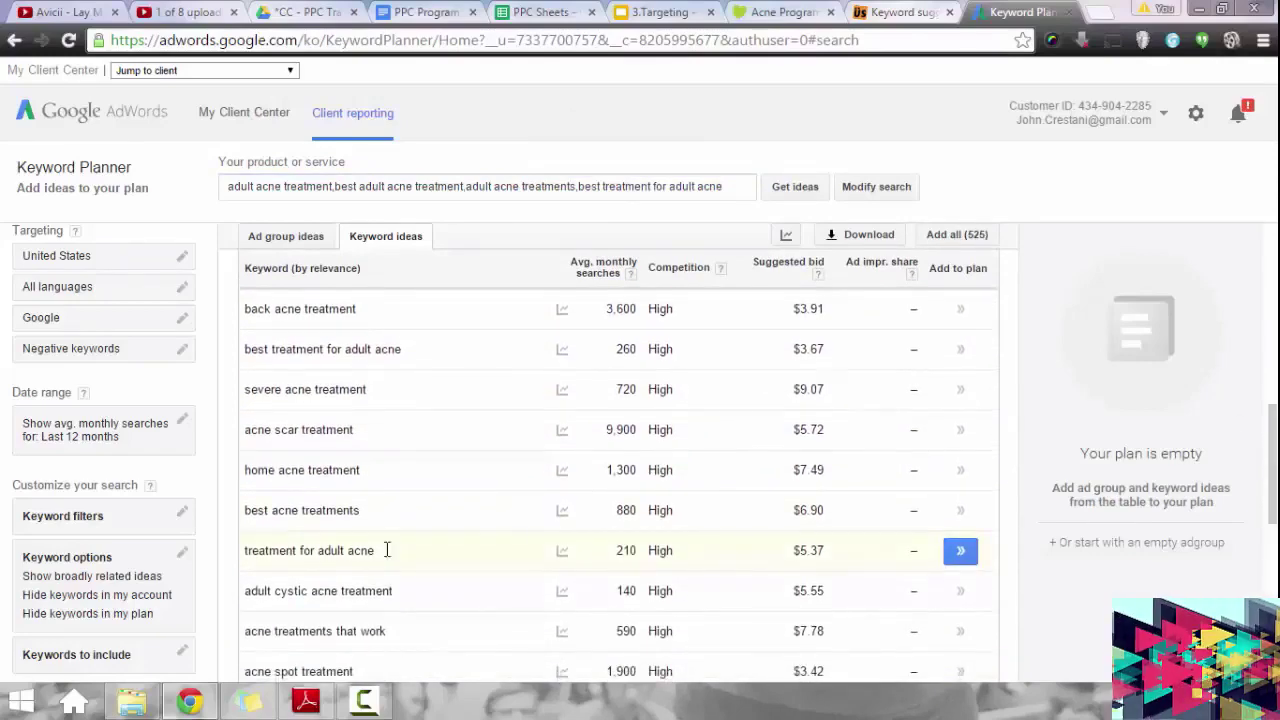
left_click_drag(386, 550, 240, 560)
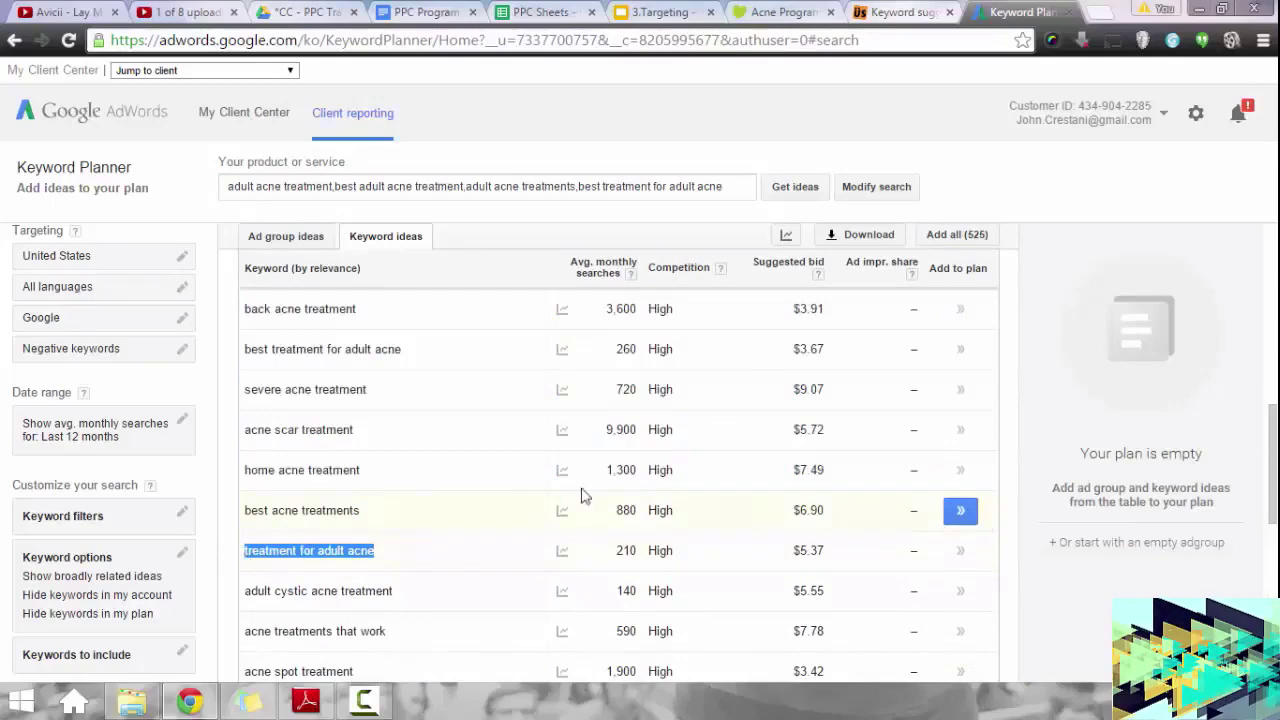
left_click(740, 193)
type(",")
type("treatment for adult acne")
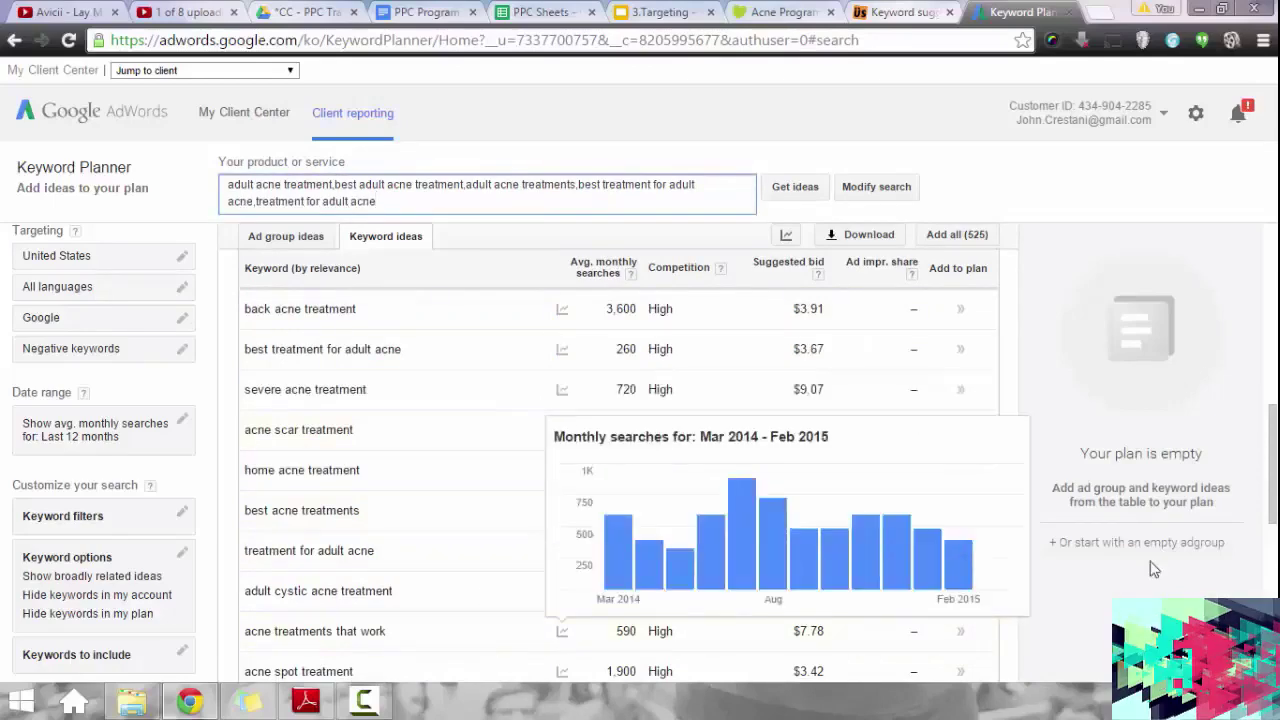
scroll(1273, 465, "down", 1)
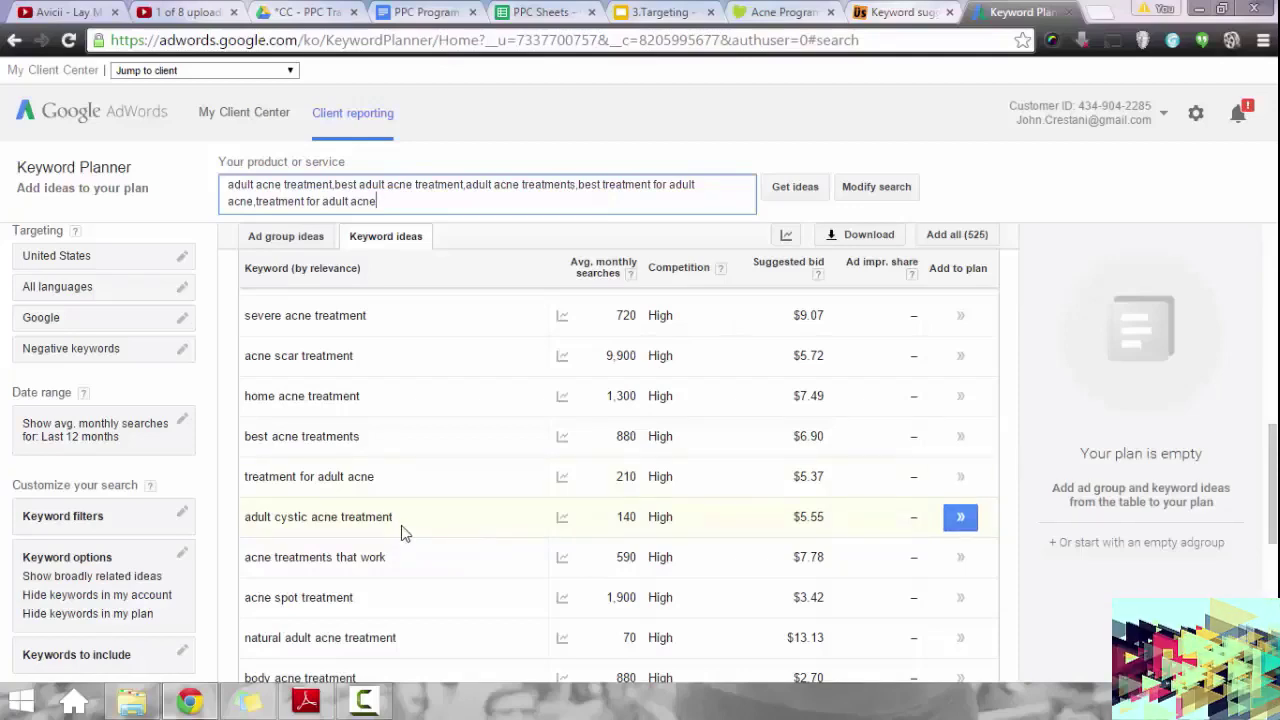
left_click(324, 527)
left_click_drag(394, 520, 248, 522)
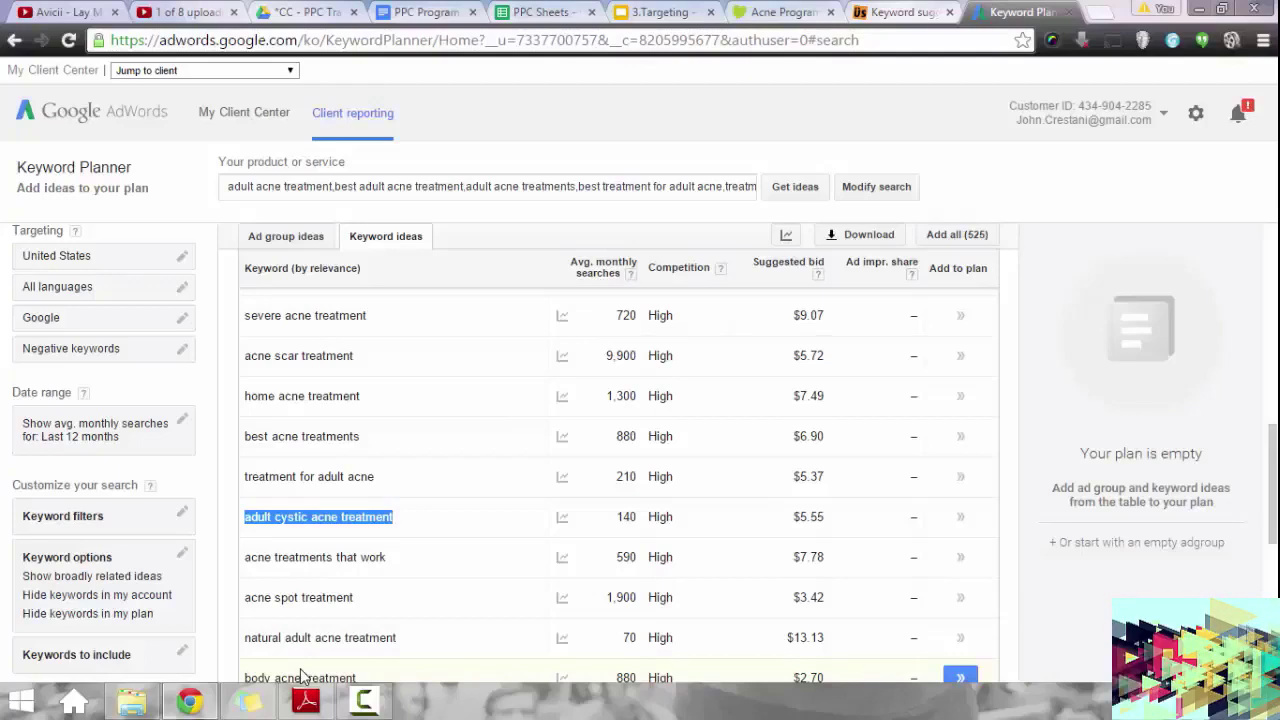
left_click(418, 562)
Append the keyword idea "natural adult acne treatment" to the comma-separated product or service terms.
scroll(418, 562, "down", 1)
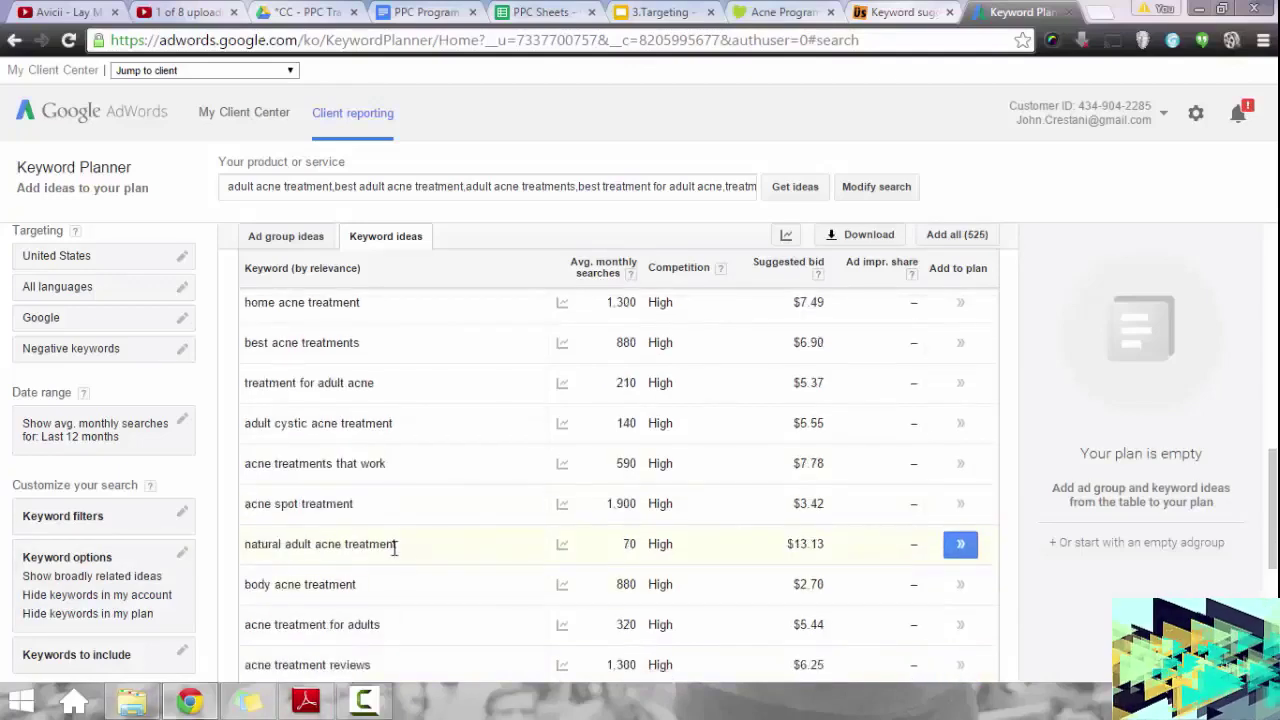
left_click_drag(396, 543, 248, 543)
key("ctrl+c")
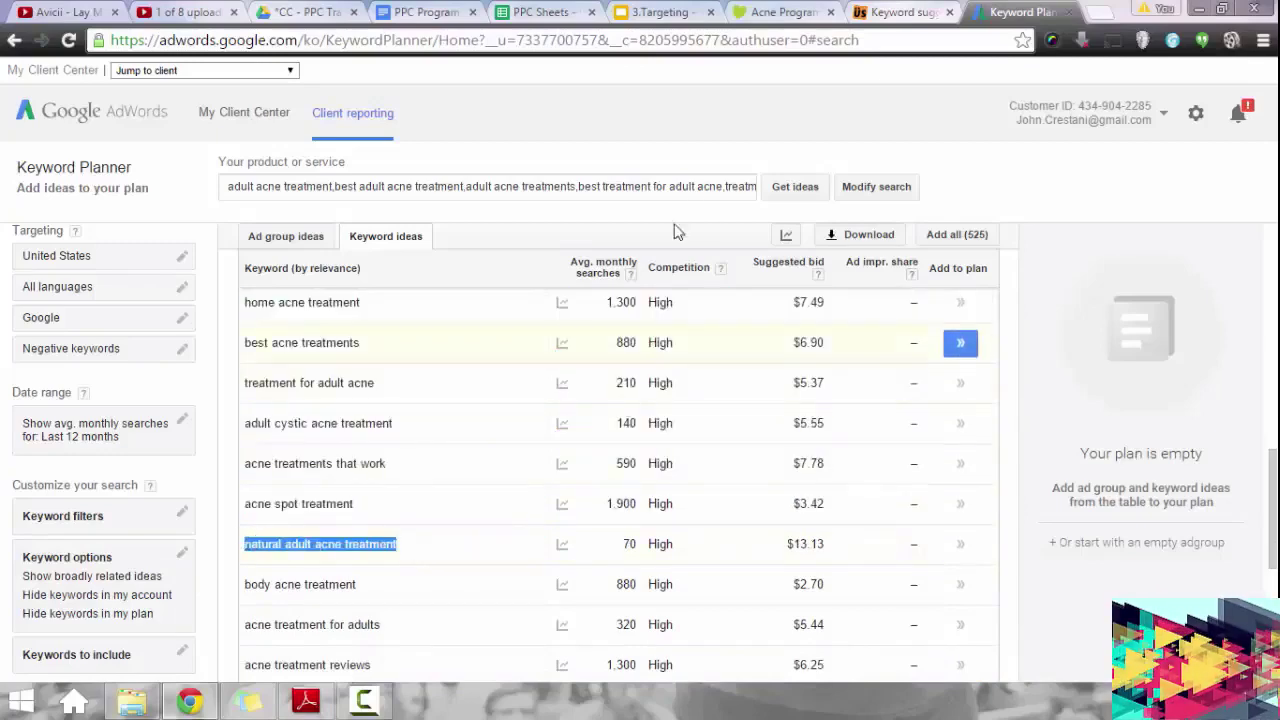
left_click(733, 186)
type(",")
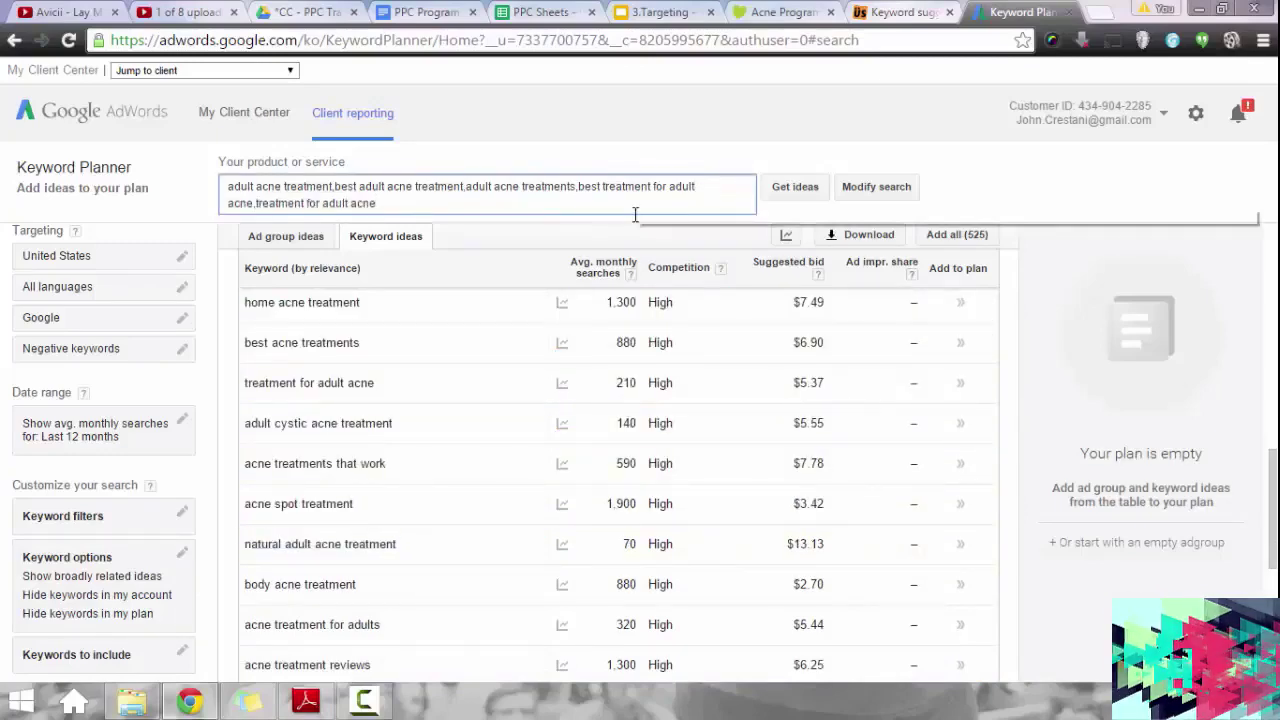
key("ctrl+v")
Copy the keyword idea "acne treatment for adults" to the end of the comma-separated product or service terms.
left_click(423, 582)
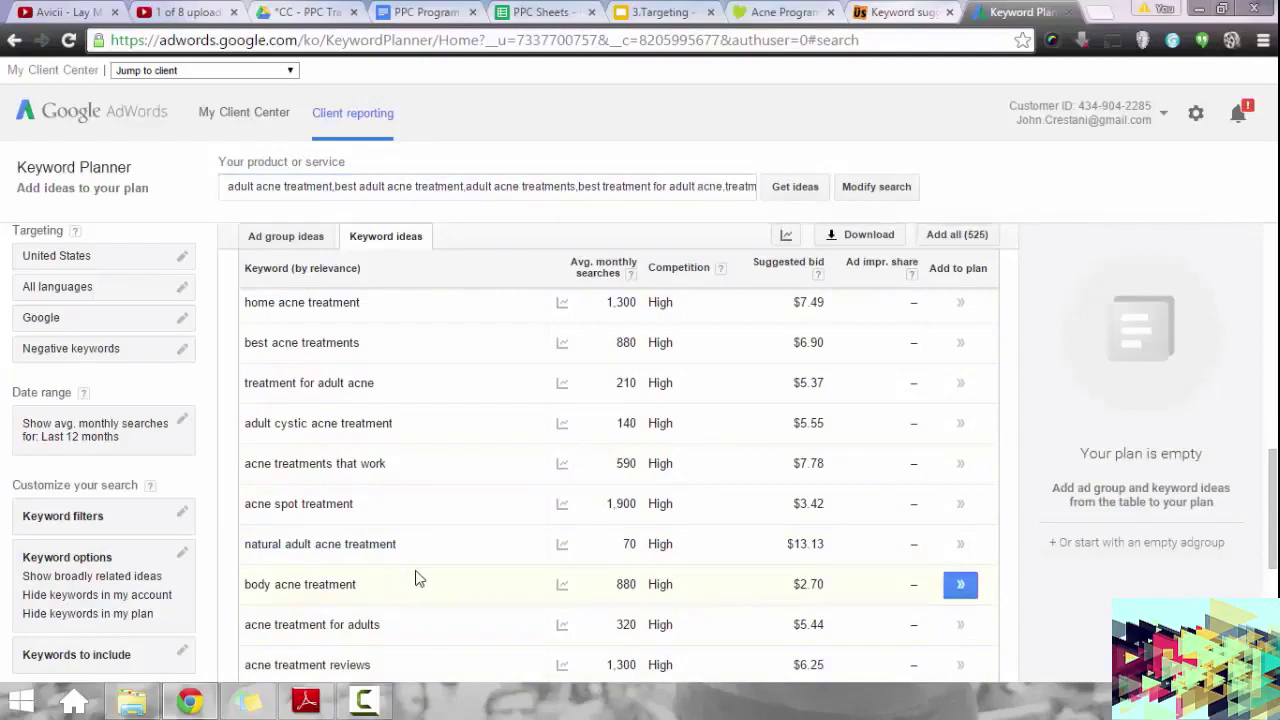
scroll(420, 560, "down", 1)
left_click_drag(390, 538, 246, 535)
key("ctrl+c")
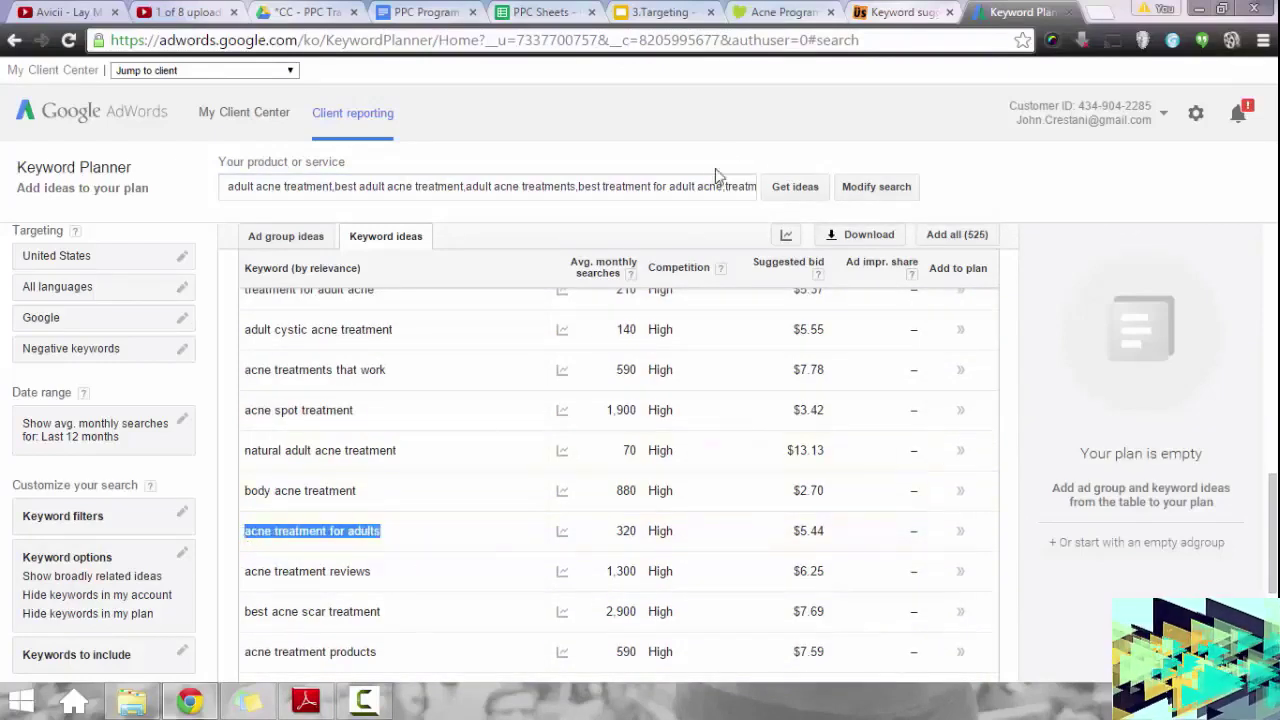
left_click(713, 185)
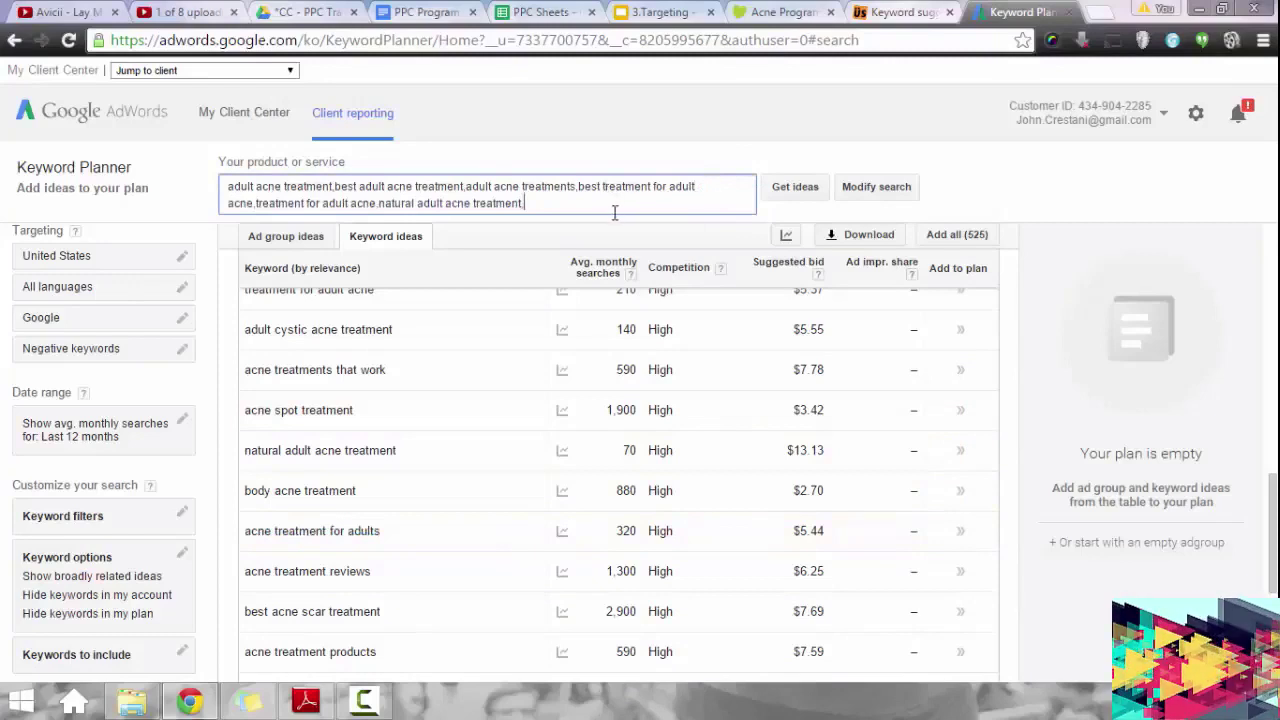
key("ctrl+v")
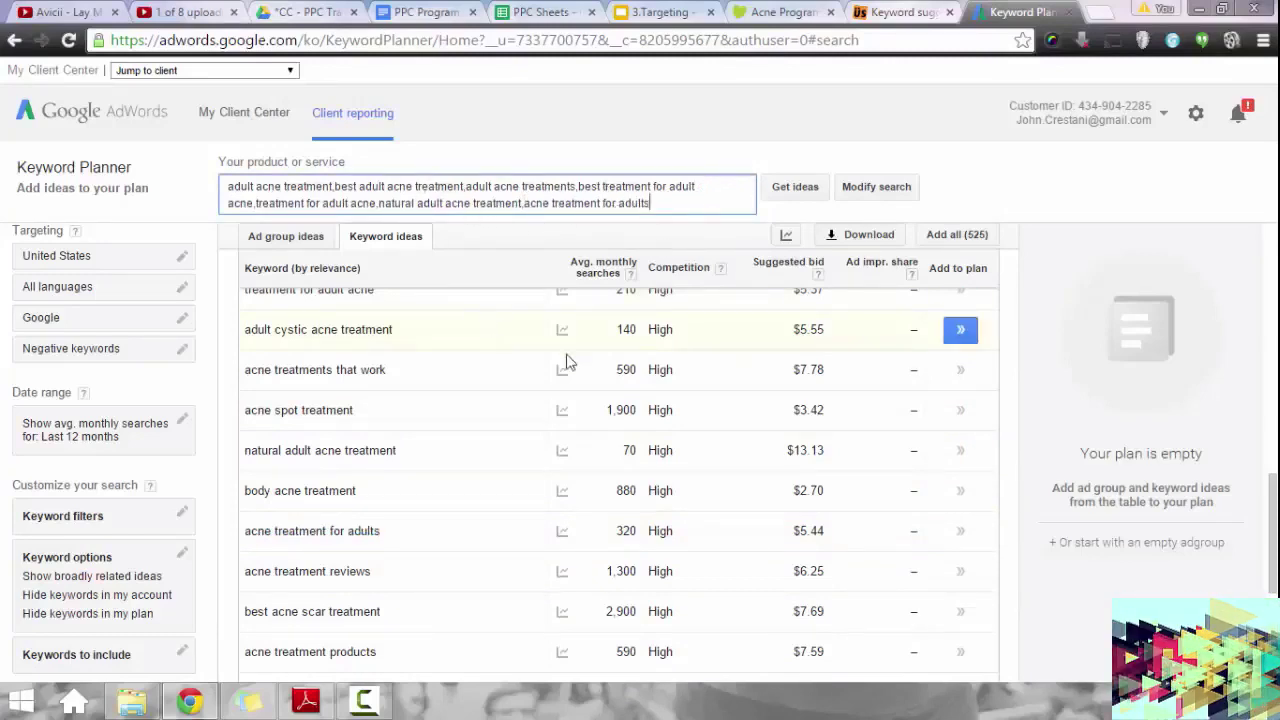
Look further down the keyword ideas for more terms specific to adult acne treatment.
left_click(389, 571)
scroll(430, 583, "down", 2)
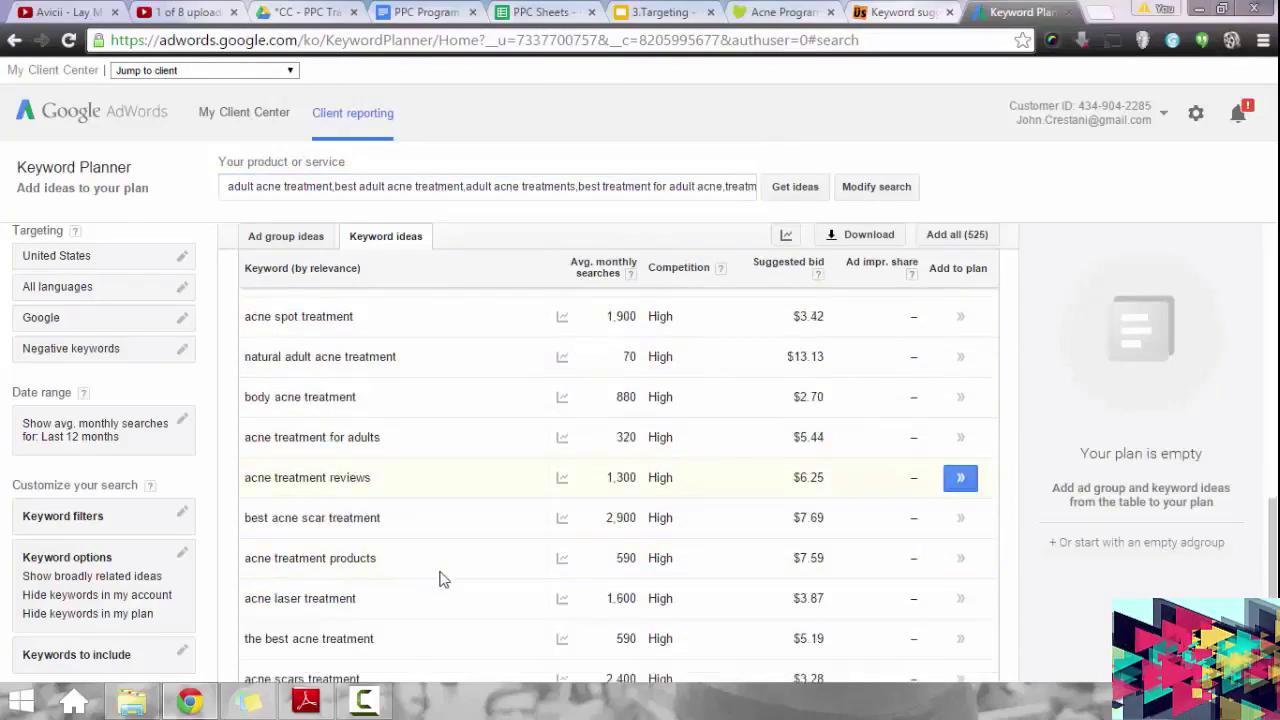
scroll(476, 591, "down", 2)
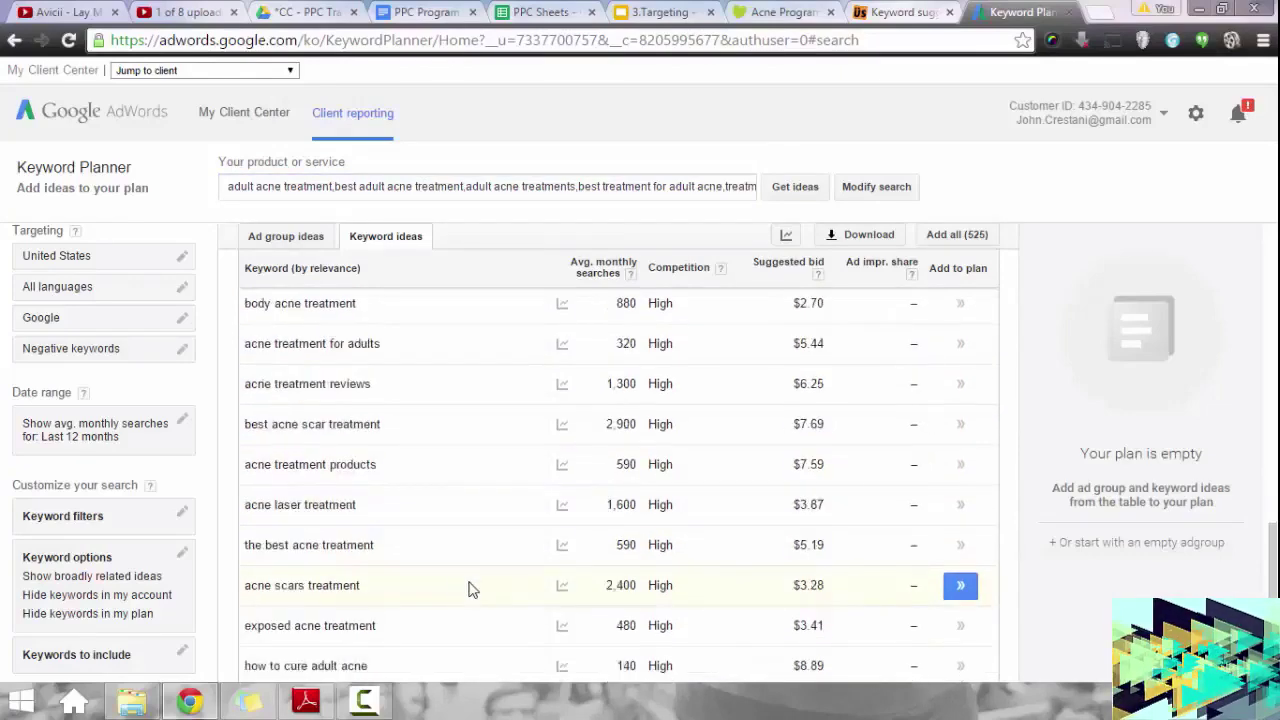
Append the keyword idea "best acne treatment for adults" to the product or service search terms.
left_click_drag(298, 538, 247, 538)
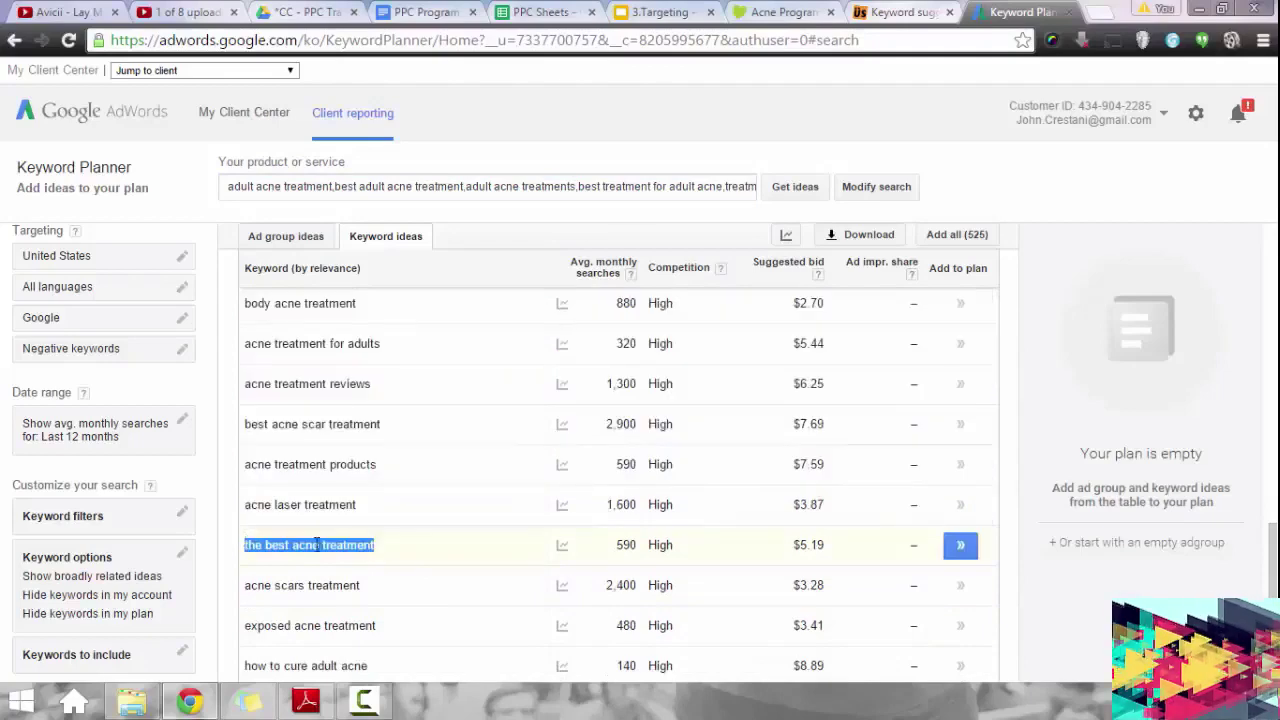
left_click(383, 559)
scroll(434, 572, "down", 2)
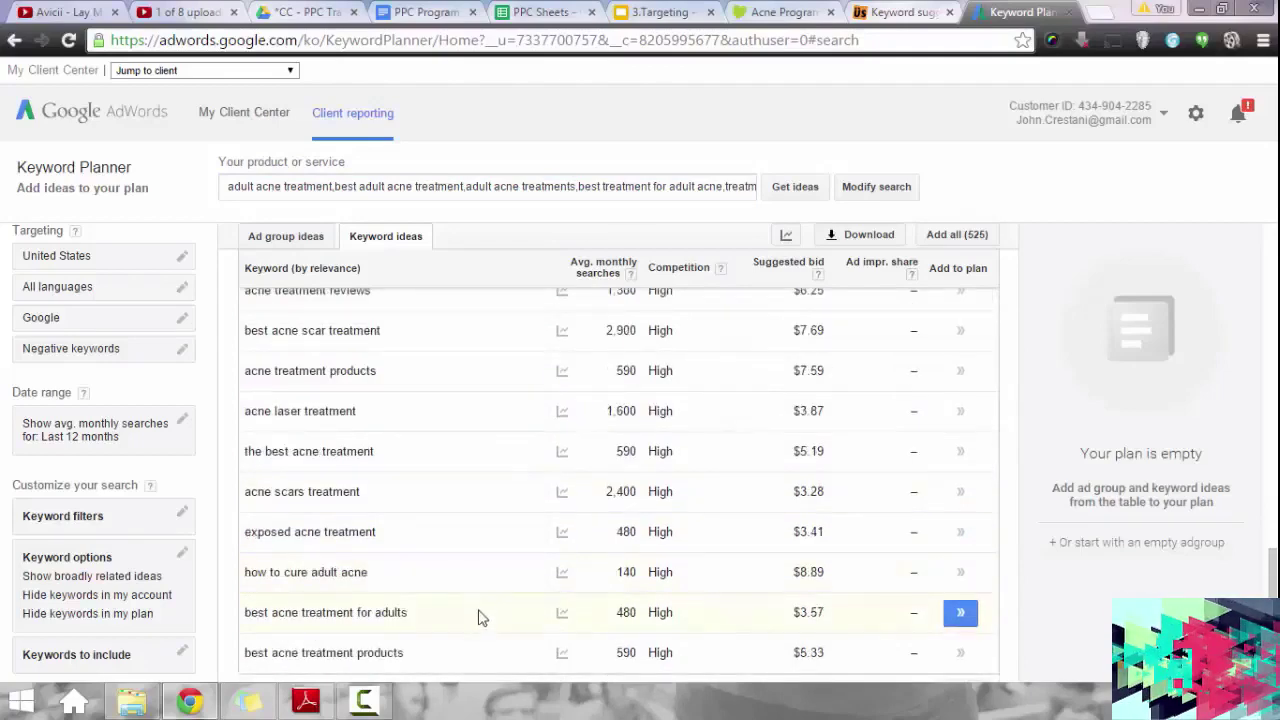
left_click_drag(410, 613, 243, 612)
key("ctrl+c")
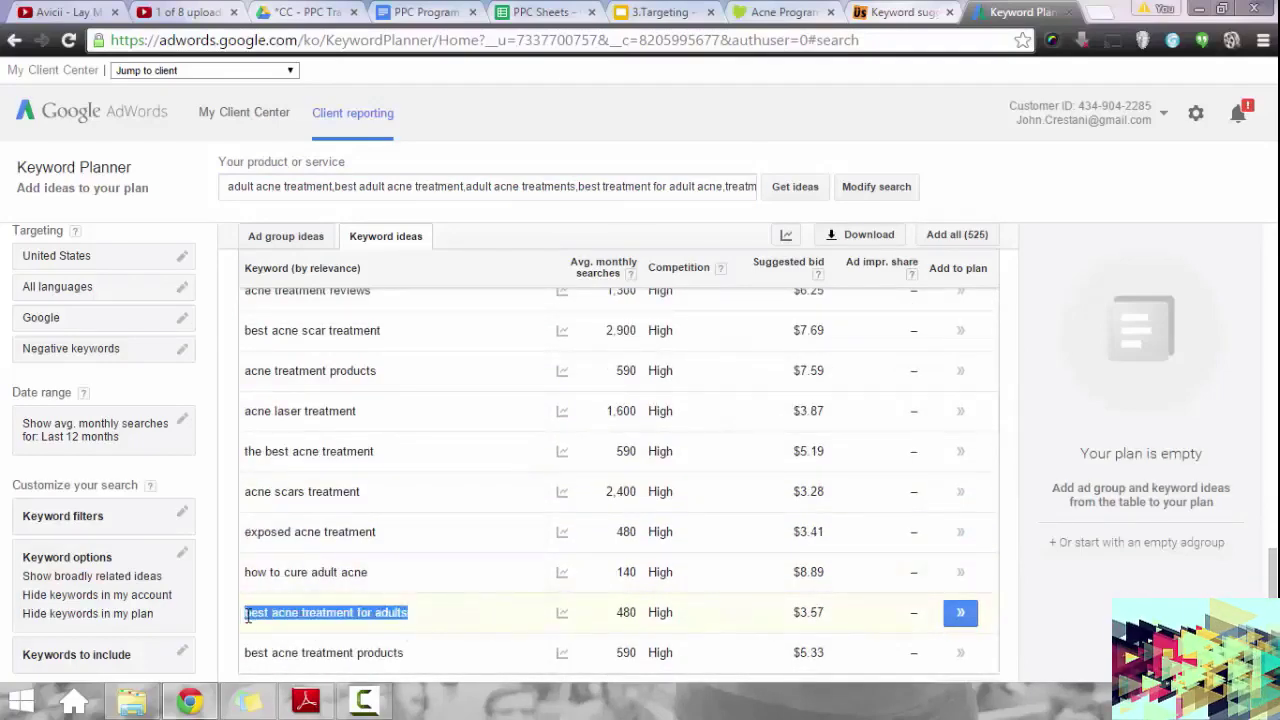
left_click(656, 194)
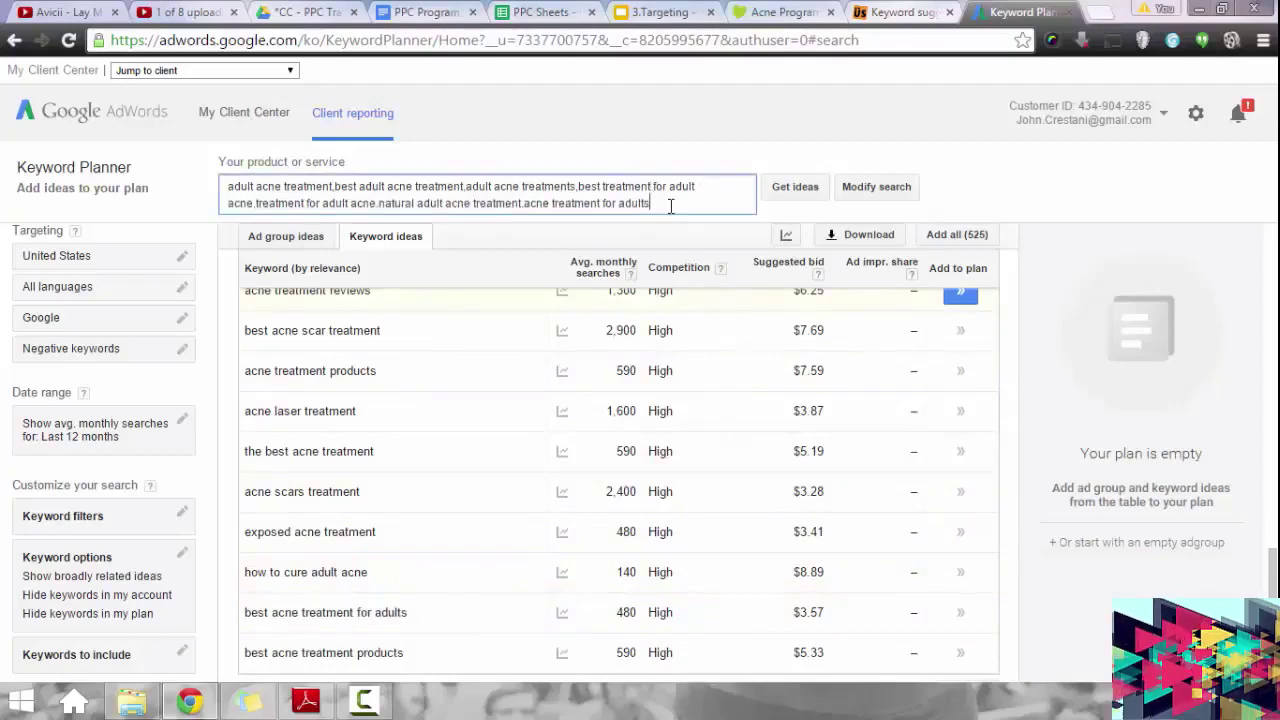
key("ctrl+v")
left_click(414, 620)
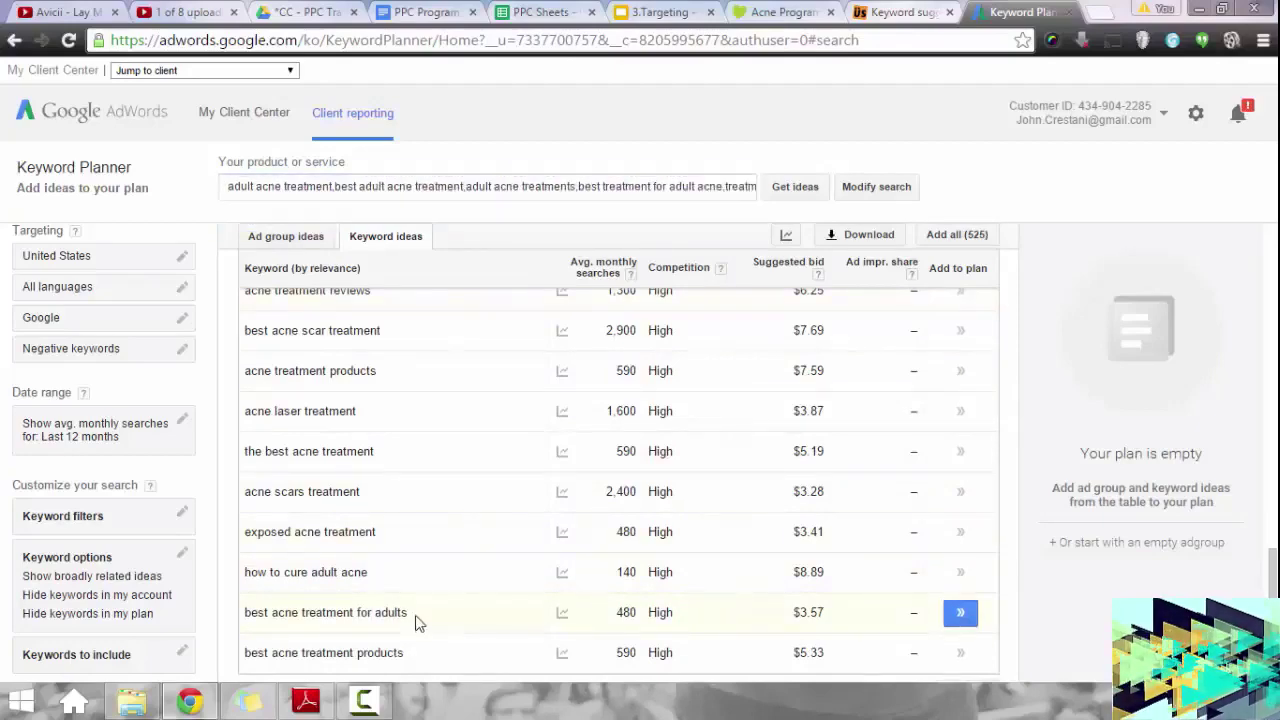
Get new keyword ideas for the extended list of adult acne search terms.
scroll(420, 622, "down", 1)
scroll(800, 420, "up", 5)
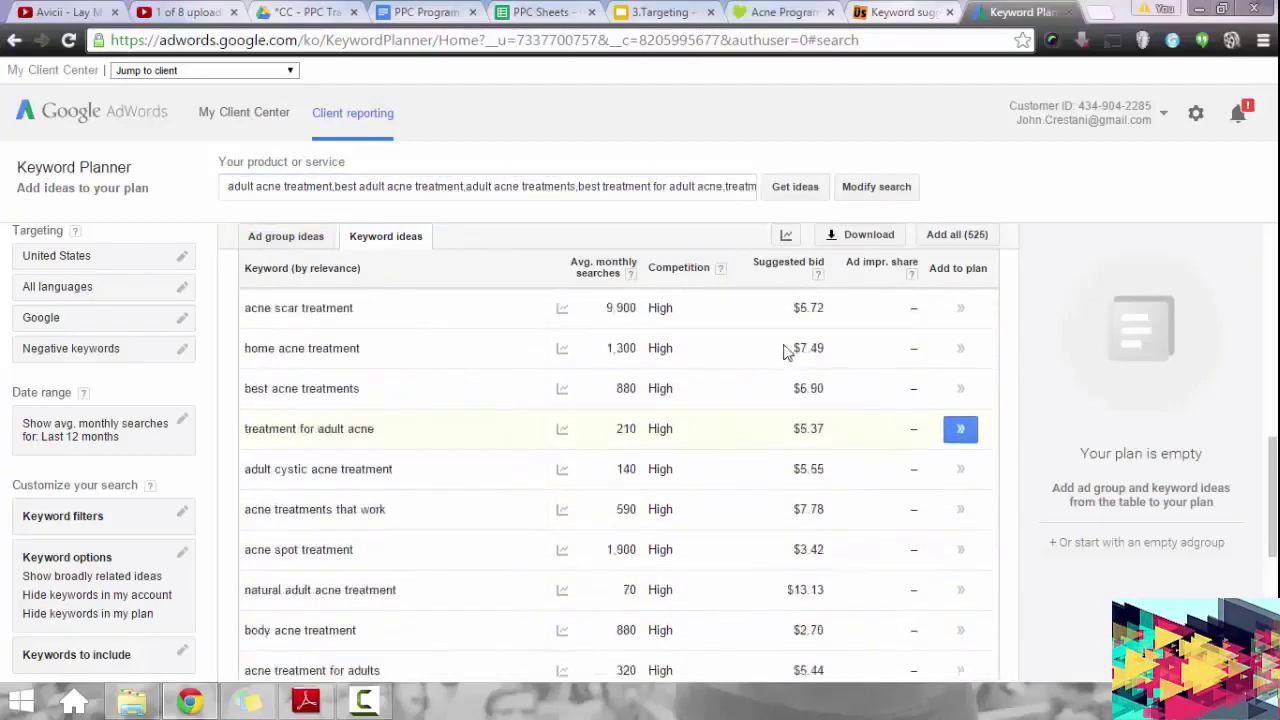
left_click(810, 195)
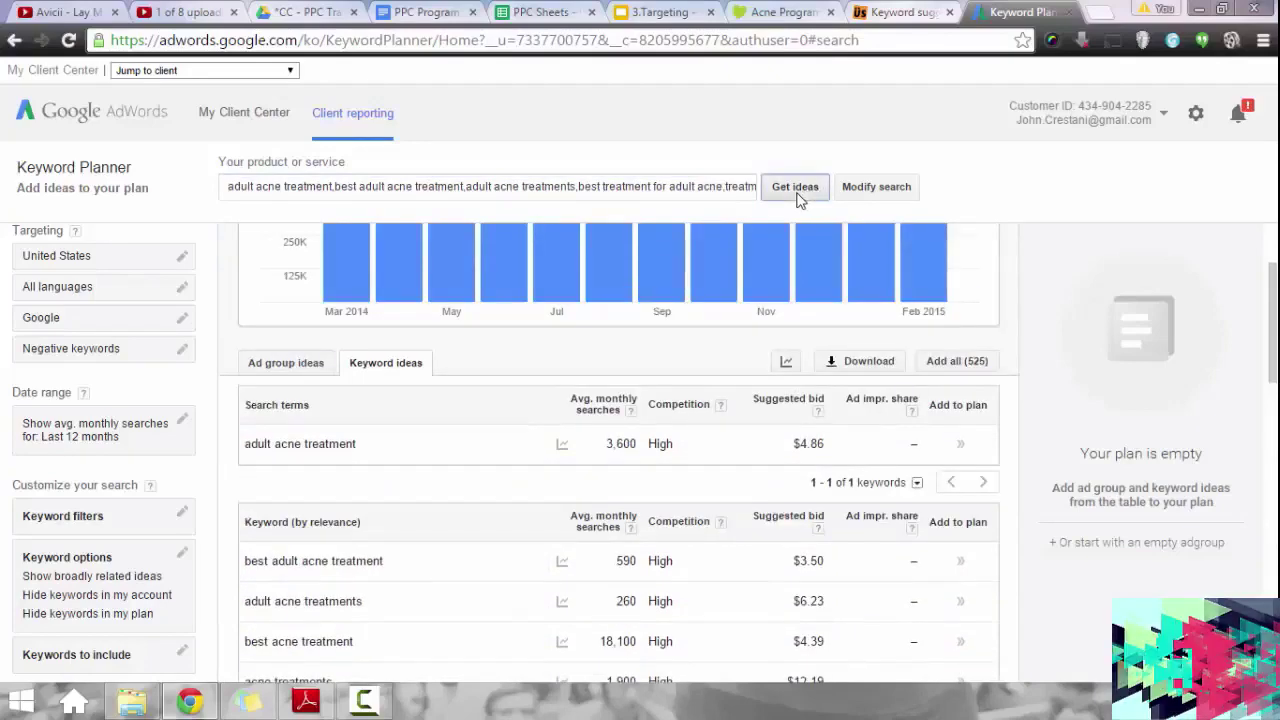
left_click(784, 363)
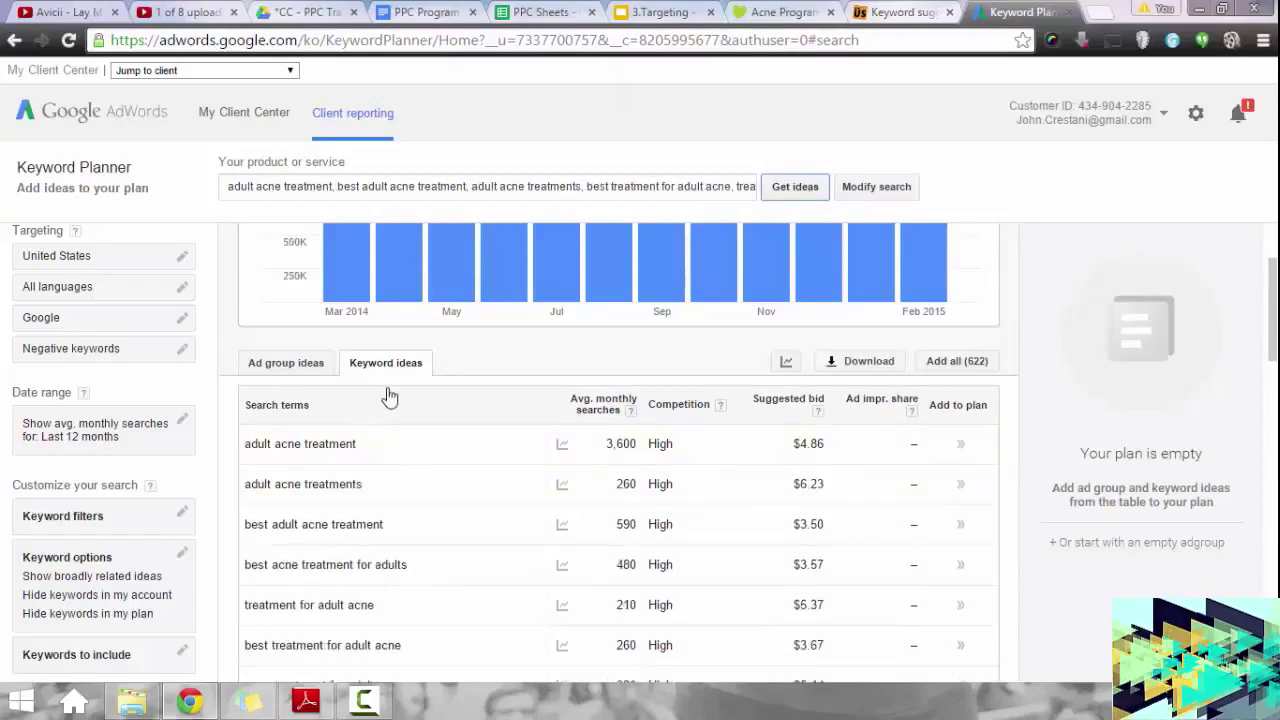
Review the updated search terms table and the related keyword ideas listed below it.
scroll(389, 410, "down", 2)
scroll(386, 352, "up", 1)
scroll(450, 370, "down", 1)
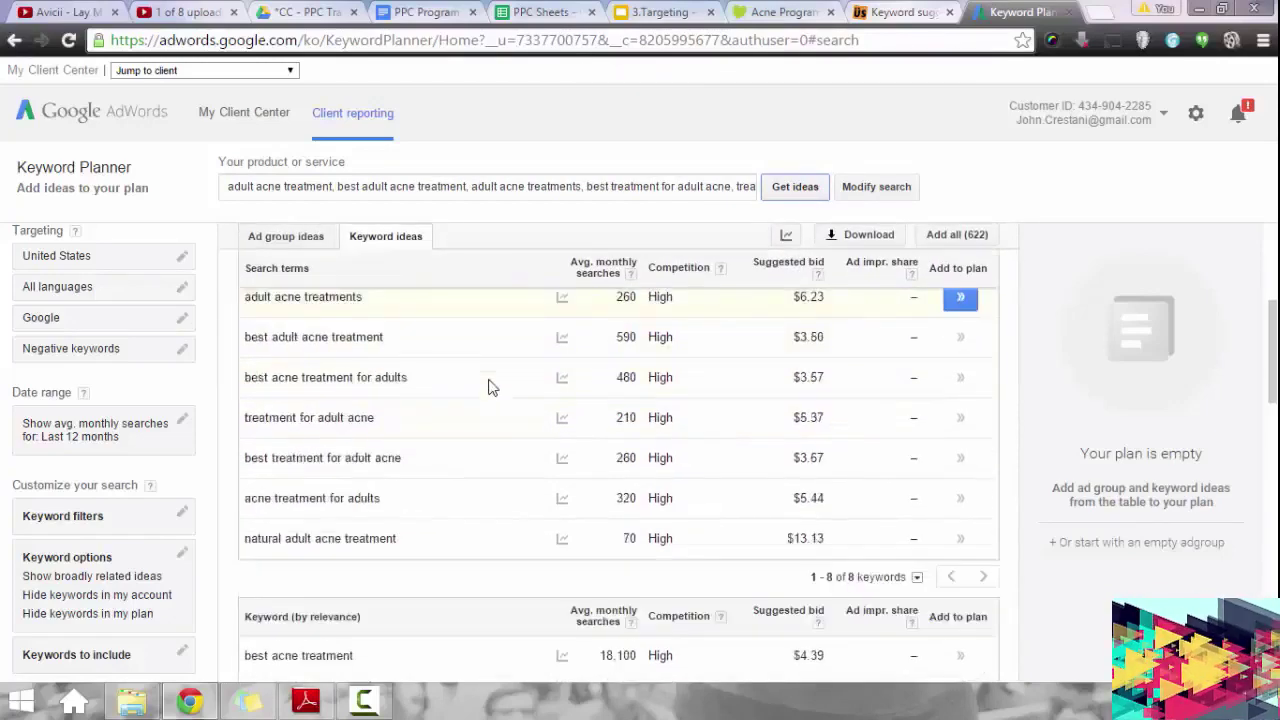
scroll(495, 385, "up", 1)
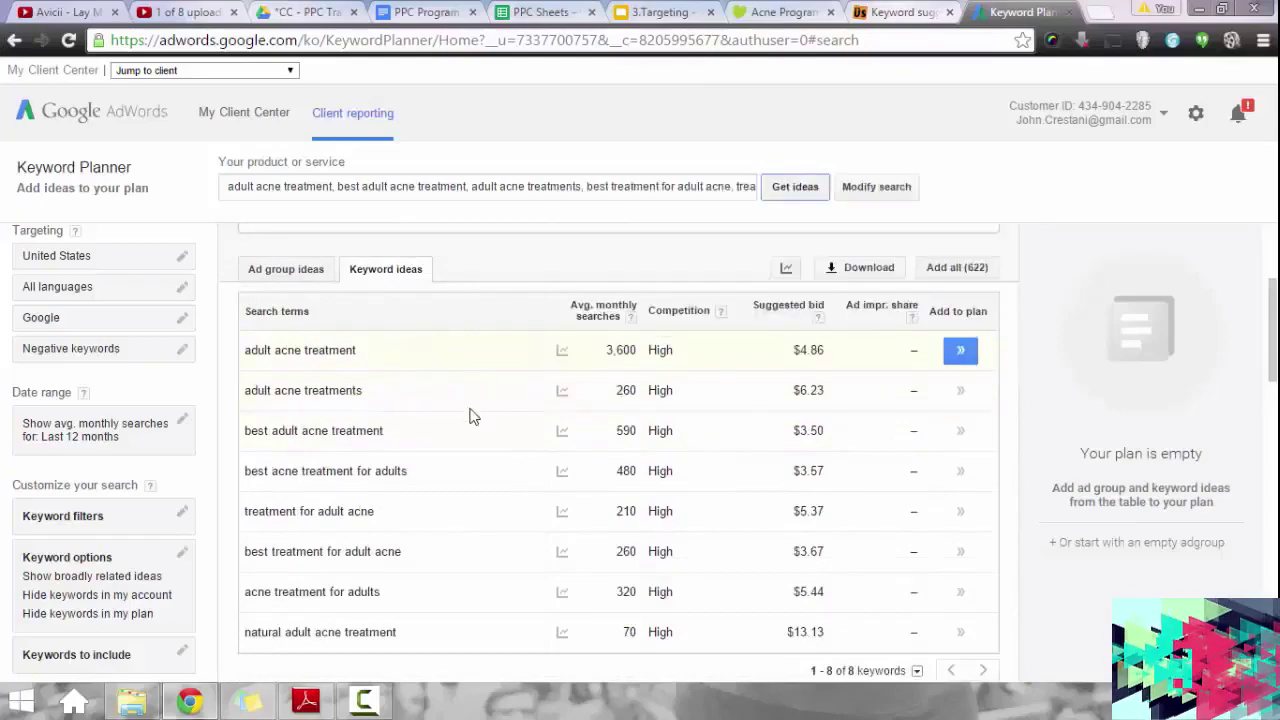
left_click_drag(380, 362, 245, 346)
left_click(329, 351)
scroll(450, 405, "down", 1)
scroll(450, 405, "down", 3)
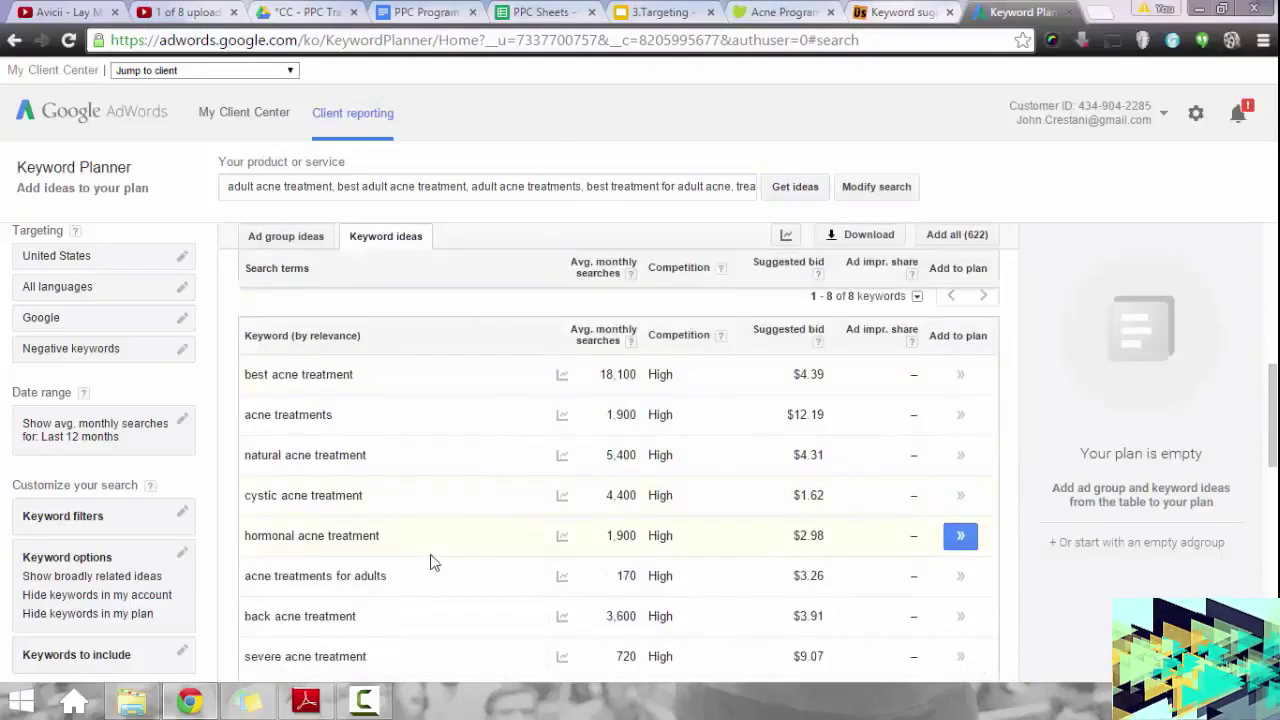
Append the keyword idea "acne treatments for adults" to the product or service search terms.
left_click_drag(387, 577, 245, 577)
key("ctrl+c")
left_click(562, 190)
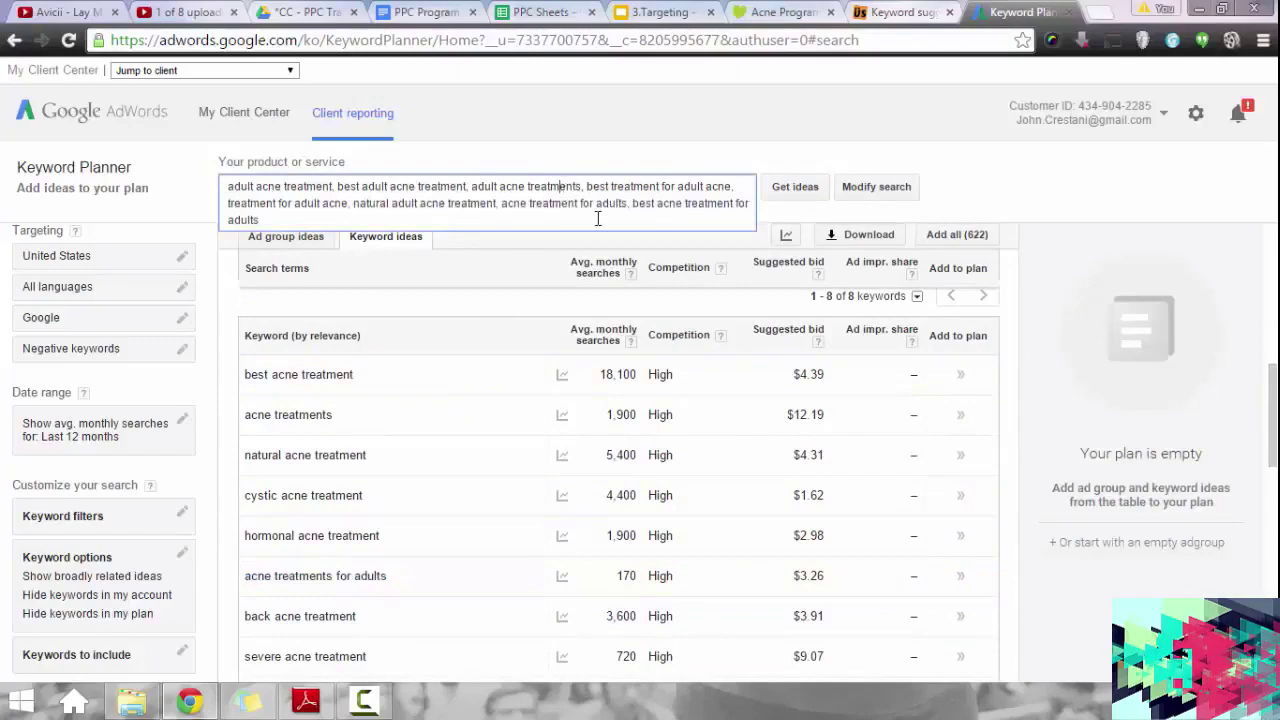
type(",")
key("ctrl+v")
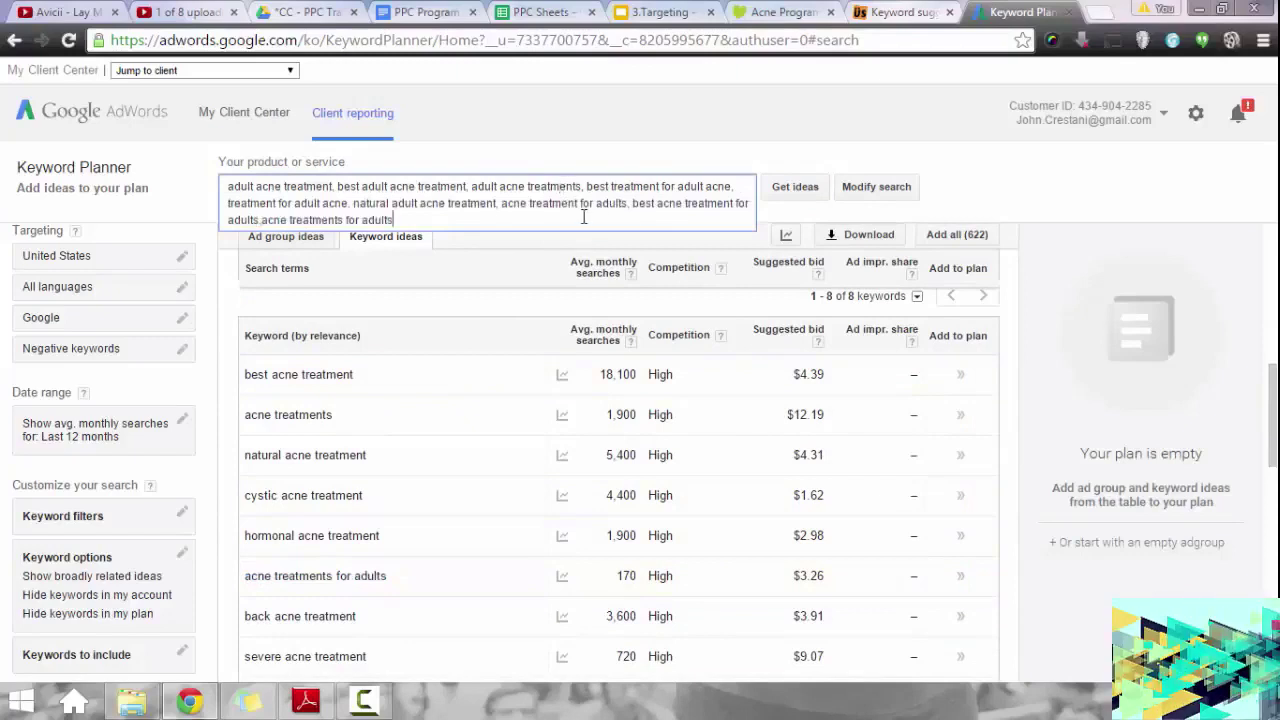
left_click(1010, 306)
Append the keyword idea "best acne treatments for adults" to the product or service search terms.
scroll(930, 455, "down", 3)
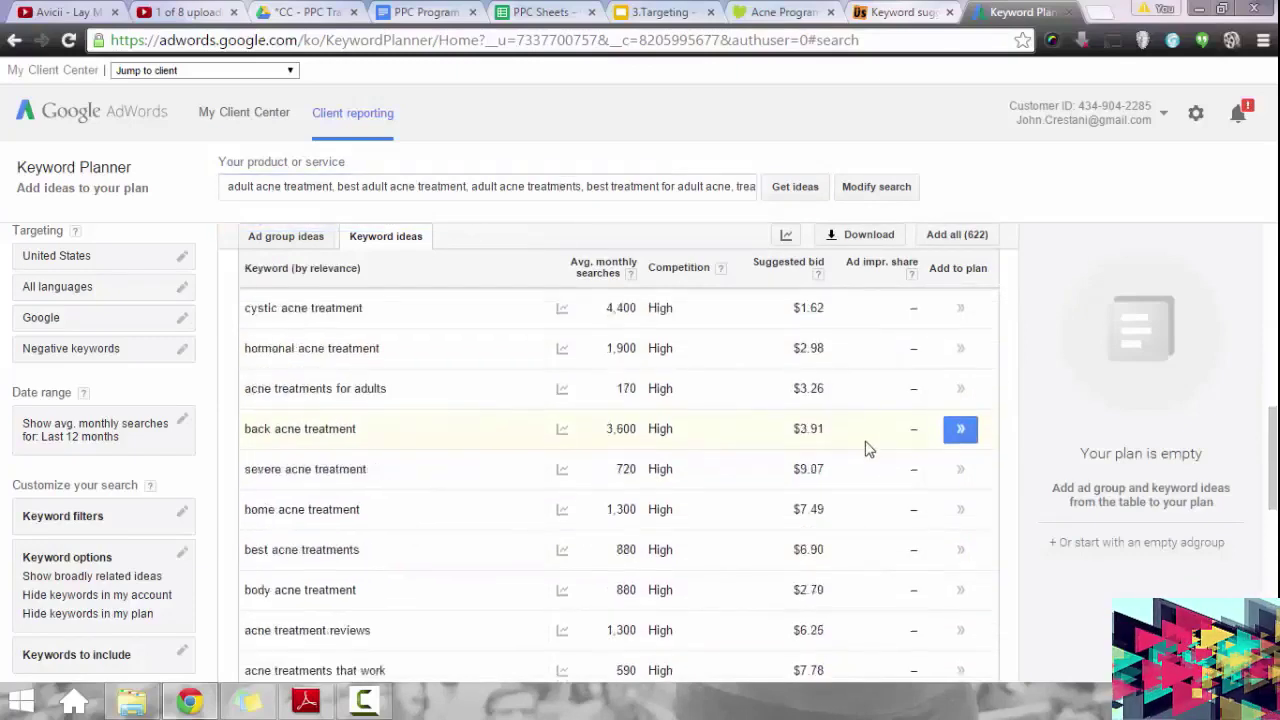
scroll(866, 447, "down", 1)
scroll(866, 447, "down", 1)
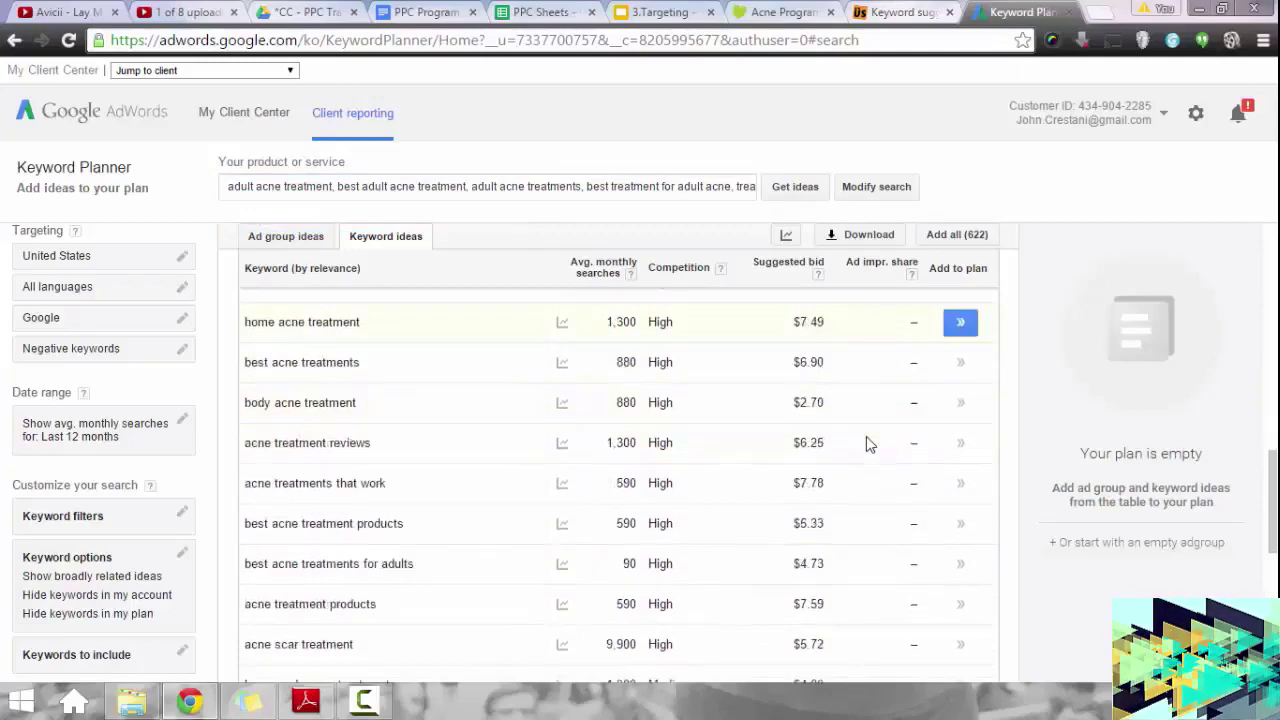
left_click_drag(418, 568, 250, 576)
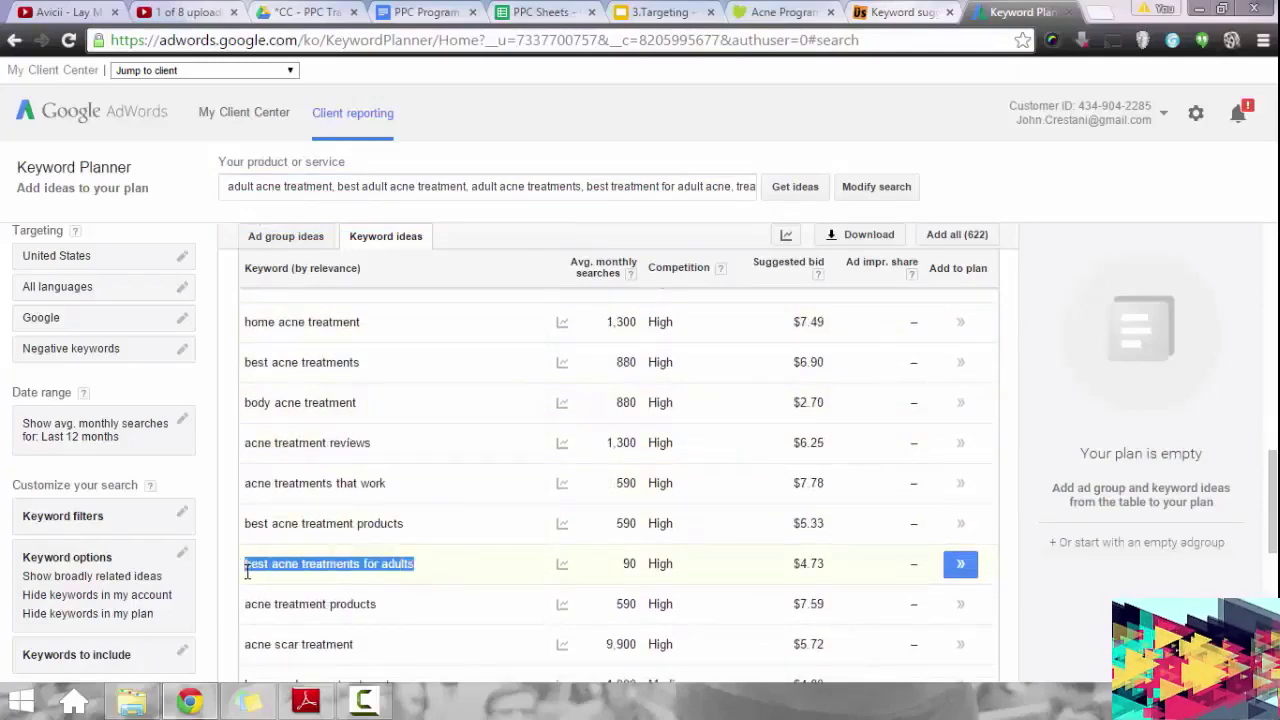
scroll(543, 494, "down", 2)
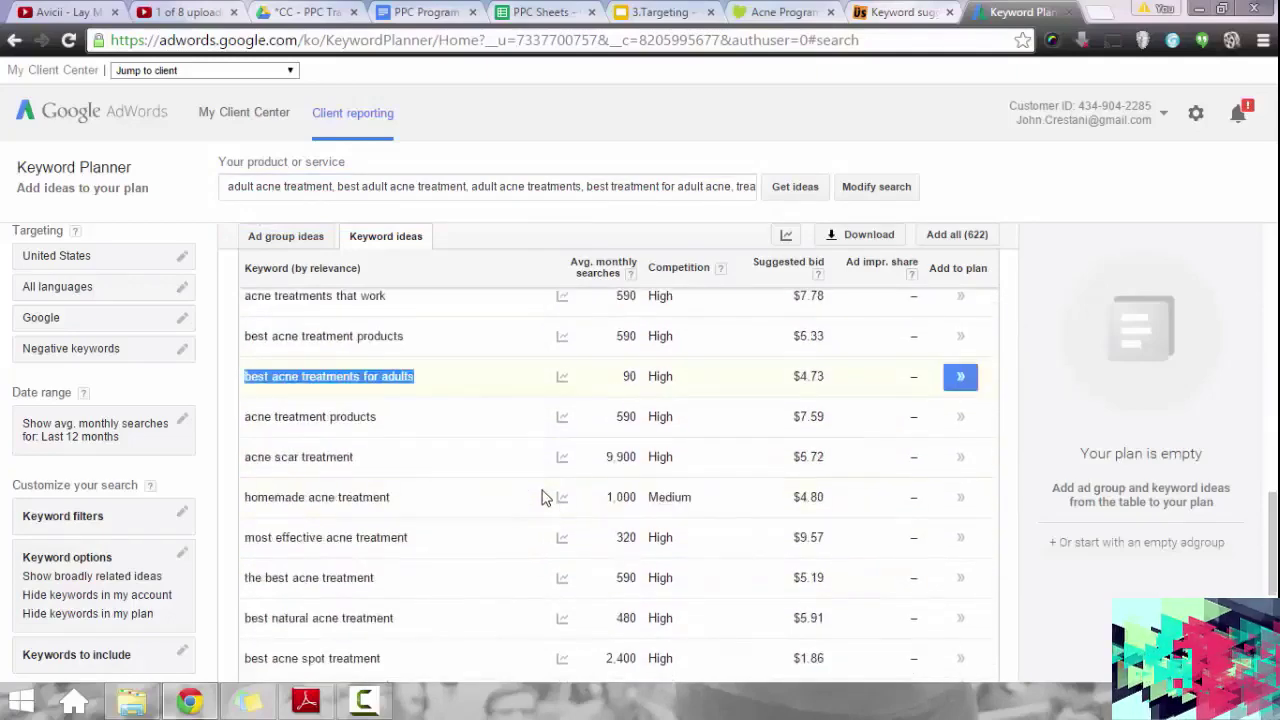
scroll(543, 500, "down", 2)
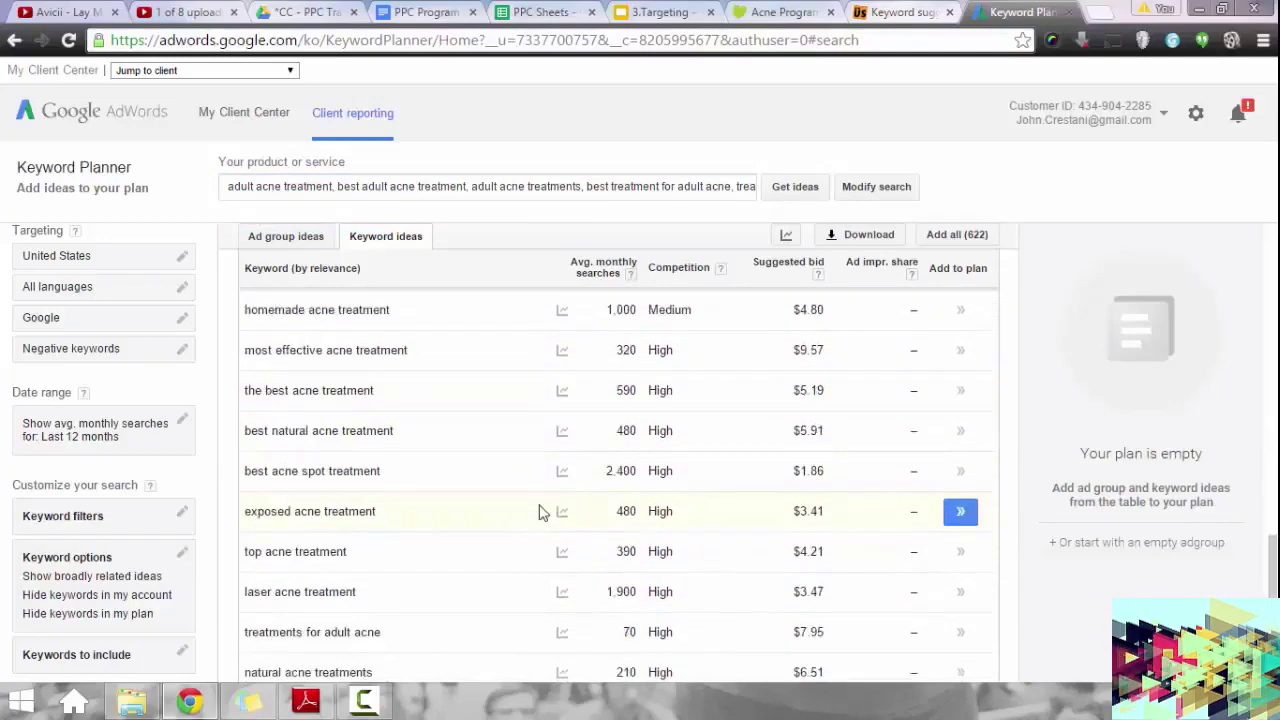
left_click(585, 187)
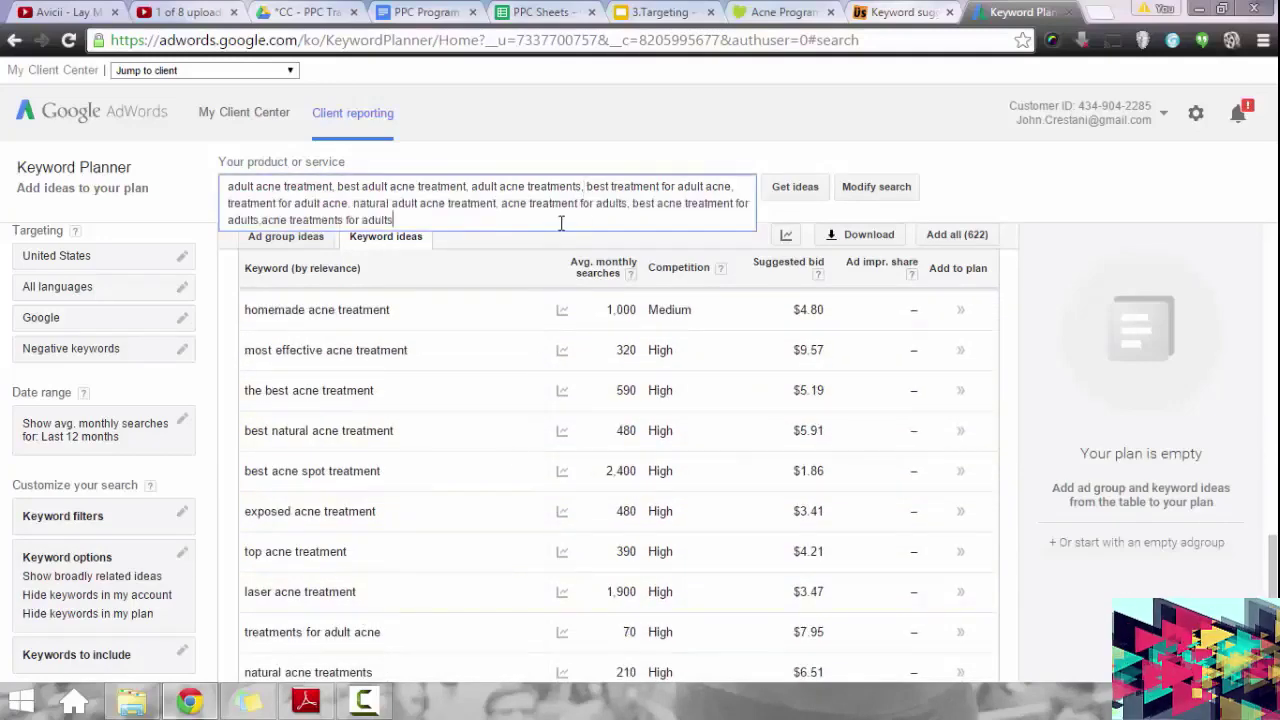
key("ctrl+v")
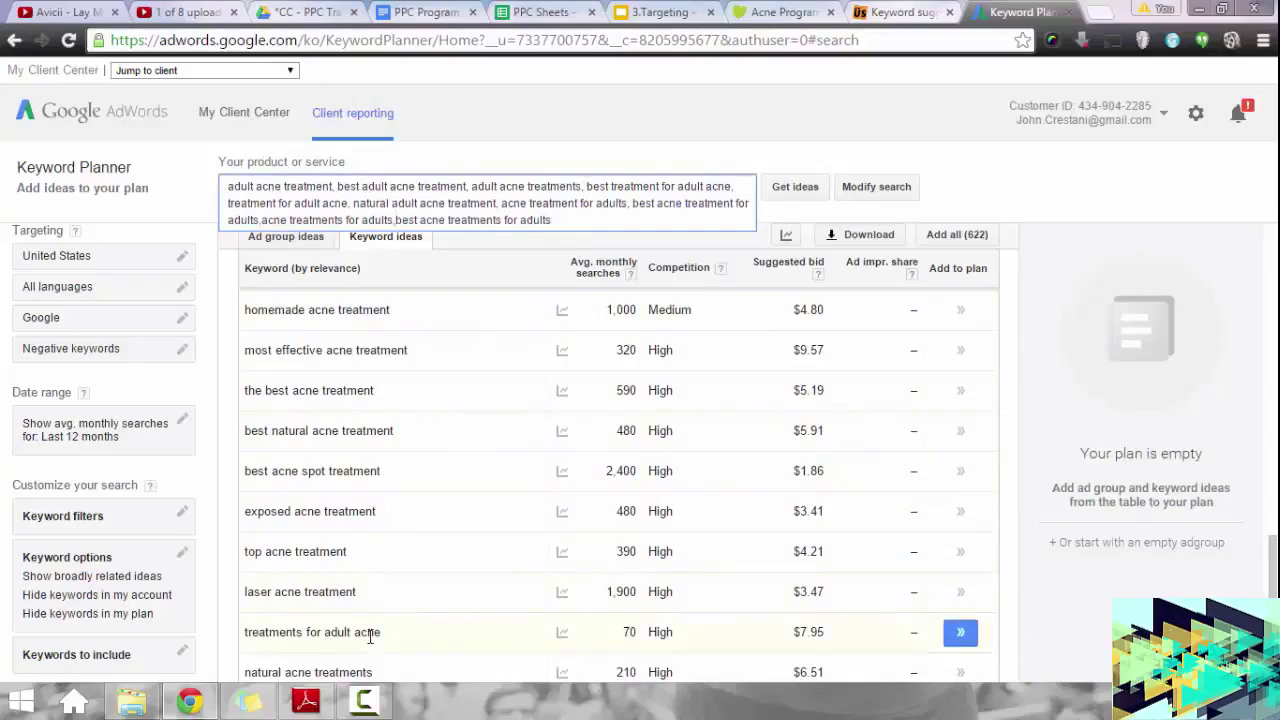
Append "treatments for adult acne" to the product or service search terms and get new keyword ideas.
left_click_drag(380, 632, 240, 640)
key("ctrl+c")
left_click(585, 187)
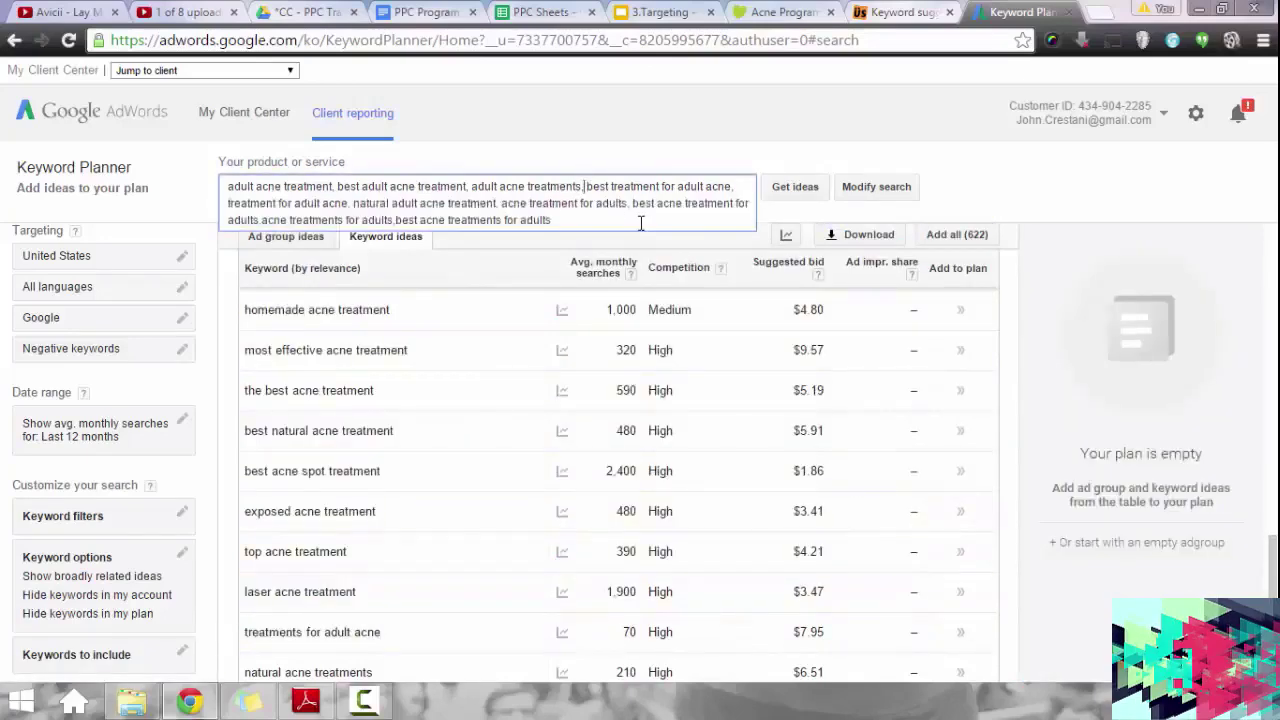
key("ctrl+v")
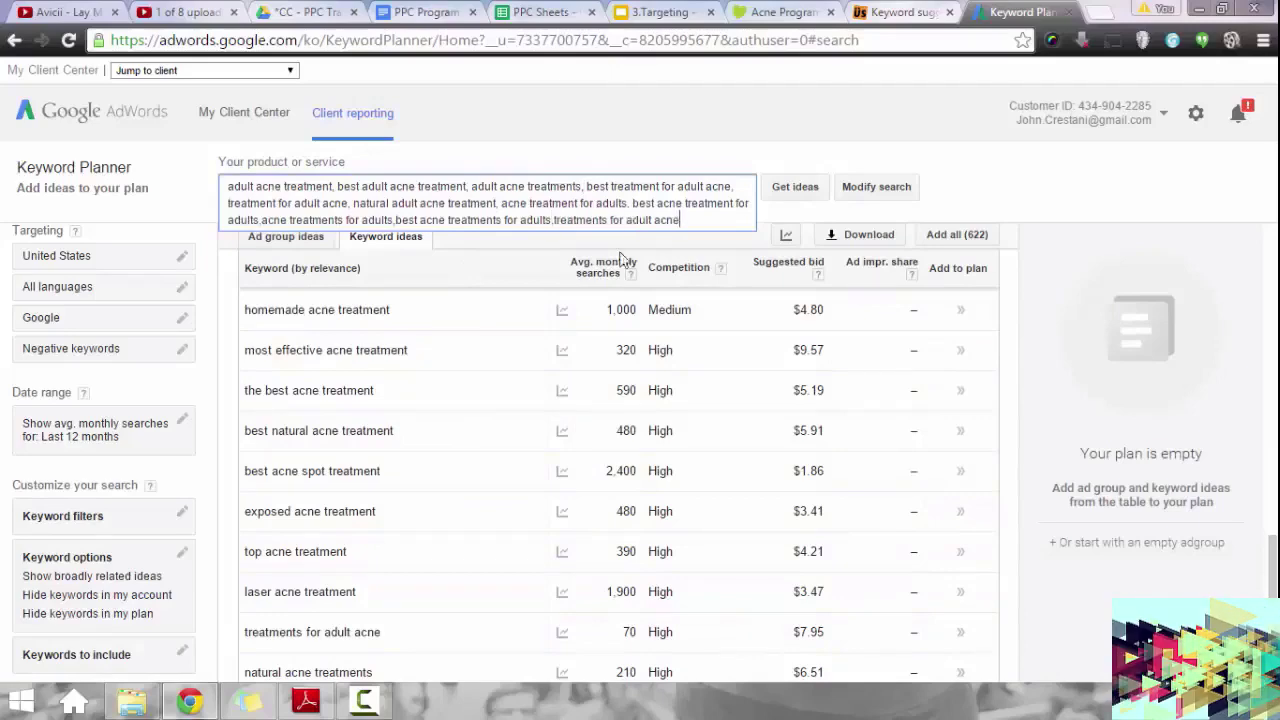
left_click(486, 534)
scroll(503, 574, "down", 2)
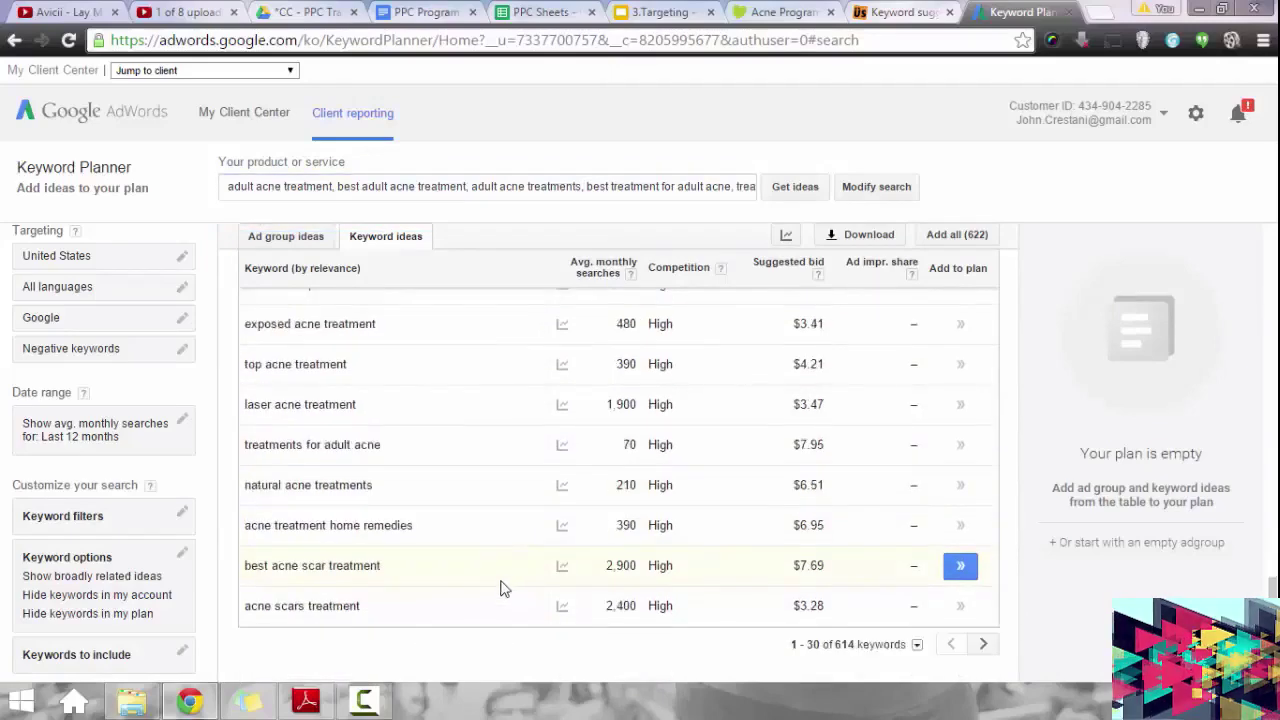
left_click(794, 188)
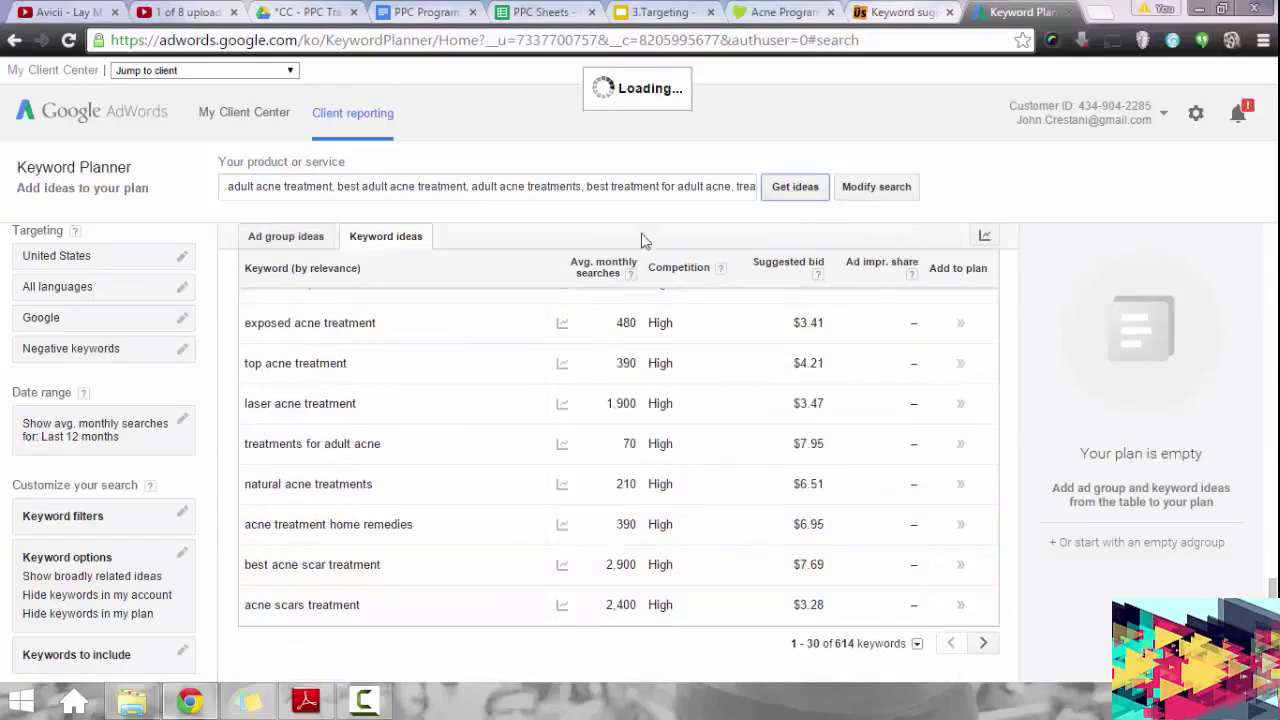
Switch to the PPC Sheets spreadsheet and check the broad keyword and its match type in row 2.
left_click(540, 12)
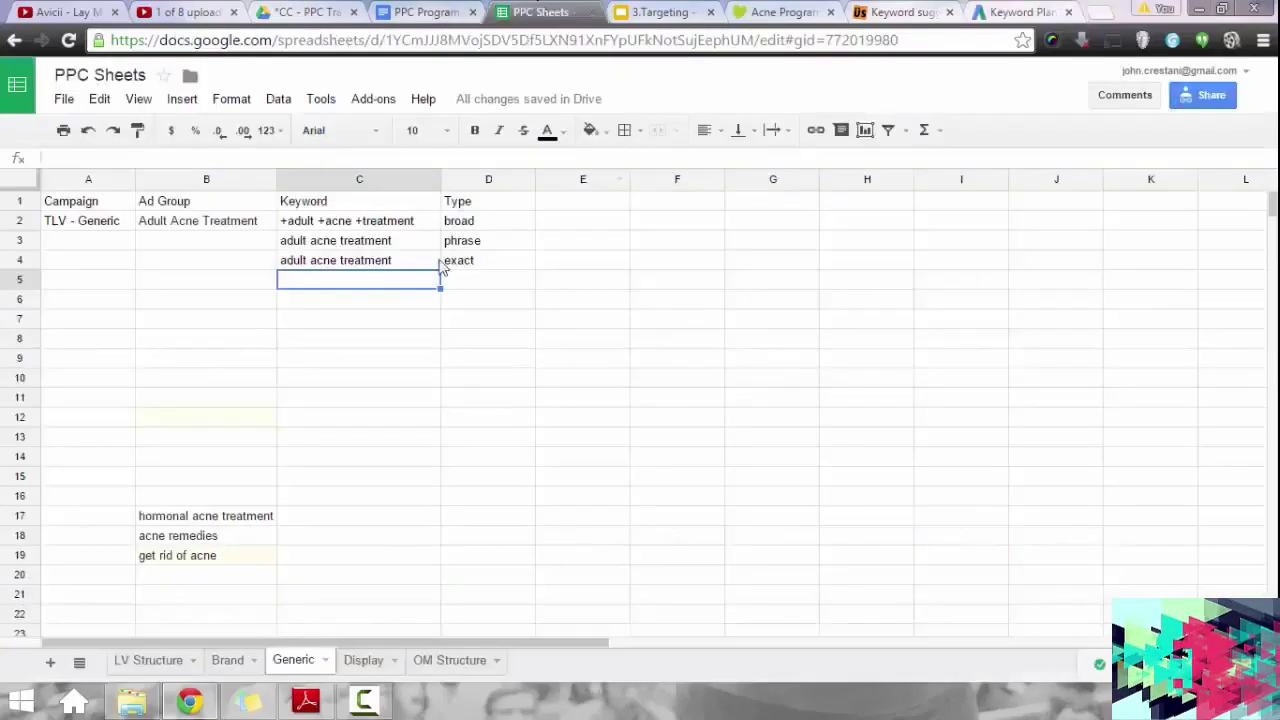
left_click(400, 224)
left_click(477, 226)
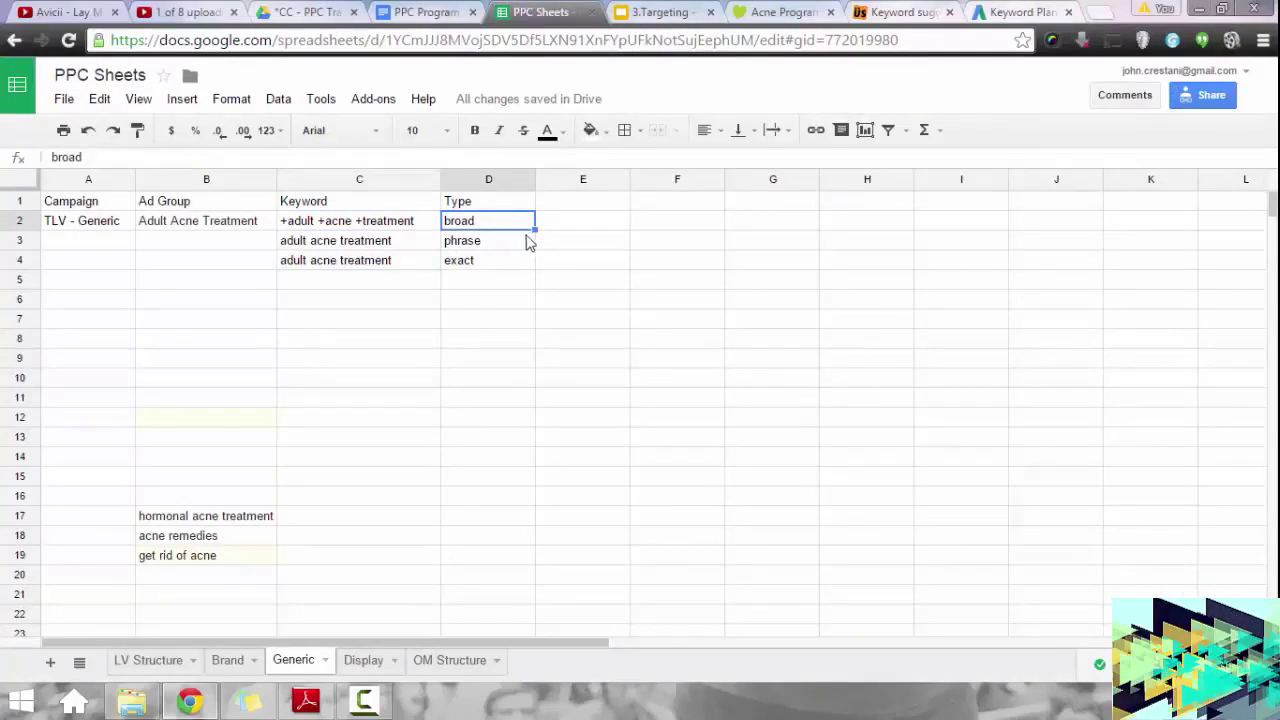
Return to Keyword Planner and copy the complete list of product or service terms from the search settings.
left_click(1020, 12)
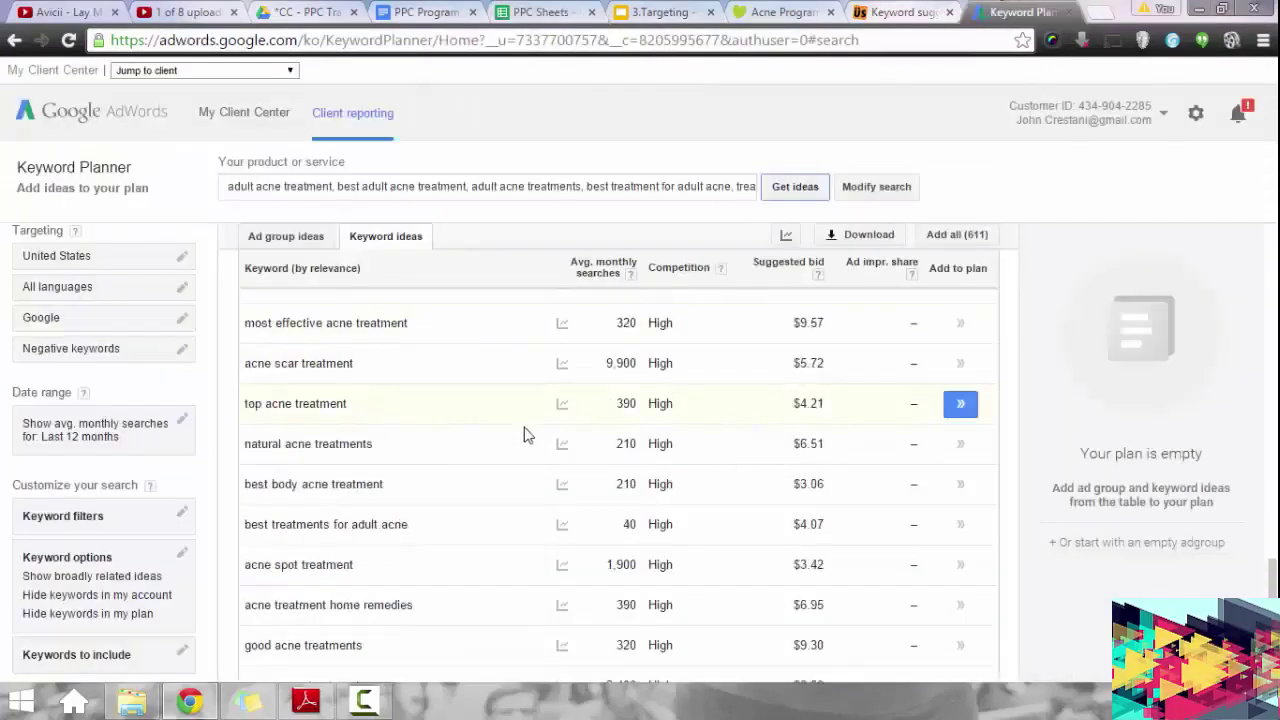
left_click(484, 186)
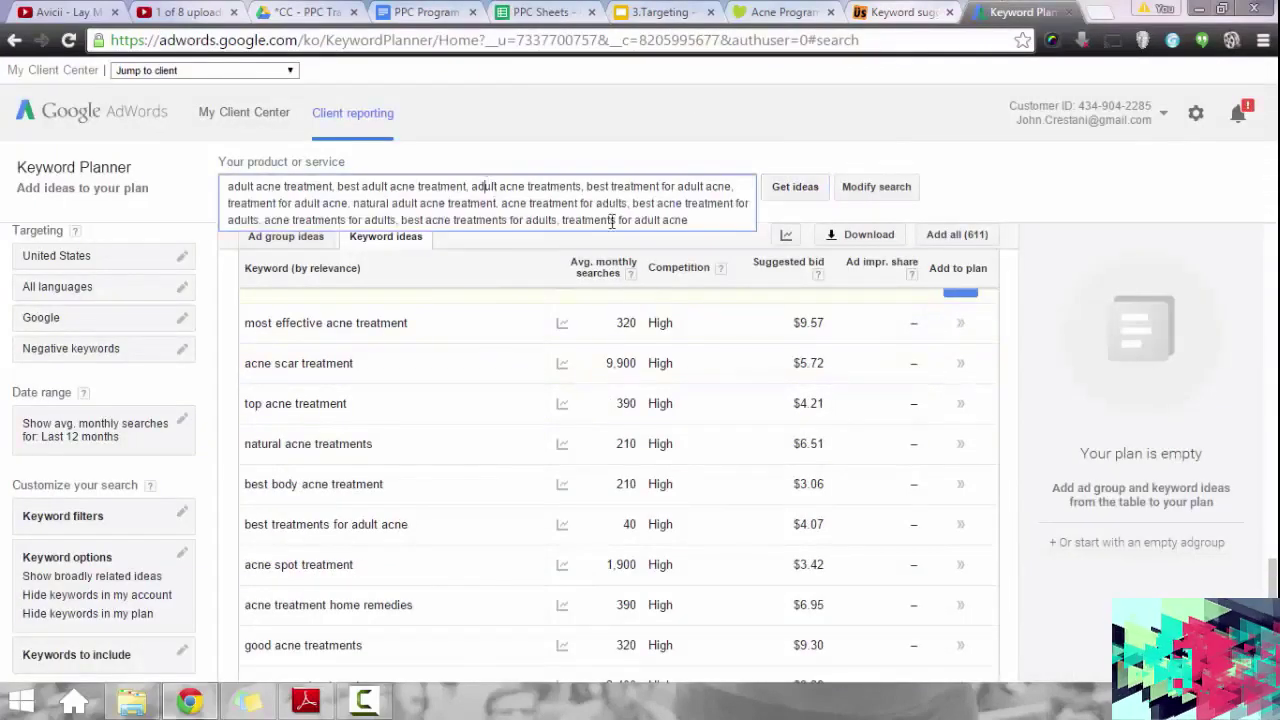
left_click(866, 190)
left_click(586, 372)
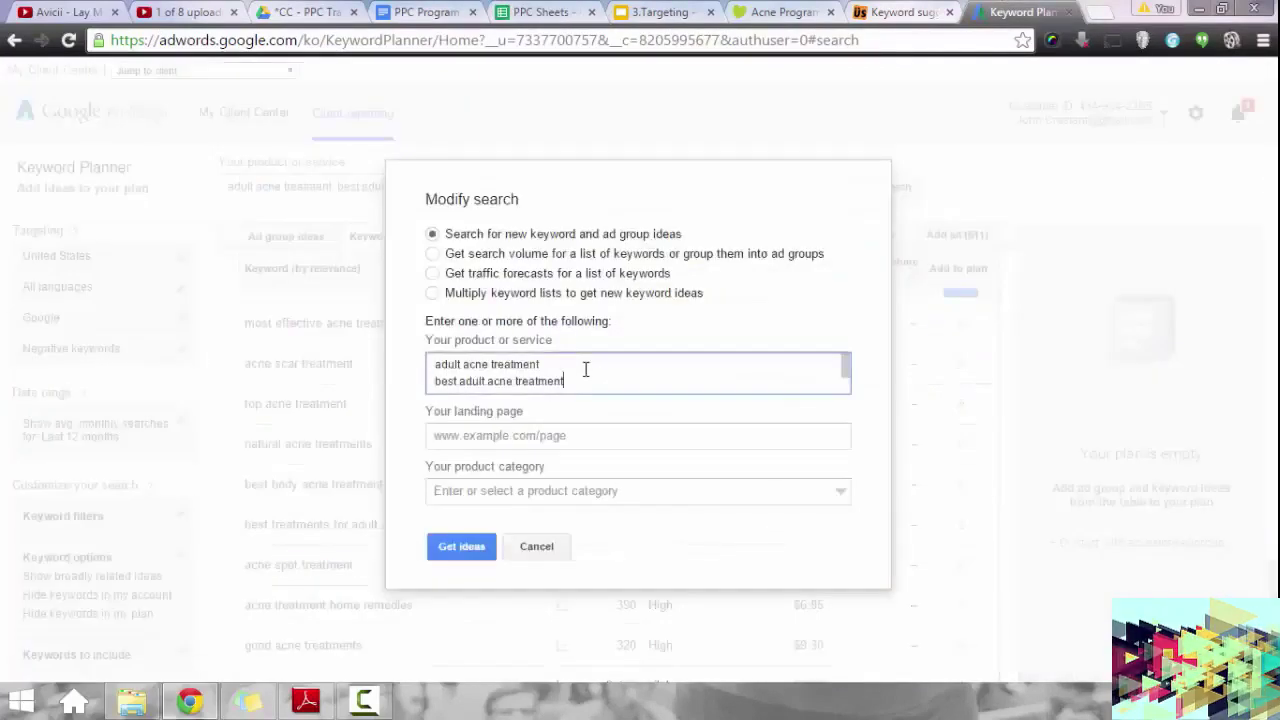
key("ctrl+a")
key("ctrl+c")
Paste the copied keywords into the PPC Sheets Generic sheet starting at C5 and fit column C to its contents.
left_click(540, 12)
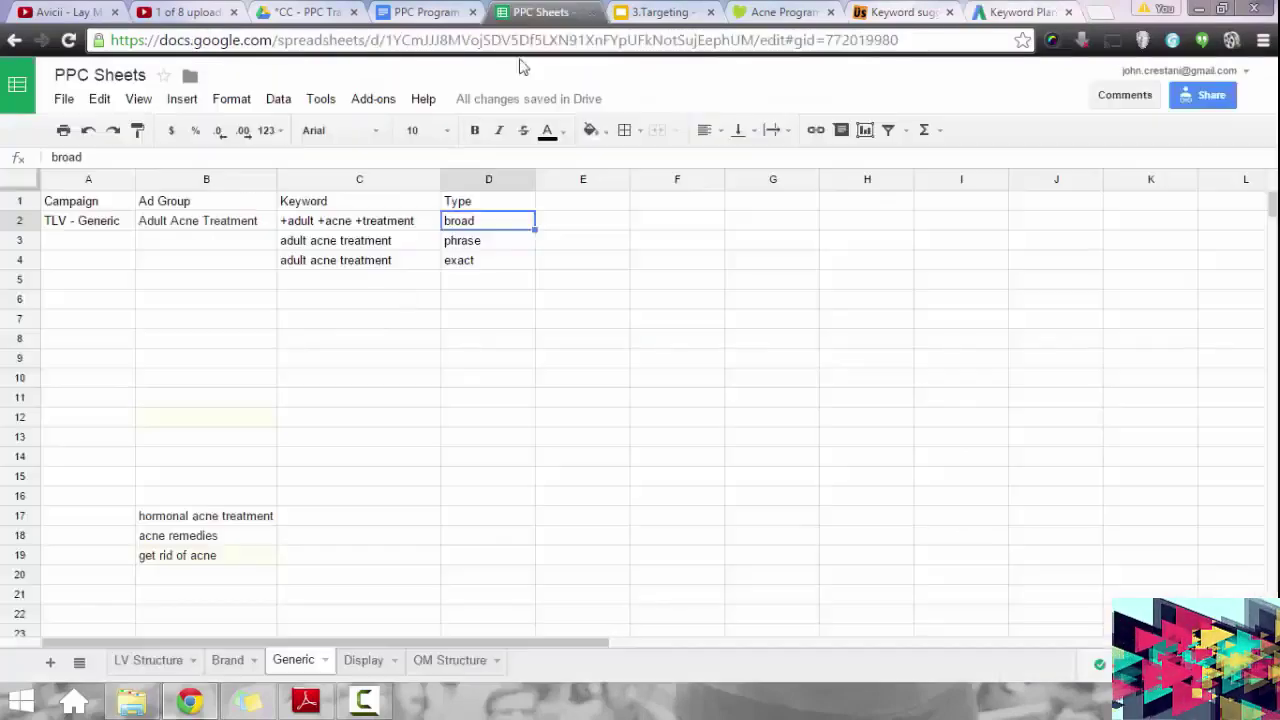
left_click(346, 282)
key("ctrl+v")
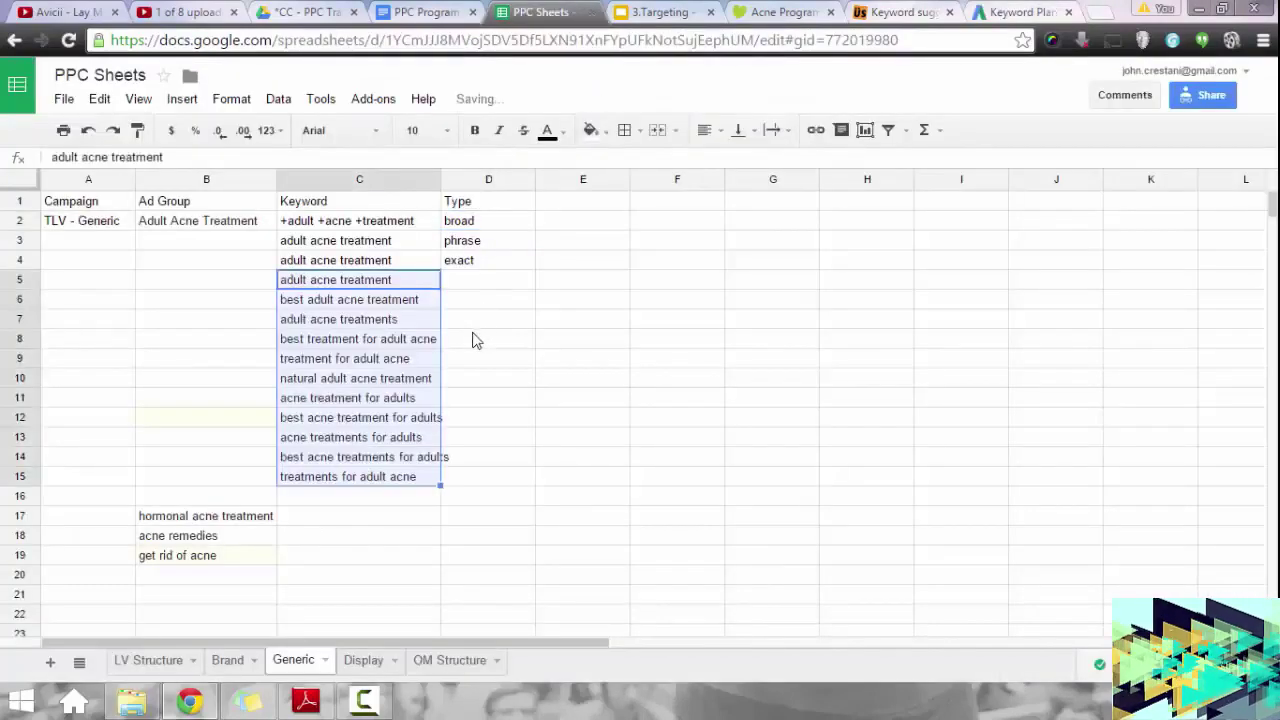
double_click(441, 179)
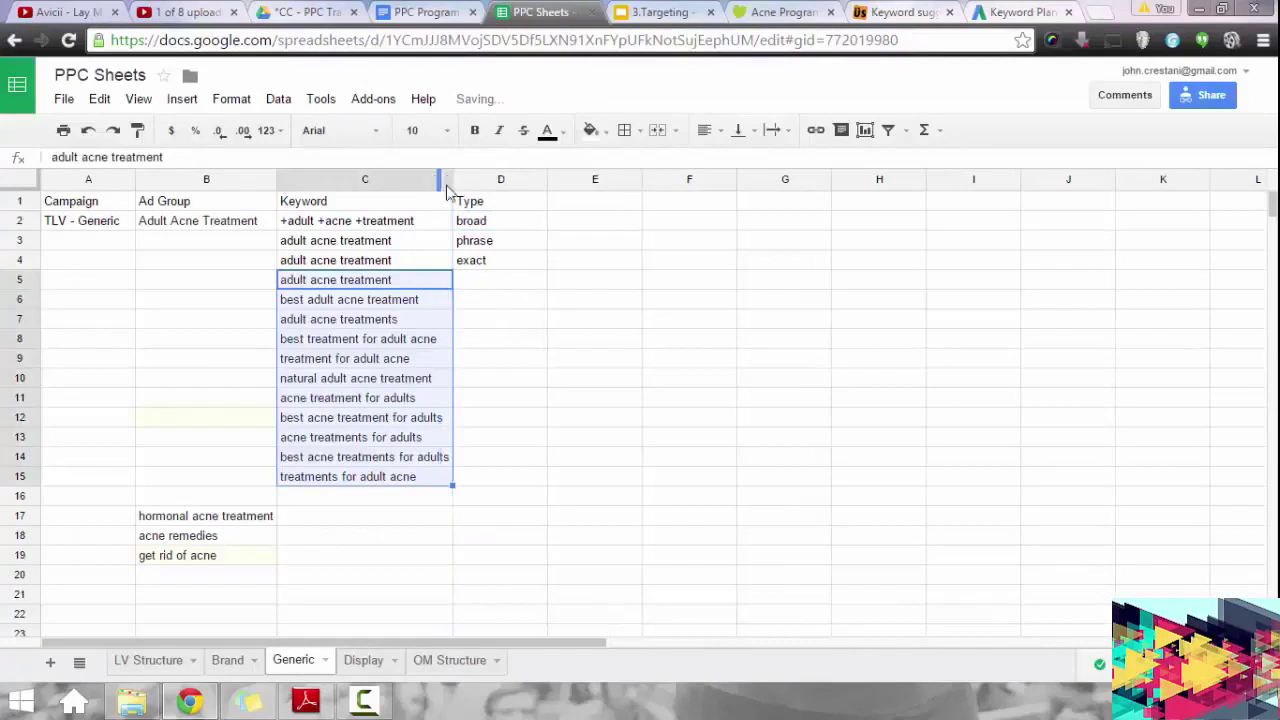
Clear the duplicate "adult acne treatment" keyword from cell C5.
left_click(481, 285)
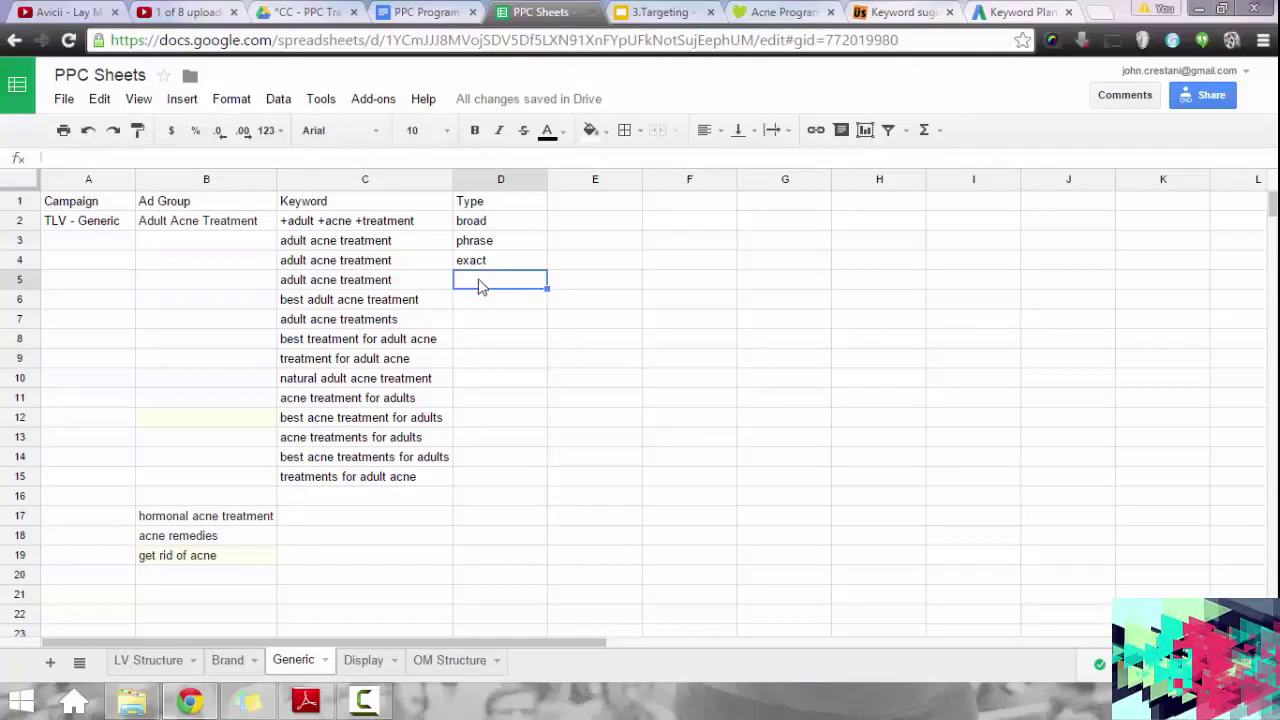
left_click(431, 268)
left_click(412, 280)
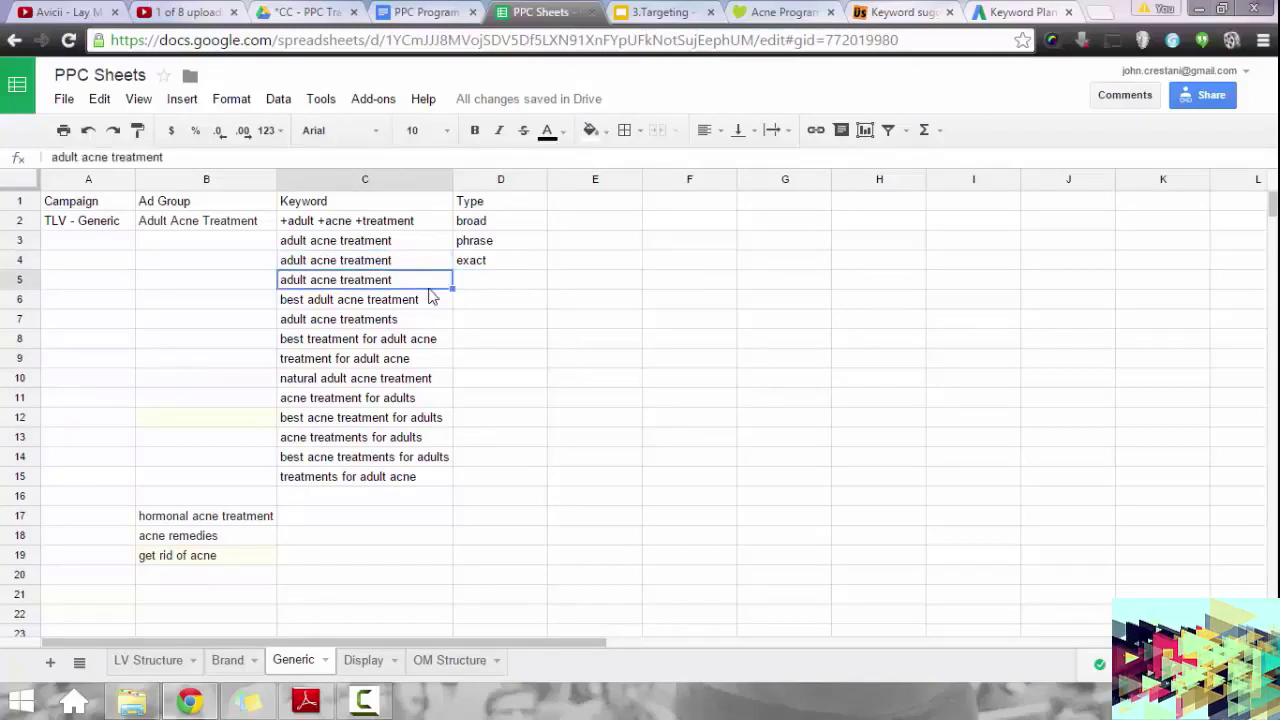
key("Delete")
left_click(340, 302)
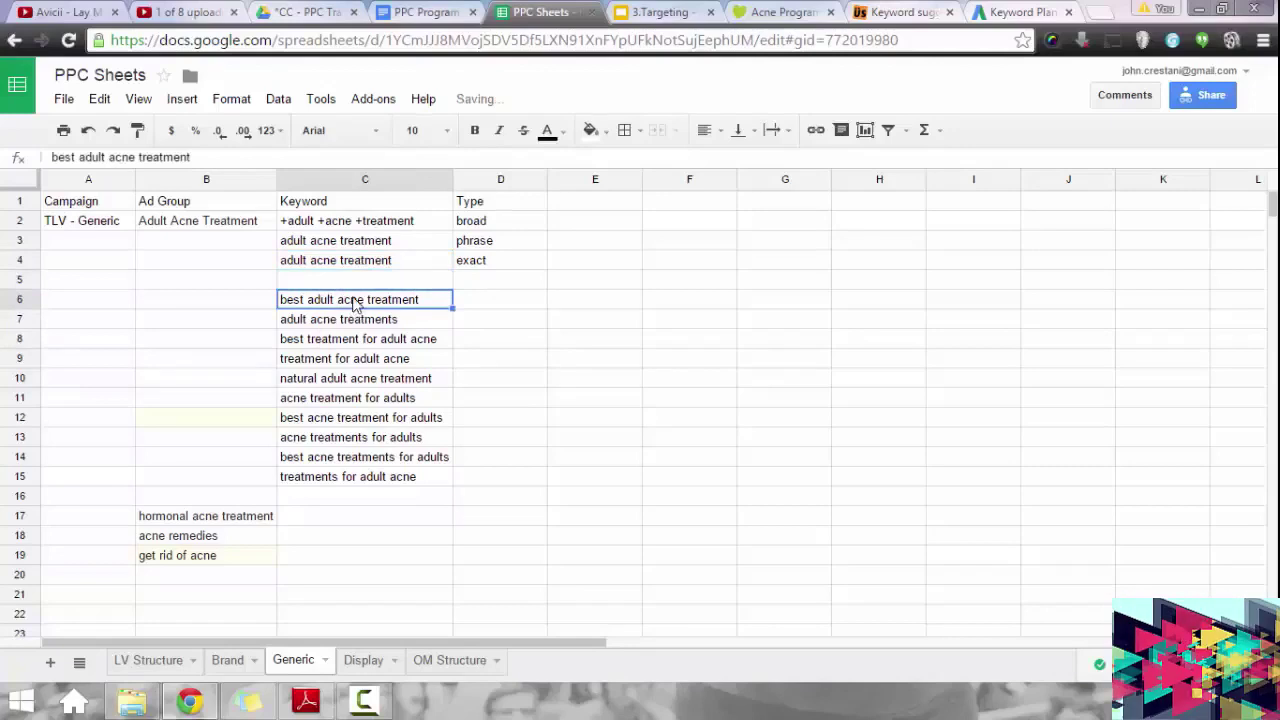
Move the keywords in C6:C15 up to start at C5 and fill D5:D14 with the match type exact.
left_click_drag(355, 305, 343, 480)
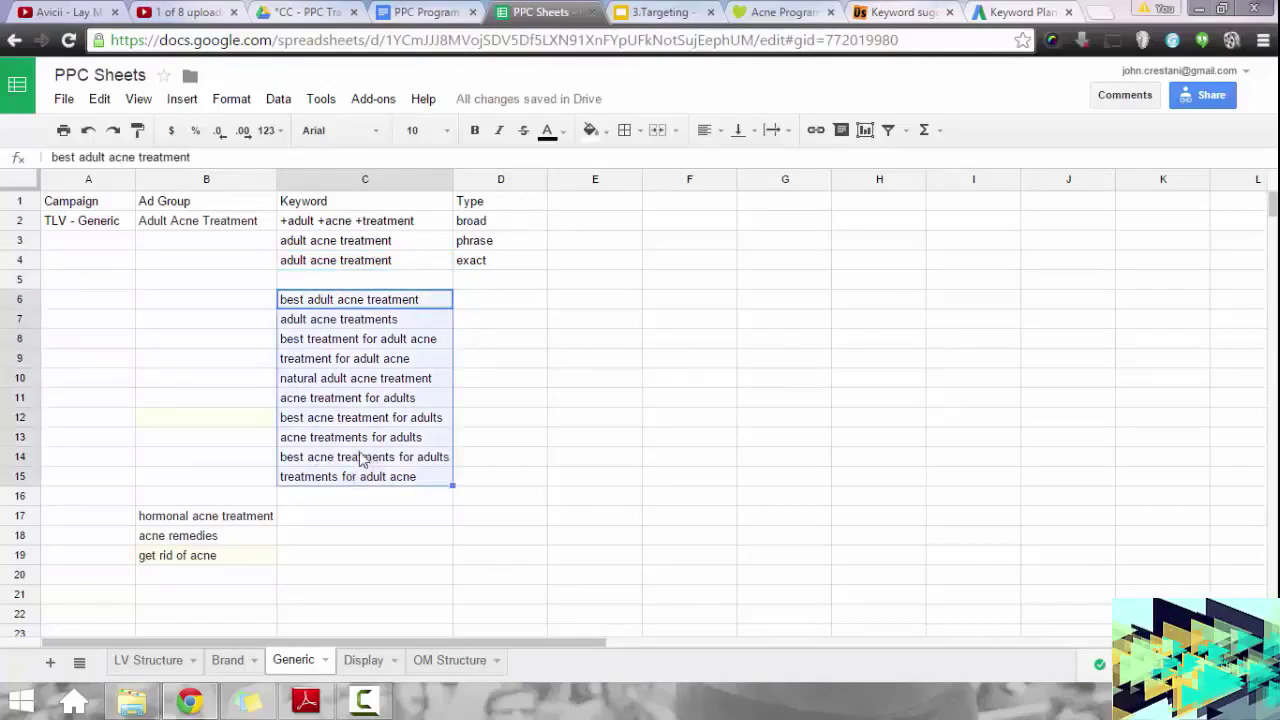
left_click_drag(334, 291, 340, 284)
left_click(490, 287)
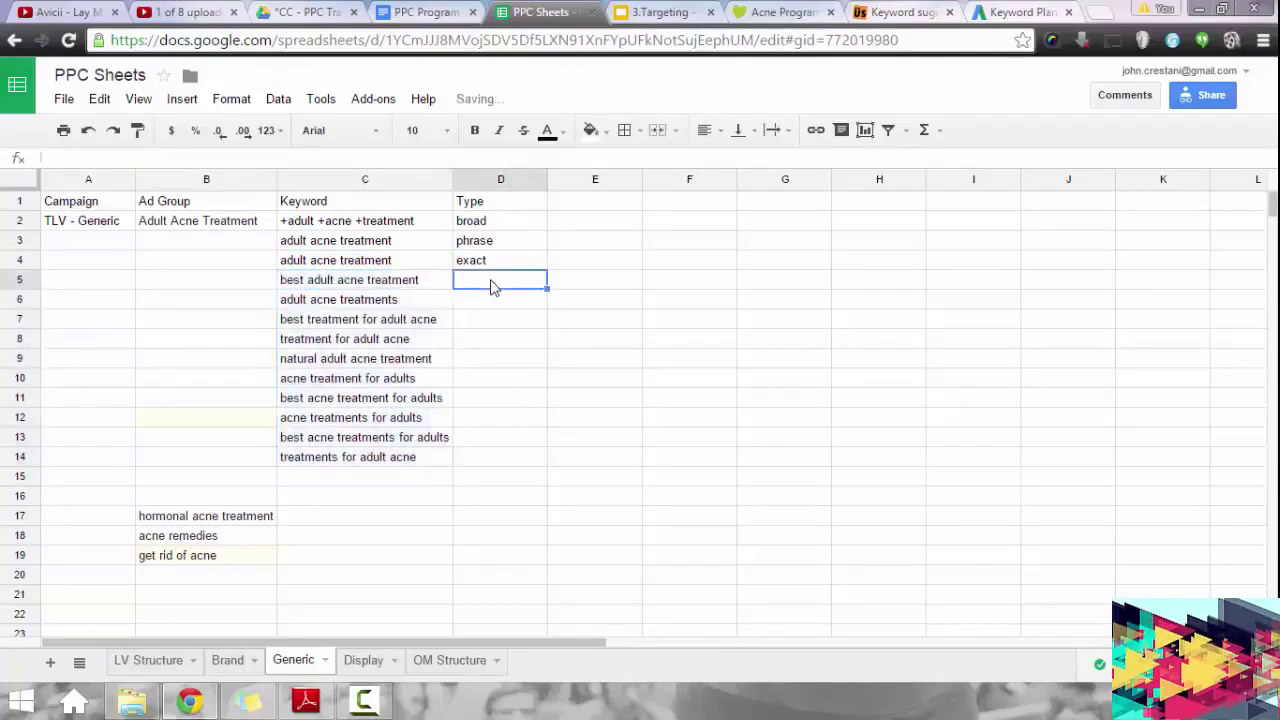
type("exact")
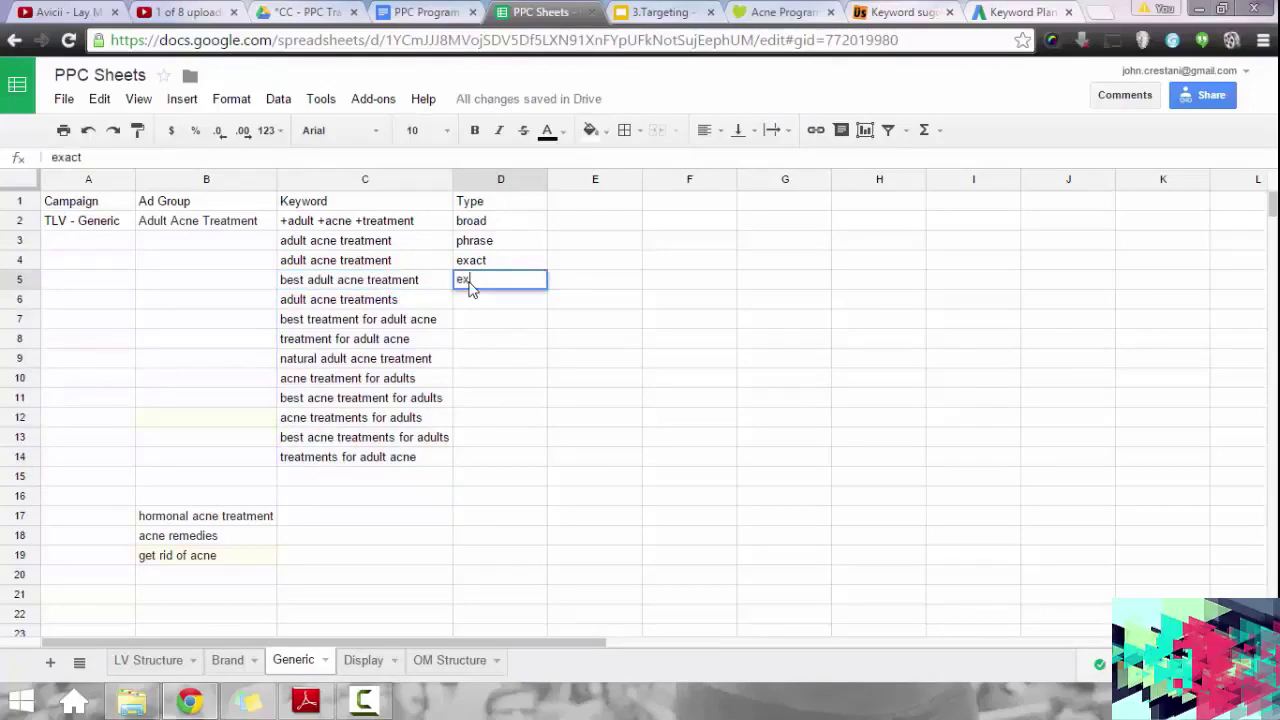
key("Return")
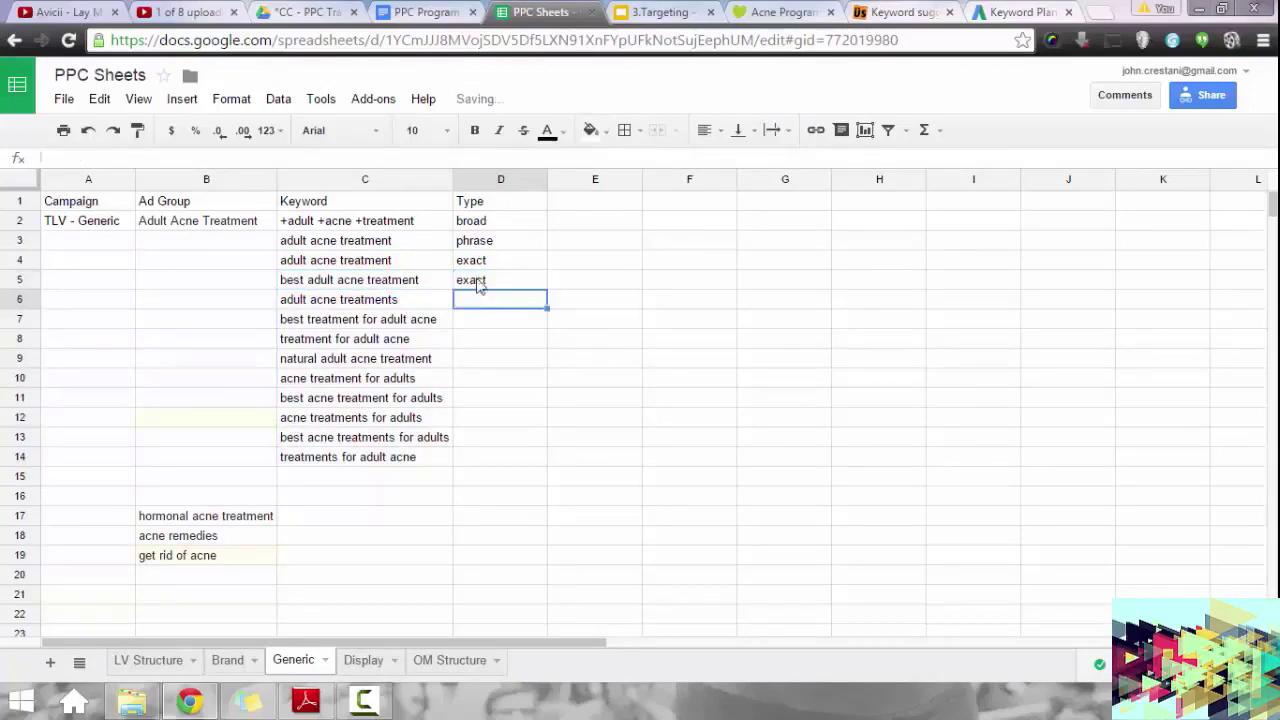
left_click(539, 285)
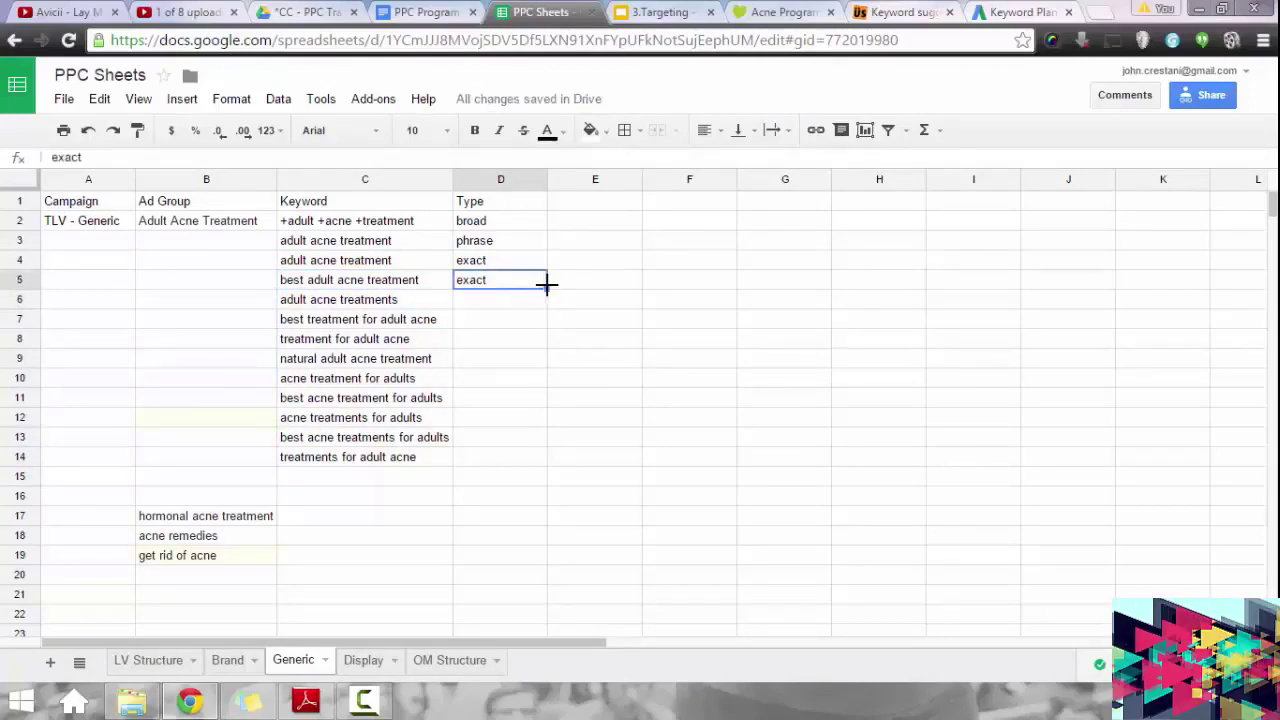
double_click(549, 285)
left_click_drag(491, 269, 500, 462)
left_click(473, 521)
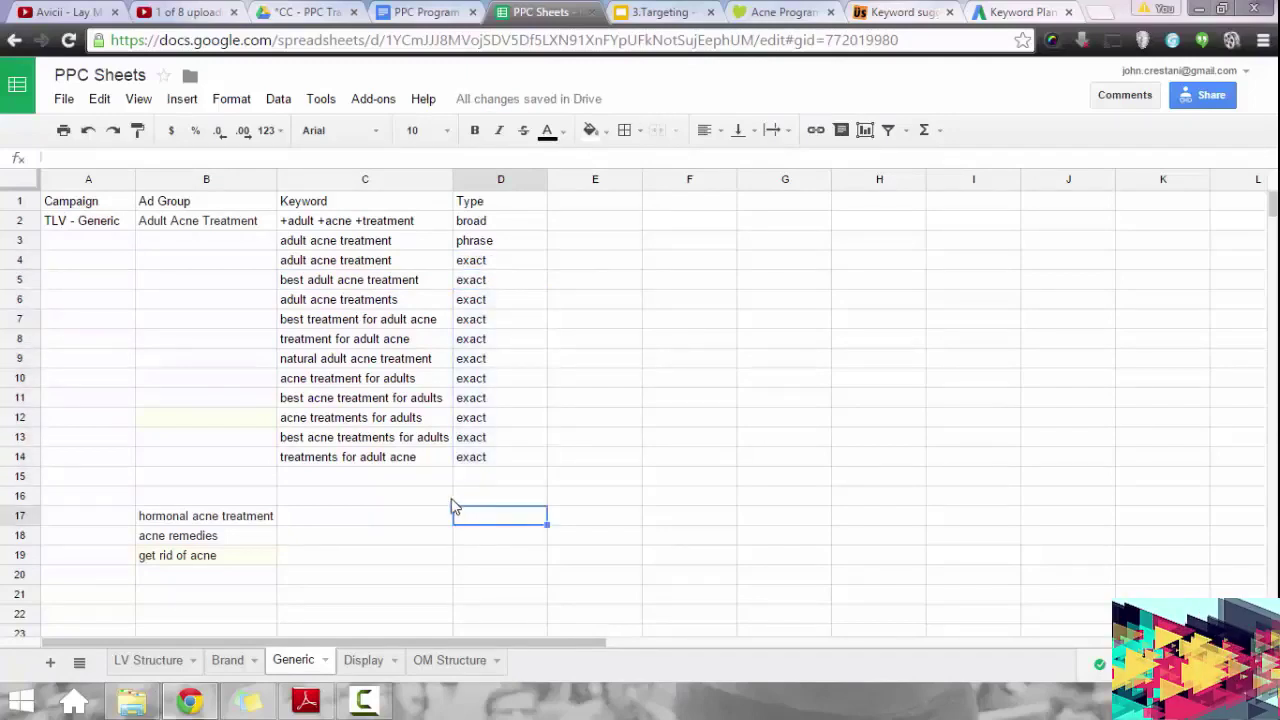
Clear the "hormonal acne treatment" entry from cell B17.
left_click(179, 518)
key("Delete")
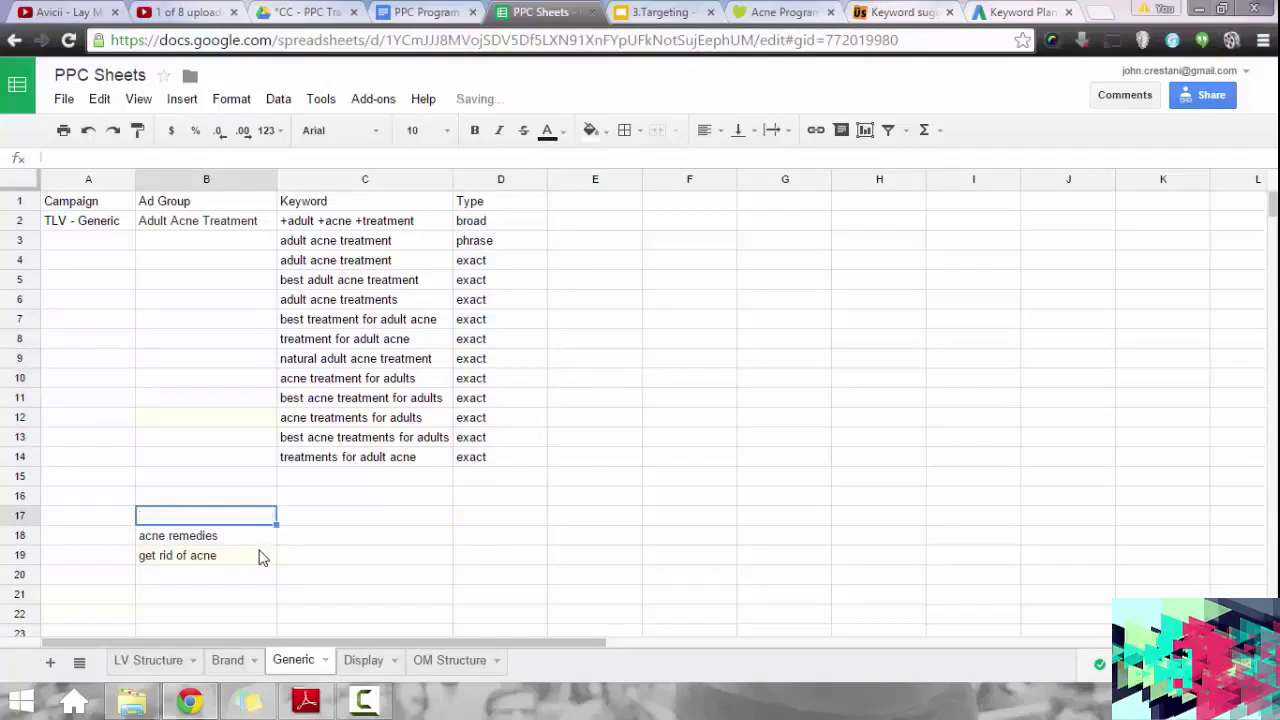
key("Down")
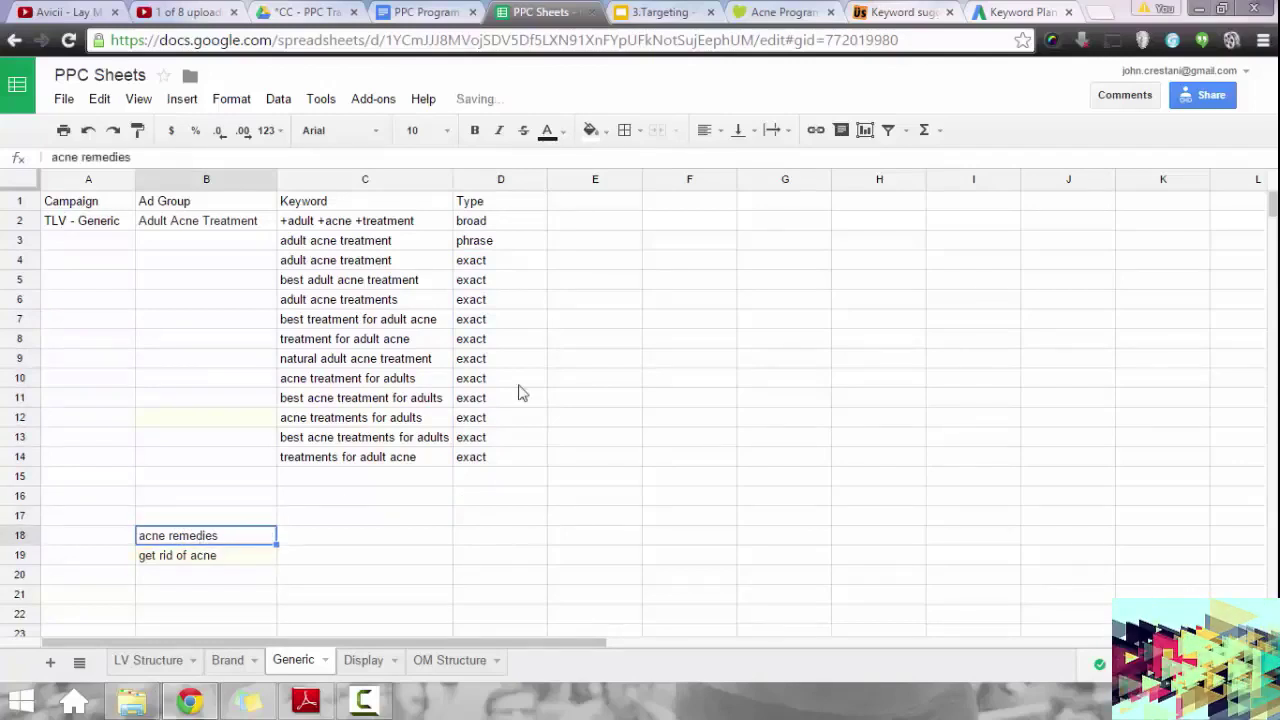
Review the broad, phrase and exact keywords in C2:C14, including the formula behind the broad keyword in C2.
left_click(347, 224)
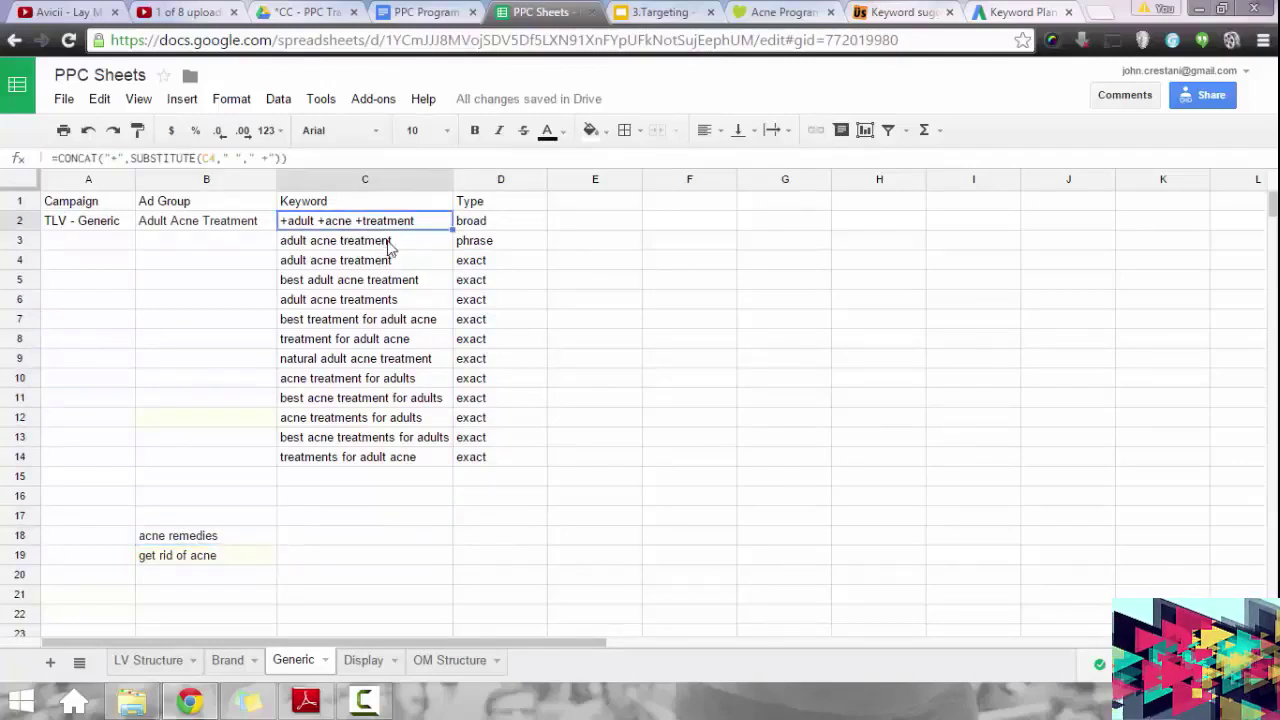
key("ctrl+b")
key("ctrl+b")
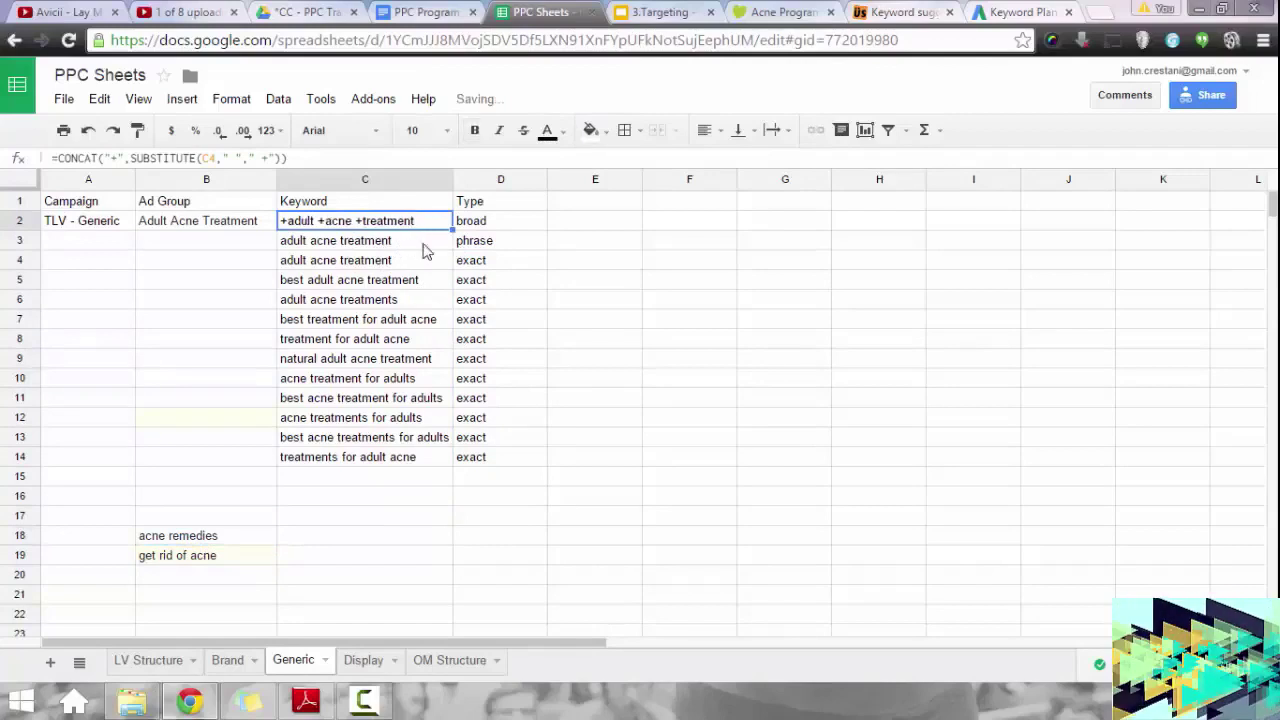
left_click(388, 248)
left_click_drag(388, 248, 392, 266)
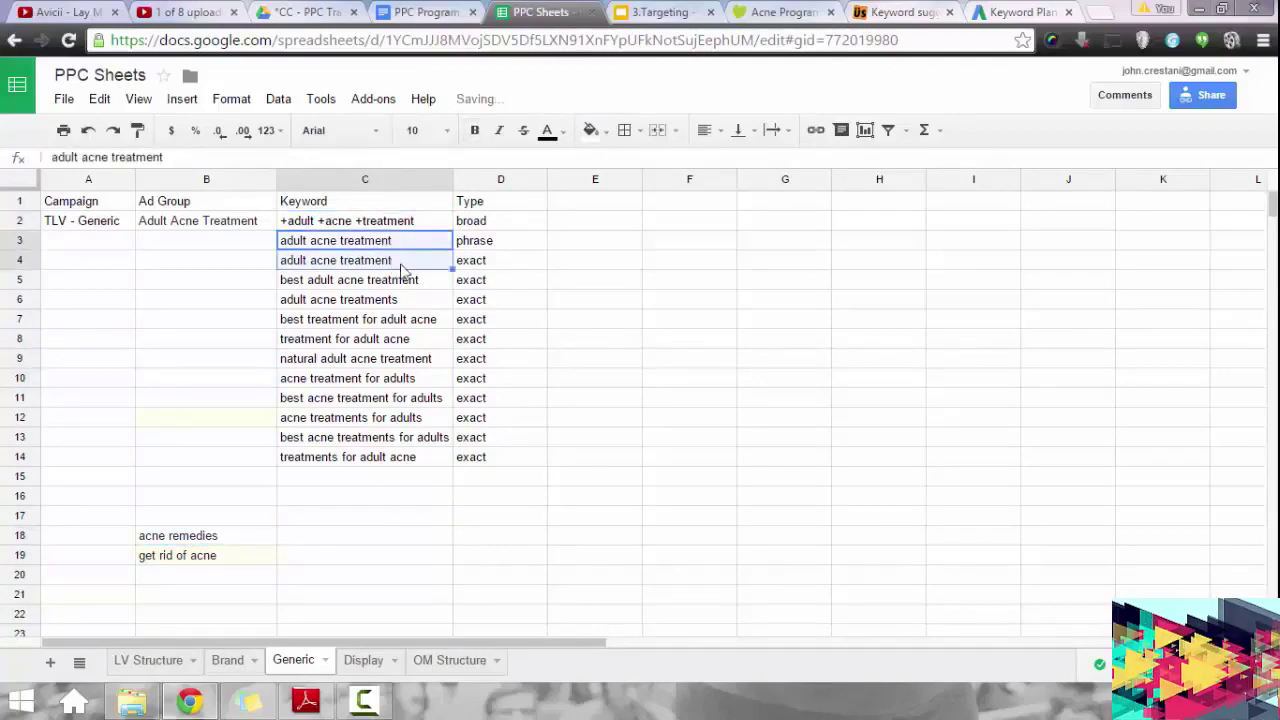
left_click(628, 284)
left_click(395, 279)
left_click_drag(397, 312, 408, 457)
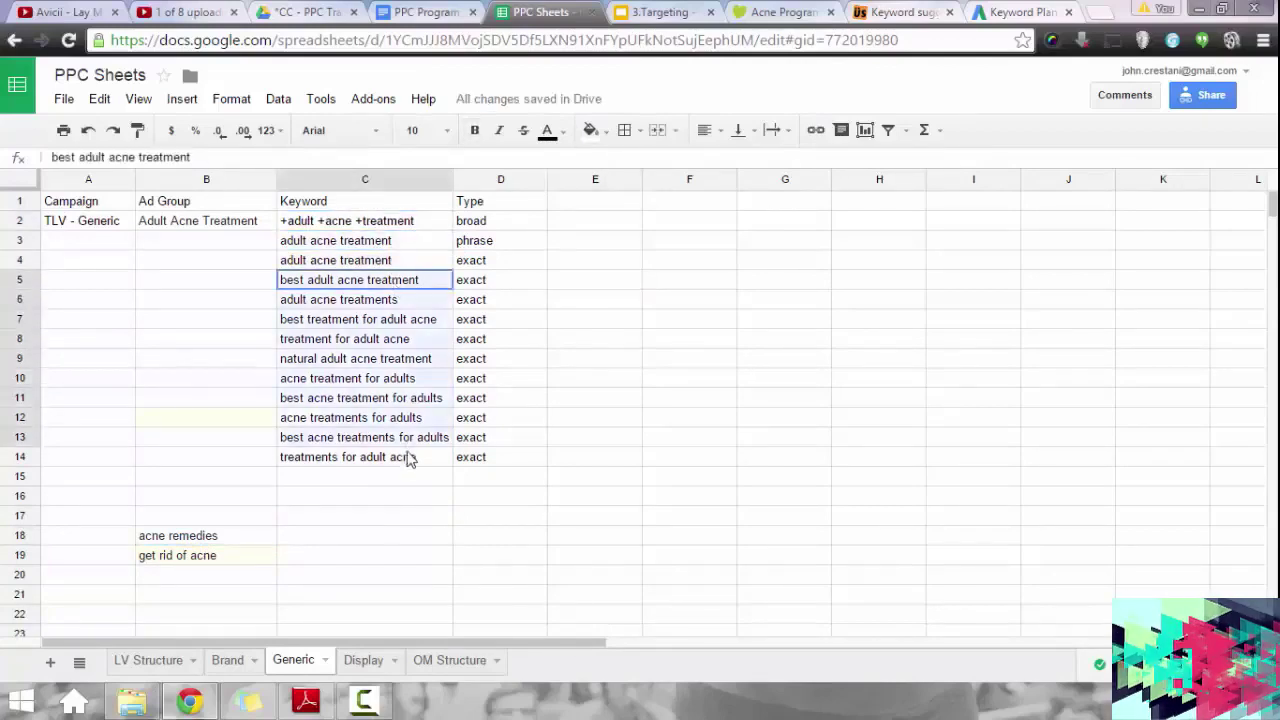
left_click(617, 448)
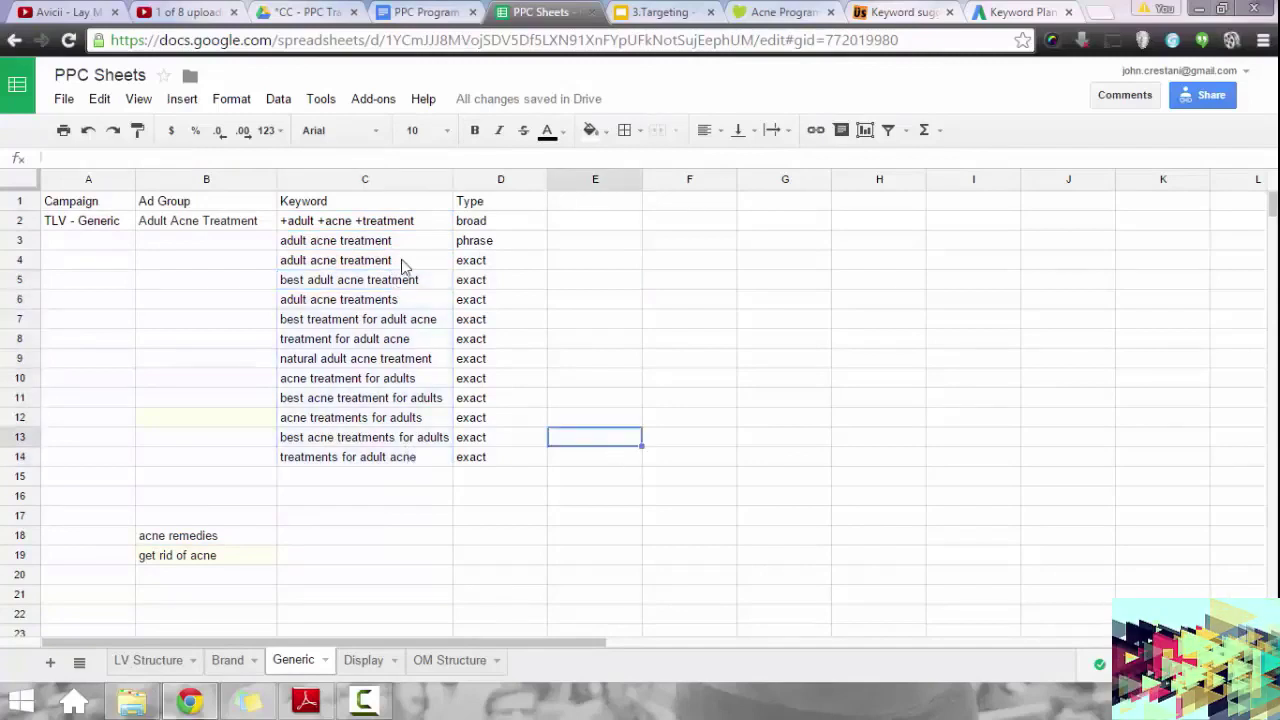
left_click(402, 262)
key("Down")
key("Down")
key("Down")
key("Down")
key("Down")
key("Down")
key("Down")
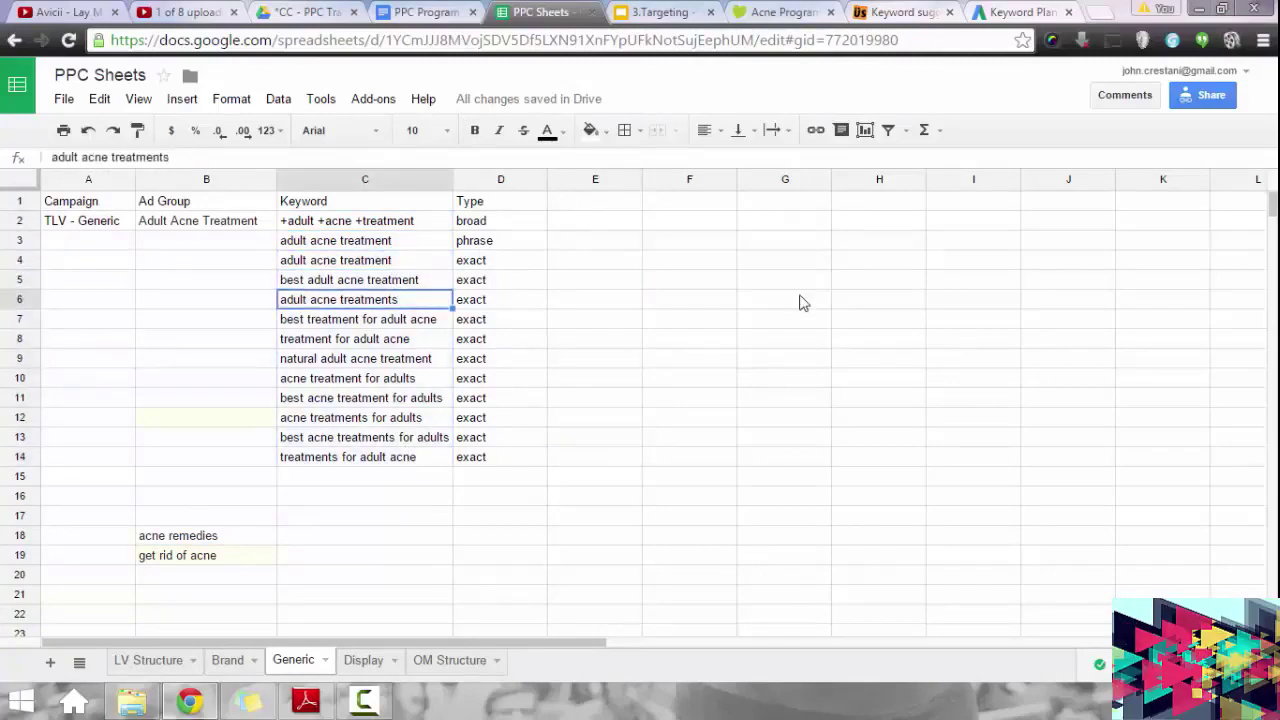
key("Down")
key("Down")
key("Down")
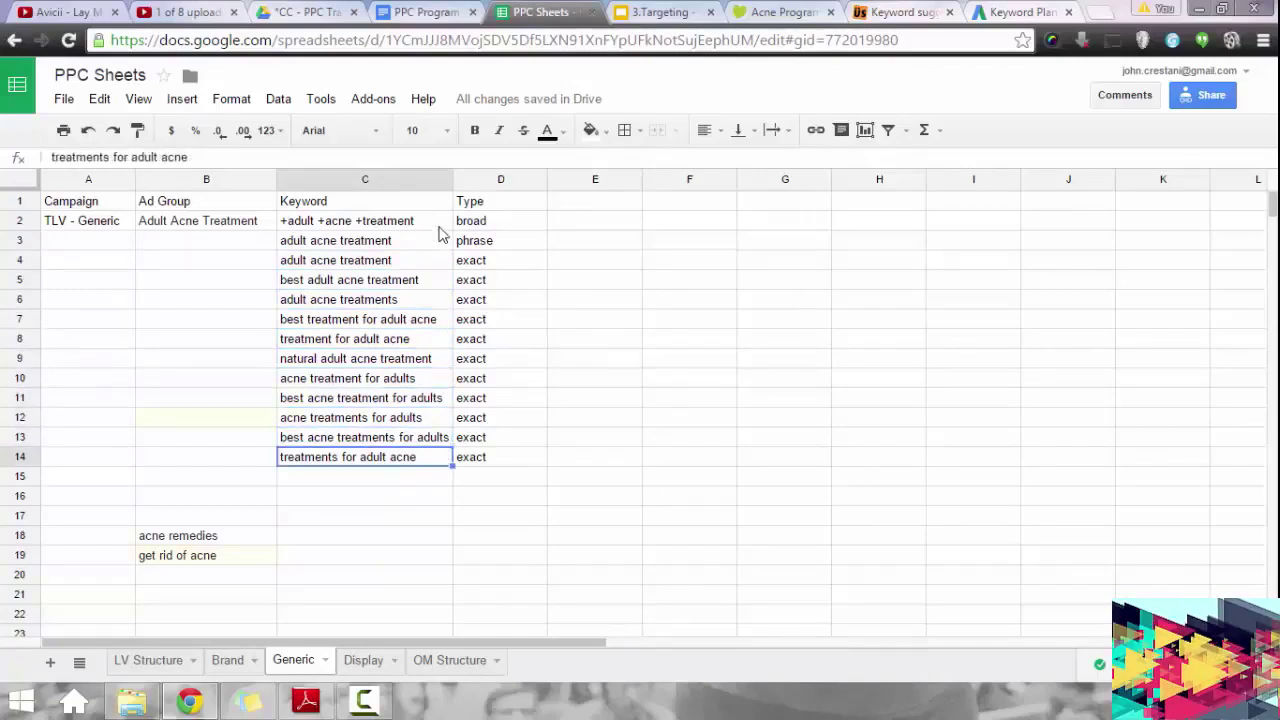
left_click_drag(440, 222, 445, 262)
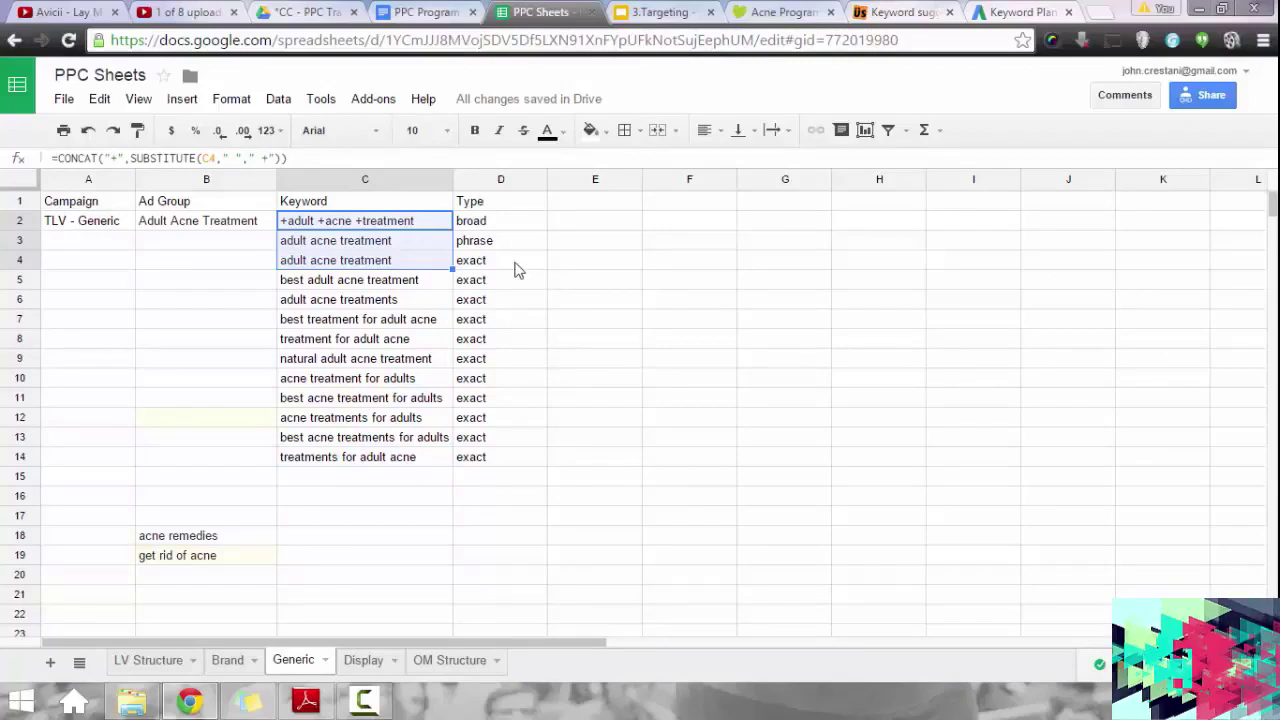
left_click(595, 204)
type("Bid")
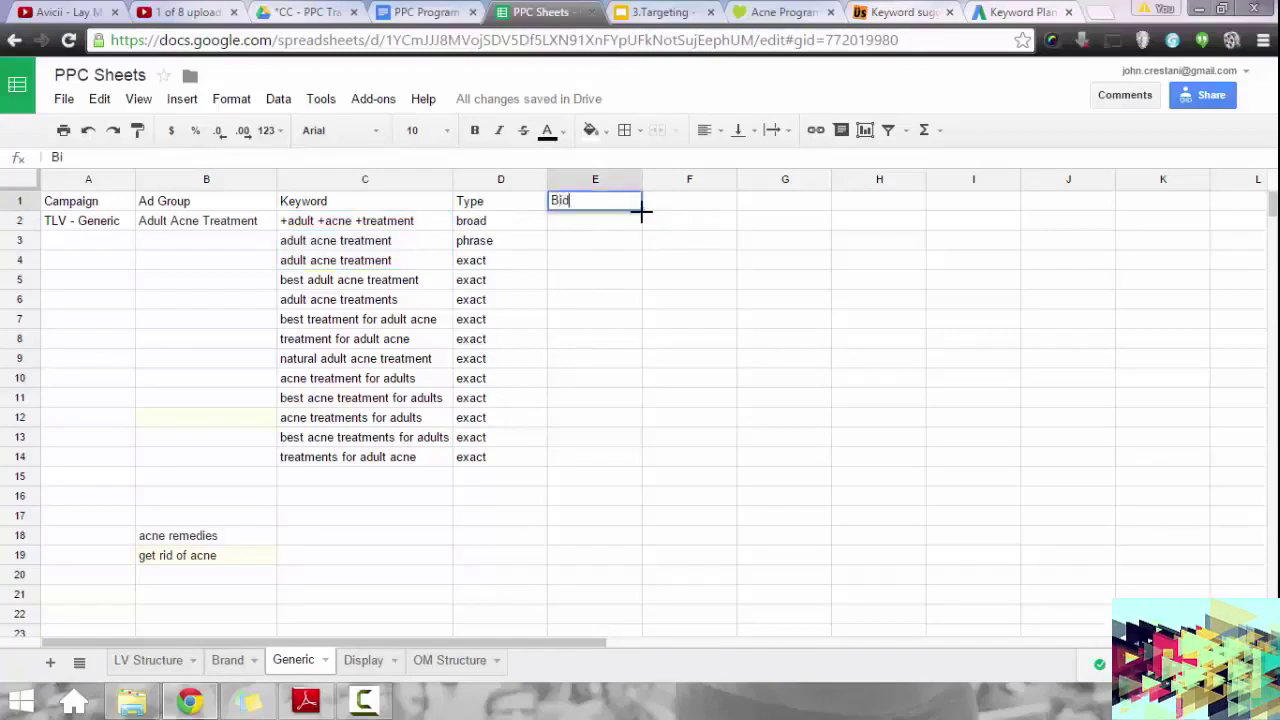
key("BackSpace")
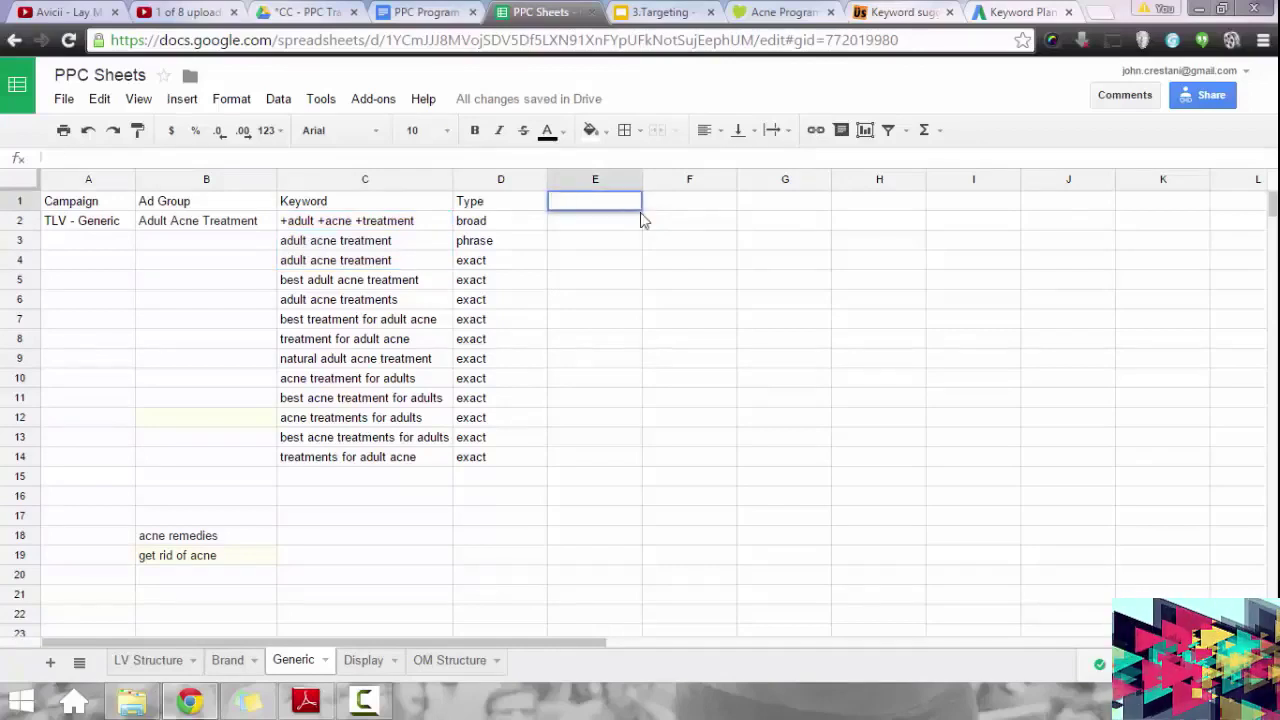
key("Return")
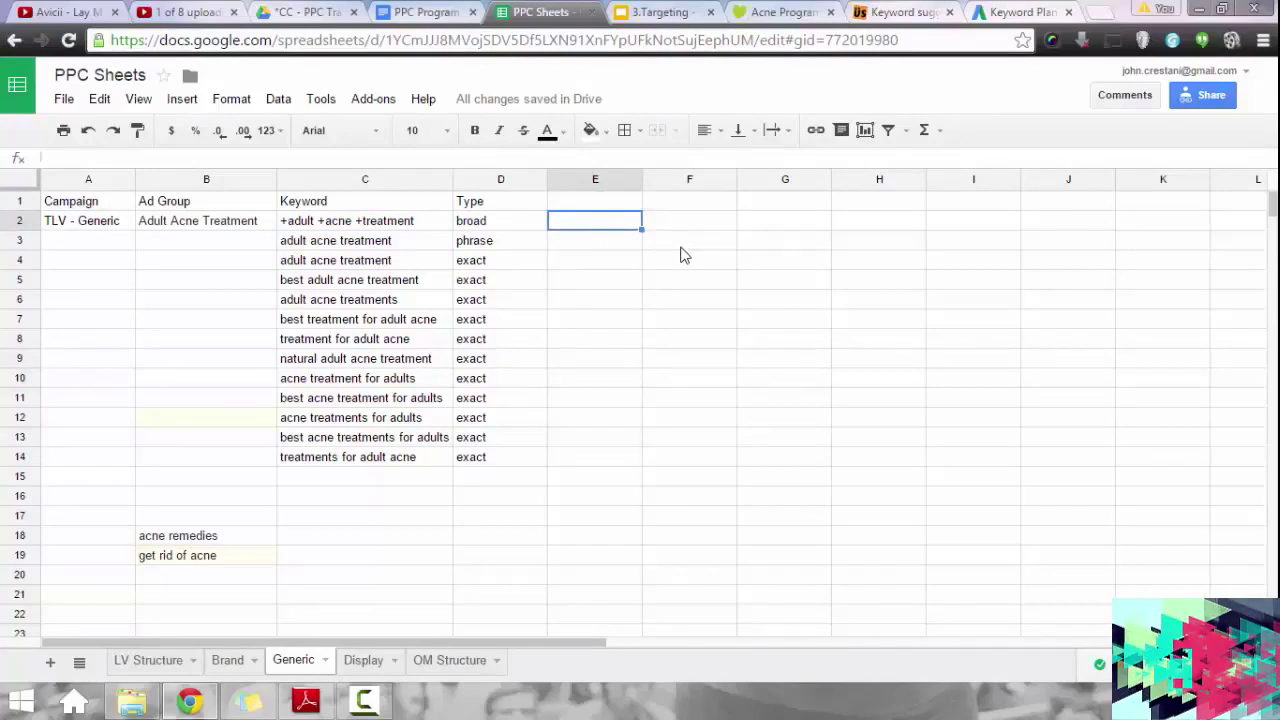
Clear the lowercase "acne remedies" entry from cell B18.
left_click(263, 536)
left_click(253, 513)
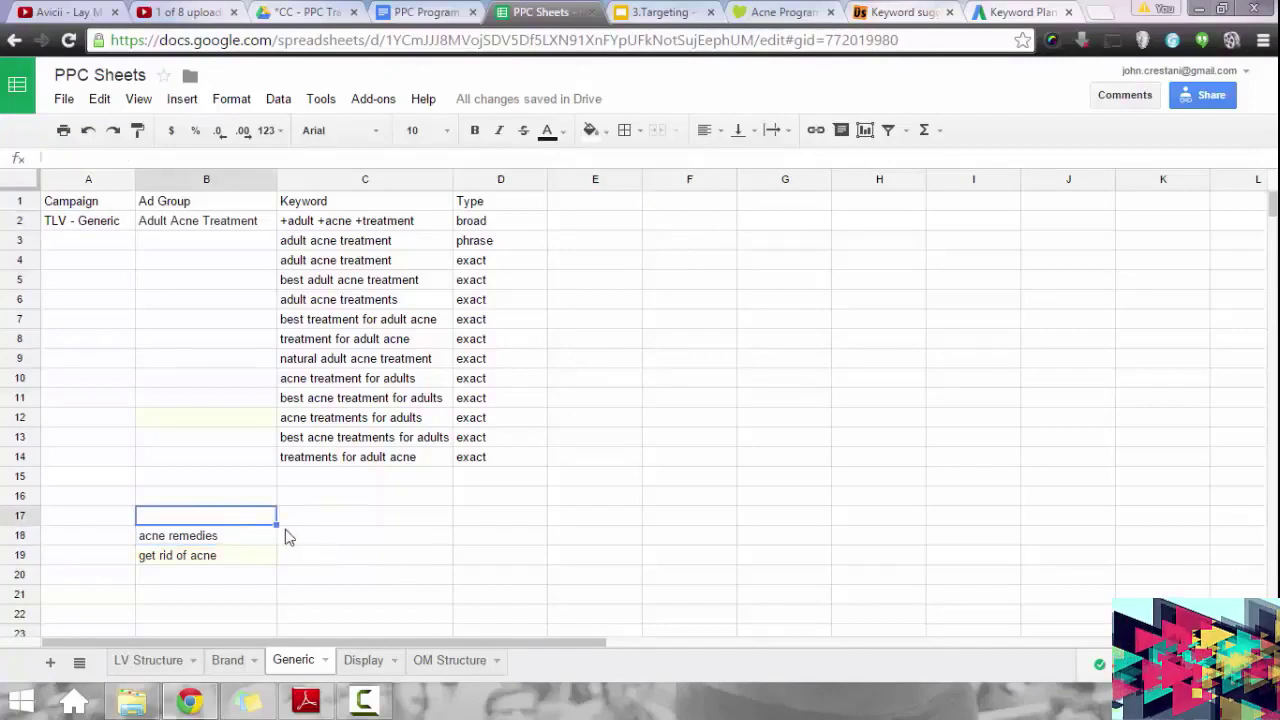
left_click(210, 533)
key("Delete")
left_click(263, 520)
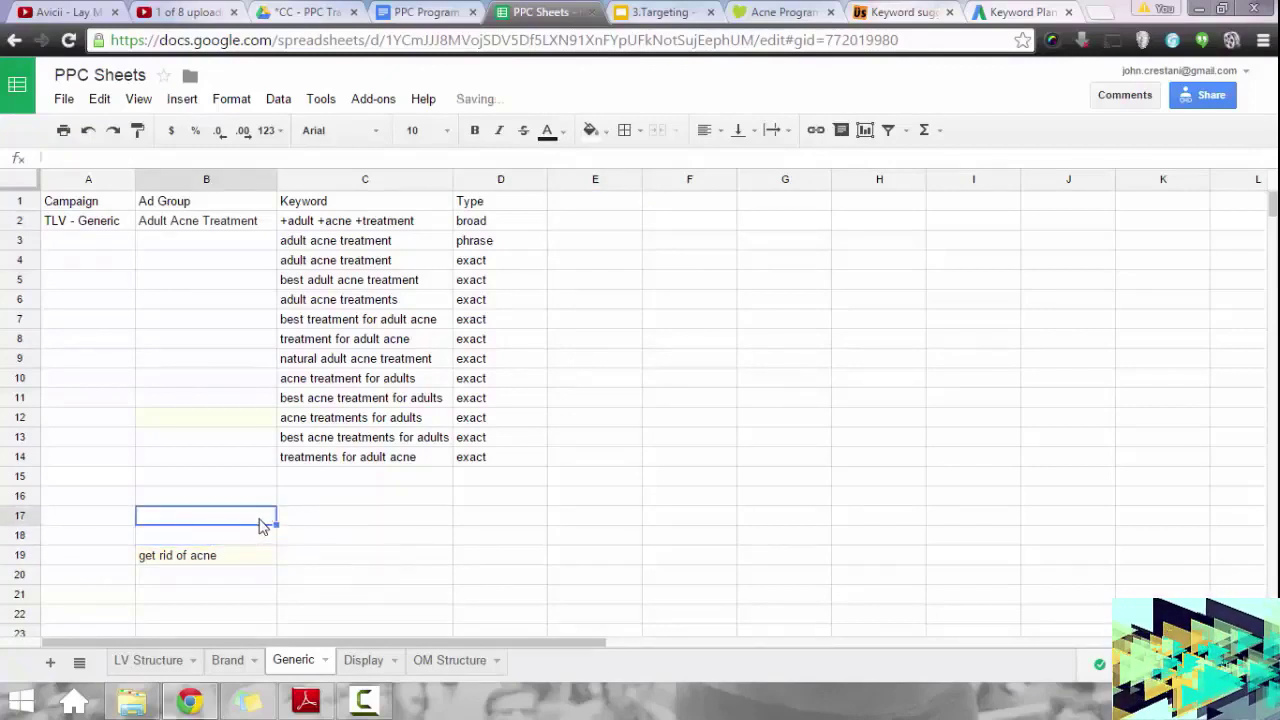
Enter "Acne Remedies" as a new ad group name in cell B17.
left_click(240, 478)
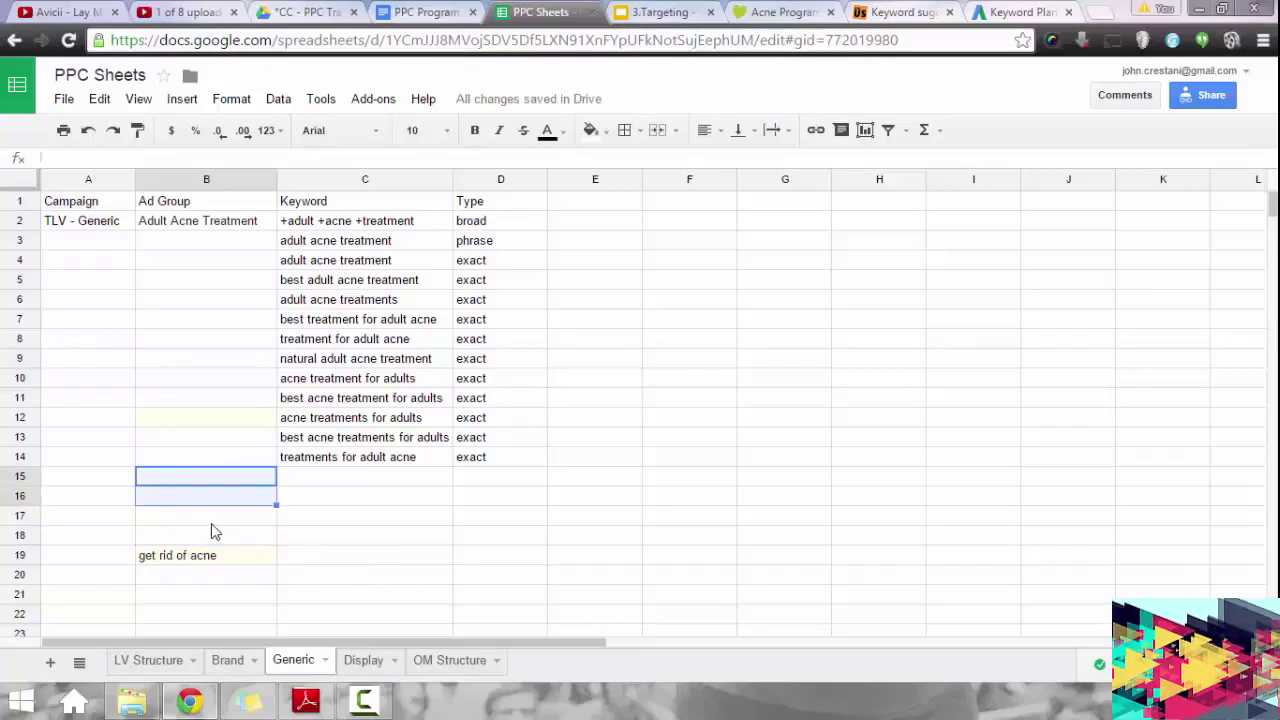
left_click(212, 515)
type("Acn")
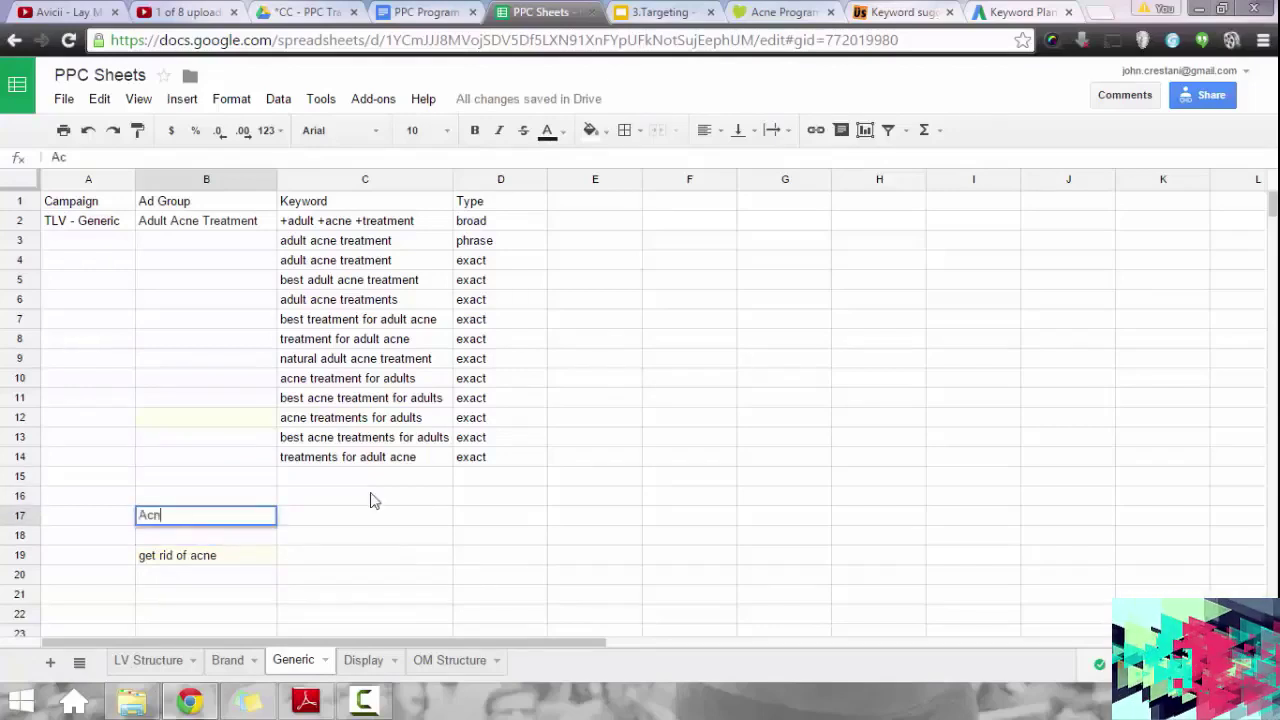
type("e Remedies")
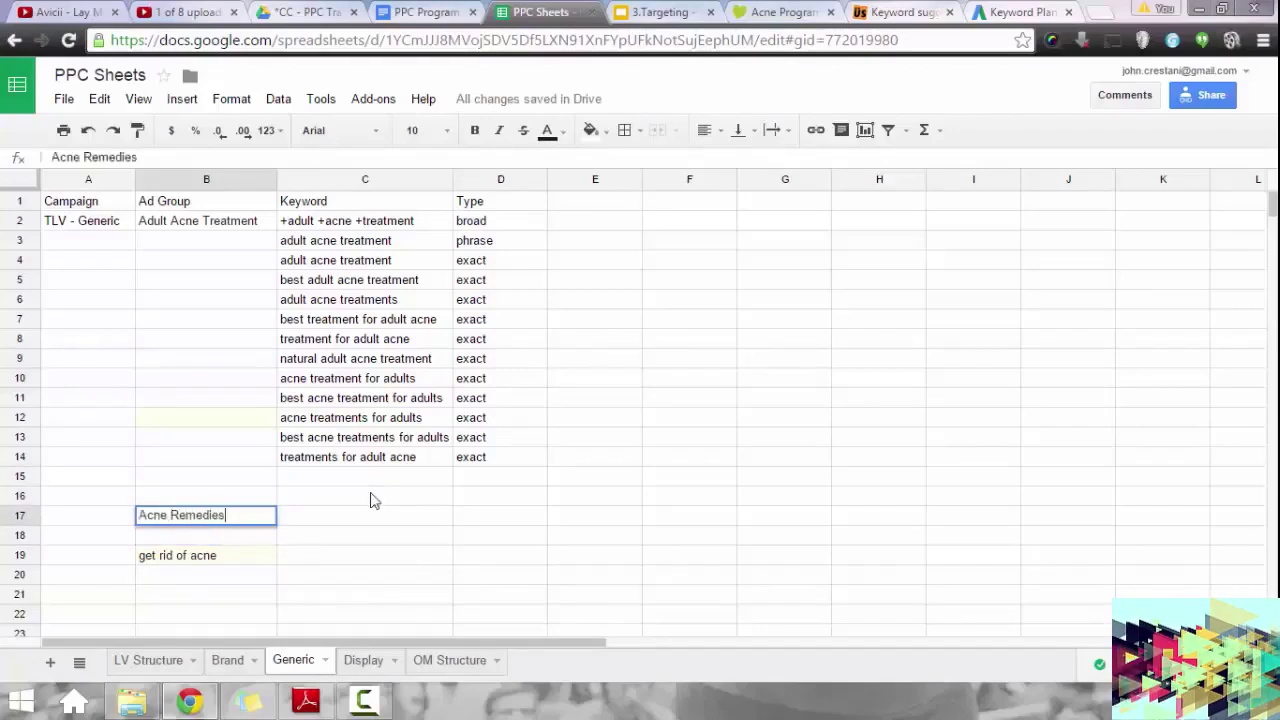
key("Return")
Clear the "get rid of acne" entry from cell B19.
left_click(190, 556)
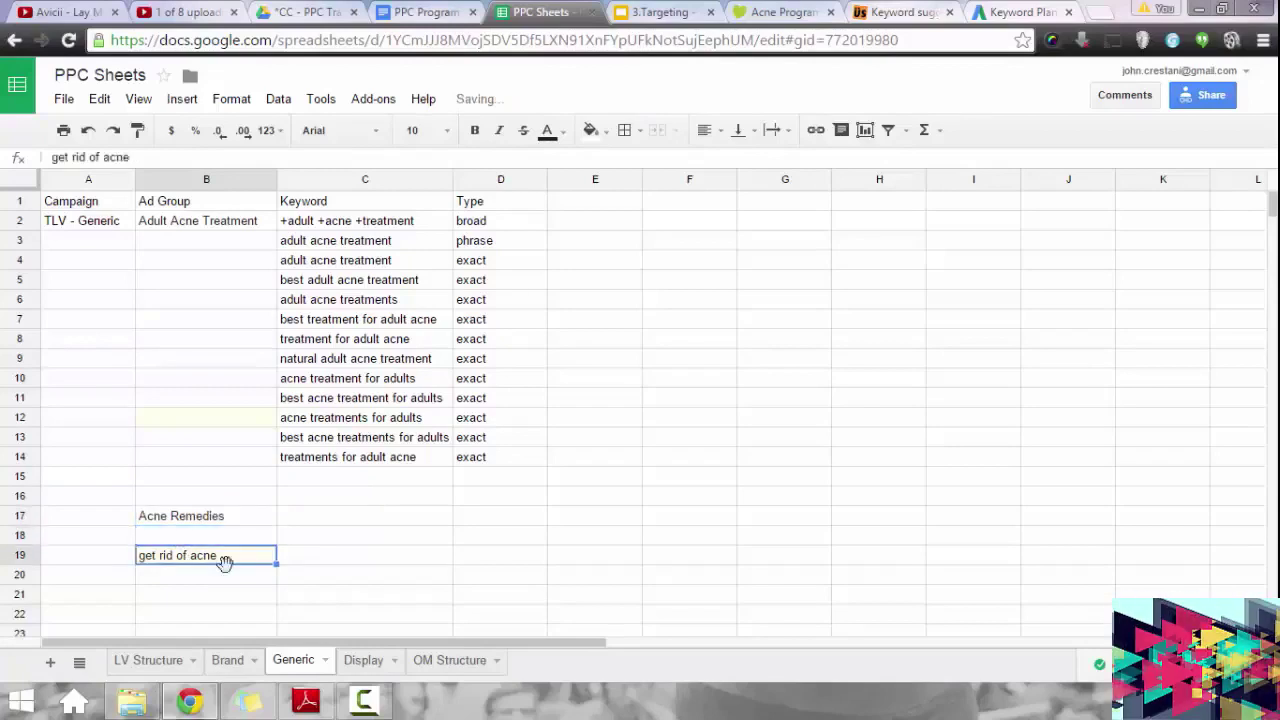
scroll(309, 489, "down", 2)
key("Delete")
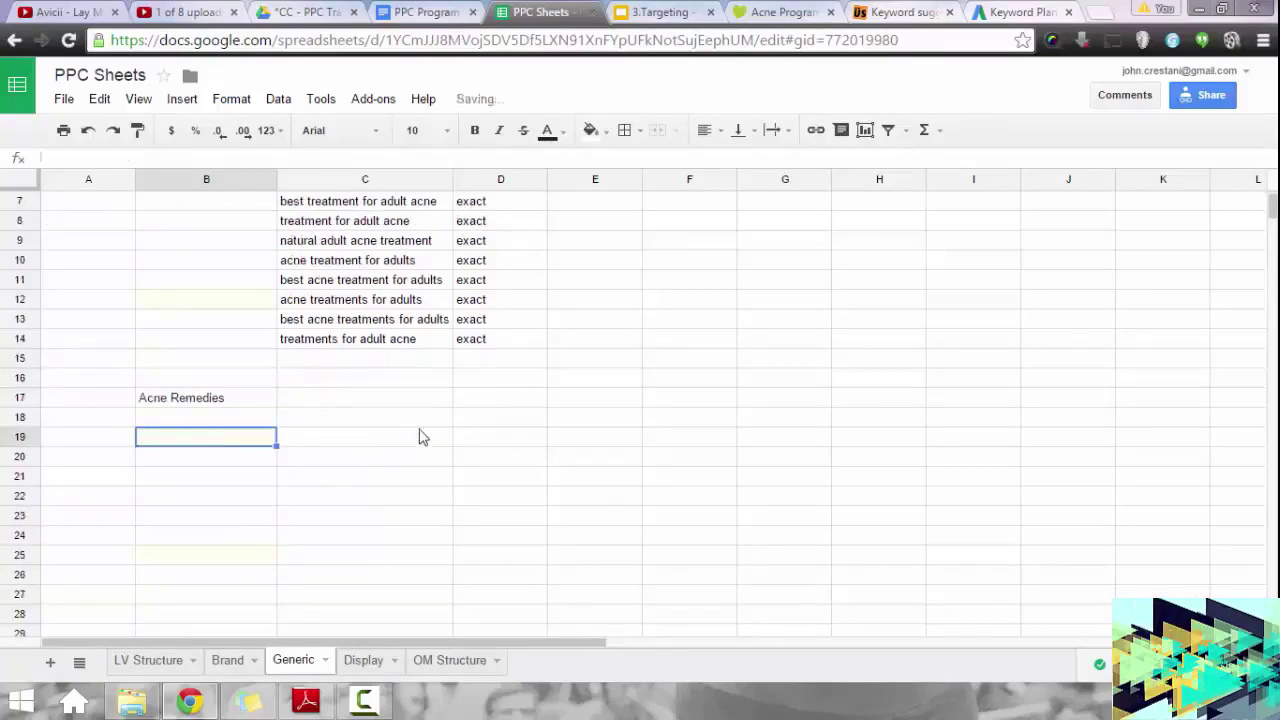
left_click(383, 478)
scroll(385, 480, "up", 2)
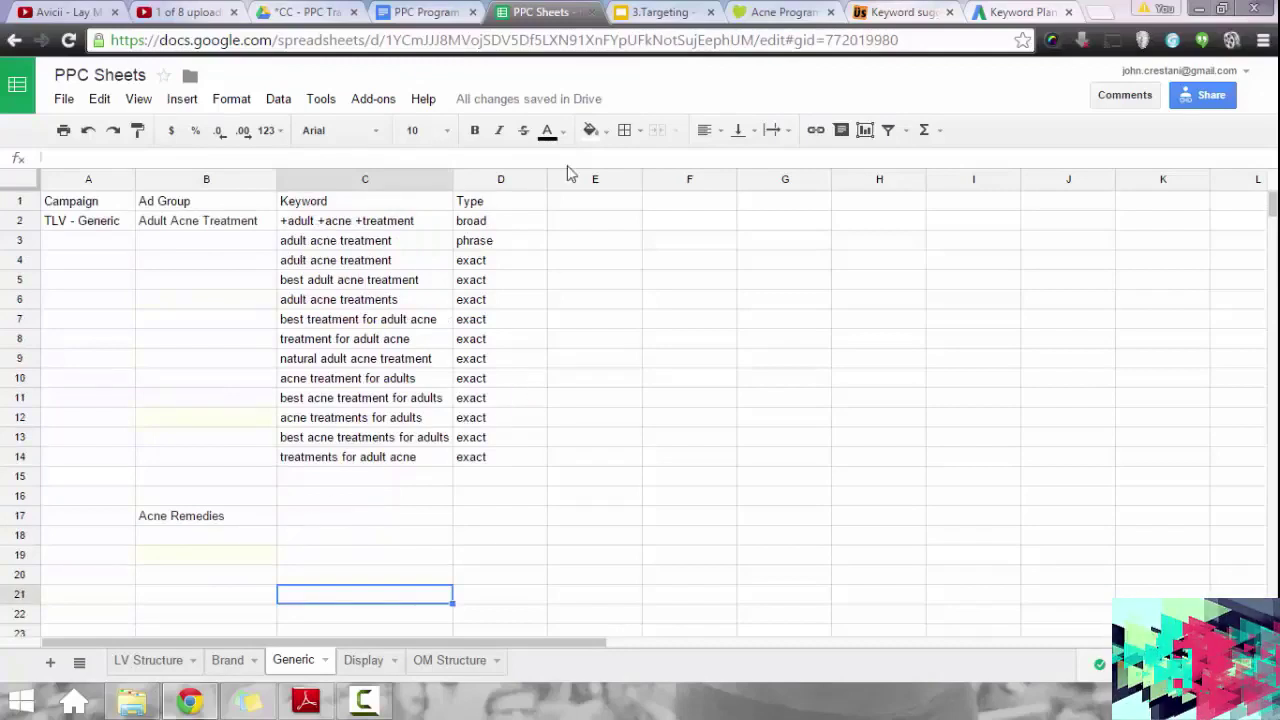
Switch to Keyword Planner, replace the product or service terms with "acne remedies" and get the keyword ideas.
left_click(1012, 11)
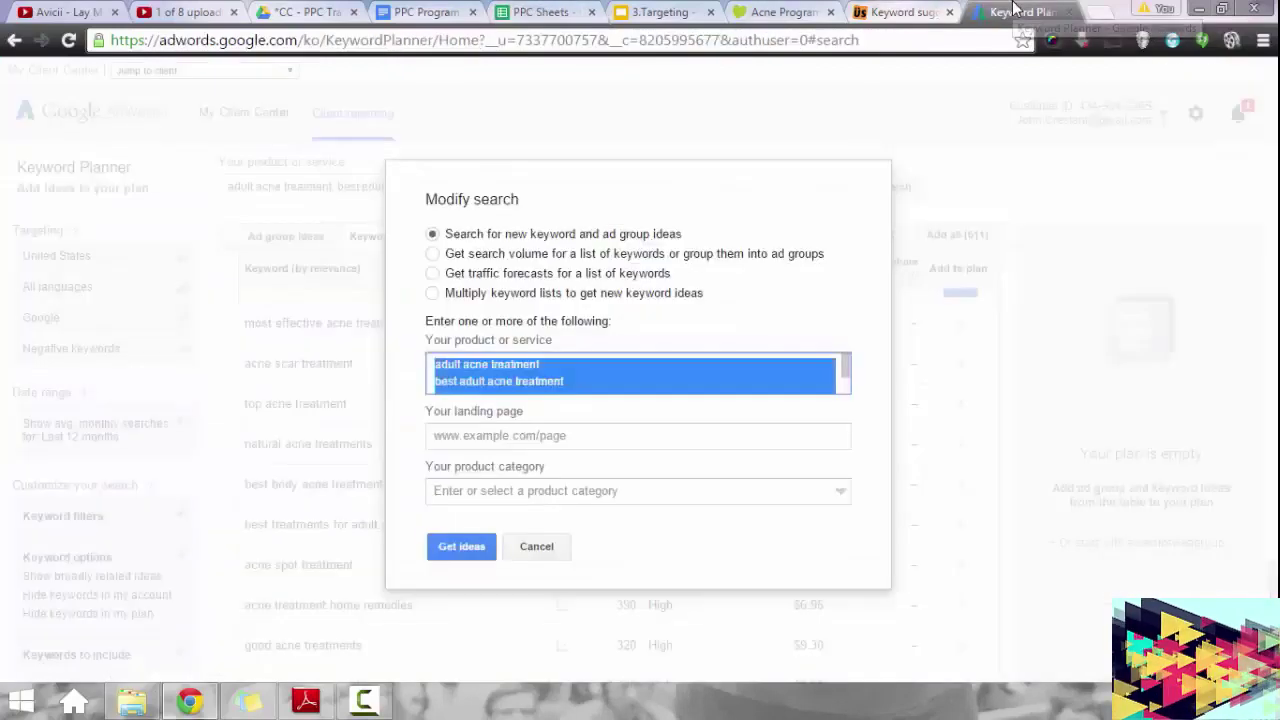
left_click(637, 362)
key("ctrl+a")
key("BackSpace")
type("a")
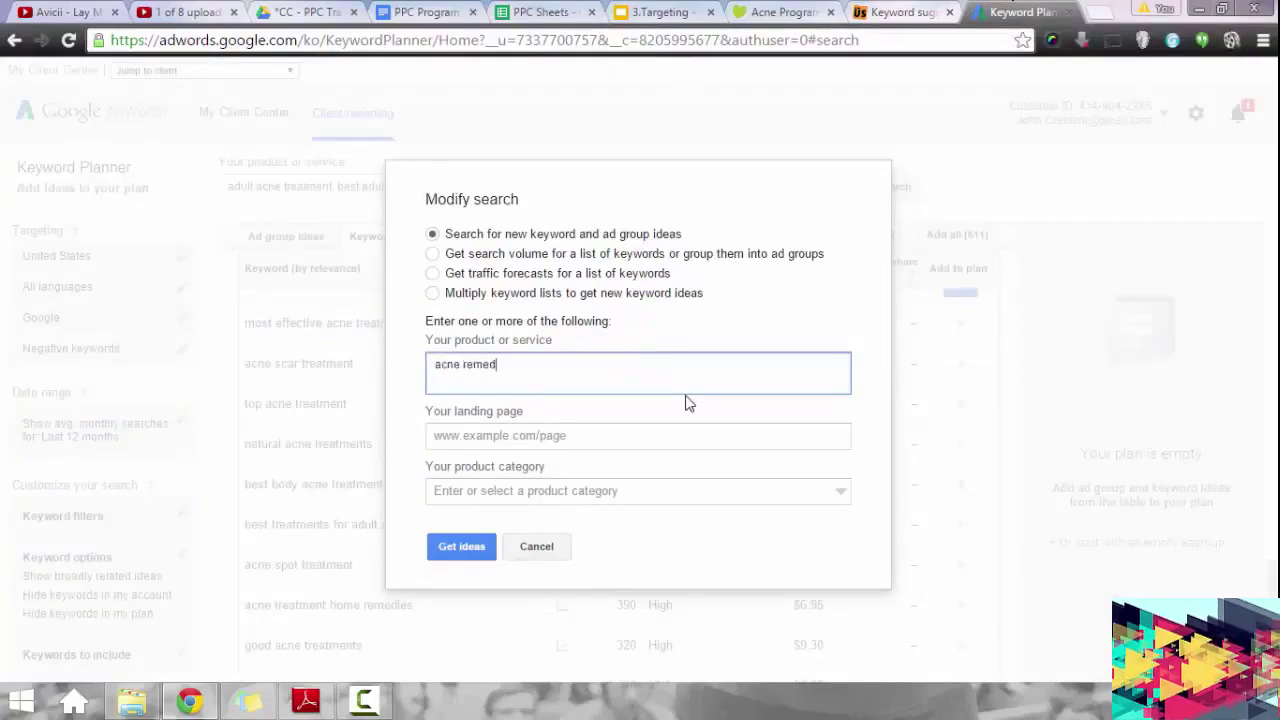
type("cne remedies")
left_click(459, 552)
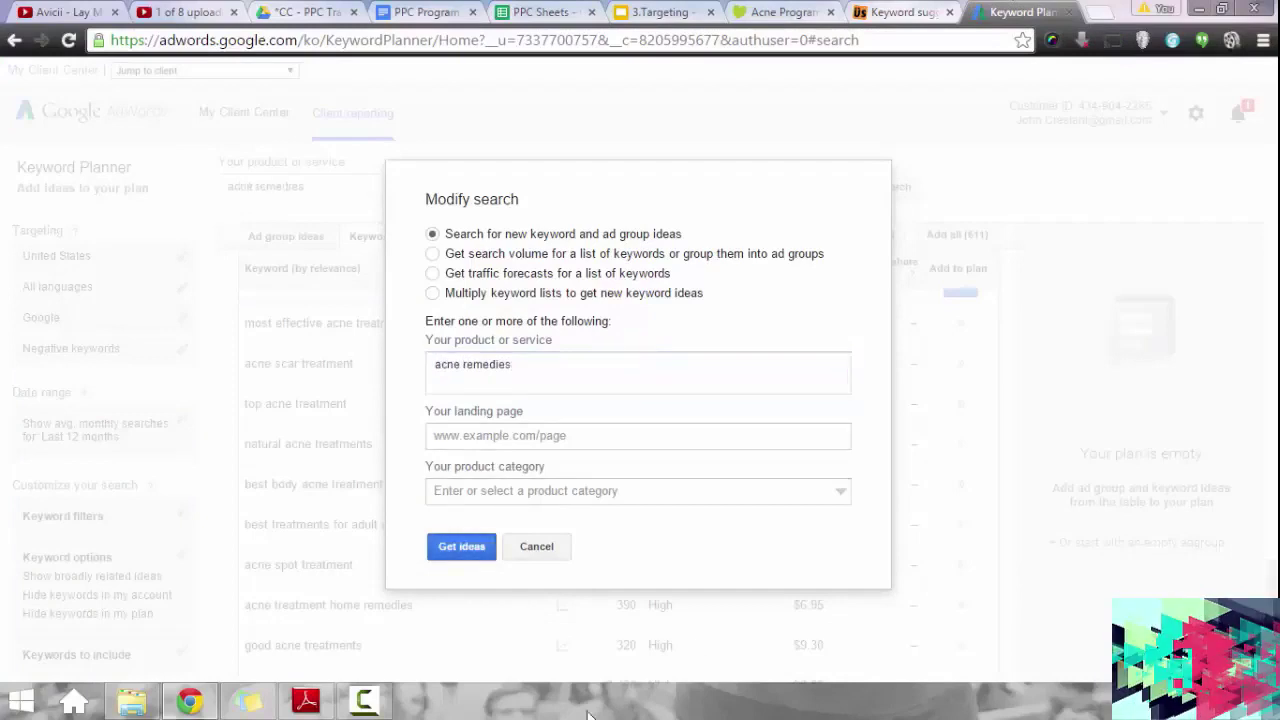
mouse_move(562, 403)
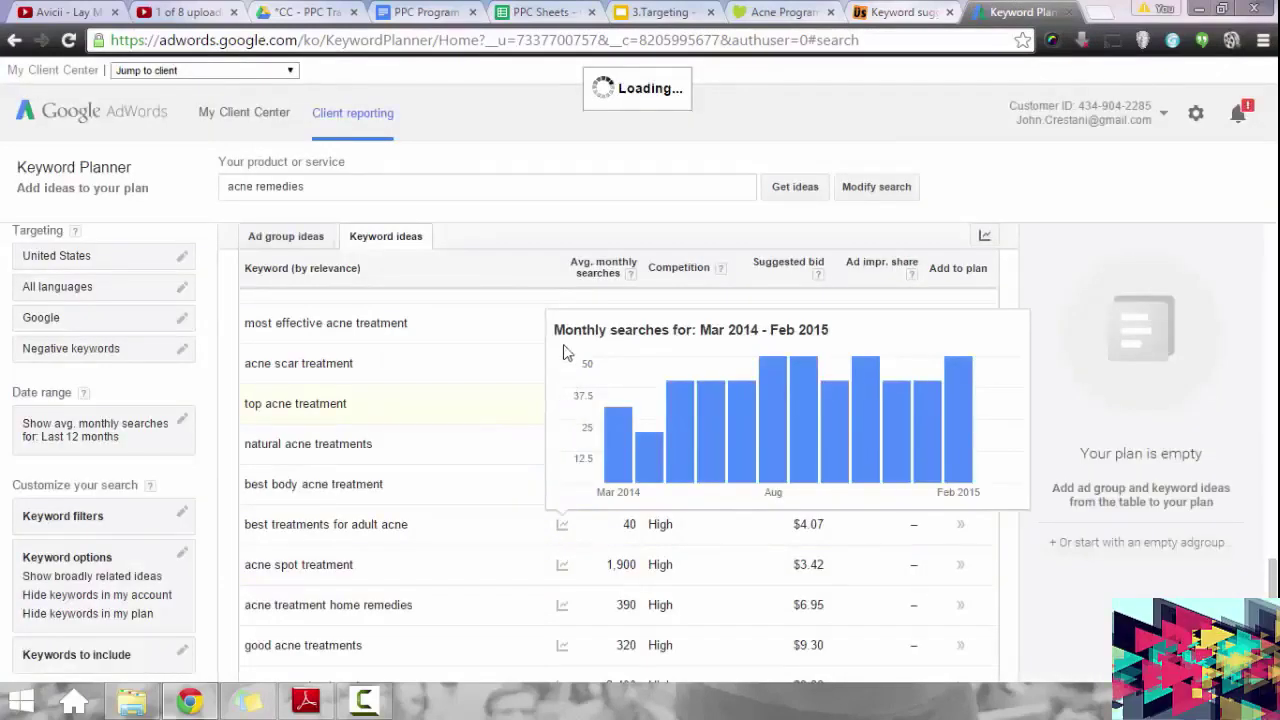
Examine the Keyword Planner ideas for "acne remedies", comparing the related home-remedy keywords and their average monthly searches.
left_click(548, 14)
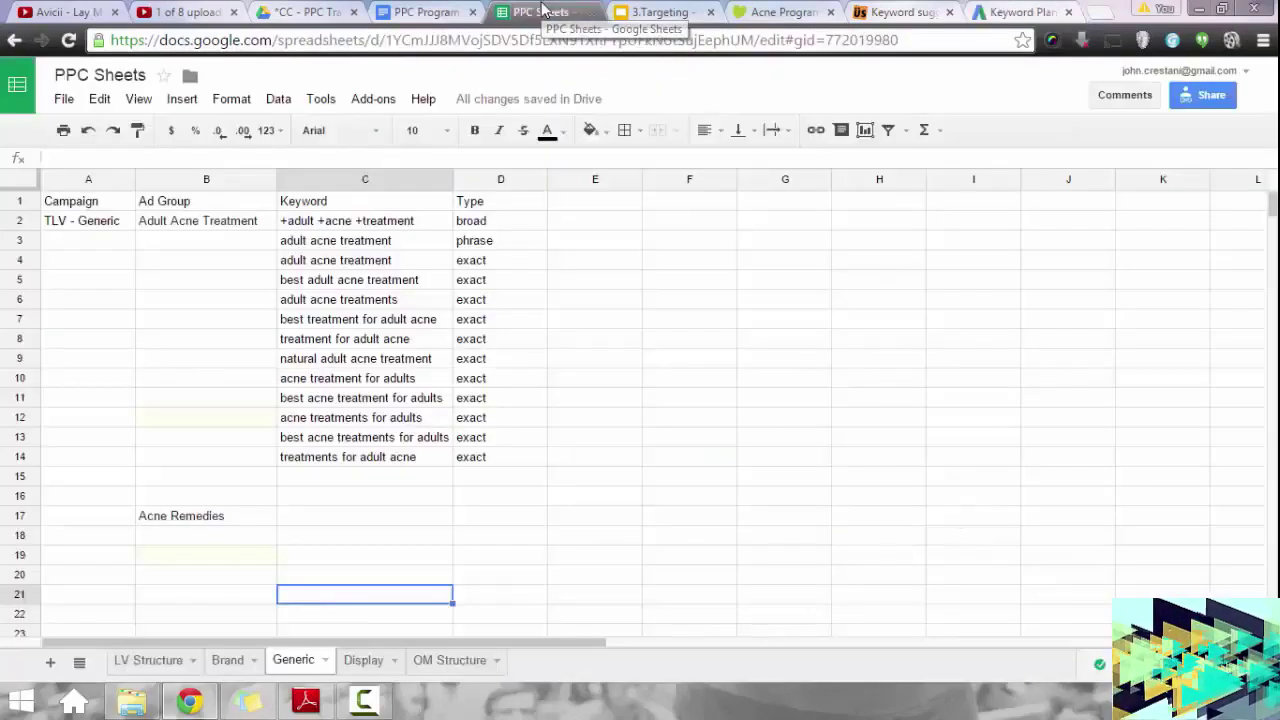
left_click(356, 519)
left_click(1030, 13)
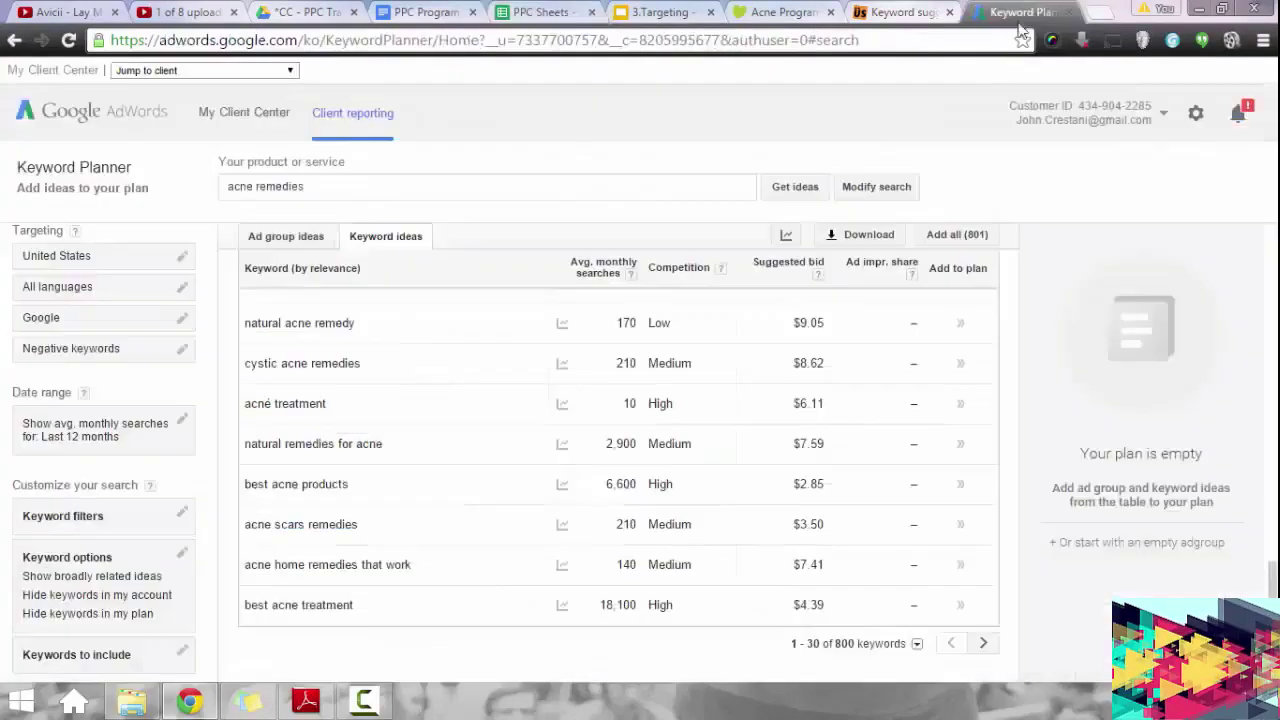
scroll(503, 362, "up", 15)
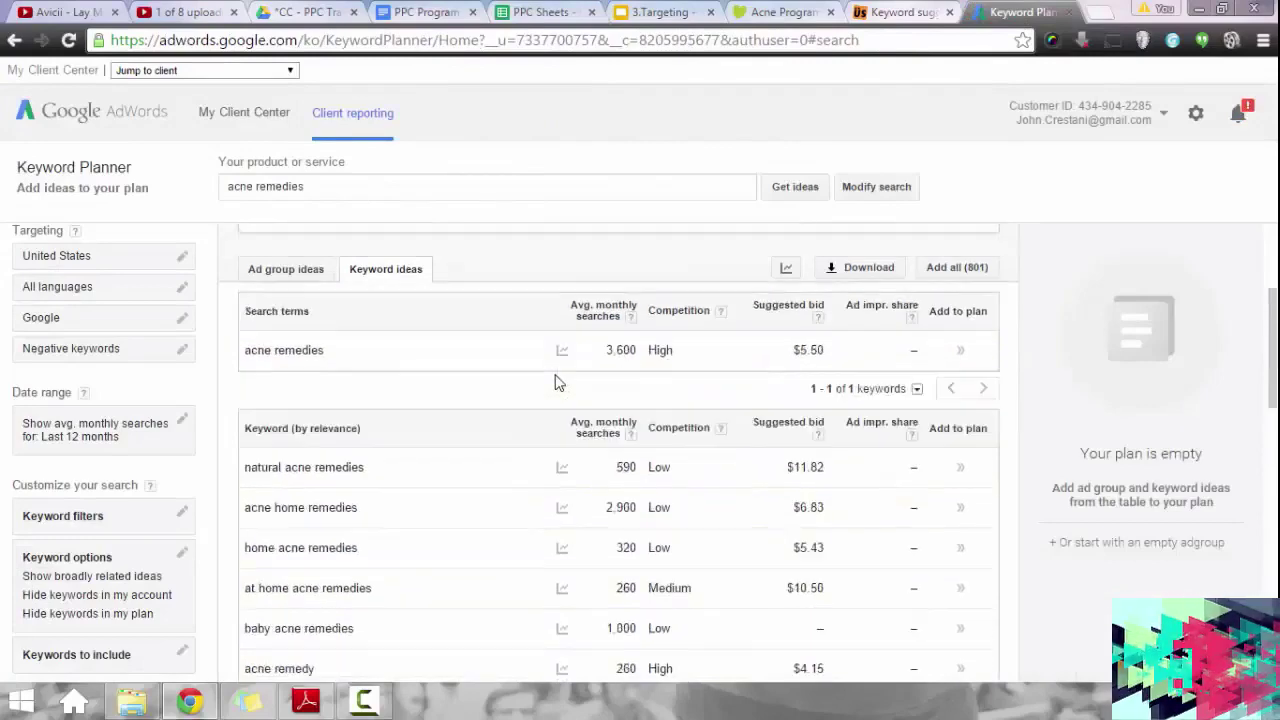
scroll(690, 525, "down", 2)
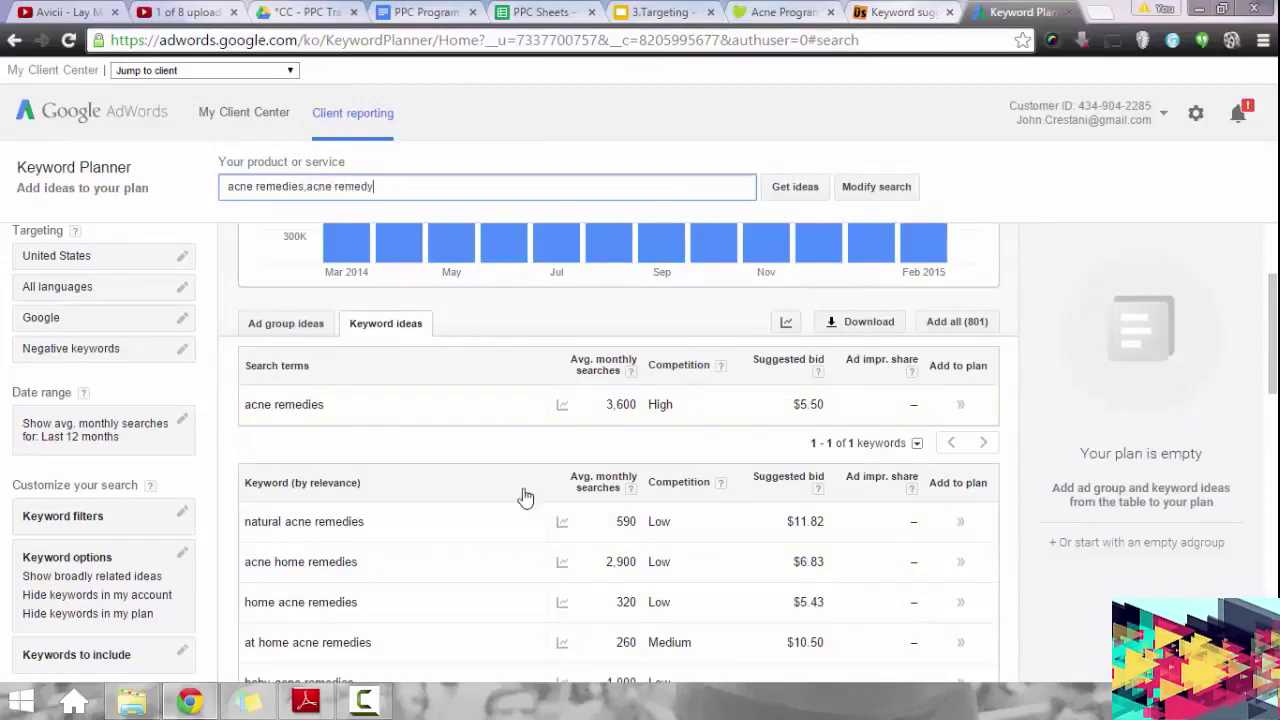
left_click_drag(369, 570, 243, 562)
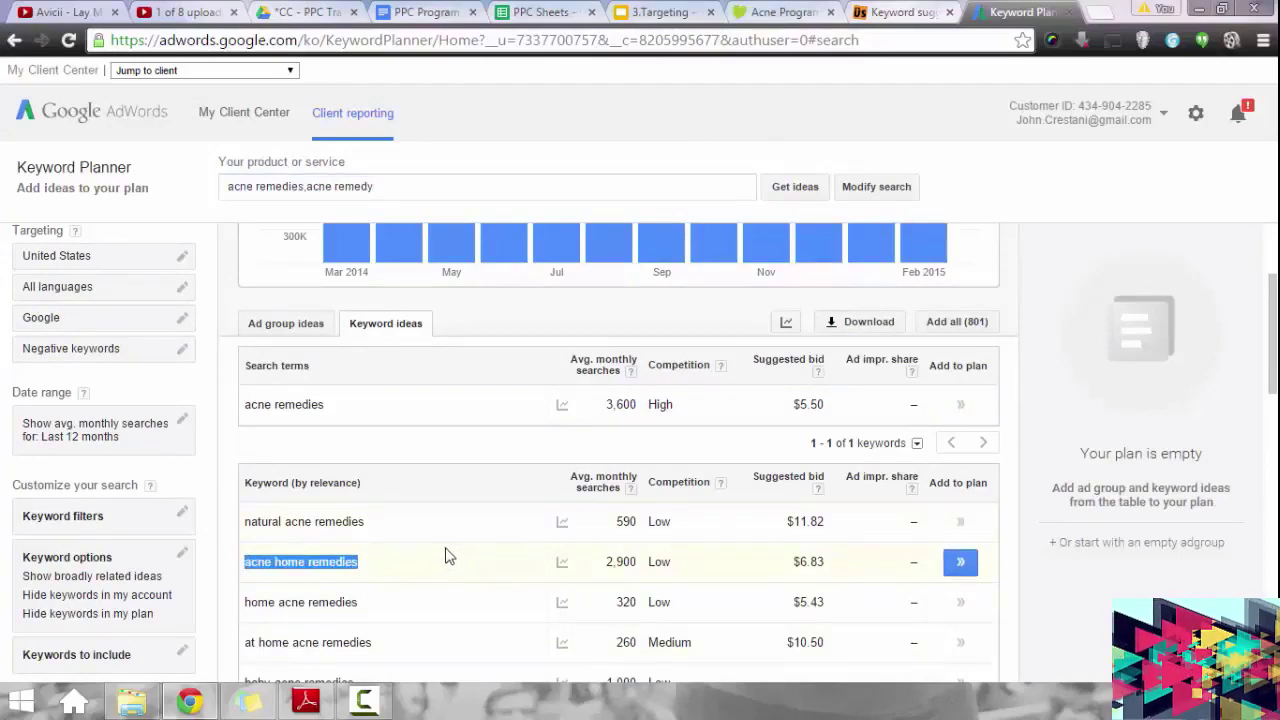
scroll(476, 541, "down", 1)
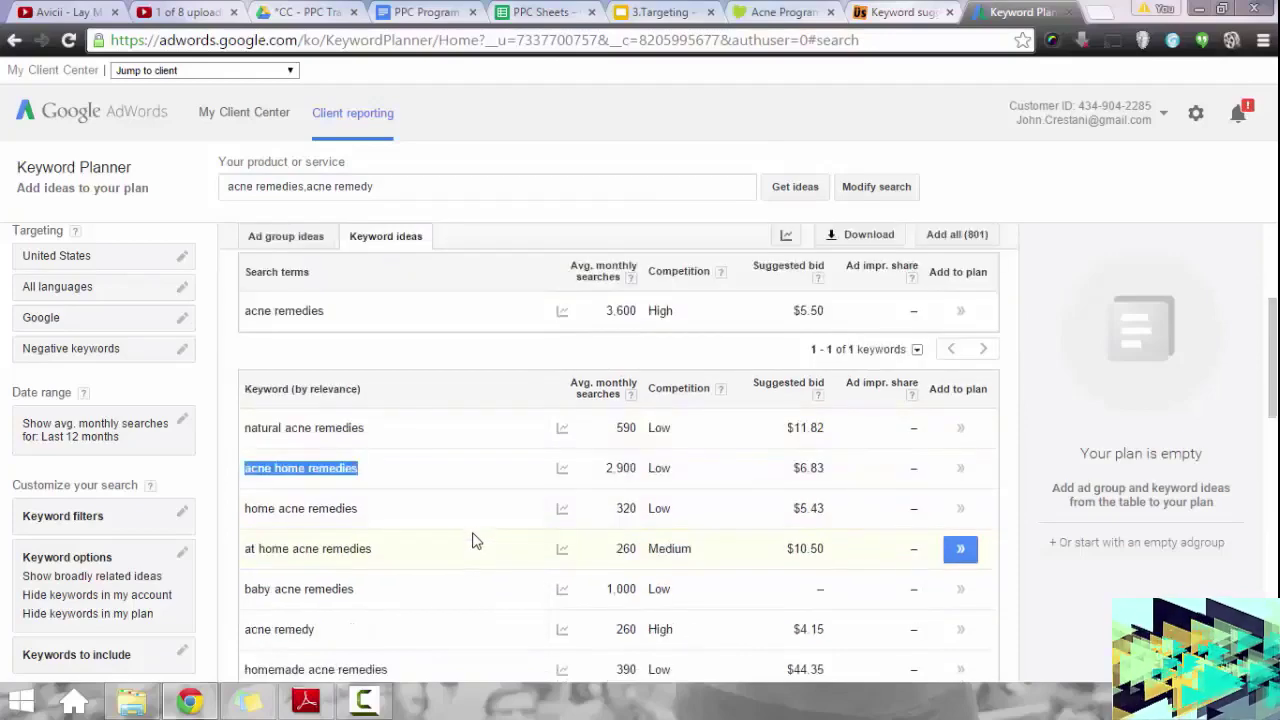
scroll(474, 540, "up", 1)
scroll(472, 538, "down", 1)
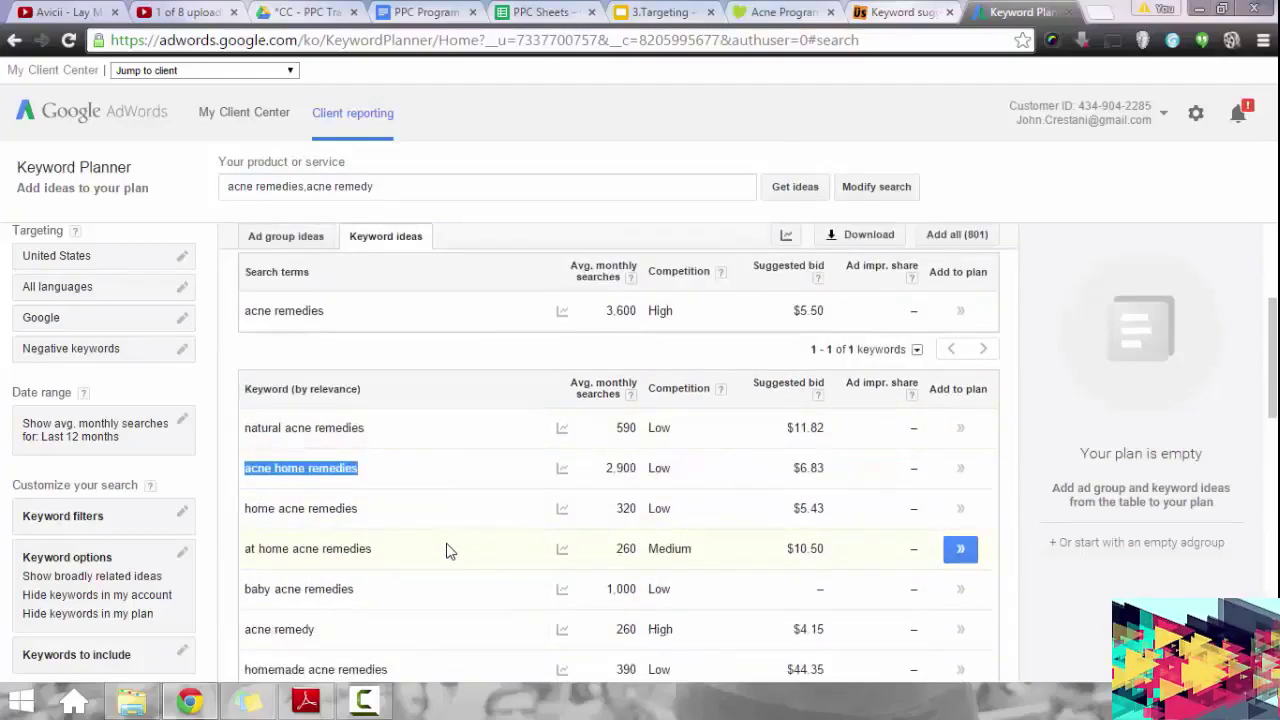
scroll(447, 550, "down", 1)
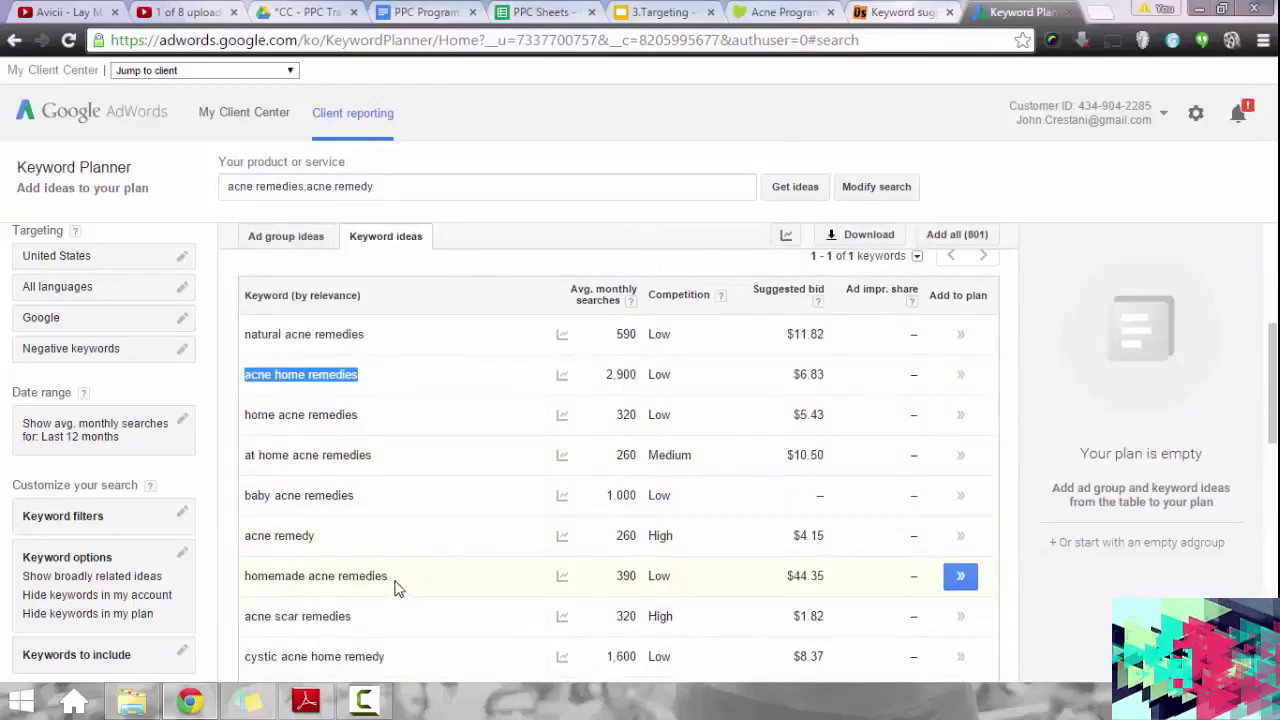
scroll(360, 420, "up", 2)
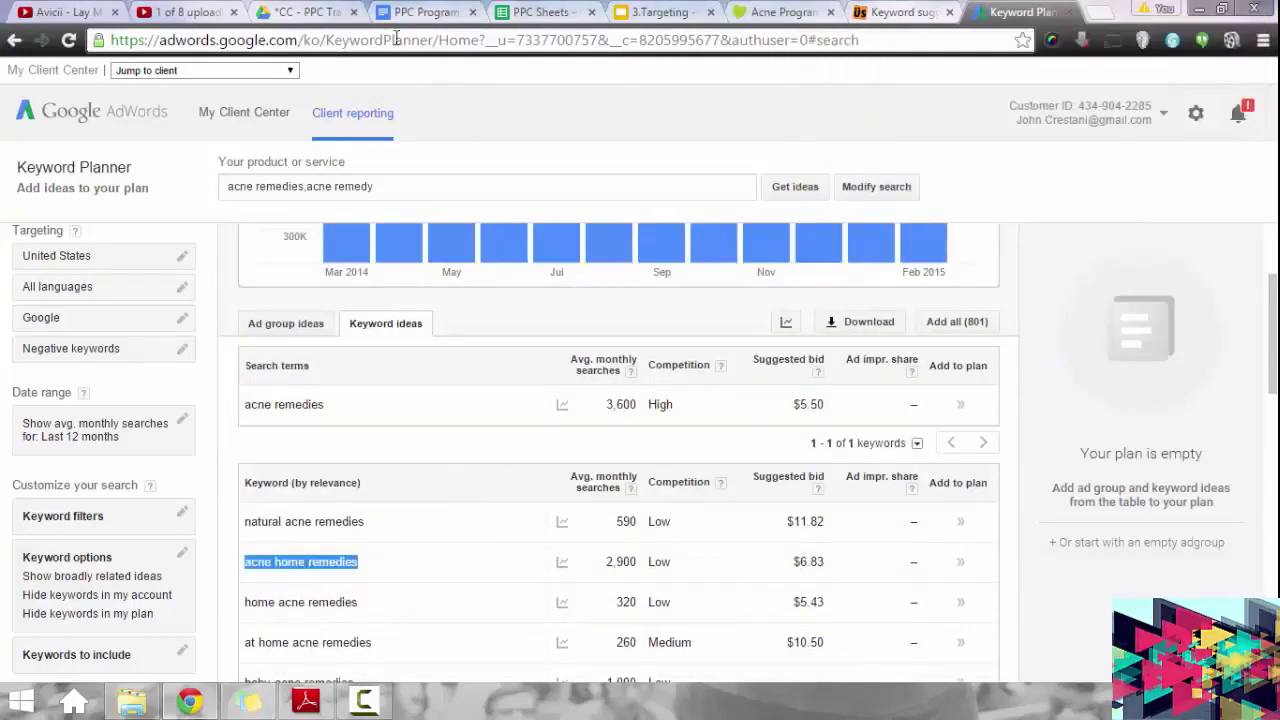
left_click(533, 13)
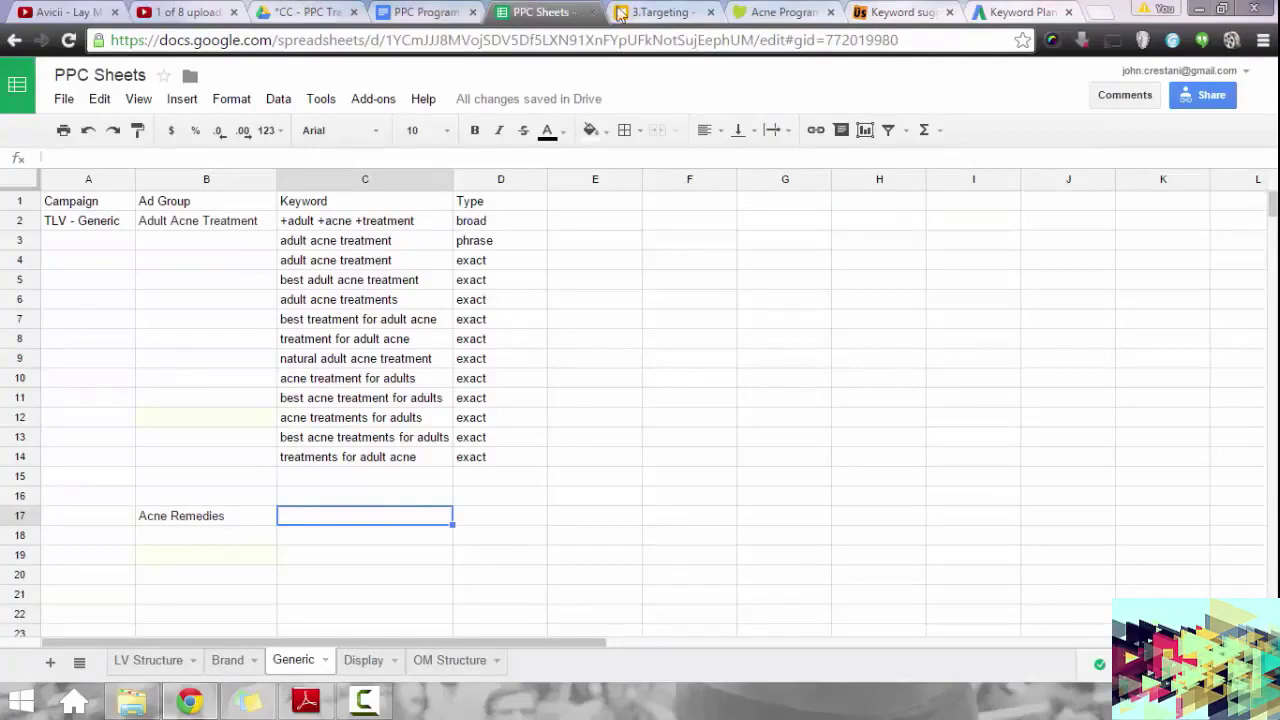
left_click(1015, 12)
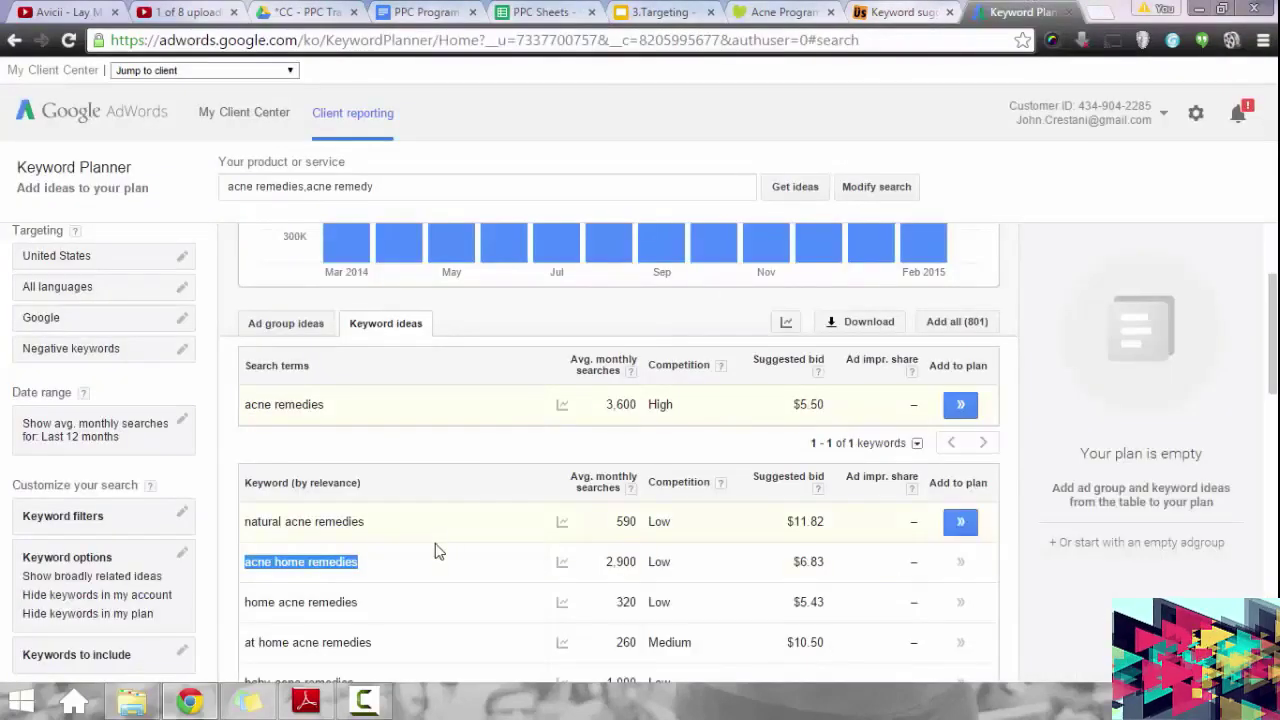
Replace the product or service terms in Keyword Planner with "acne home remedies,acne home remedy".
left_click_drag(438, 551, 244, 562)
key("ctrl+c")
left_click_drag(417, 177, 114, 180)
key("ctrl+v")
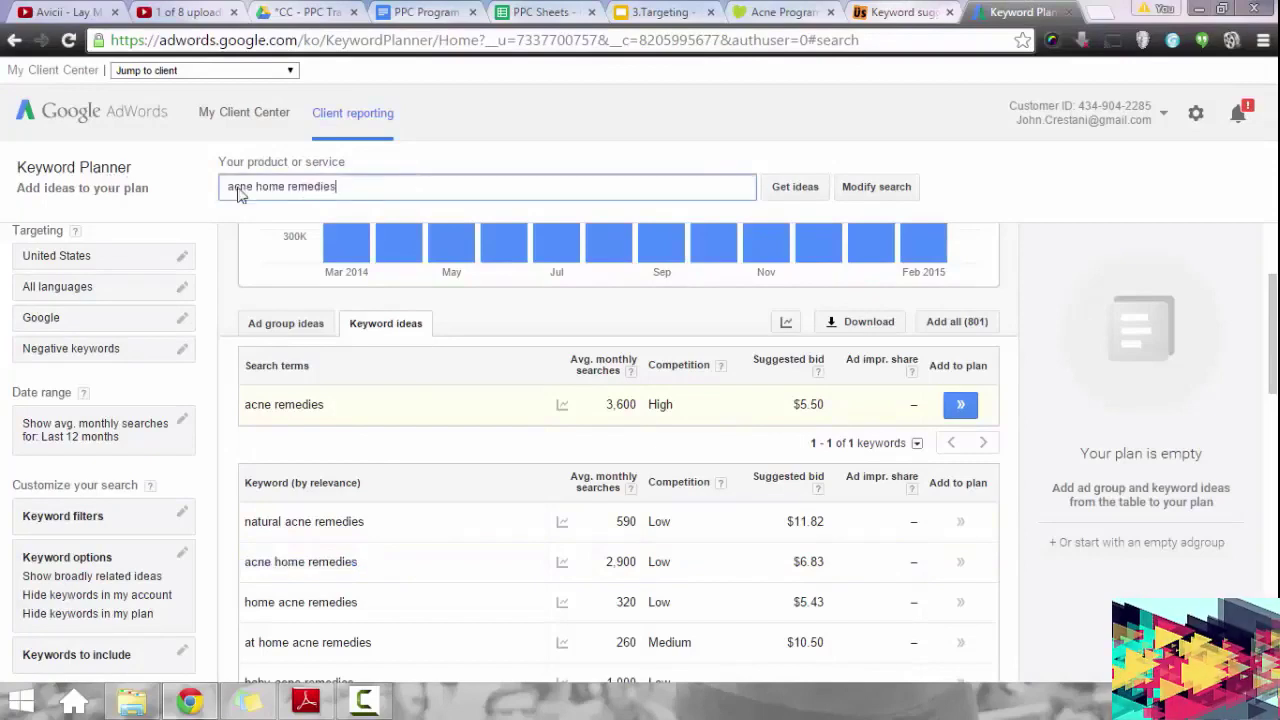
type(",acne home remedy")
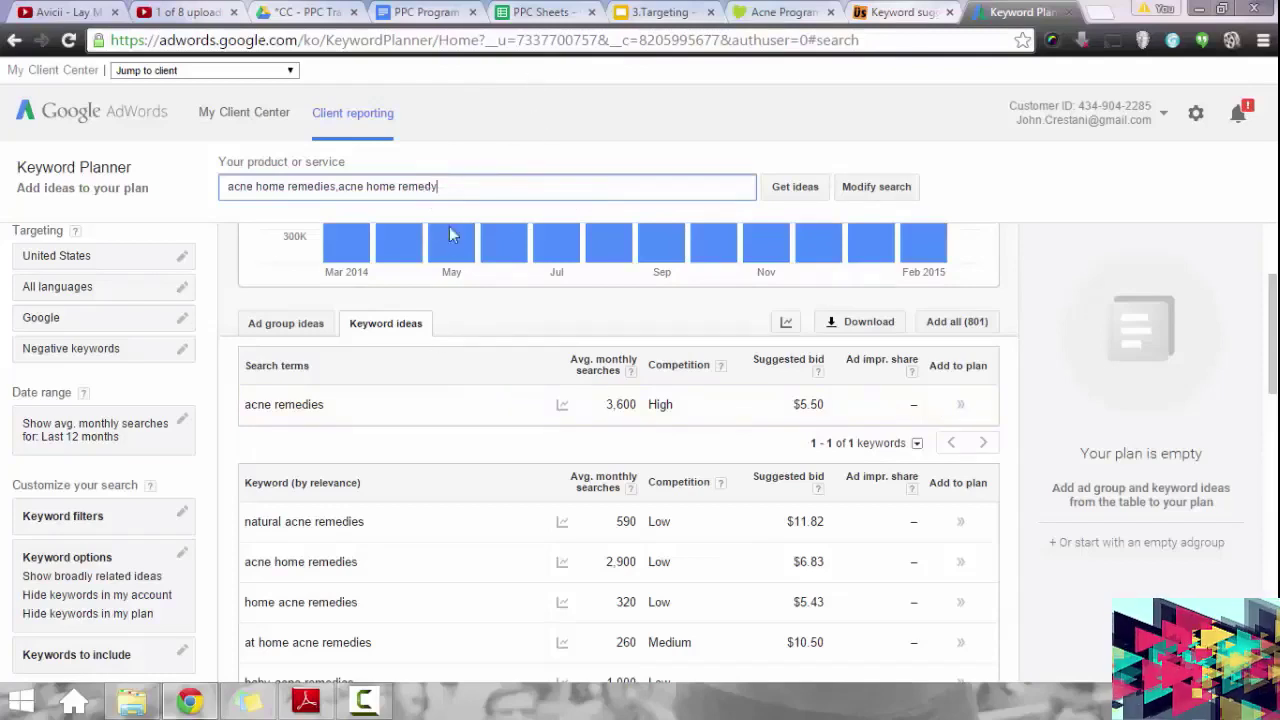
Switch to the PPC Sheets spreadsheet and rename the ad group in cell B17 as "Acne Home Remedies".
left_click(540, 12)
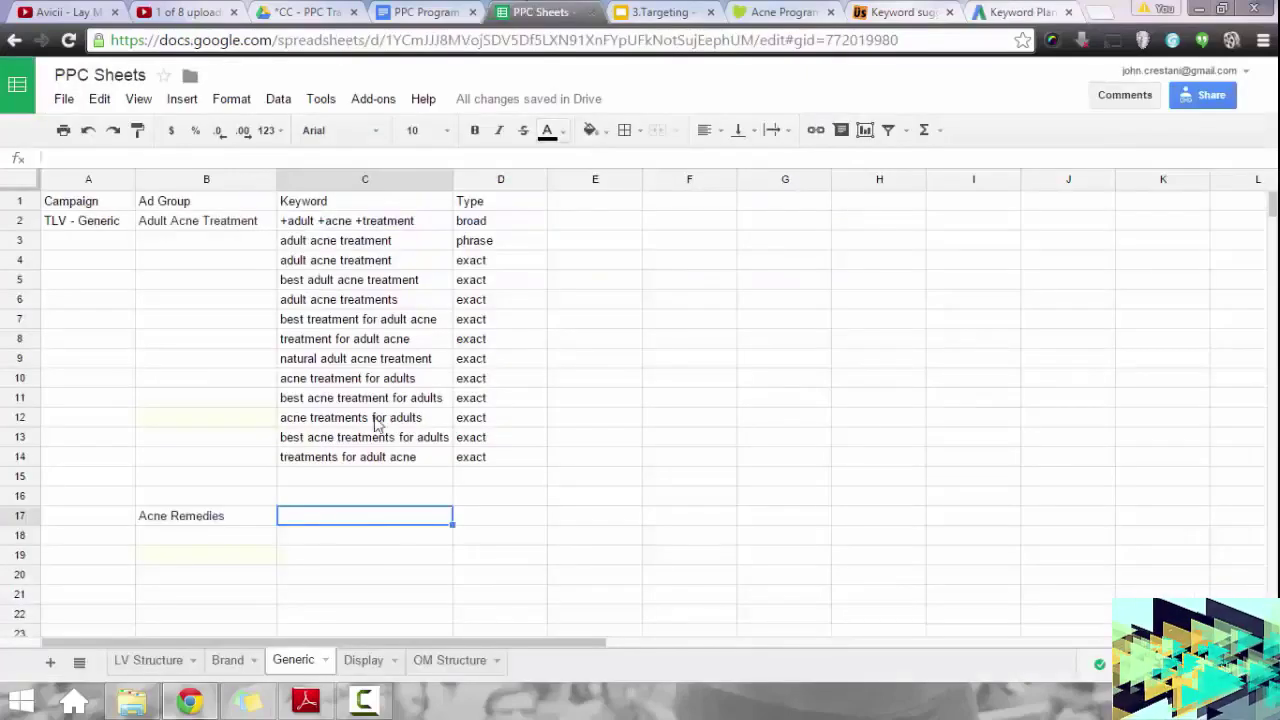
double_click(178, 516)
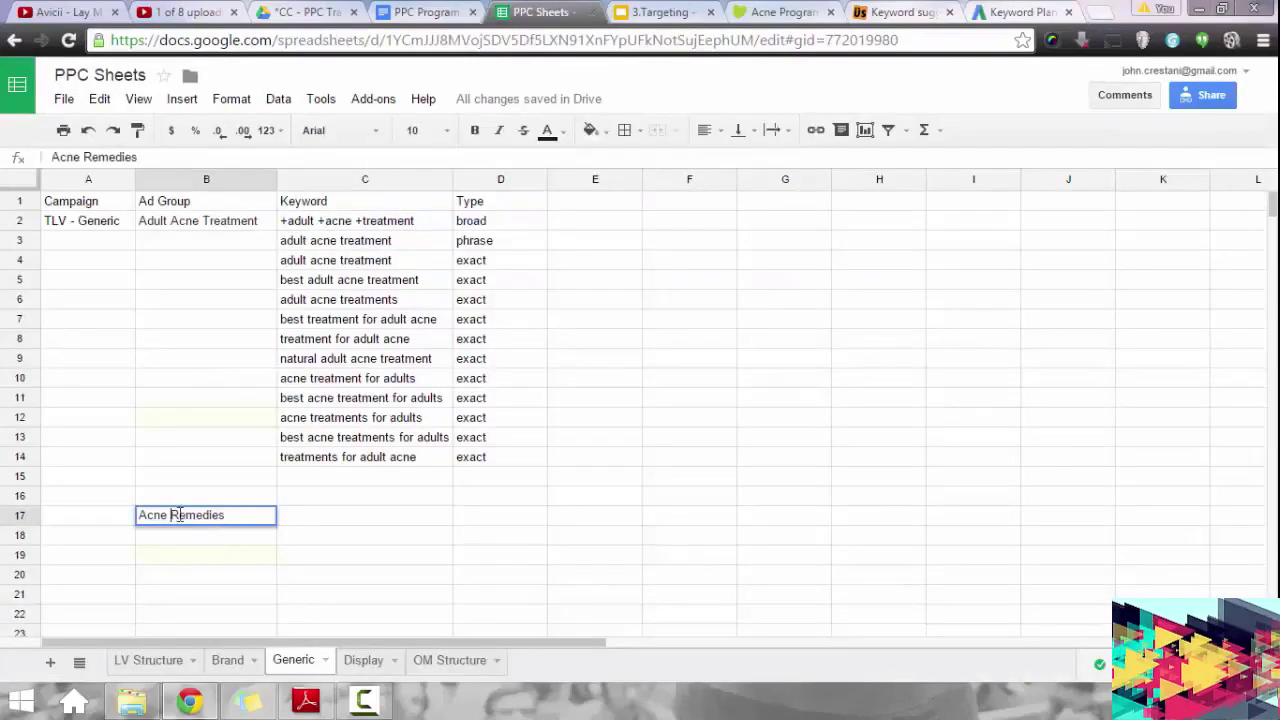
type("Home")
key("Return")
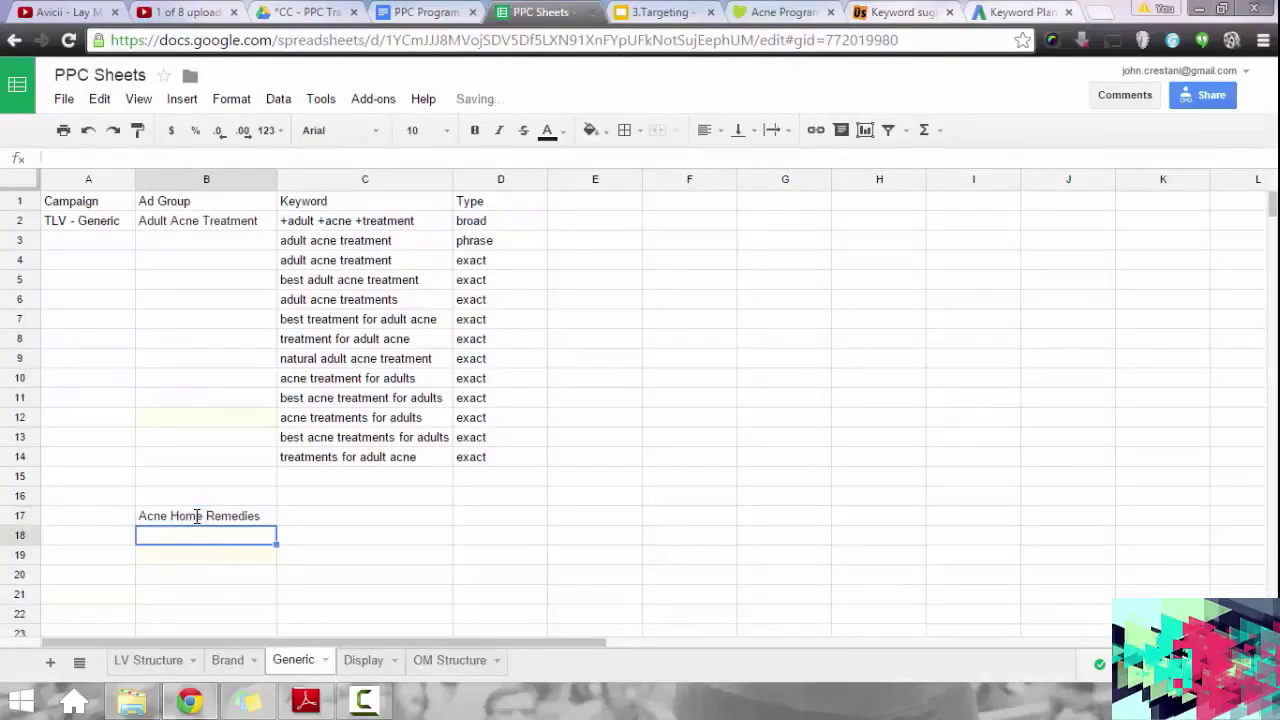
left_click(251, 514)
left_click(351, 517)
left_click(232, 520)
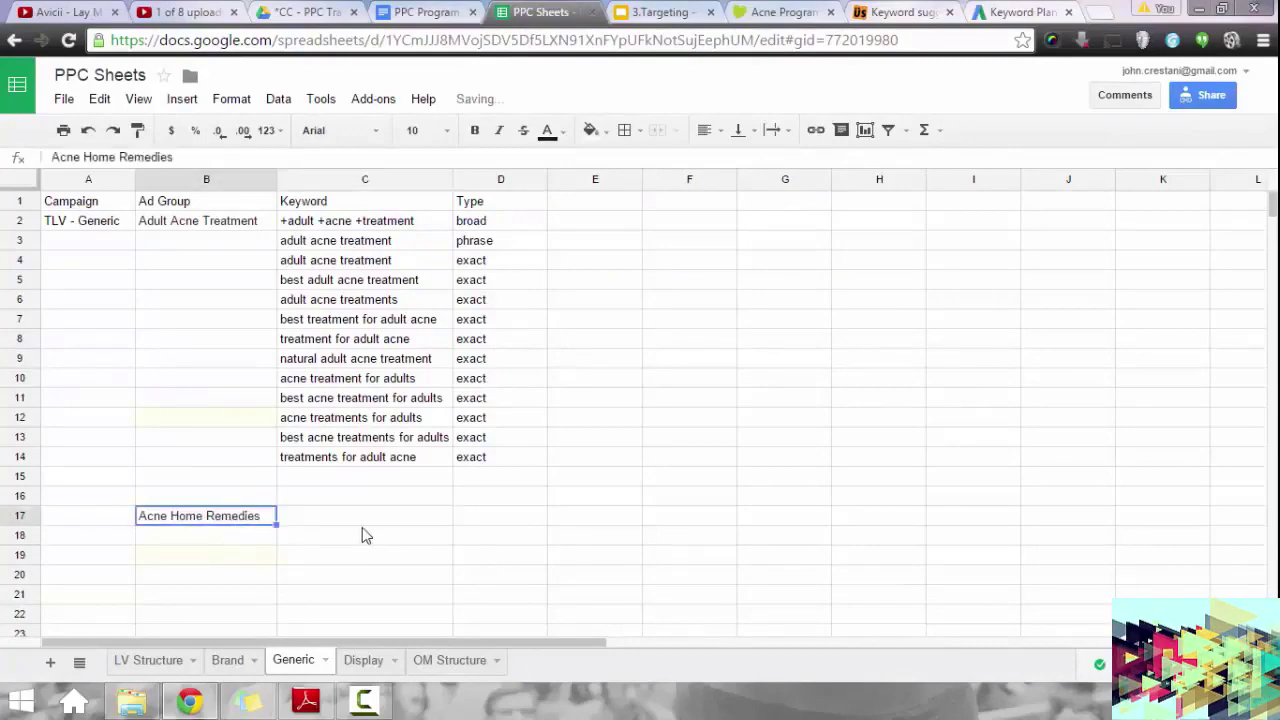
left_click(363, 531)
Switch back to Keyword Planner and get the keyword ideas for "acne home remedies" and "acne home remedy".
left_click(665, 12)
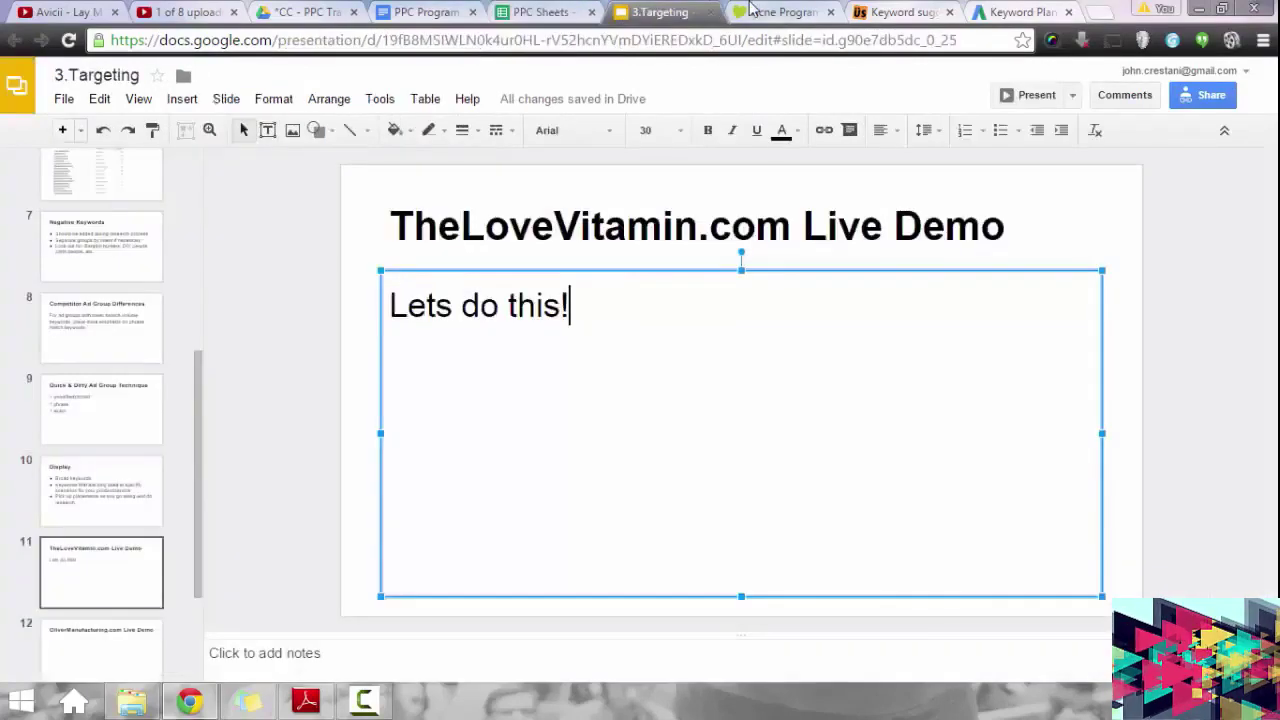
left_click(1015, 12)
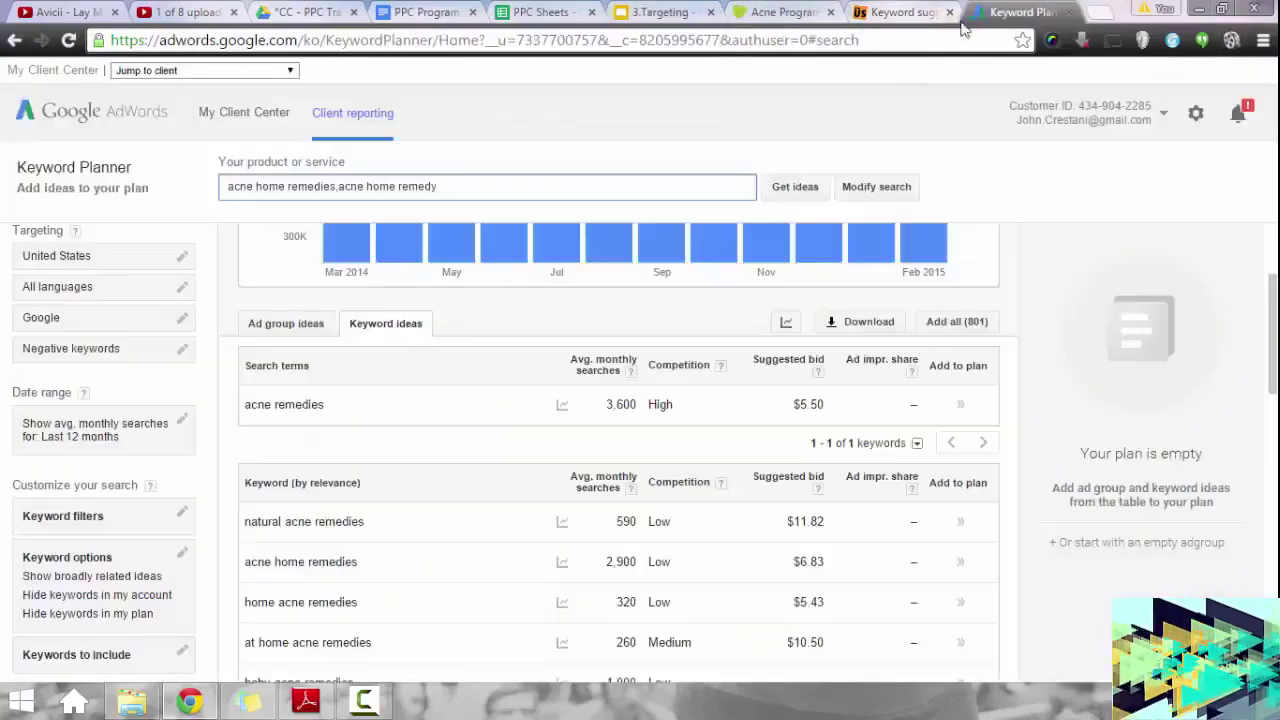
left_click(786, 189)
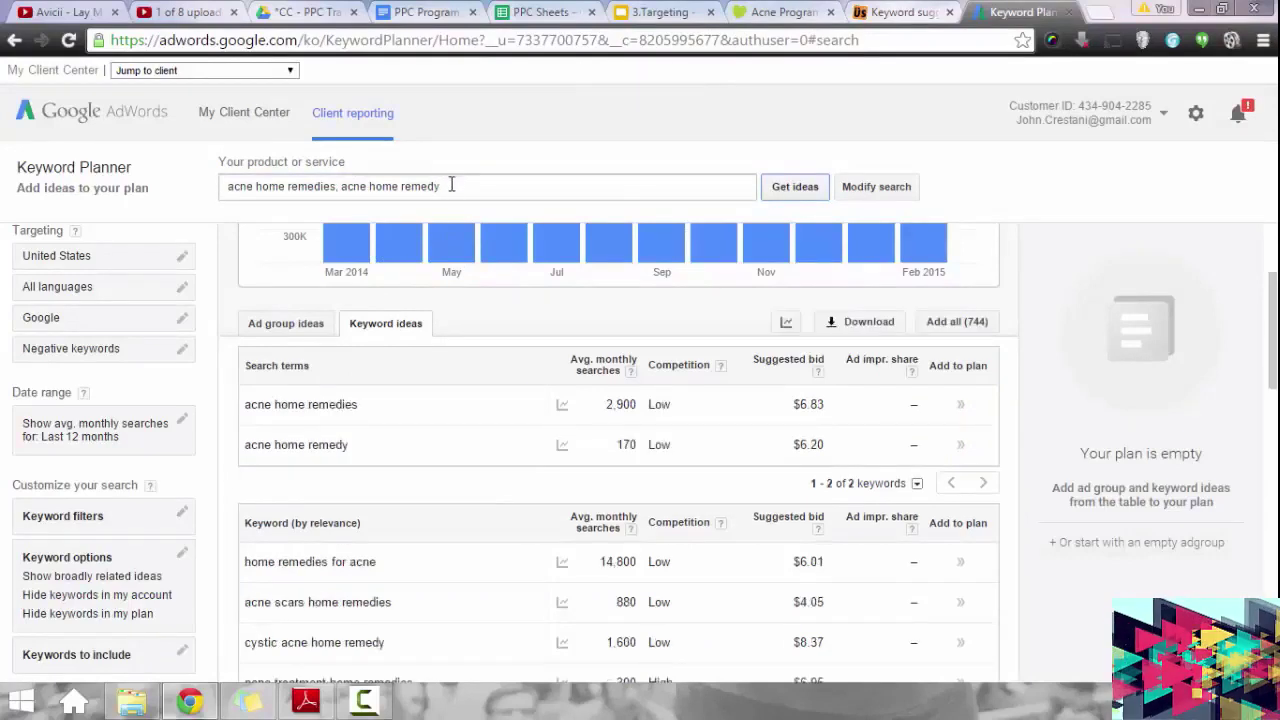
Copy "acne home remedies" from the search terms, switch to Ubersuggest and request suggestions for it.
left_click_drag(357, 406, 244, 404)
left_click(896, 10)
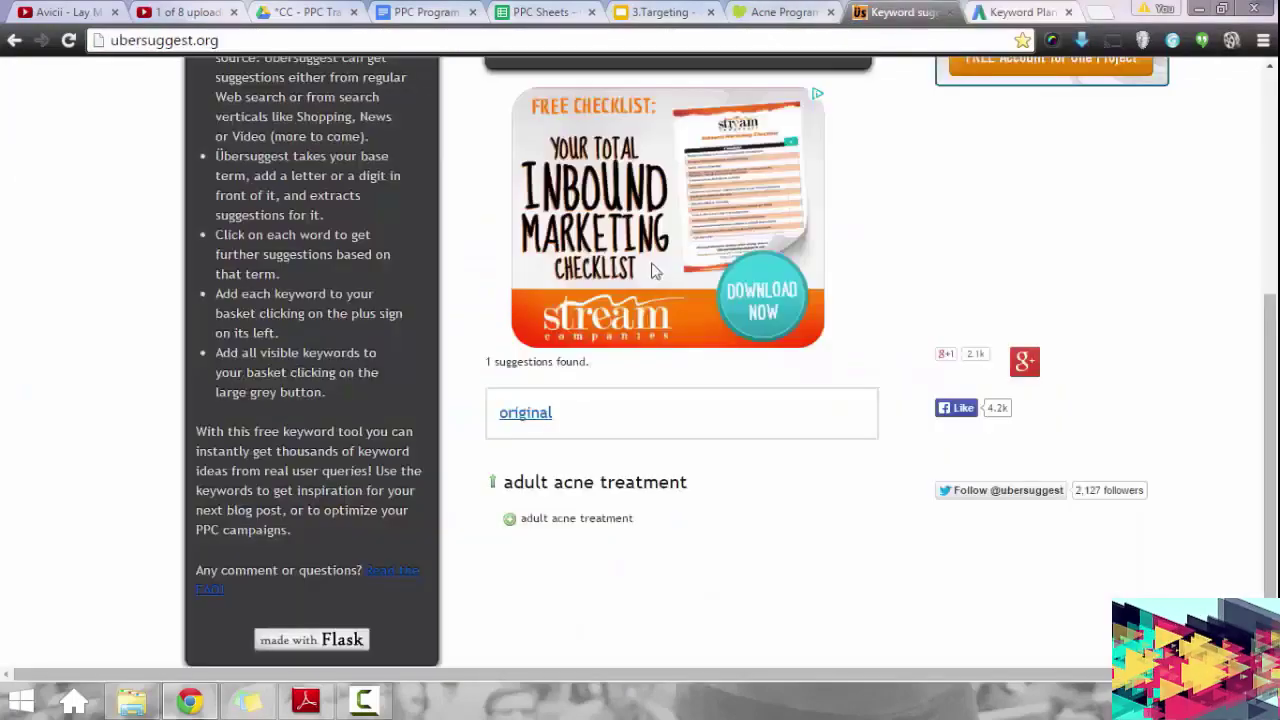
scroll(694, 423, "up", 3)
scroll(513, 468, "down", 3)
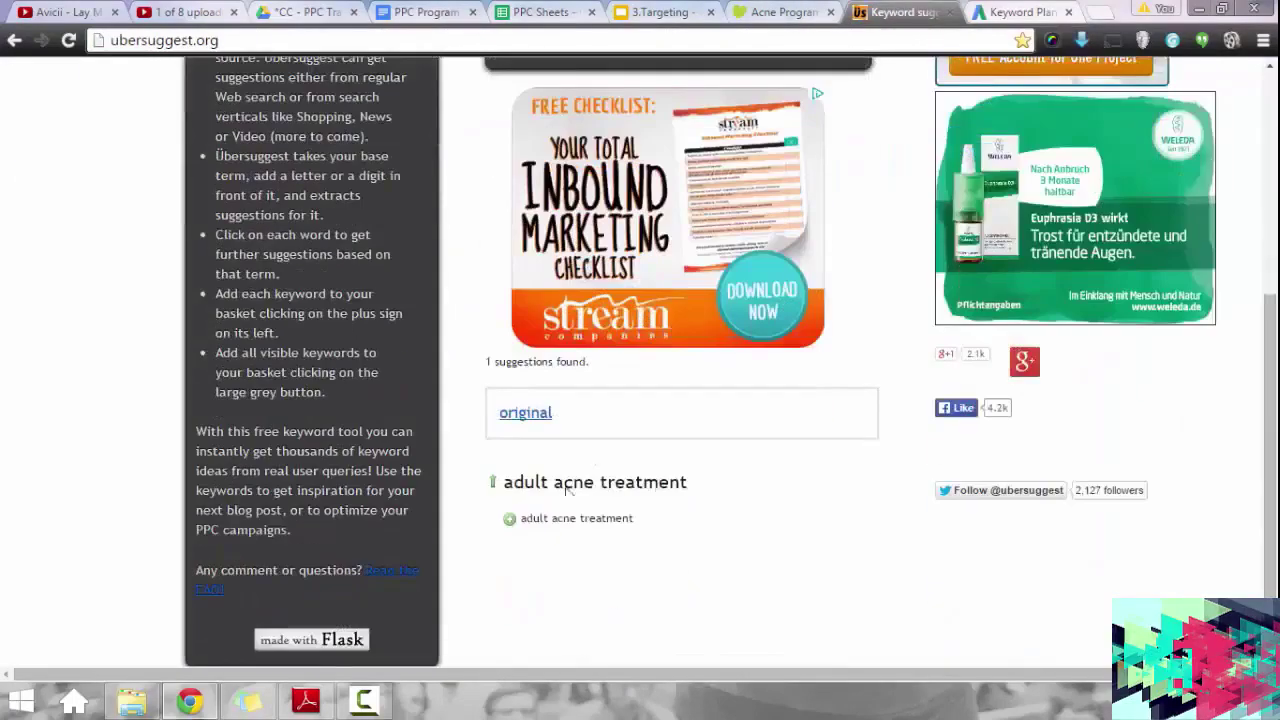
scroll(590, 480, "up", 3)
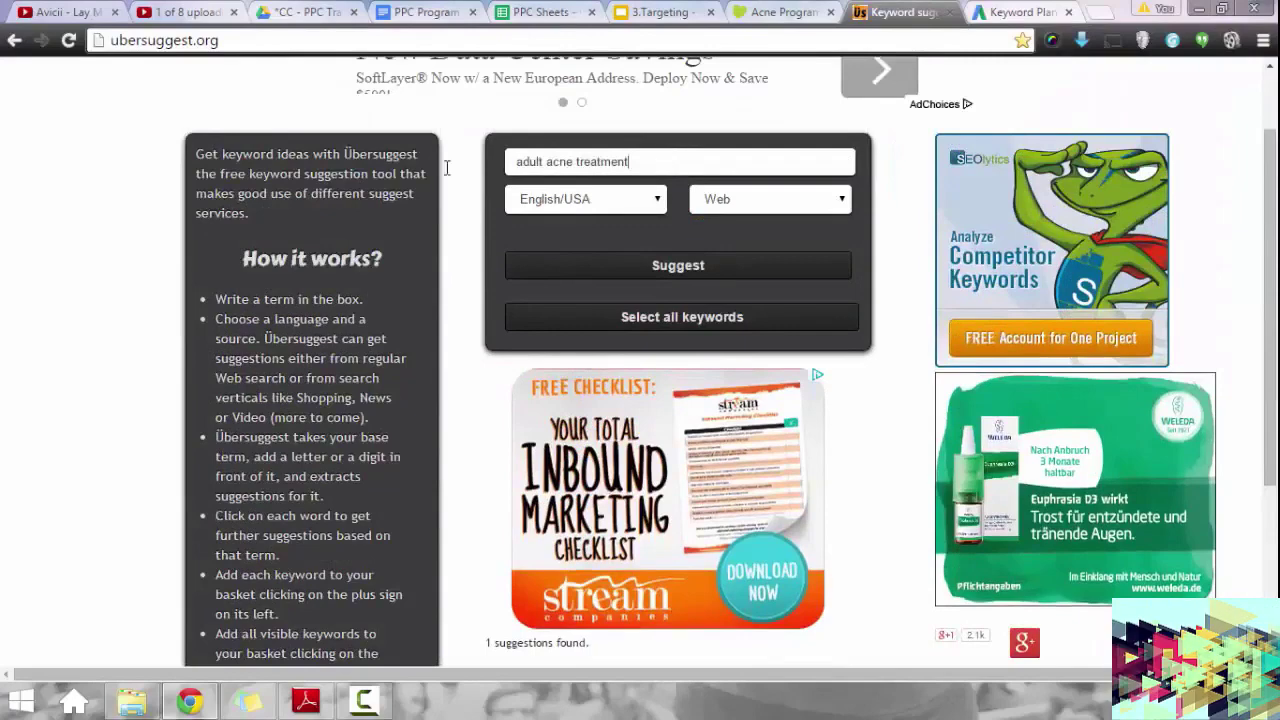
key("ctrl+a")
key("ctrl+v")
left_click(688, 268)
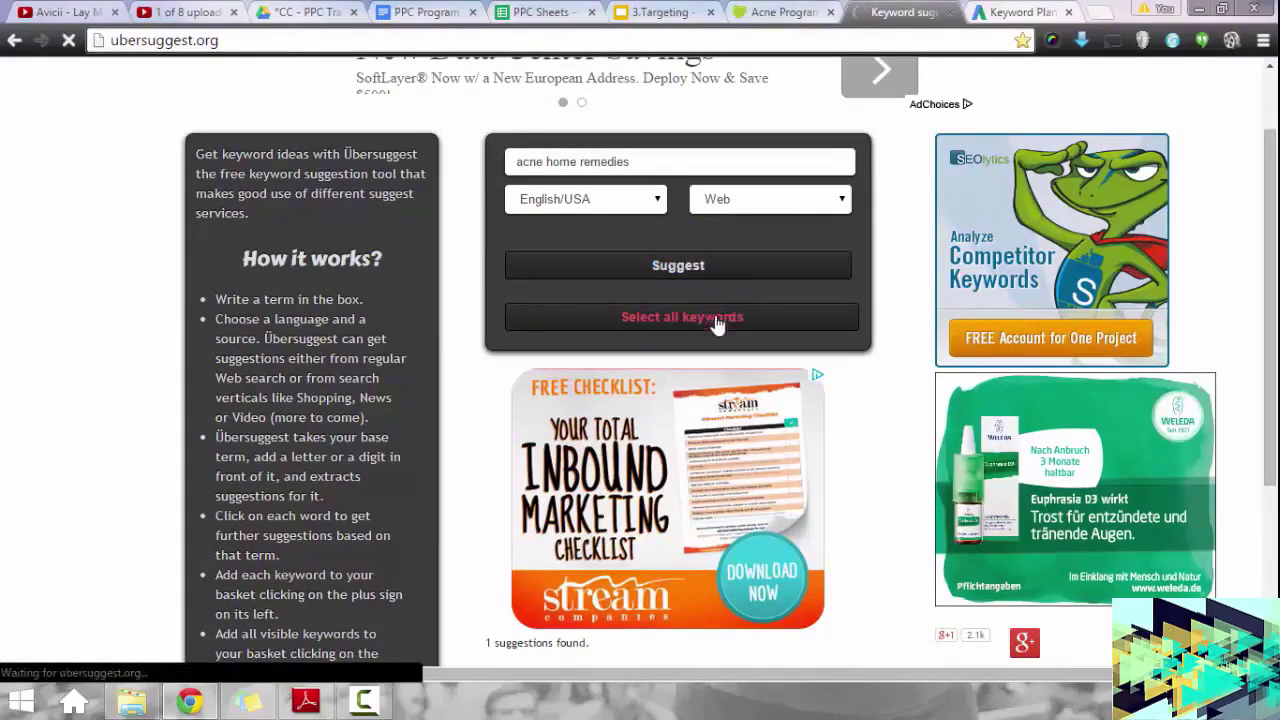
Switch back to Keyword Planner and examine the home-remedy keyword ideas, comparing "home remedies for acne" with "acne home remedies" and the scar-related terms.
key("ctrl+Tab")
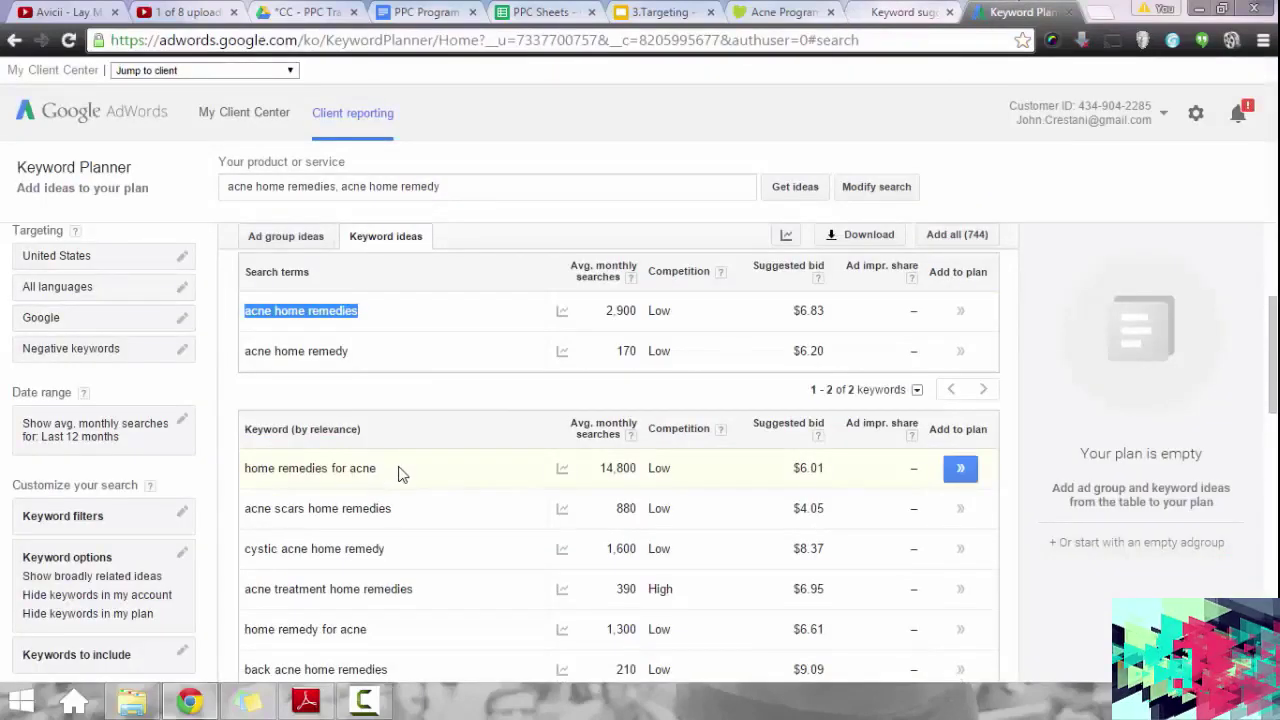
left_click_drag(376, 468, 243, 470)
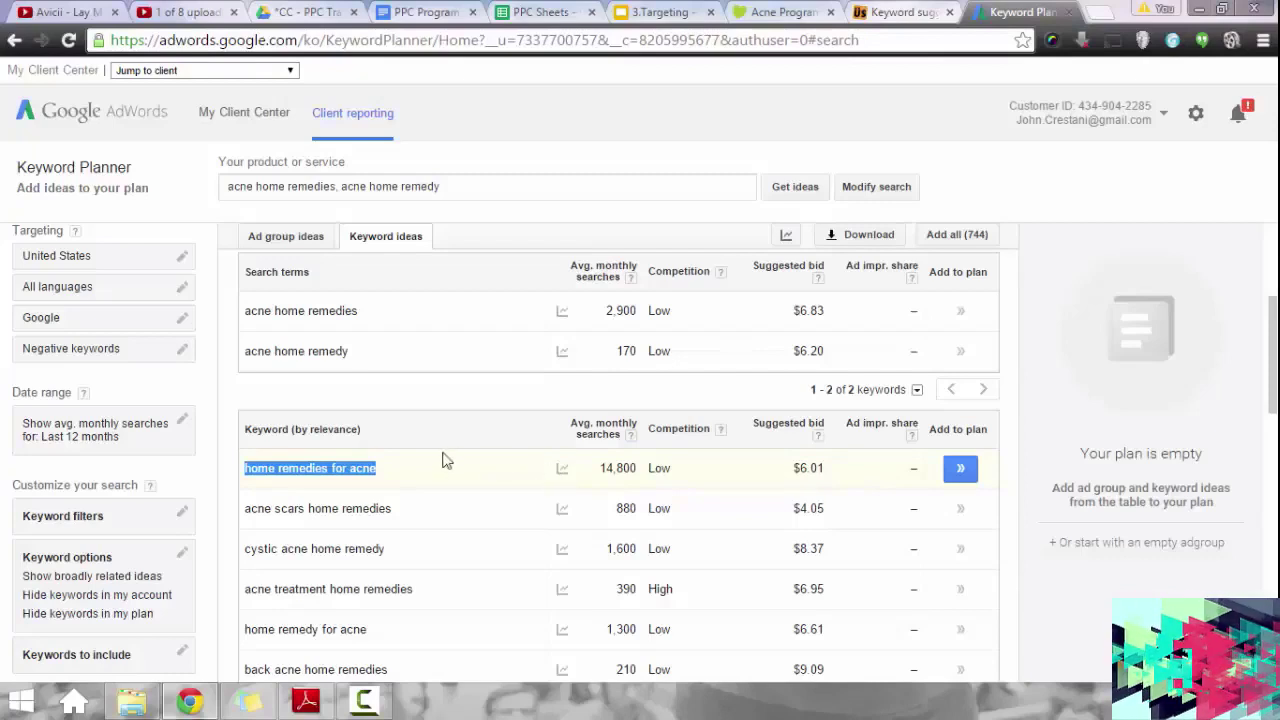
left_click(386, 478)
left_click_drag(376, 468, 244, 468)
left_click_drag(352, 311, 249, 310)
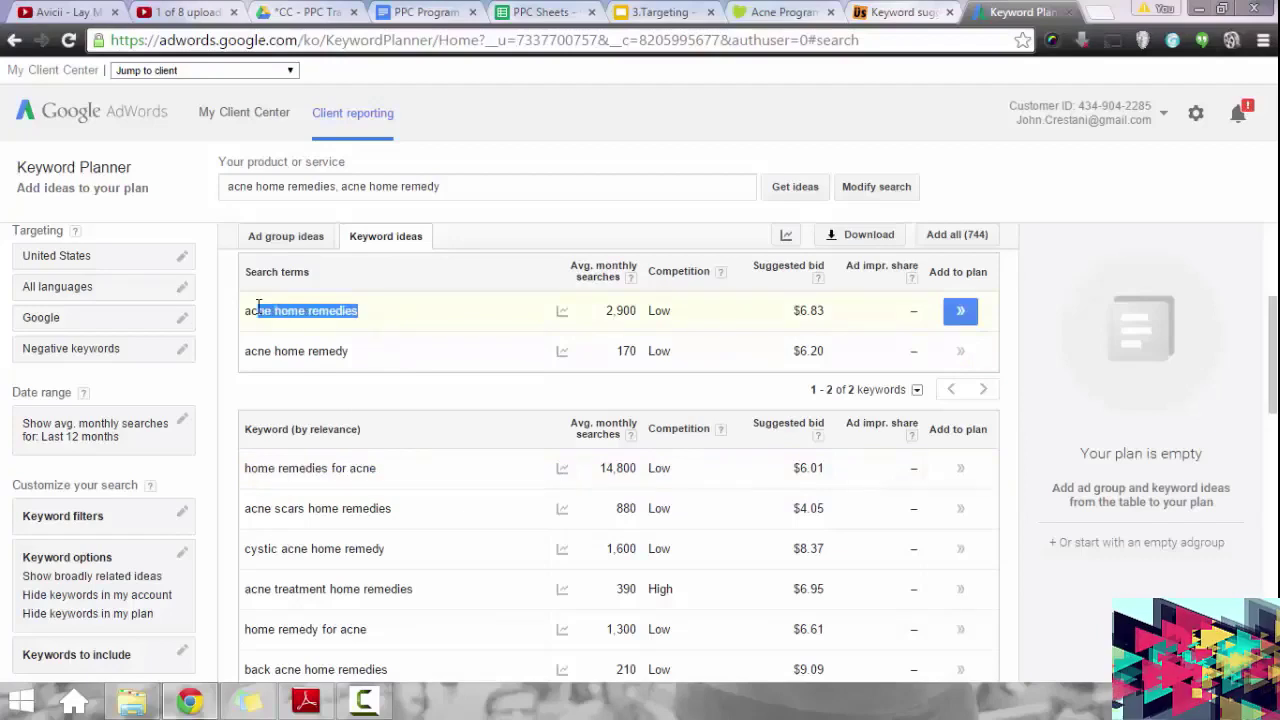
left_click_drag(378, 467, 247, 468)
left_click(247, 468)
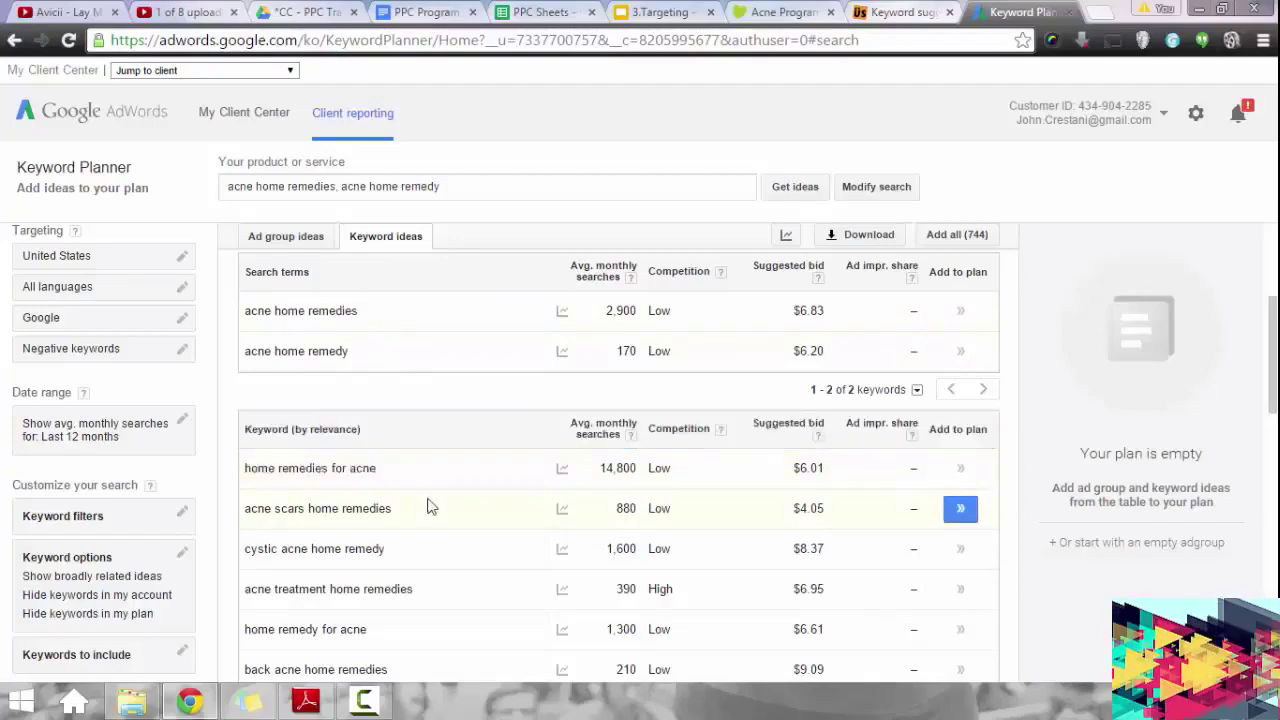
scroll(471, 534, "down", 4)
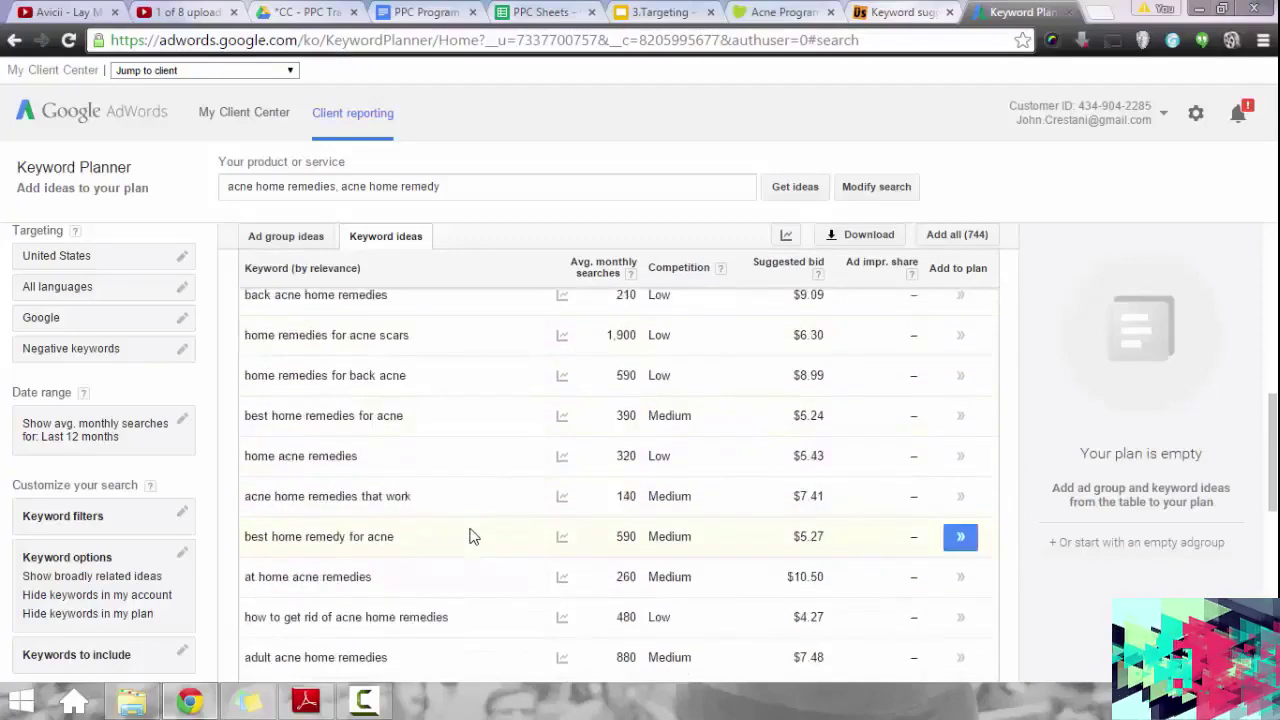
scroll(471, 534, "up", 1)
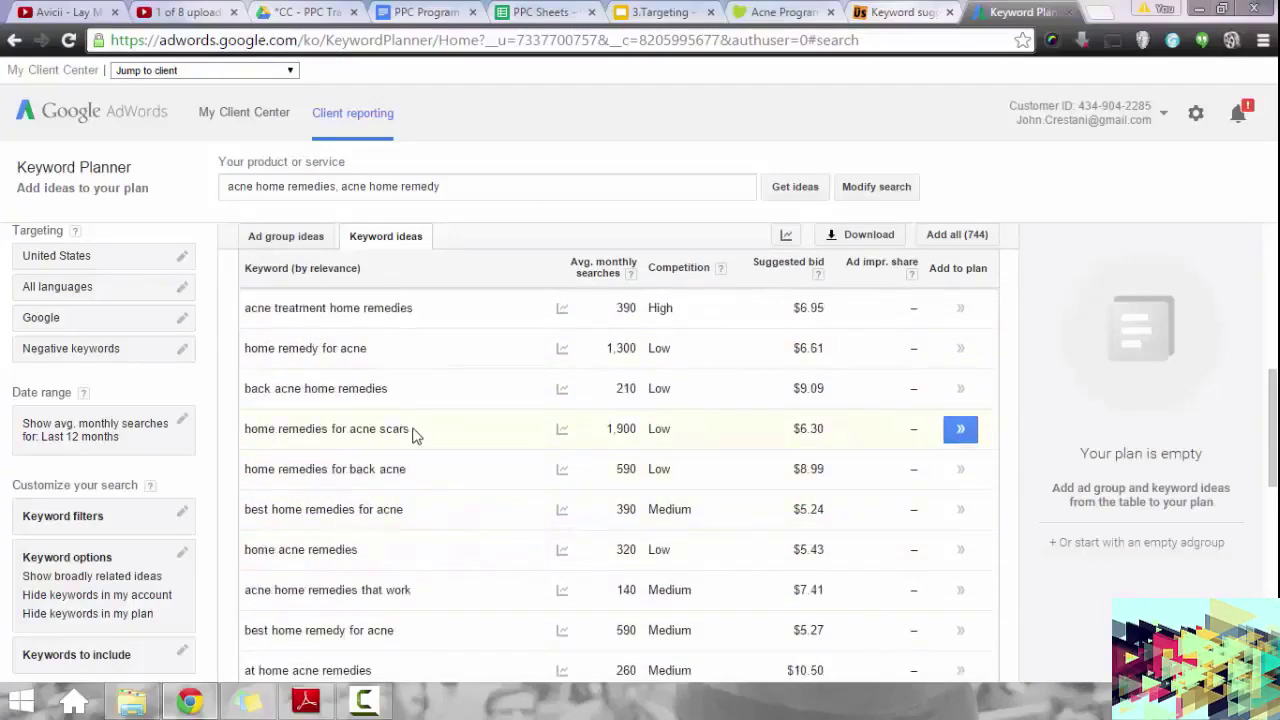
left_click_drag(412, 430, 337, 428)
left_click(337, 428)
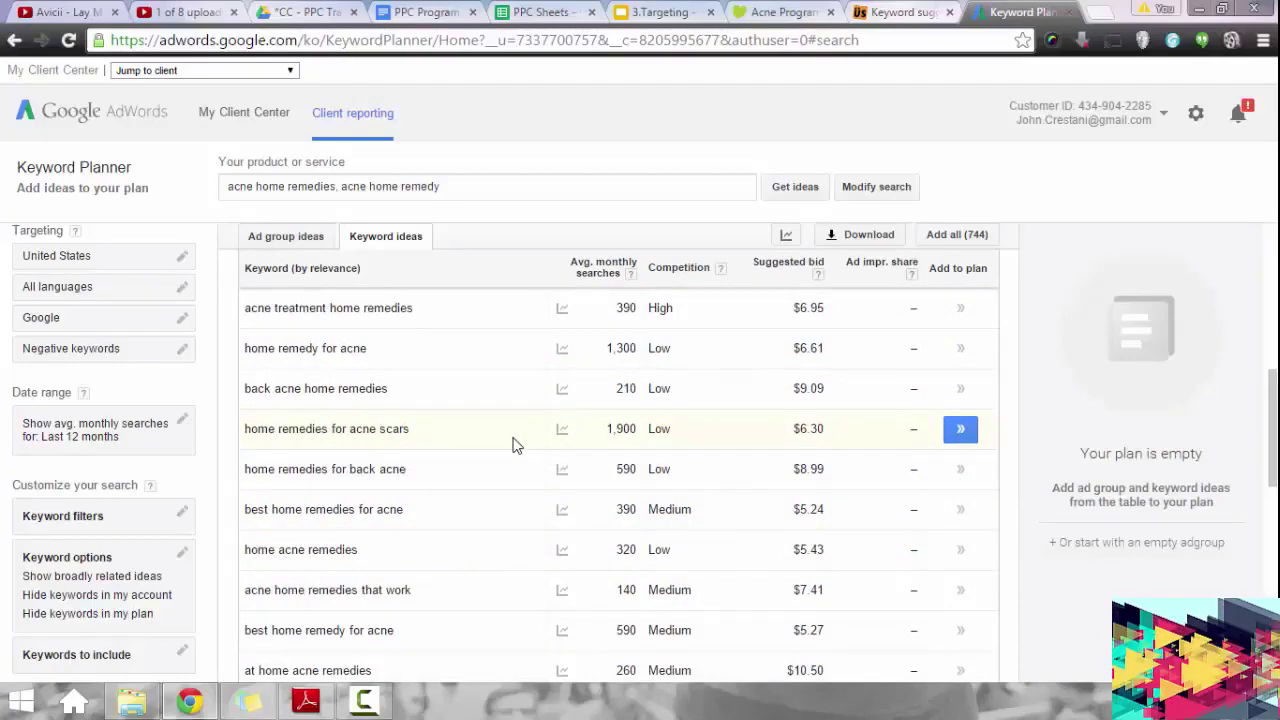
scroll(480, 380, "up", 5)
scroll(400, 400, "down", 2)
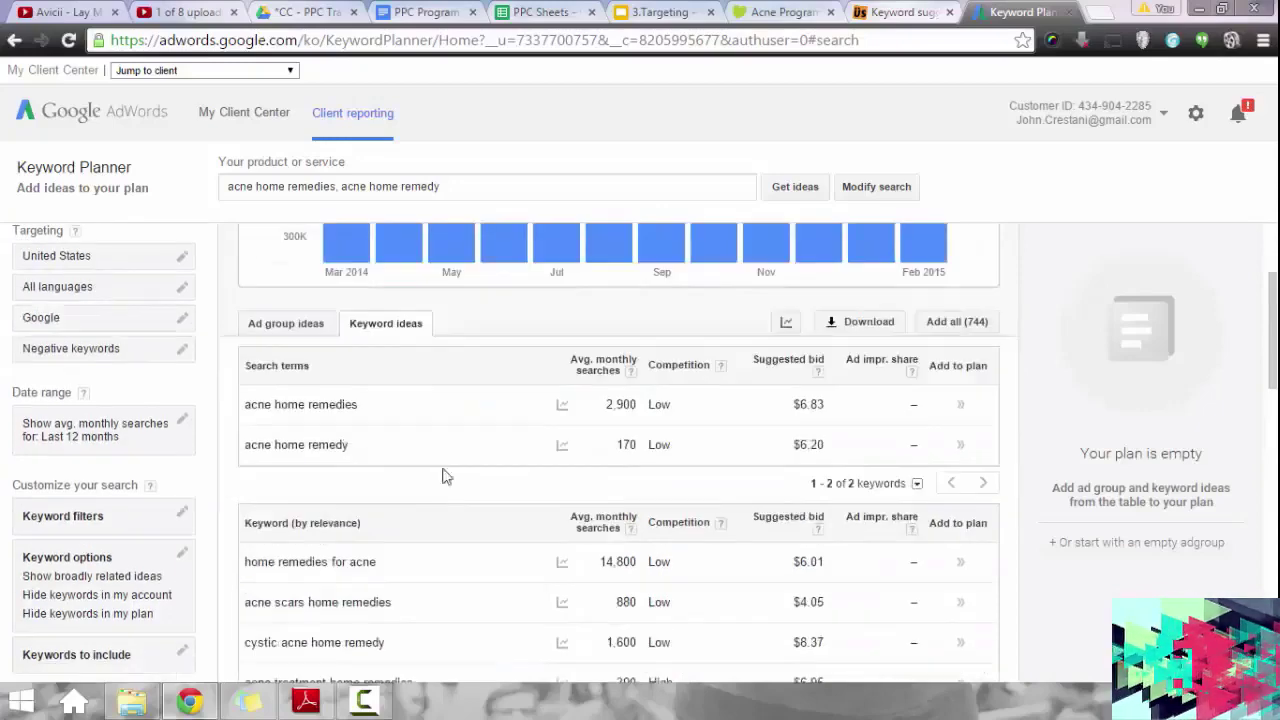
Copy "home remedies for acne" from the keyword ideas and use it as the new product or service search phrase.
left_click_drag(377, 561, 248, 556)
key("ctrl+c")
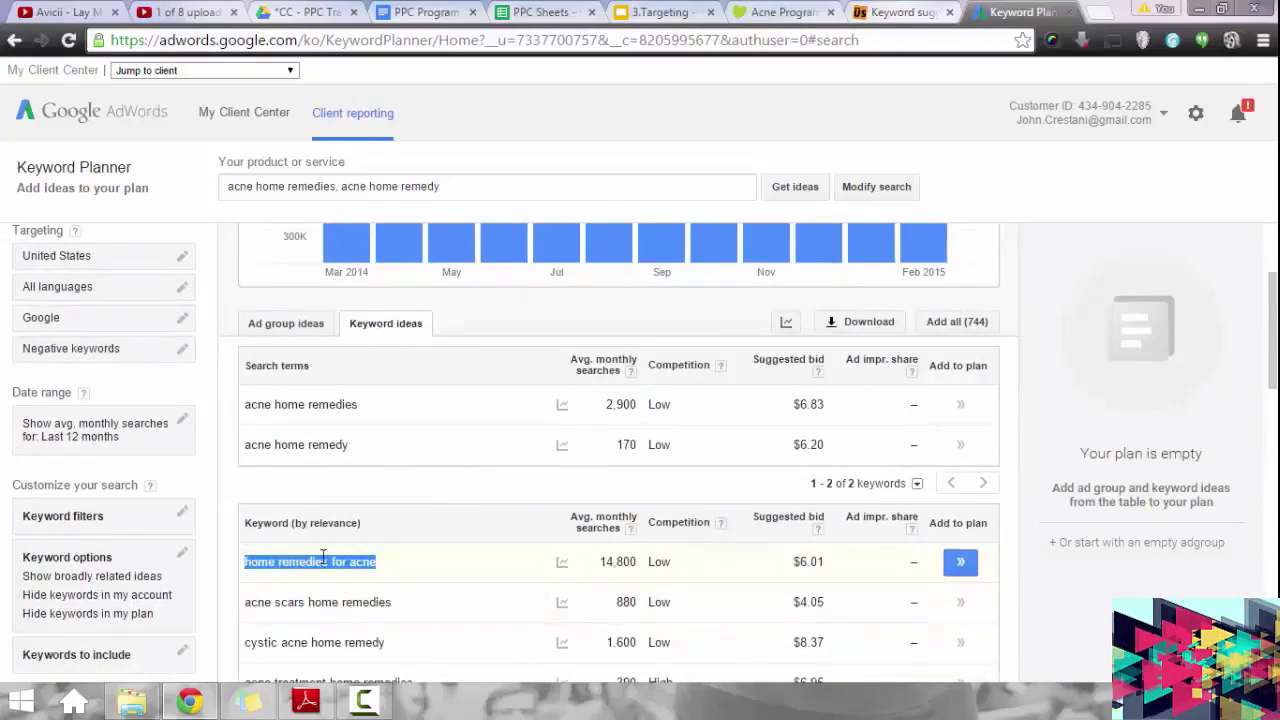
left_click_drag(482, 192, 110, 209)
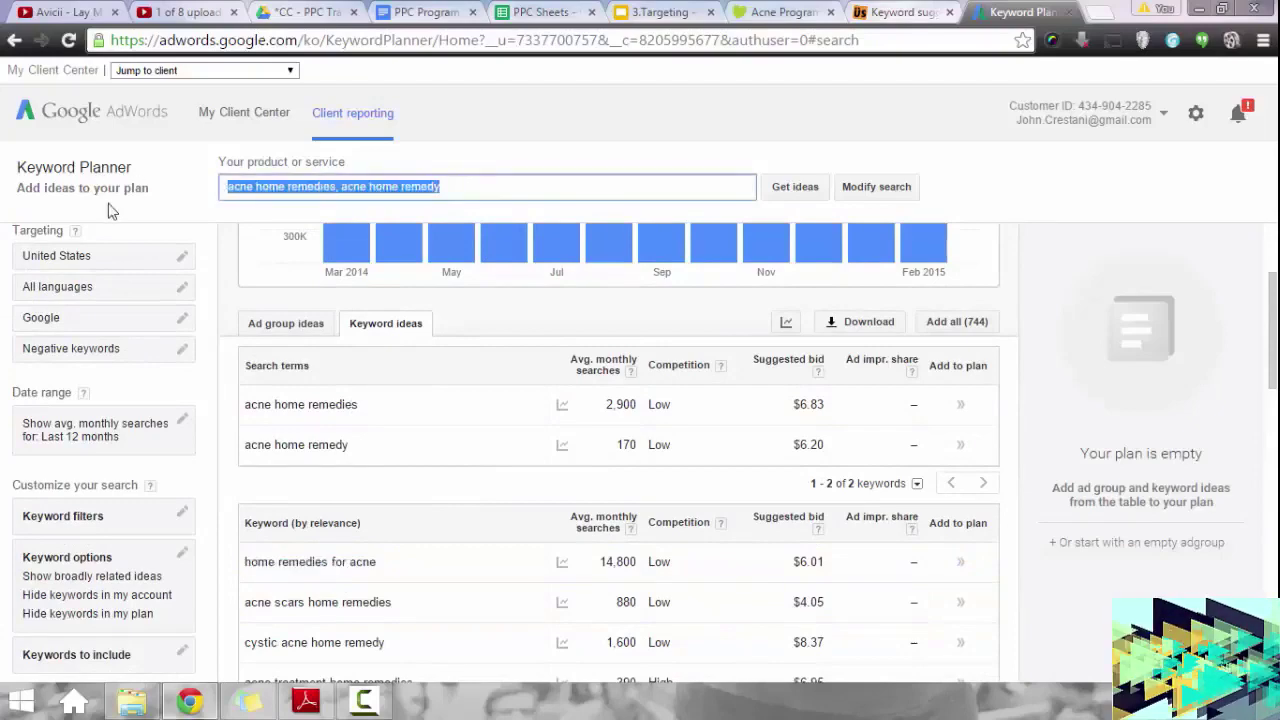
key("ctrl+v")
left_click_drag(370, 418, 245, 362)
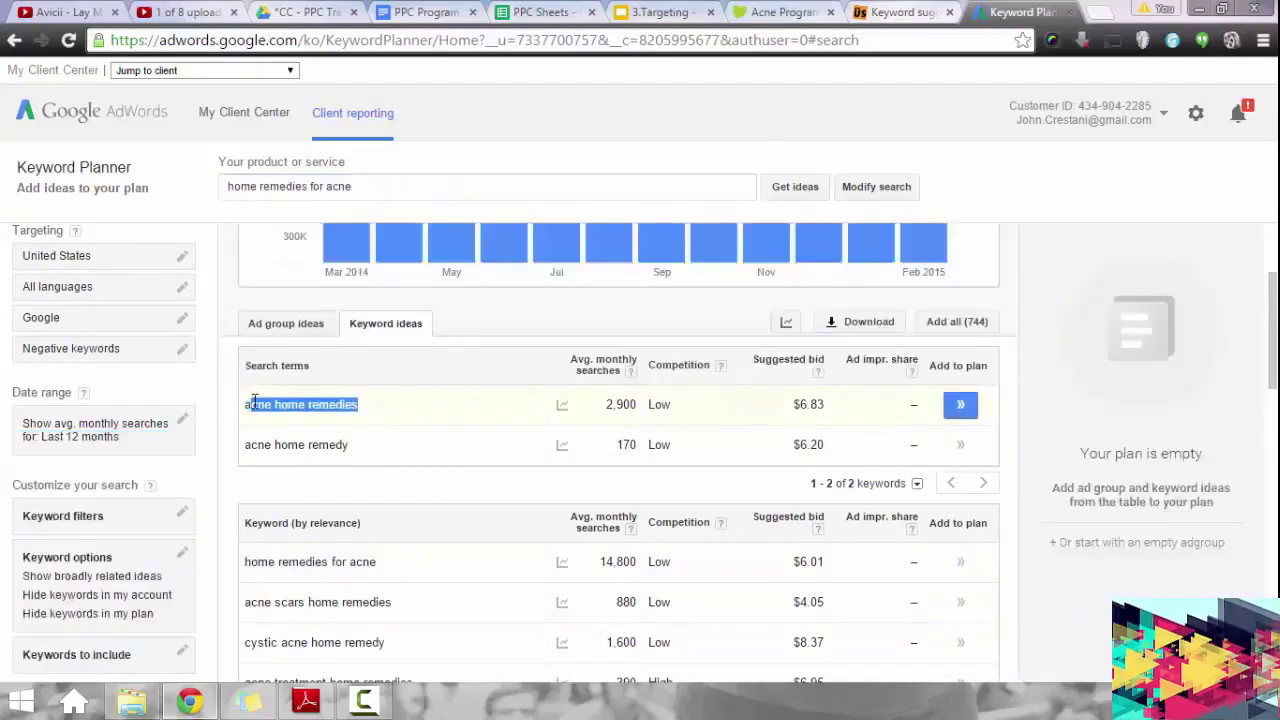
left_click(250, 404)
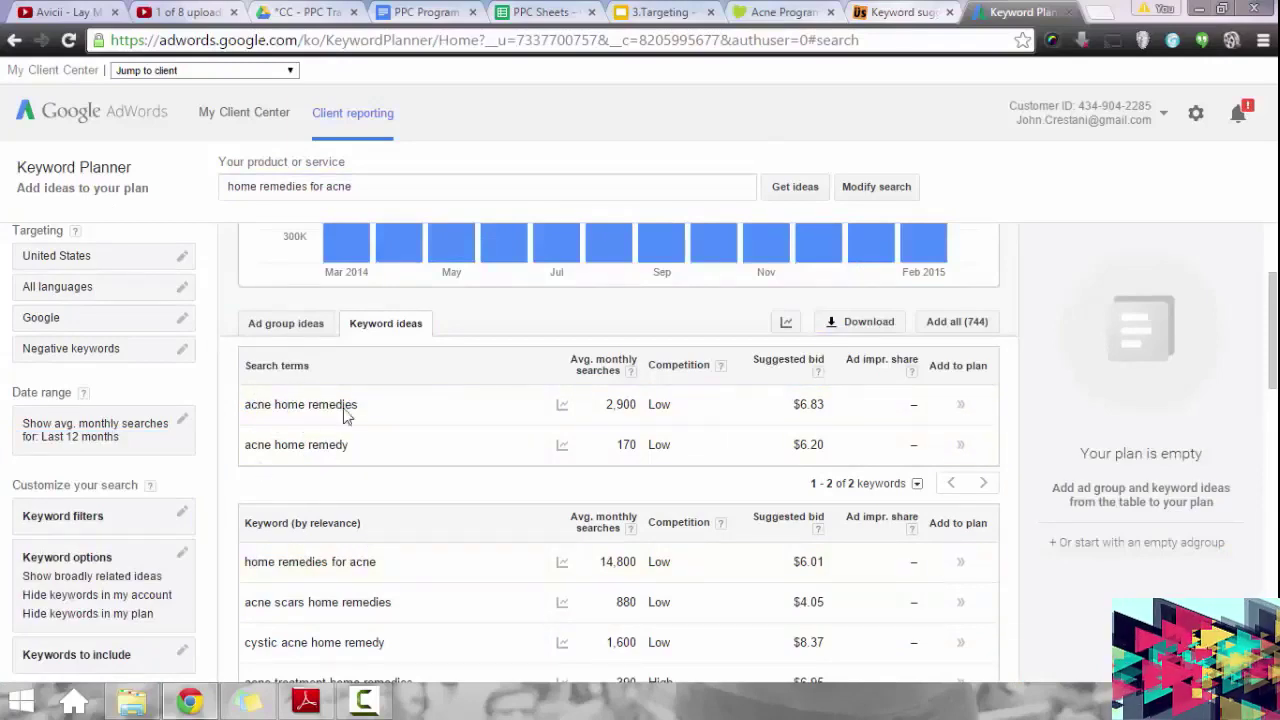
Prefix the search phrase with "best", get ideas for "best home remedies for acne" and examine the related keyword variations.
left_click(428, 186)
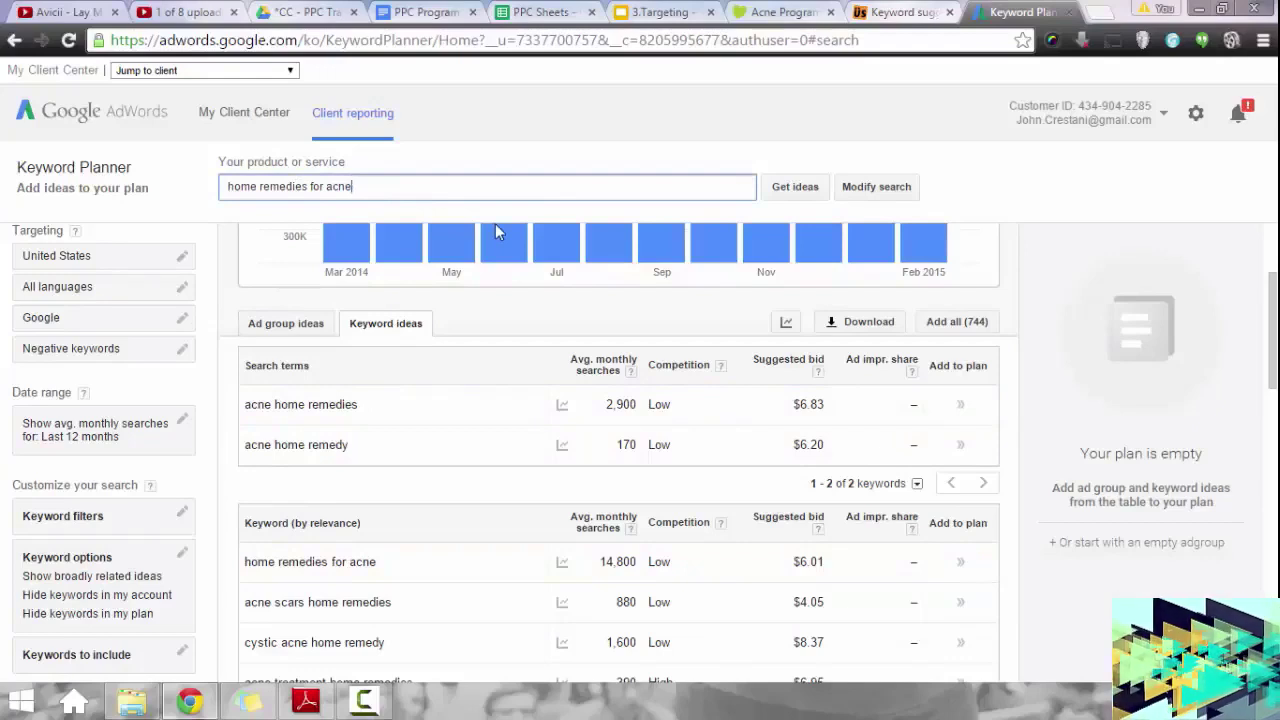
left_click(228, 185)
type("best")
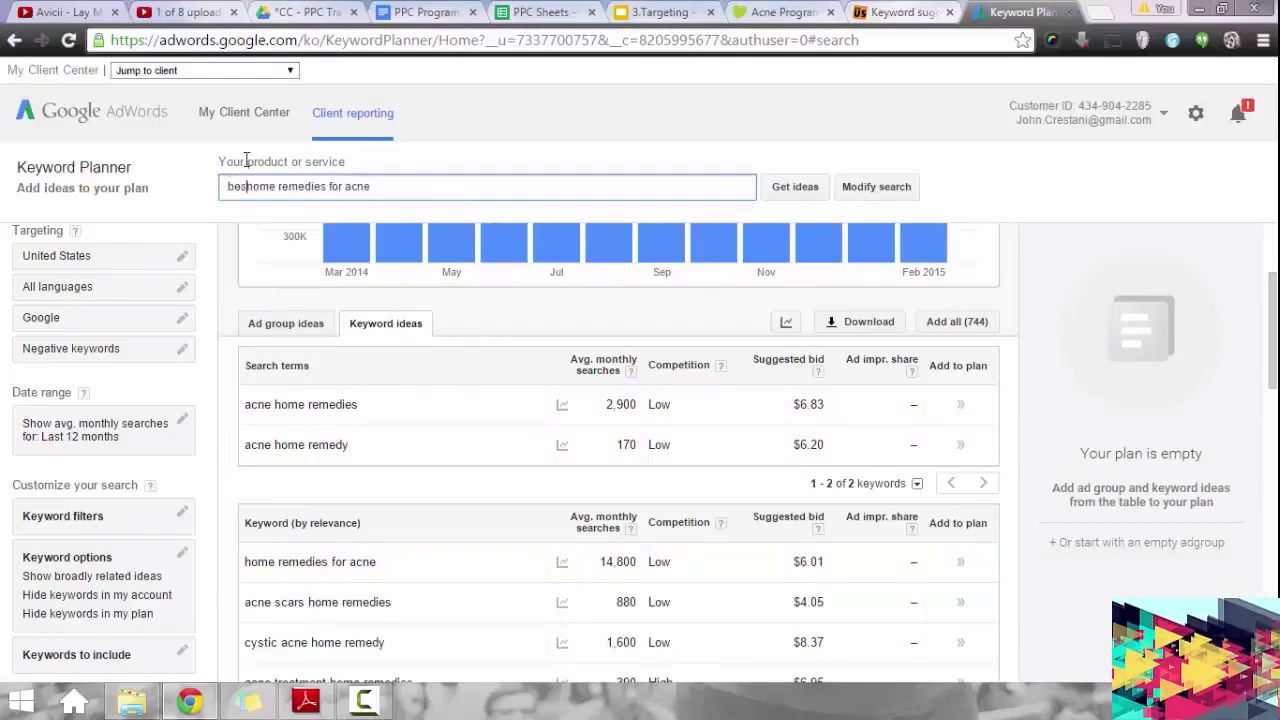
left_click(818, 198)
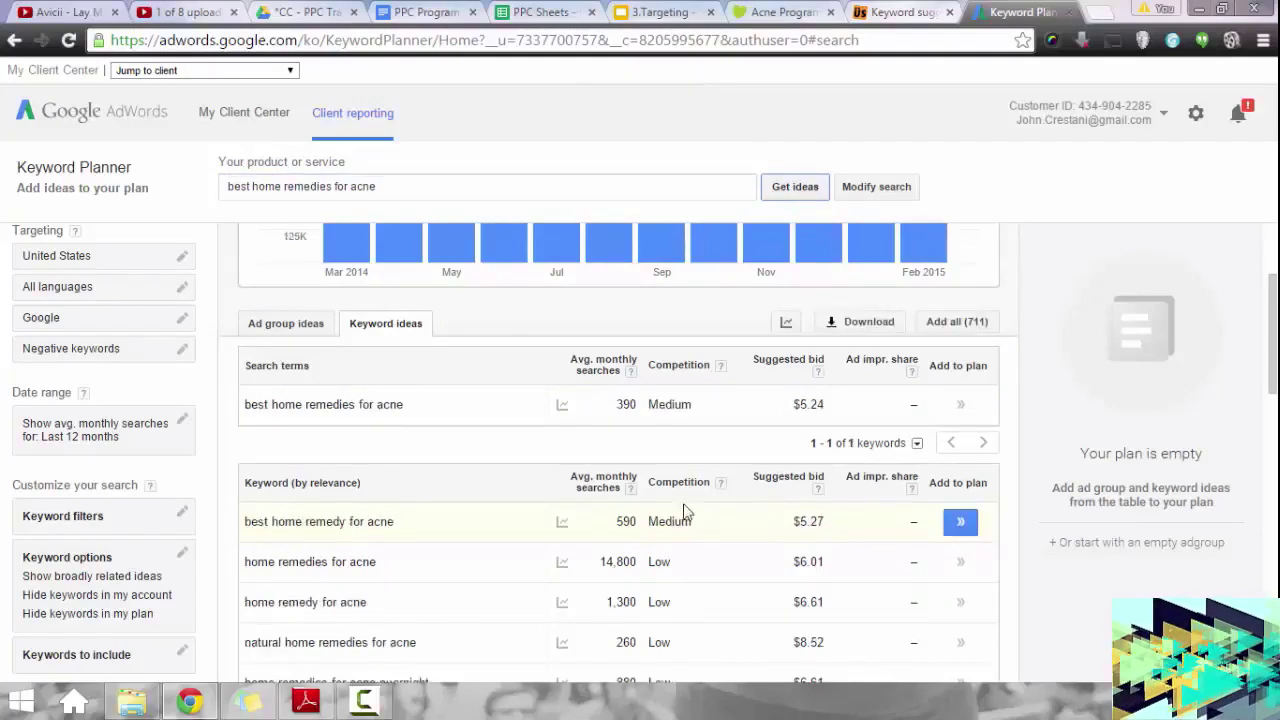
scroll(566, 590, "down", 1)
mouse_move(566, 590)
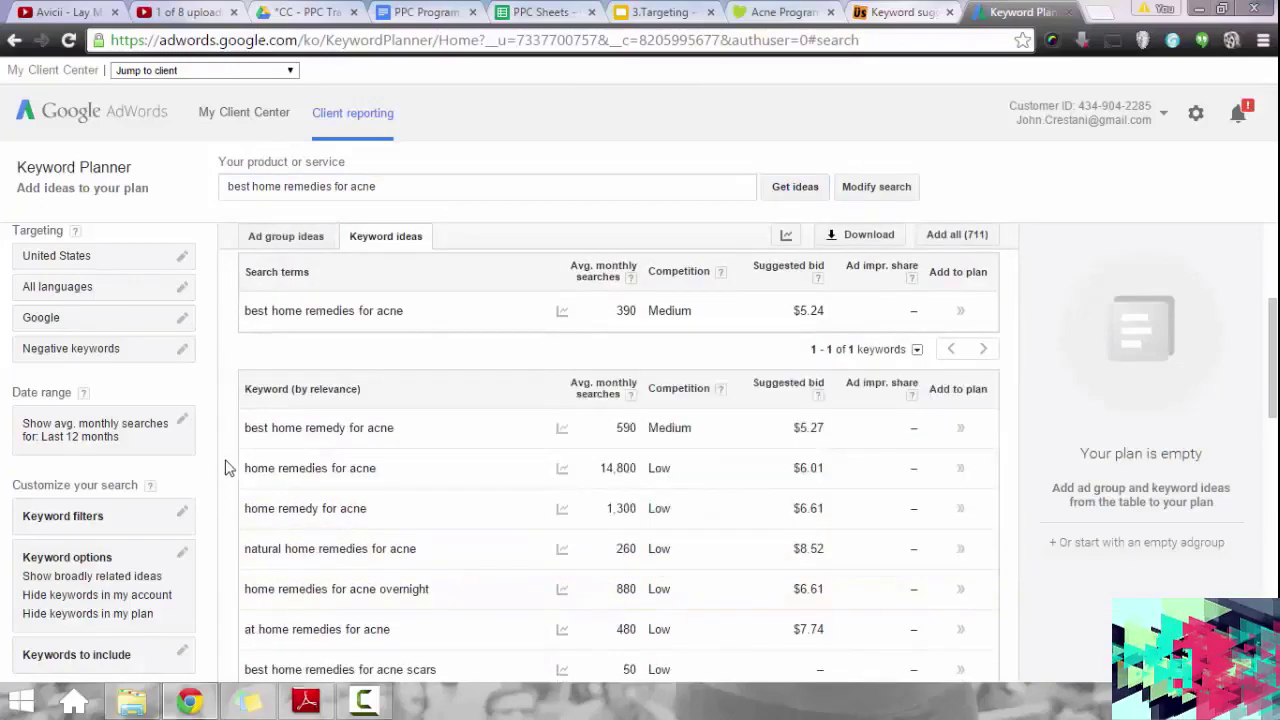
scroll(233, 492, "down", 2)
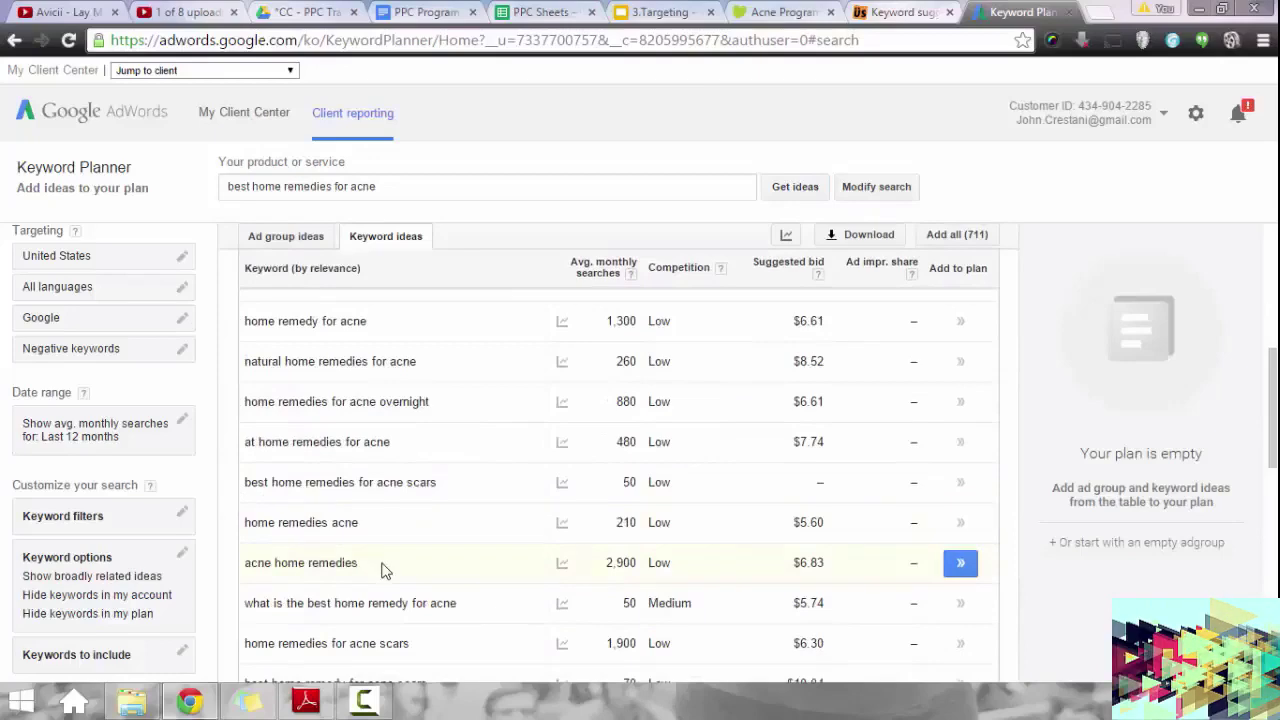
scroll(372, 568, "down", 1)
scroll(371, 568, "down", 4)
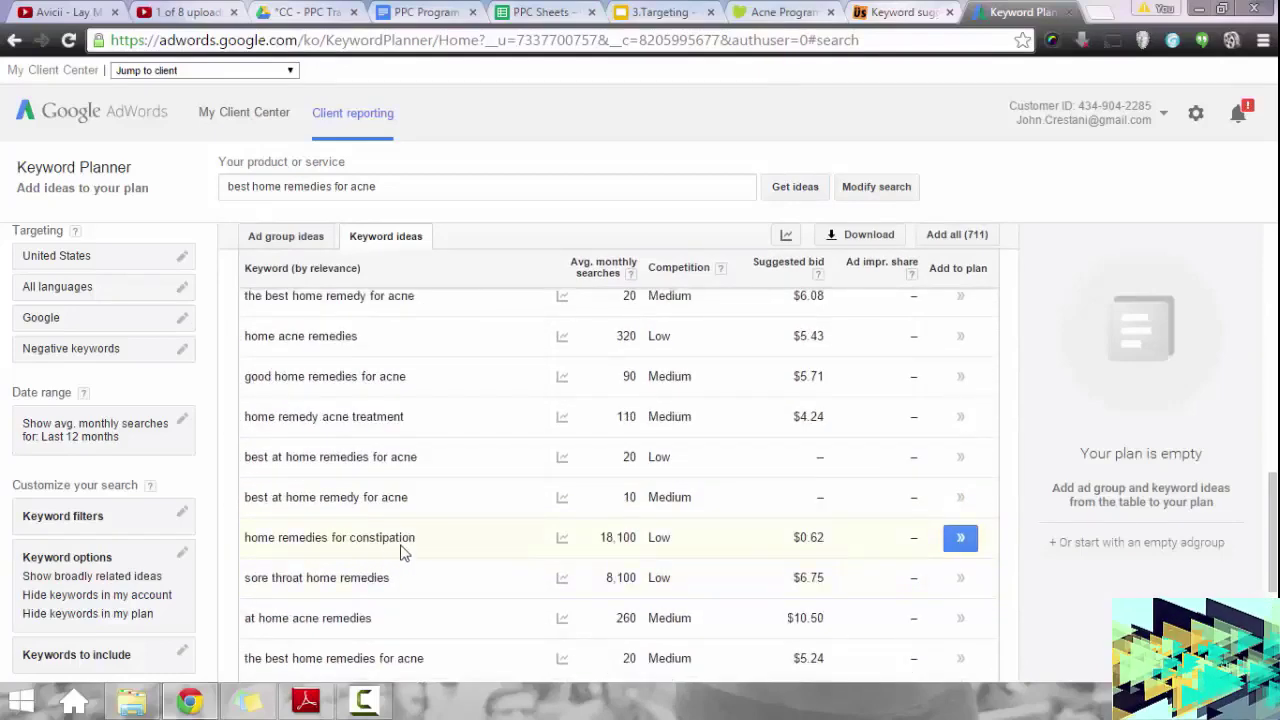
scroll(400, 549, "up", 7)
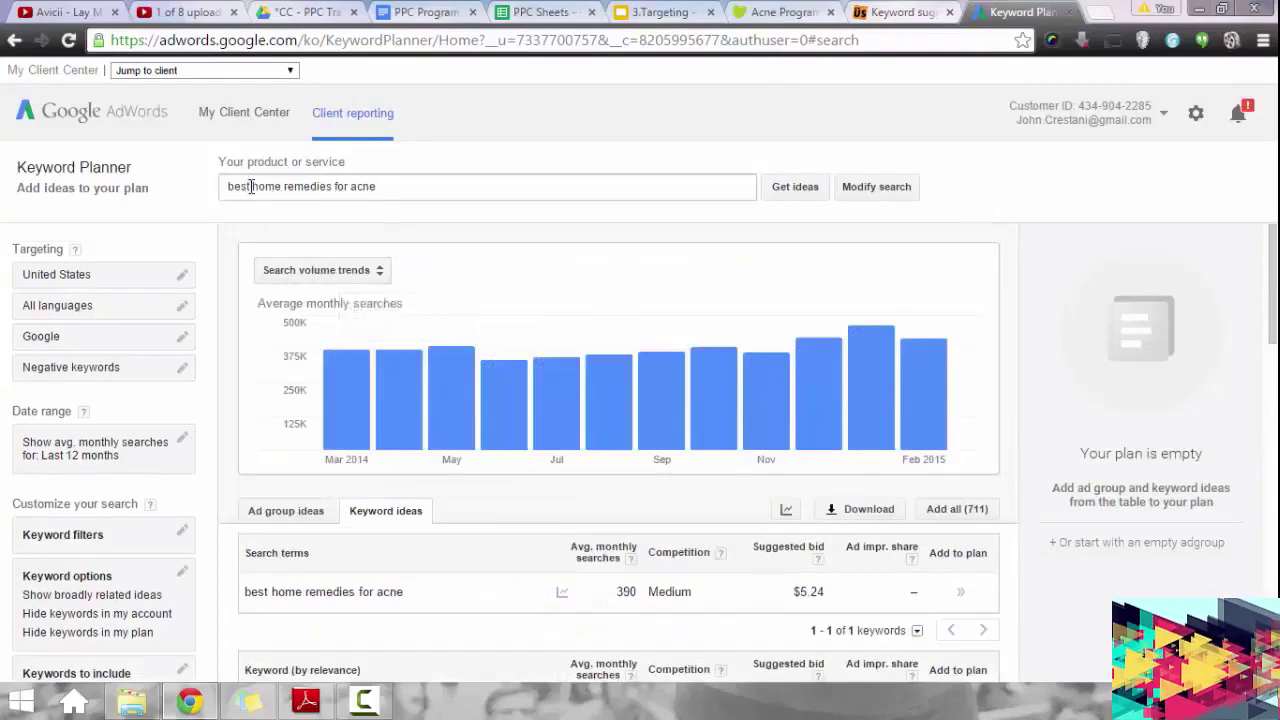
Remove "best" from the search phrase and get the keyword ideas for "home remedies for acne".
left_click_drag(251, 187, 150, 185)
key("BackSpace")
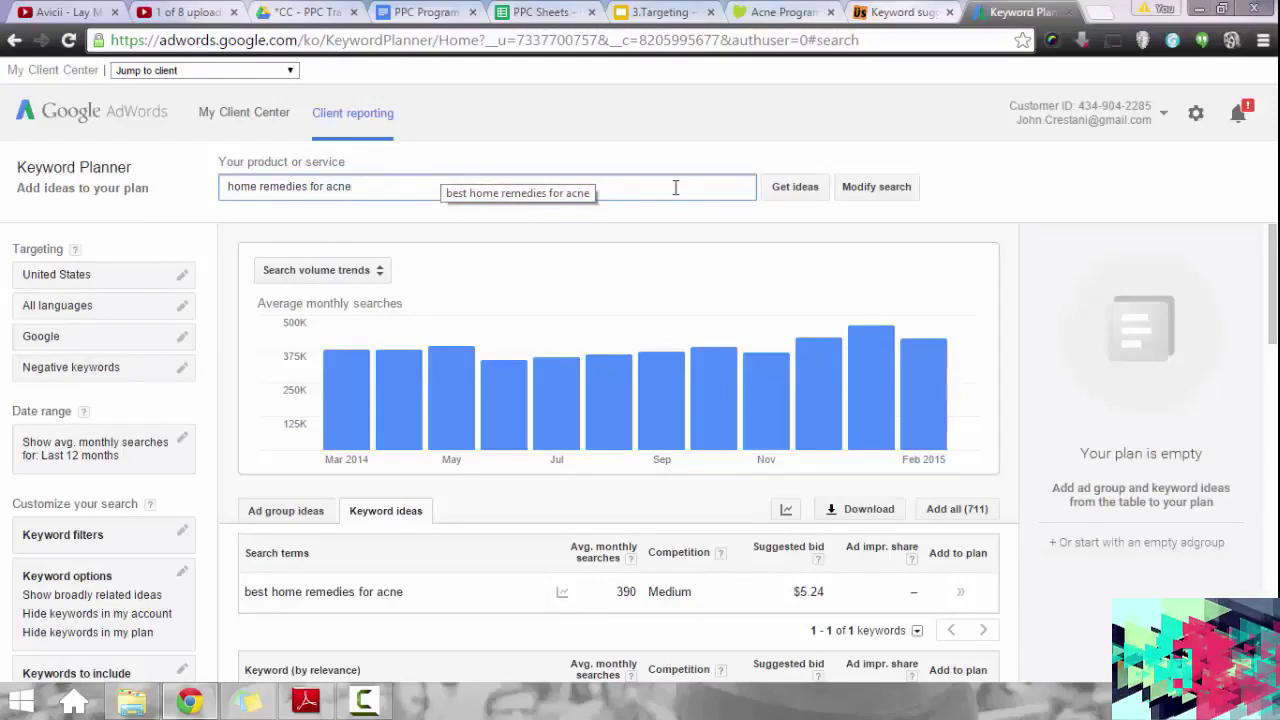
left_click(797, 187)
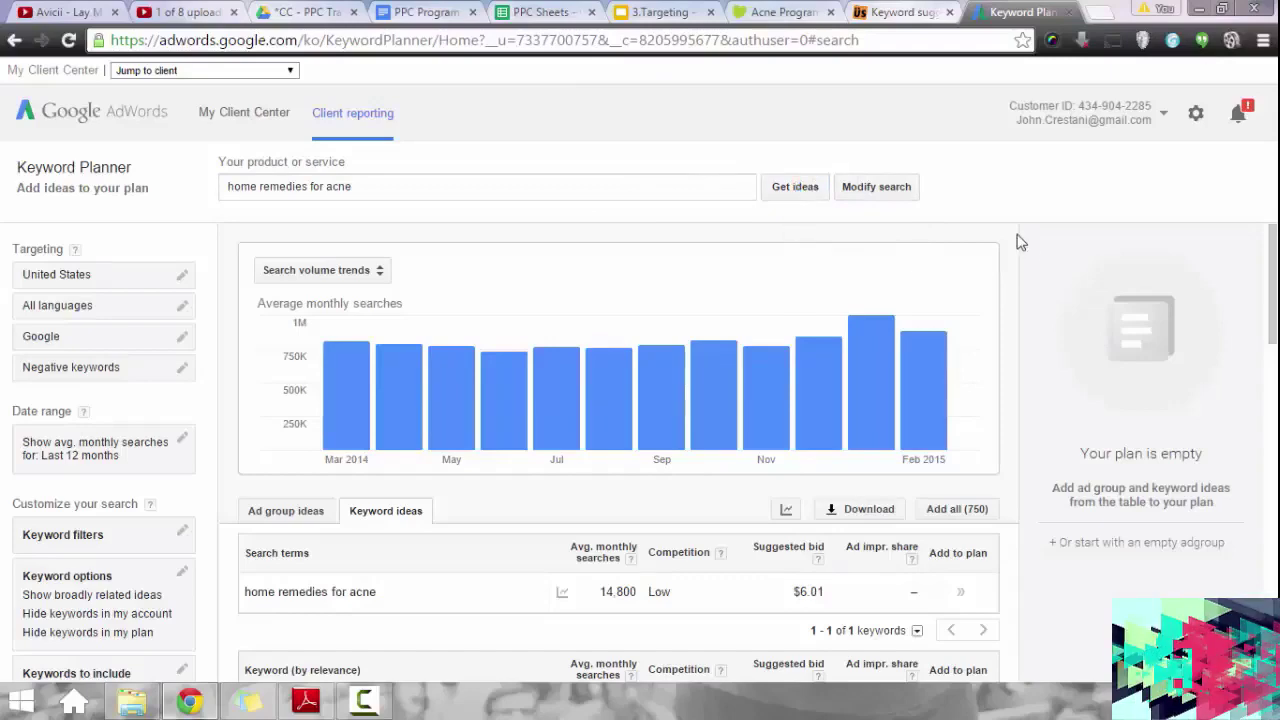
scroll(1005, 240, "down", 3)
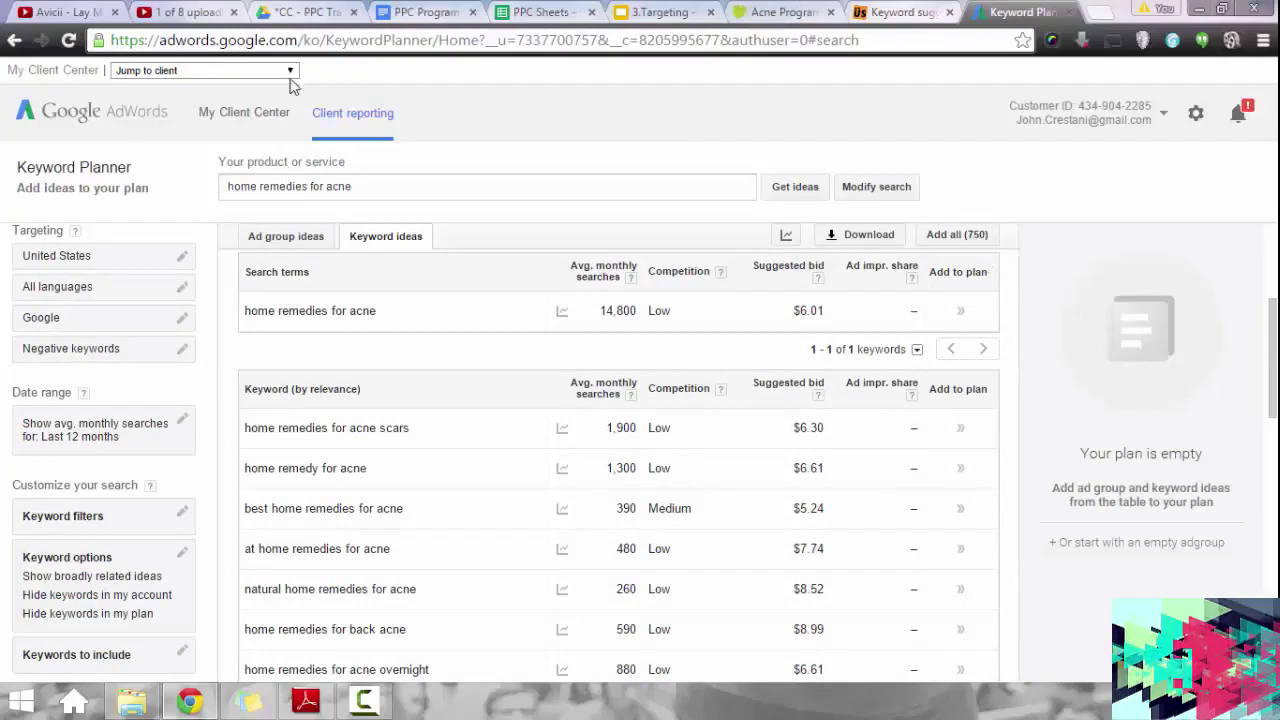
Examine the suggested bid and average monthly searches for "home remedies for acne", along with its related keyword ideas.
double_click(820, 310)
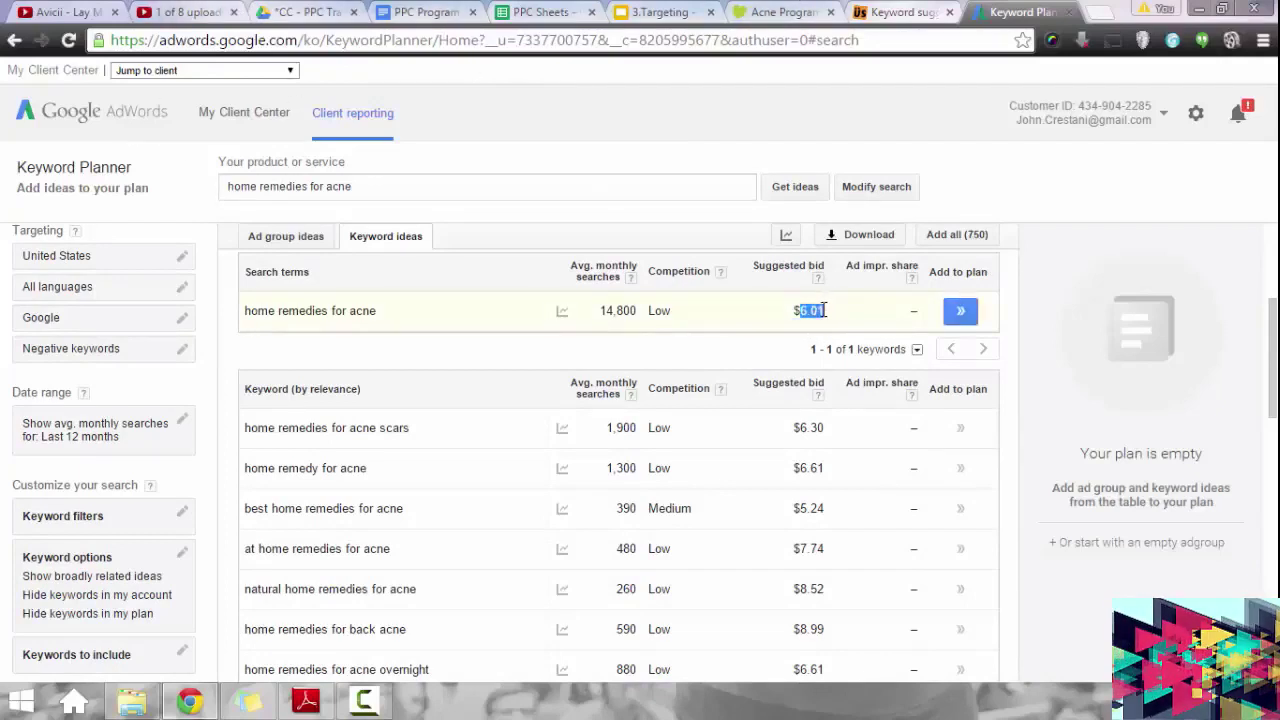
left_click_drag(799, 311, 827, 311)
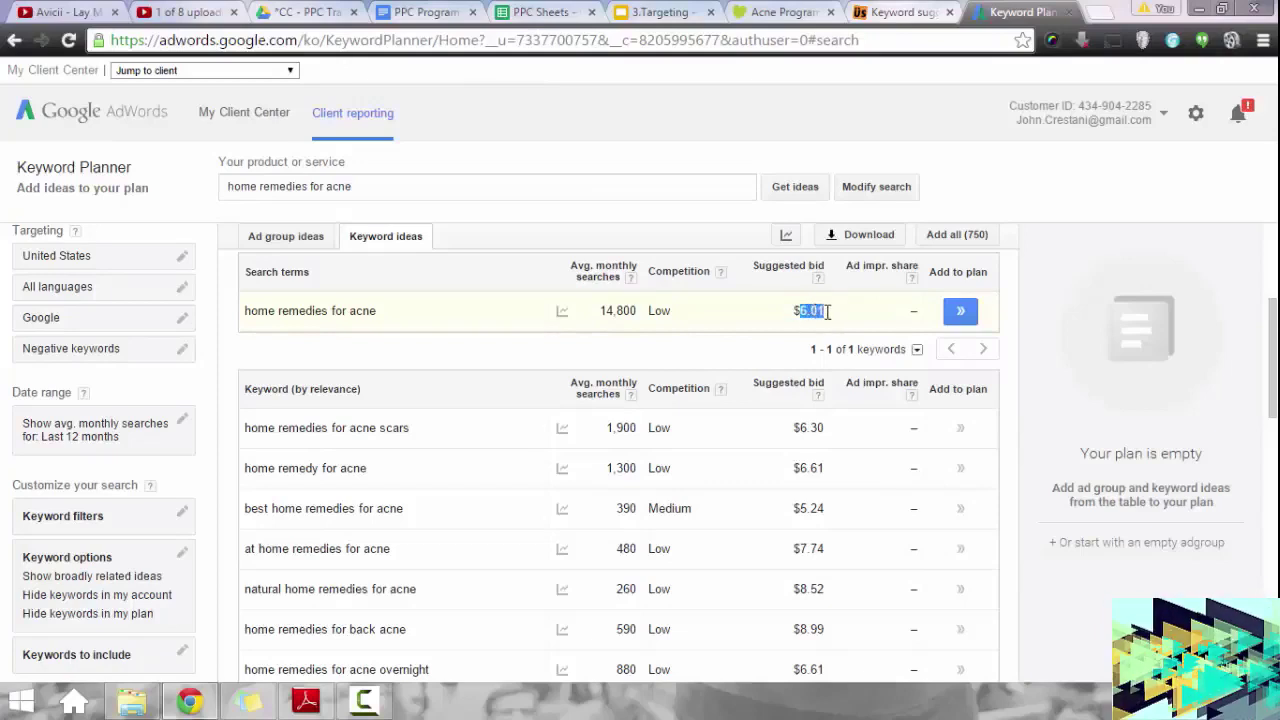
left_click(815, 312)
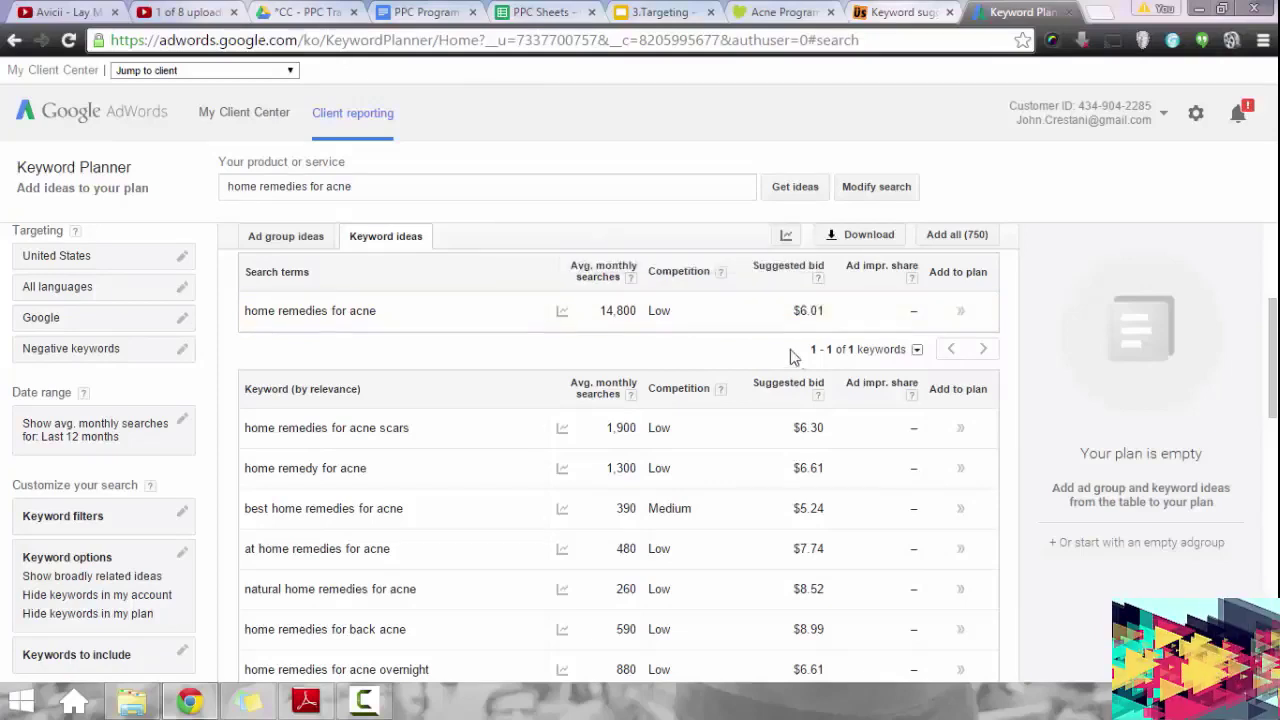
scroll(790, 350, "down", 3)
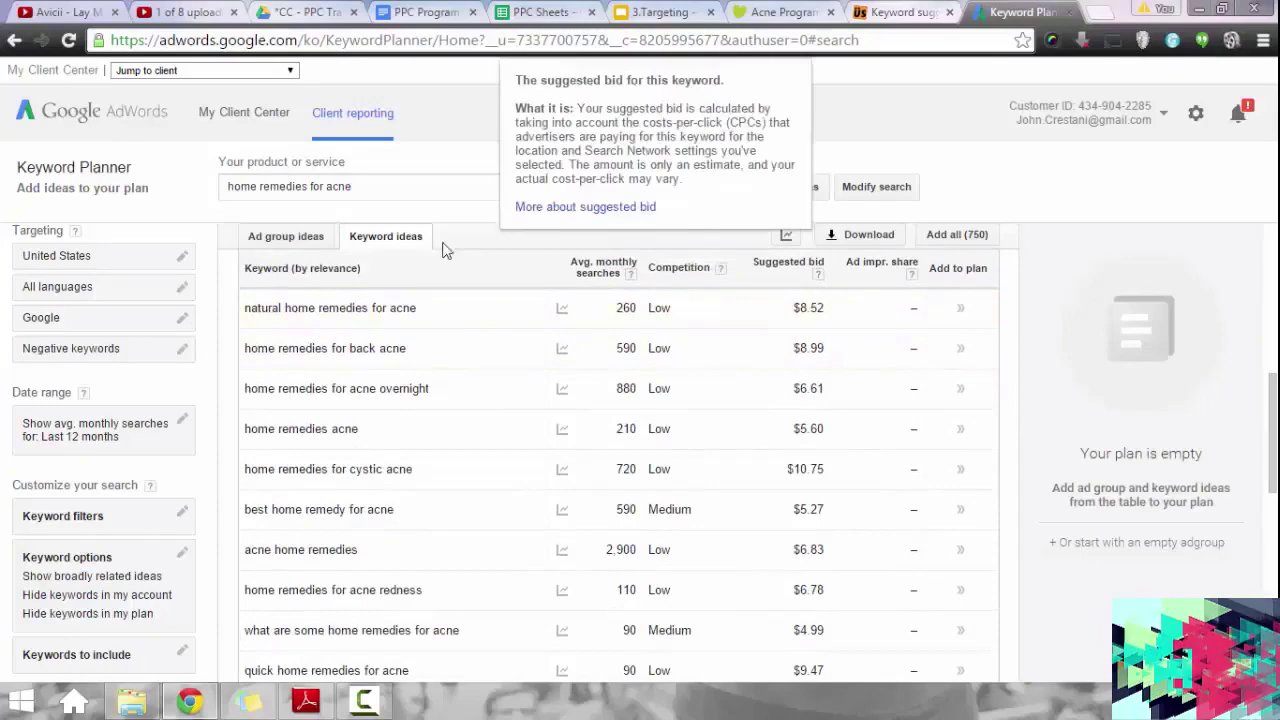
scroll(372, 188, "up", 3)
triple_click(294, 186)
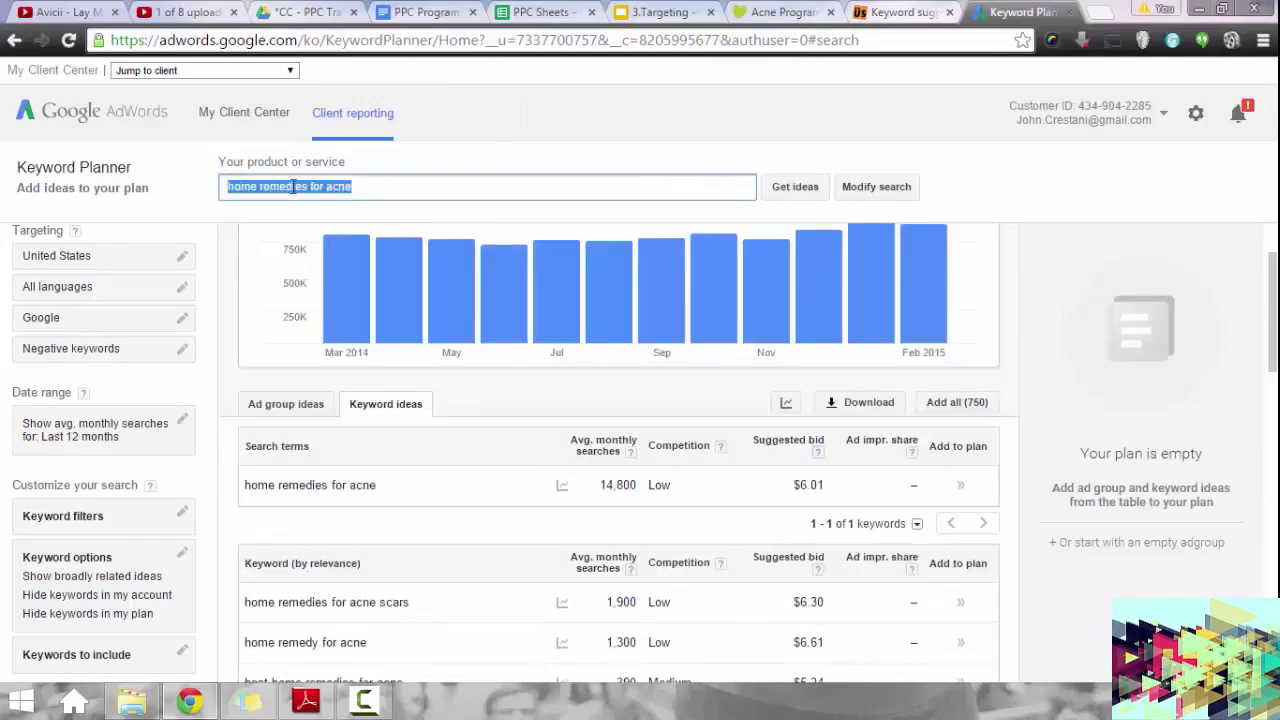
left_click(463, 185)
scroll(520, 260, "up", 2)
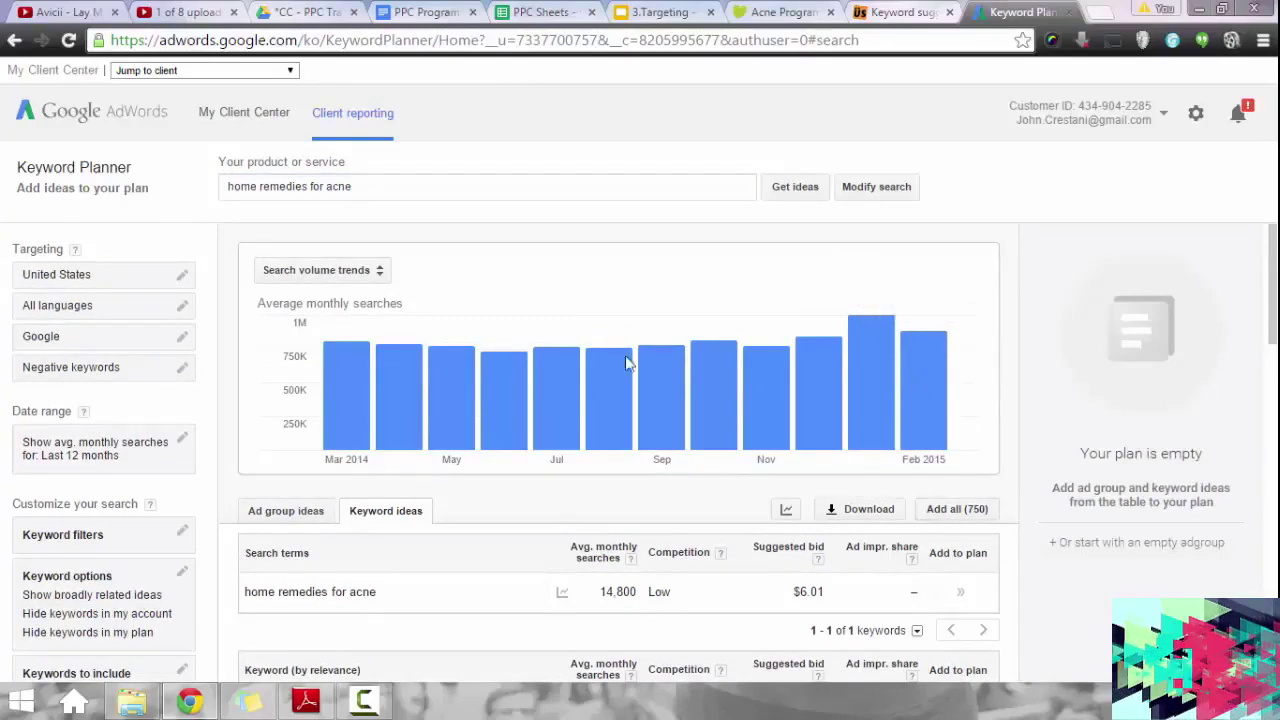
left_click_drag(356, 187, 220, 193)
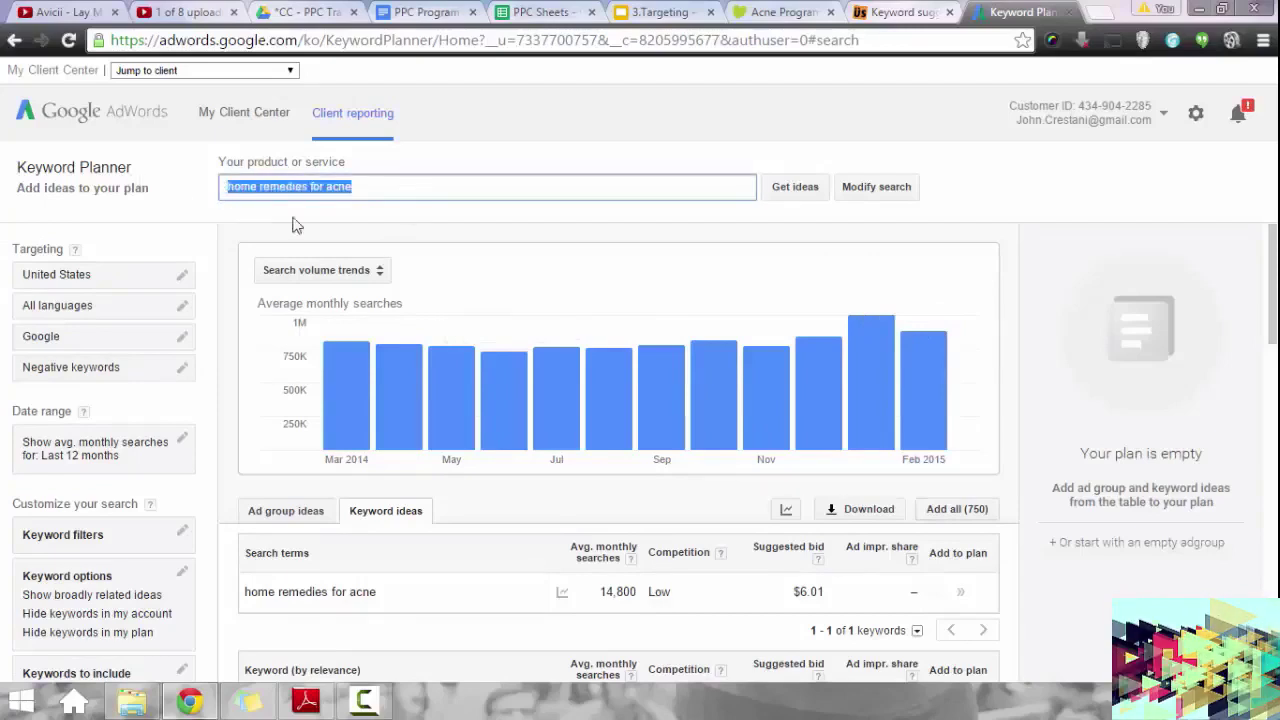
left_click_drag(601, 591, 632, 591)
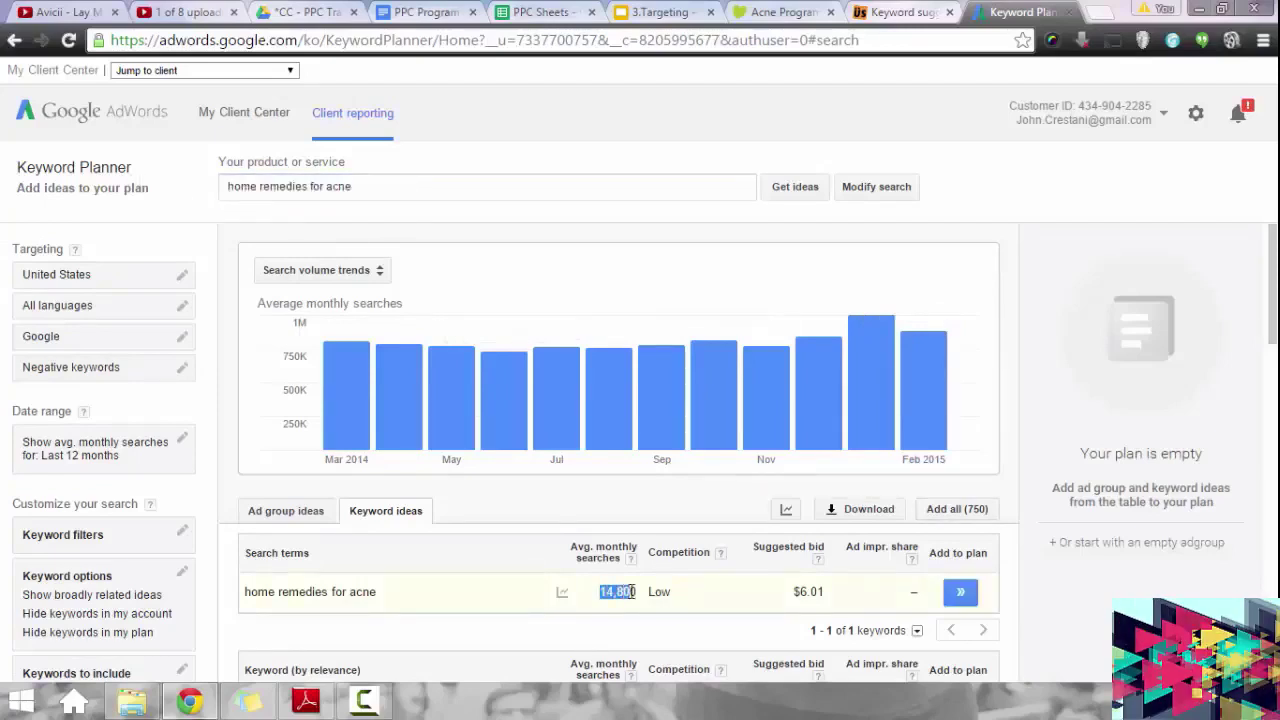
left_click(634, 593)
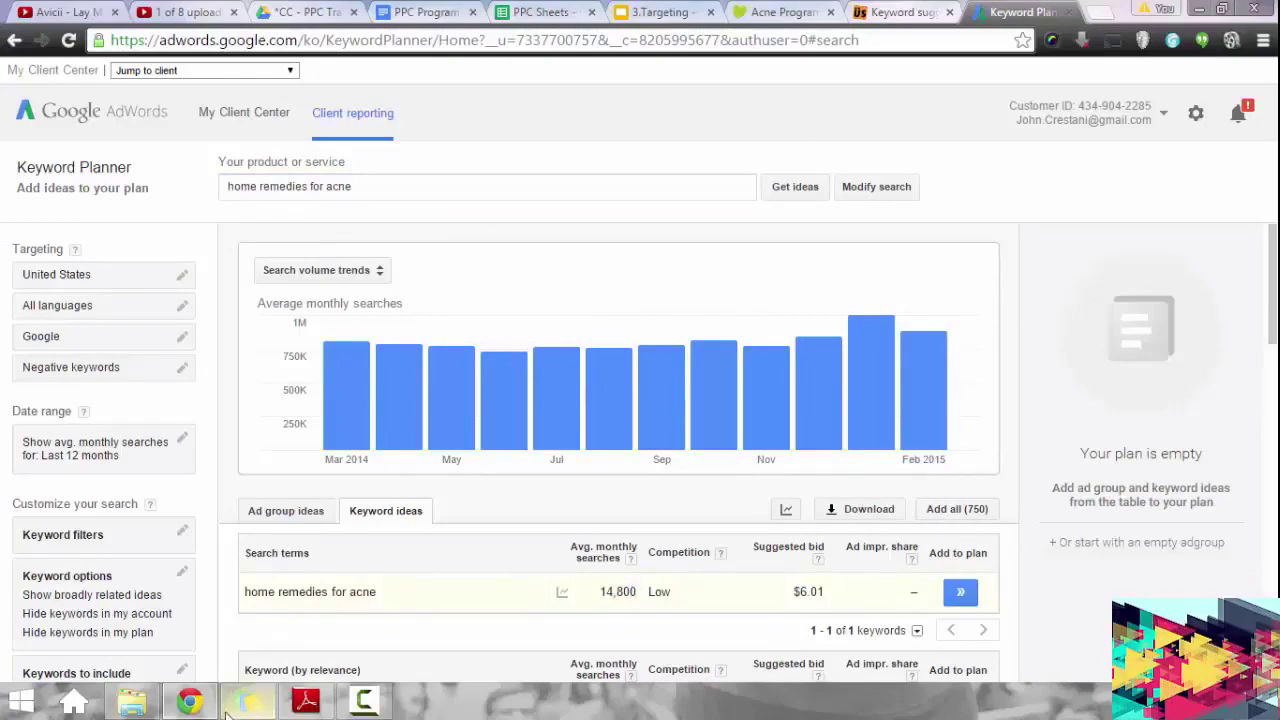
Open Calculator and multiply 40 by 0.01.
left_click(73, 702)
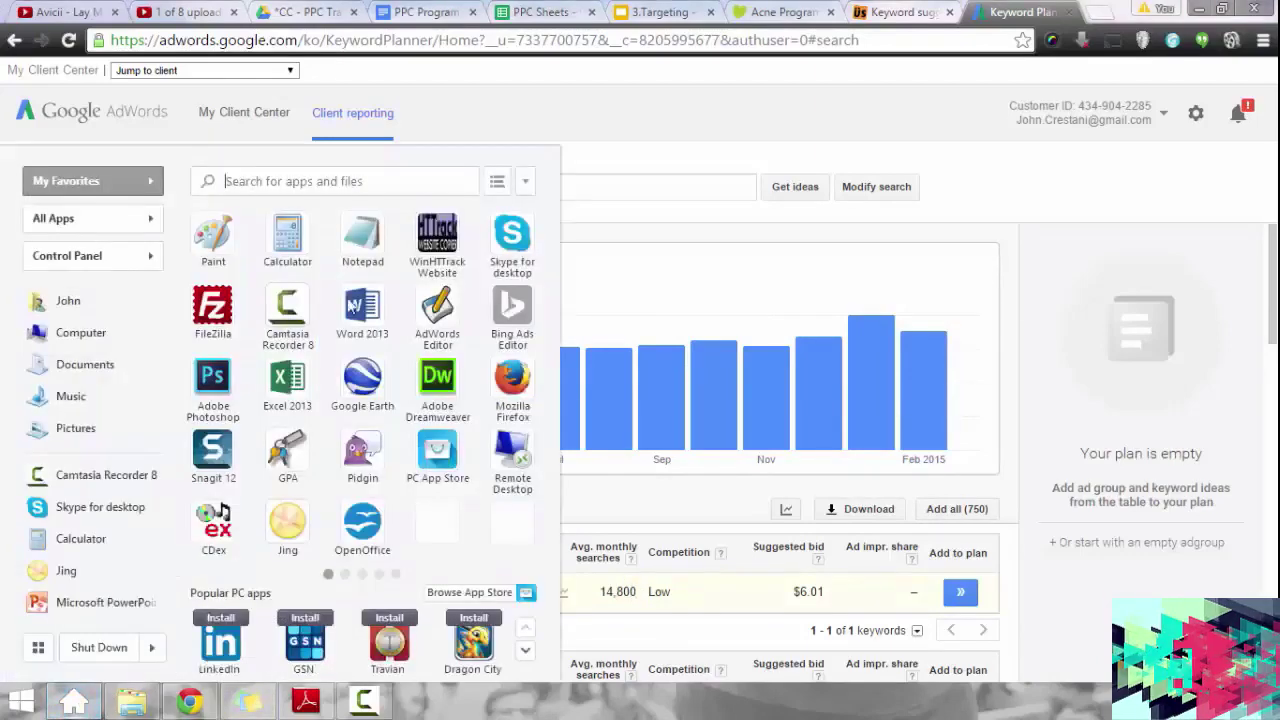
left_click(289, 252)
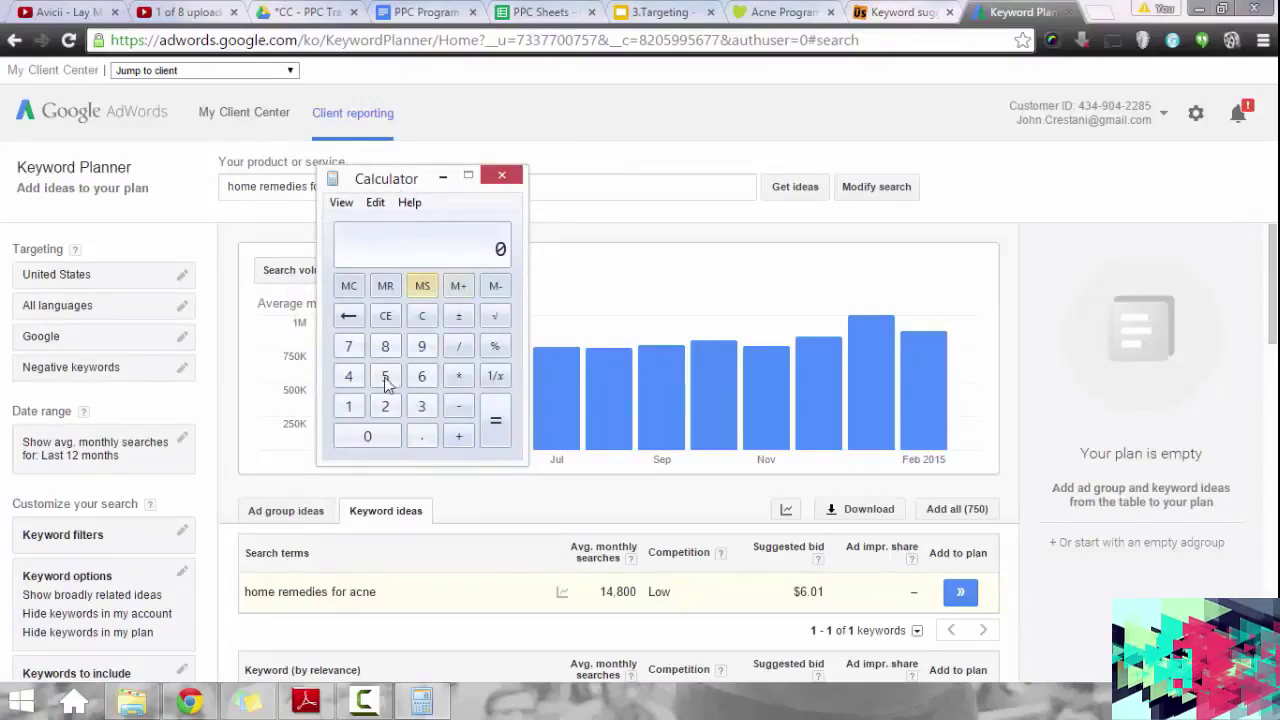
left_click(349, 376)
left_click(353, 437)
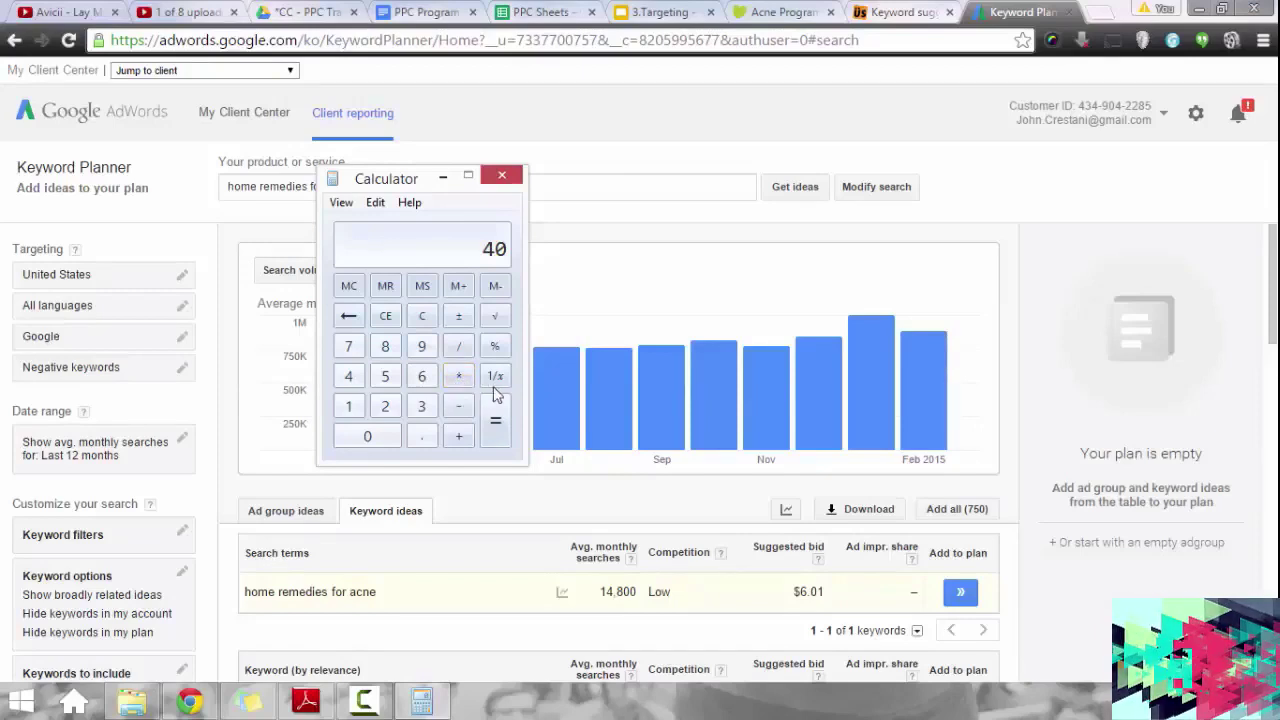
left_click(458, 376)
left_click(421, 436)
left_click(388, 444)
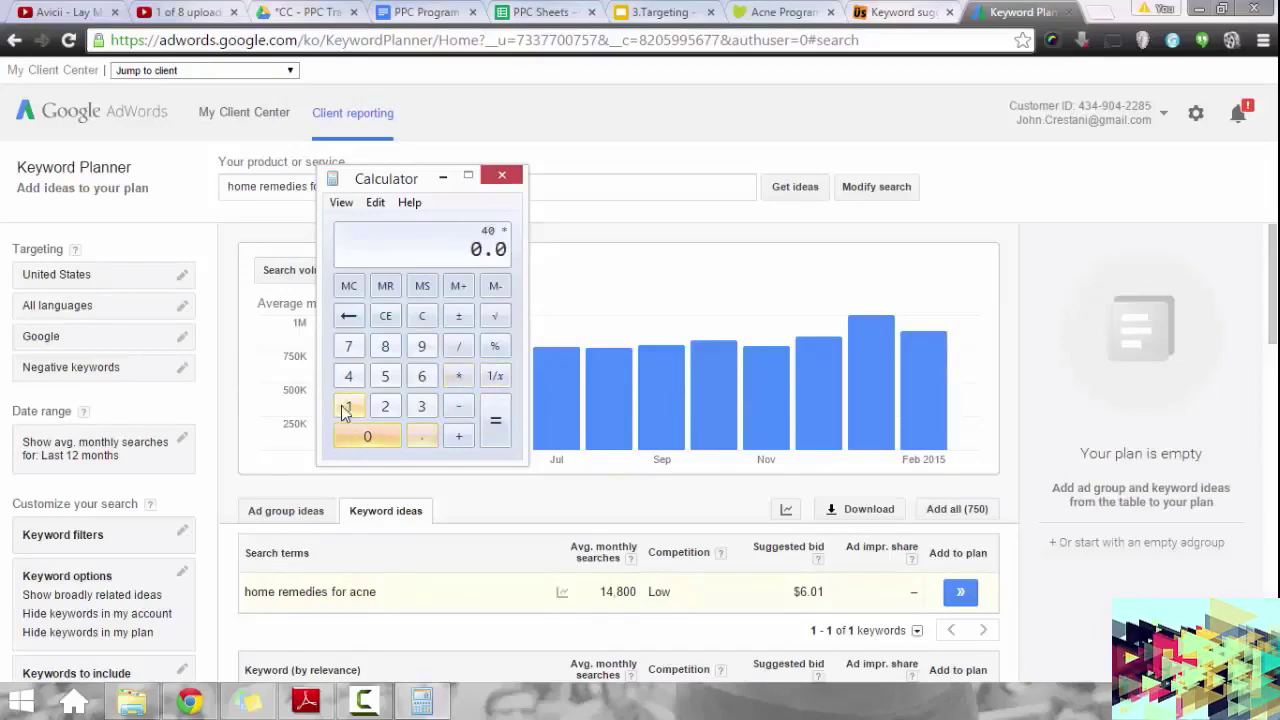
left_click(348, 406)
left_click(495, 420)
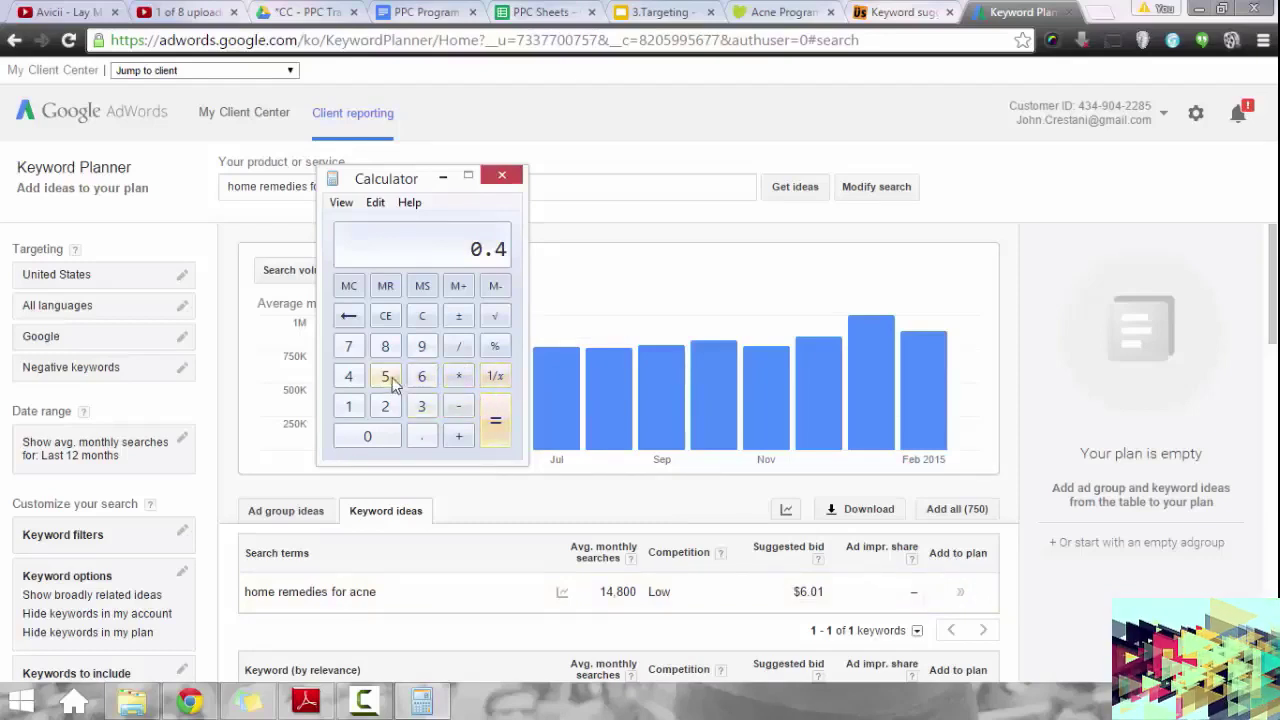
Multiply 40 by 10 in the Calculator.
left_click(348, 376)
left_click(388, 436)
left_click(457, 380)
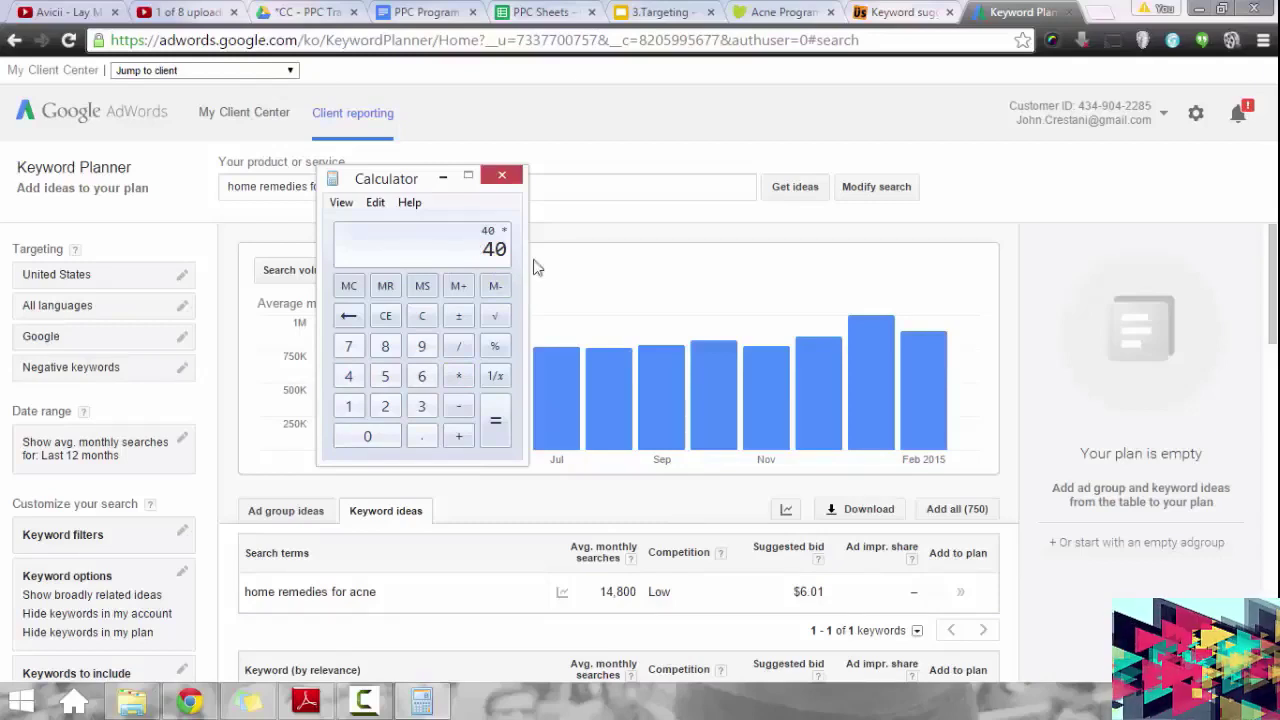
left_click(348, 406)
left_click(367, 436)
left_click(504, 430)
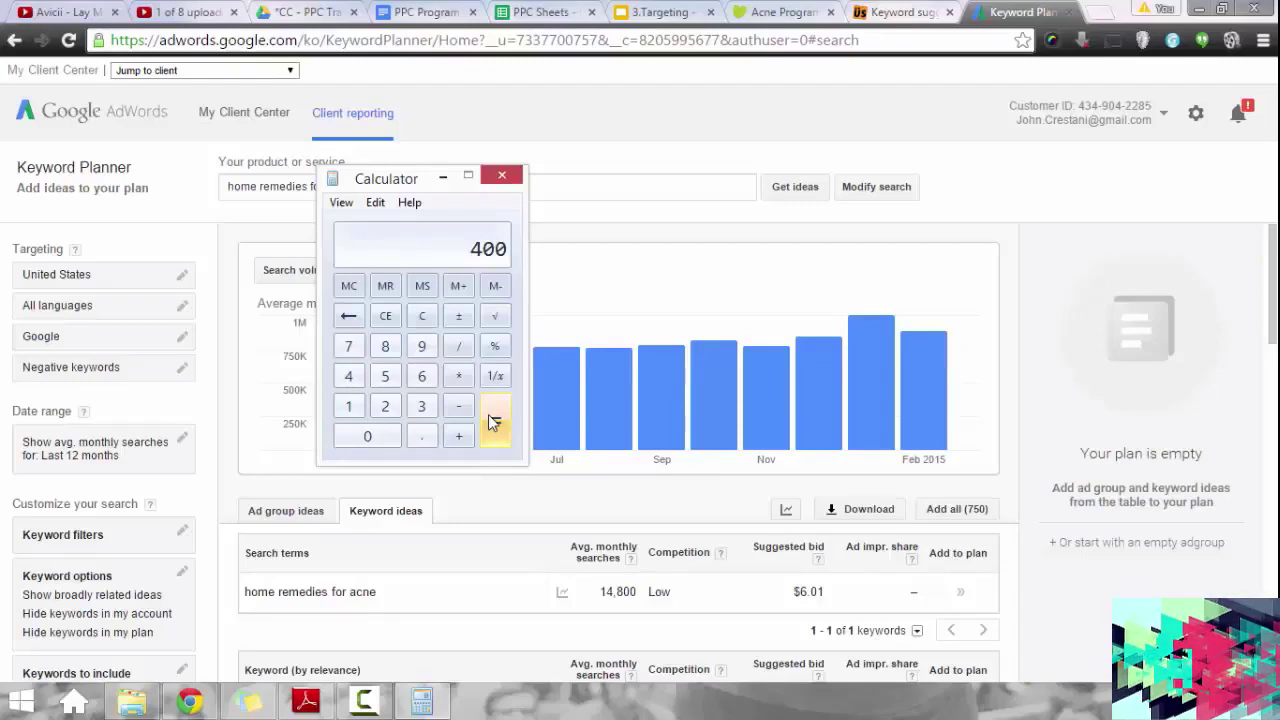
Enter 1000 in the Calculator, replace it with 0.2, close the Calculator and return to Keyword Planner's search phrase.
left_click(348, 406)
left_click(367, 437)
left_click(367, 437)
left_click(360, 436)
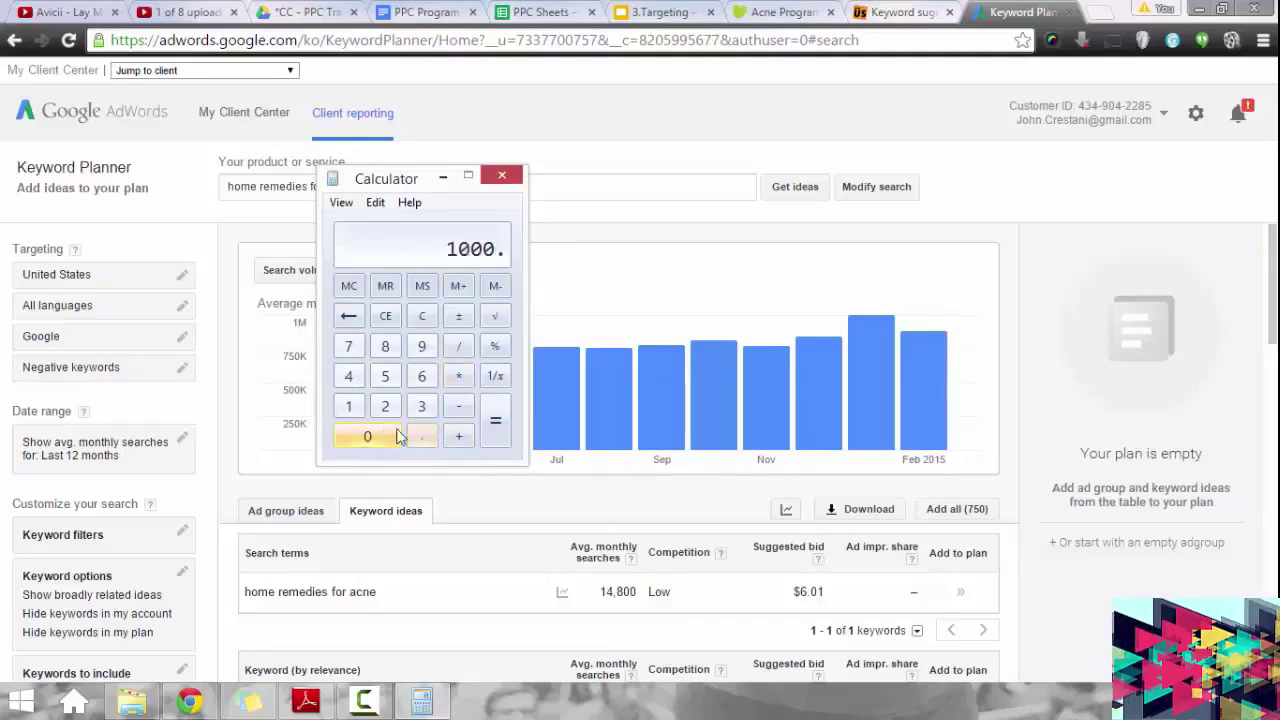
left_click(422, 316)
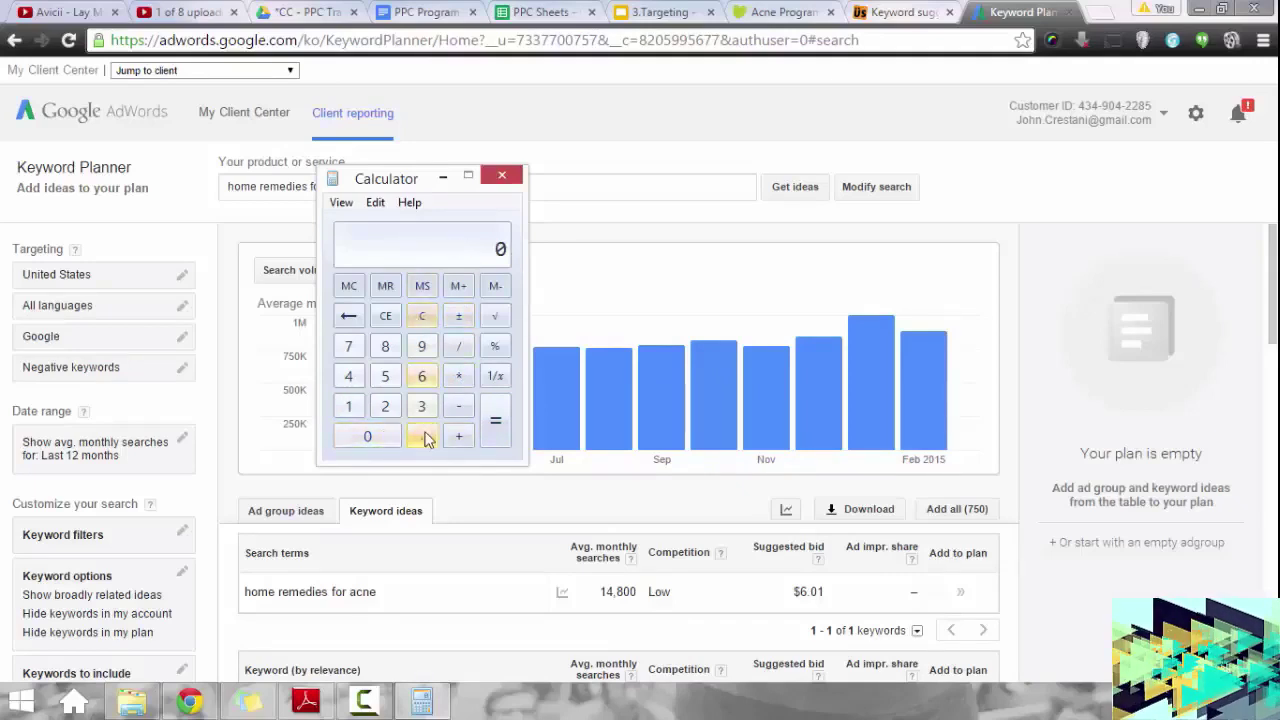
left_click(422, 436)
left_click(392, 408)
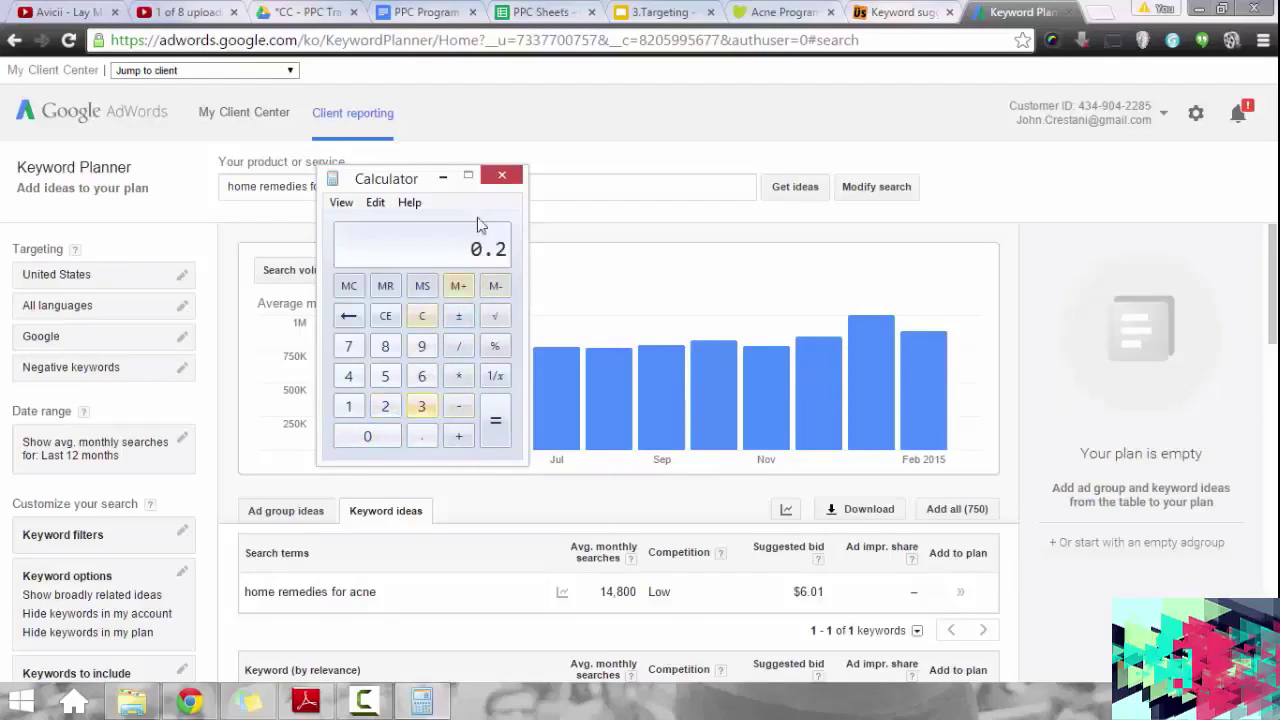
left_click(501, 176)
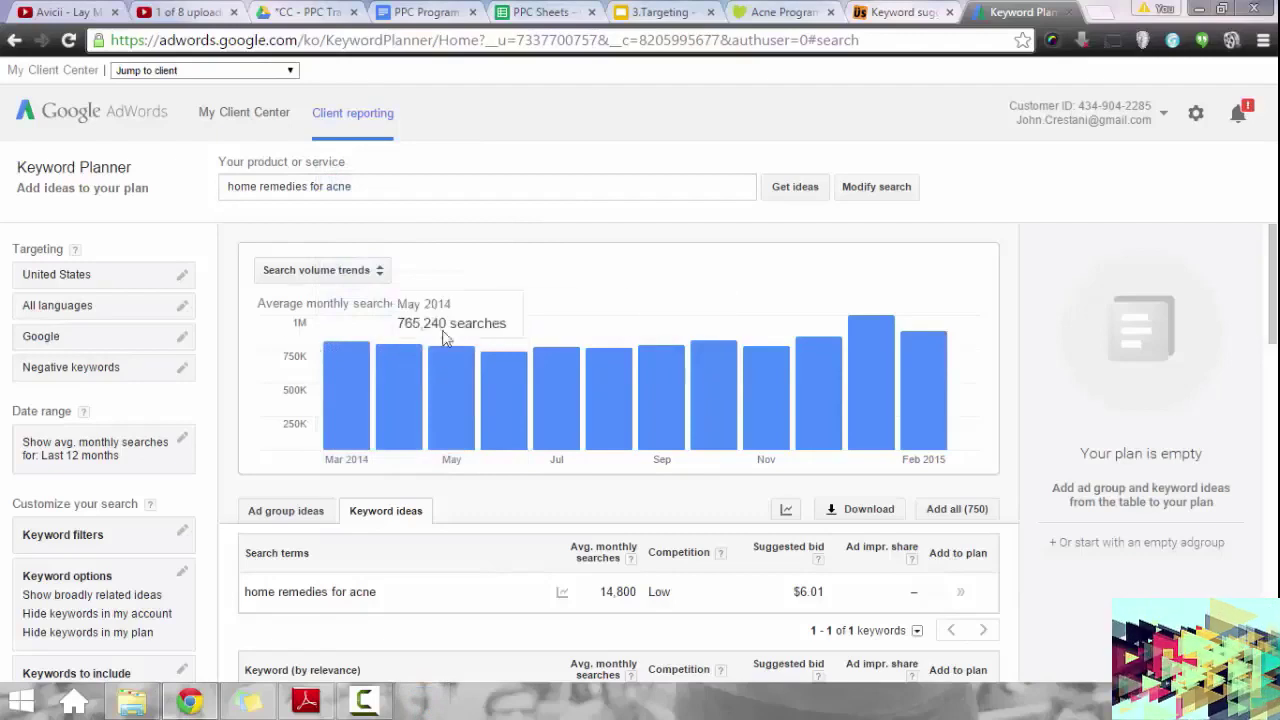
left_click(466, 186)
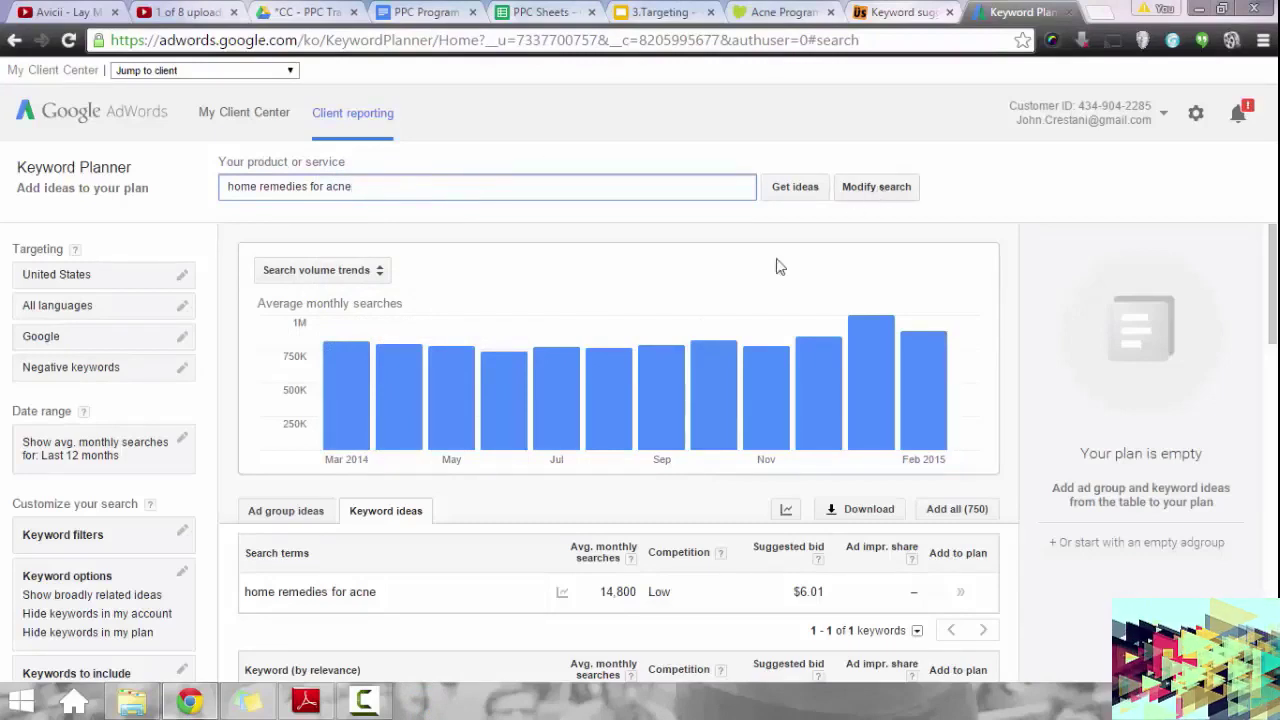
Examine the average monthly searches for "home remedies for acne" and the related keyword idea "home remedies for acne scars".
scroll(426, 546, "down", 2)
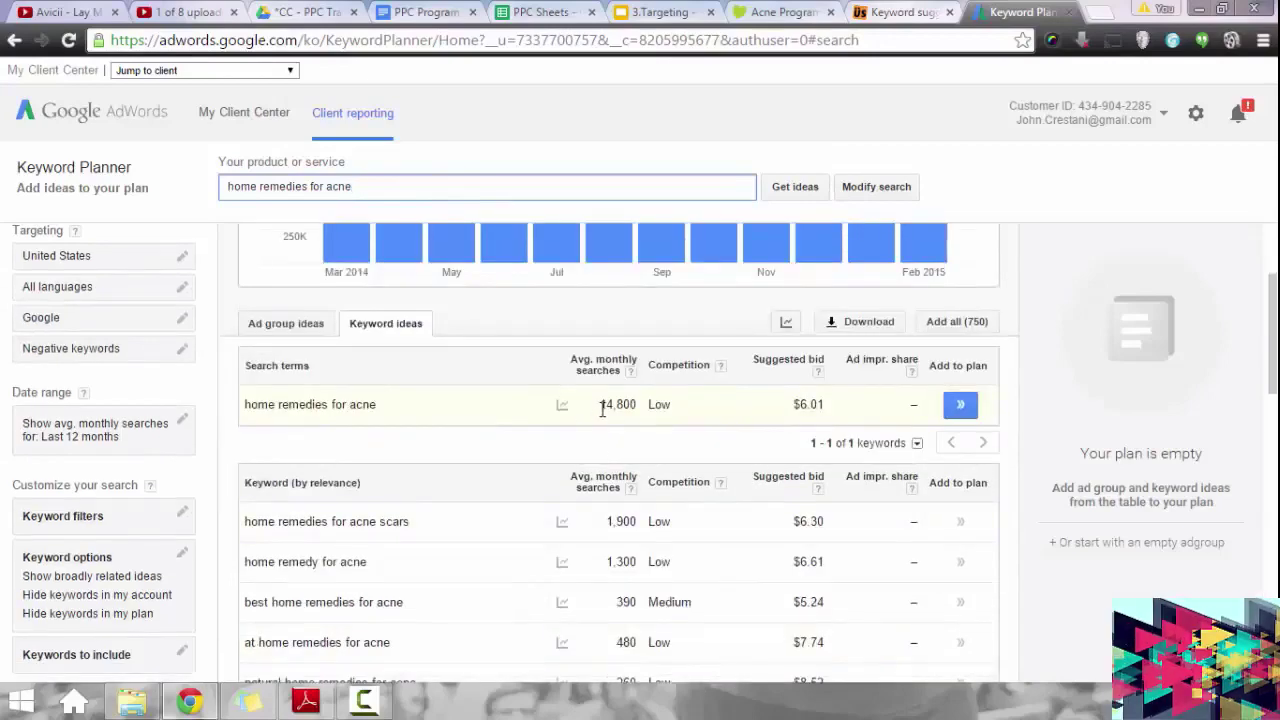
left_click_drag(603, 410, 630, 410)
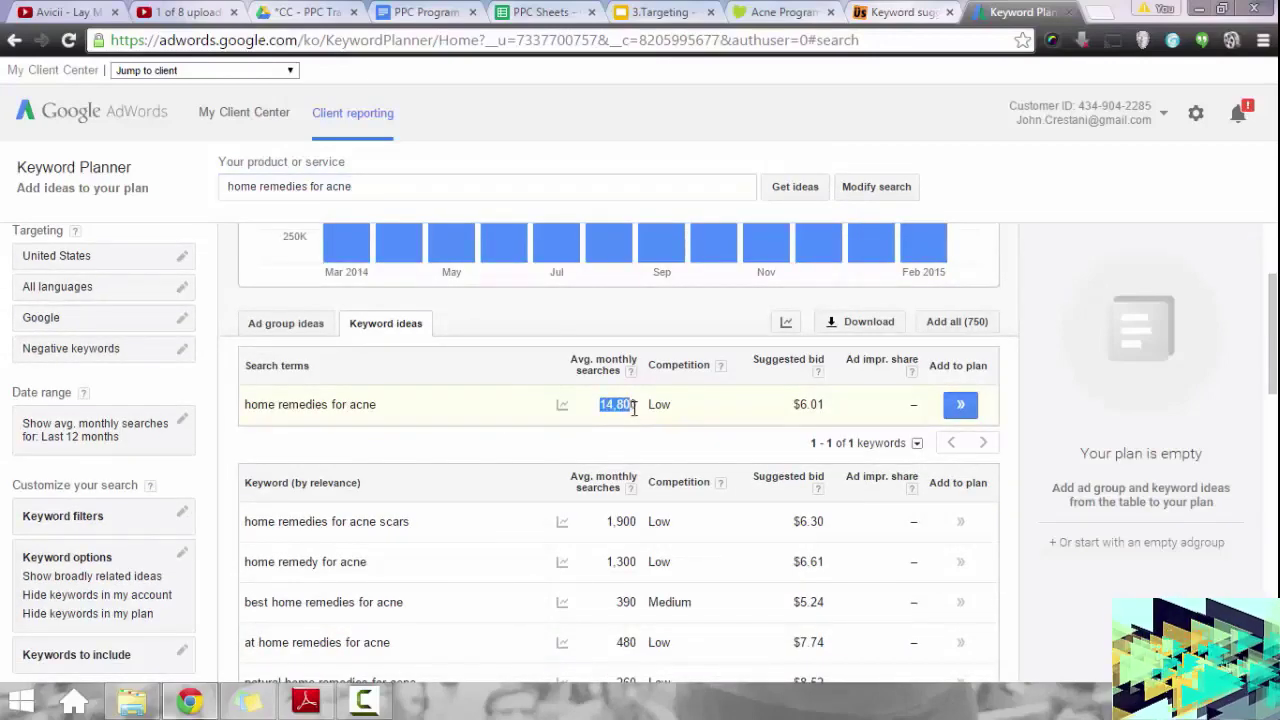
left_click(633, 408)
scroll(386, 369, "down", 1)
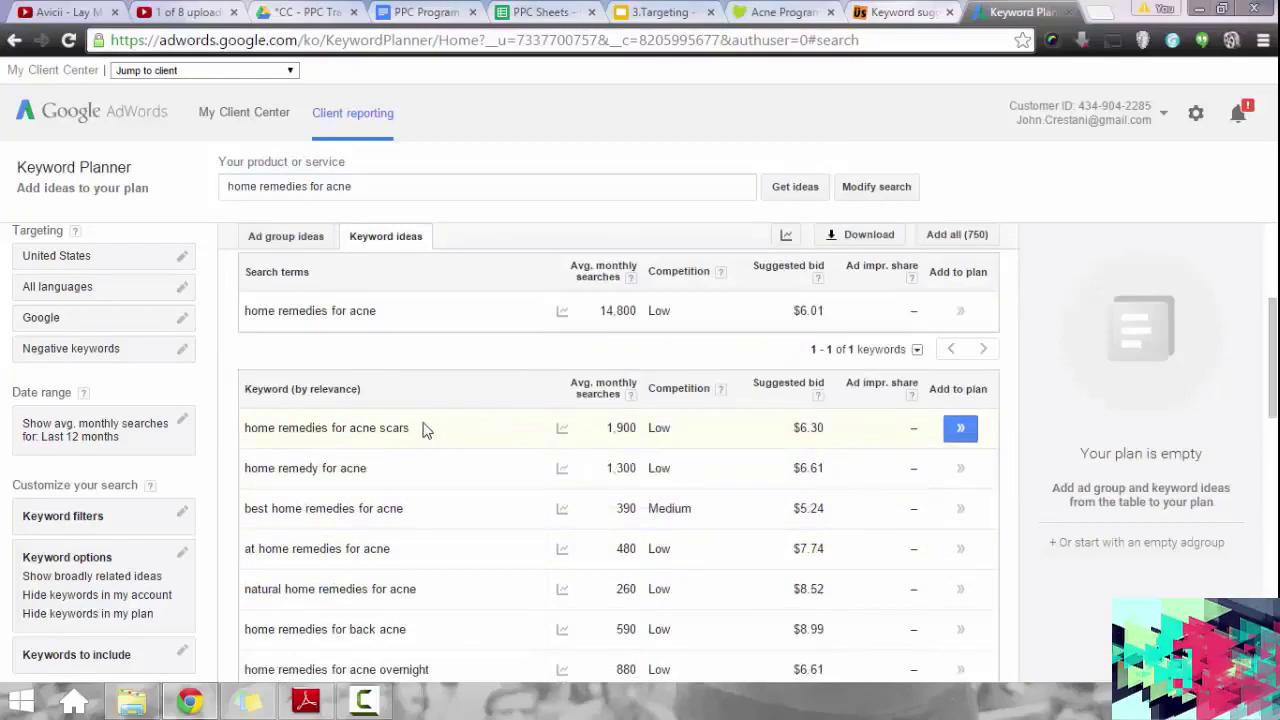
left_click_drag(422, 428, 392, 426)
left_click(383, 425)
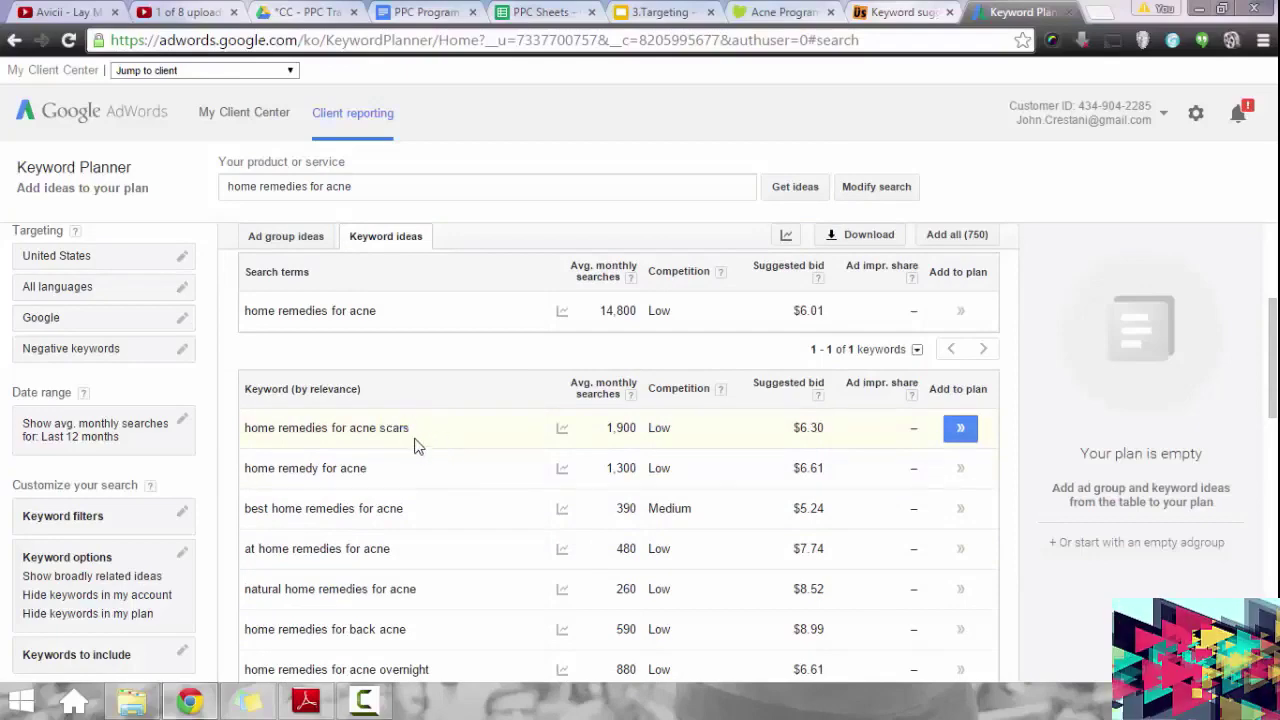
Switch to the PPC Sheets spreadsheet, add a new sheet after Generic and rename it TLV Negs.
key("ctrl+5")
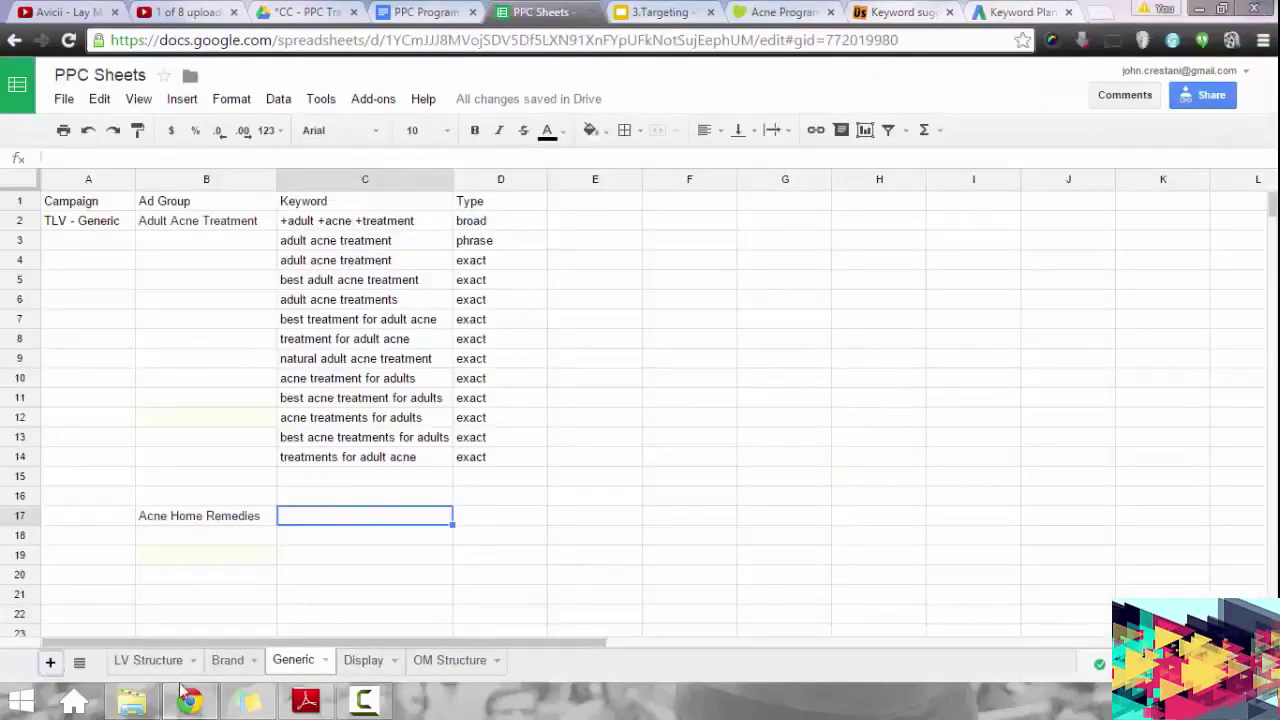
left_click(368, 662)
left_click(392, 662)
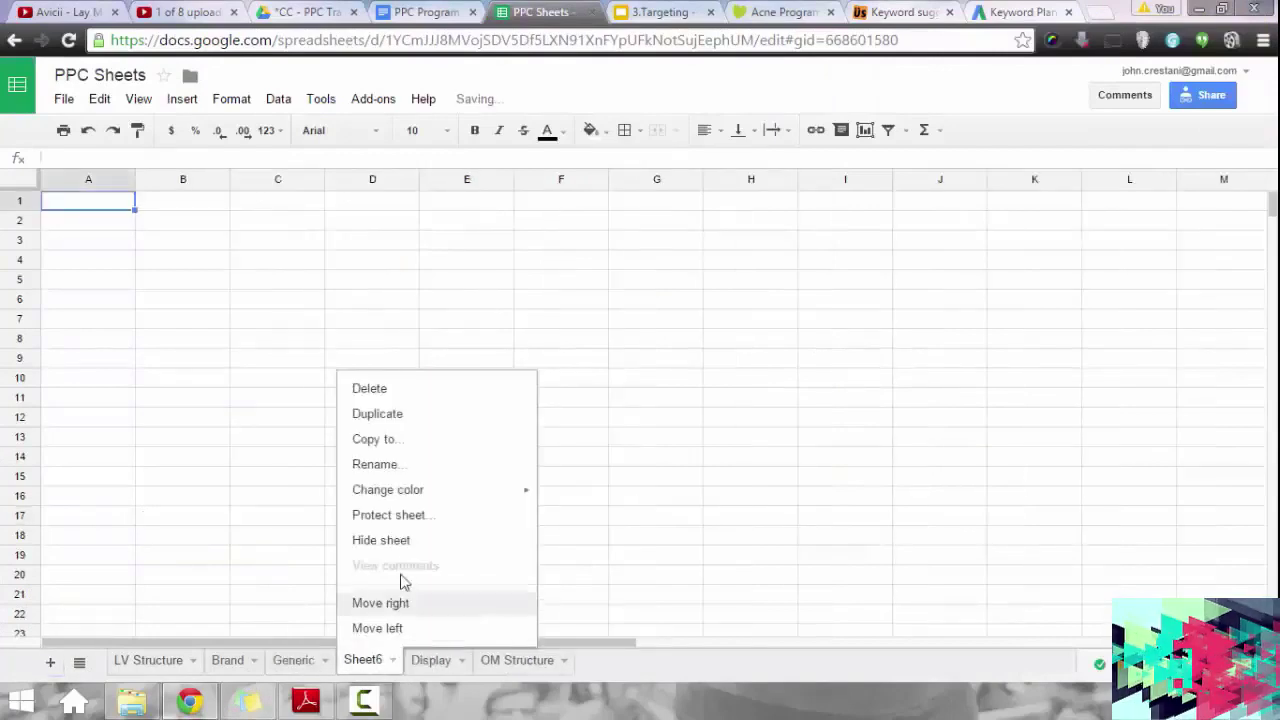
left_click(410, 466)
type("TL")
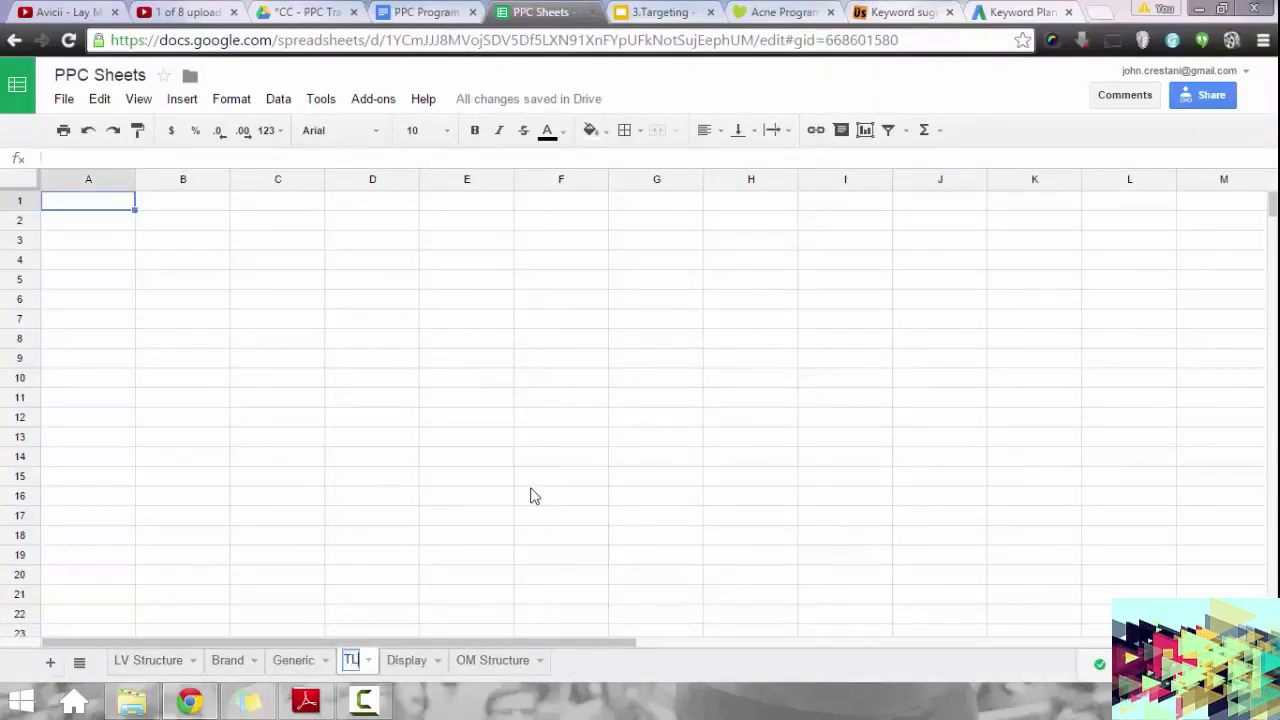
type("V Negs")
key("Return")
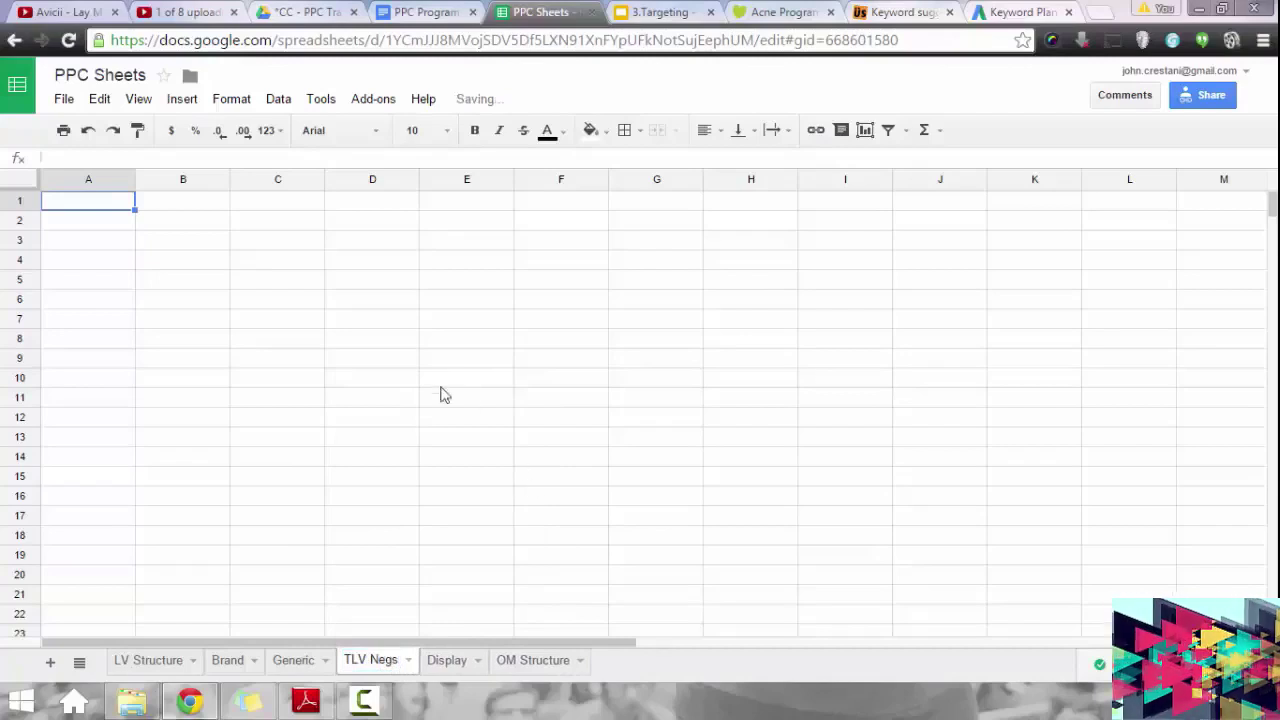
Enter the heading "Home remedies" in A1 and the negative keyword "scars" in A3.
type("sc")
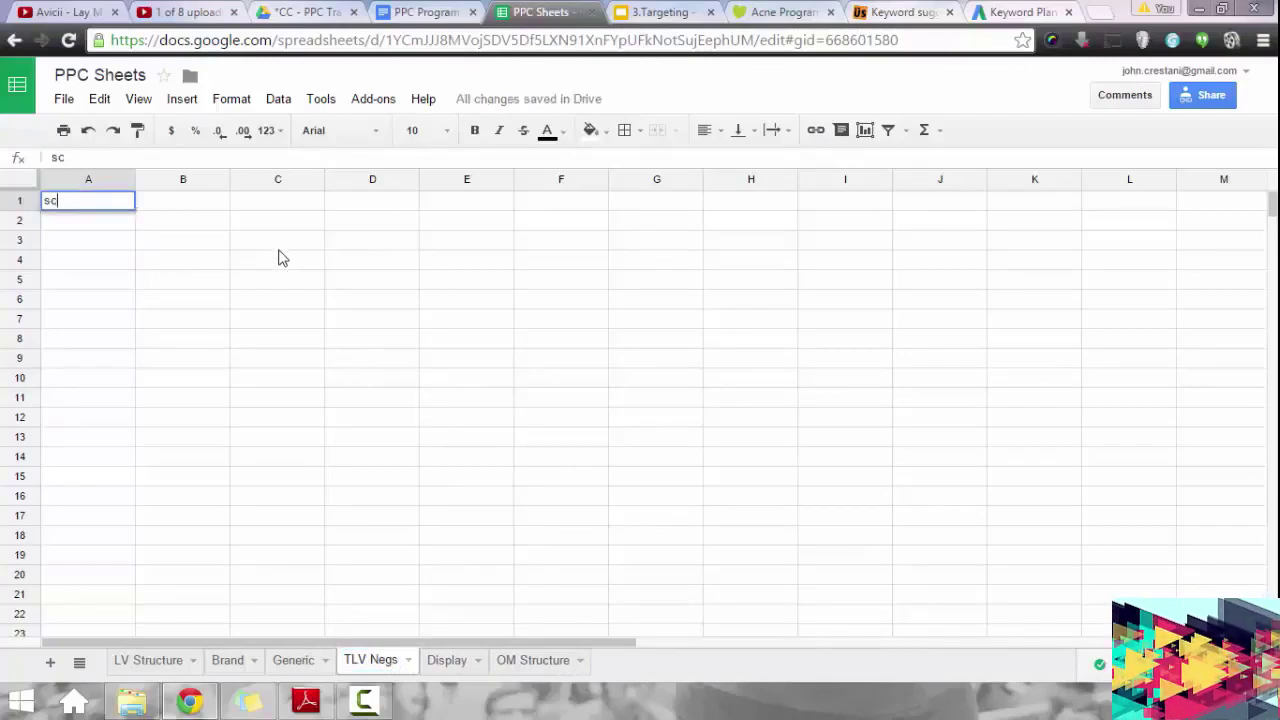
type("arHome r")
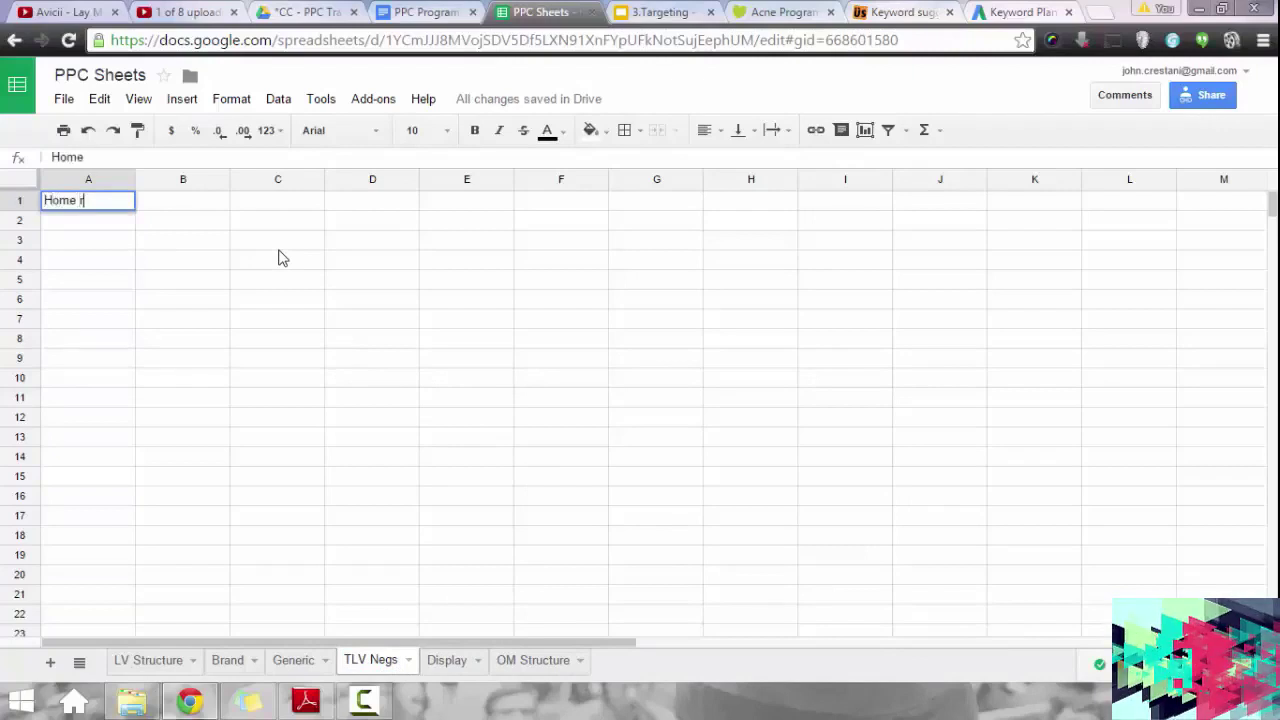
type("emedies")
key("Return")
key("Down")
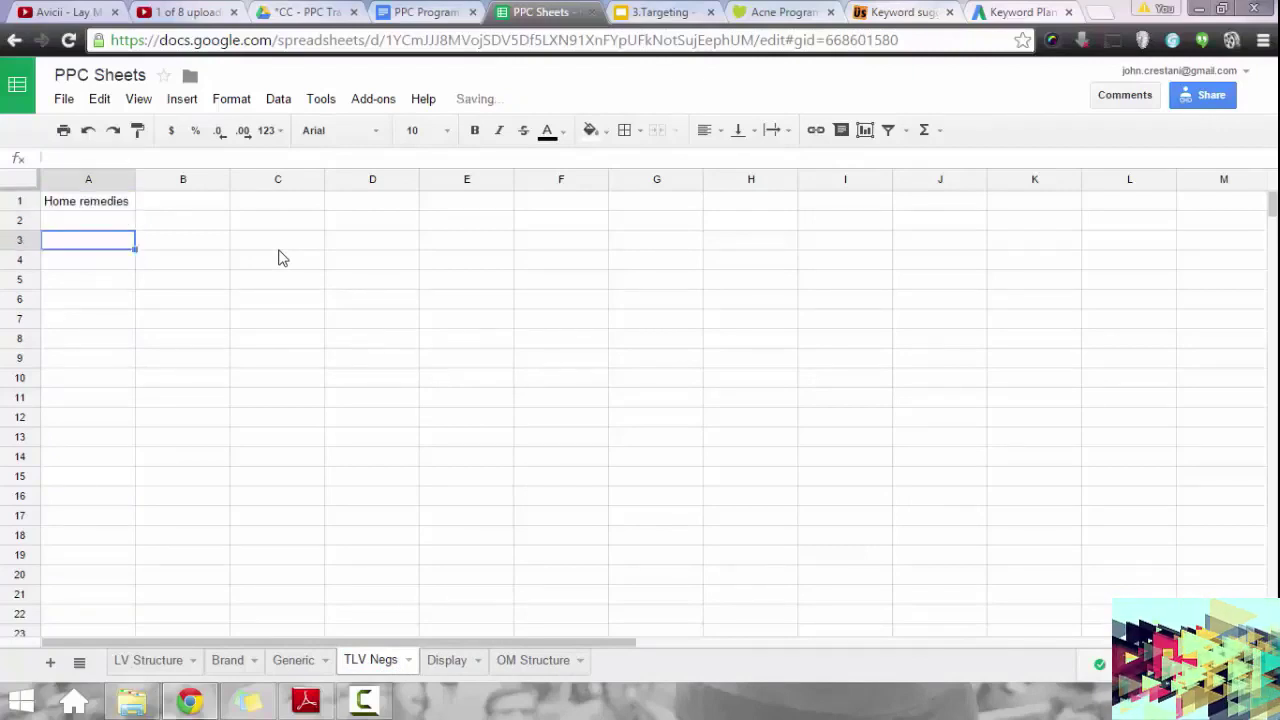
type("scars")
key("Return")
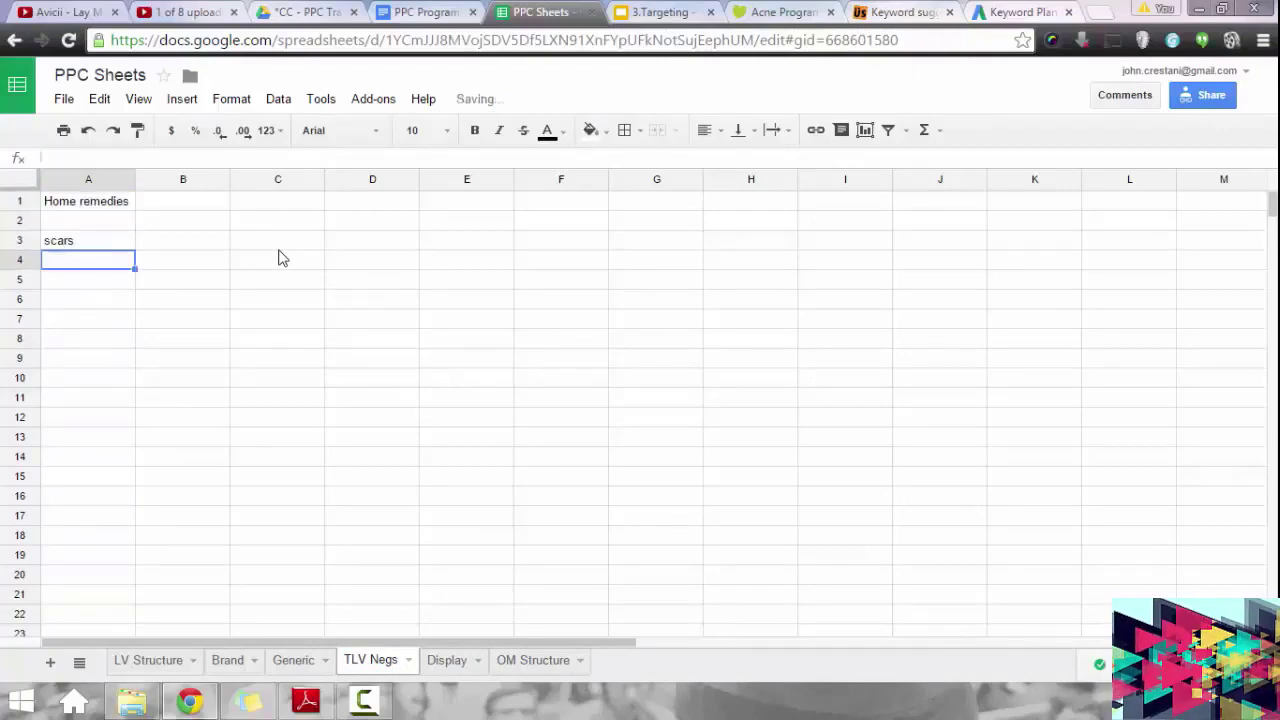
Make the "Home remedies" heading in A1 bold and underlined.
left_click_drag(124, 215, 126, 207)
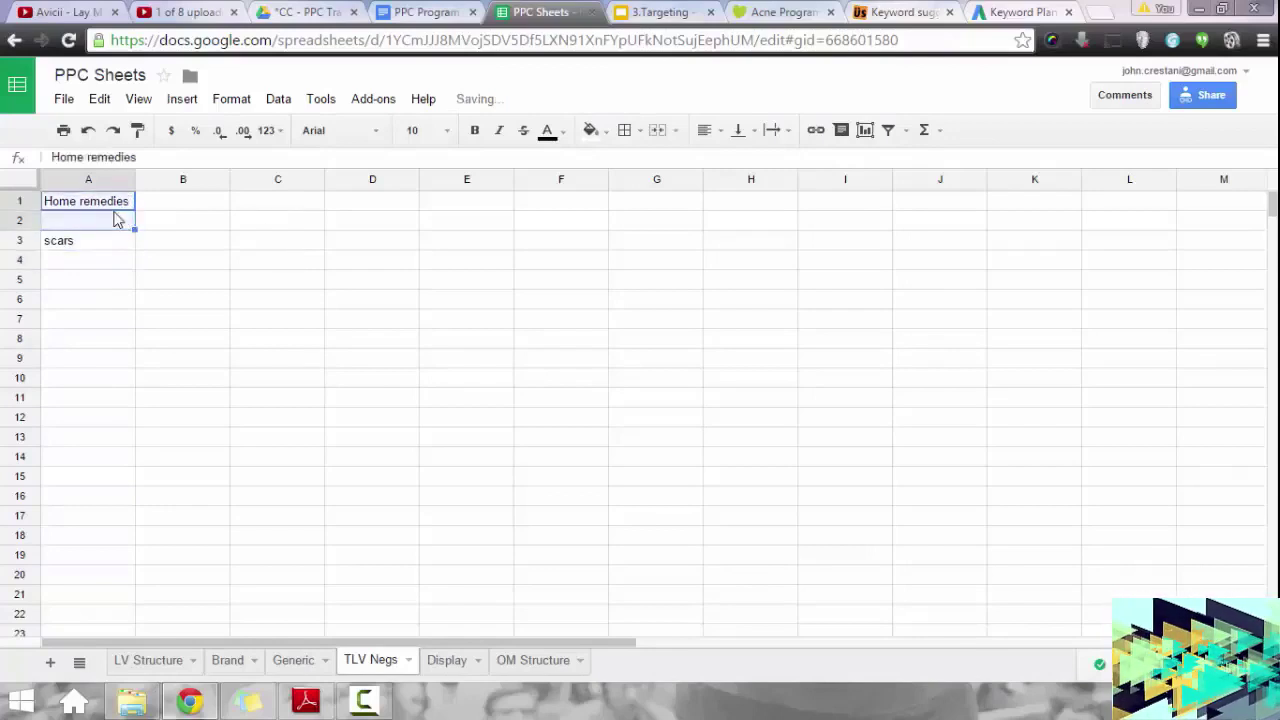
left_click(128, 205)
key("ctrl+b")
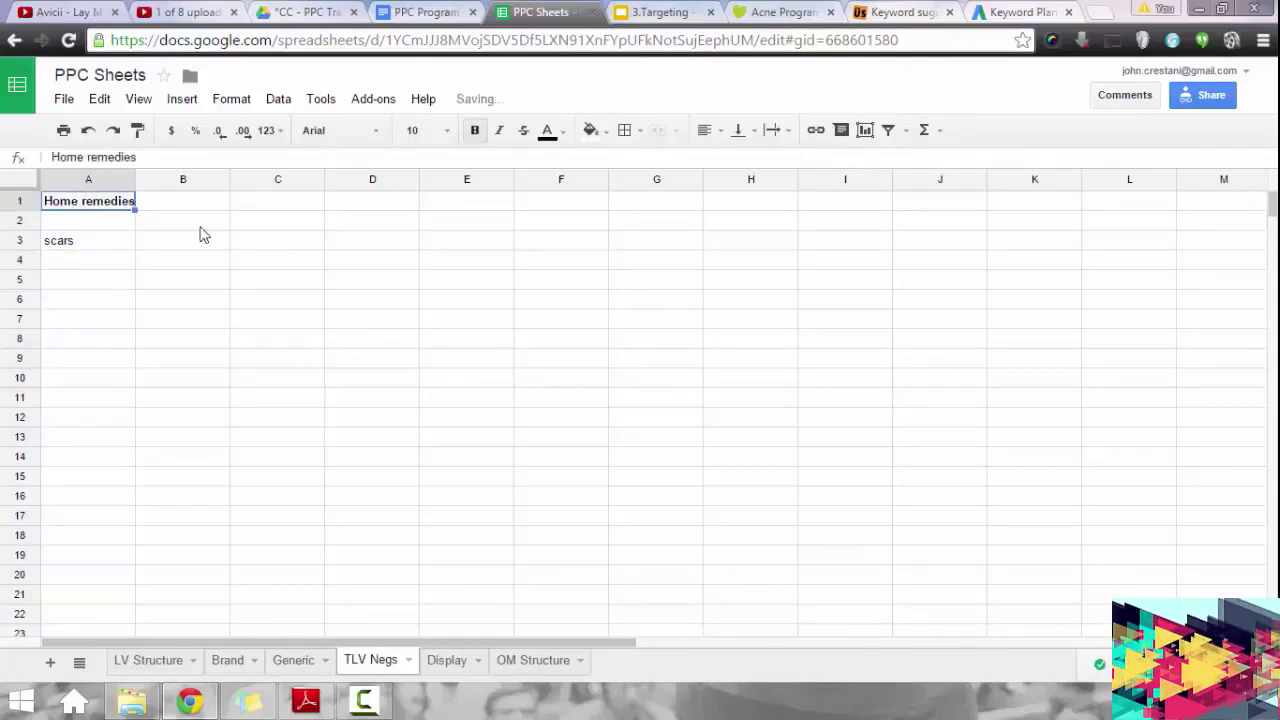
key("ctrl+u")
Enter "scars" in A4 and change A3 to the singular "scar".
left_click(133, 265)
type("scar")
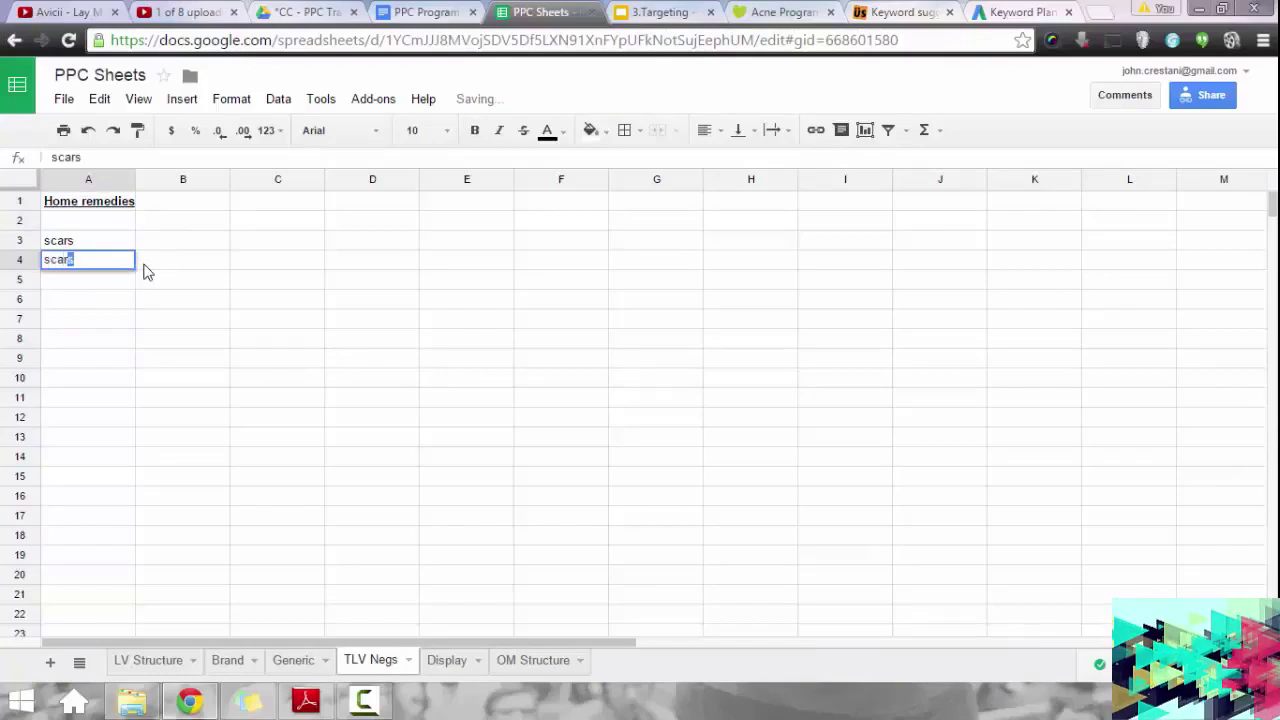
key("Return")
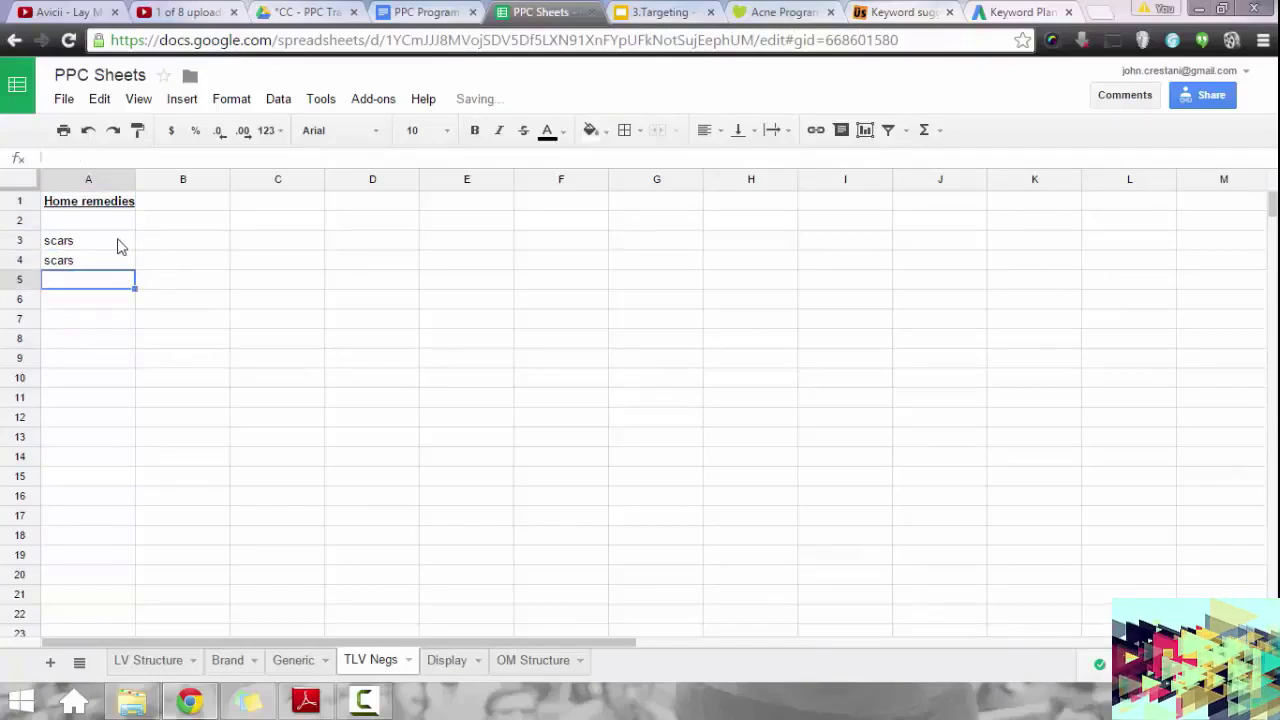
double_click(117, 245)
key("BackSpace")
key("Return")
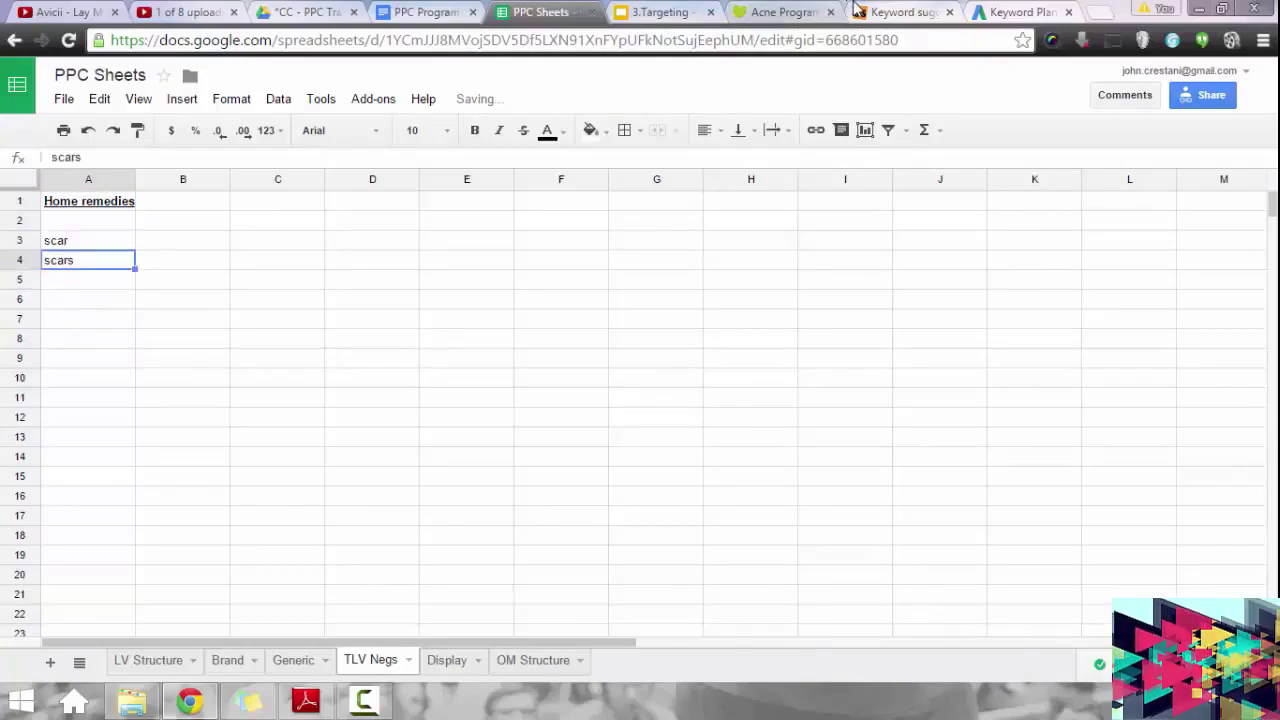
Return to Keyword Planner and append the keyword idea "home remedy for acne" to the product or service search, separated by a comma.
left_click(1020, 12)
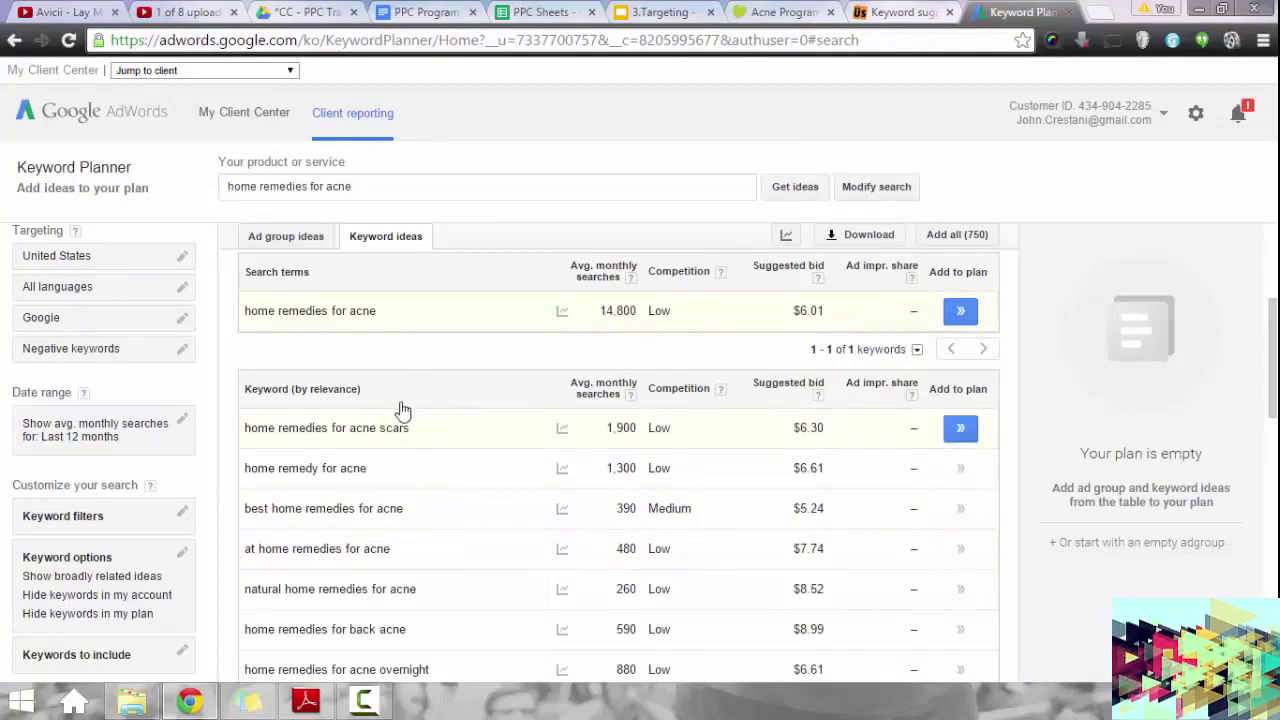
scroll(405, 400, "up", 1)
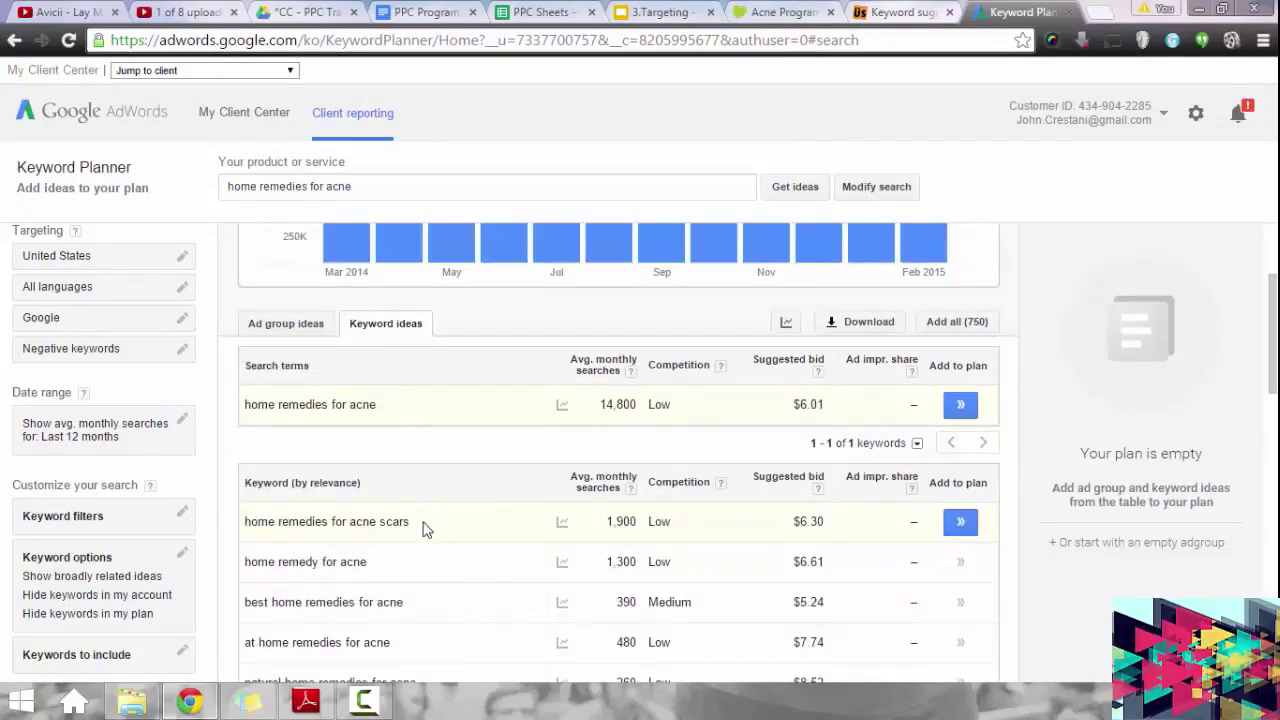
left_click_drag(412, 524, 240, 528)
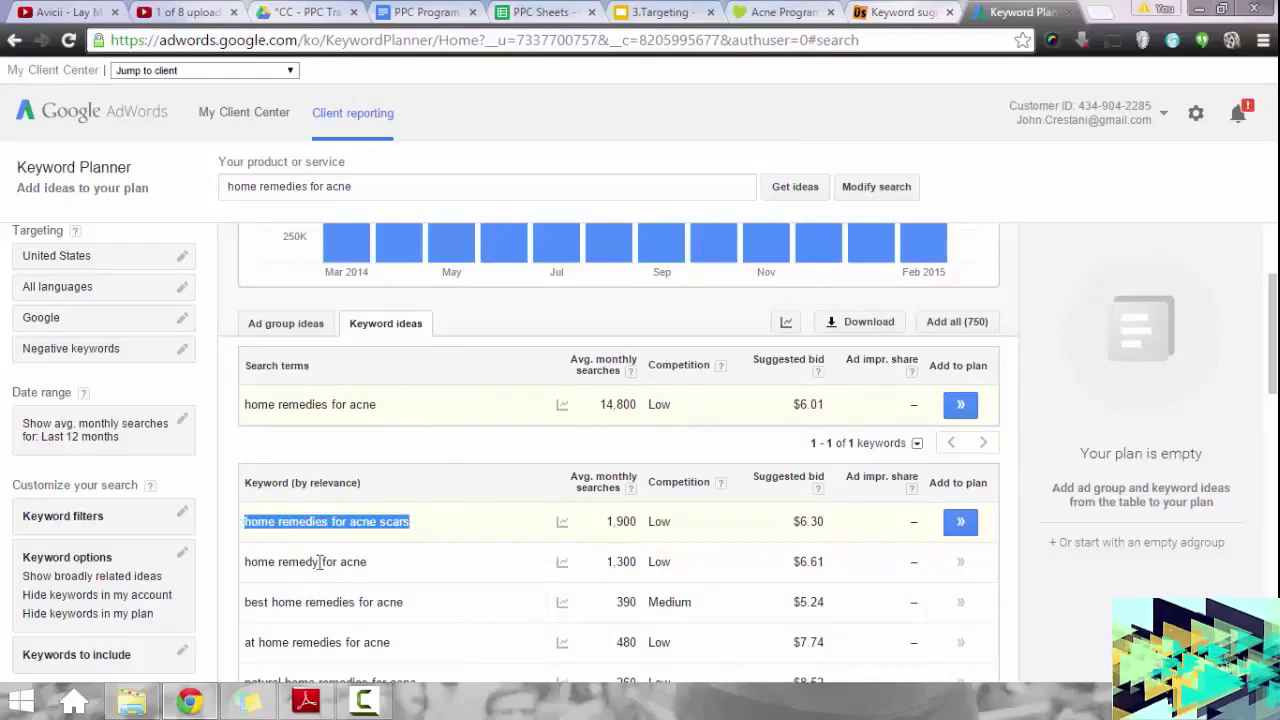
left_click_drag(370, 562, 245, 572)
key("ctrl+c")
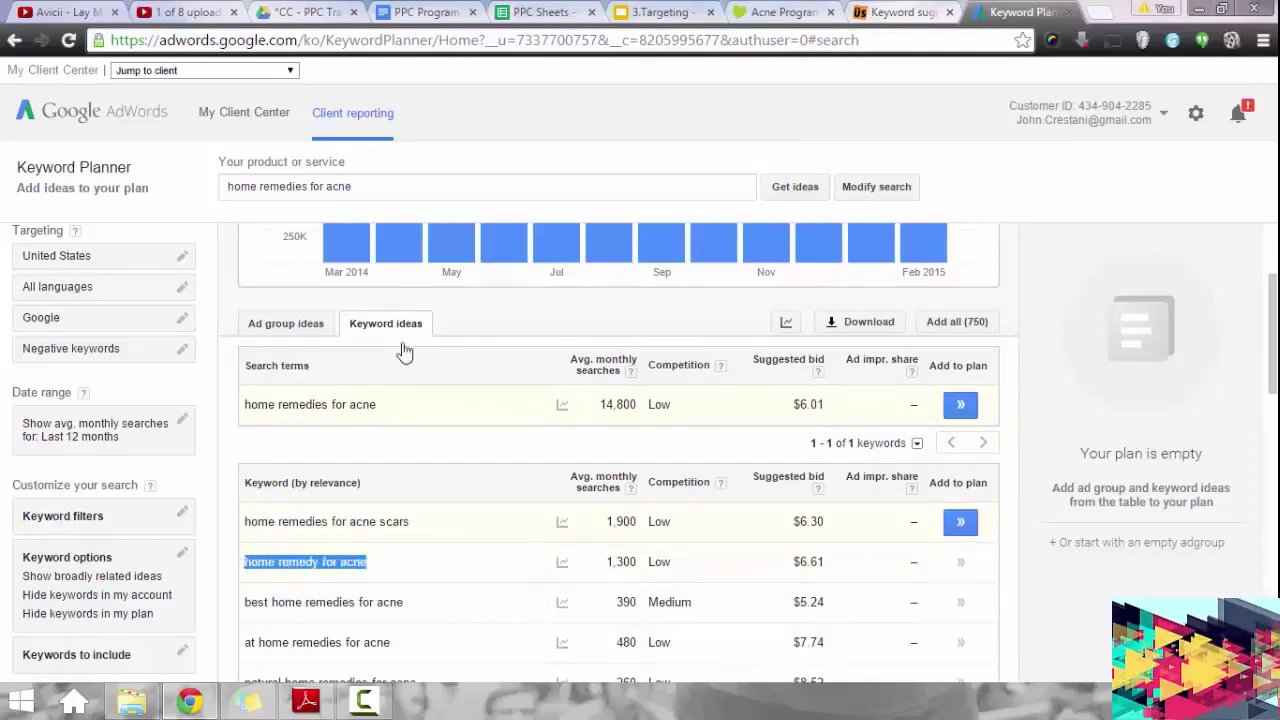
left_click(437, 194)
type(",")
key("ctrl+v")
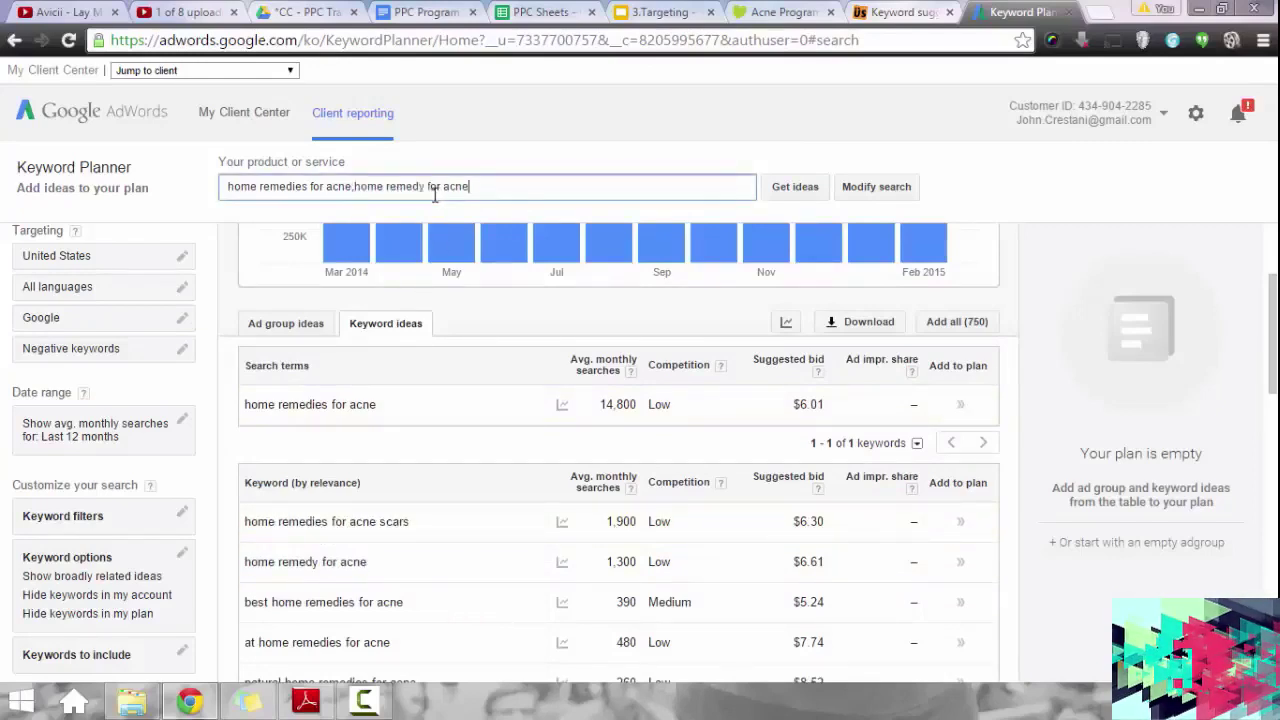
Copy the keyword idea "best home remedies for acne" into the comma-separated product or service search.
triple_click(363, 601)
key("ctrl+c")
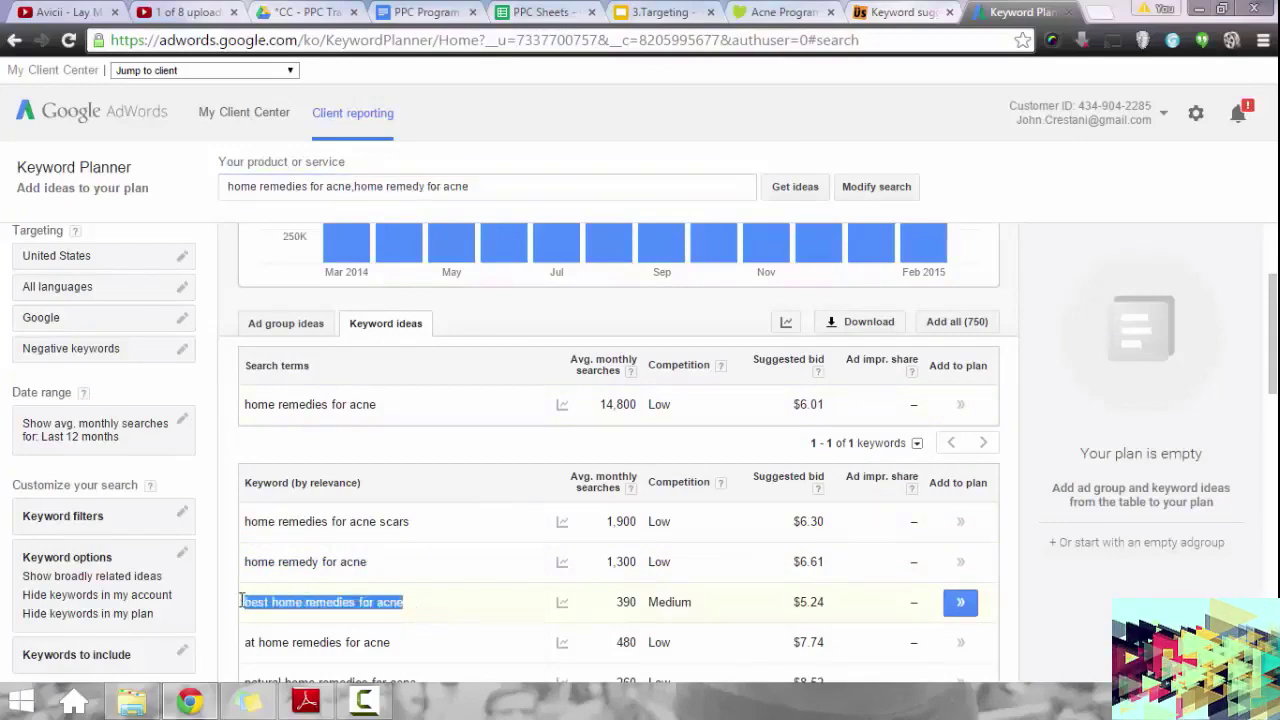
left_click(528, 194)
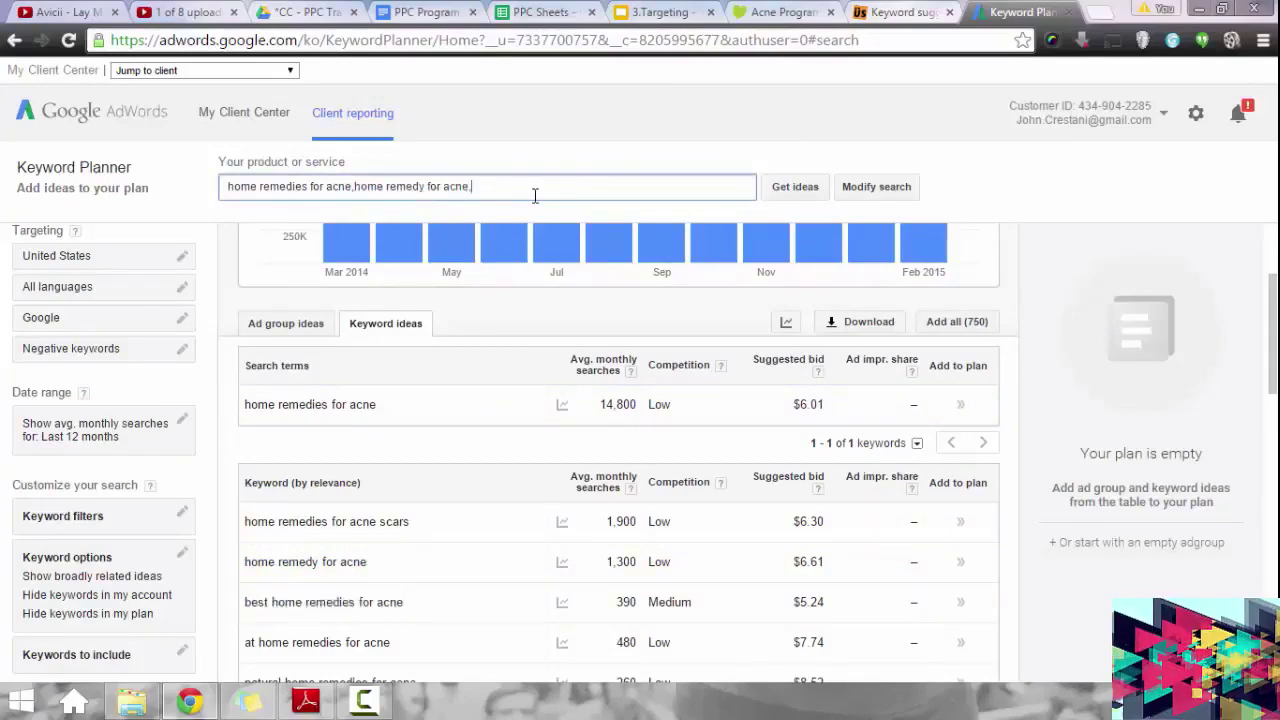
type(",")
key("ctrl+v")
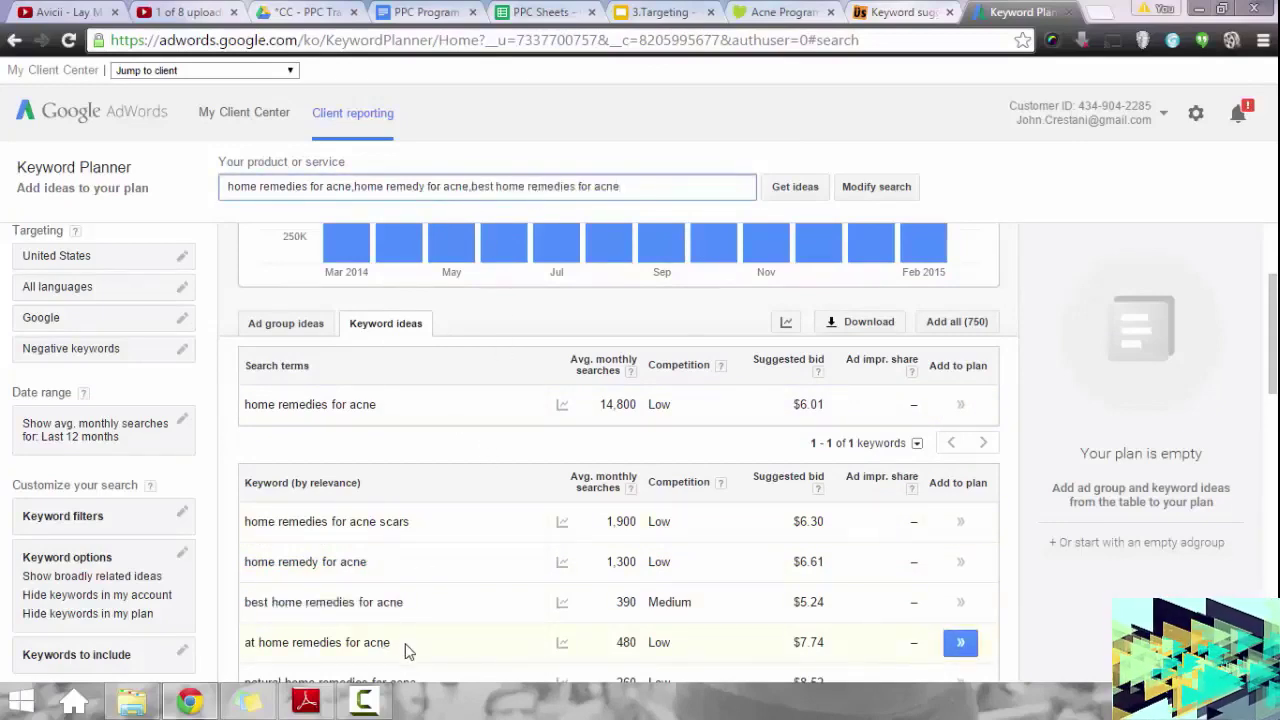
Copy the keyword idea "at home remedies for acne" to the end of the comma-separated search phrases.
left_click_drag(395, 642, 246, 641)
key("ctrl+c")
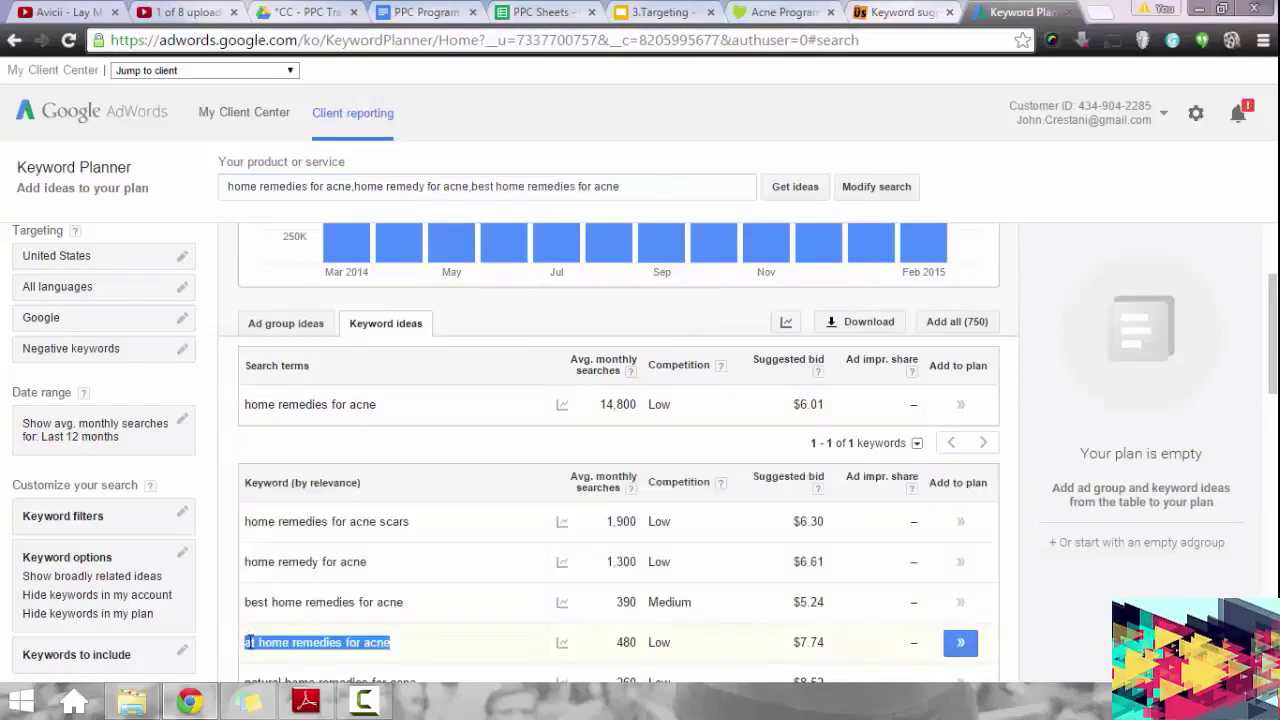
left_click(682, 186)
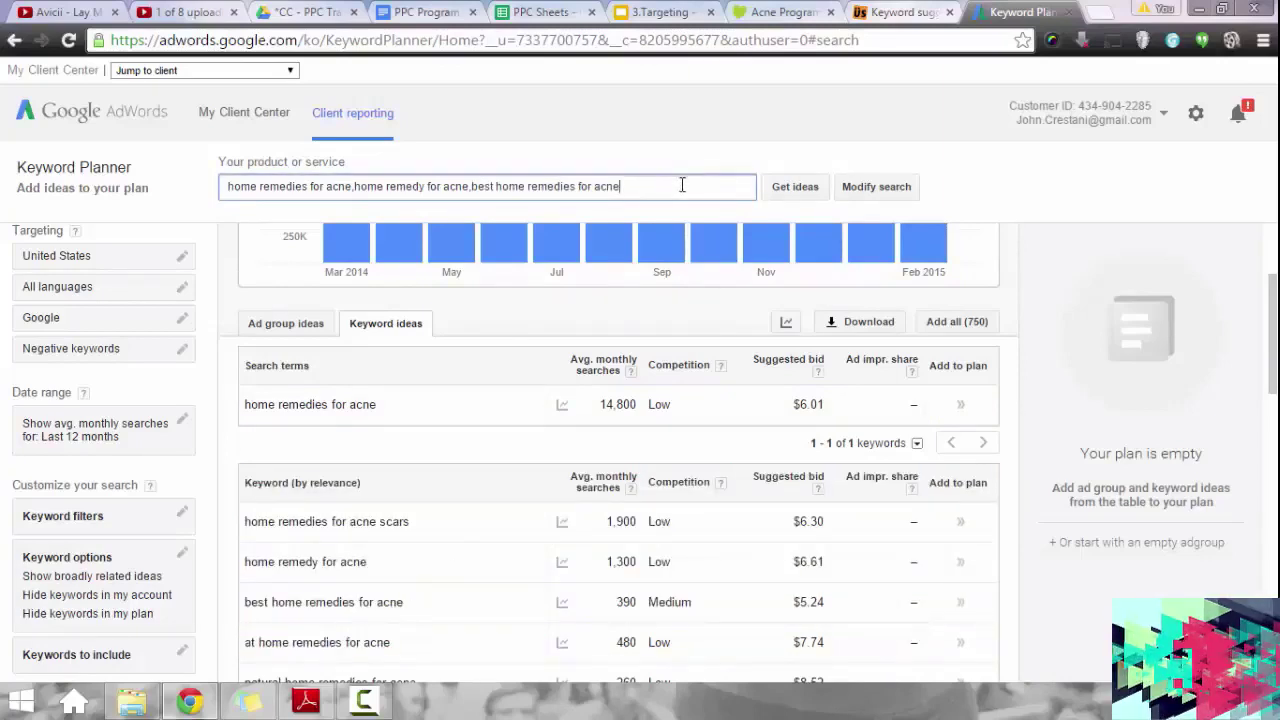
type(",")
key("ctrl+v")
Add the keyword idea "natural home remedies for acne" after a comma at the end of the product or service search.
scroll(400, 450, "down", 1)
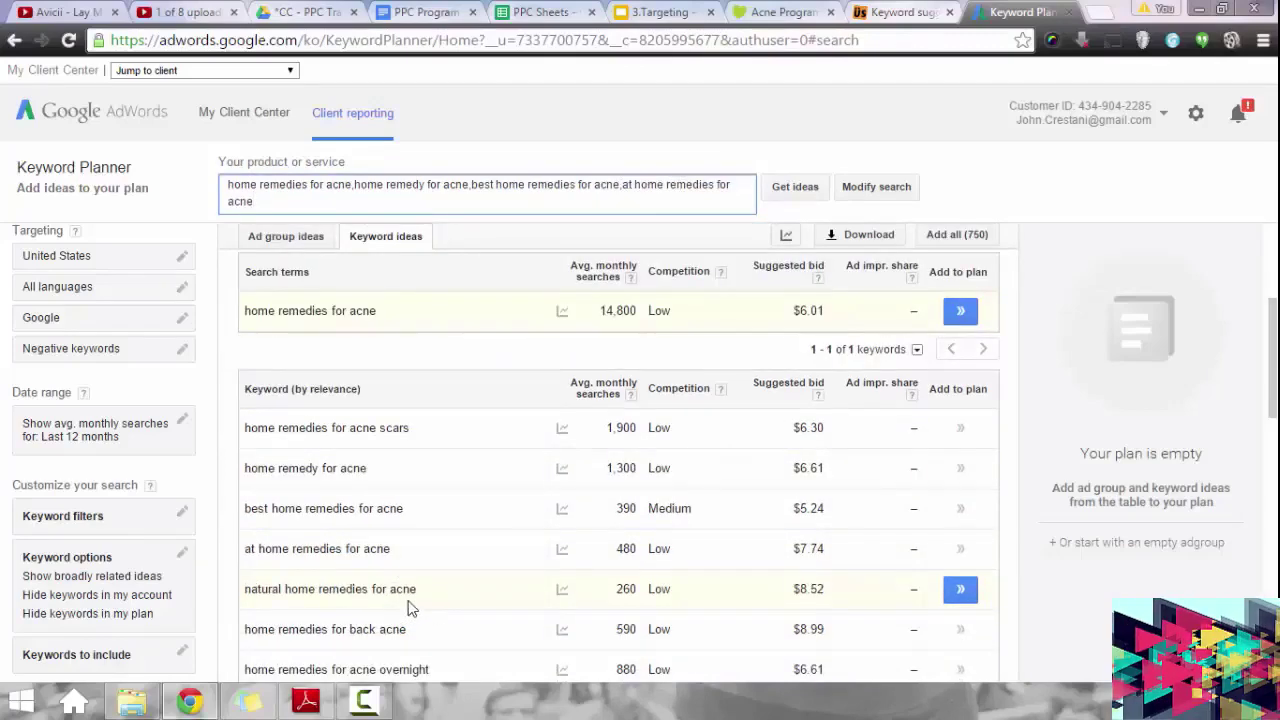
left_click_drag(417, 592, 248, 597)
key("ctrl+c")
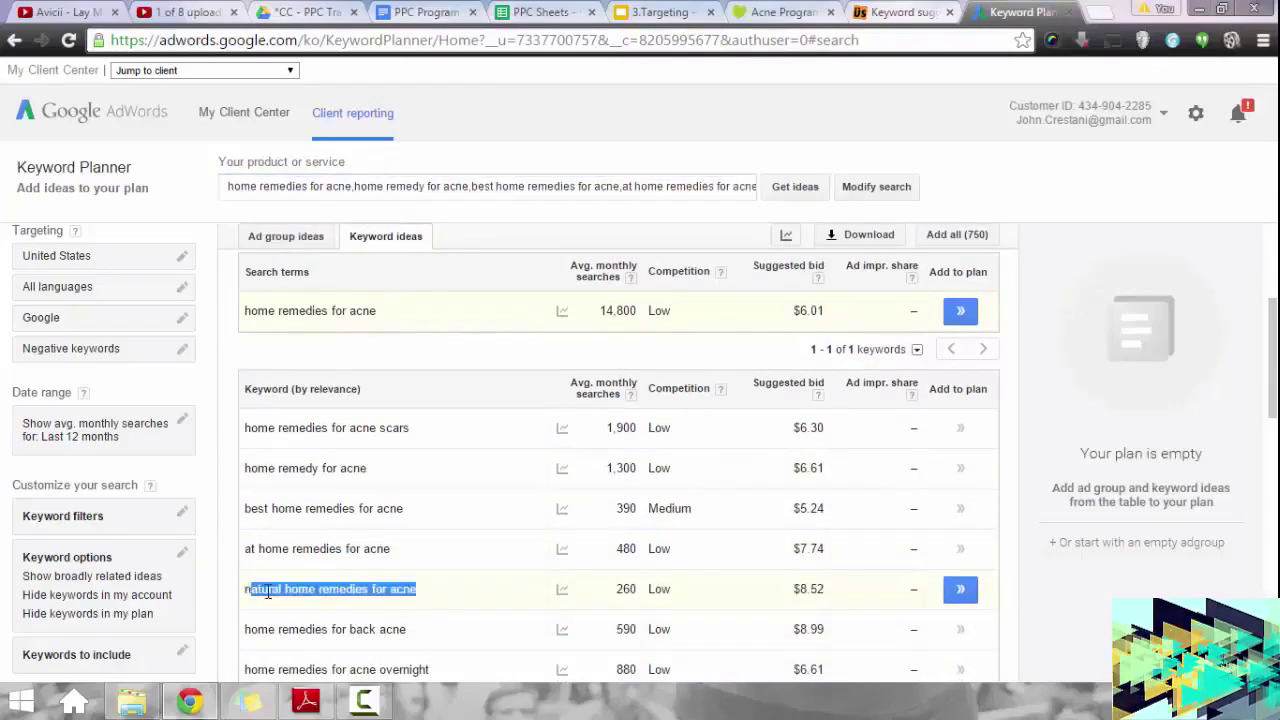
left_click(666, 186)
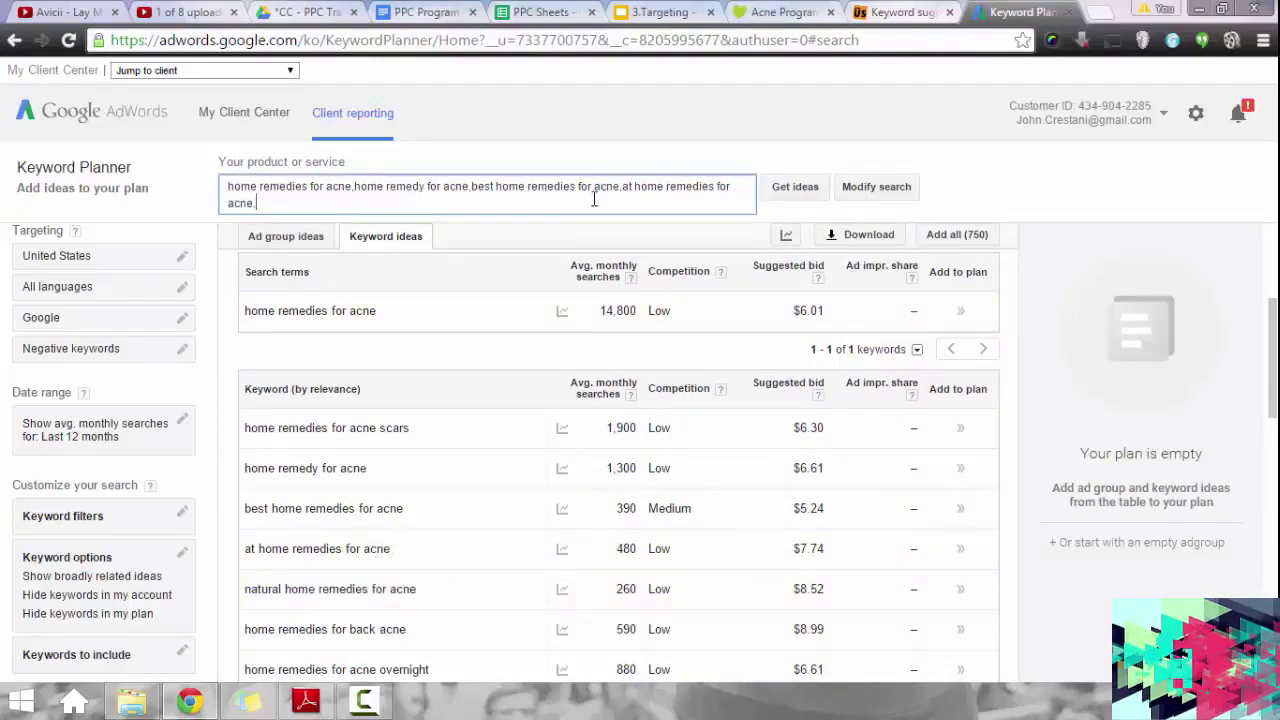
key("ctrl+v")
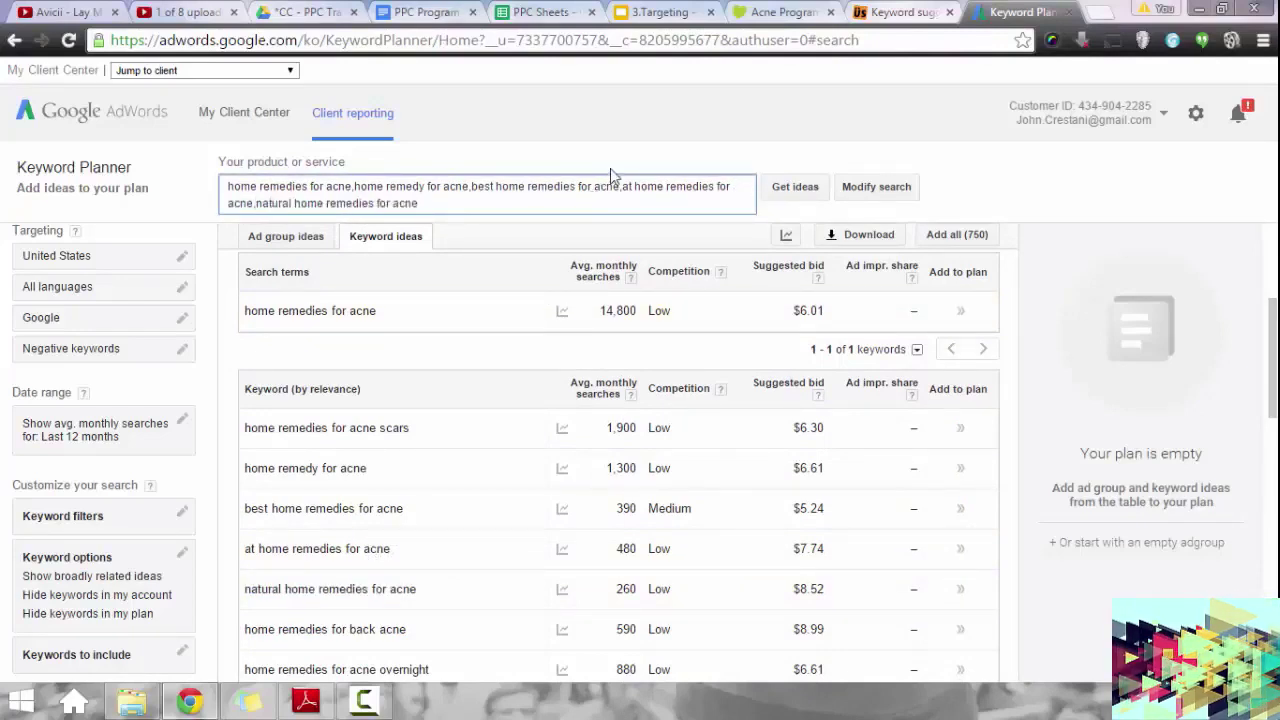
Enter the negative keyword "back" in A5 of the TLV Negs sheet and return to Keyword Planner.
key("alt+Tab")
key("alt+Tab")
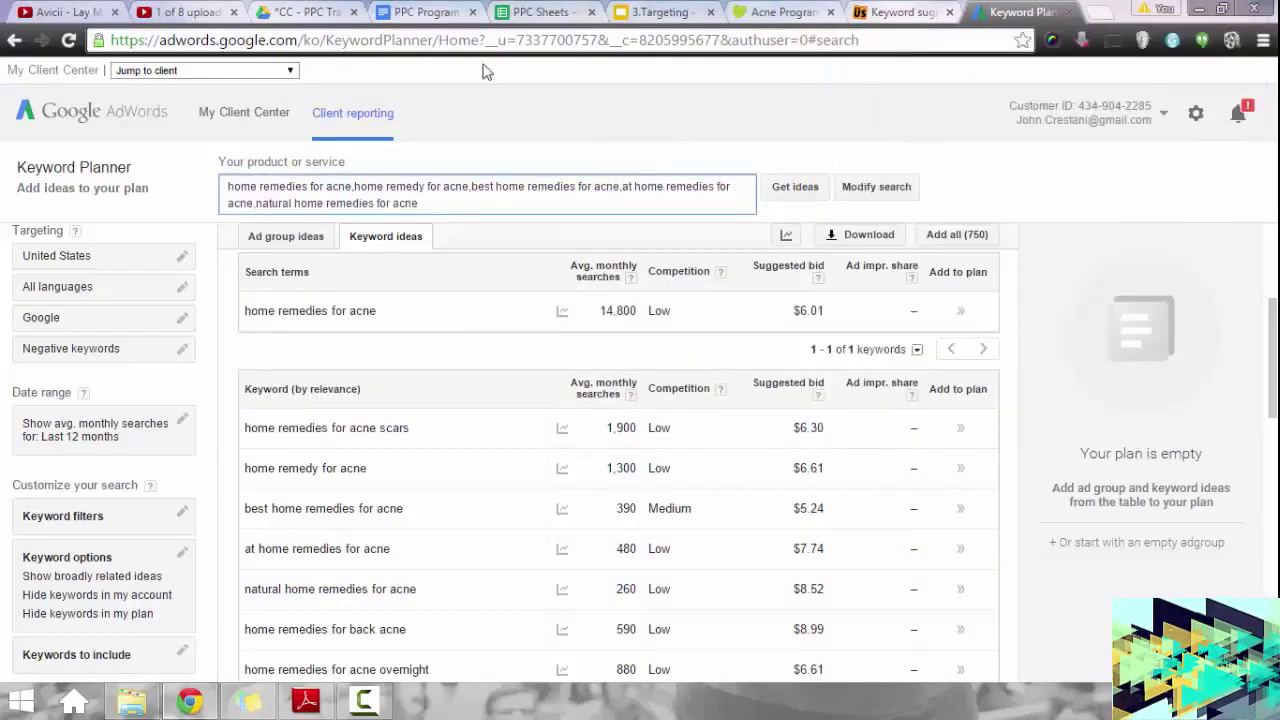
left_click(540, 12)
left_click(117, 285)
type("back")
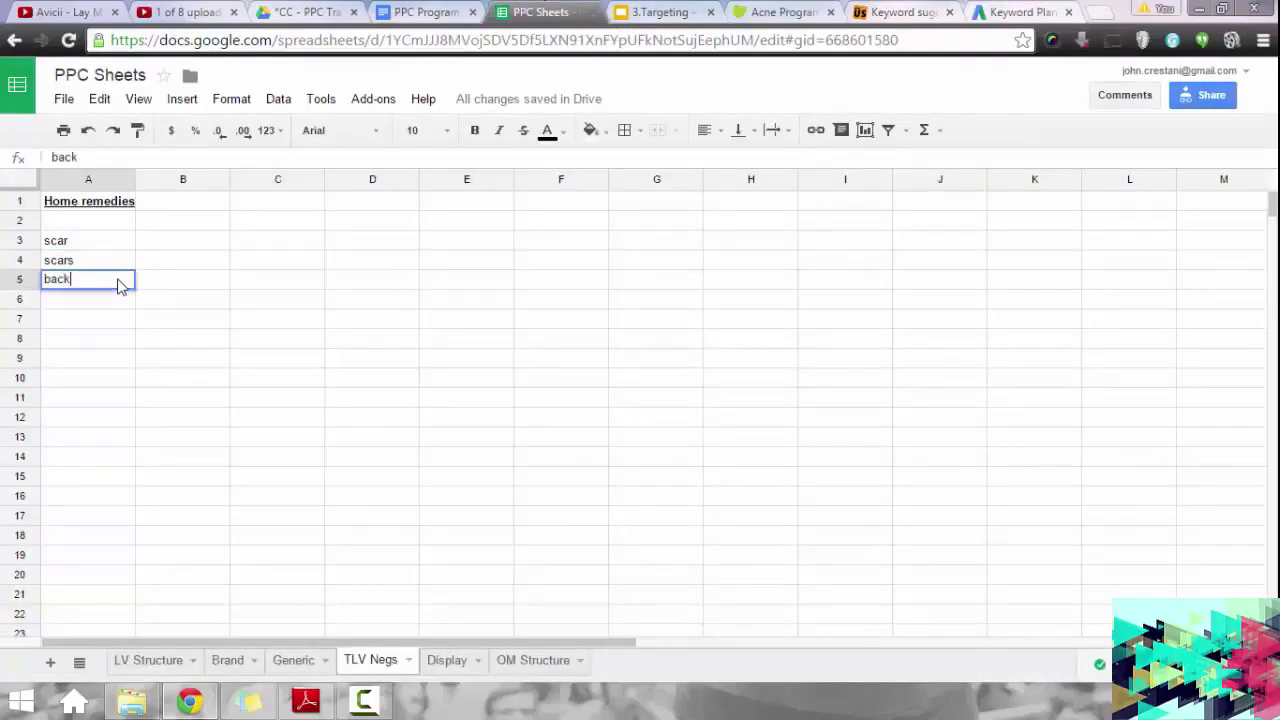
key("Return")
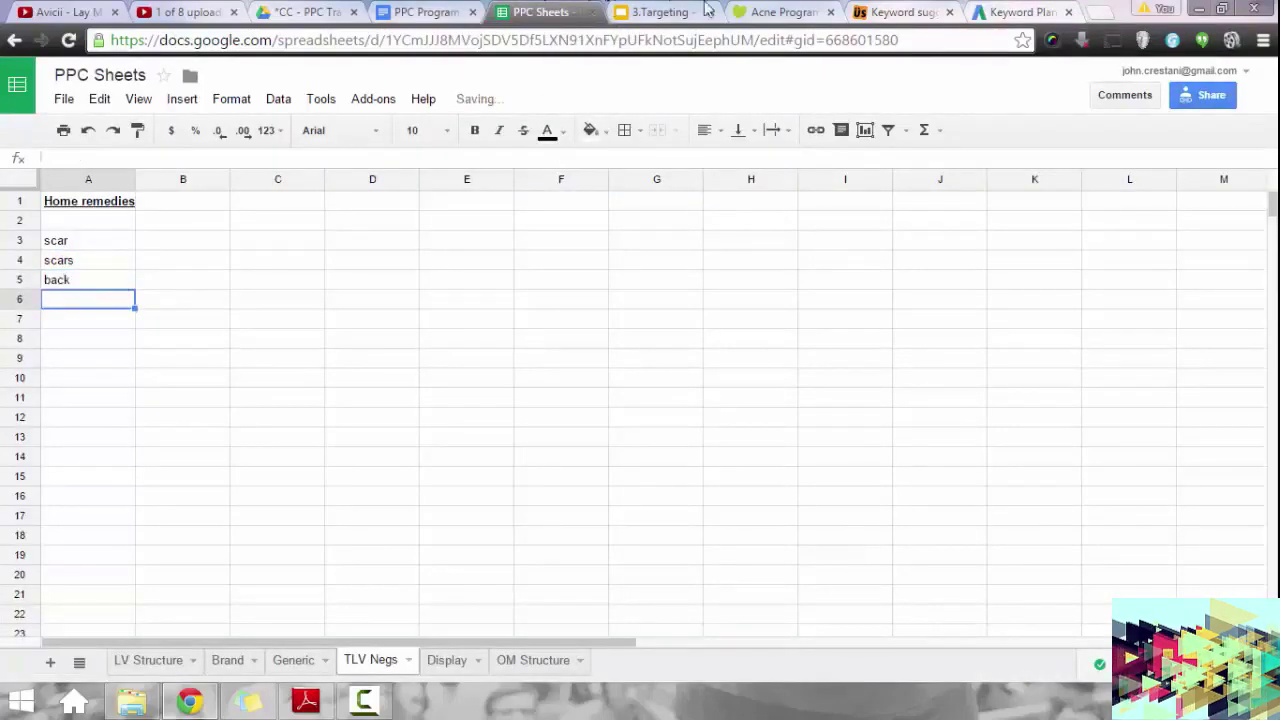
left_click(1018, 12)
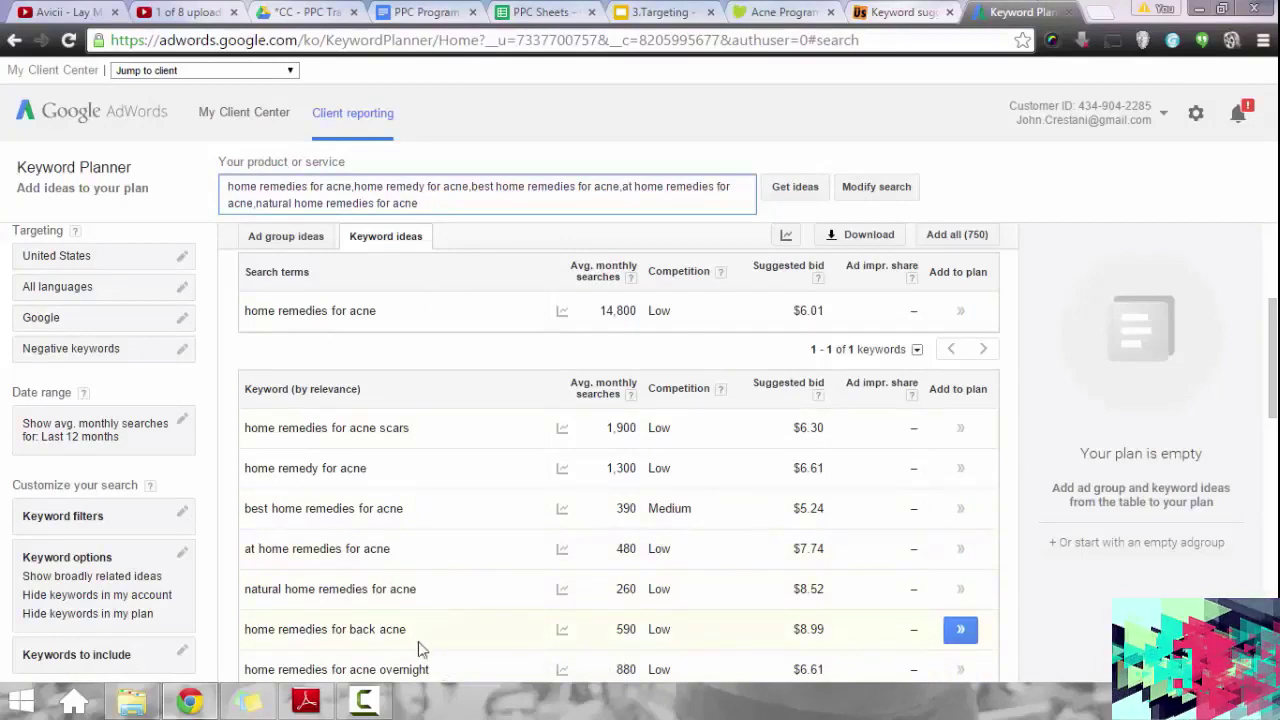
left_click_drag(436, 667, 249, 676)
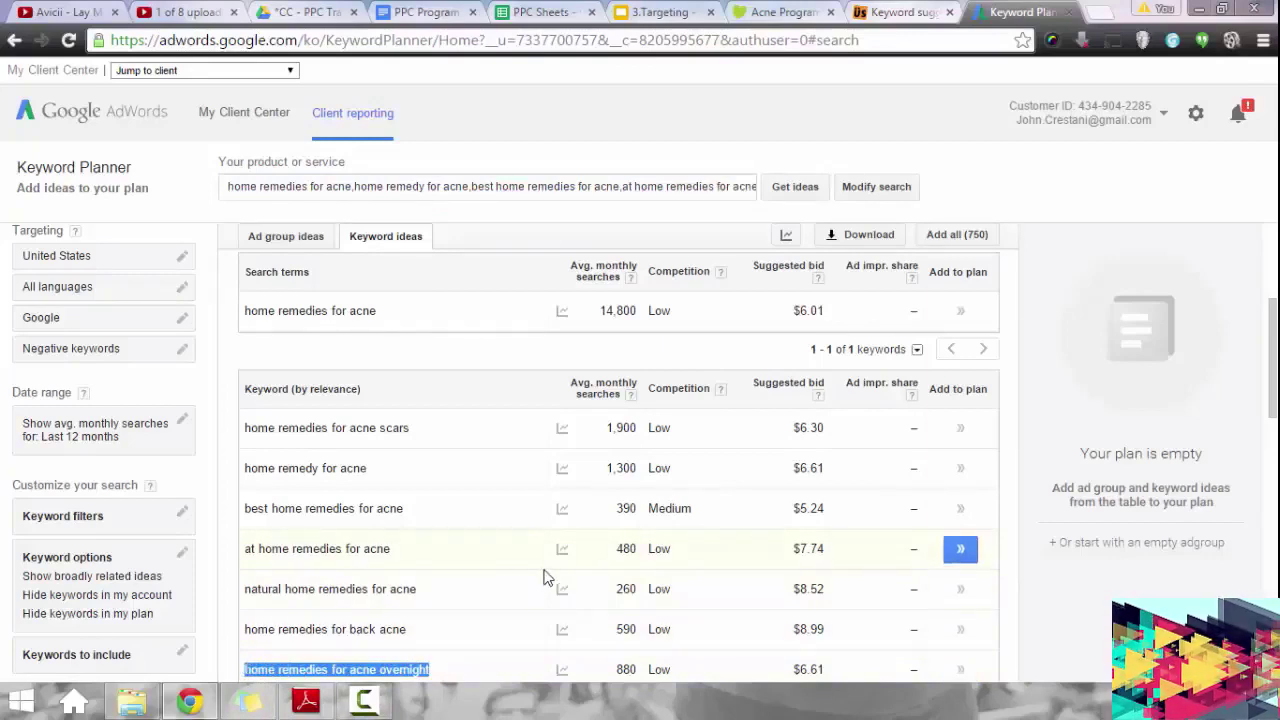
mouse_move(562, 508)
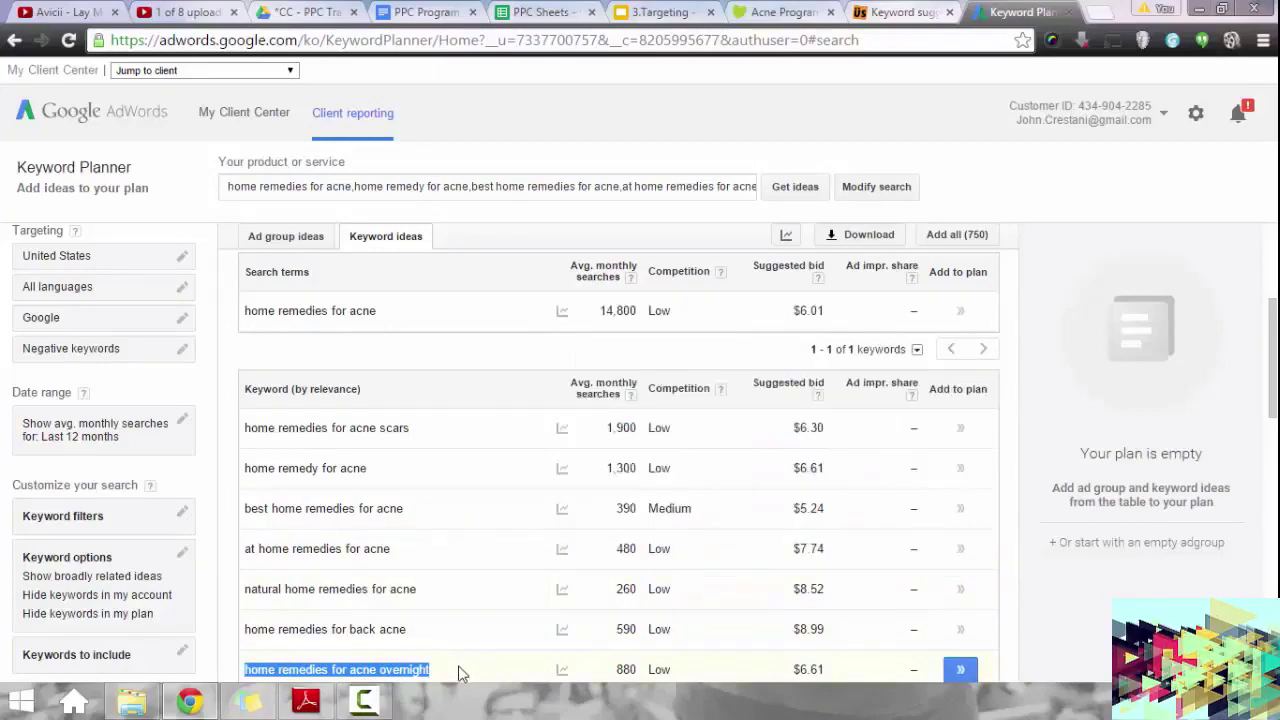
scroll(458, 672, "down", 1)
left_click(447, 578)
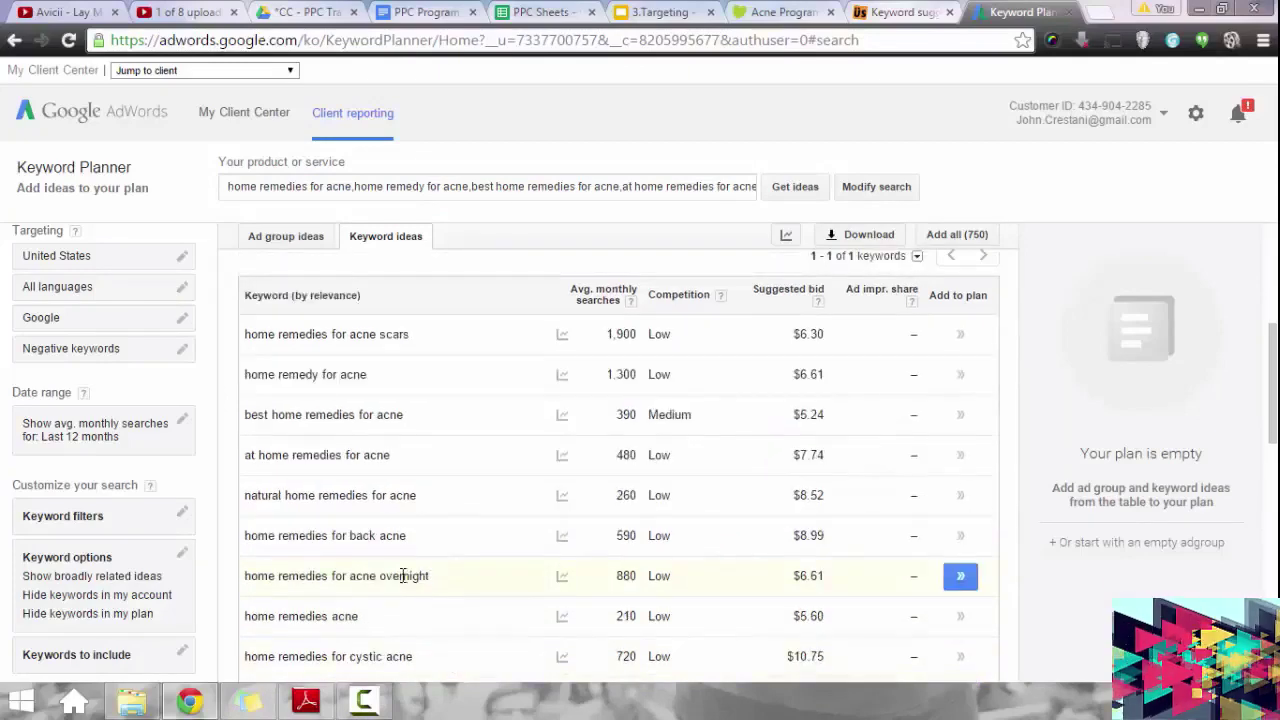
left_click_drag(432, 576, 257, 573)
left_click(246, 577)
left_click(451, 586)
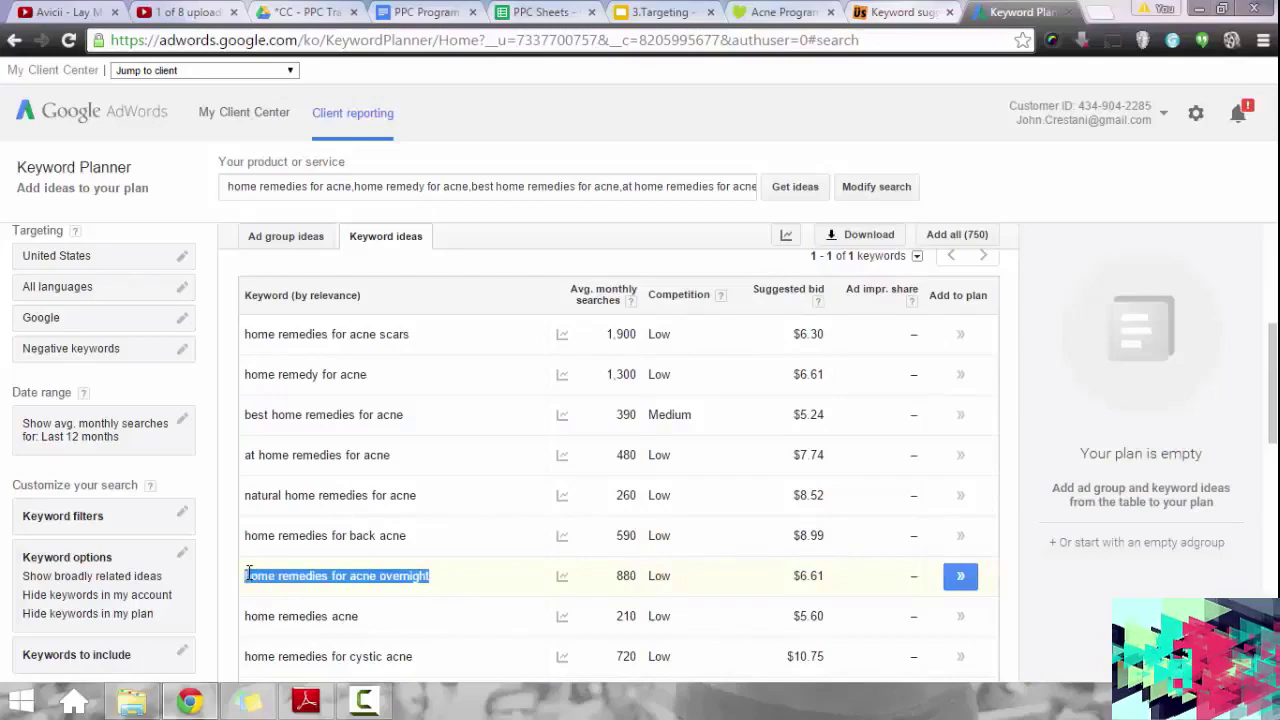
left_click(248, 574)
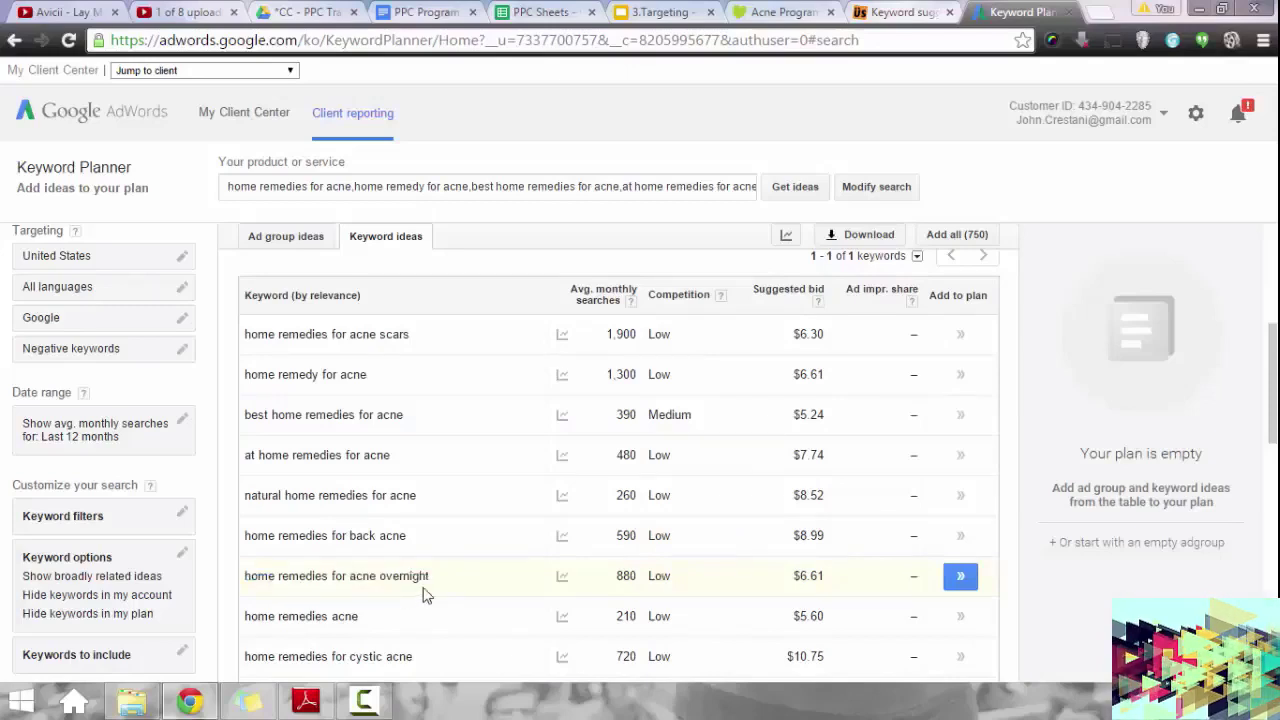
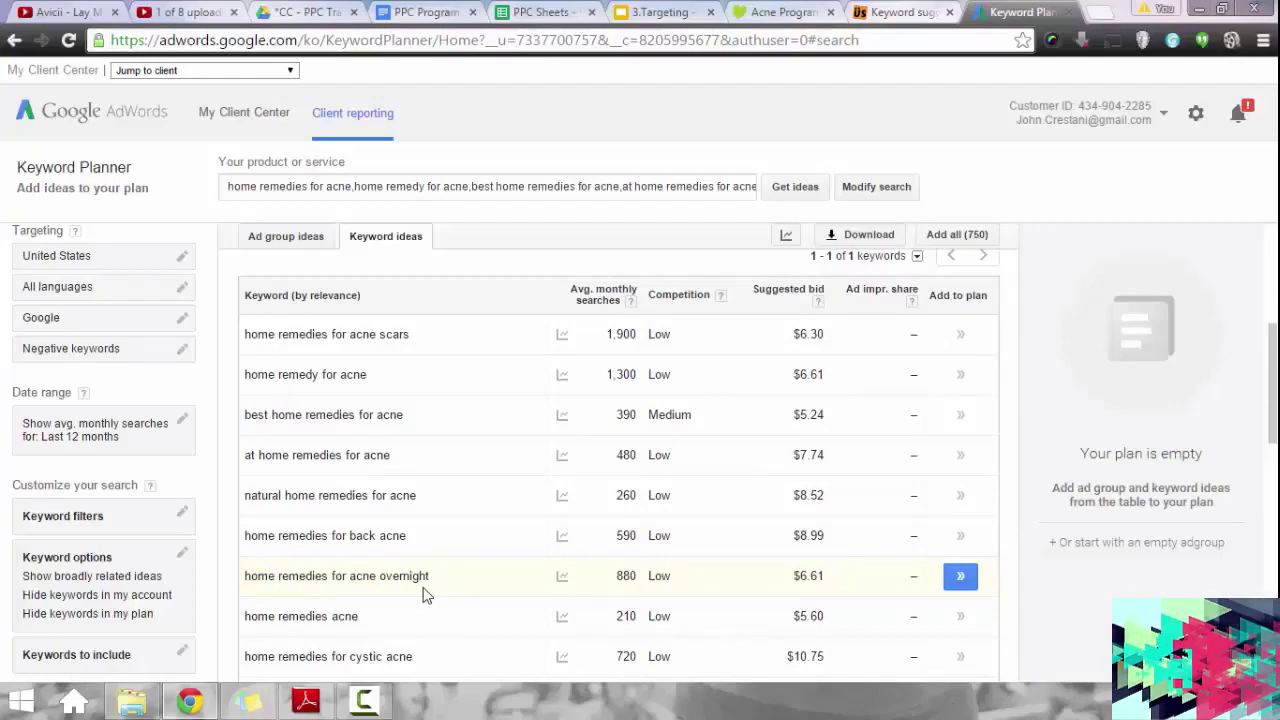
Copy the word "overnight" from the acne keyword idea into A6 of the TLV Negs sheet and return to Keyword Planner.
left_click_drag(430, 577, 380, 578)
key("ctrl+c")
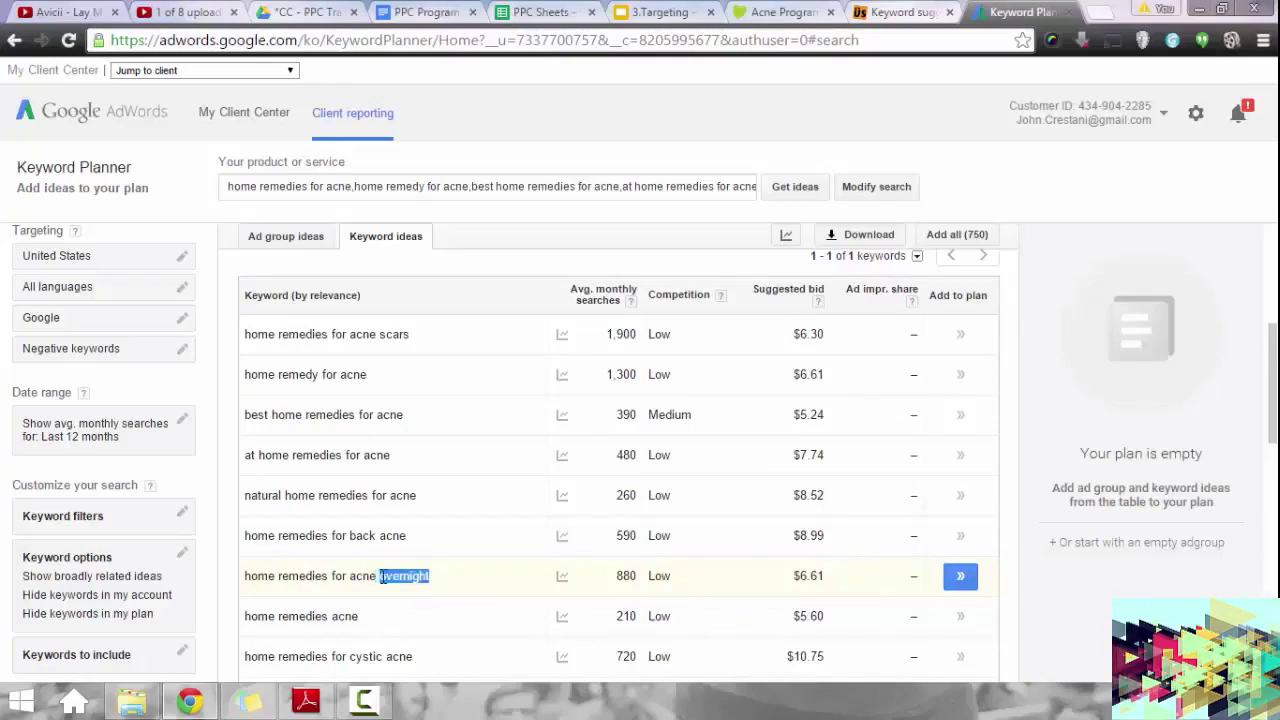
left_click(540, 12)
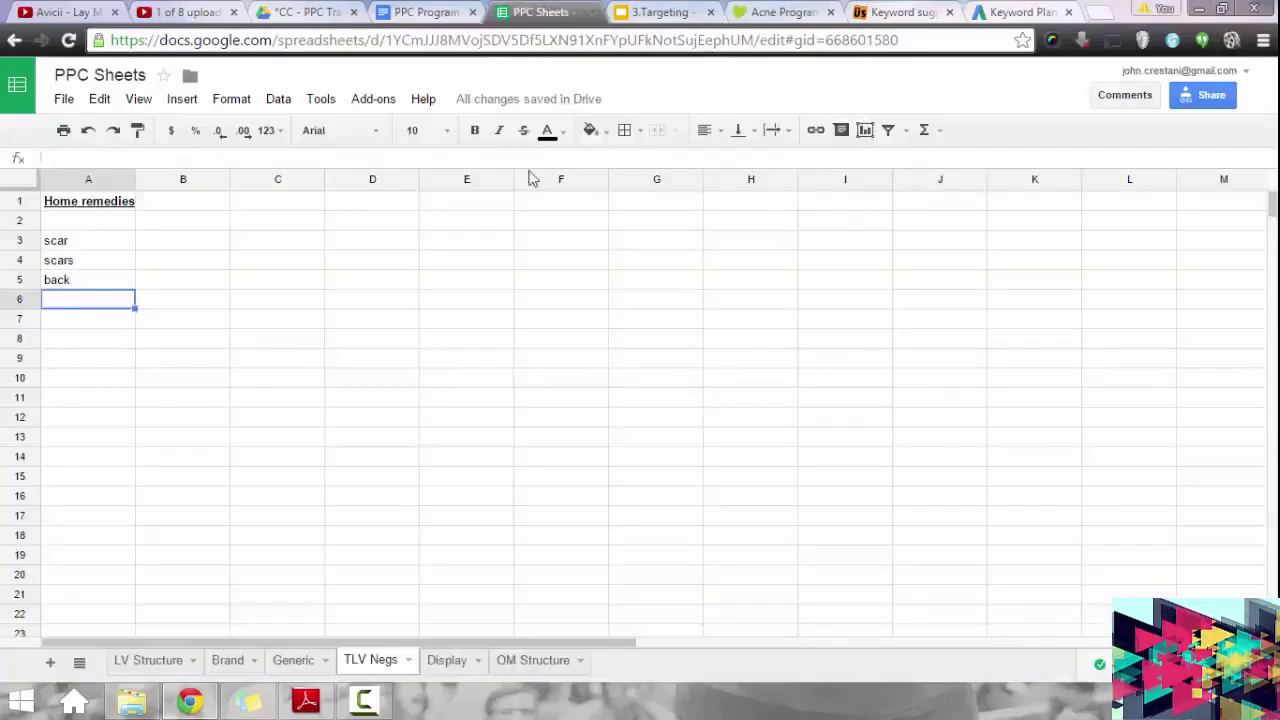
key("ctrl+v")
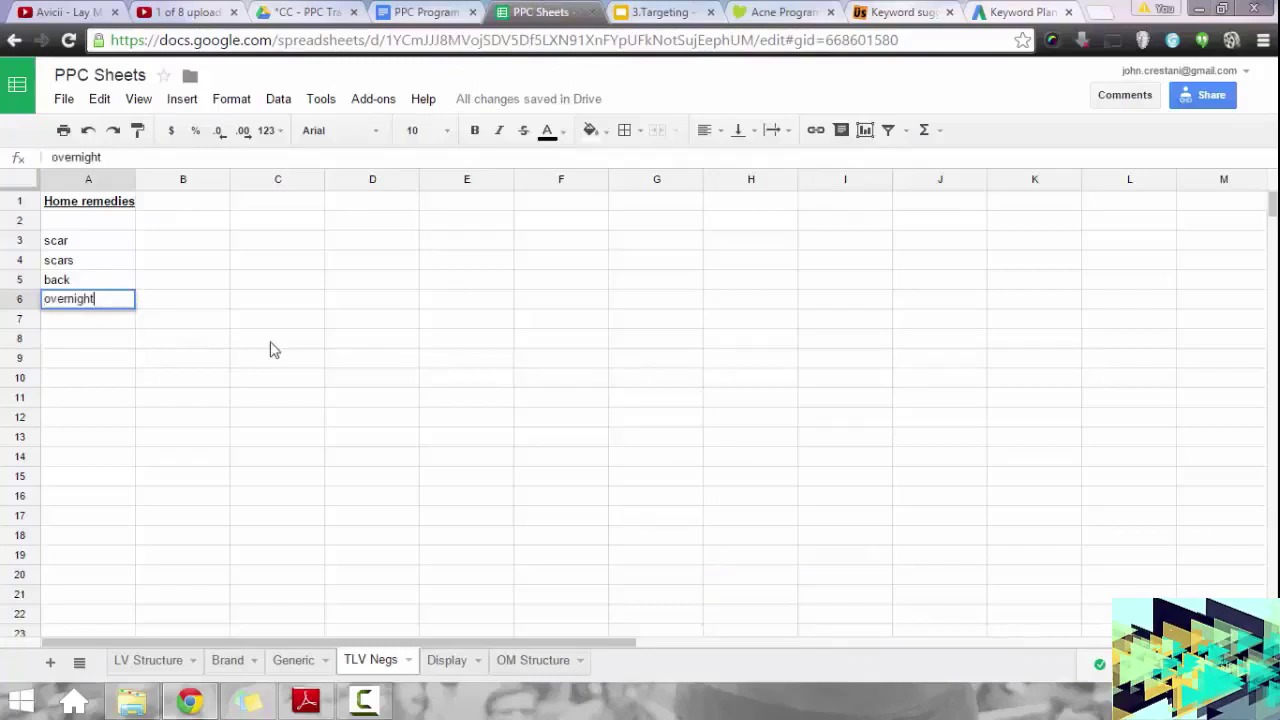
left_click(276, 340)
left_click(1020, 12)
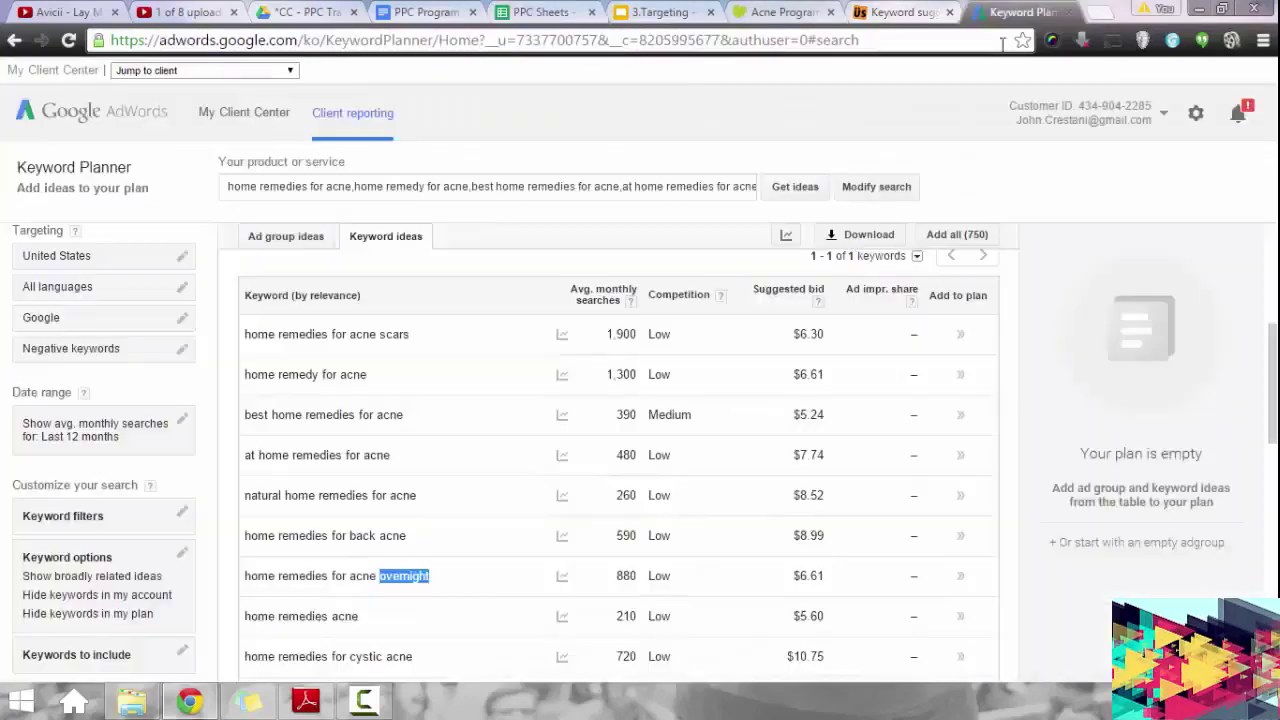
Enter the negative keyword "cystic" in A7 of the TLV Negs sheet and go back to the Keyword Planner ideas.
scroll(430, 560, "down", 1)
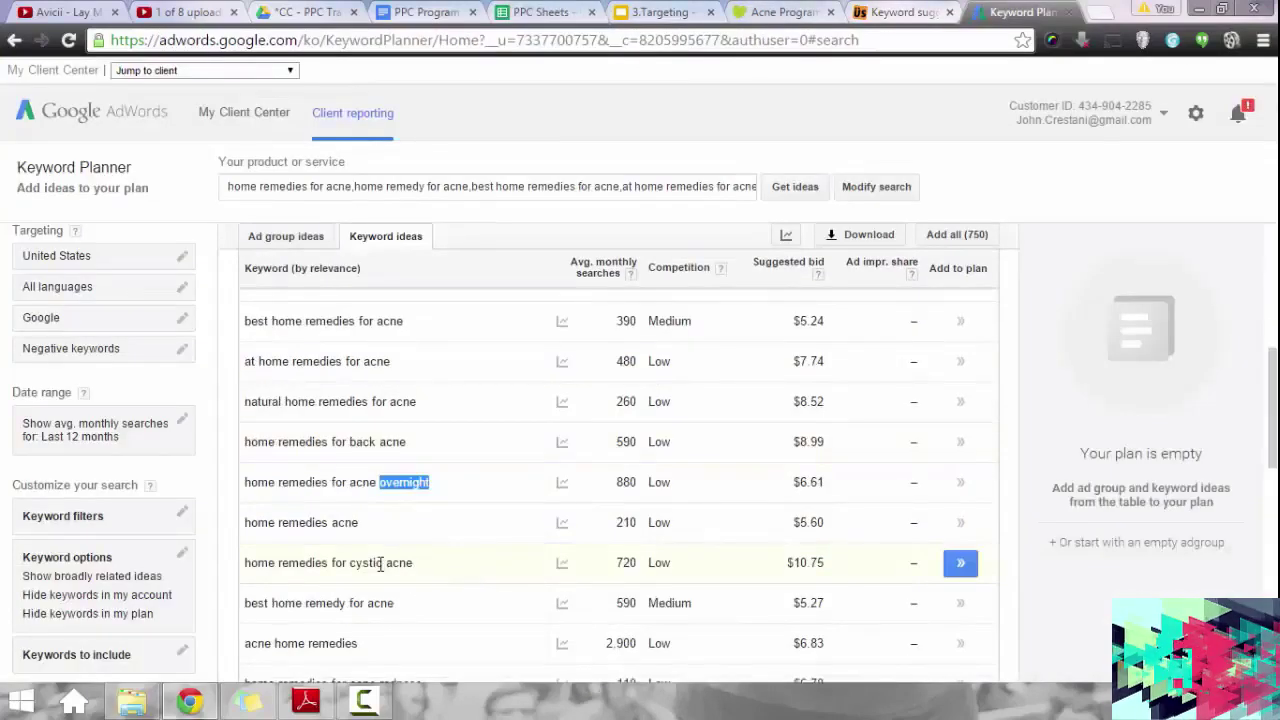
left_click_drag(381, 565, 348, 570)
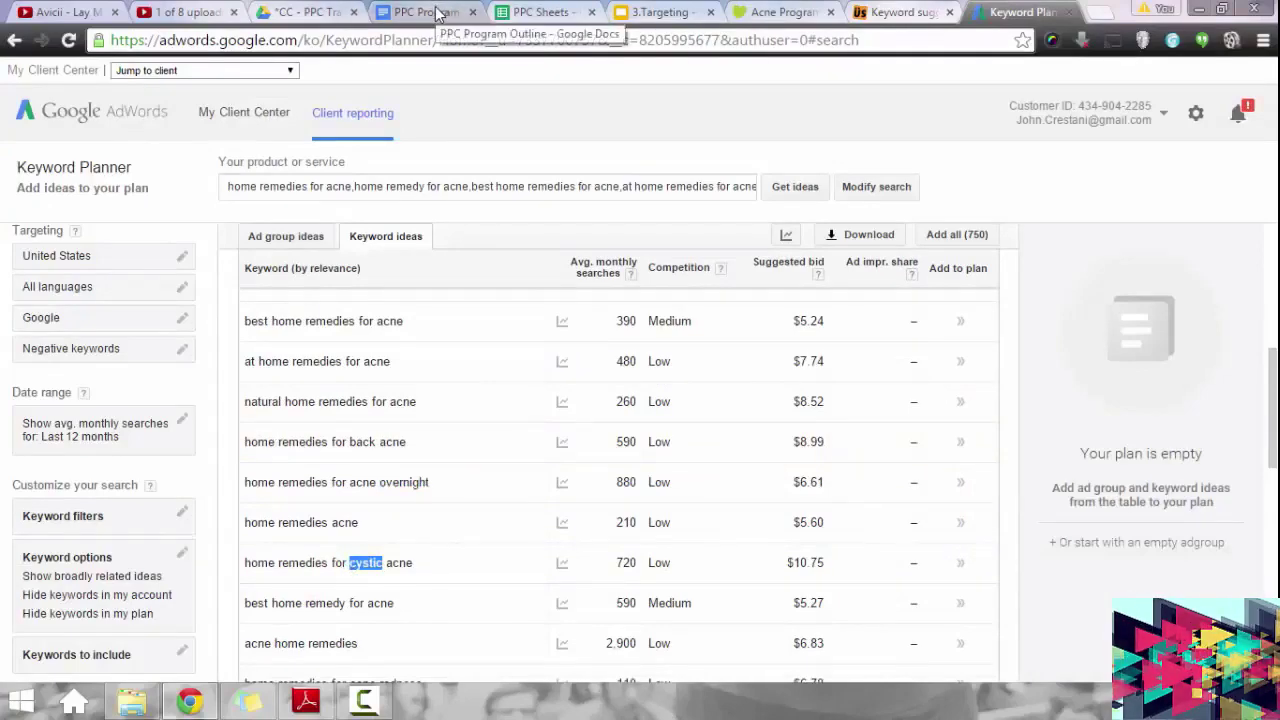
left_click(540, 12)
left_click(70, 322)
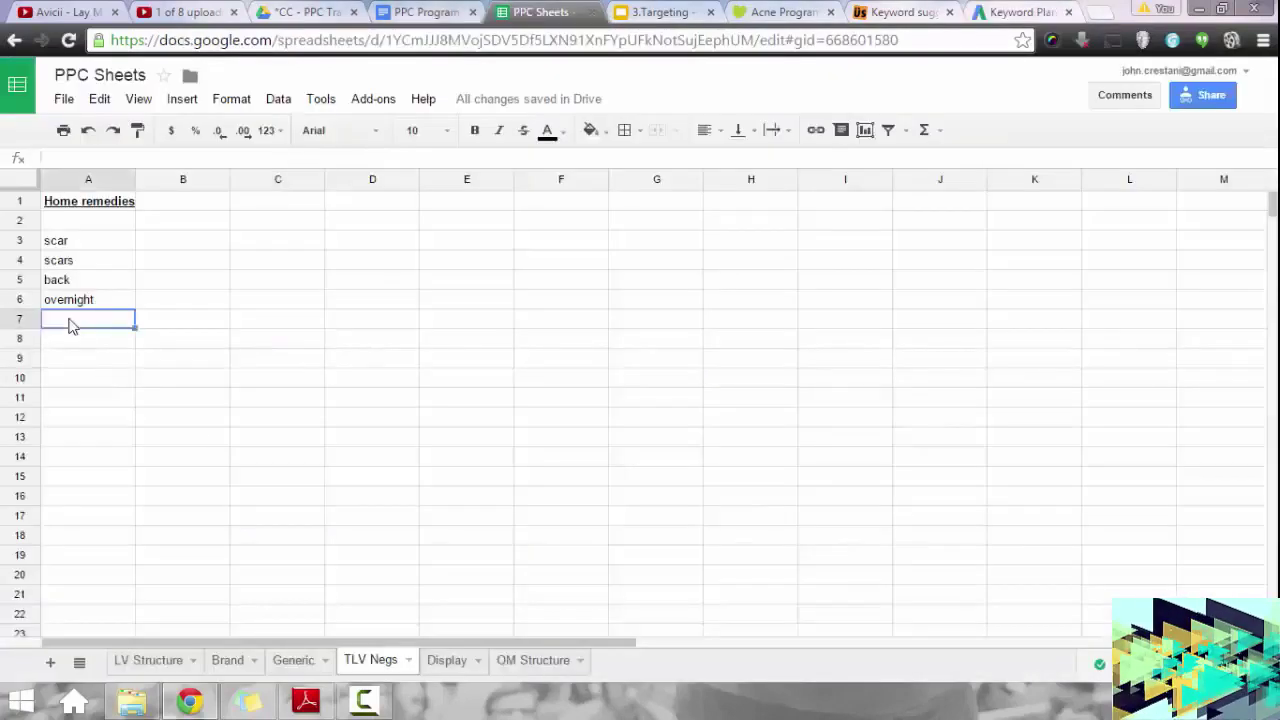
type("cystic")
left_click(211, 420)
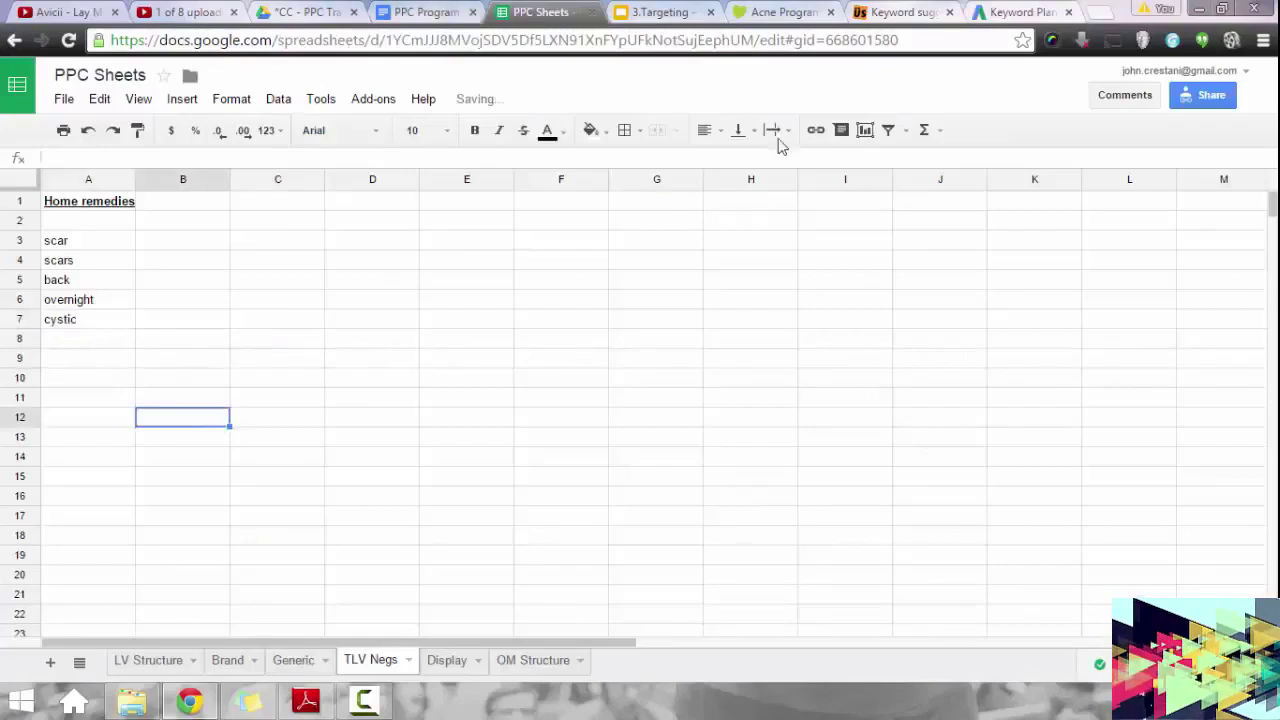
left_click(1022, 10)
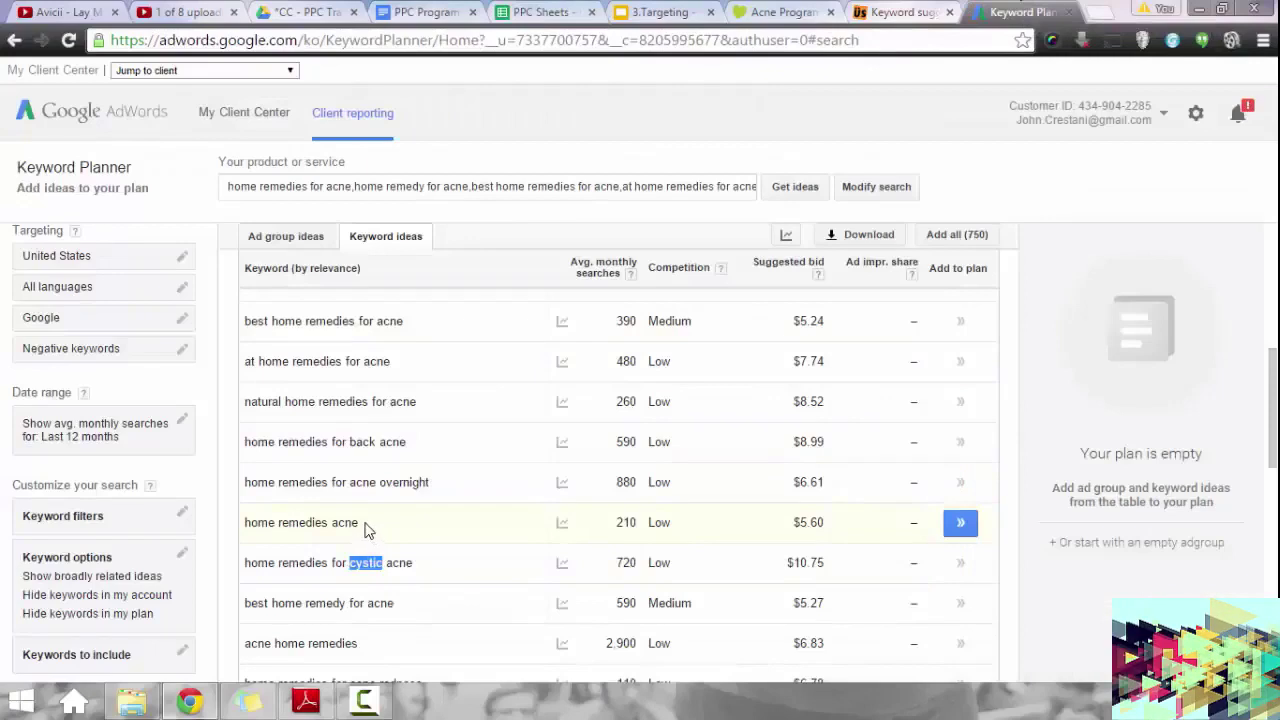
Append the keyword ideas "home remedies acne" and "acne home remedies" to the comma-separated product or service search.
left_click_drag(365, 530, 244, 524)
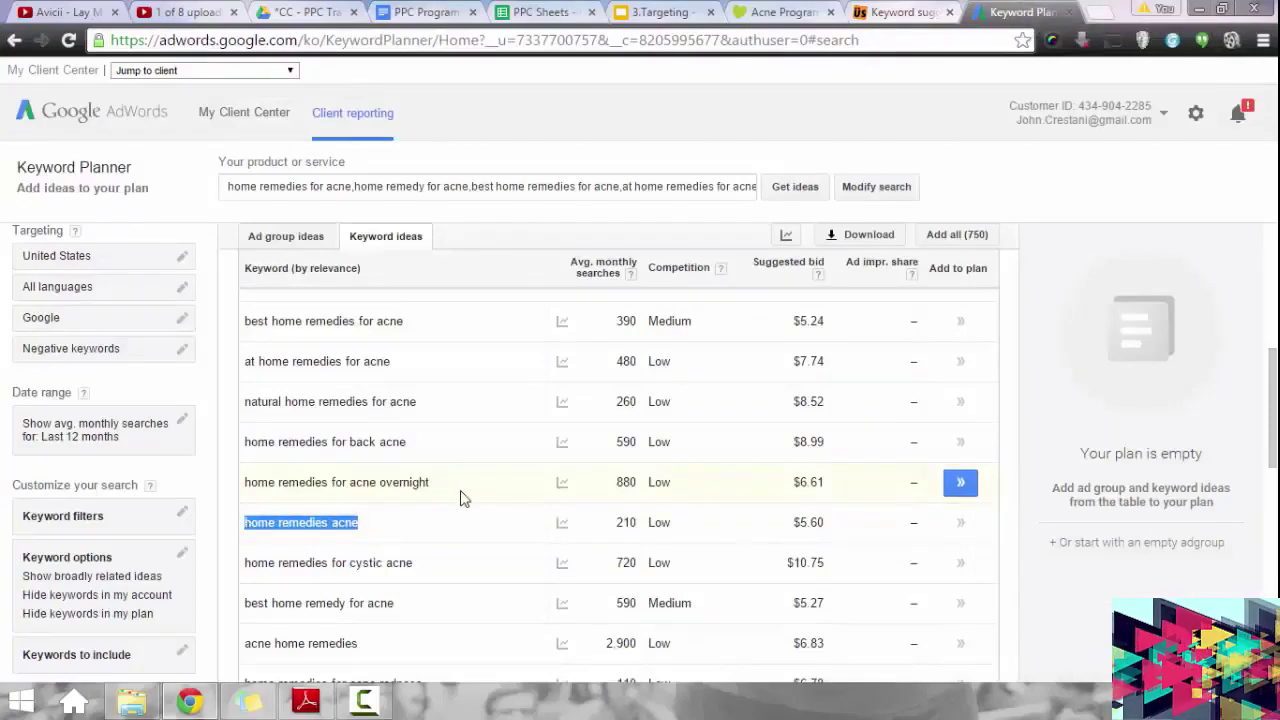
left_click(596, 194)
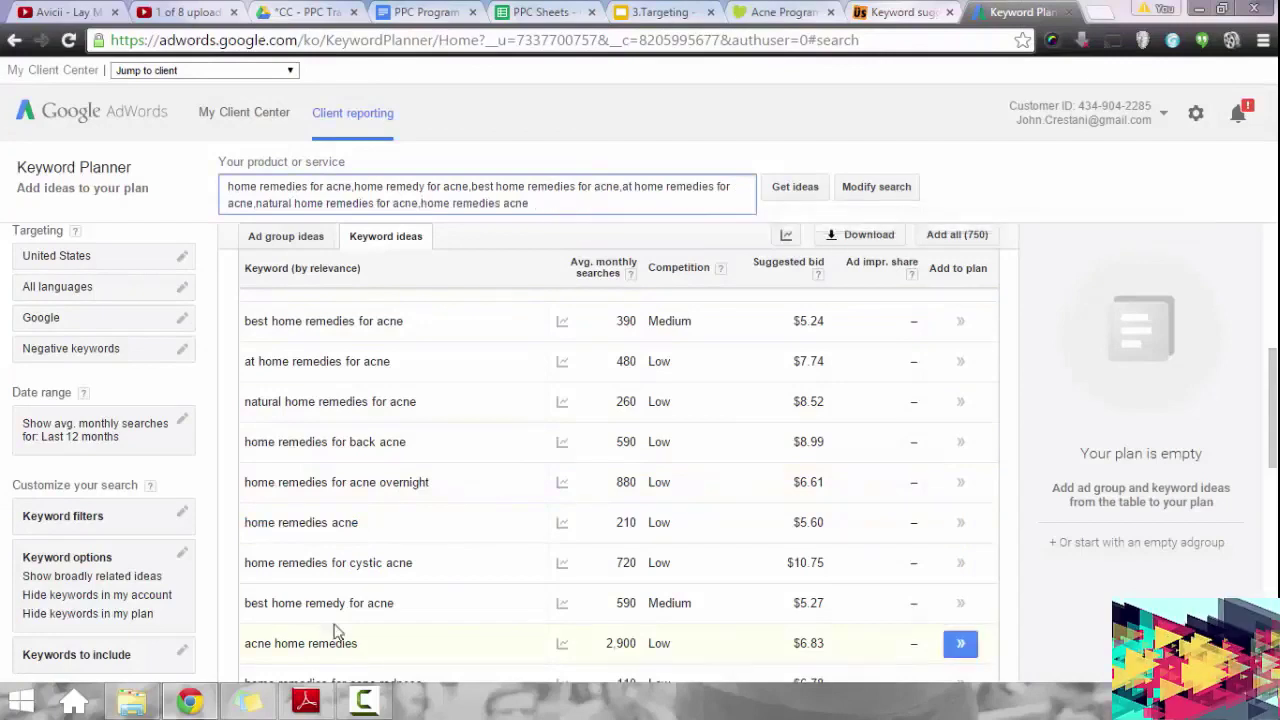
left_click(370, 608)
left_click_drag(372, 646, 243, 642)
key("ctrl+c")
left_click(492, 188)
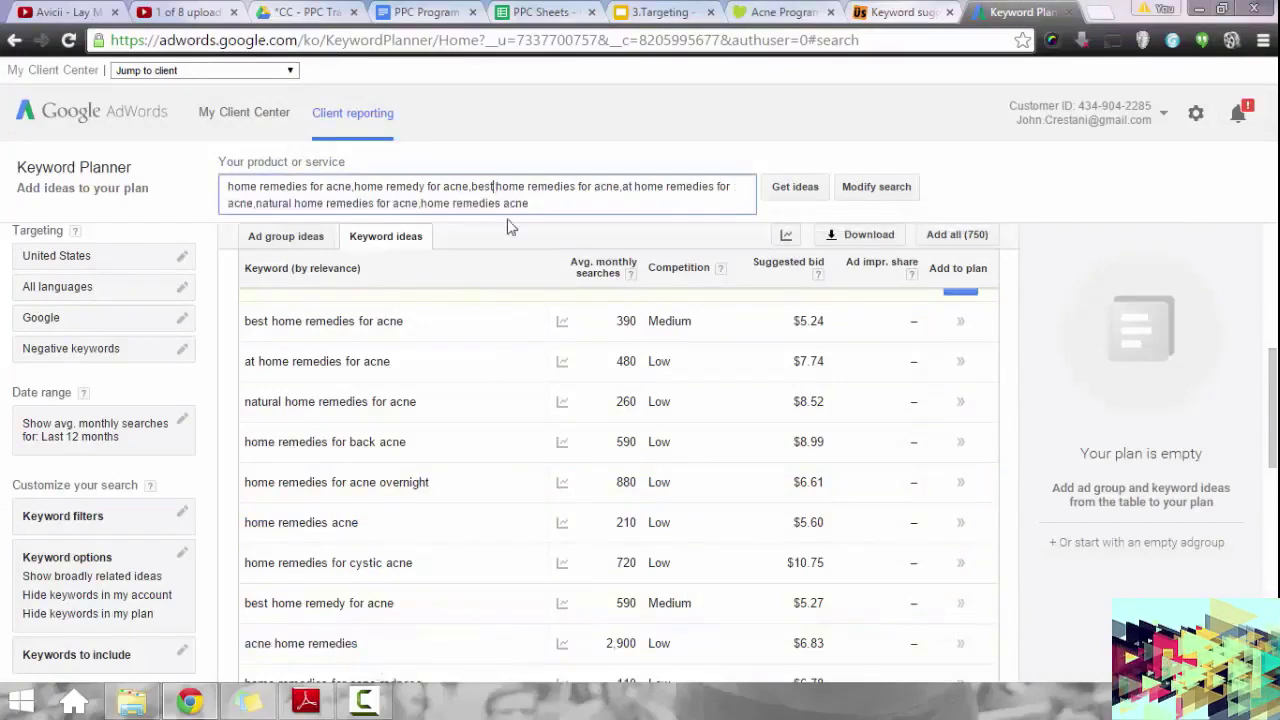
key("ctrl+v")
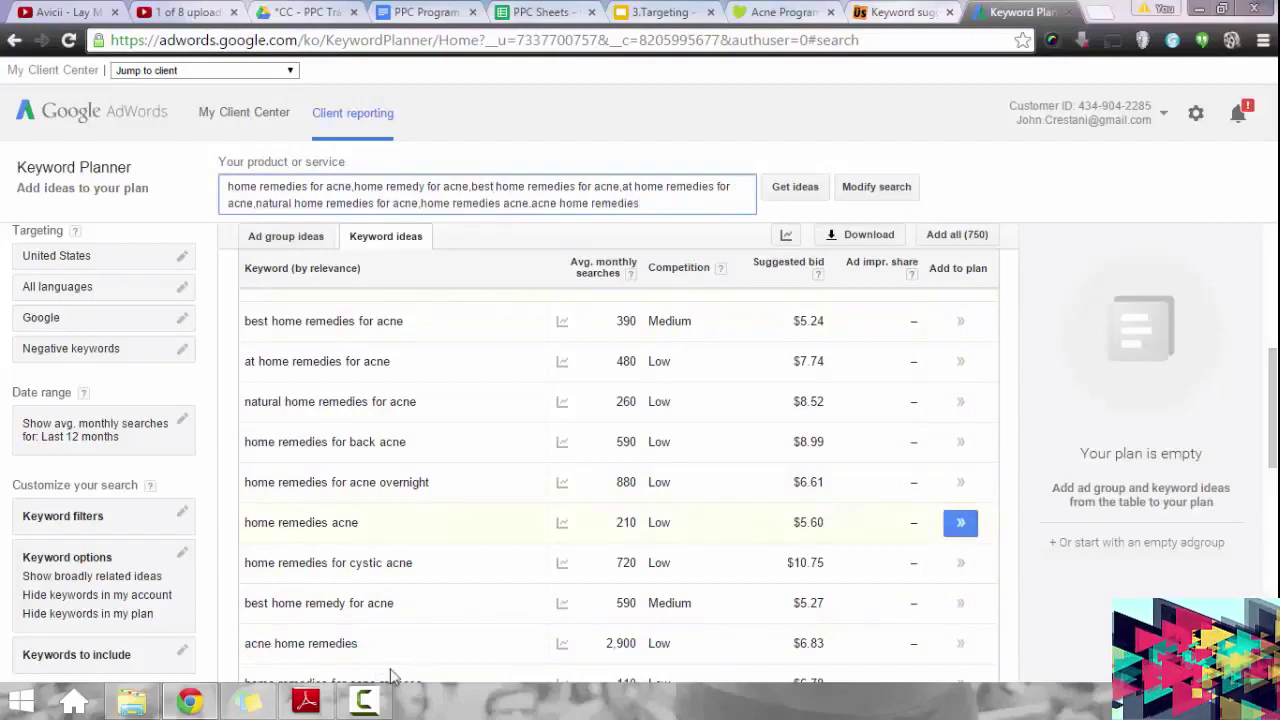
Copy the keyword idea "best home remedy for acne" to the end of the comma-separated product or service search.
left_click(360, 612)
left_click_drag(397, 612, 250, 603)
key("ctrl+c")
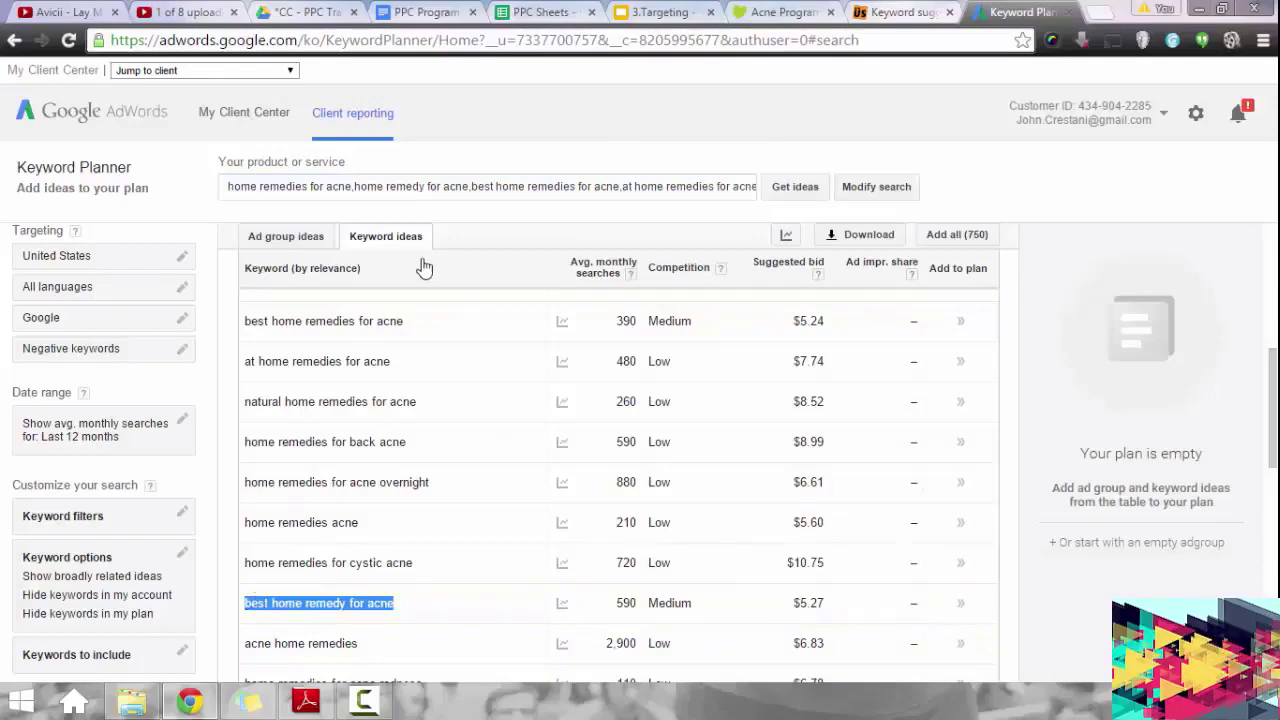
left_click(472, 184)
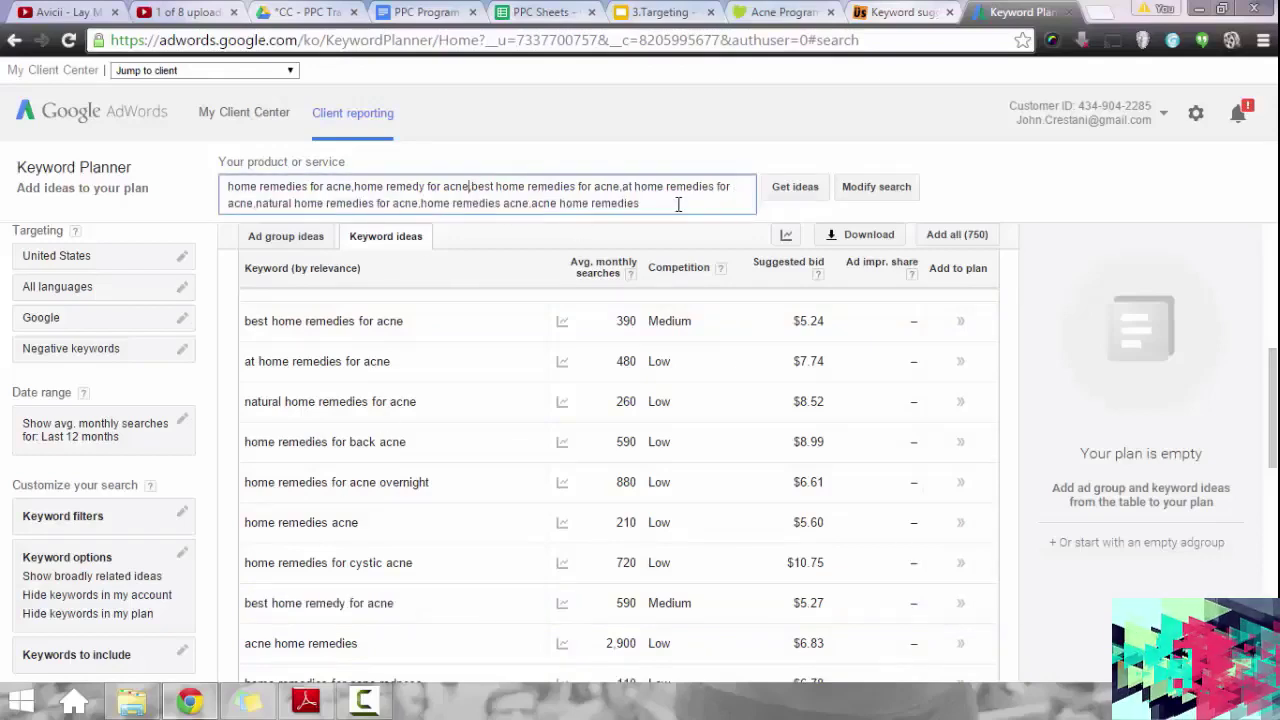
key("ctrl+v")
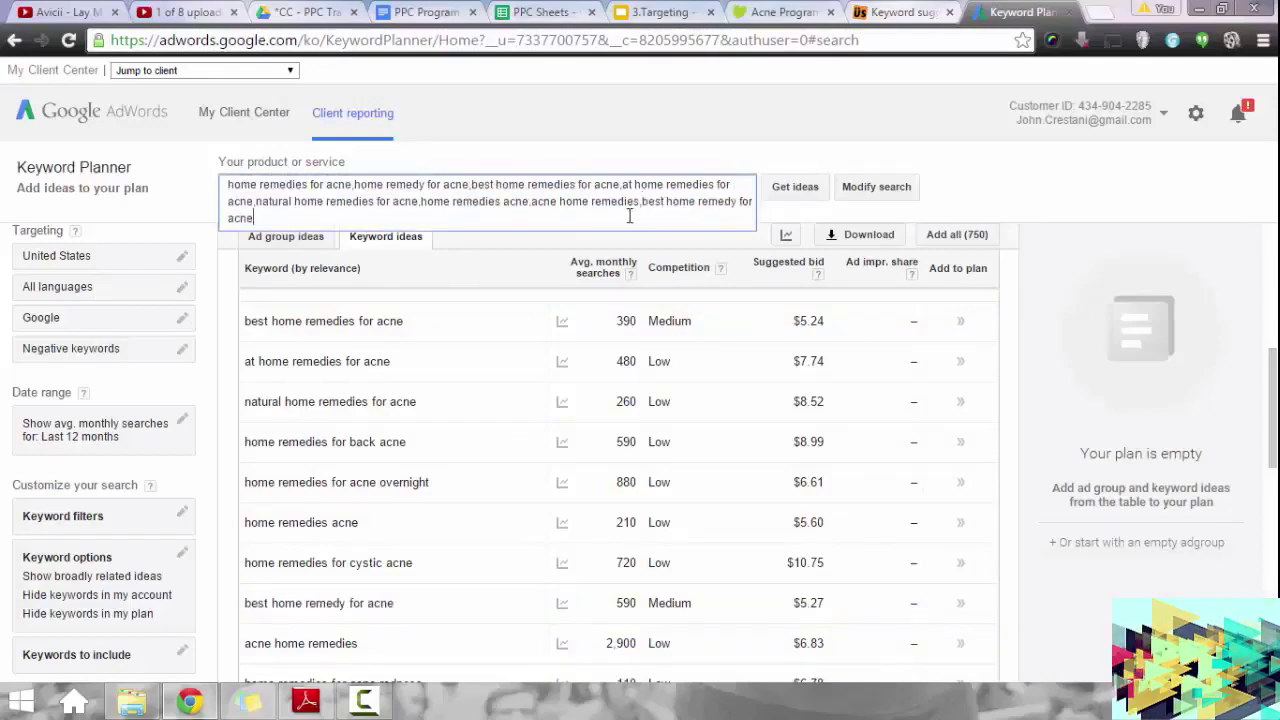
left_click(420, 562)
Add the keyword idea "what are some home remedies for acne" after a comma at the end of the search phrases.
scroll(460, 568, "down", 1)
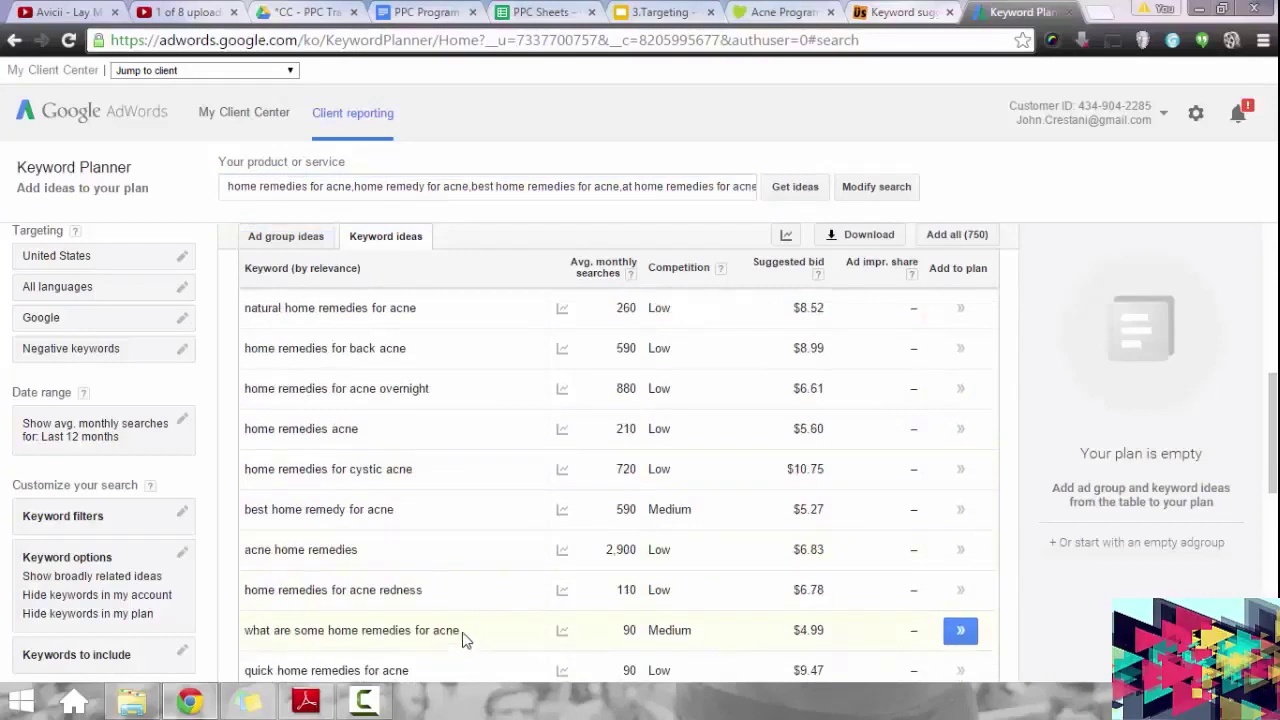
left_click_drag(447, 630, 244, 630)
key("ctrl+c")
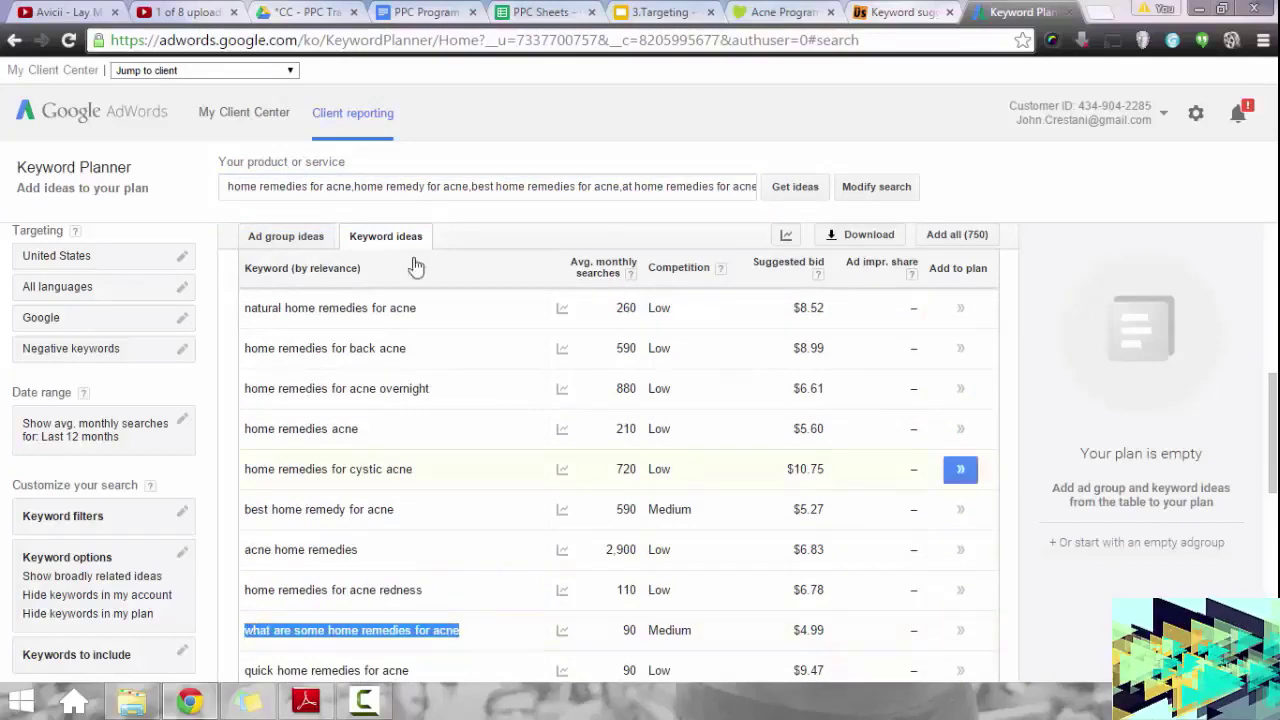
left_click(461, 189)
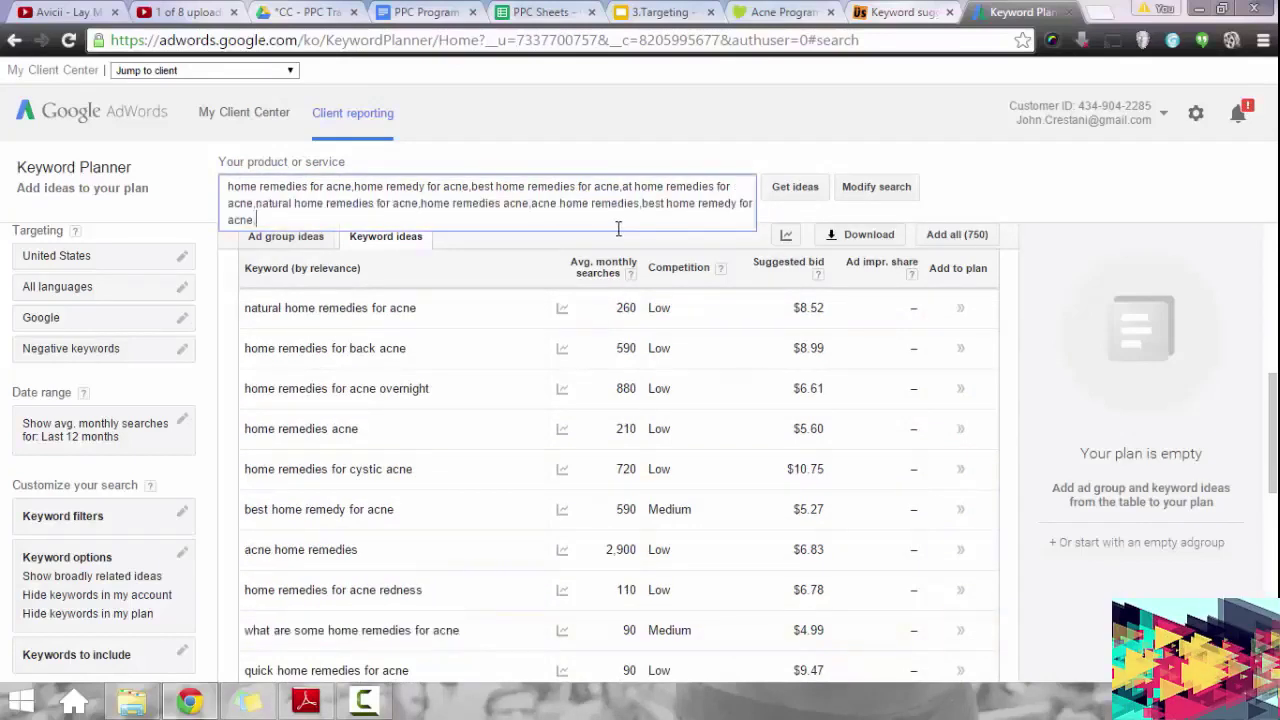
key("ctrl+v")
left_click(414, 614)
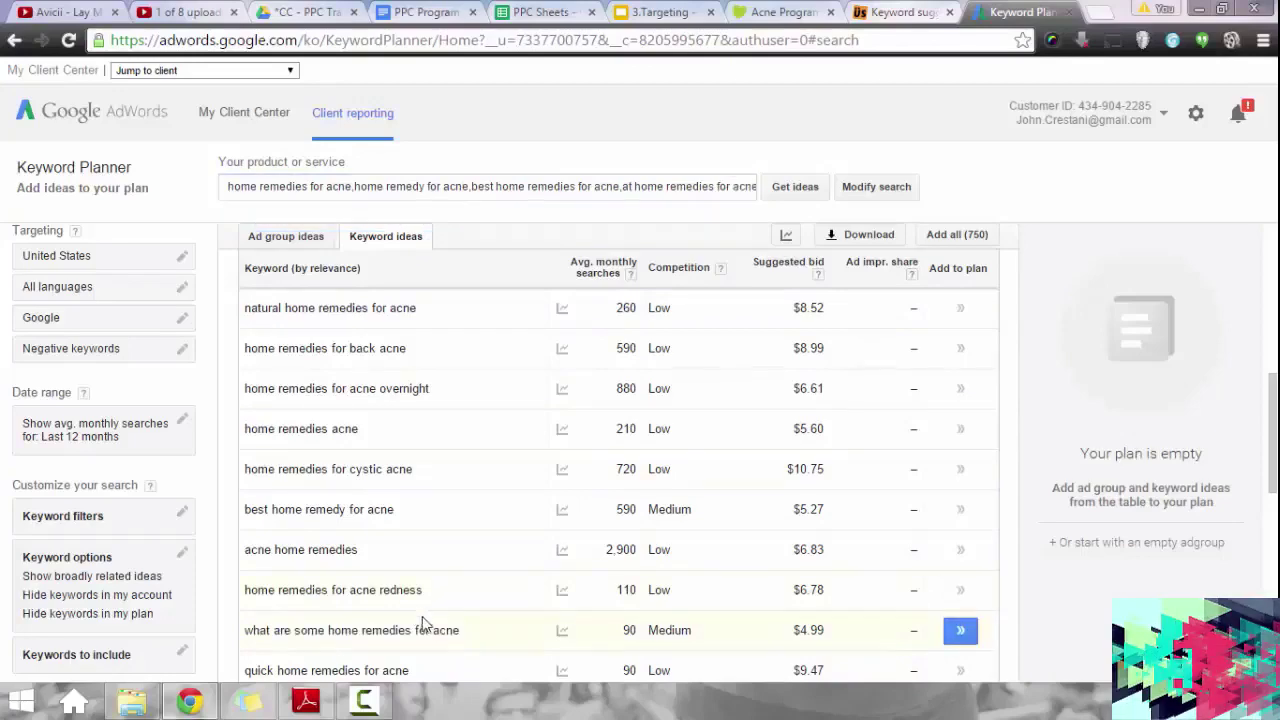
Switch to the TLV Negs sheet in PPC Sheets and enter the column heading "Wrong Expectations" in C1.
scroll(435, 622, "down", 1)
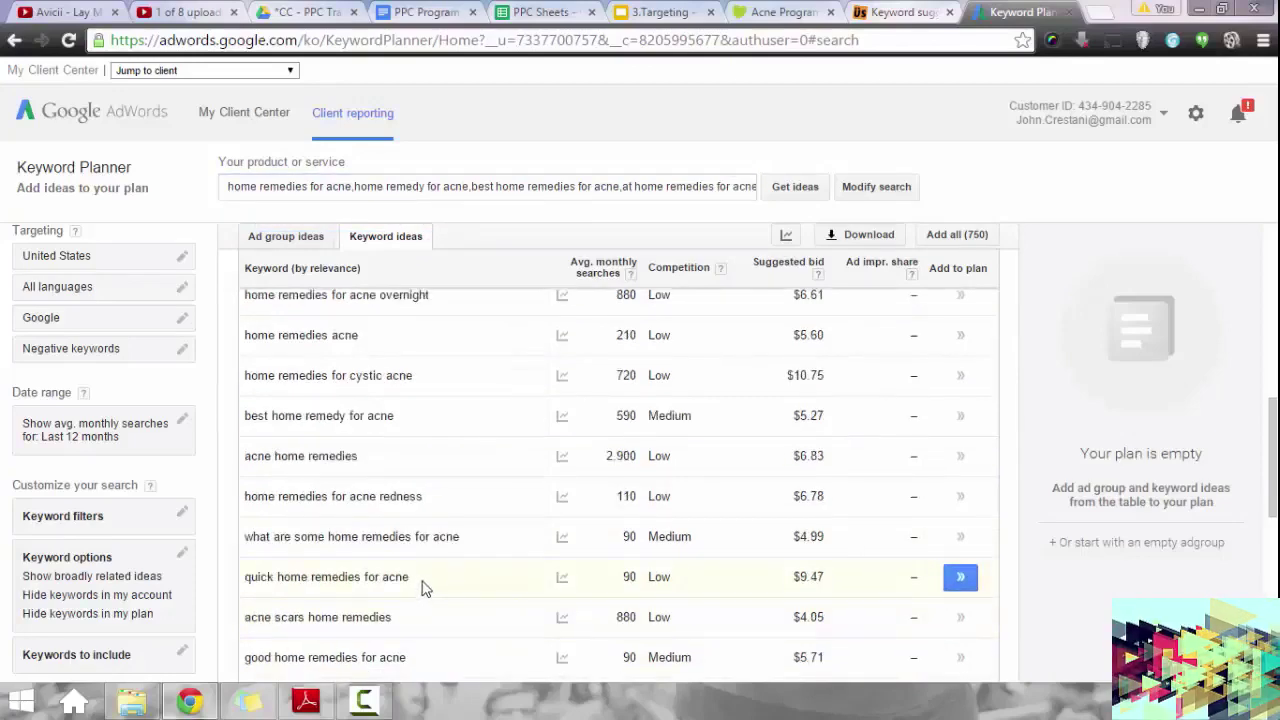
left_click_drag(422, 582, 233, 580)
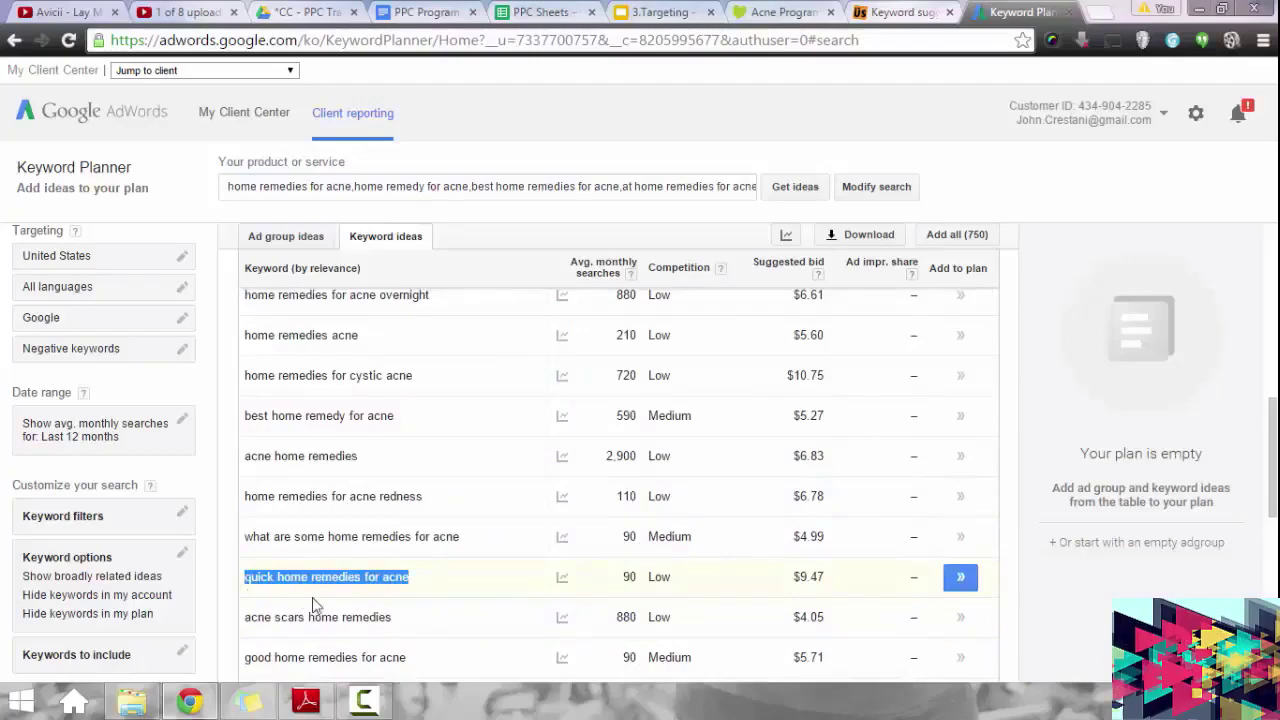
key("alt+Tab")
key("alt+Tab")
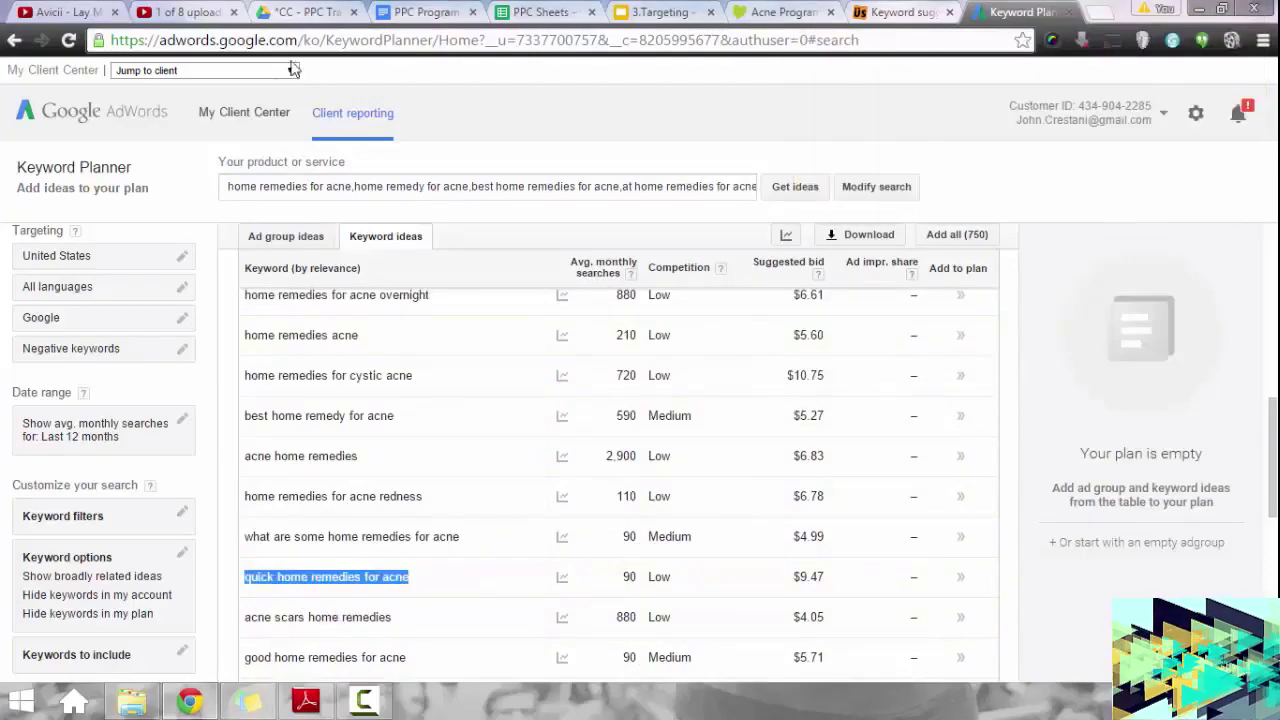
left_click(545, 12)
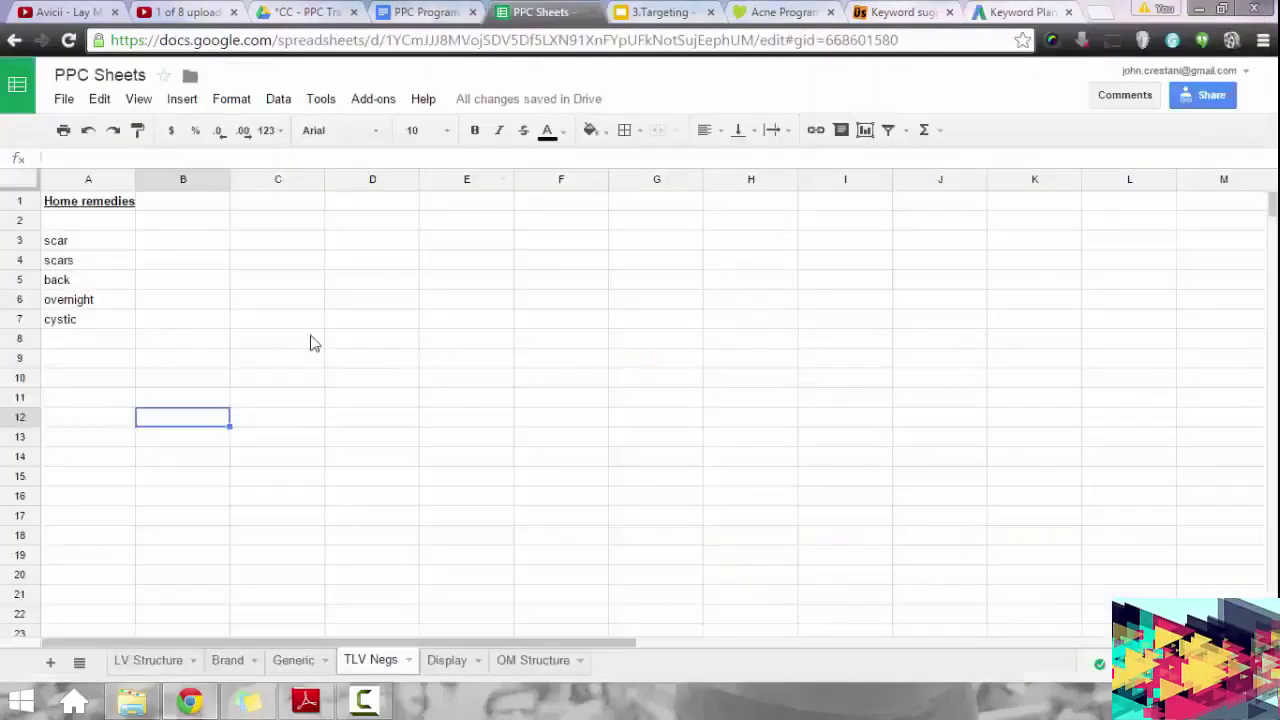
left_click(207, 209)
left_click(290, 208)
type("Ti")
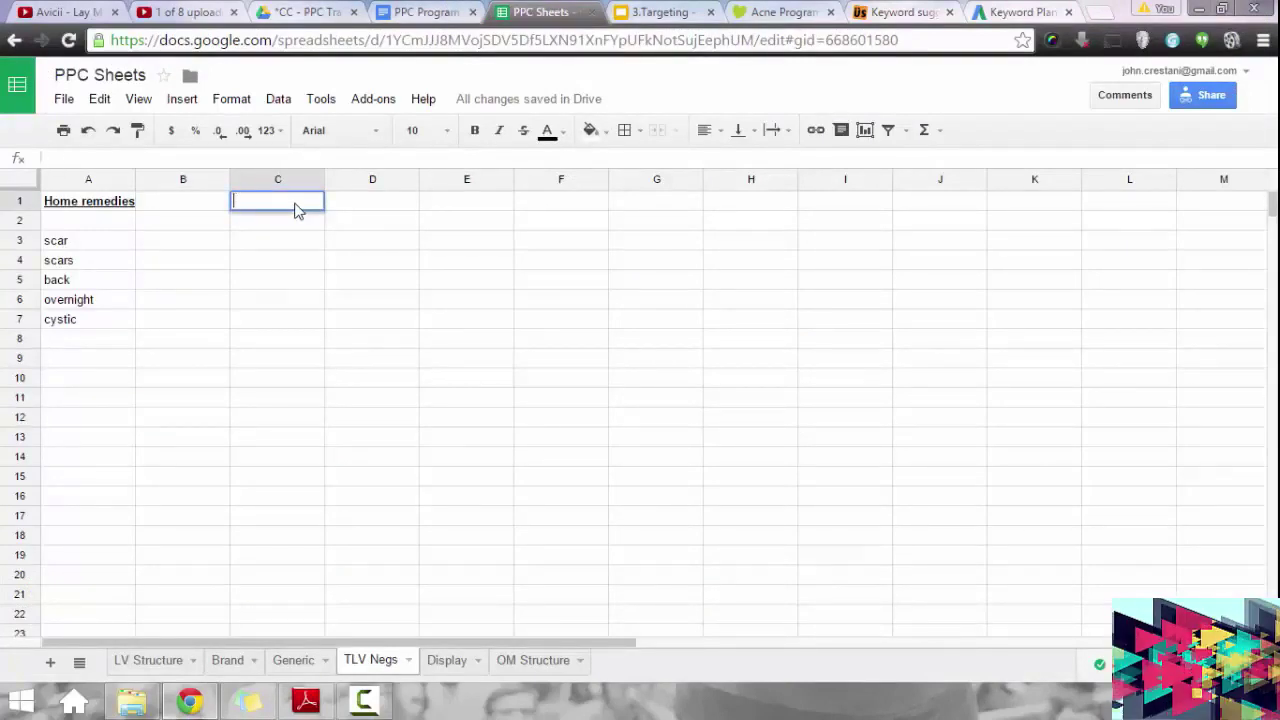
type("ong Expec")
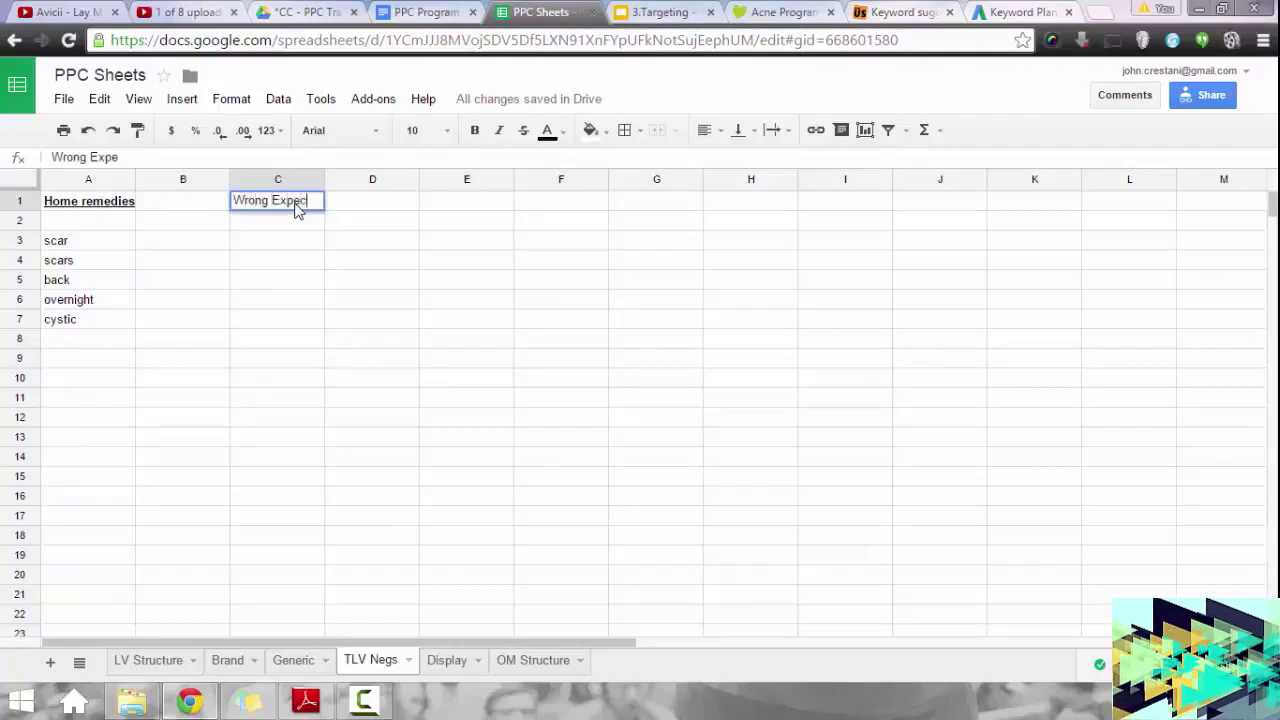
type("tations")
key("Return")
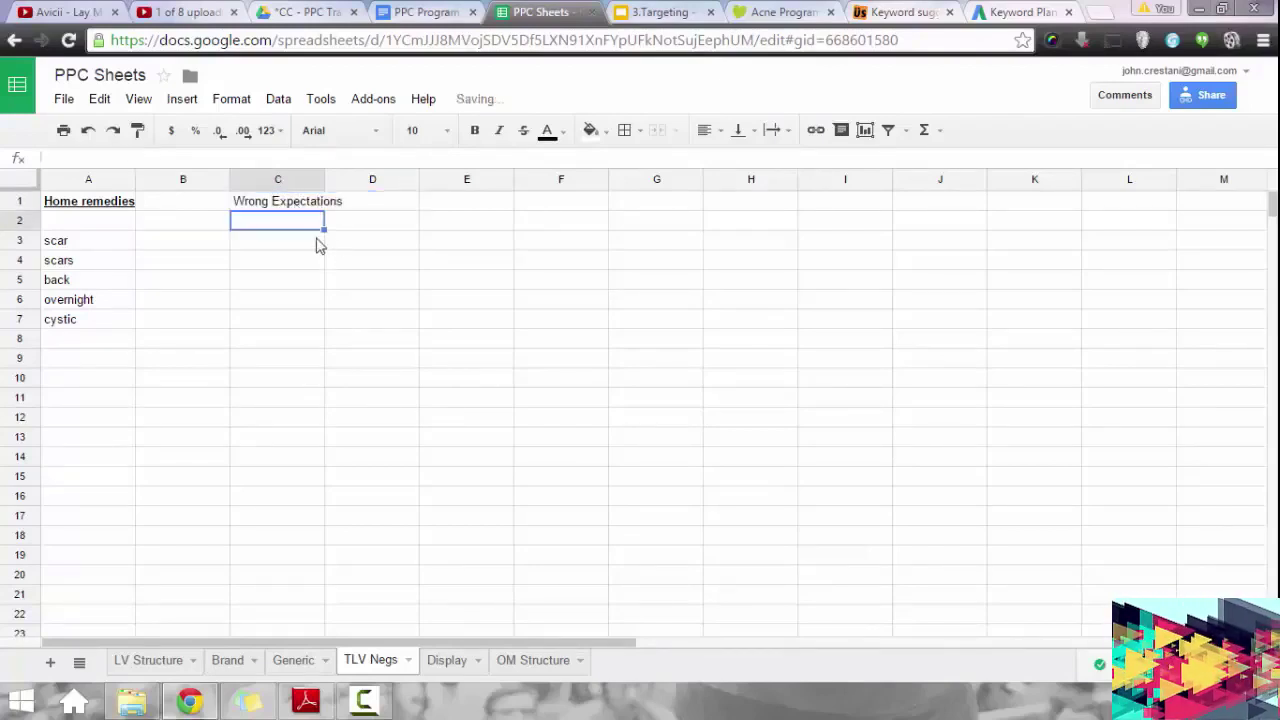
List the negative keywords "quick", "overnight" and "over night" in C3:C5 beneath the Wrong Expectations heading.
left_click(306, 245)
type("quick")
key("Return")
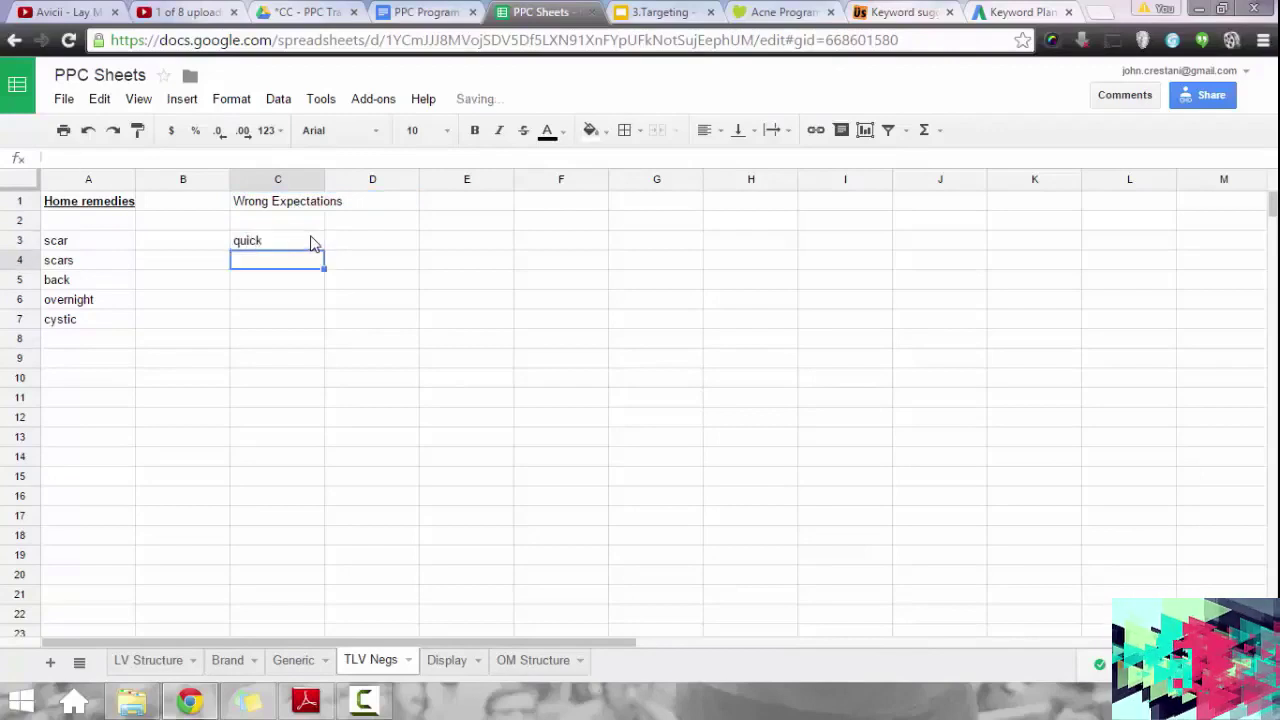
type("overni")
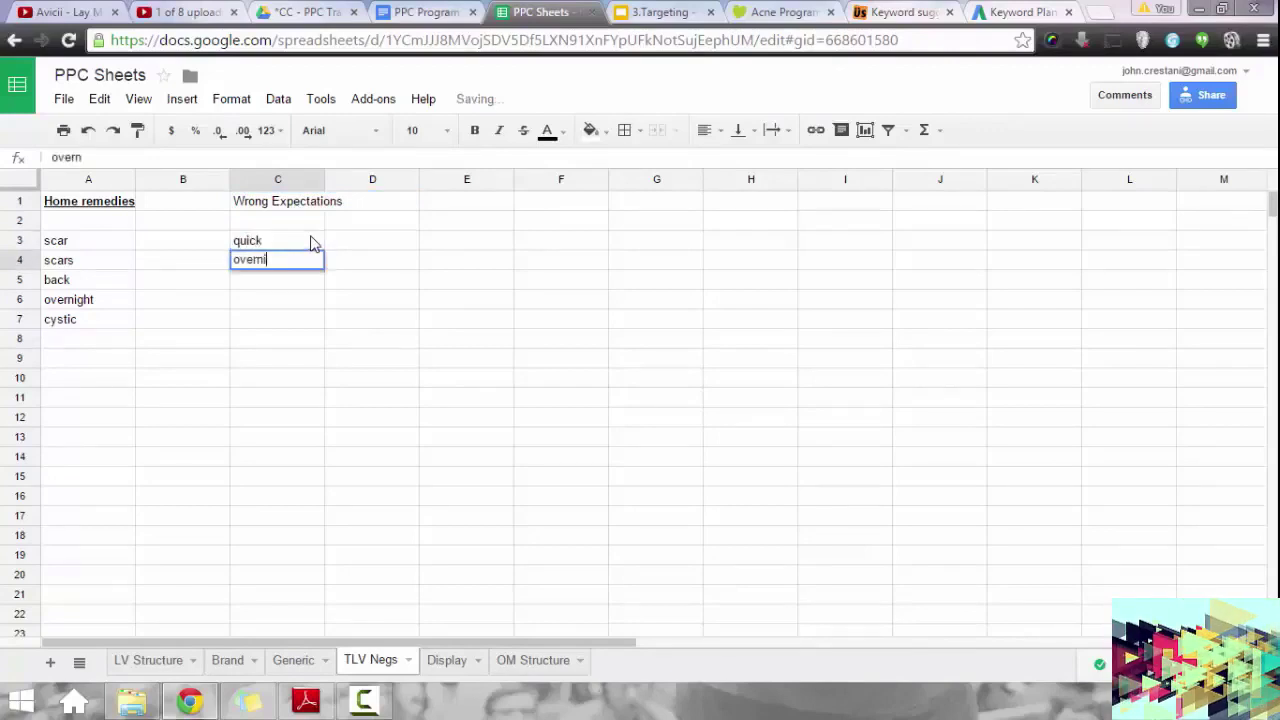
type("ght")
key("Return")
type("over n")
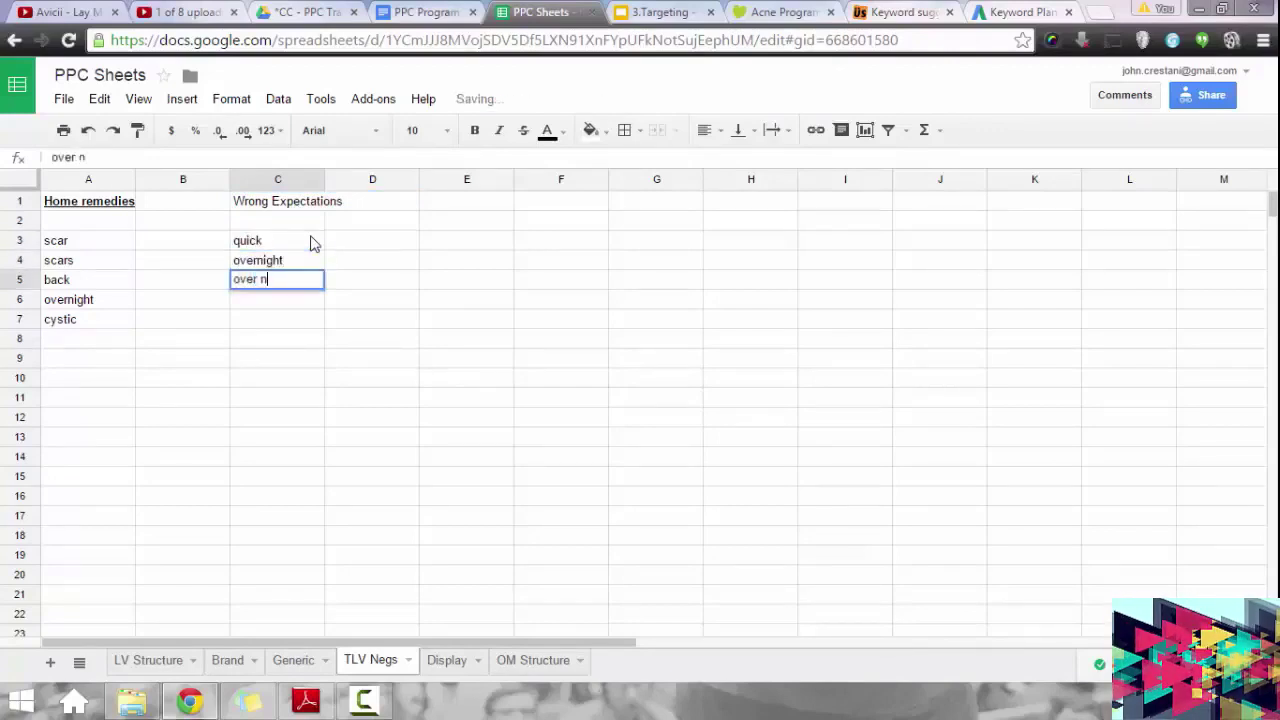
key("Return")
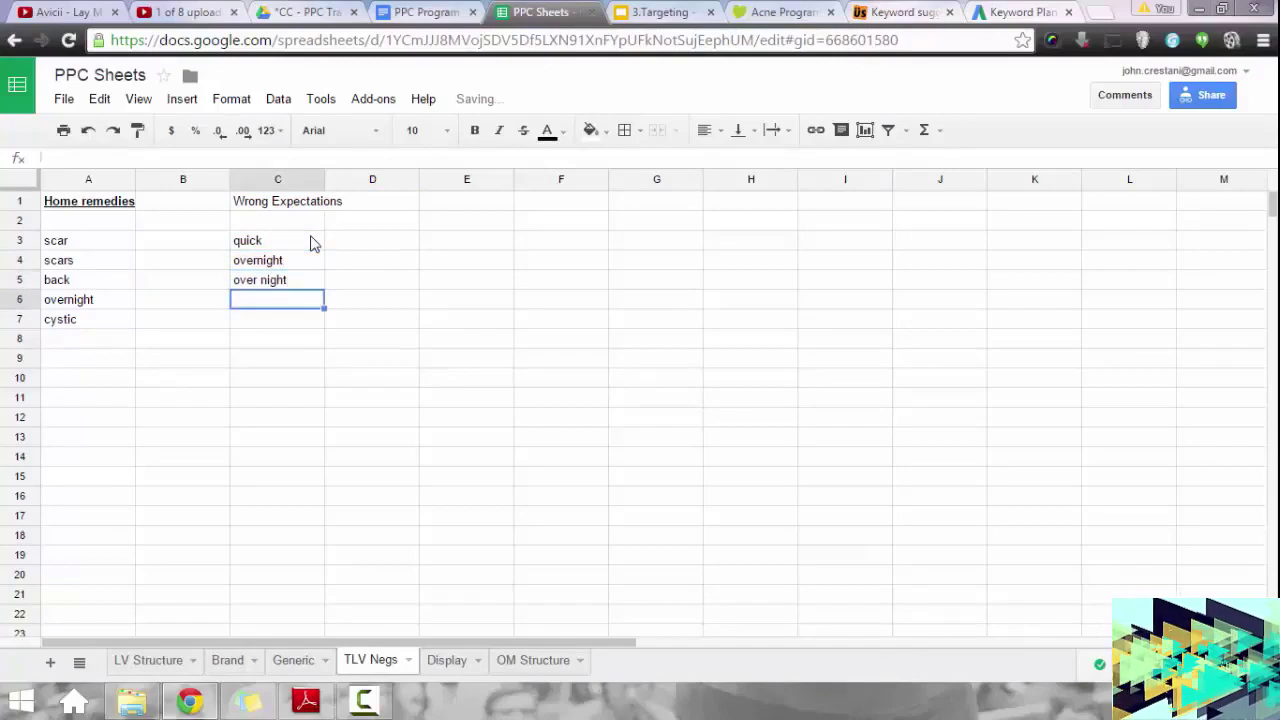
Remove "overnight" from the Home remedies list and move "cystic" up into A6 to close the gap.
left_click(88, 305)
key("Delete")
left_click(114, 417)
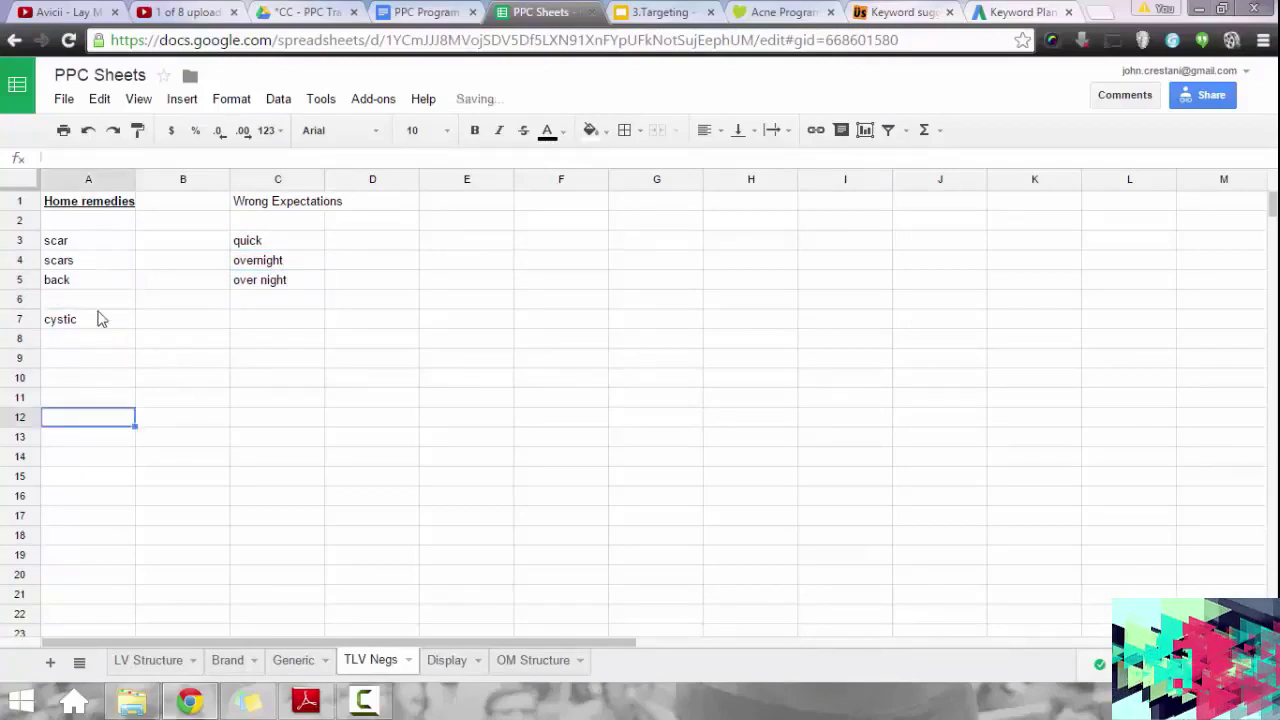
left_click(100, 318)
left_click(88, 302)
type("cystic")
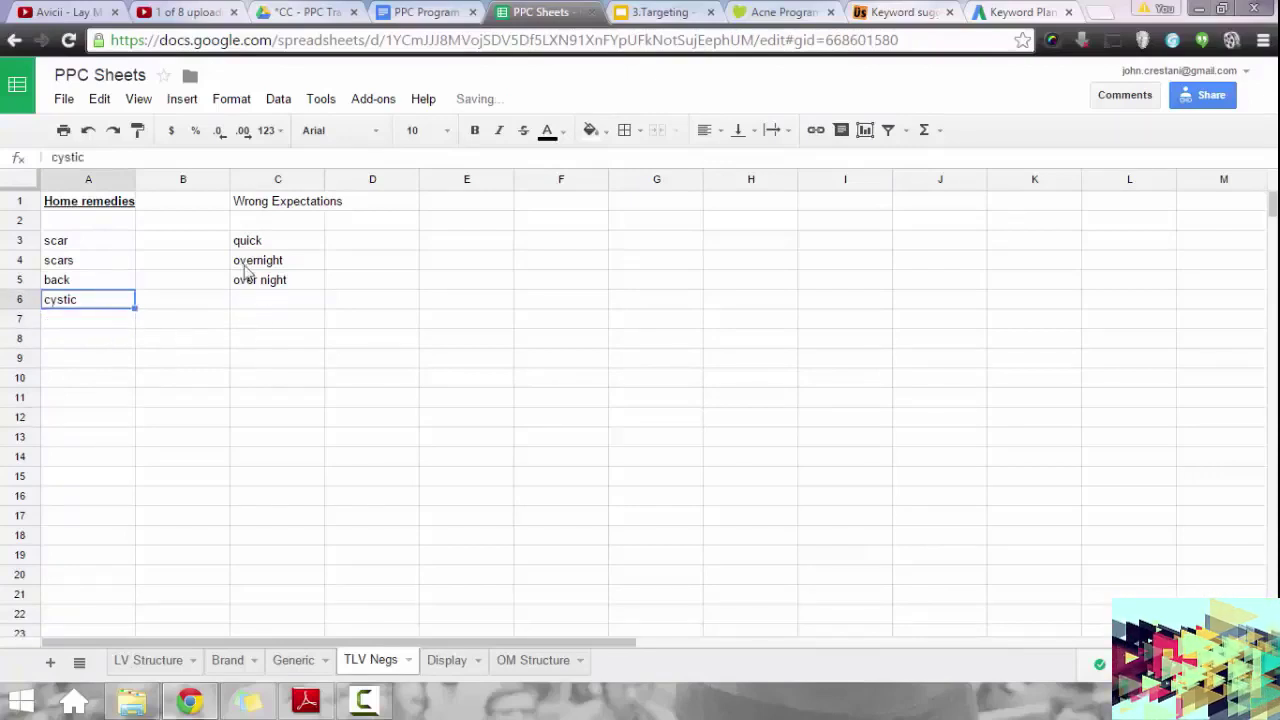
Make the "Wrong Expectations" heading in C1 bold and underlined.
left_click_drag(272, 246, 264, 290)
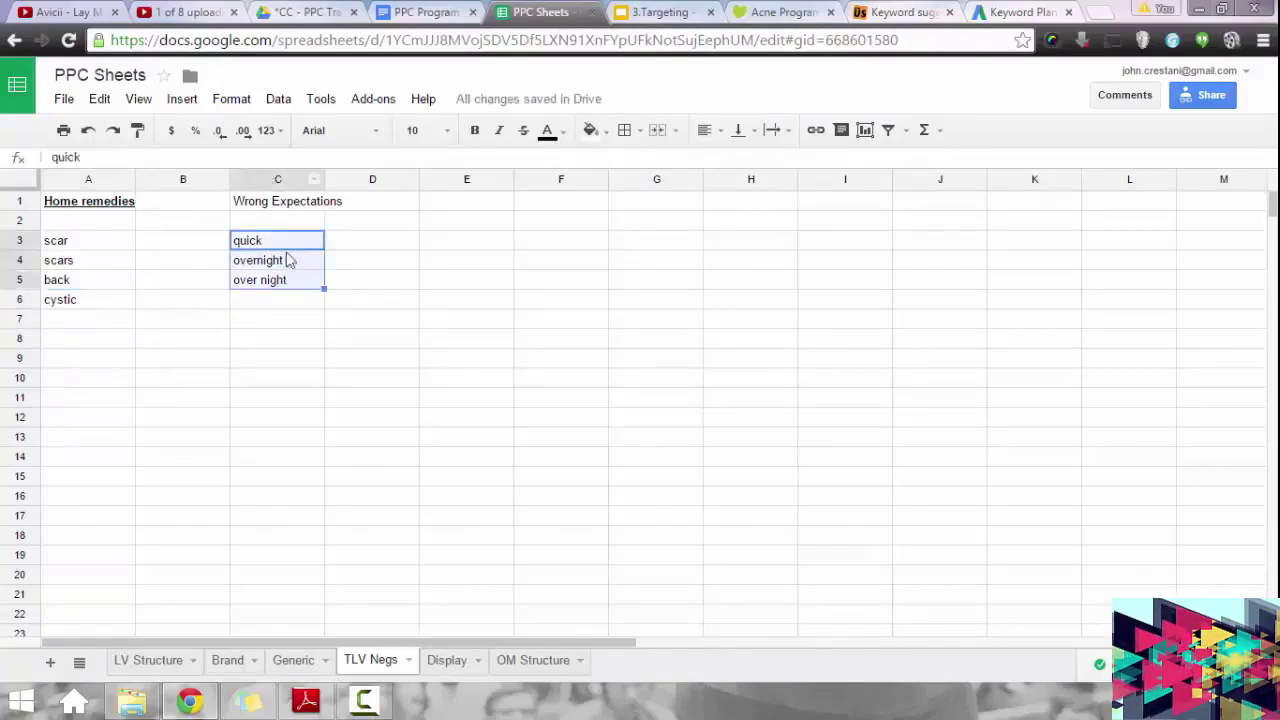
left_click(290, 206)
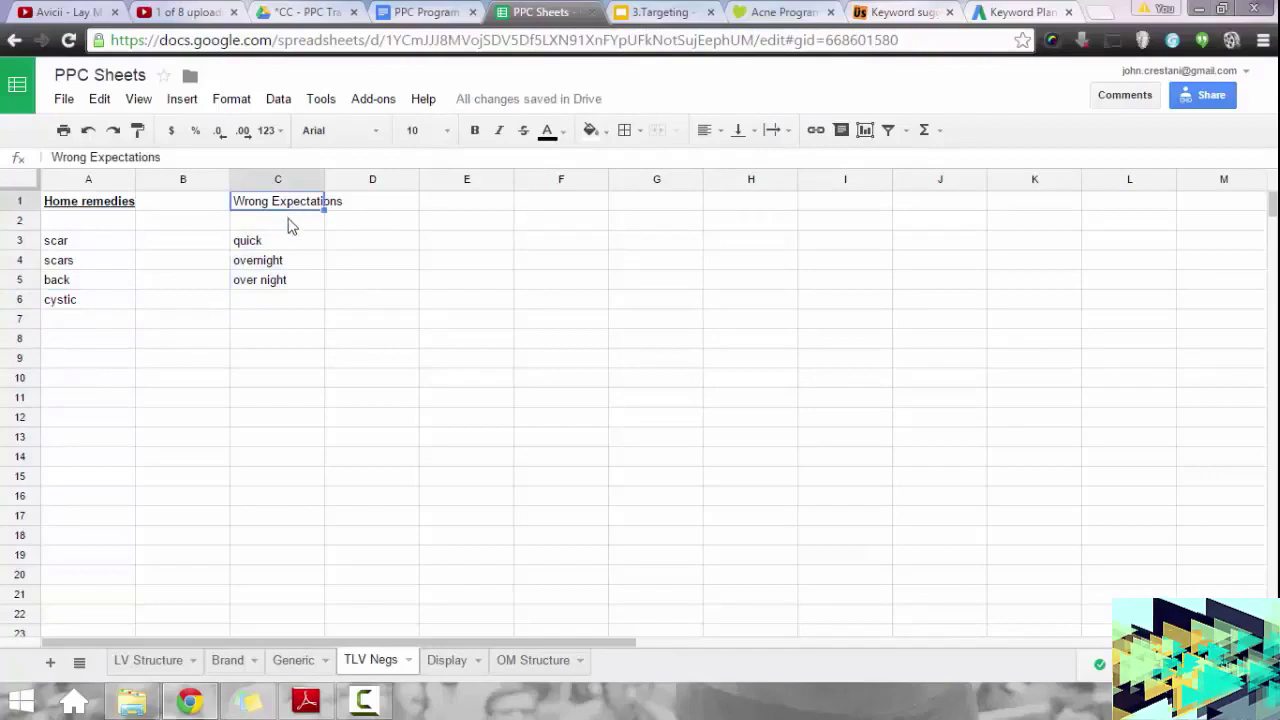
key("ctrl+b")
key("ctrl+u")
left_click_drag(270, 243, 280, 286)
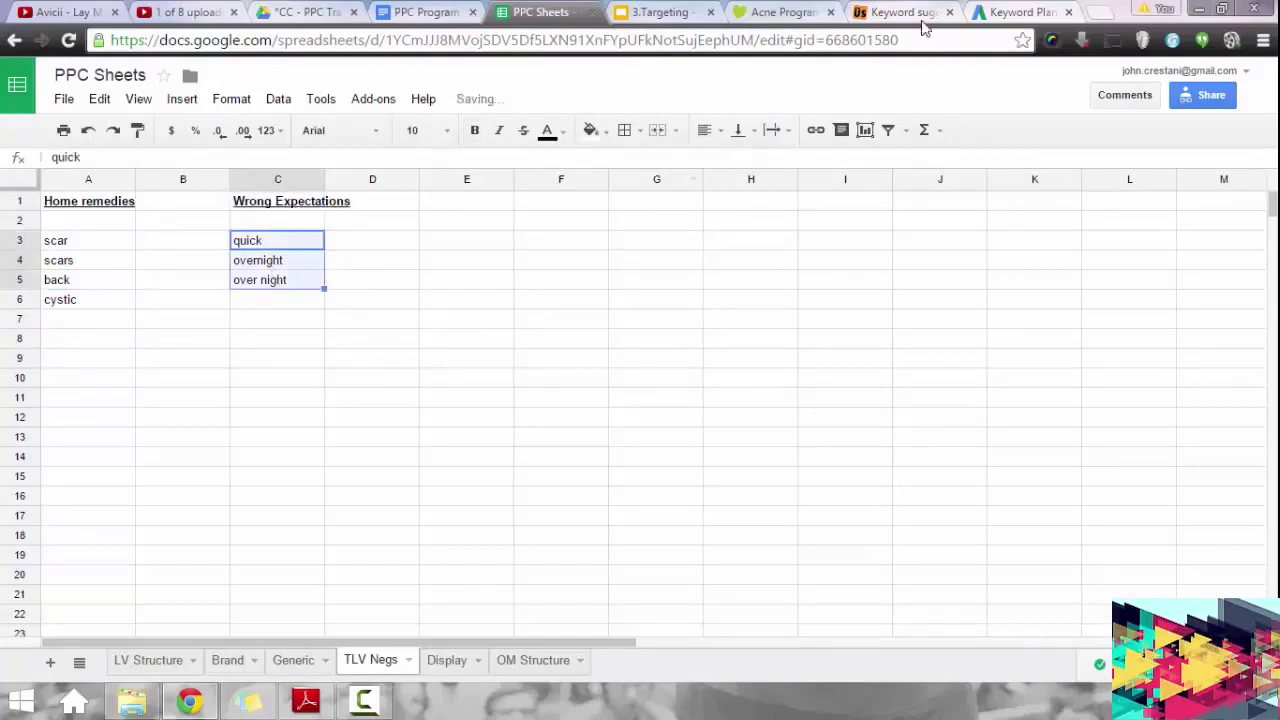
Switch to Keyword Planner and append the keyword idea "good home remedies for acne" to the comma-separated search phrases.
left_click(1015, 12)
left_click(385, 617)
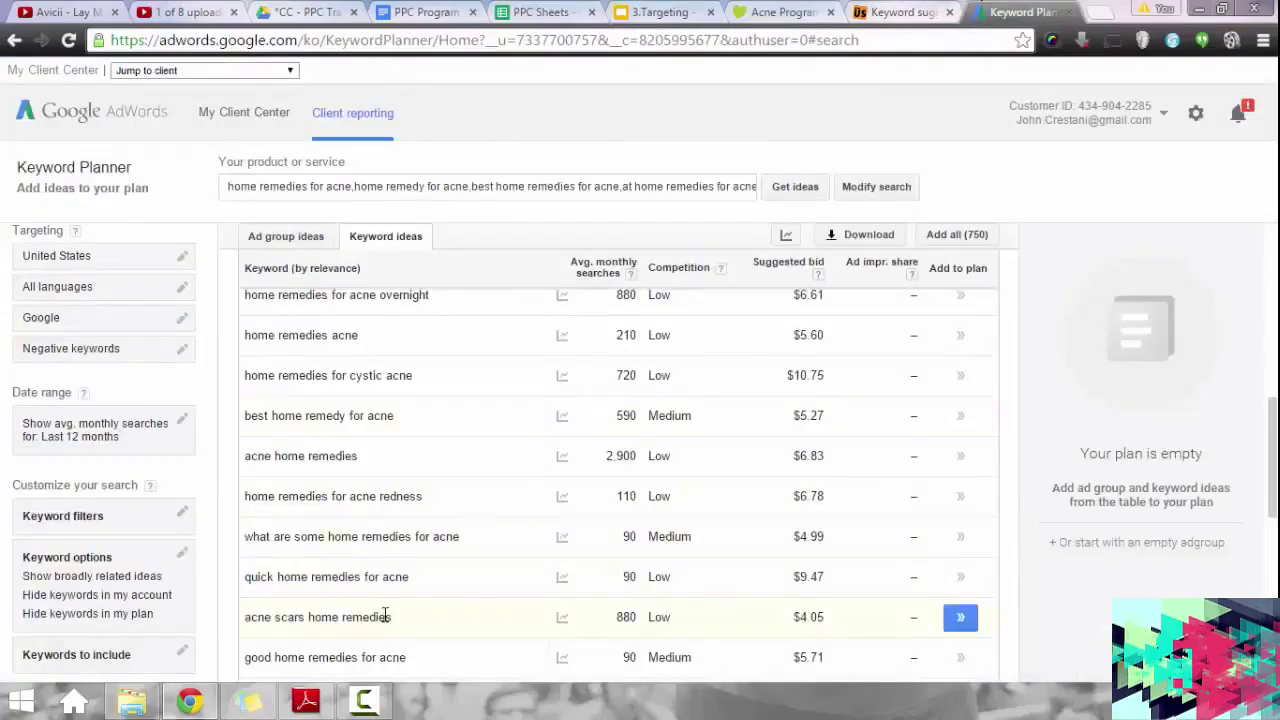
scroll(365, 637, "down", 1)
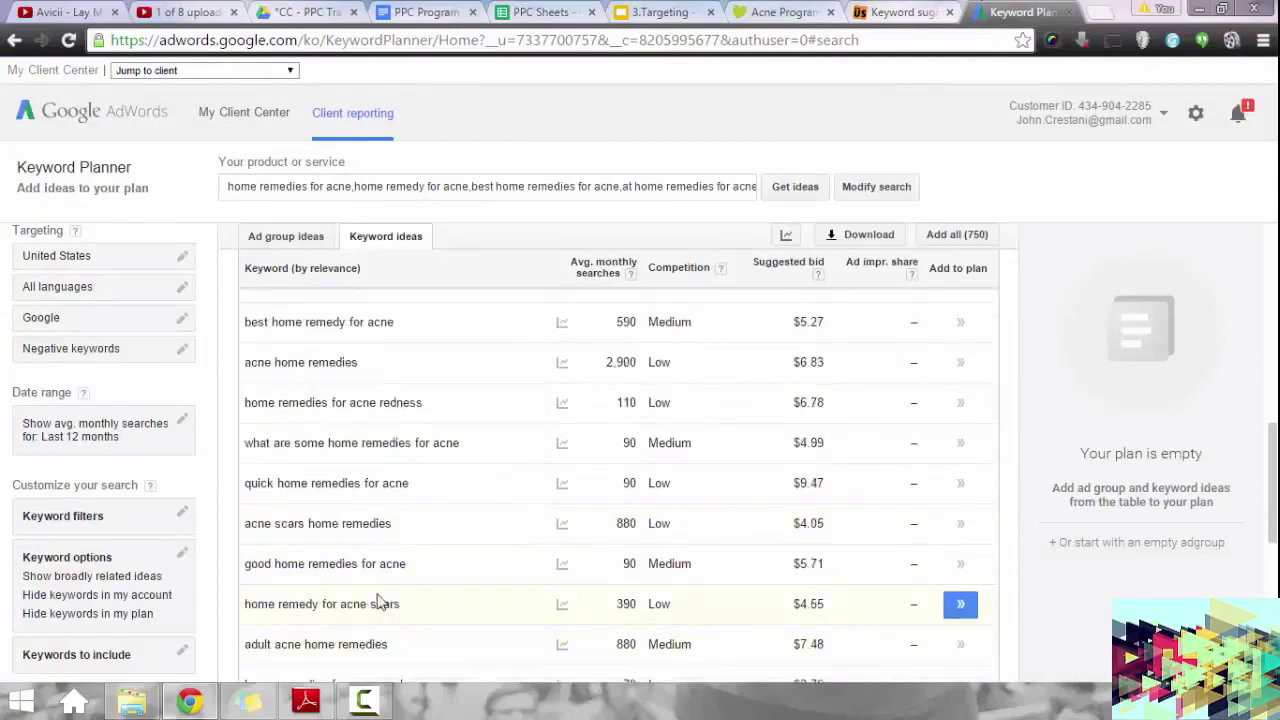
left_click_drag(413, 566, 244, 566)
key("ctrl+c")
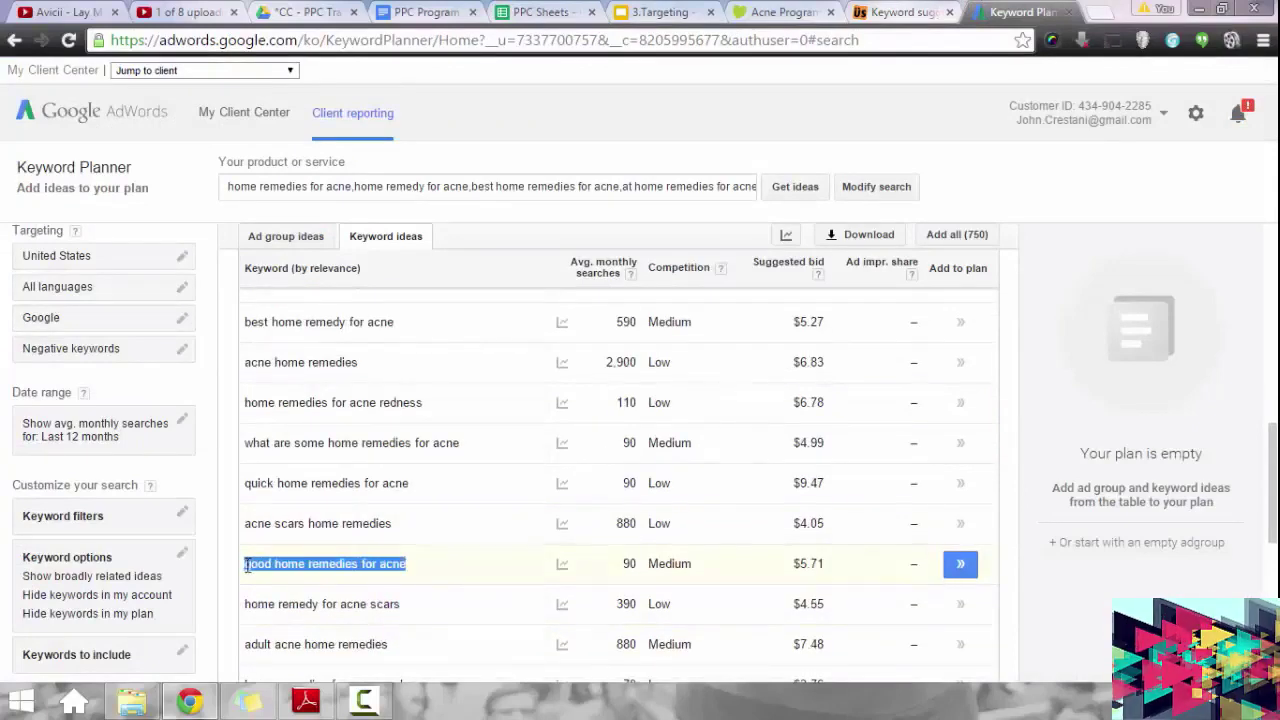
left_click(636, 186)
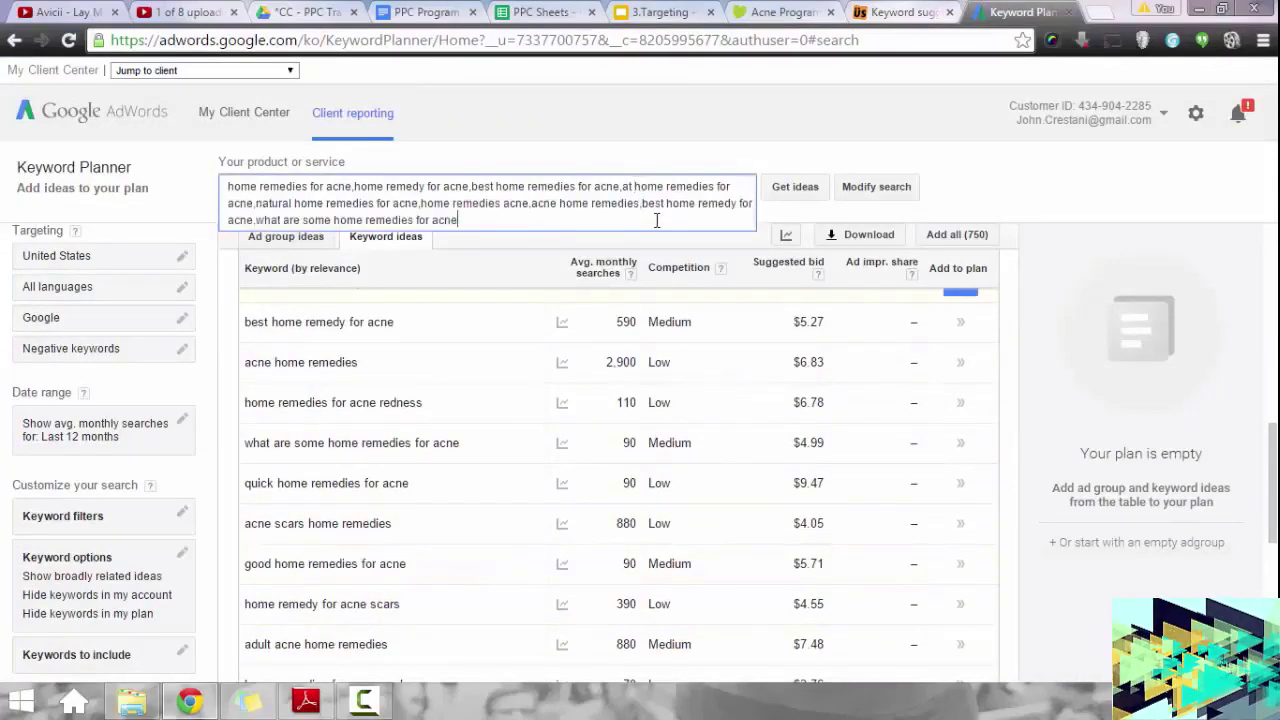
type(",")
key("ctrl+v")
left_click(378, 612)
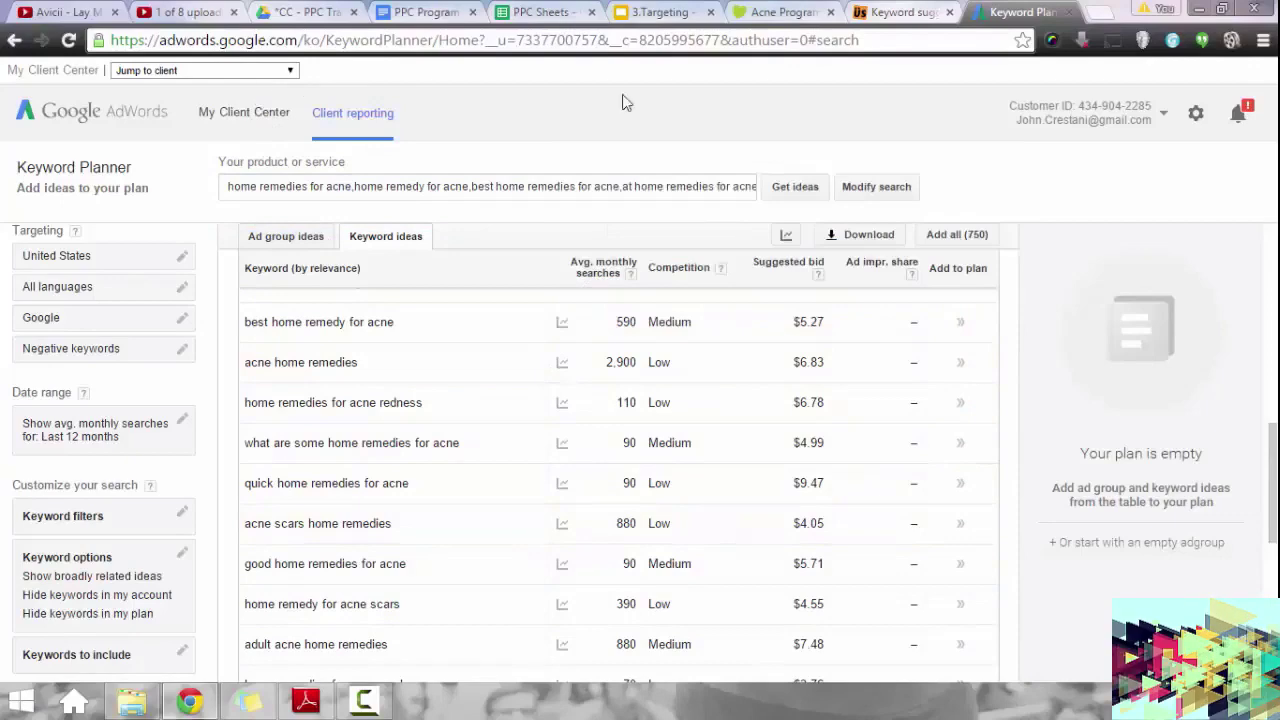
Return to the TLV Negs sheet in PPC Sheets and add "adult" in A7 of the Home remedies list.
left_click(527, 12)
left_click(94, 304)
left_click(112, 318)
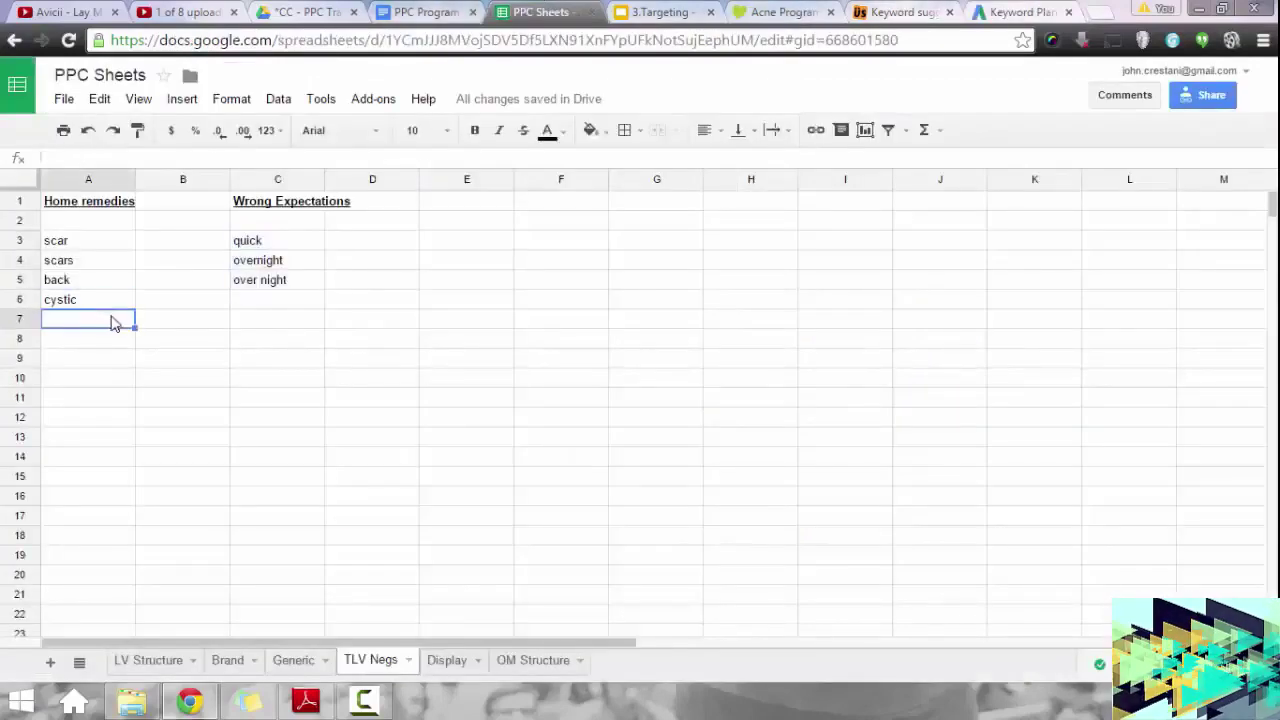
type("adult")
key("Return")
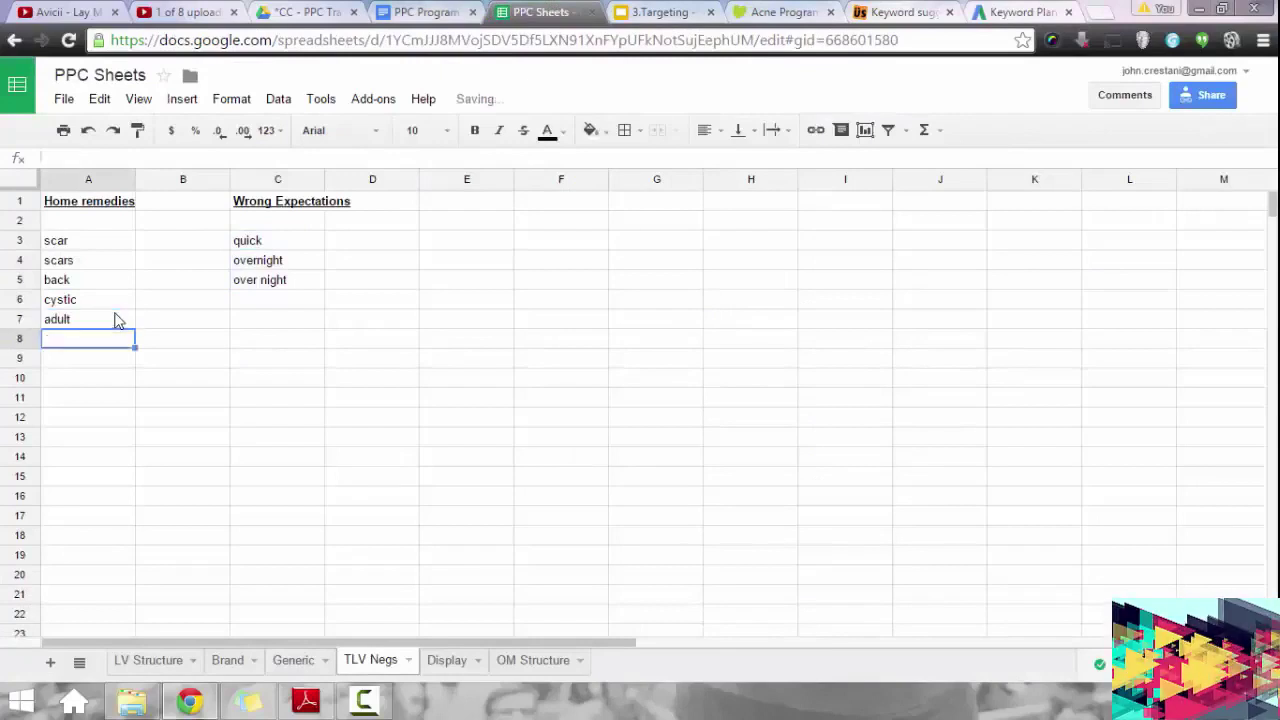
Go back to Keyword Planner and append the keyword idea "home remedies to clear acne" to the search phrases.
left_click(1024, 10)
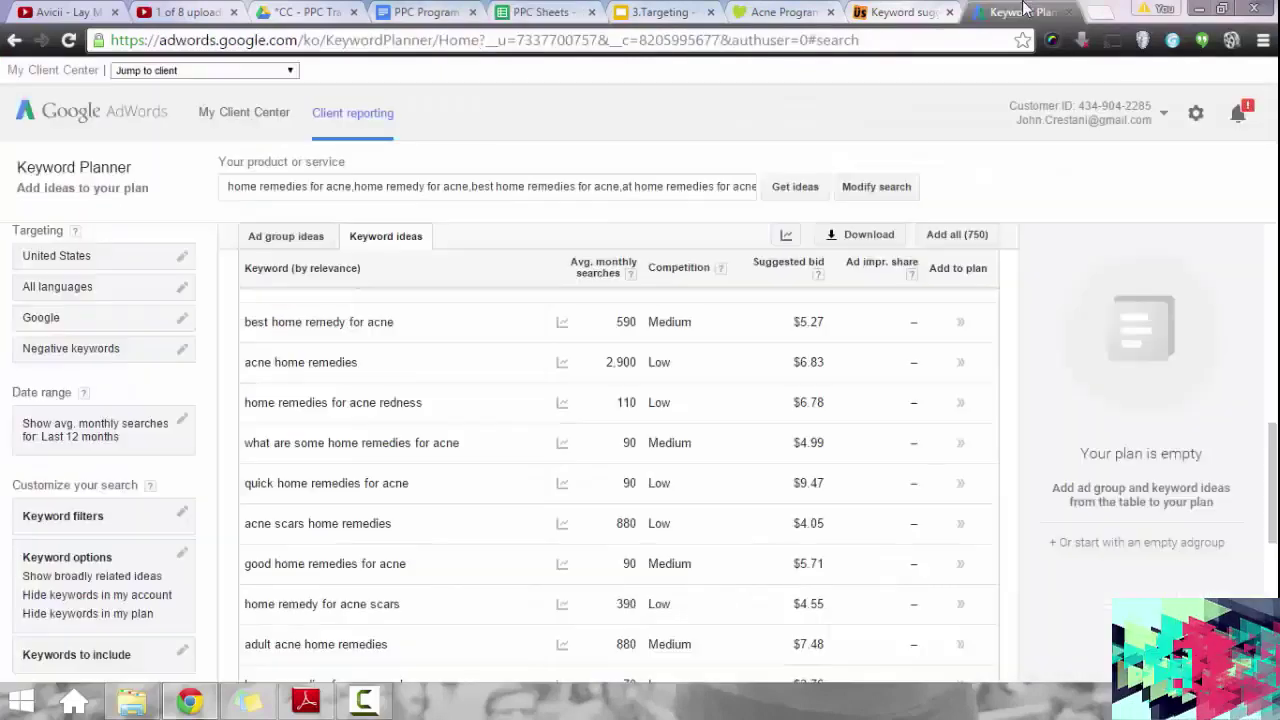
scroll(445, 588, "down", 2)
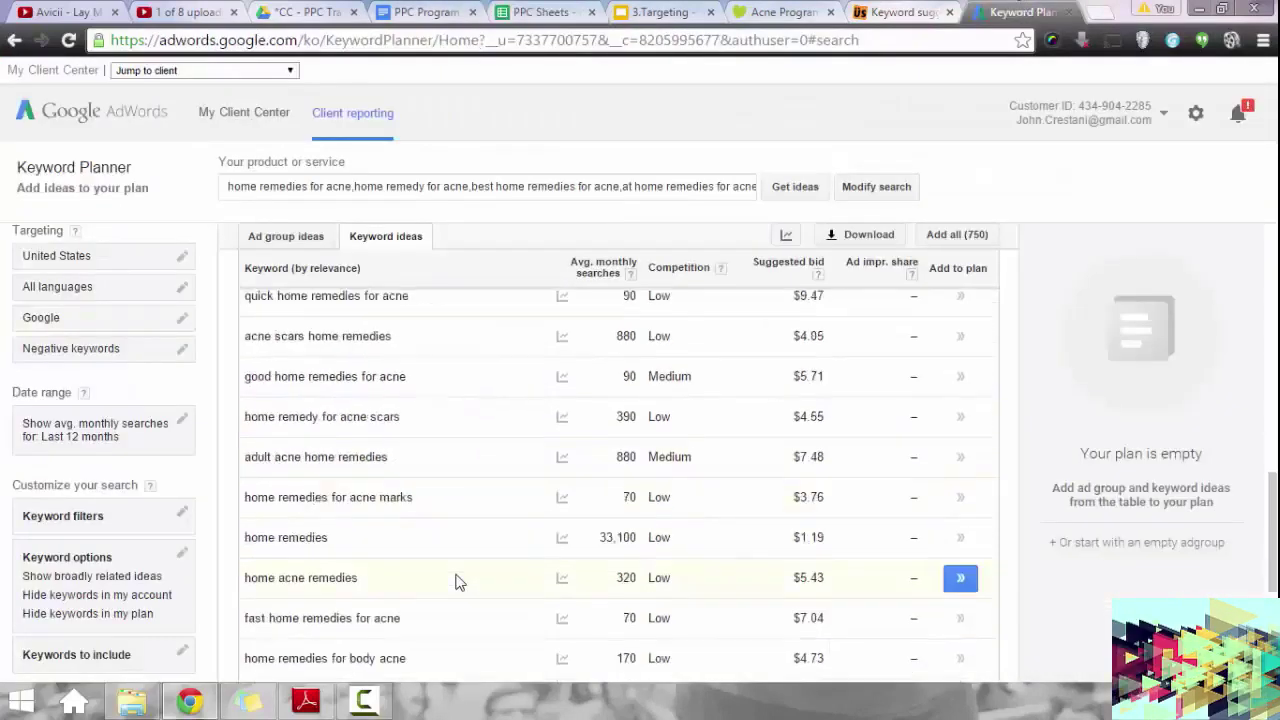
scroll(483, 512, "down", 1)
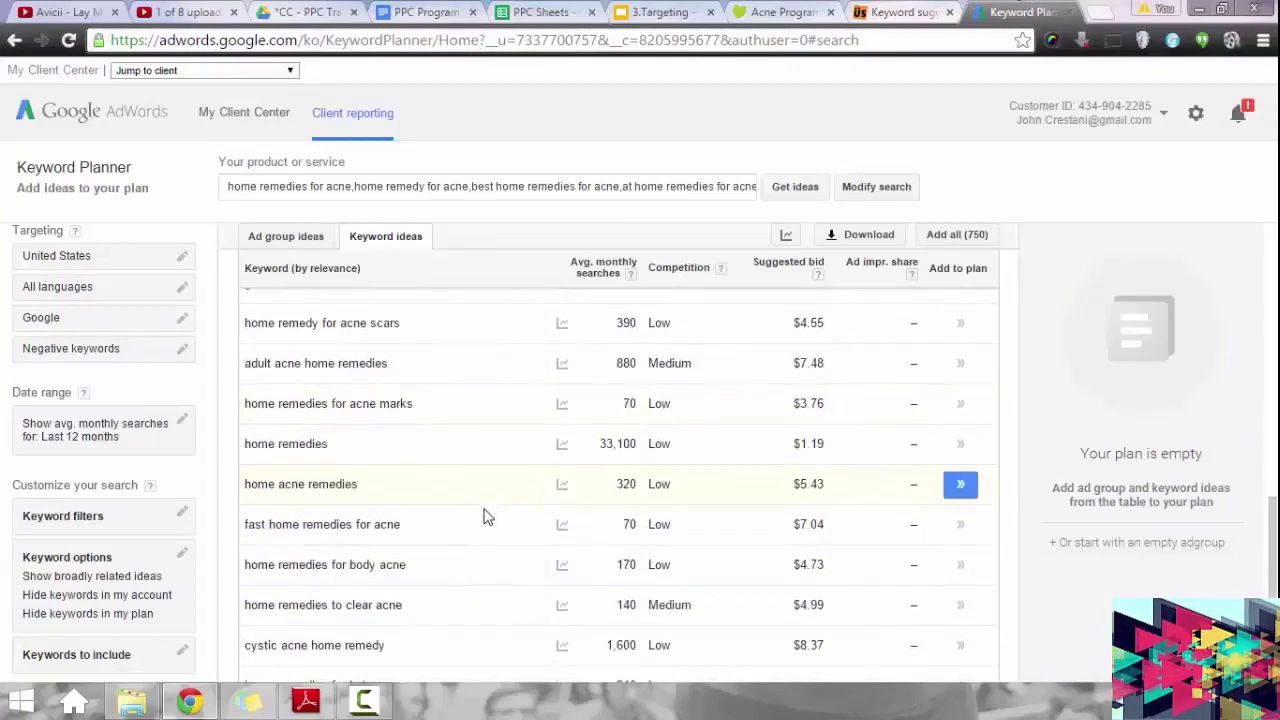
scroll(409, 608, "down", 1)
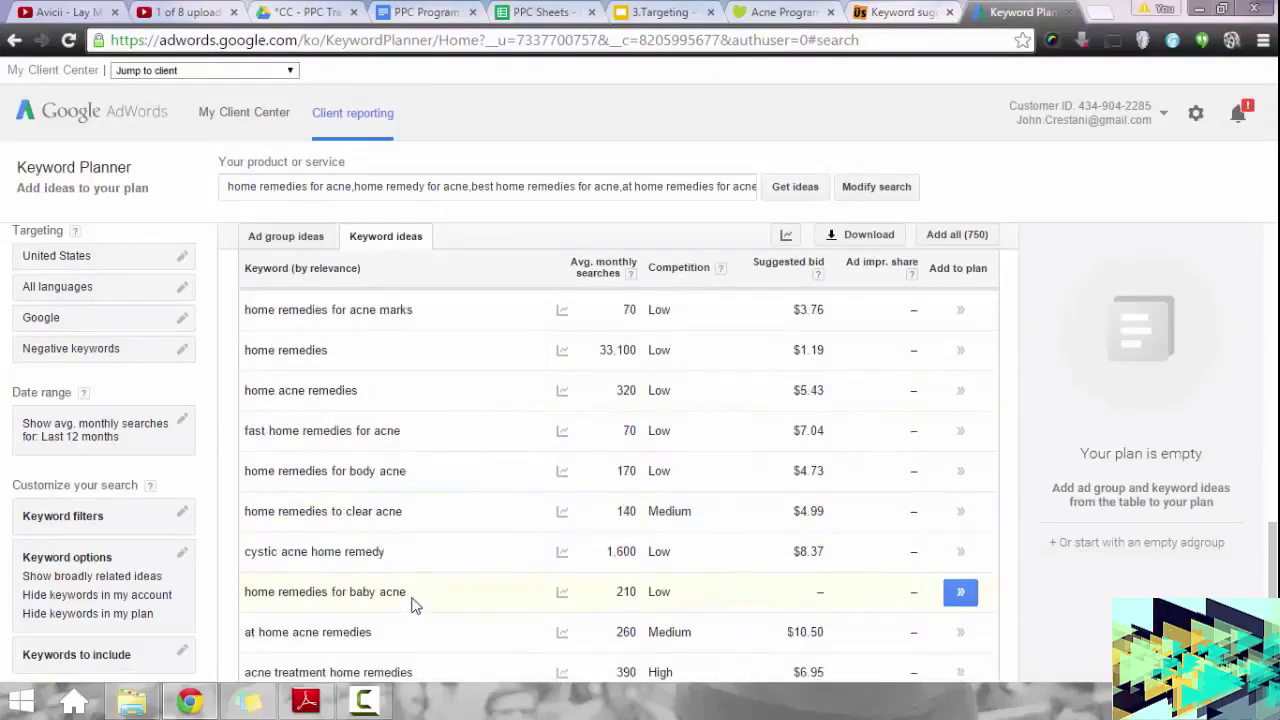
left_click_drag(401, 511, 258, 511)
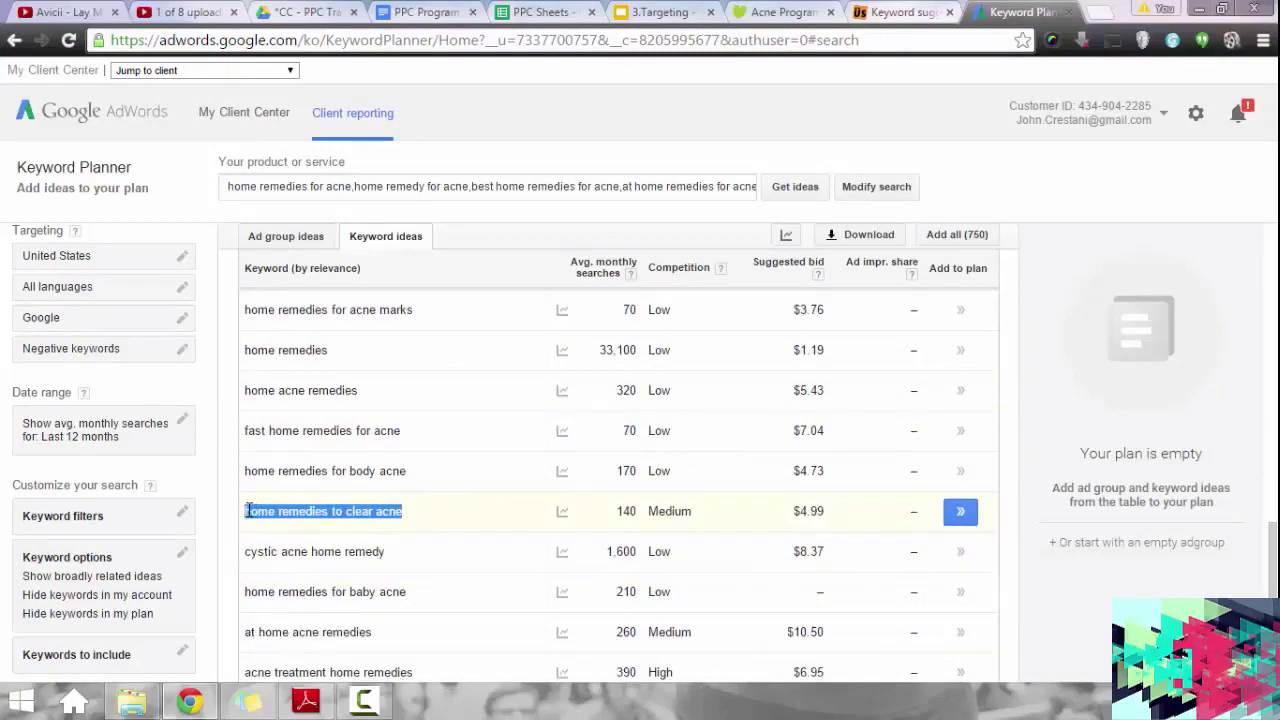
left_click(697, 188)
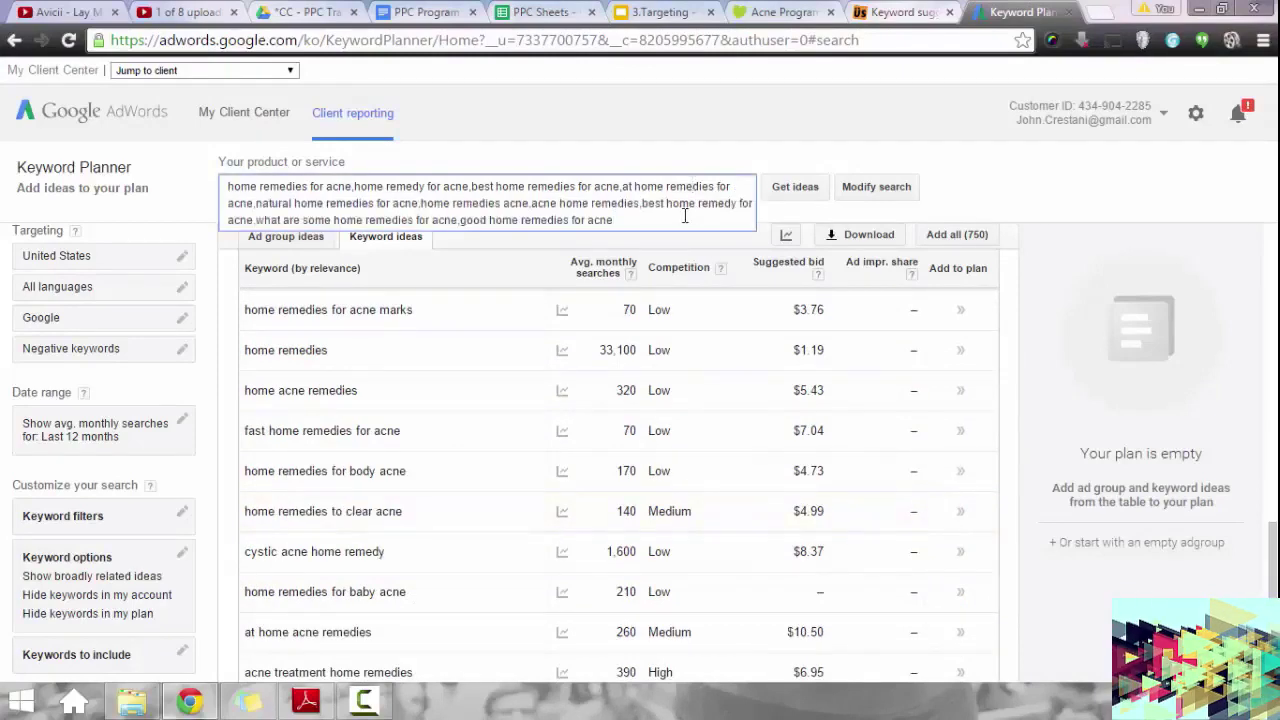
type("home remedies to clear acne")
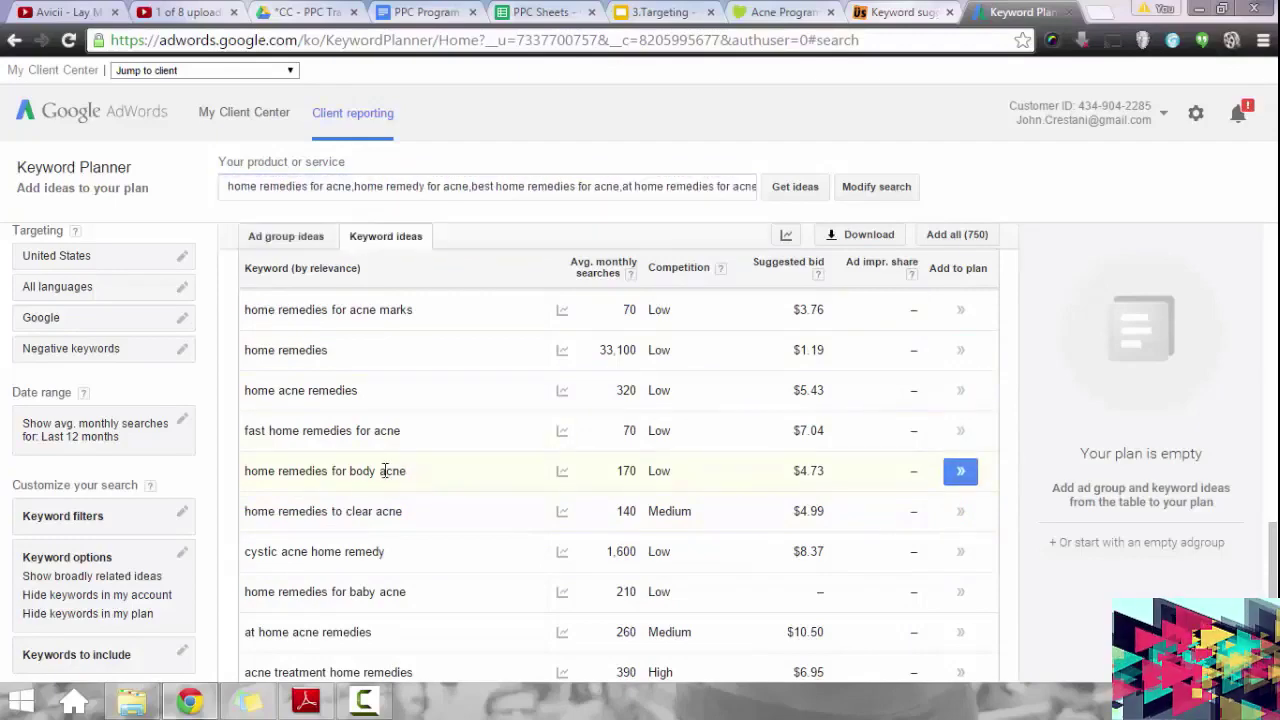
Copy the keyword idea "home remedies for body acne" to the end of the comma-separated search phrases.
left_click_drag(384, 471, 246, 484)
key("ctrl+c")
left_click(530, 187)
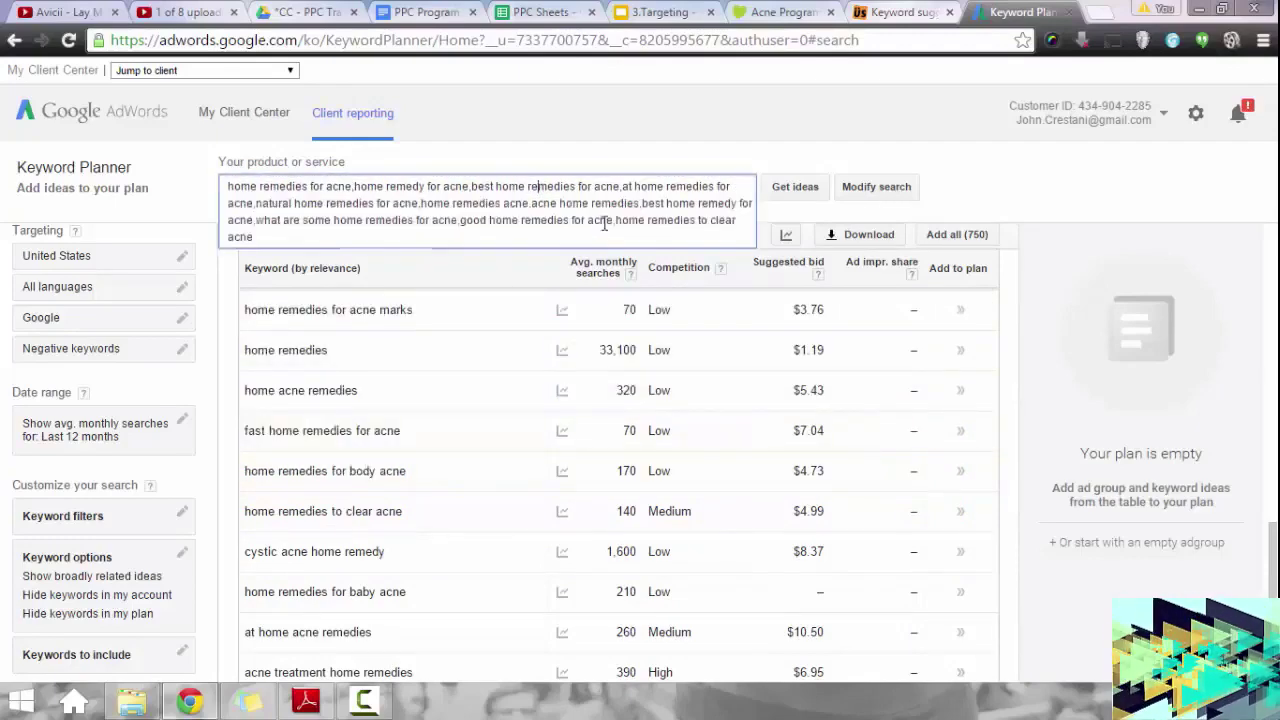
type(",")
key("ctrl+v")
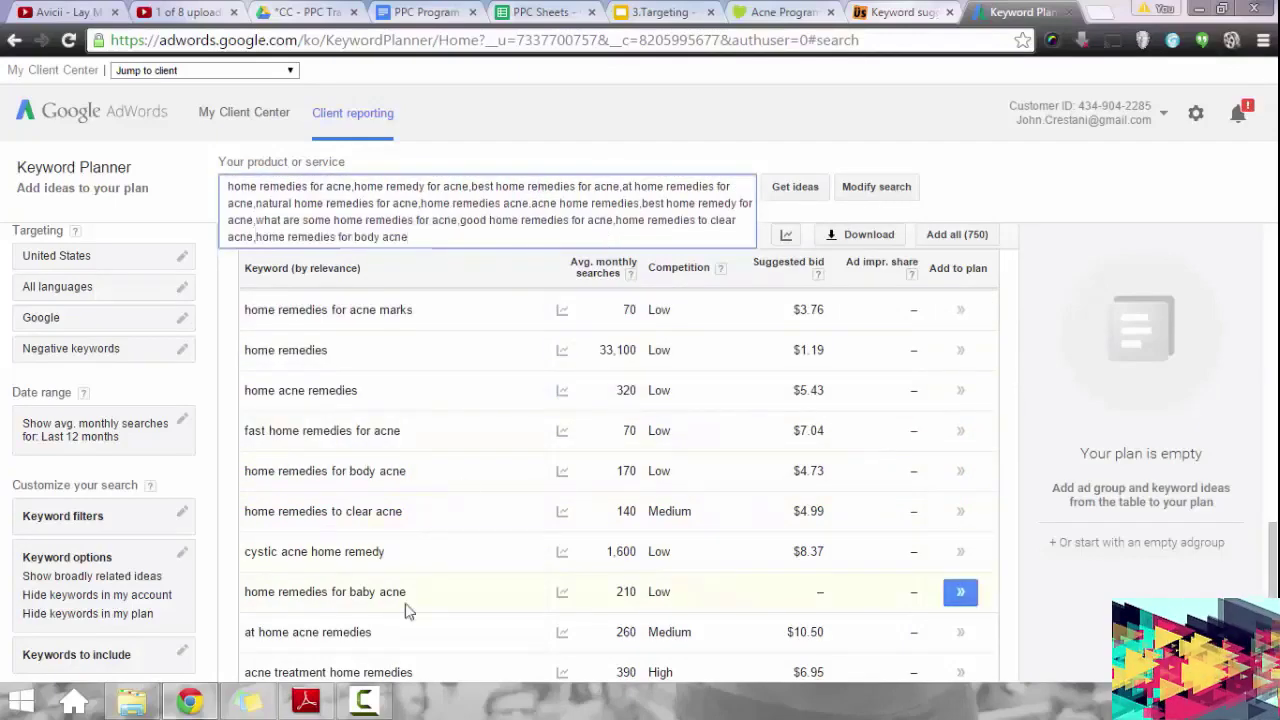
Add the keyword idea "acne treatment home remedies" after a comma at the end of the product or service search.
scroll(420, 610, "down", 1)
left_click_drag(414, 580, 248, 584)
key("ctrl+c")
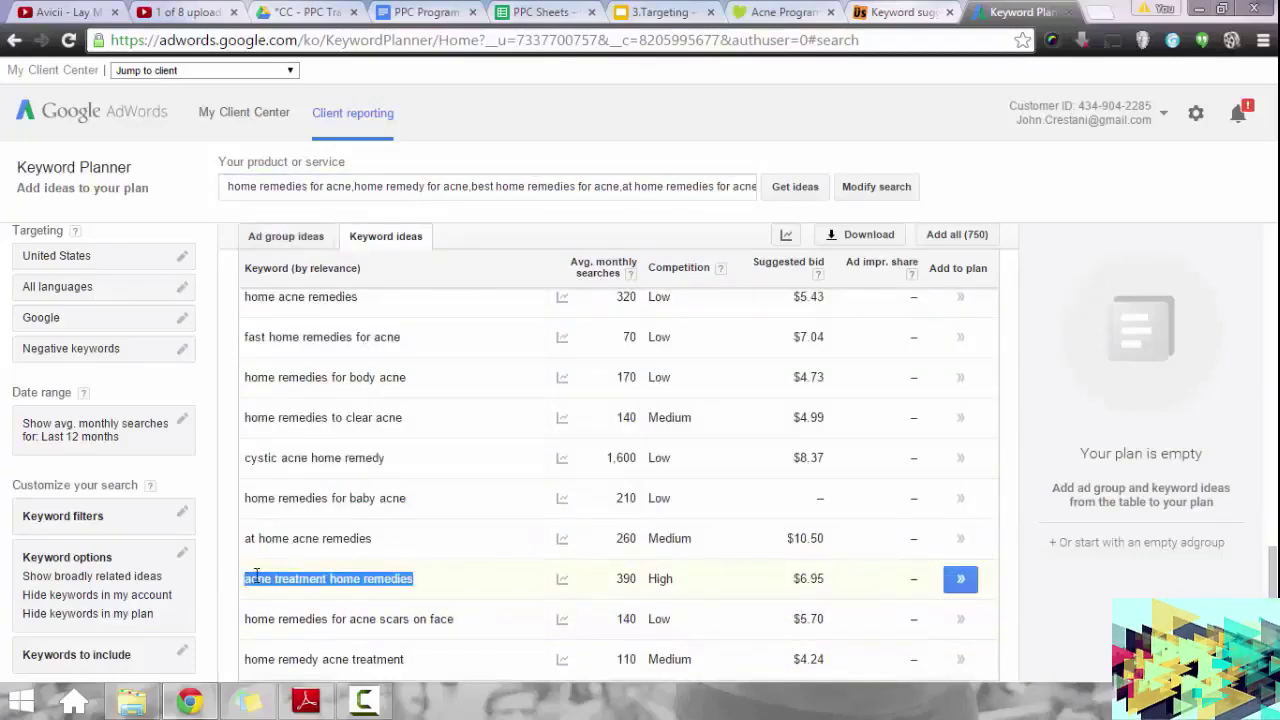
left_click(525, 186)
type(",home remedies for body acne")
key("ctrl+v")
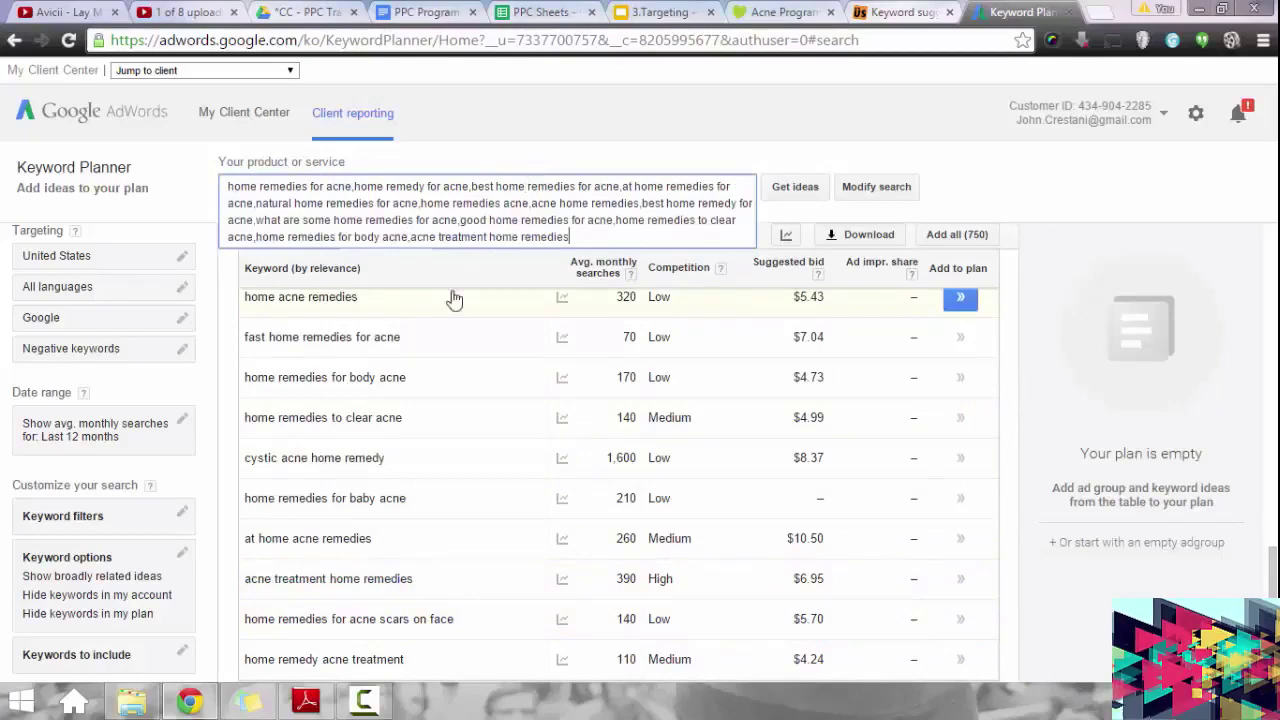
Append "home remedy acne treatment" to the search phrases and get new keyword ideas for the whole list.
scroll(445, 520, "down", 1)
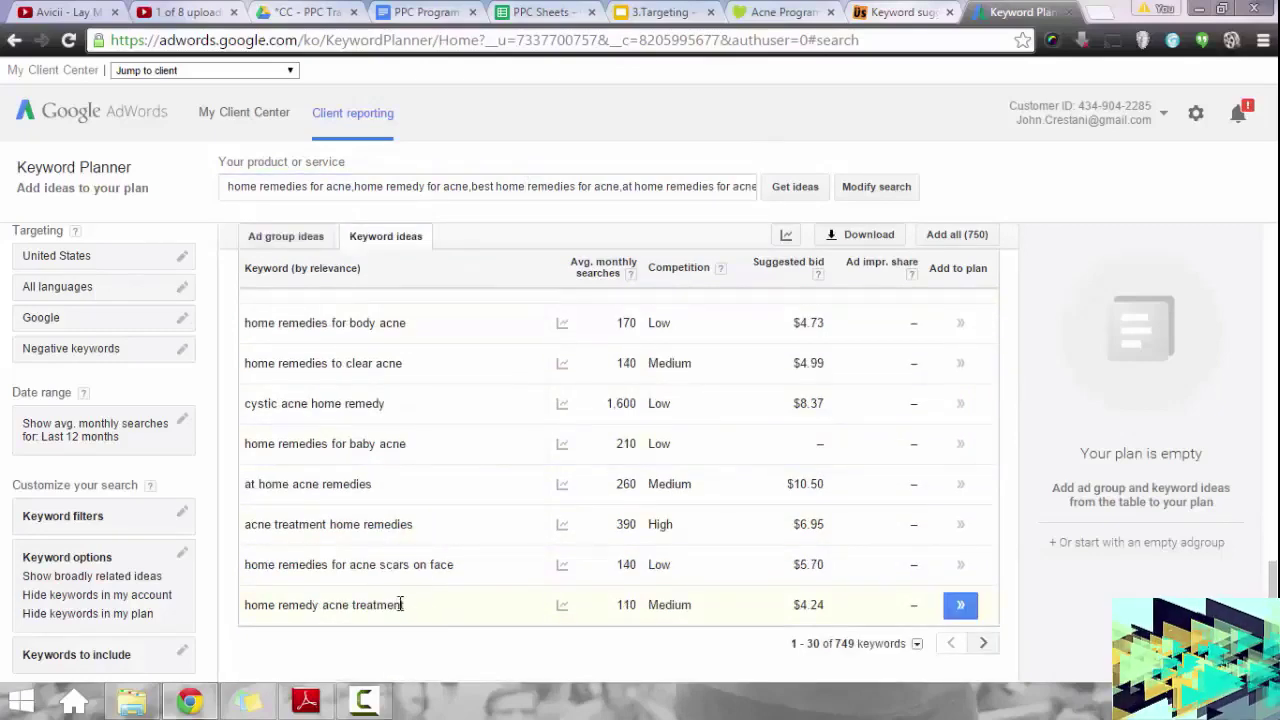
left_click_drag(401, 604, 246, 612)
key("ctrl+c")
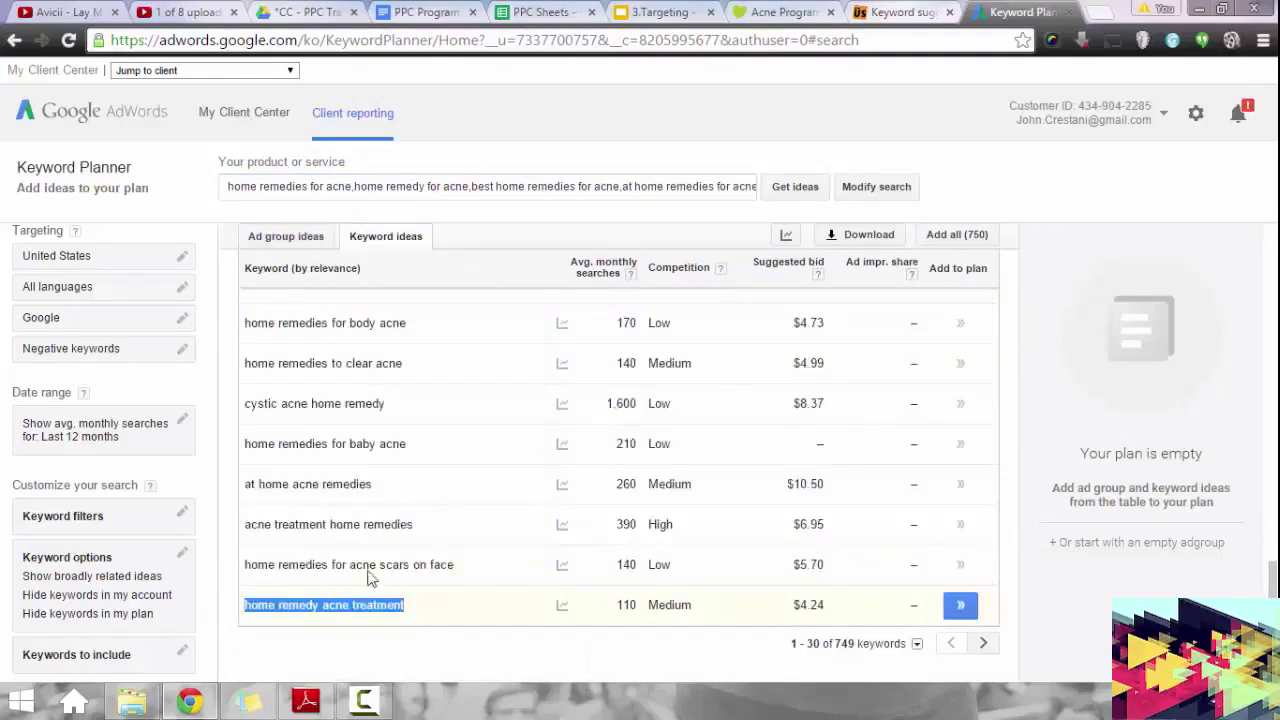
left_click(562, 190)
type(",")
key("ctrl+v")
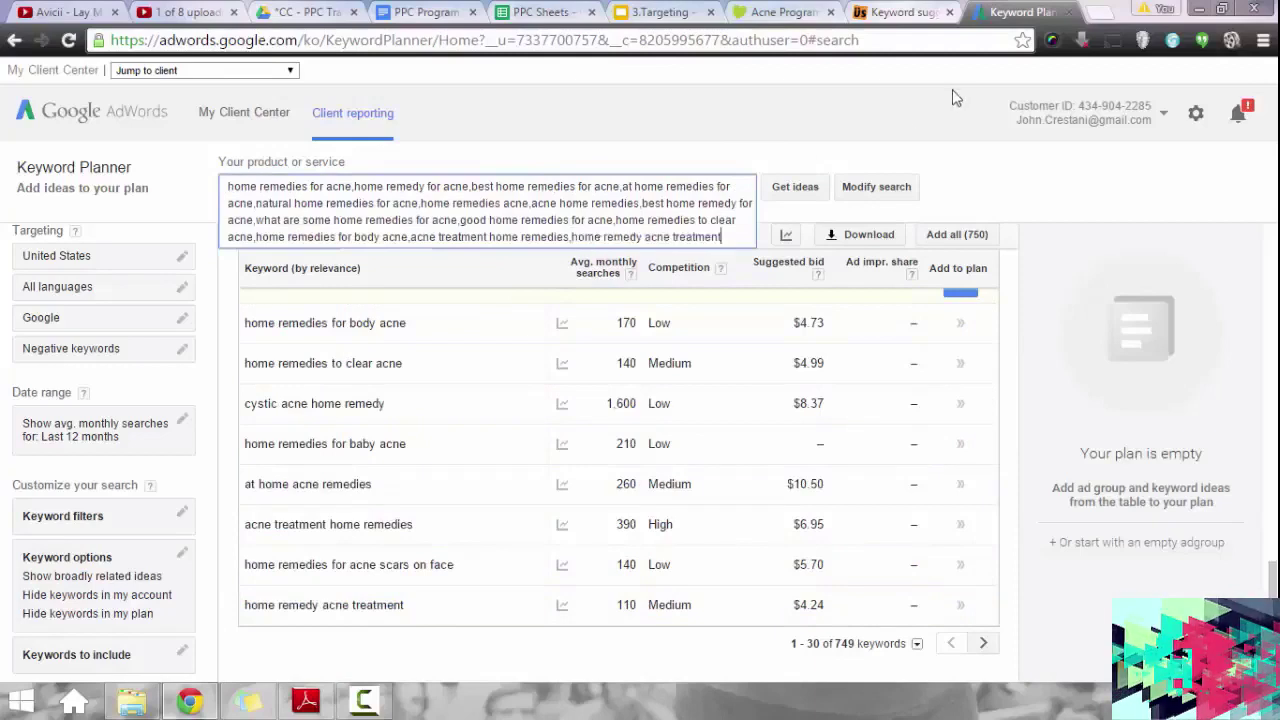
left_click(790, 182)
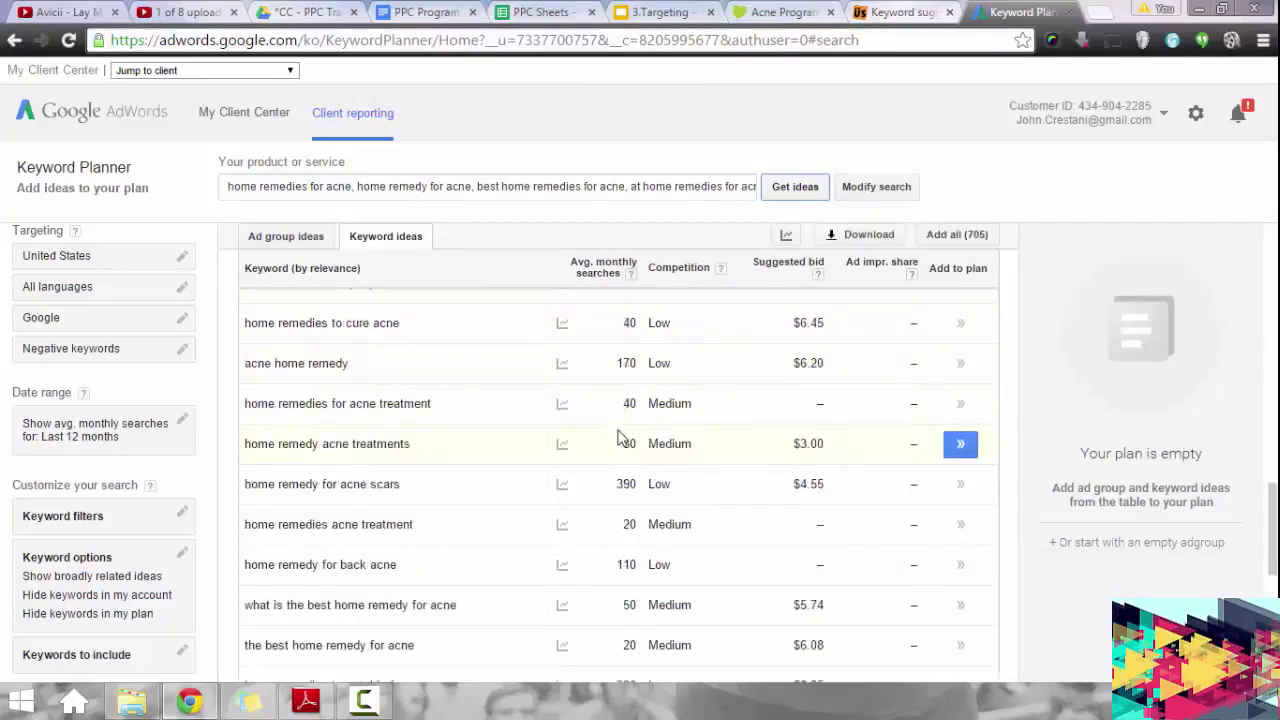
left_click(366, 703)
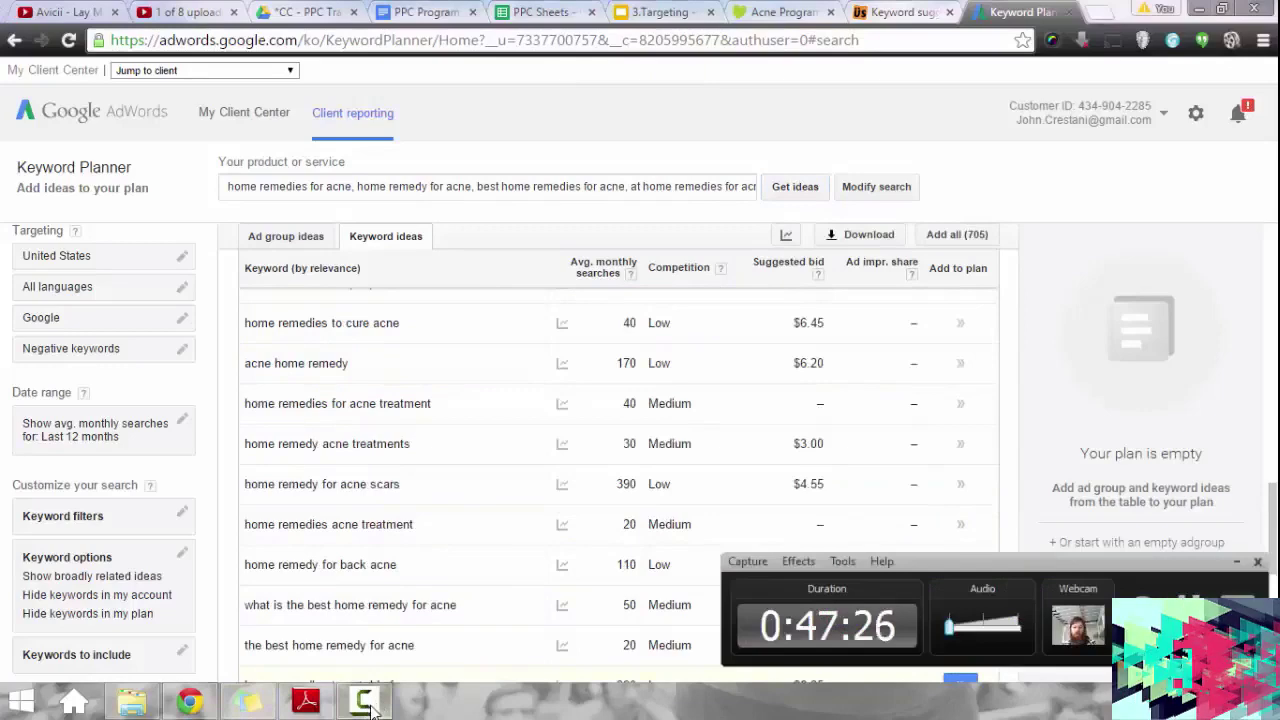
left_click(366, 703)
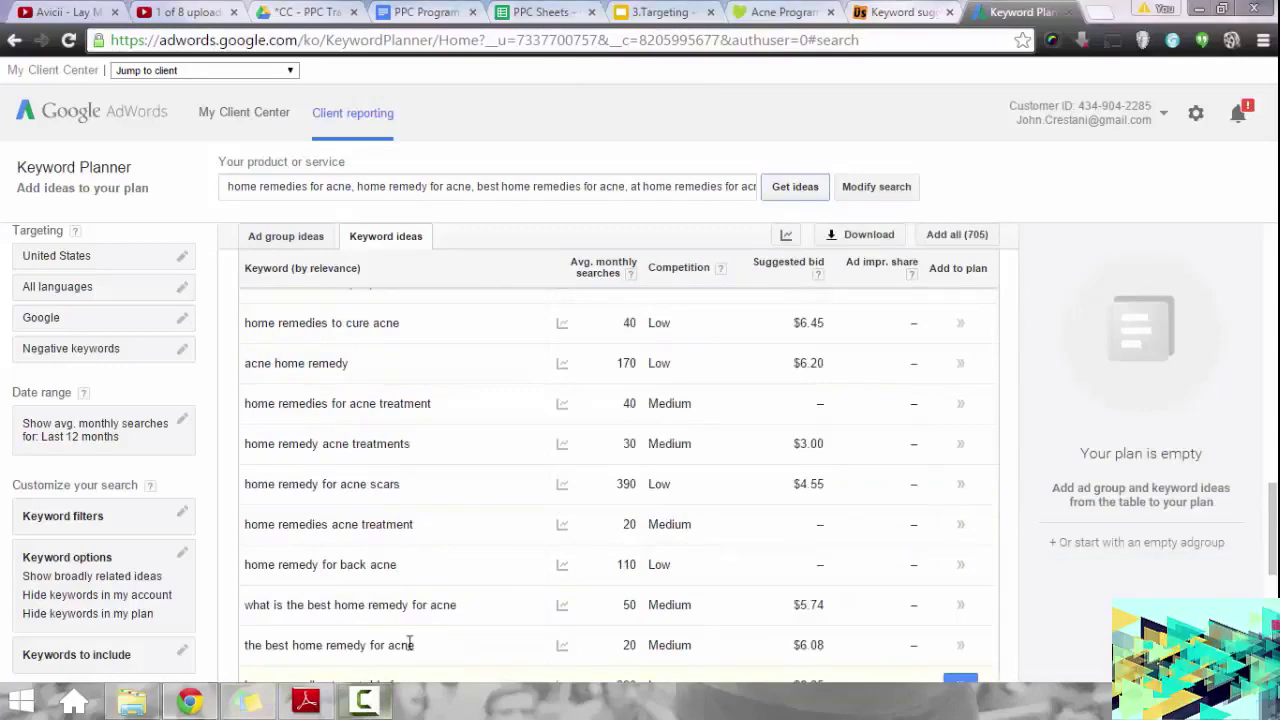
Review the full list of entered search phrases and the statistics of the matching search terms.
left_click(646, 190)
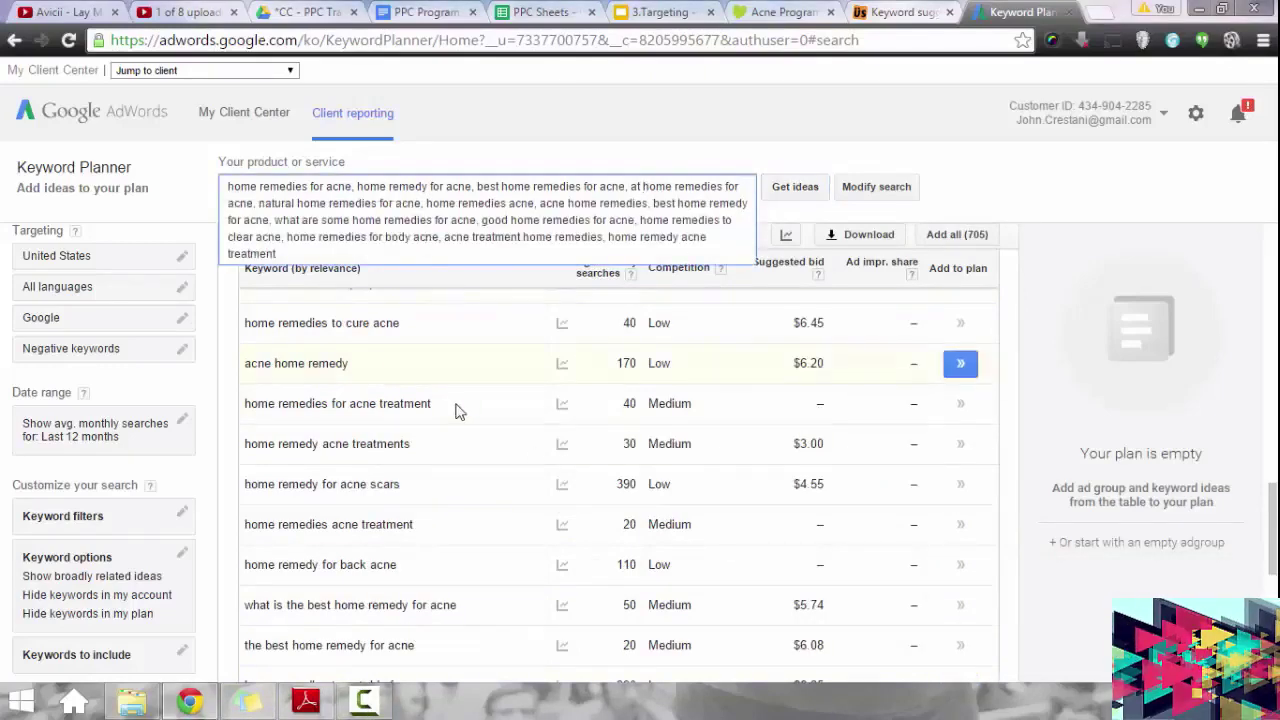
left_click(503, 405)
scroll(543, 391, "up", 10)
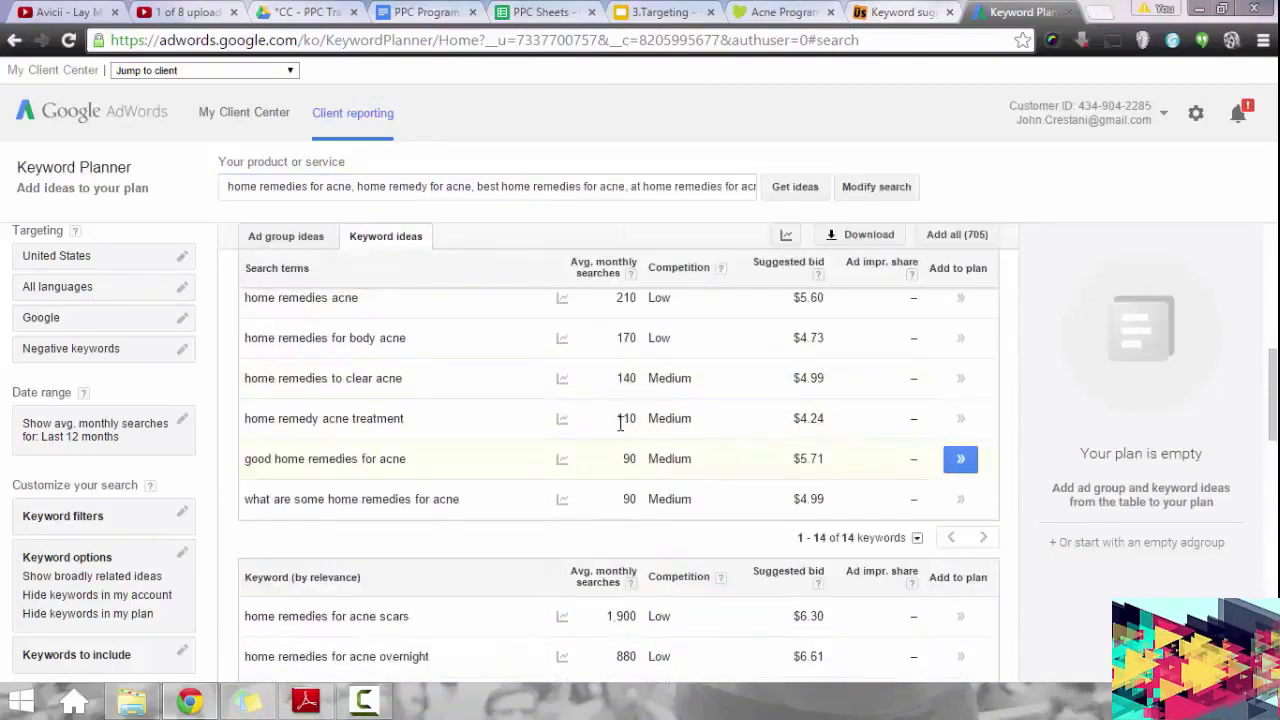
Copy the complete list of search phrases from the Keyword Planner search settings and open the Generic sheet of PPC Sheets.
scroll(683, 420, "up", 5)
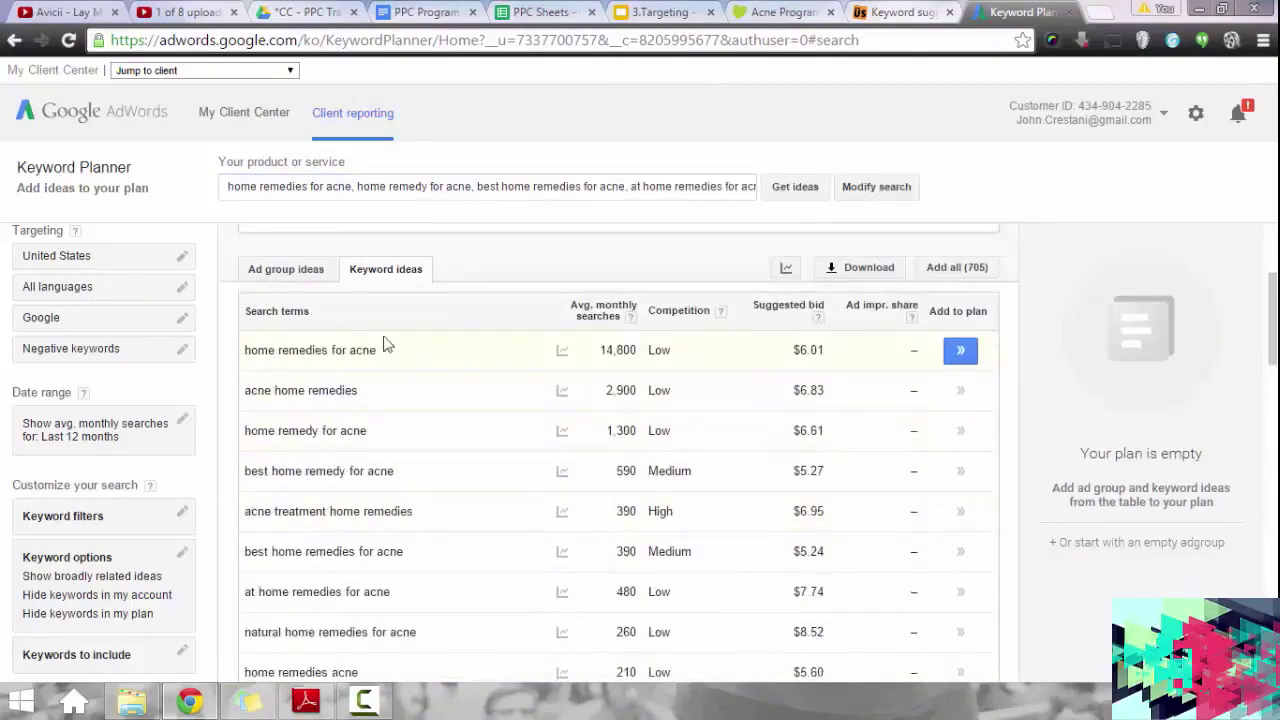
left_click(876, 187)
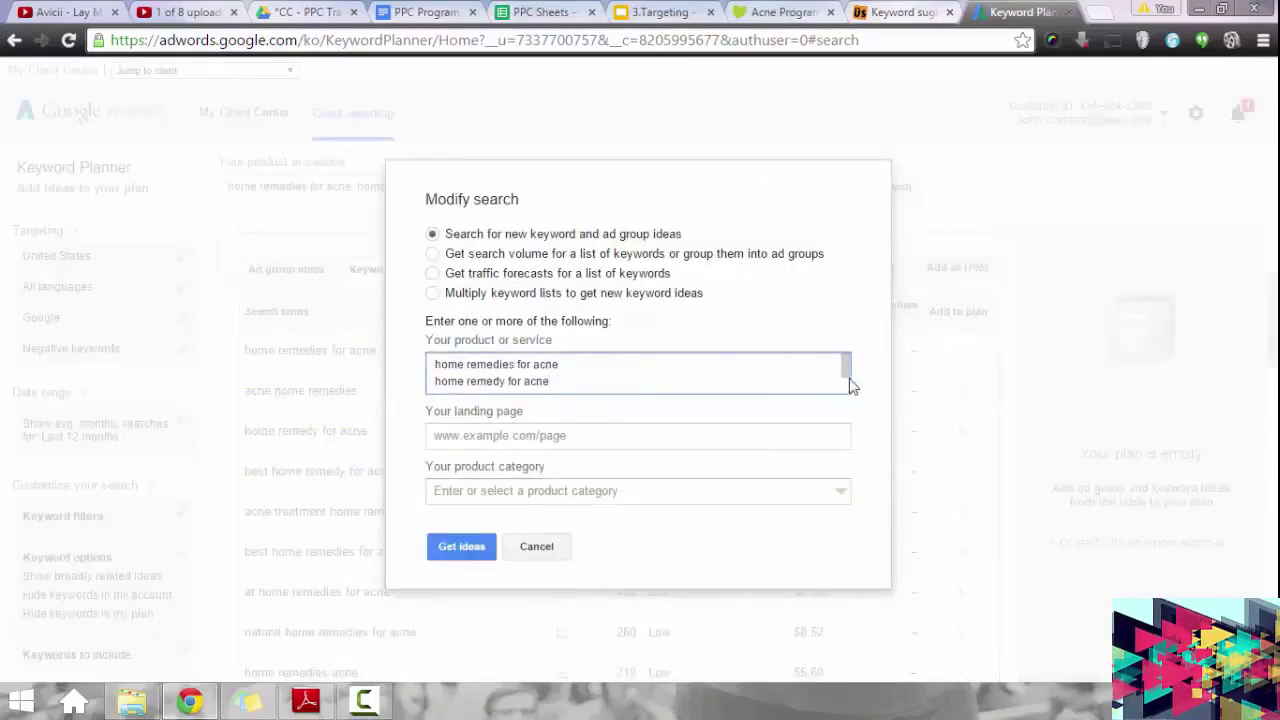
scroll(832, 371, "down", 2)
scroll(737, 380, "up", 2)
key("ctrl+a")
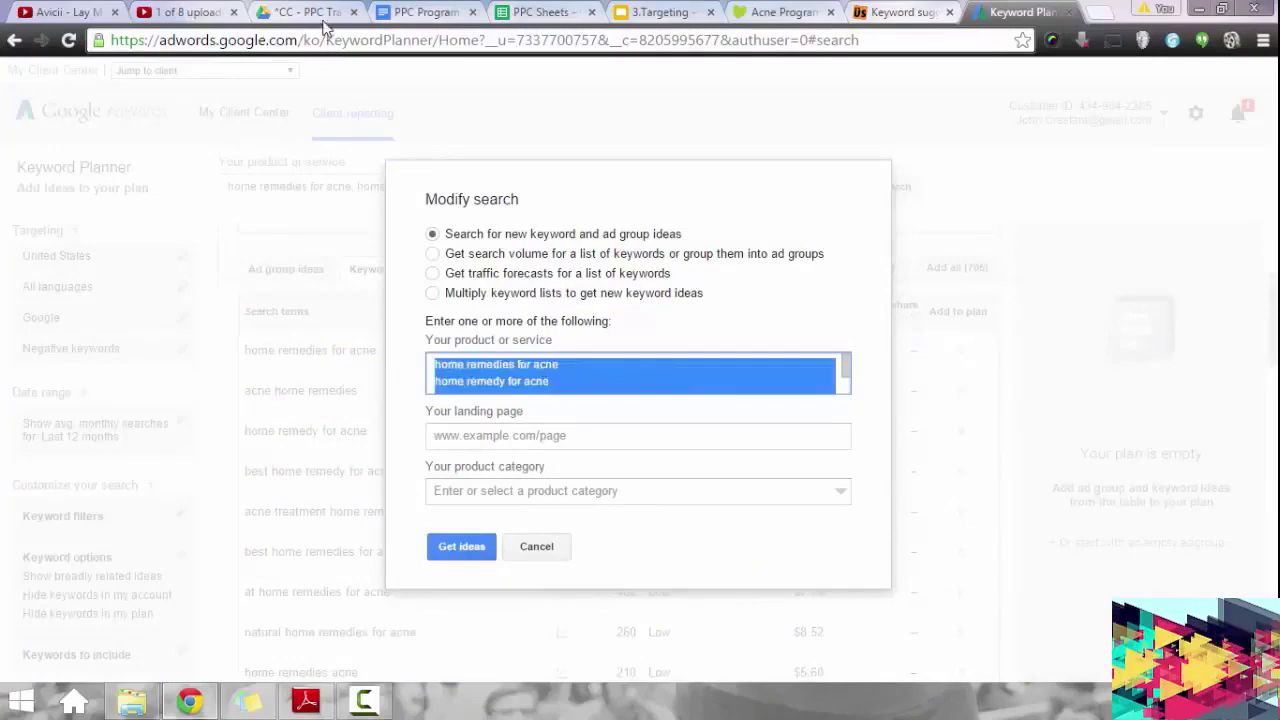
left_click(500, 12)
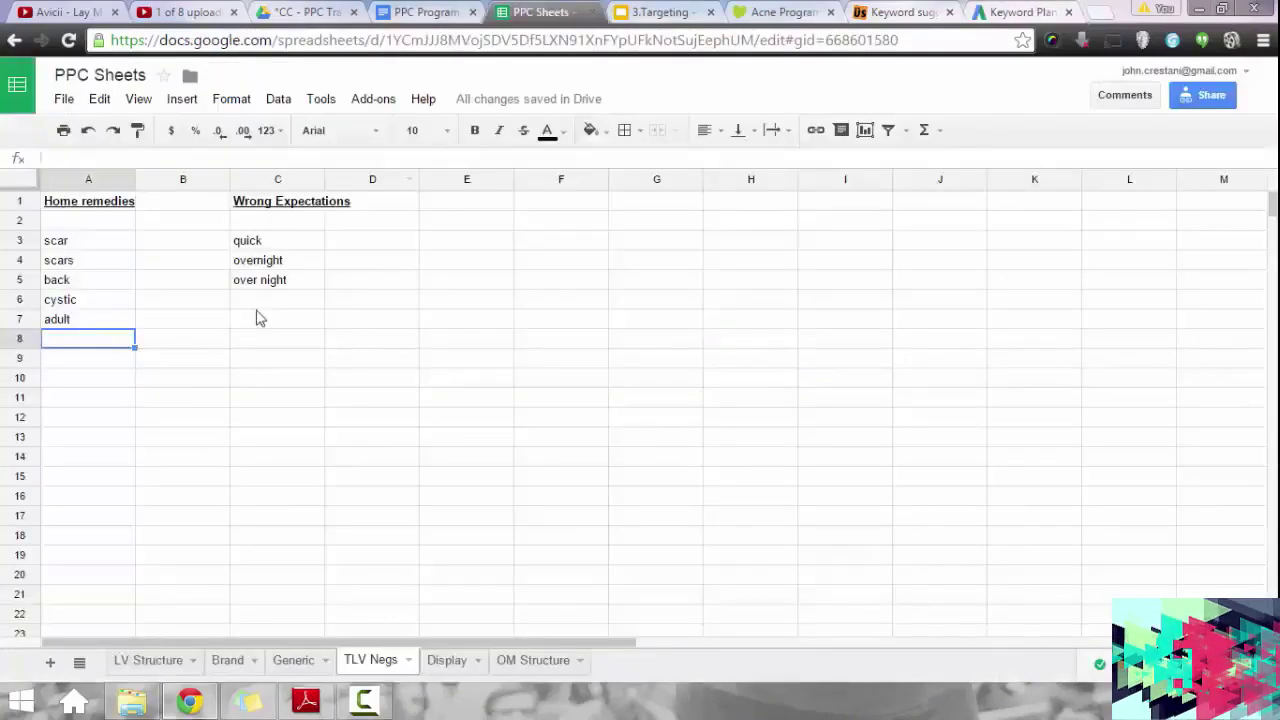
left_click(300, 661)
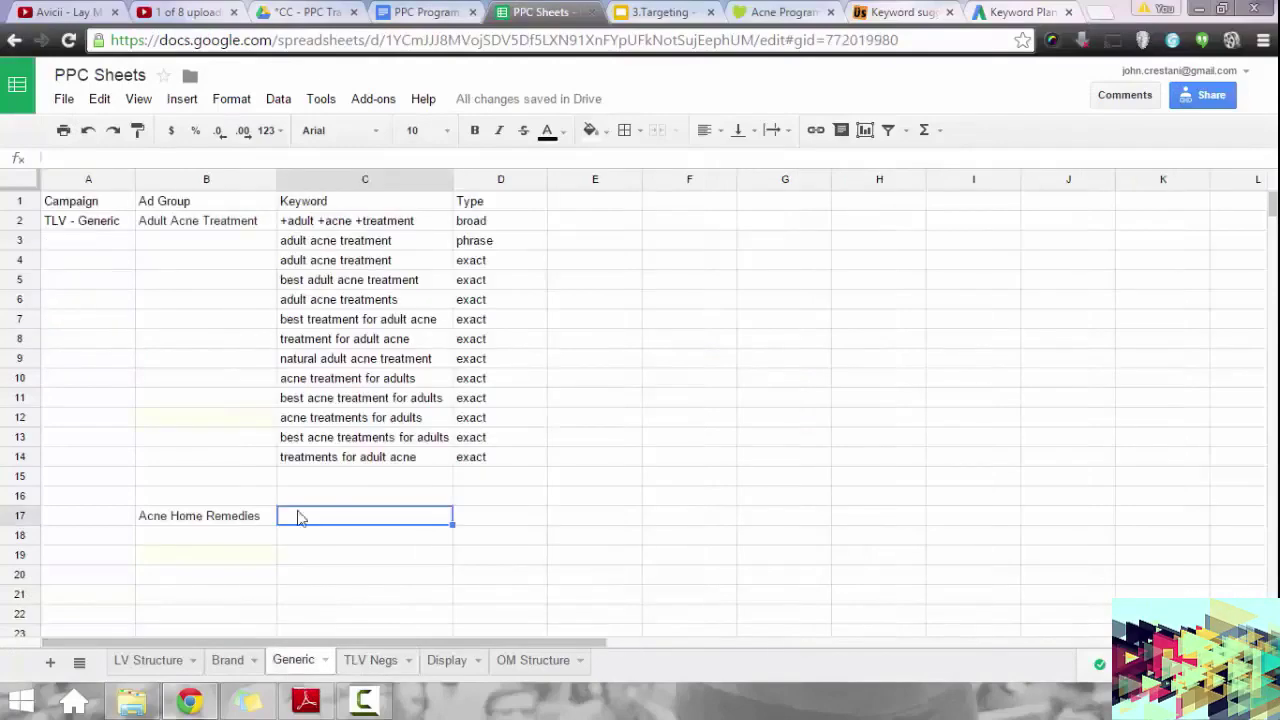
type("home remedies for acne home remedy for acne best home remedies for acne at home remedies for acne natural home remedies for acne home remedies acne acne home remedies best home remedy for acne what are some home remedies for acne good home remedies for acne home remedies to clear acne home remedies for body acne acne treatment home remedies home remedy acne treatment")
scroll(420, 489, "down", 3)
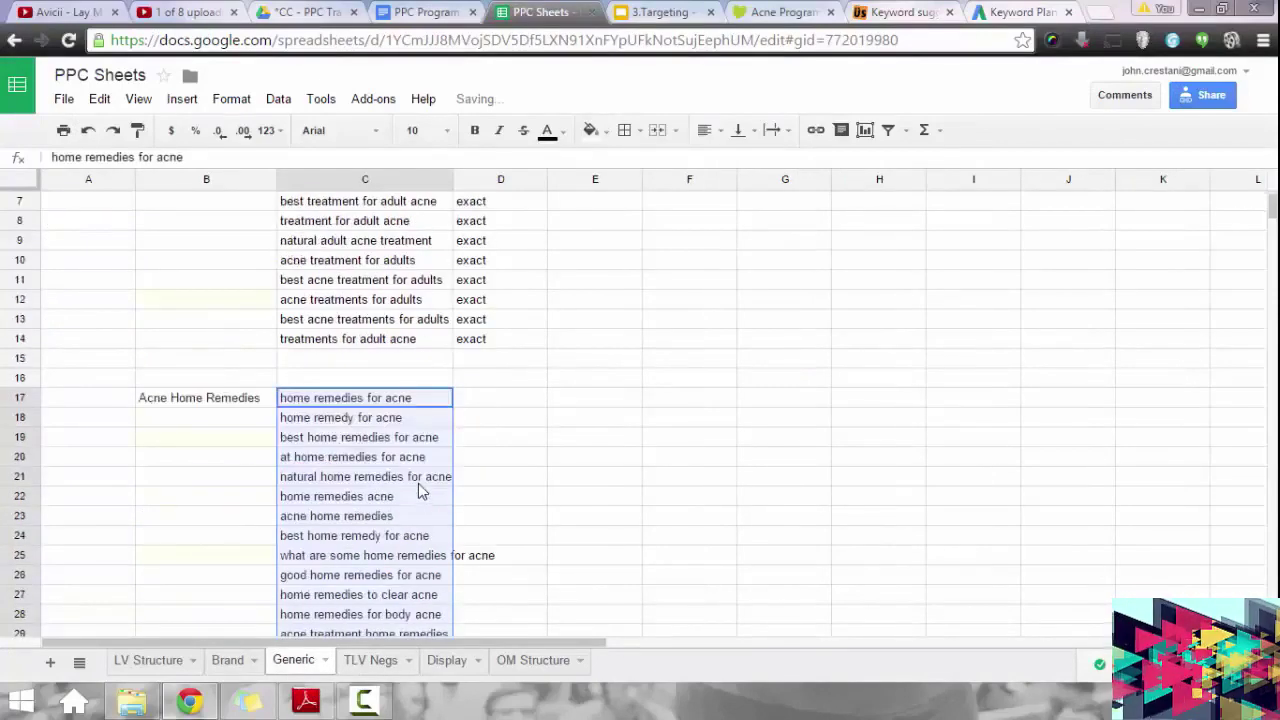
key("ctrl+z")
Paste the copied search phrases into the Keyword column of the Generic sheet, starting at C19.
left_click(314, 376)
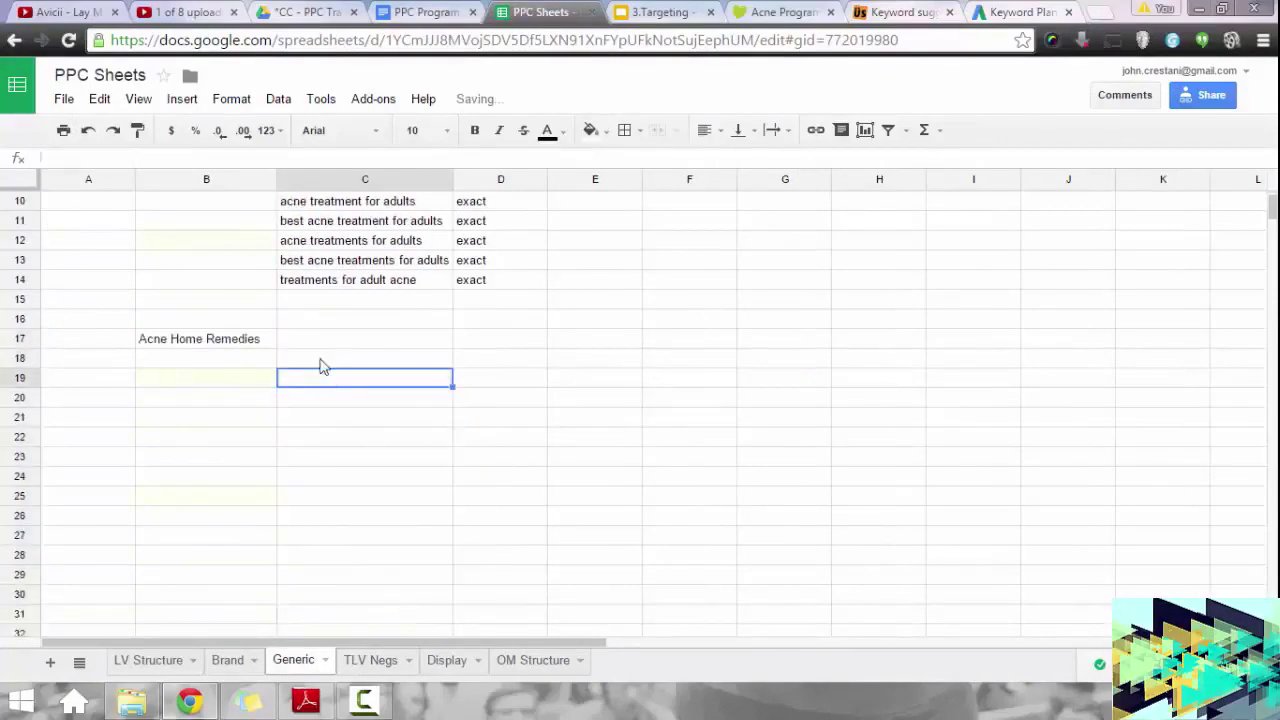
type("home remedies for acne home remedy for acne best home remedies for acne at home remedies for acne natural home remedies for acne home remedies acne acne home remedies best home remedy for acne what are some home remedies for acne good home remedies for acne home remedies to clear acne home remedies for body acne acne treatment home remedies home remedy acne treatment")
left_click(400, 360)
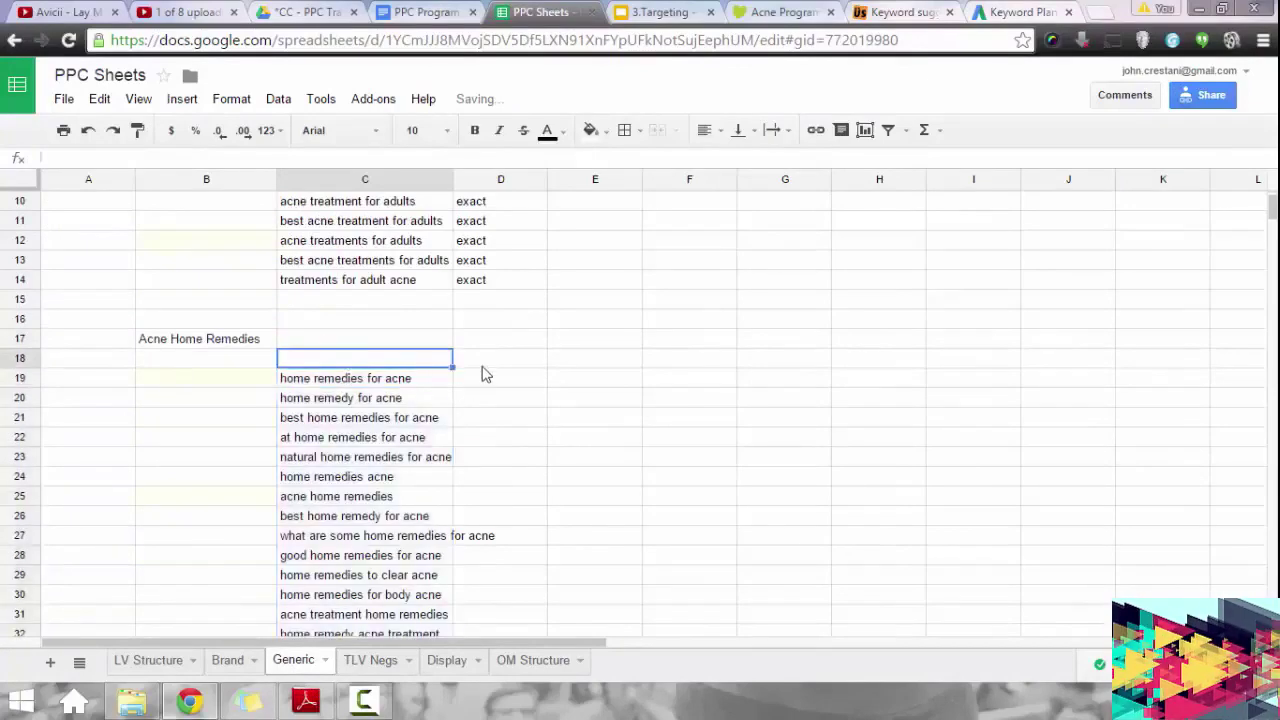
Return to Keyword Planner, close the search settings without changes and look over the search term statistics.
left_click(1012, 11)
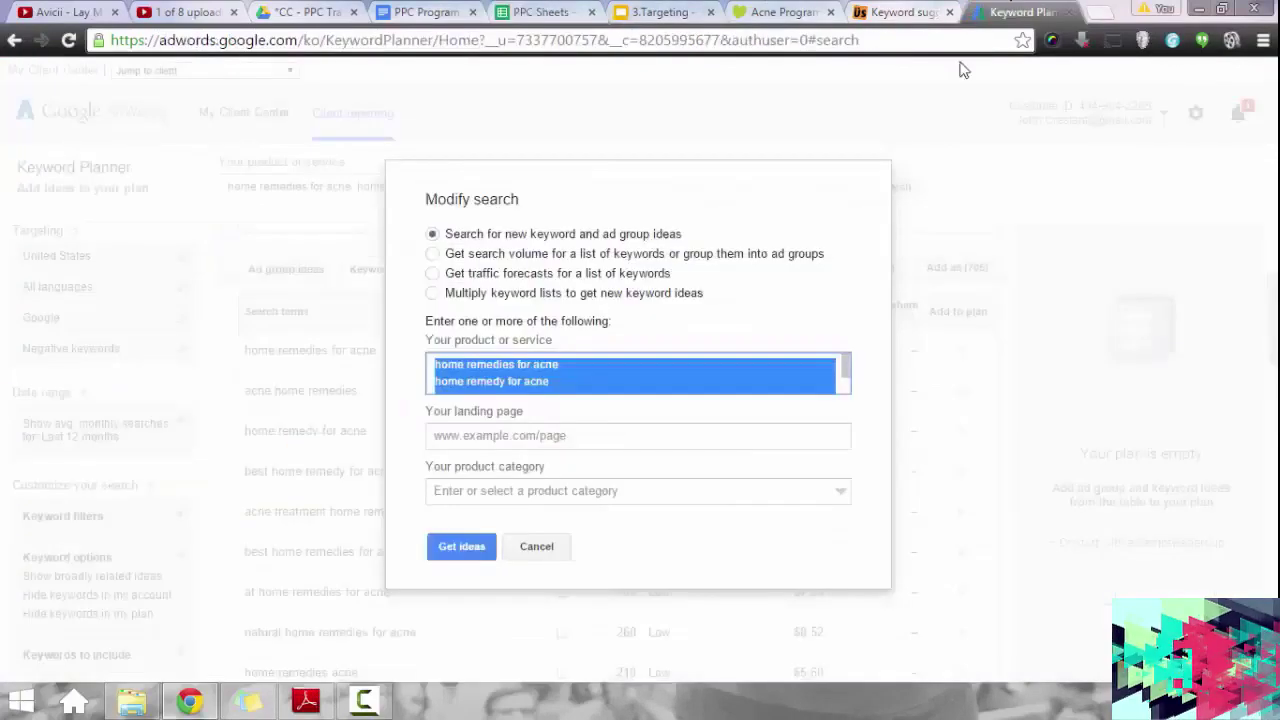
left_click(518, 549)
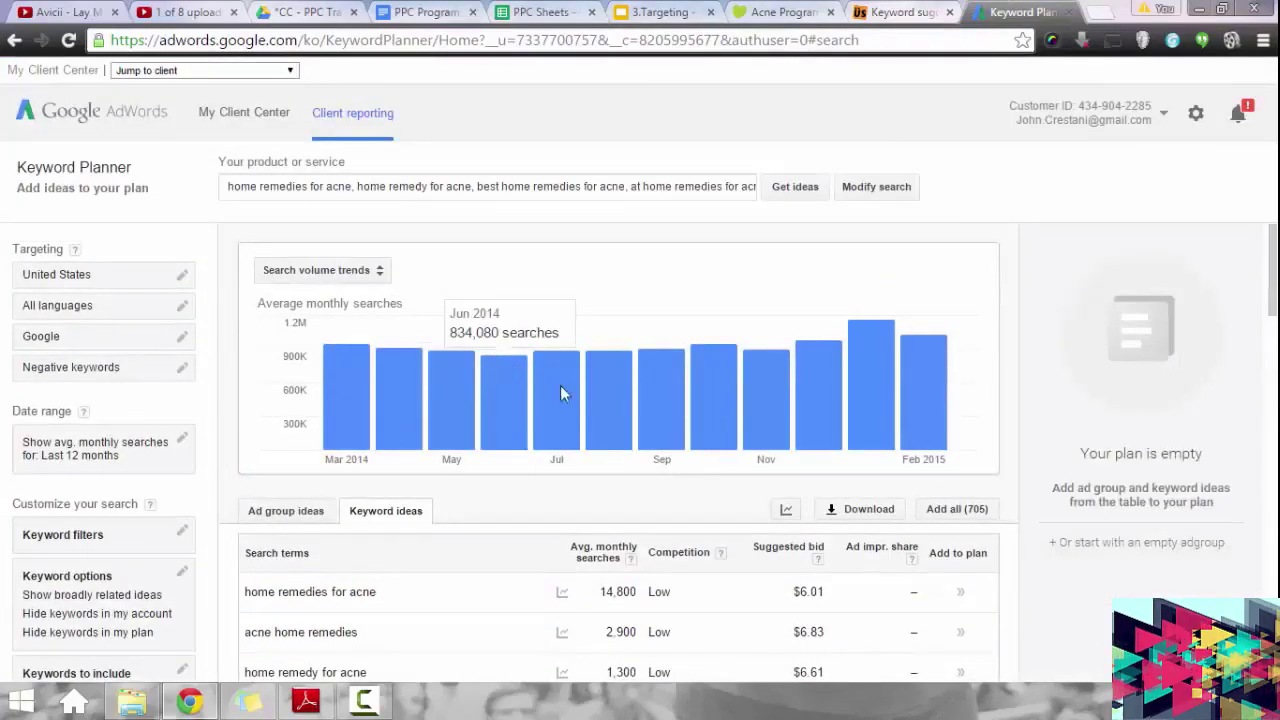
scroll(540, 420, "down", 2)
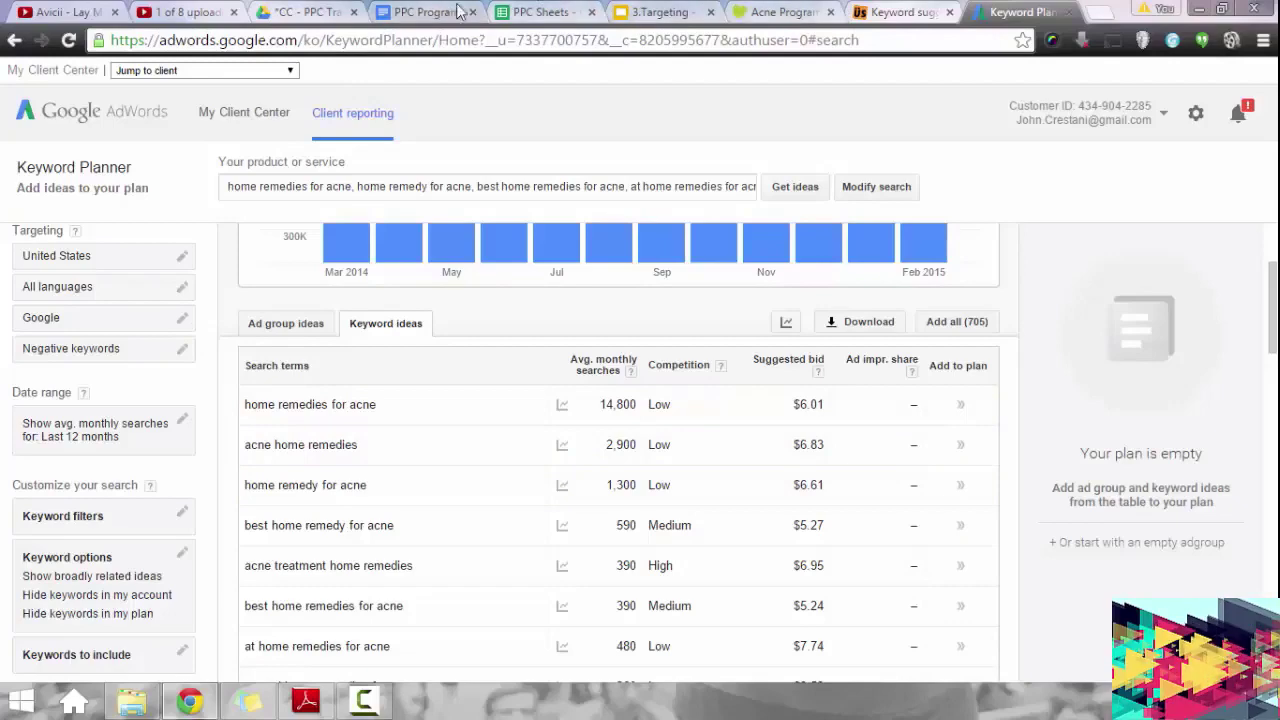
Move the home remedy keyword list in C19:C32 of the Generic sheet two rows down so it starts at C21.
left_click(548, 10)
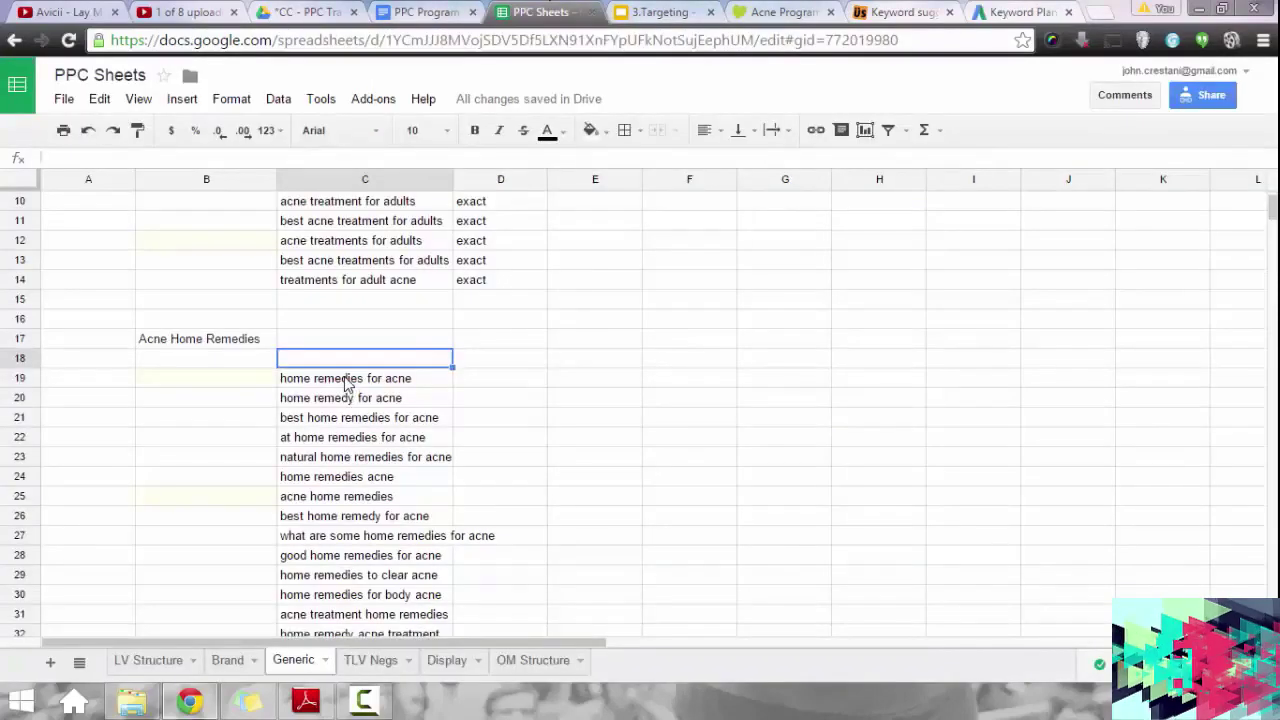
scroll(347, 387, "down", 2)
left_click_drag(345, 260, 343, 517)
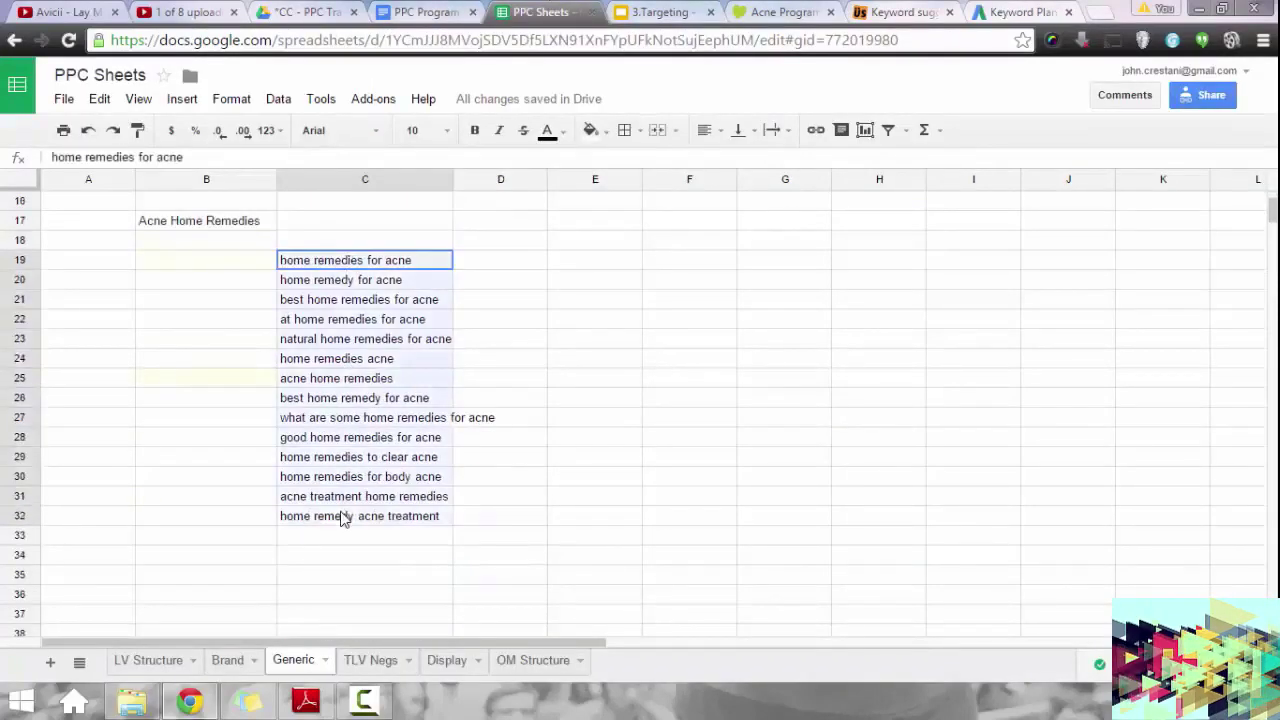
key("ctrl+c")
scroll(346, 465, "down", 1)
left_click(392, 246)
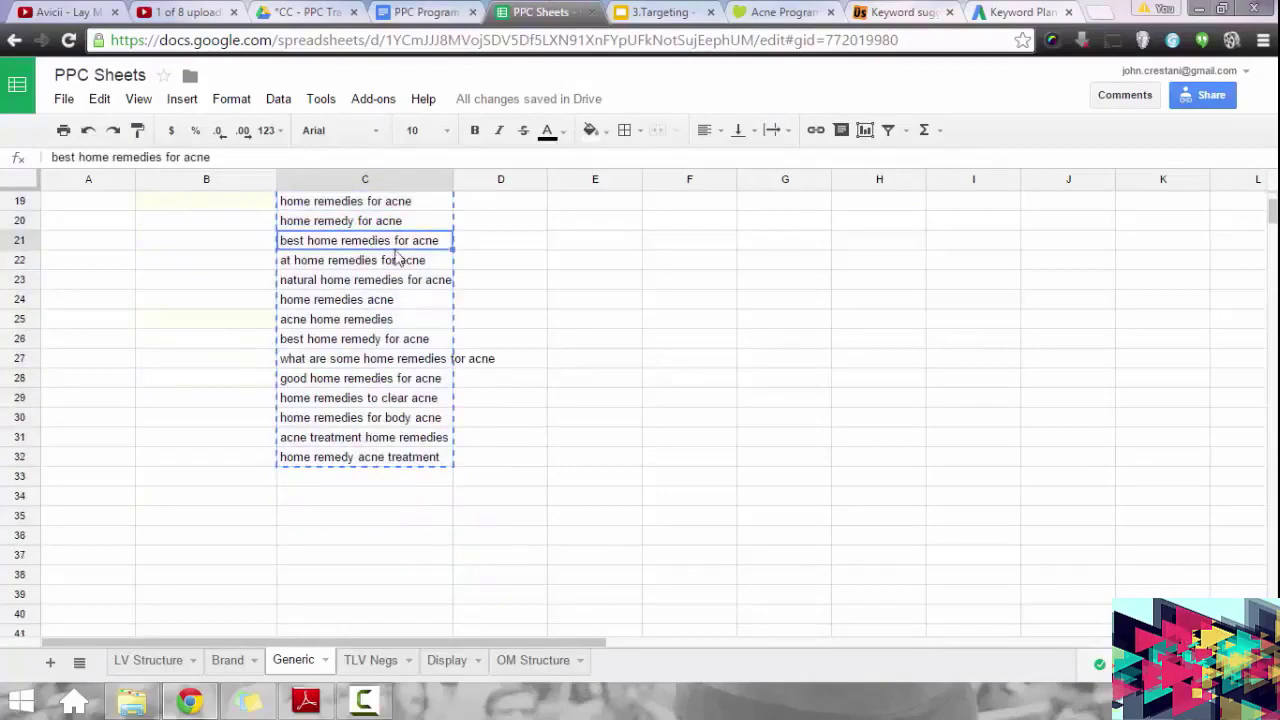
key("ctrl+v")
scroll(480, 295, "up", 2)
left_click(413, 363)
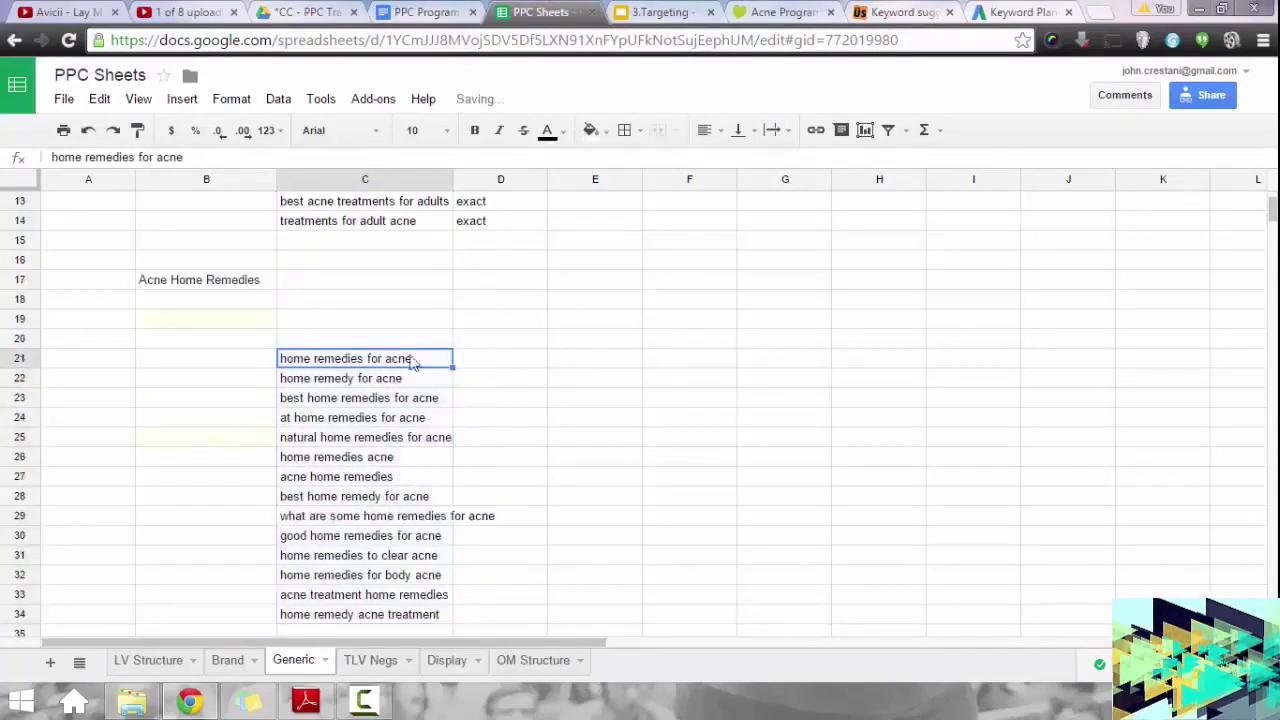
Copy the plus-sign keyword formula from C2 into C17, beside the Acne Home Remedies ad group.
left_click(380, 284)
scroll(508, 292, "up", 4)
left_click(370, 224)
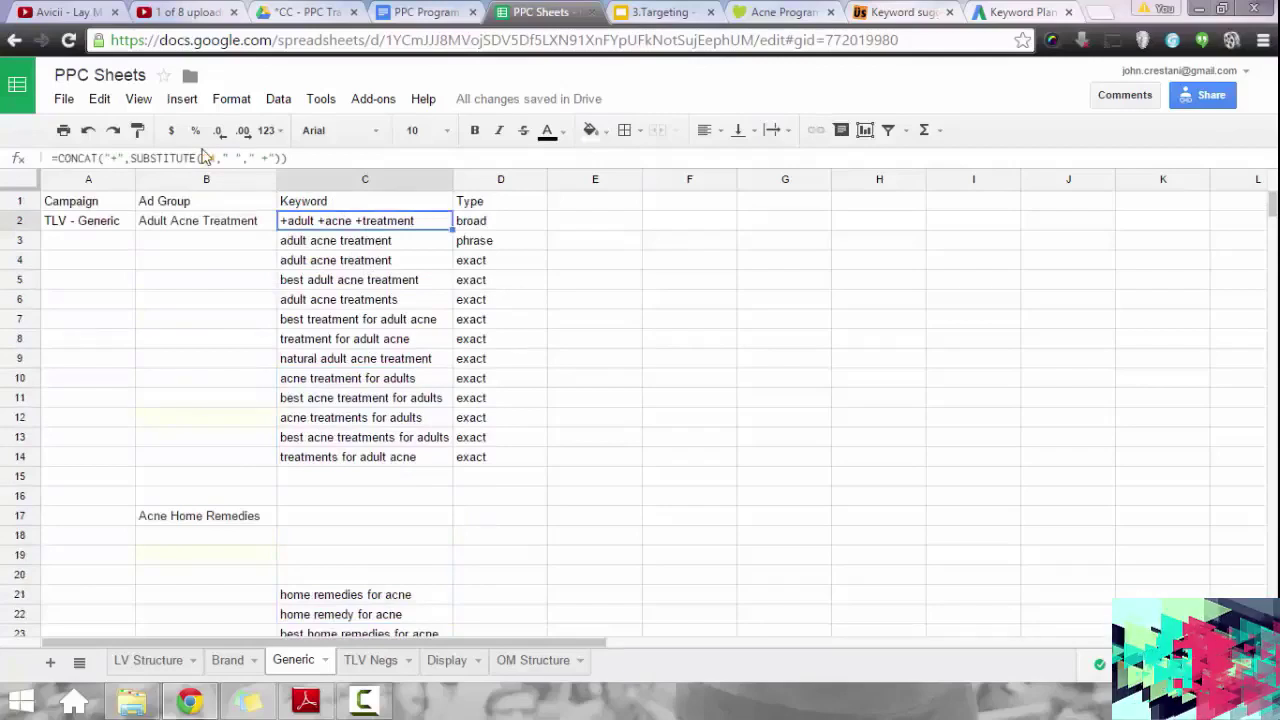
left_click(320, 518)
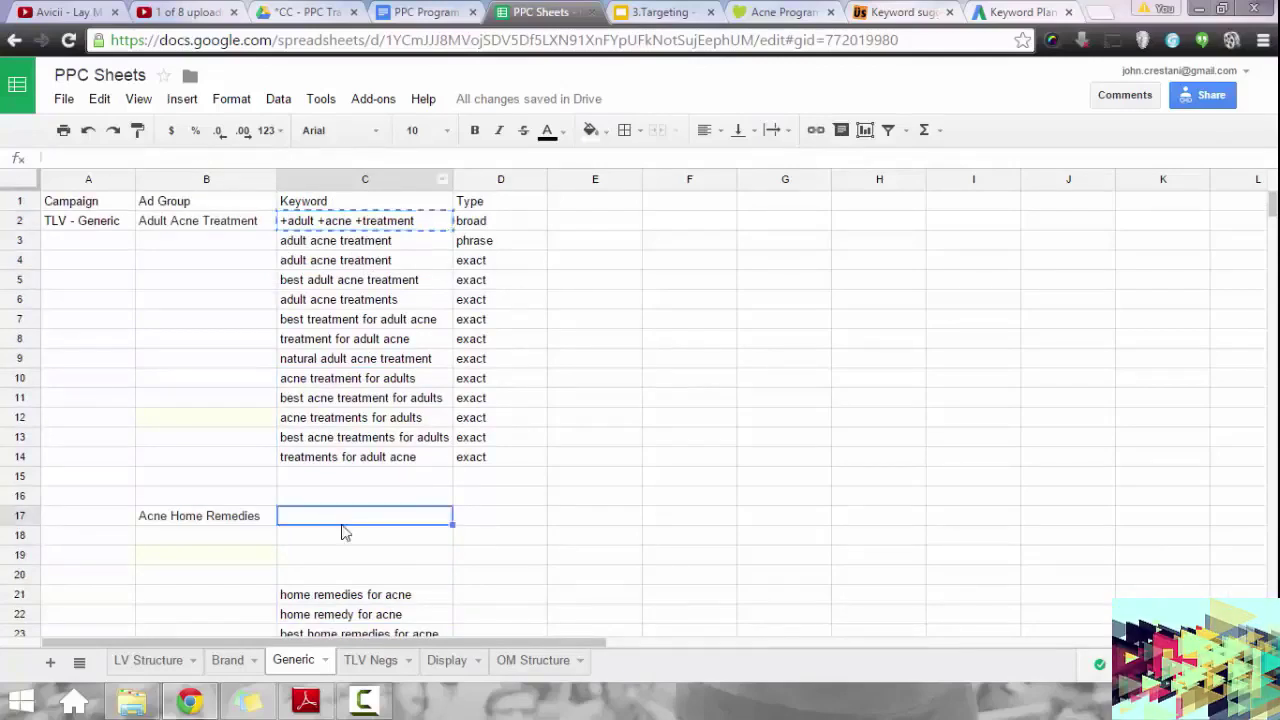
key("ctrl+v")
Copy the keyword "home remedies for acne" from C21 into C18 and C19.
scroll(380, 540, "down", 1)
left_click(383, 540)
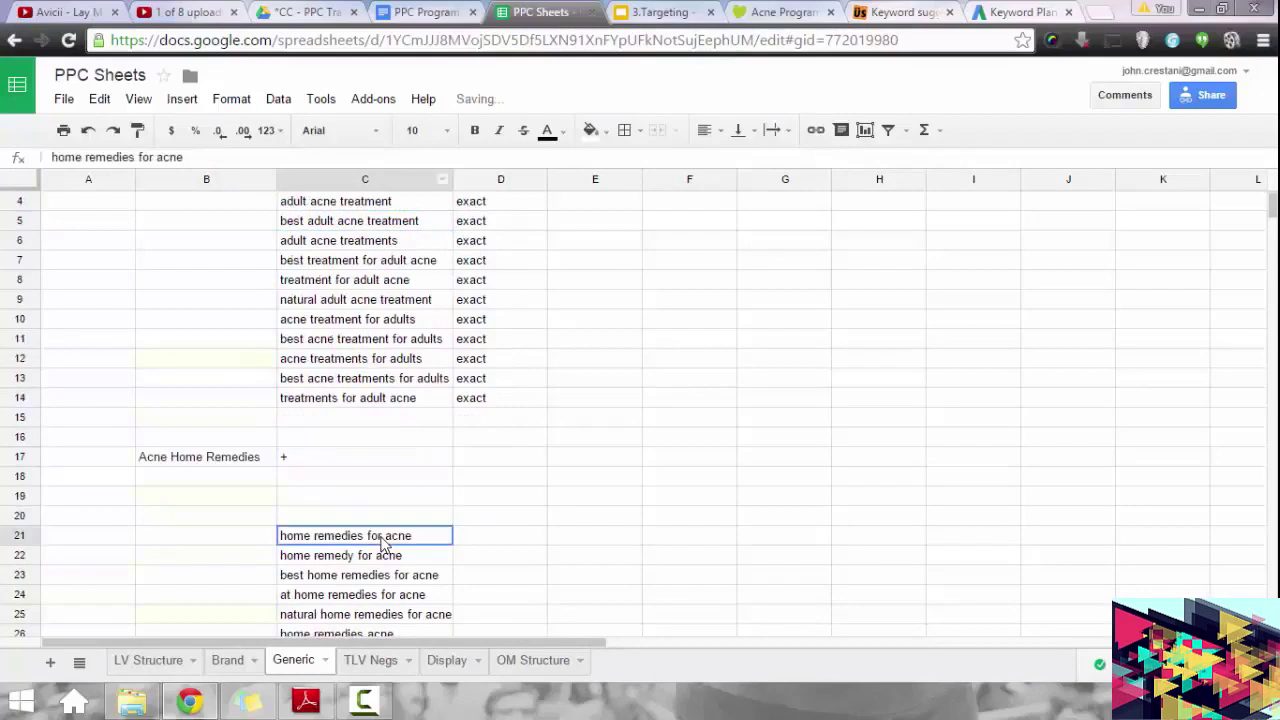
key("ctrl+c")
left_click(345, 478)
key("ctrl+v")
left_click(343, 497)
key("ctrl+v")
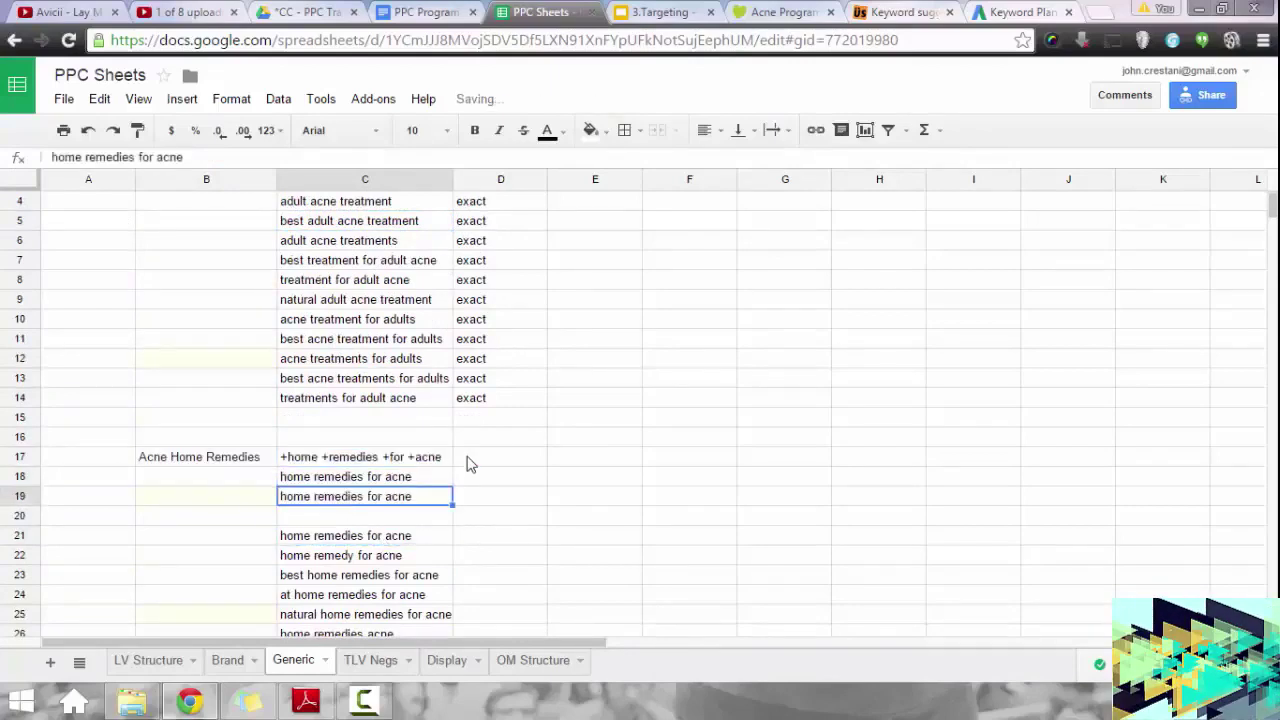
key("Delete")
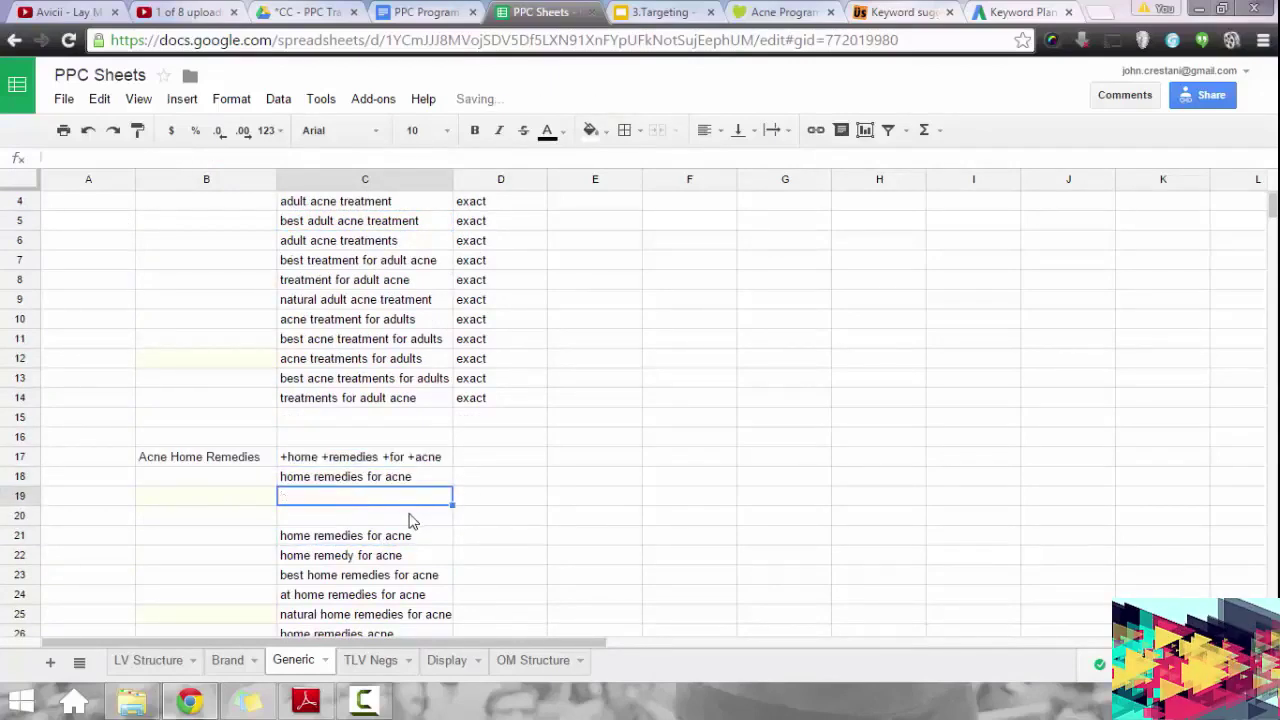
key("ctrl+v")
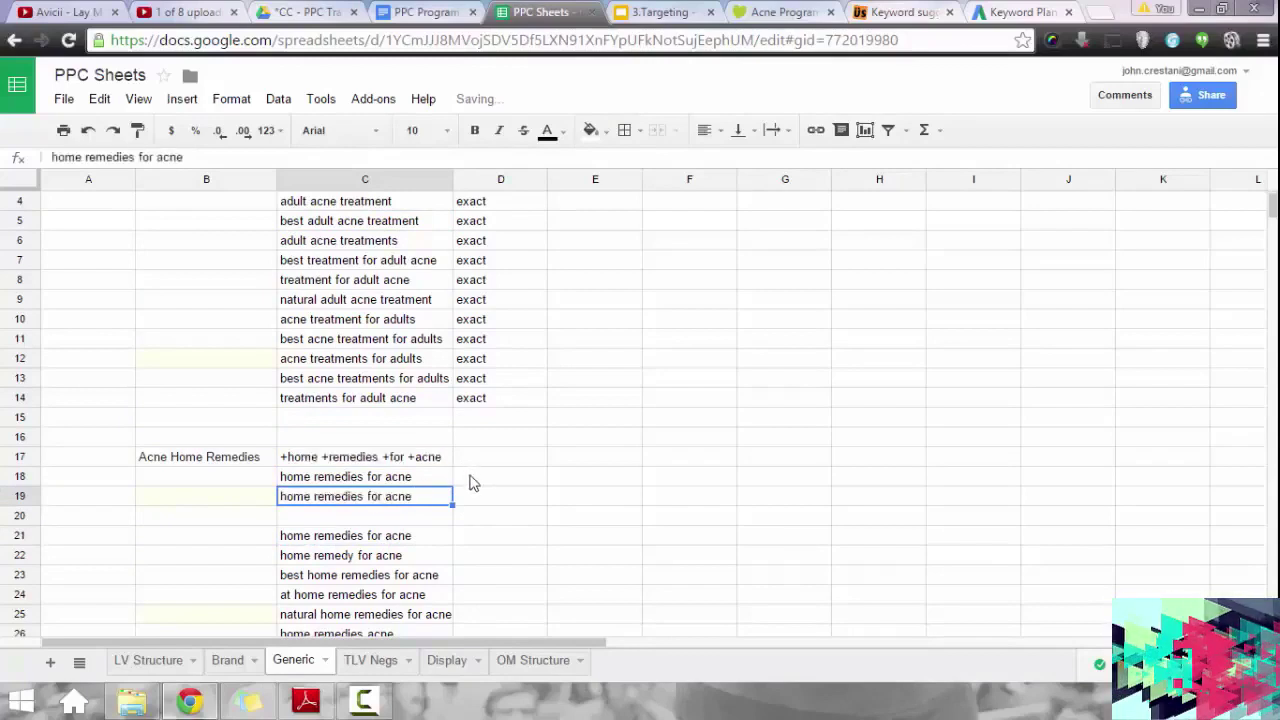
Fill in the match types broad, phrase and exact for the three Acne Home Remedies keywords in D17:D19.
left_click(472, 478)
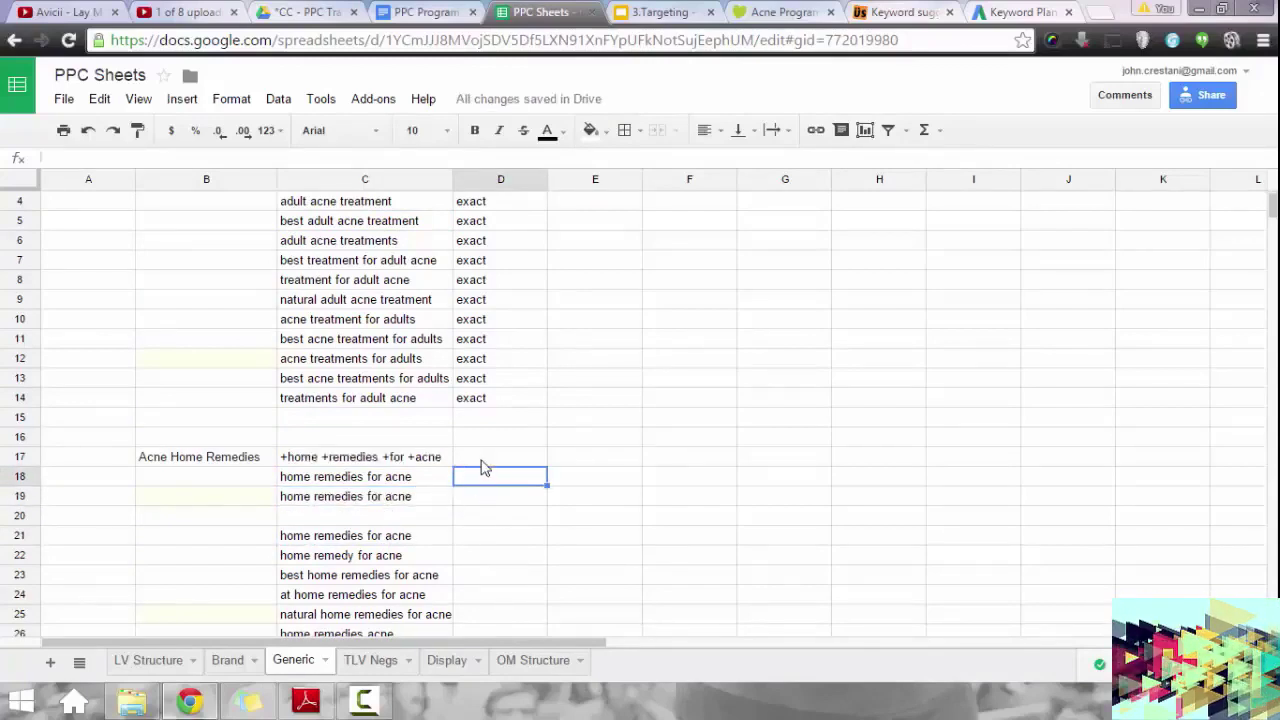
left_click(483, 466)
type("broad")
key("Return")
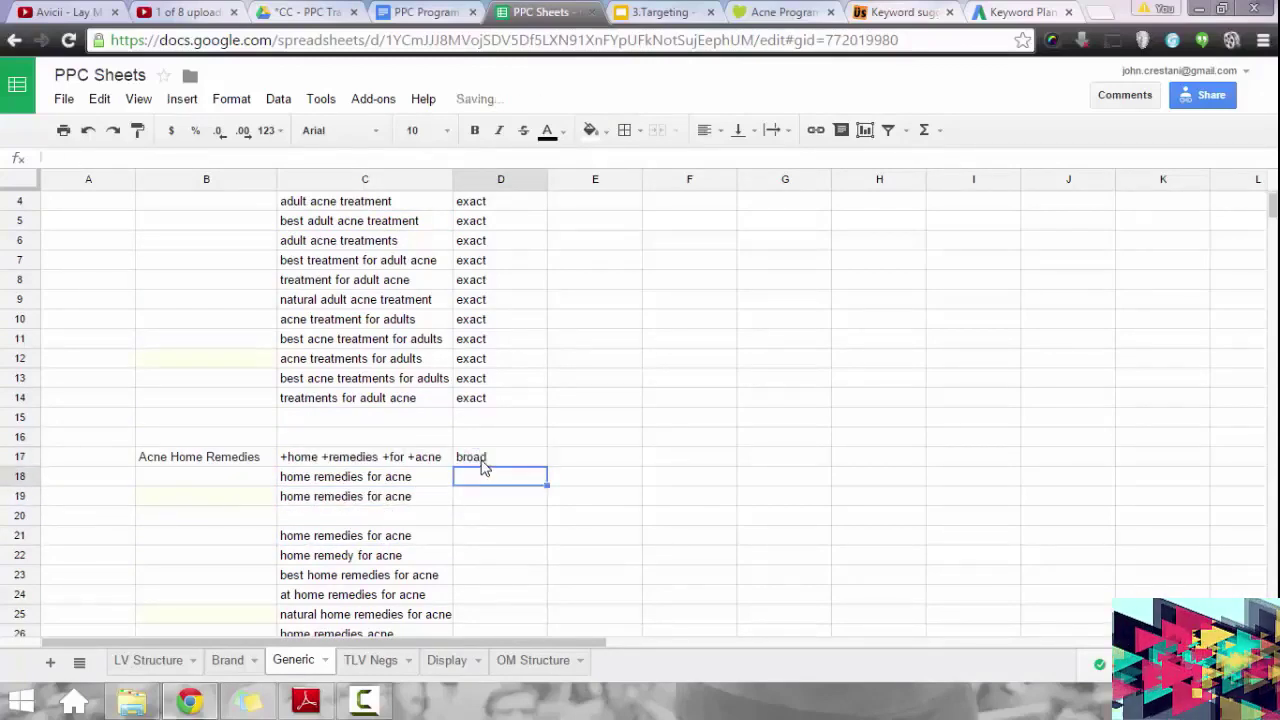
type("phrase")
key("Return")
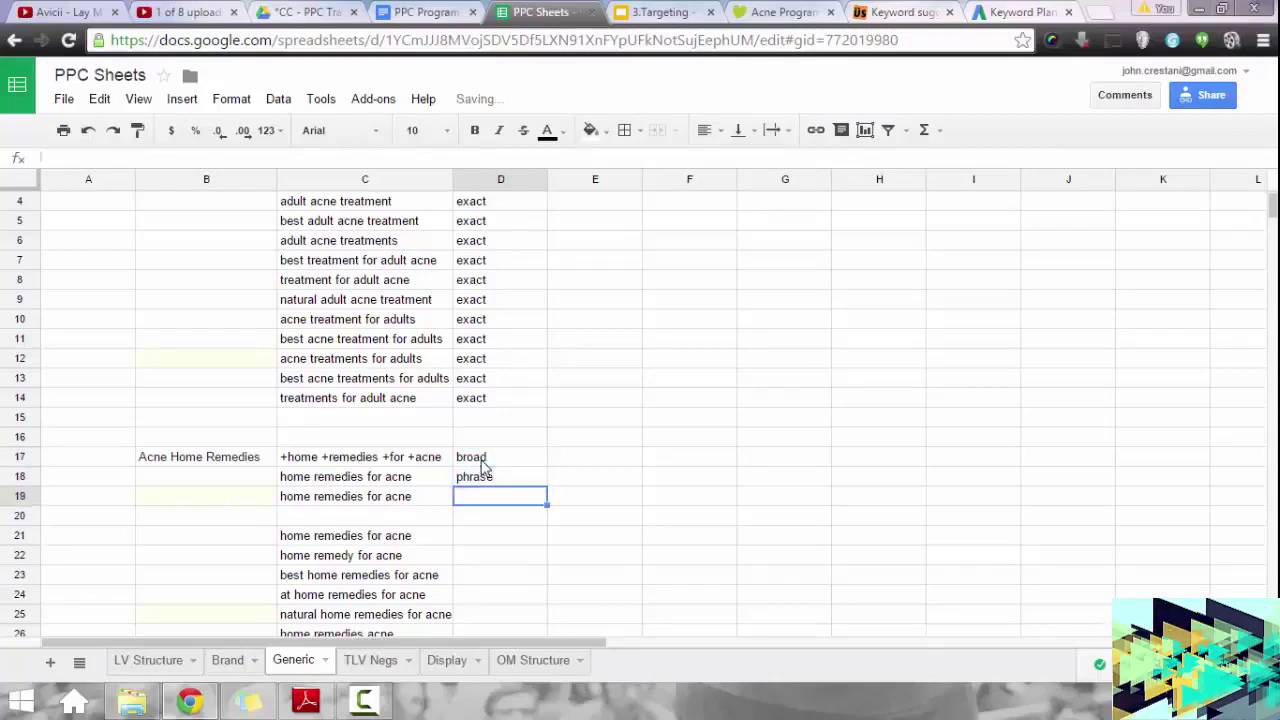
type("exact")
key("Return")
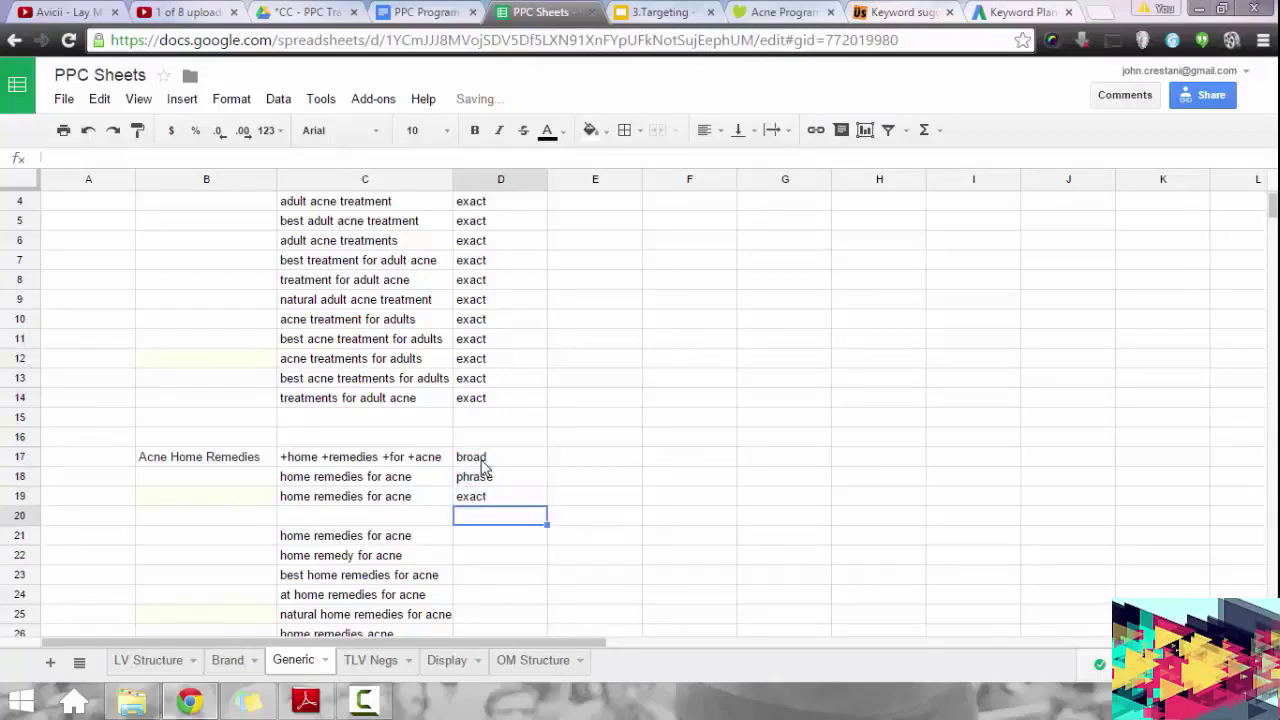
scroll(450, 490, "down", 2)
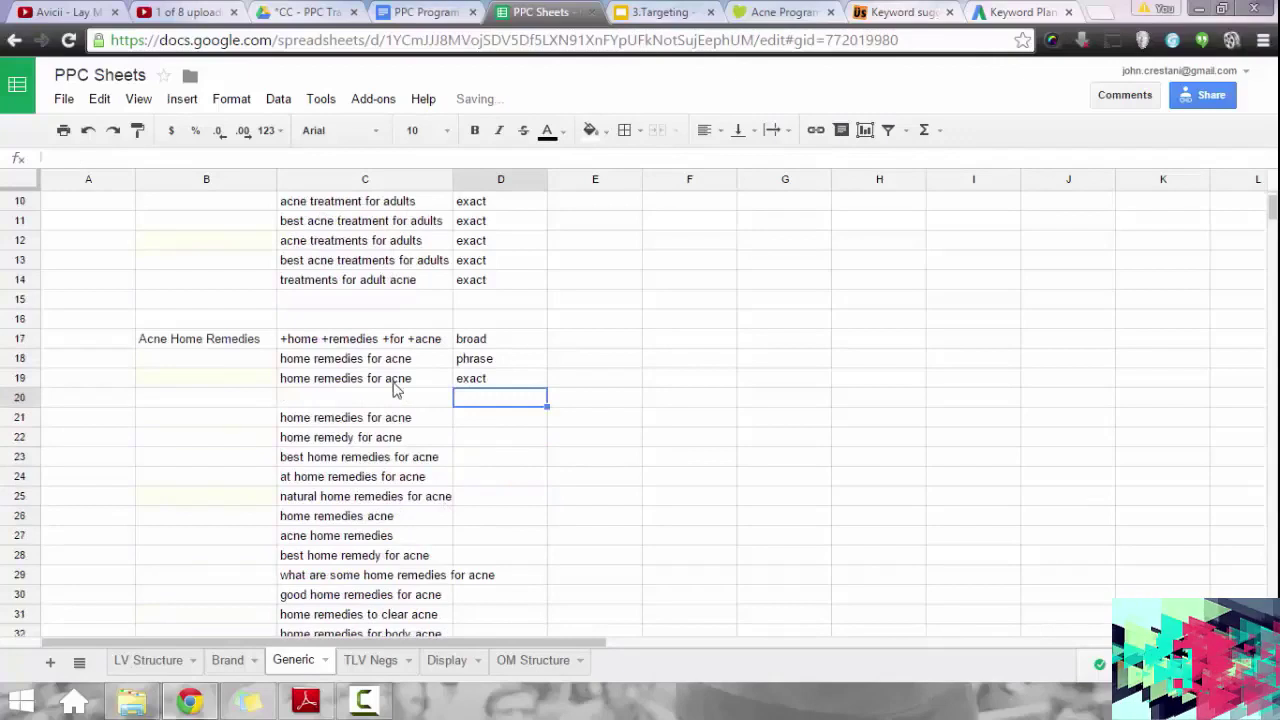
left_click(398, 420)
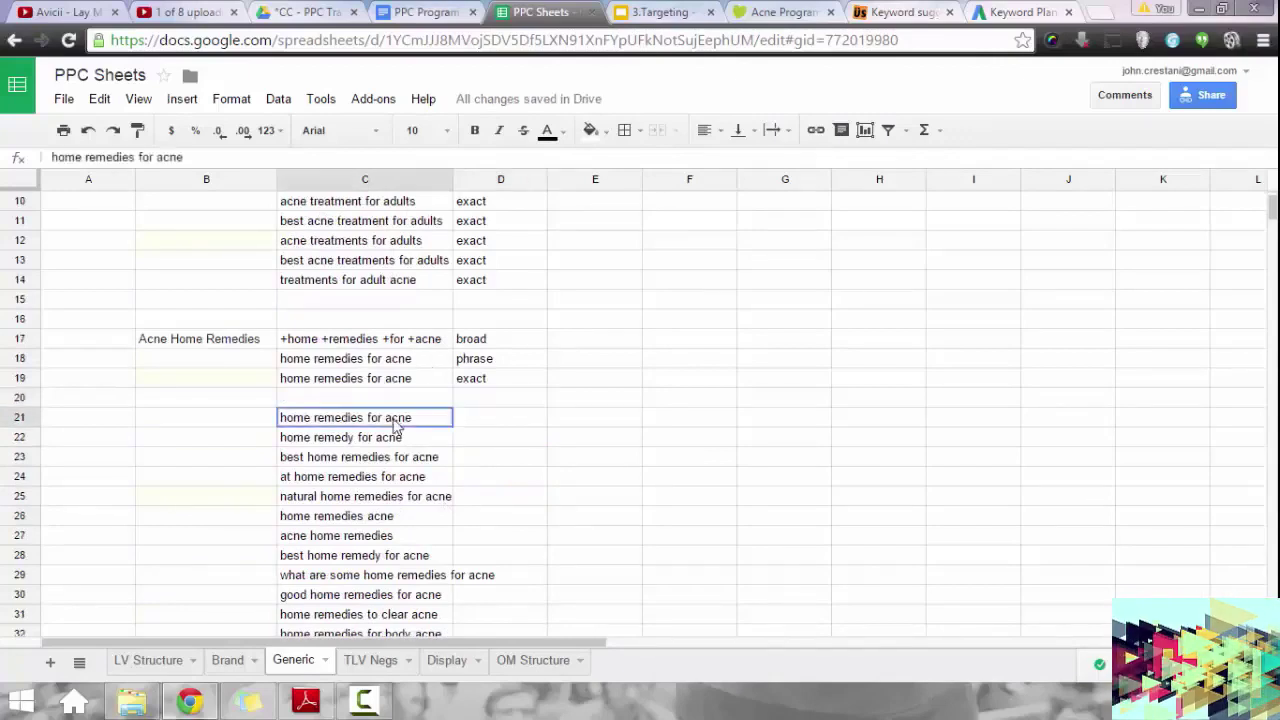
left_click(399, 444)
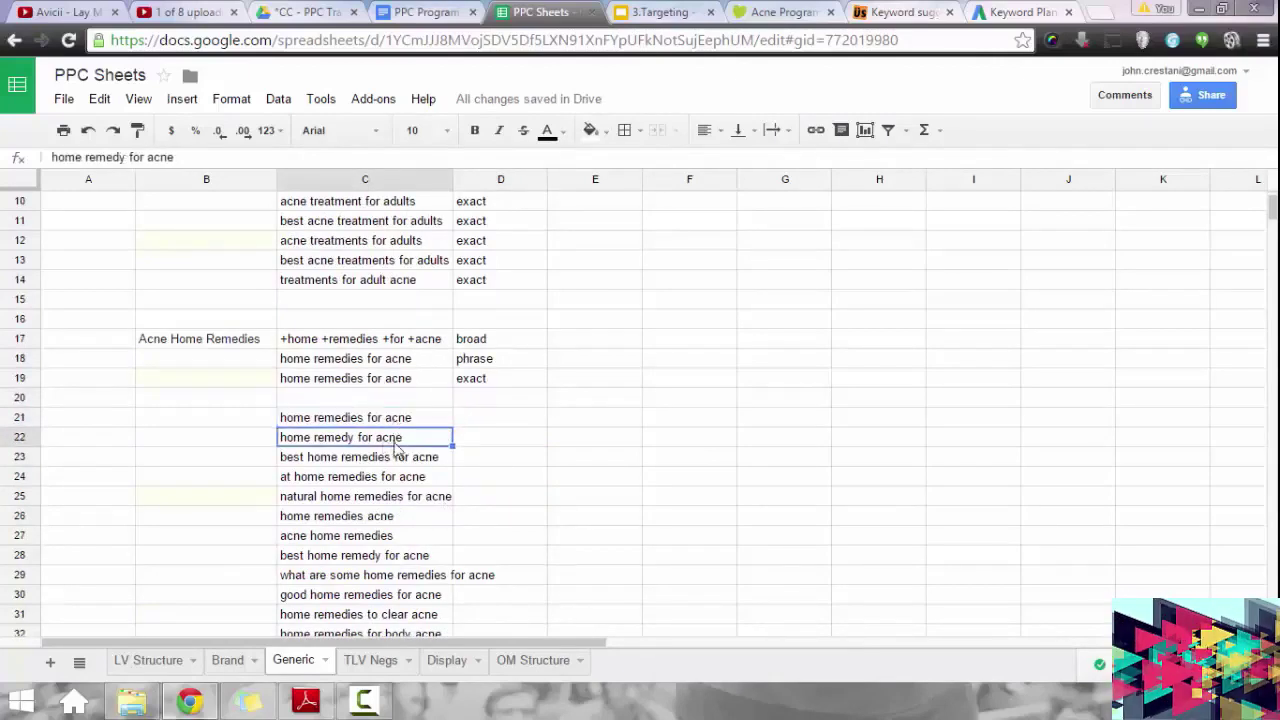
key("ctrl+c")
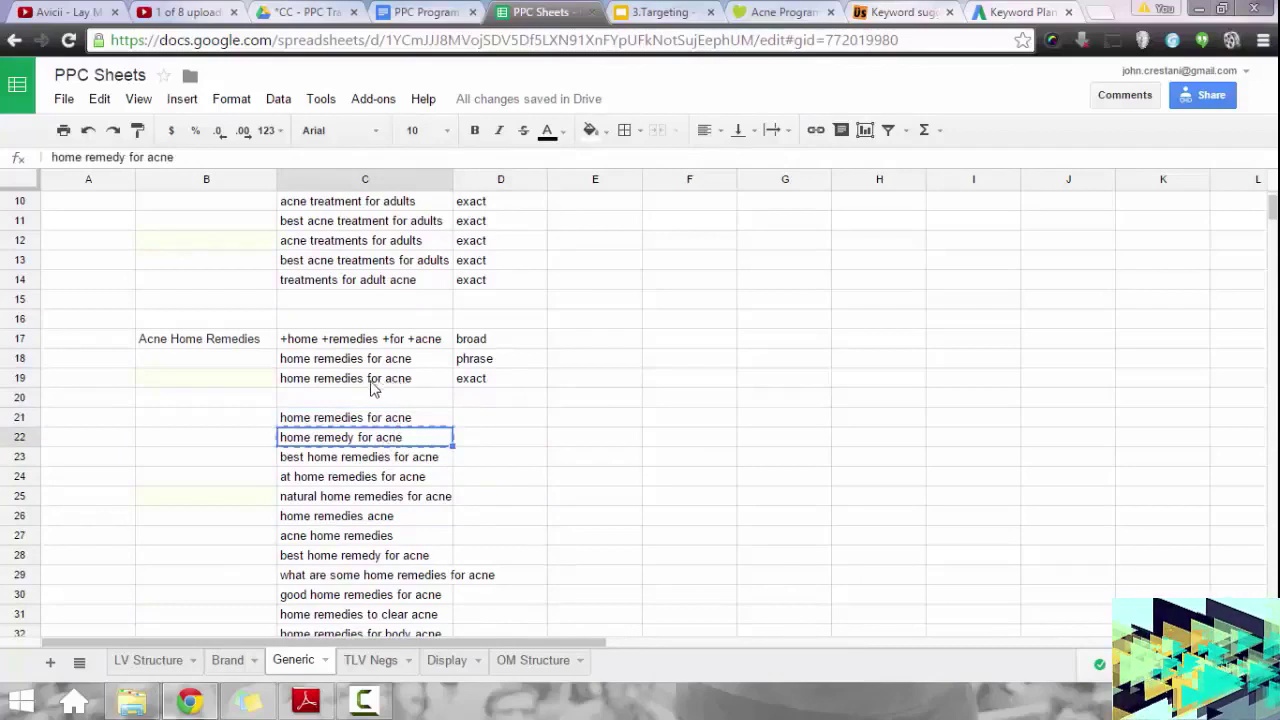
left_click(368, 397)
key("ctrl+v")
left_click(499, 401)
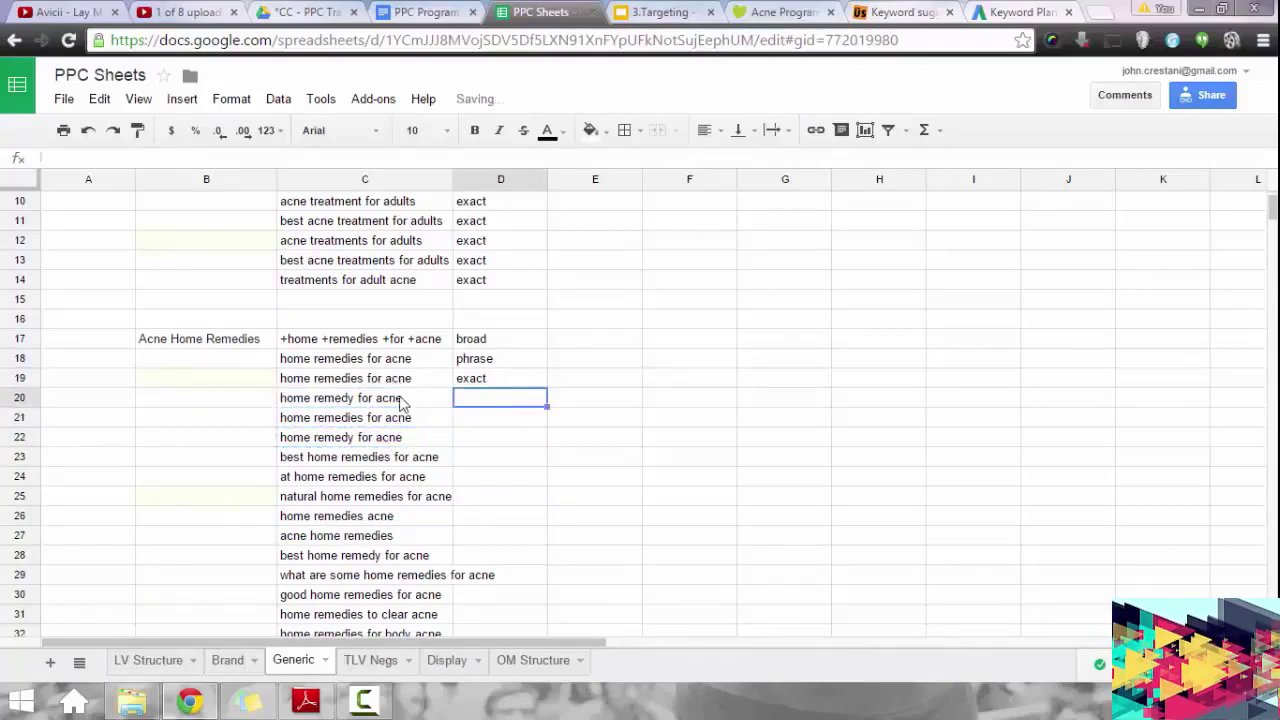
key("ctrl+z")
Copy the plus-sign keyword formula from C17 into C20 to create the broad version of "home remedy for acne".
left_click(378, 342)
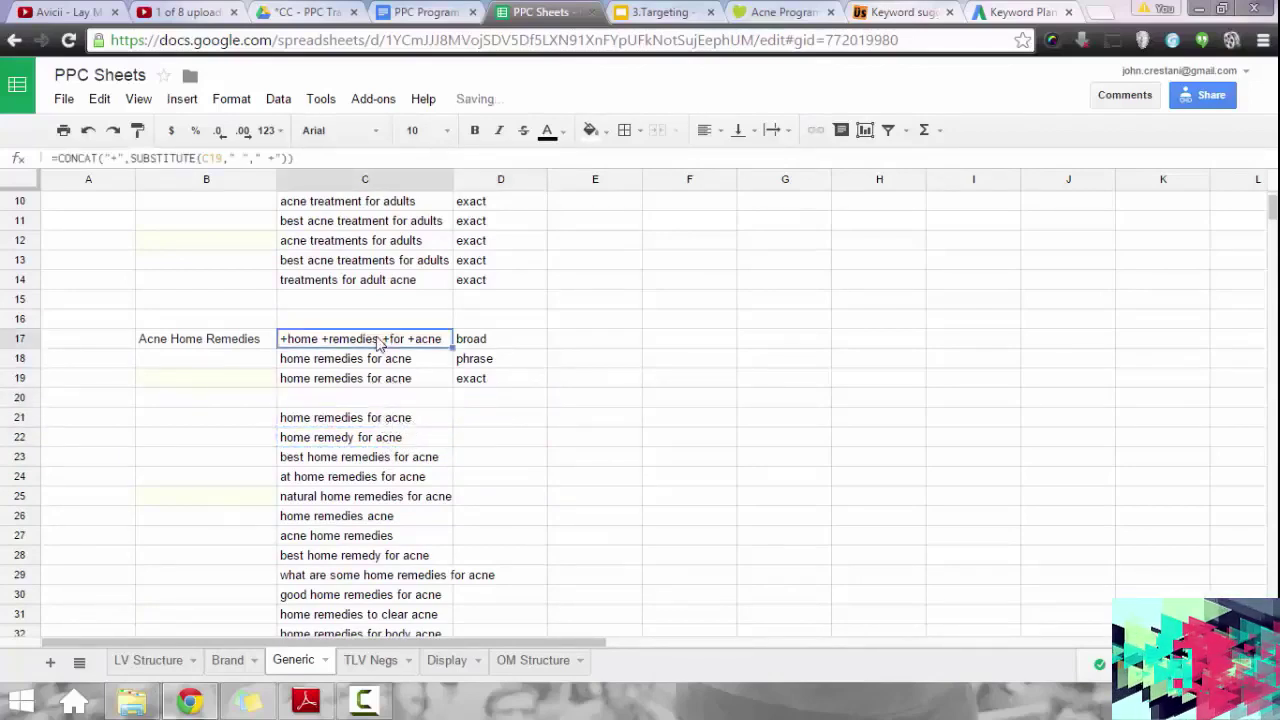
key("ctrl+c")
left_click(363, 399)
key("ctrl+v")
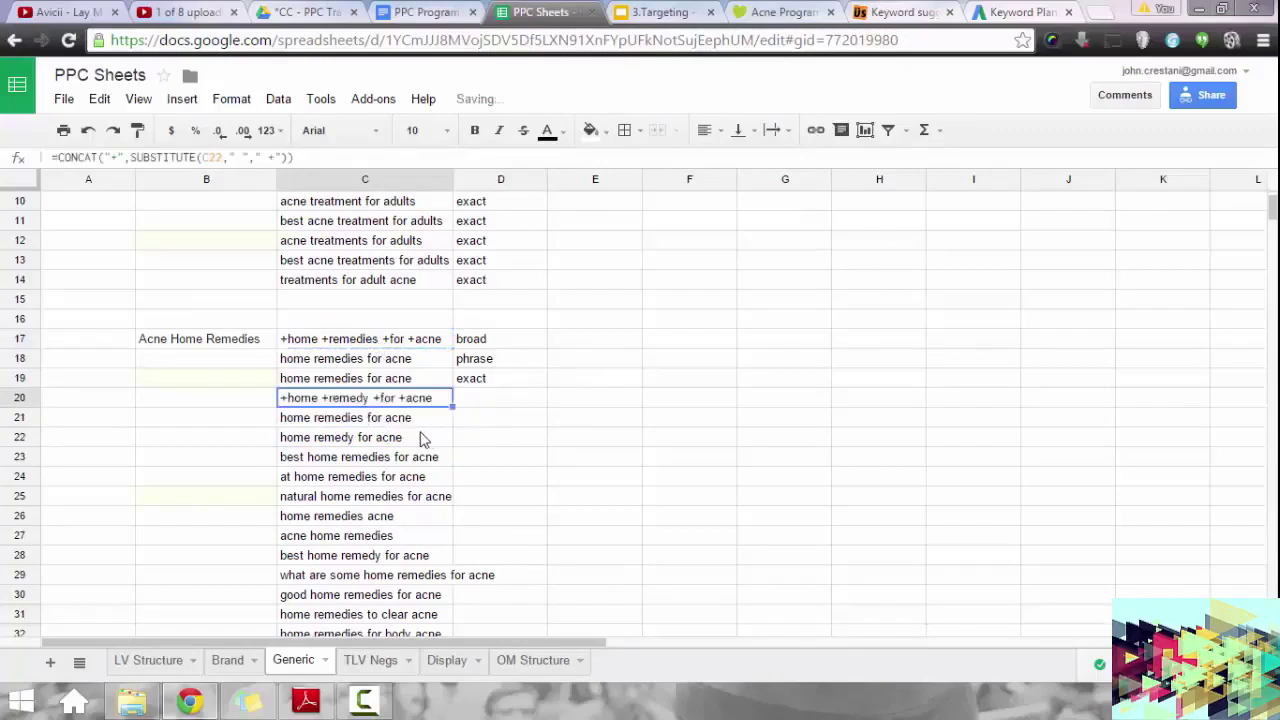
Check the Keyword Planner statistics for "home remedy for acne" and return to the Generic sheet.
left_click(366, 440)
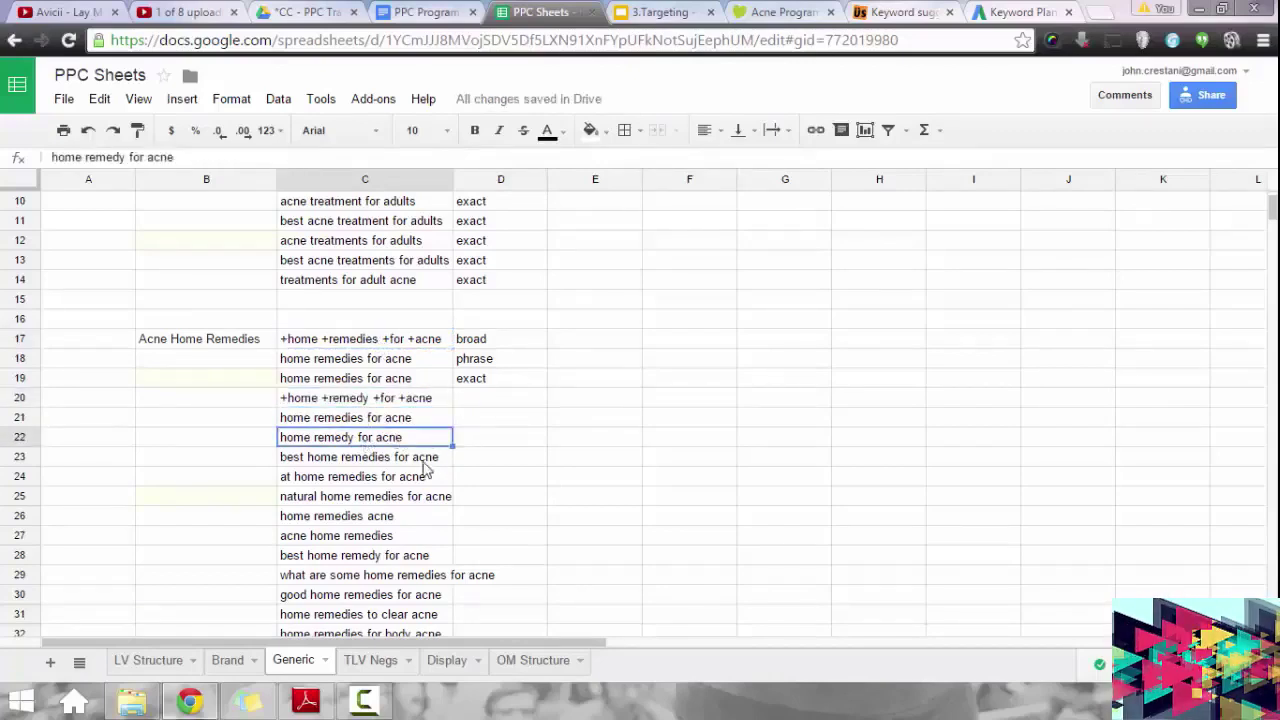
left_click(975, 12)
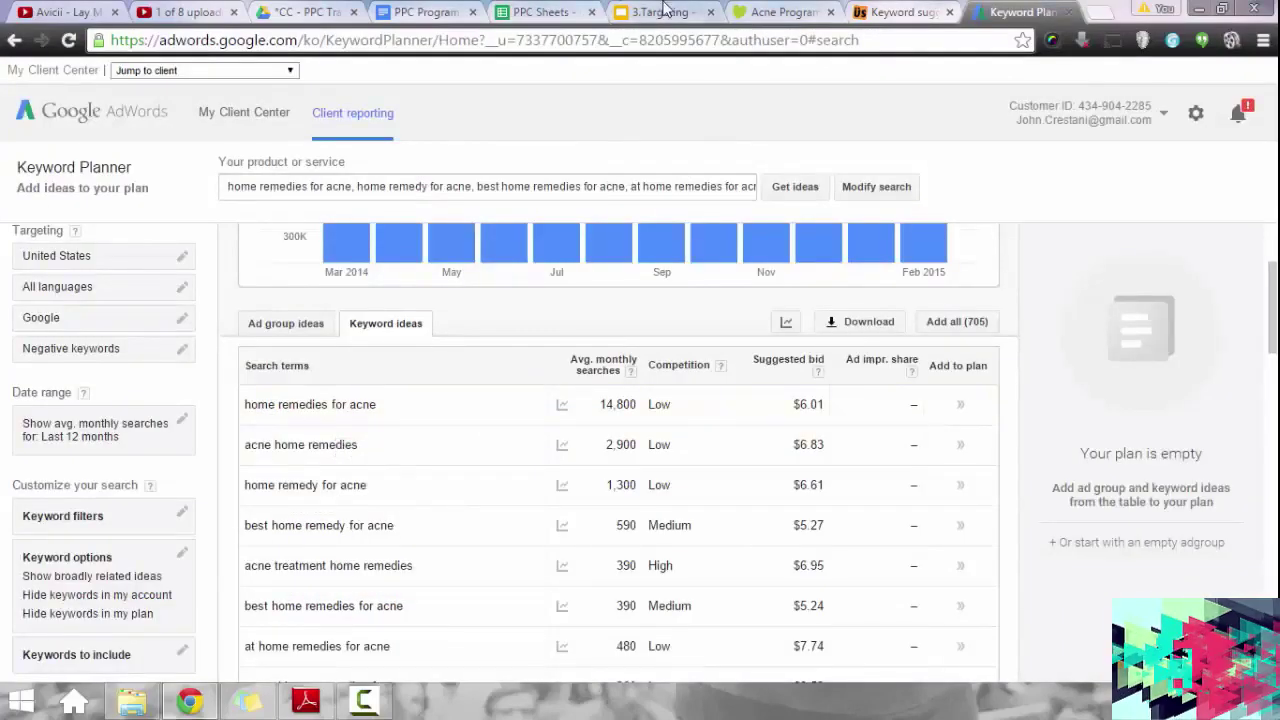
left_click(540, 12)
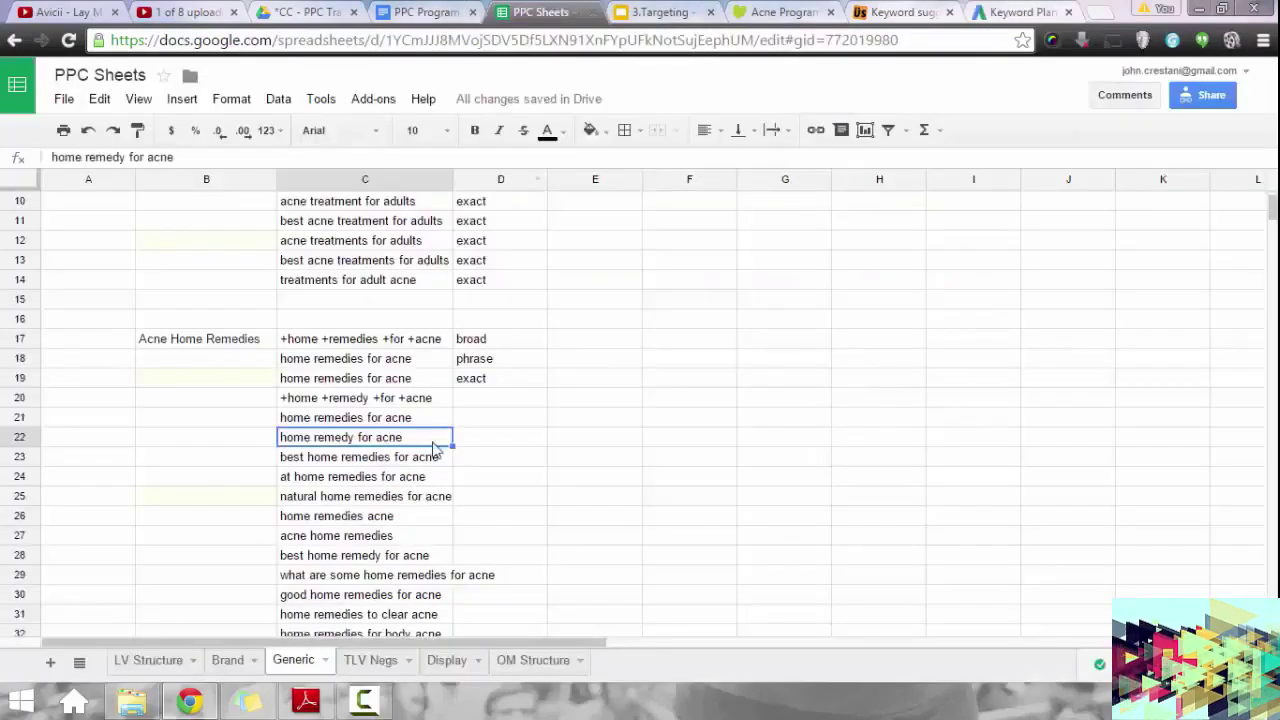
Point the plus-sign formula in C20 to "acne home remedies" in C27 and set its match type to broad in D20.
double_click(398, 402)
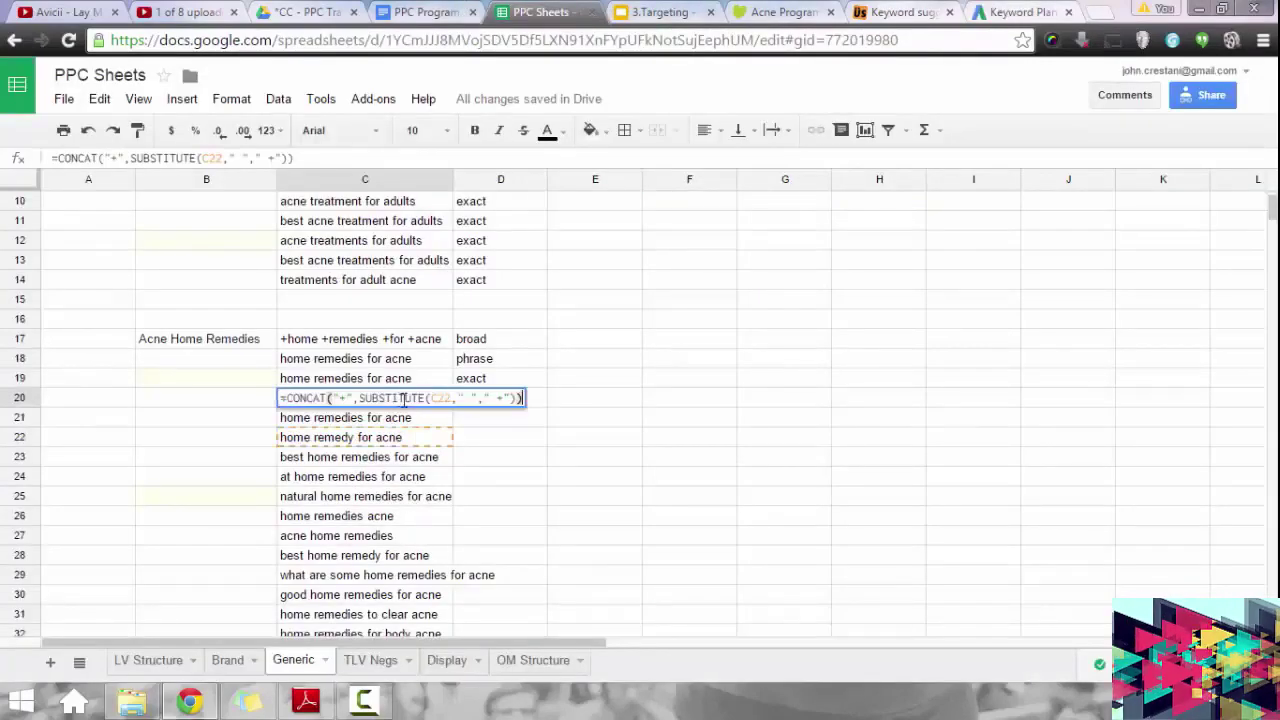
left_click(390, 540)
left_click(406, 402)
double_click(420, 399)
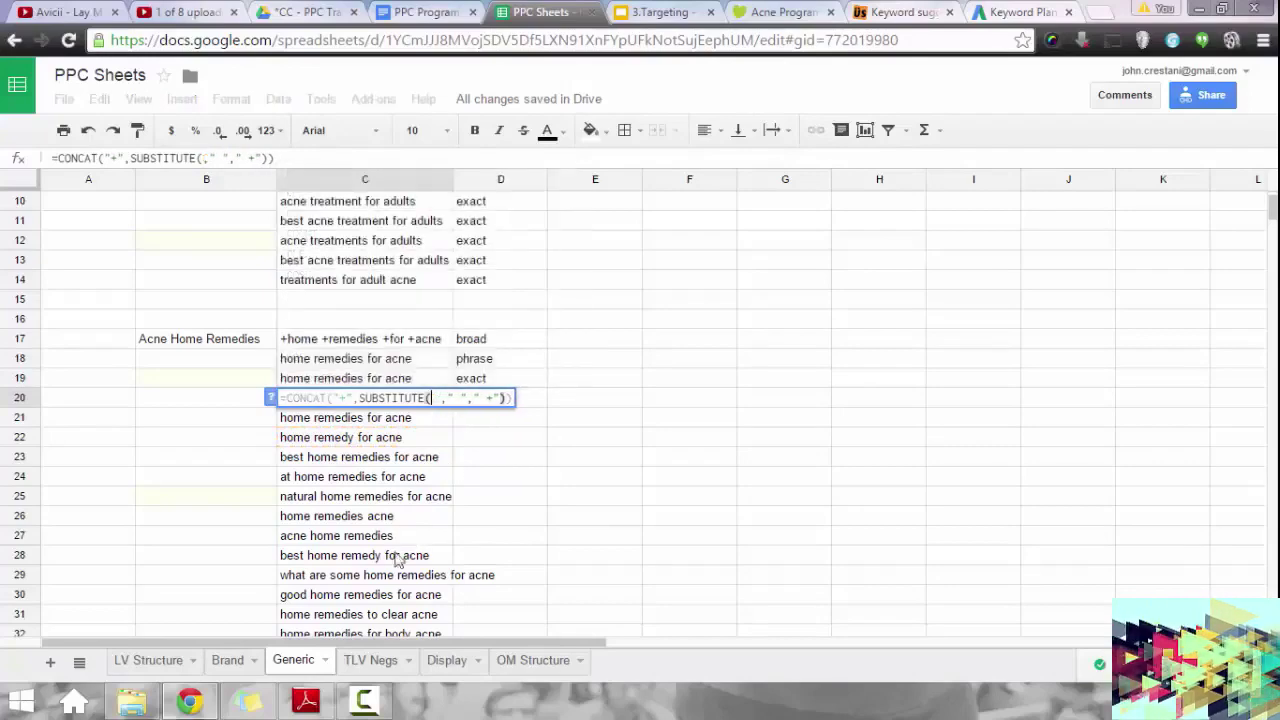
left_click(360, 538)
key("Return")
left_click(491, 400)
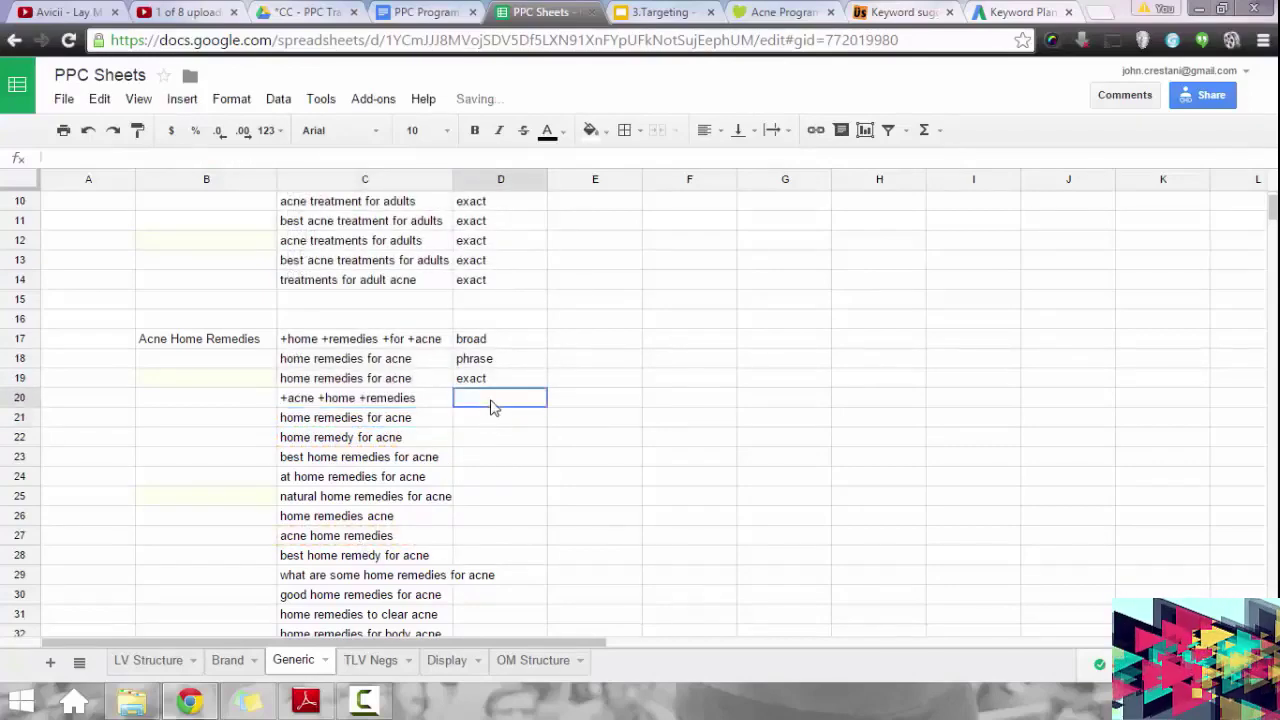
type("broad")
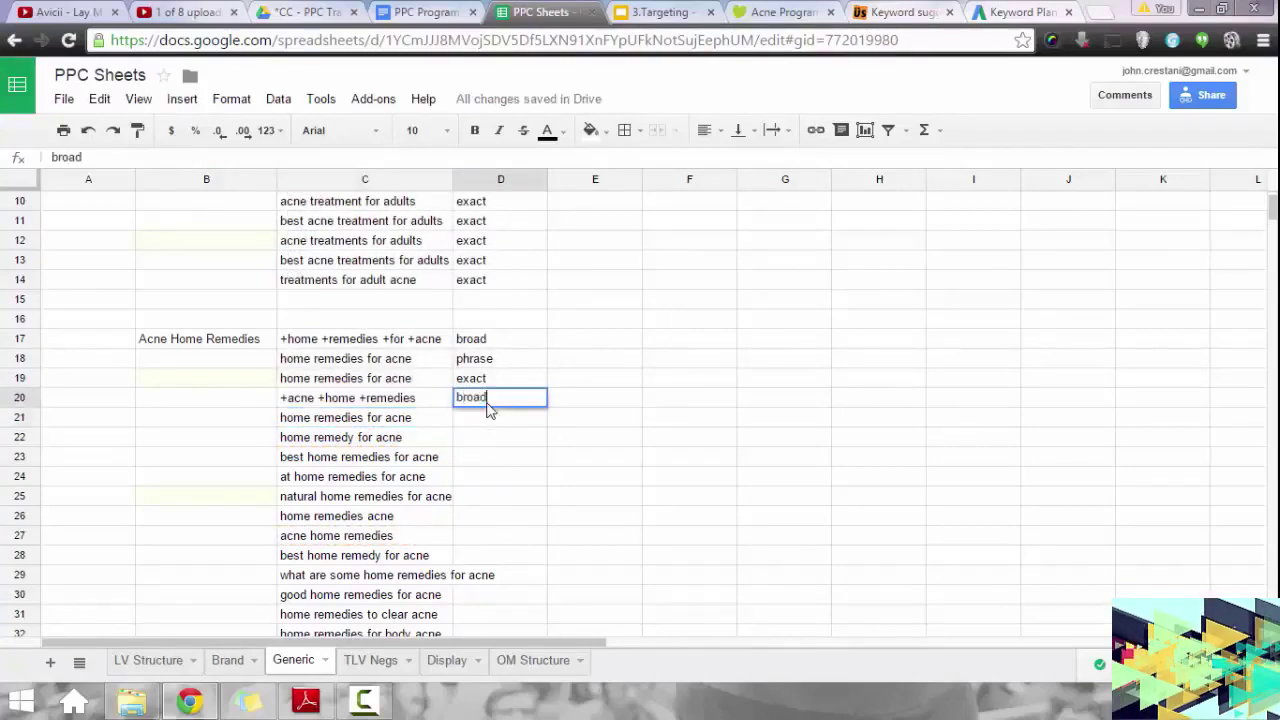
key("Return")
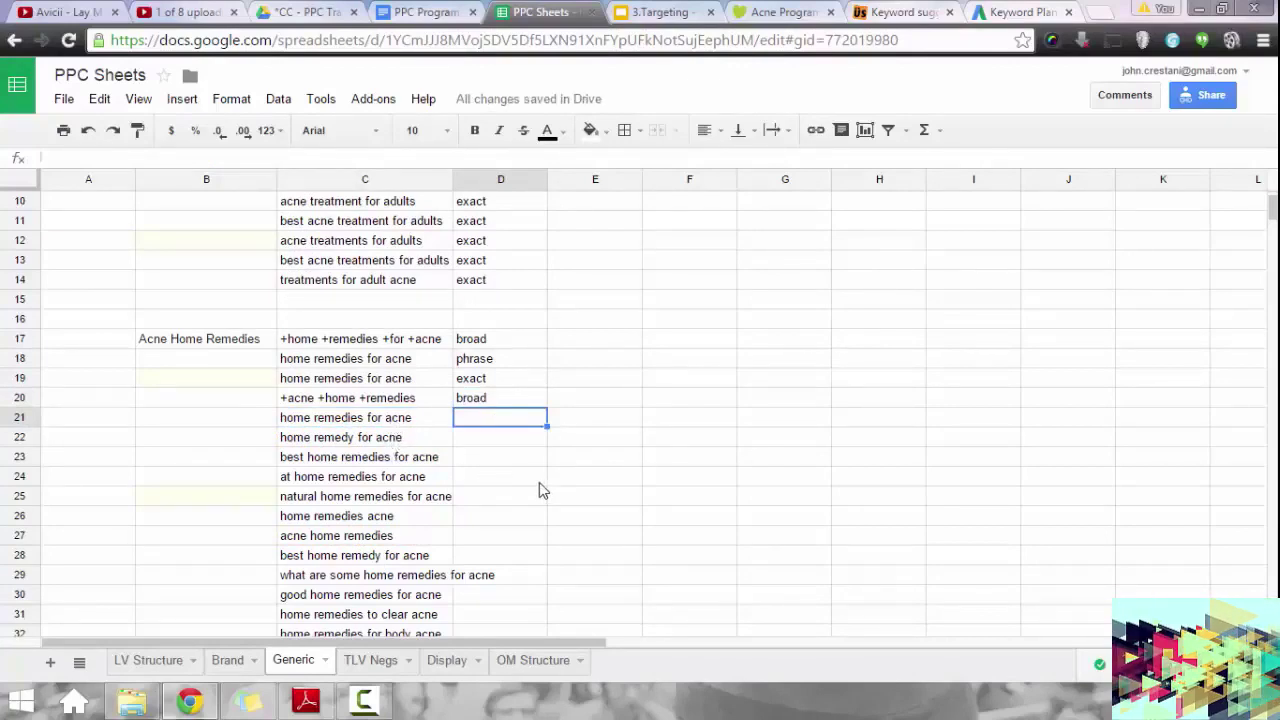
Copy the keyword "acne home remedies" from C27 into C35 and set its match type to phrase in D35.
scroll(480, 515, "down", 2)
left_click(400, 575)
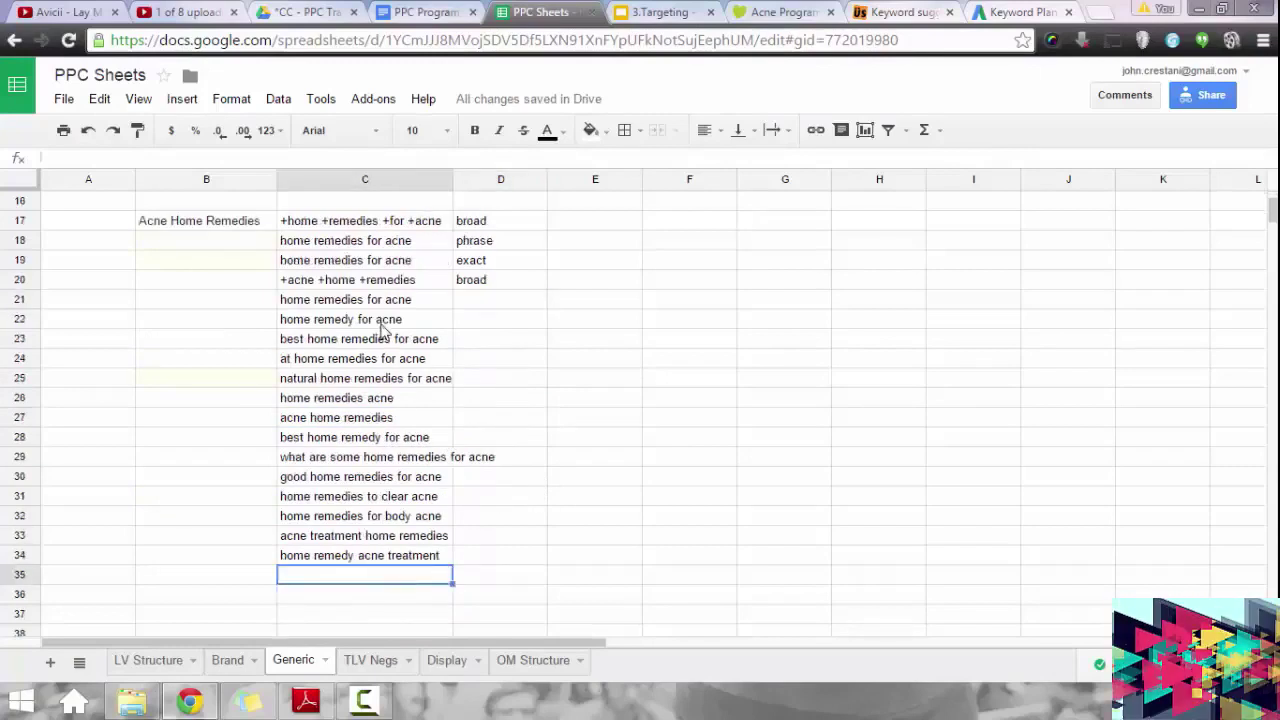
left_click(385, 417)
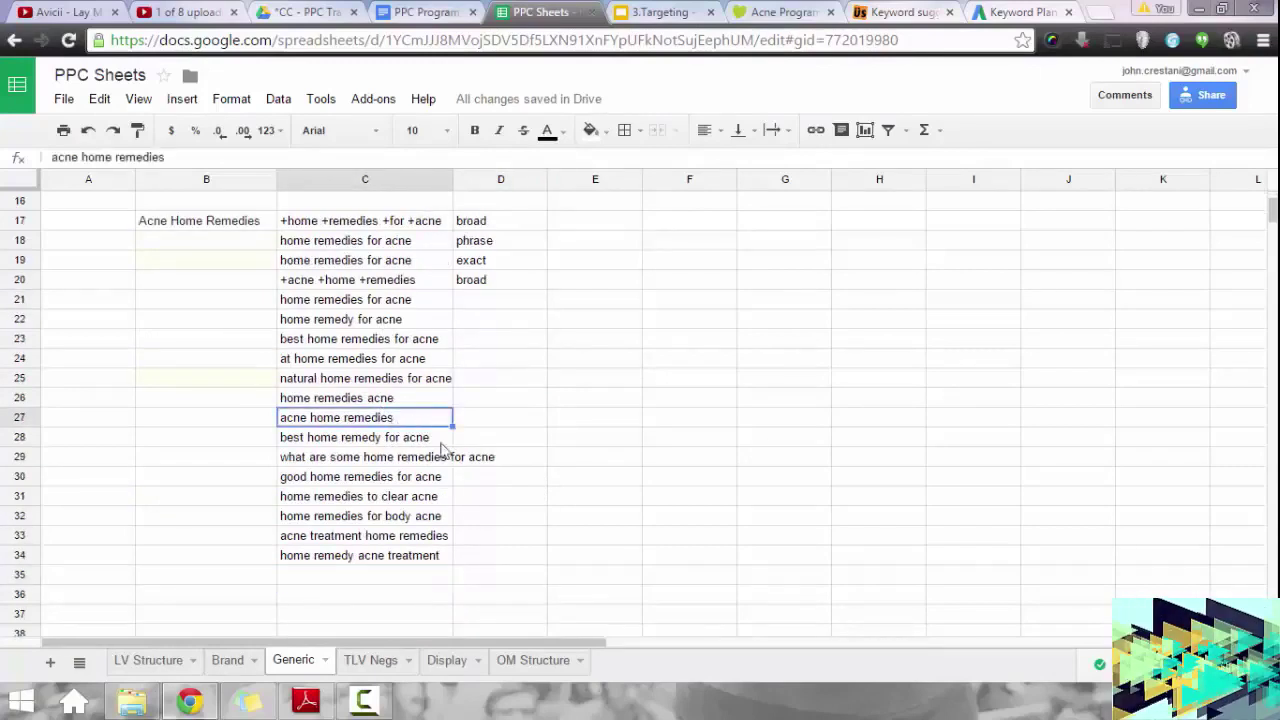
key("ctrl+c")
left_click(372, 578)
key("ctrl+v")
left_click(502, 585)
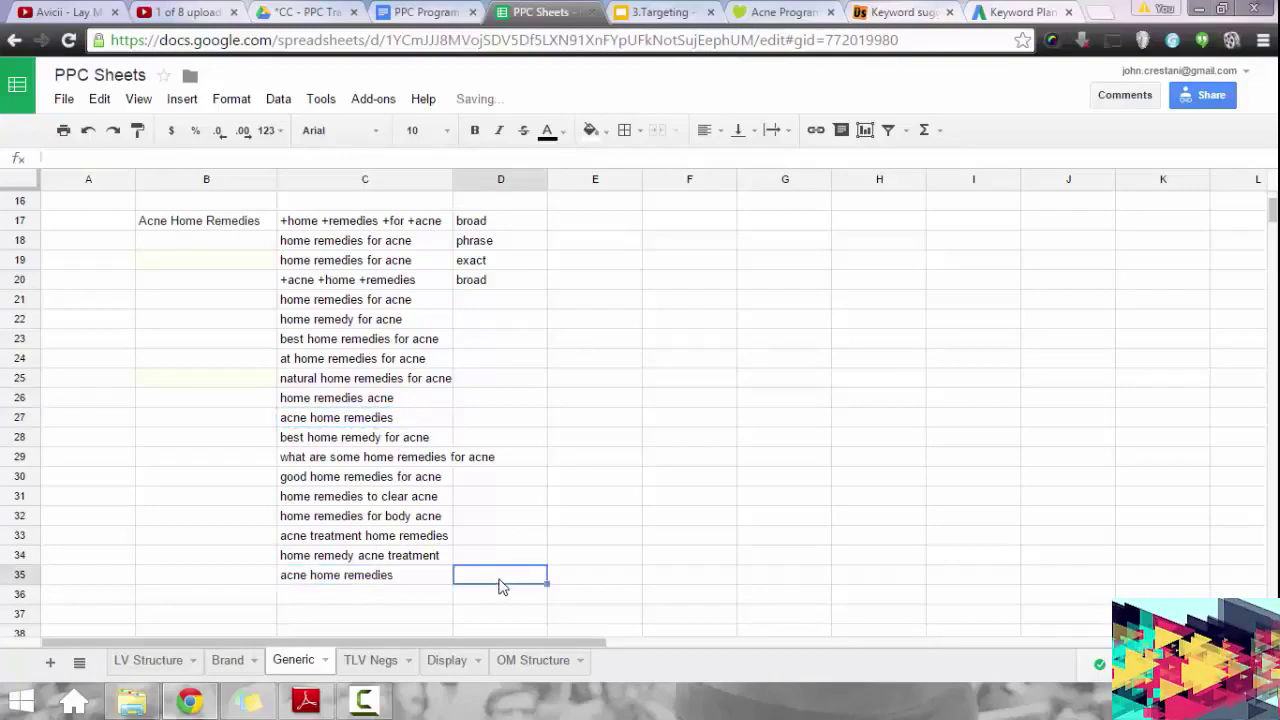
type("phrase")
key("Return")
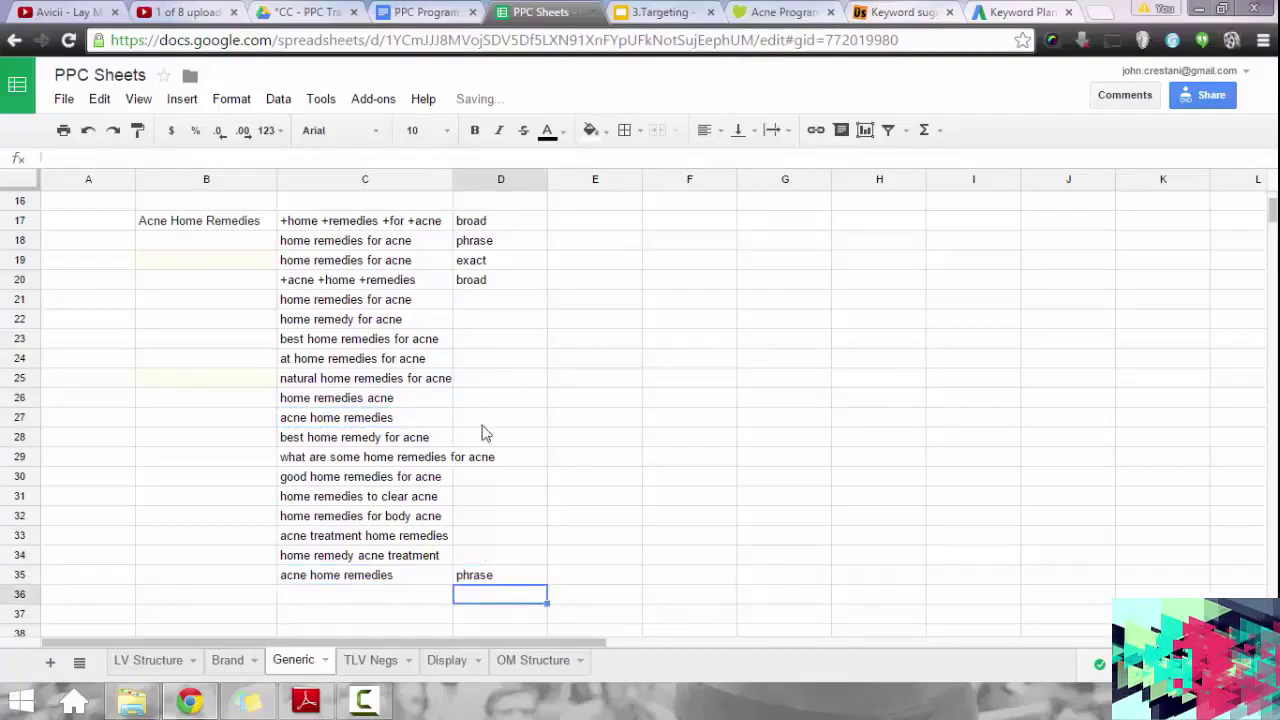
Enter the match type exact in D21 and fill it down through D34 for the remaining Acne Home Remedies keywords.
left_click(493, 305)
type("exact")
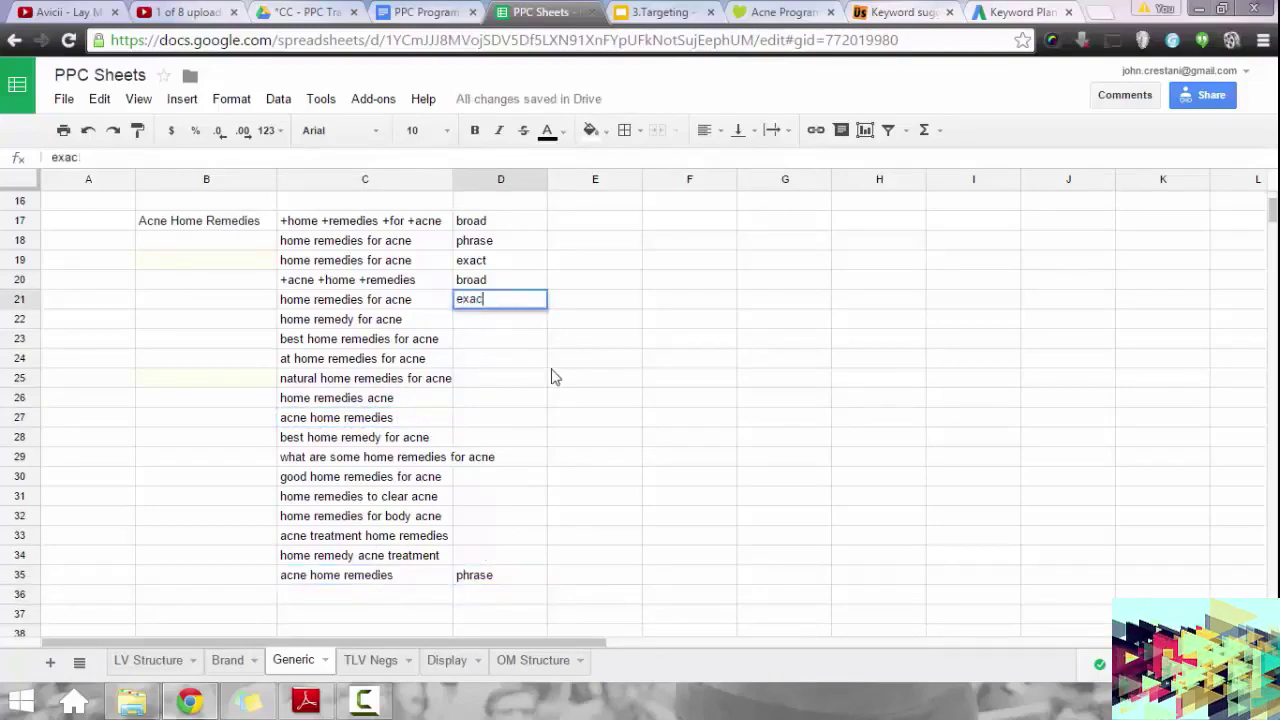
key("Return")
left_click(497, 302)
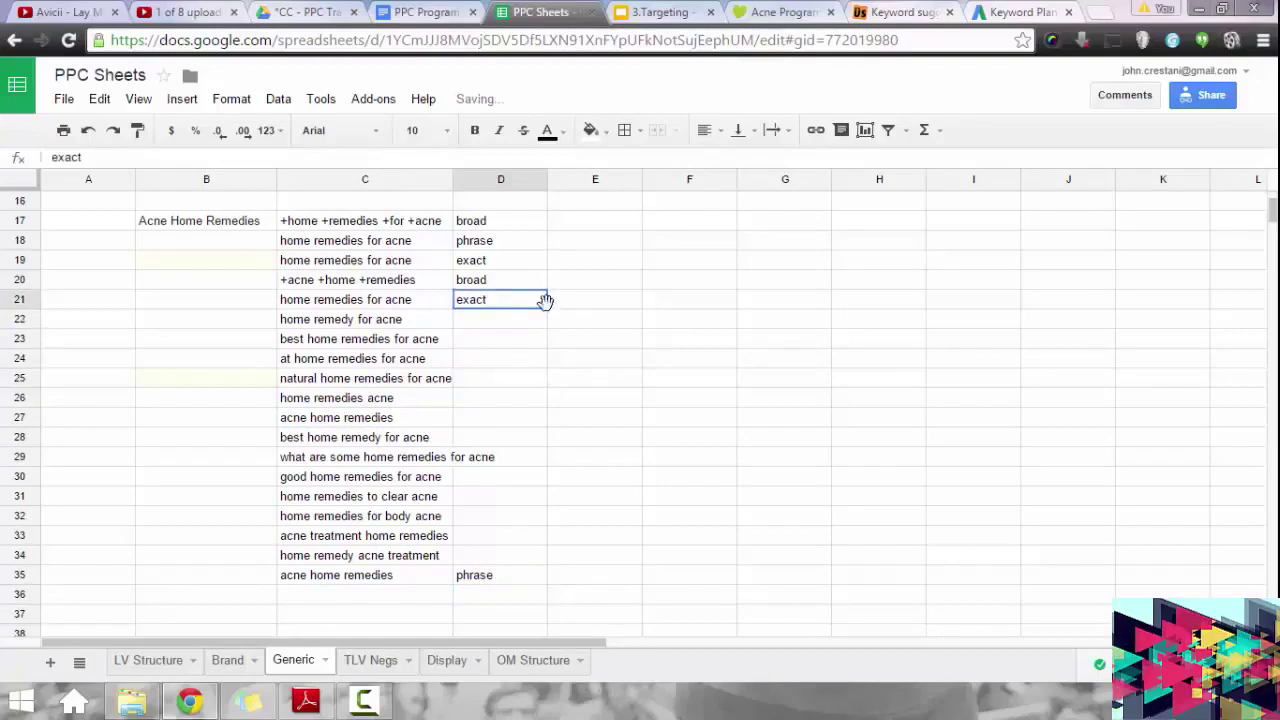
left_click_drag(548, 306, 497, 560)
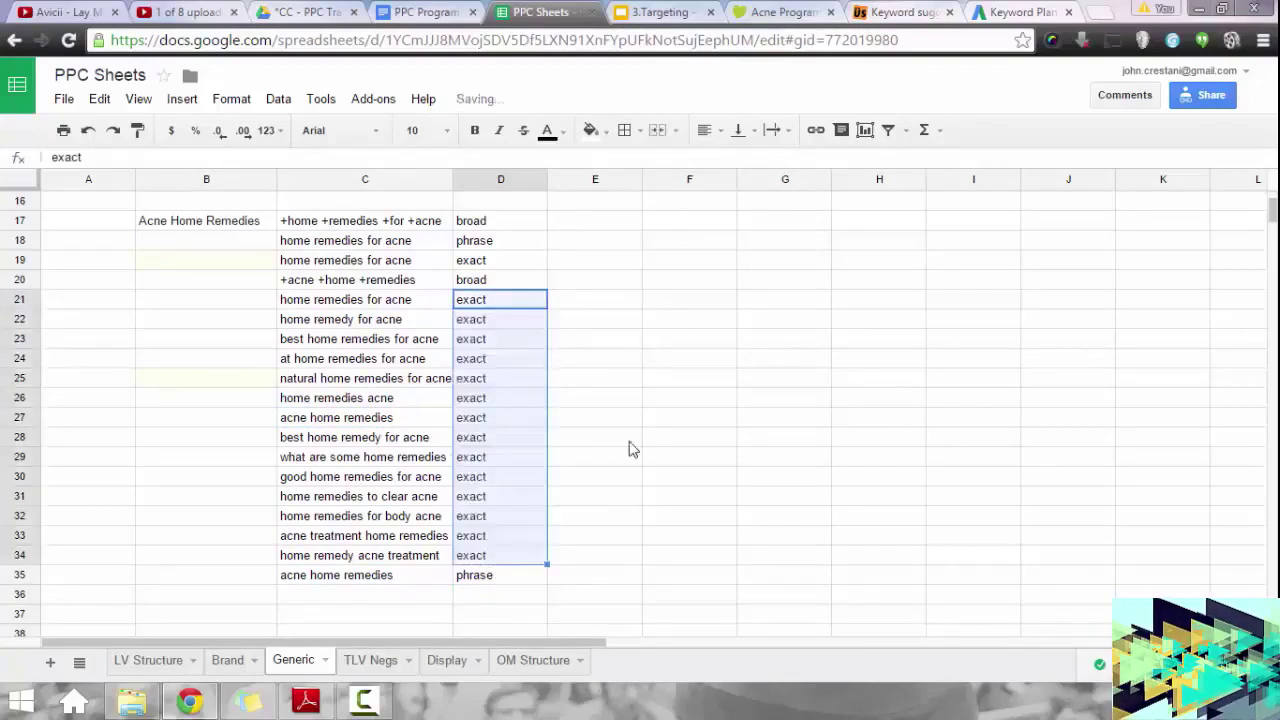
left_click(620, 352)
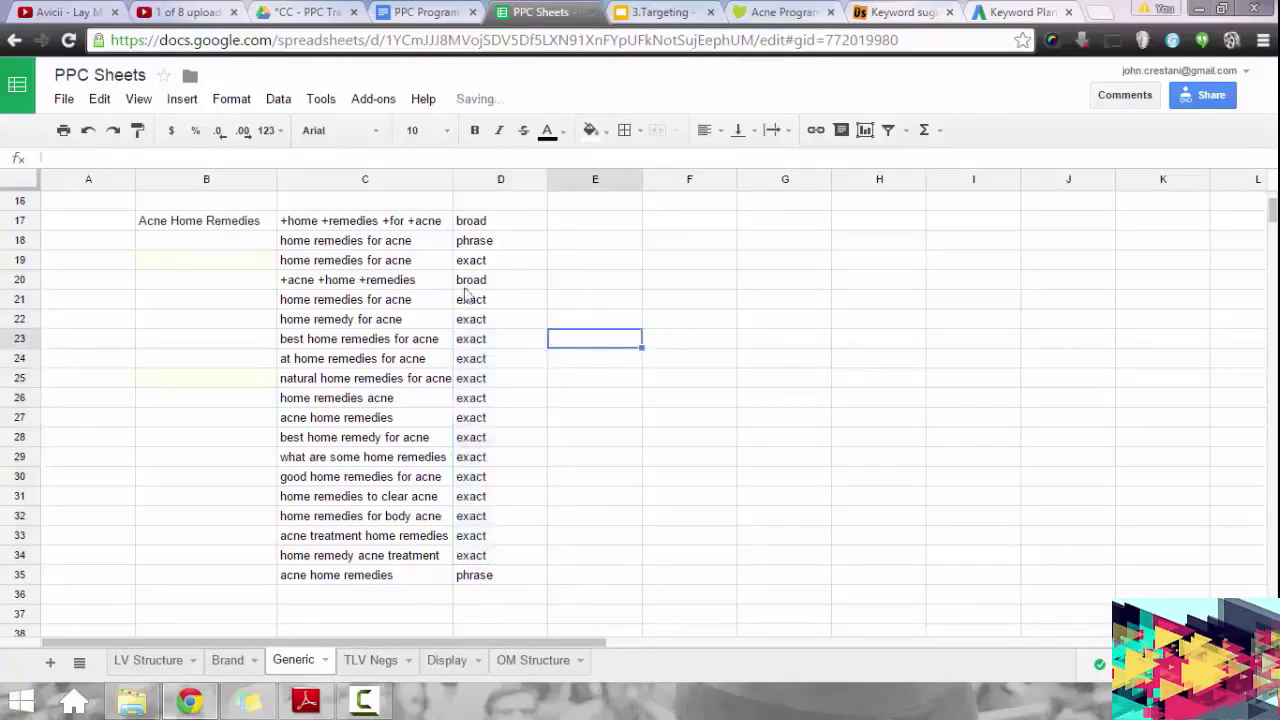
Examine the Keyword Planner's search terms and related keyword ideas for acne home remedies, looking for irrelevant terms.
scroll(463, 320, "up", 2)
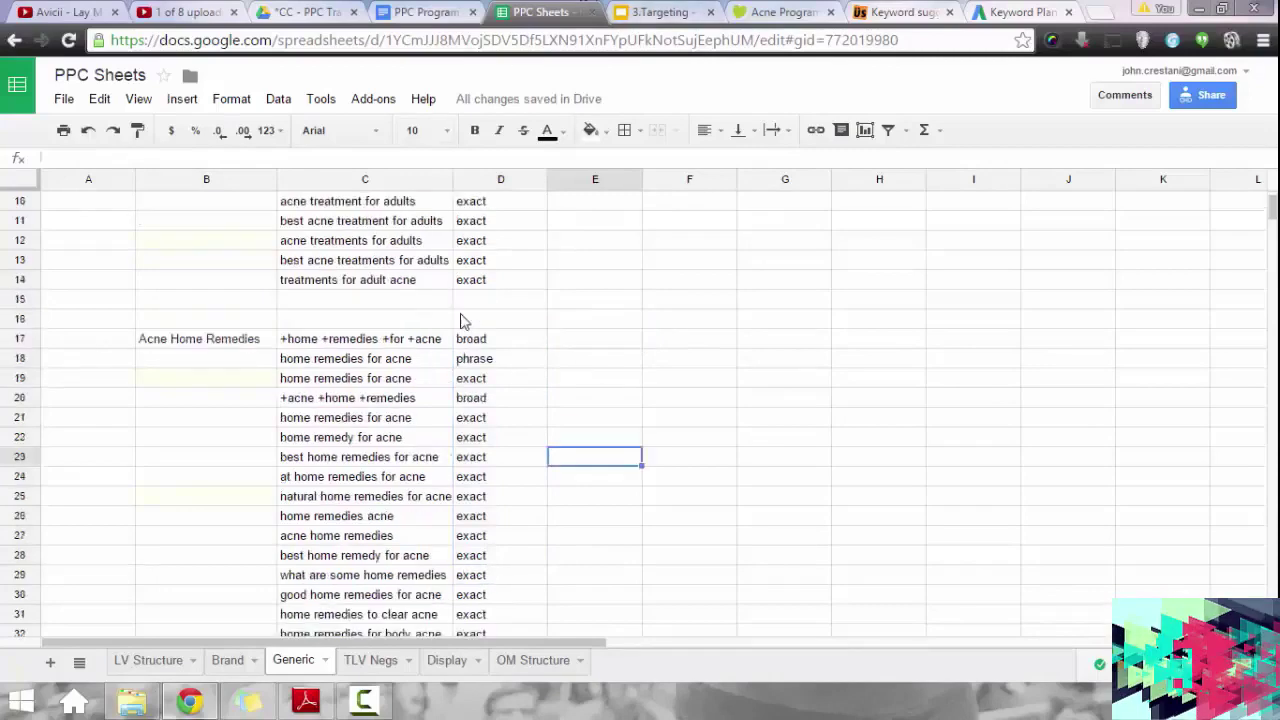
scroll(463, 320, "up", 2)
left_click(1020, 12)
mouse_move(570, 415)
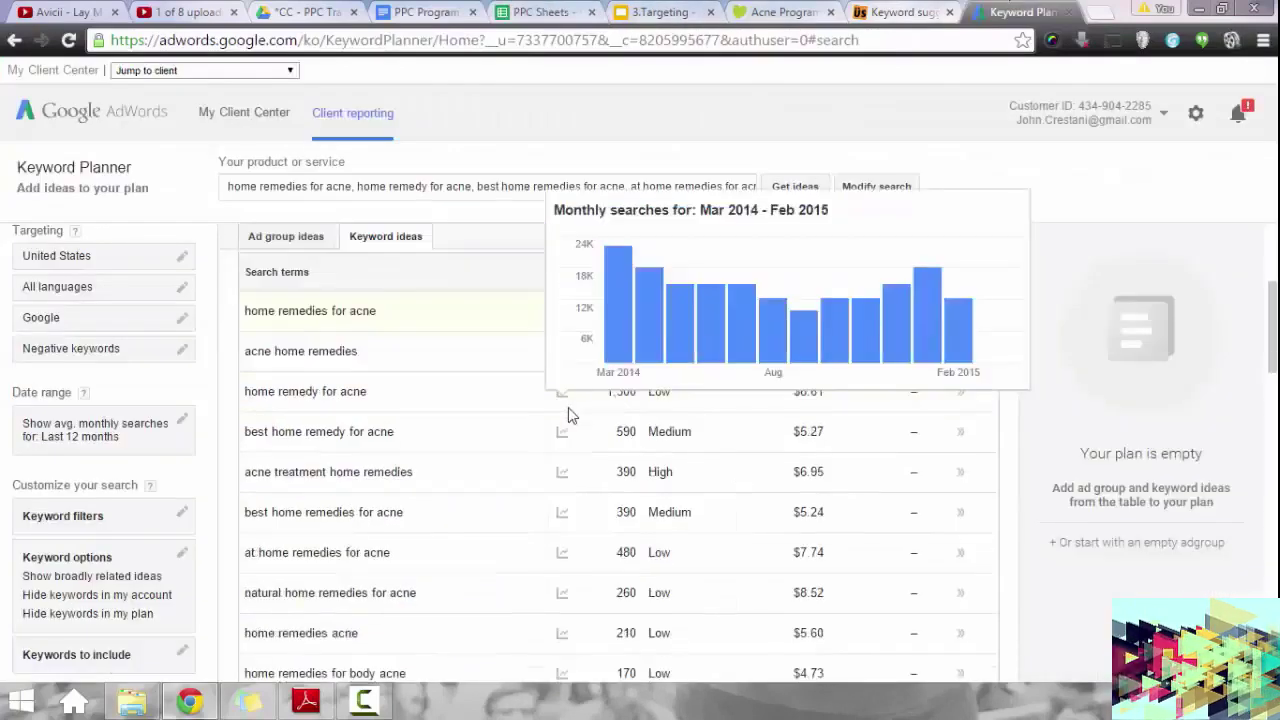
scroll(570, 415, "down", 5)
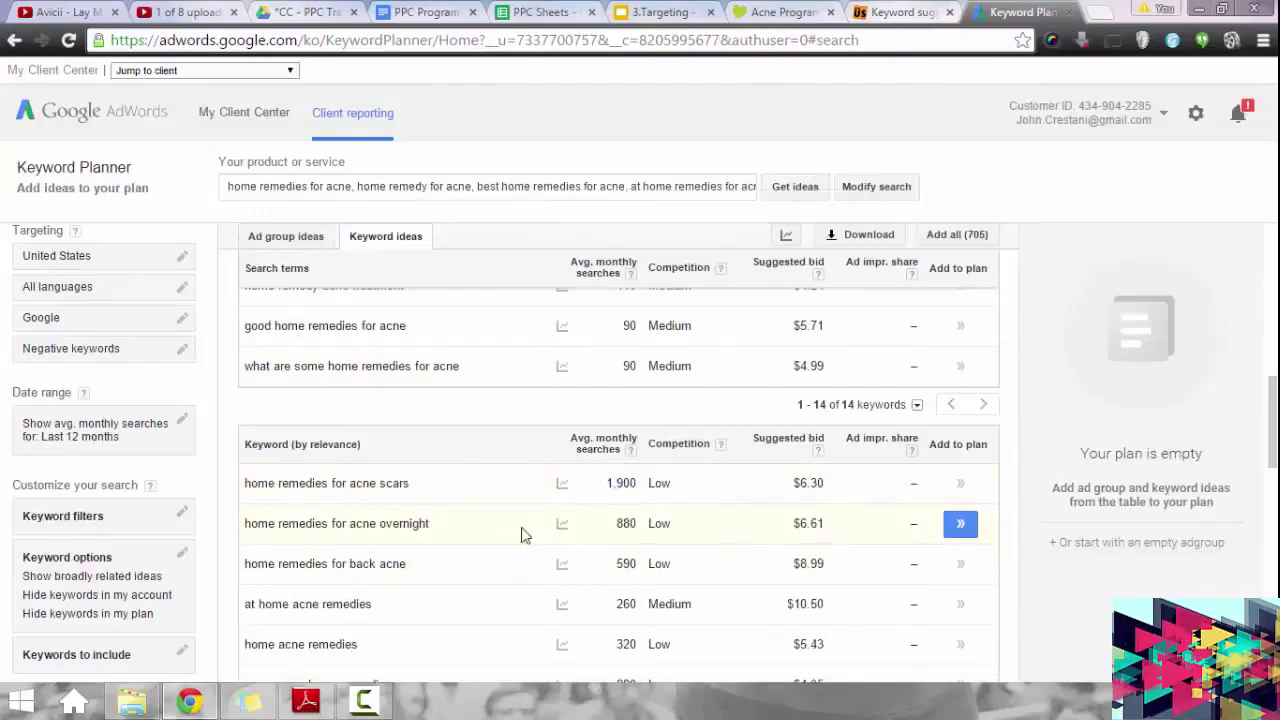
scroll(502, 497, "down", 3)
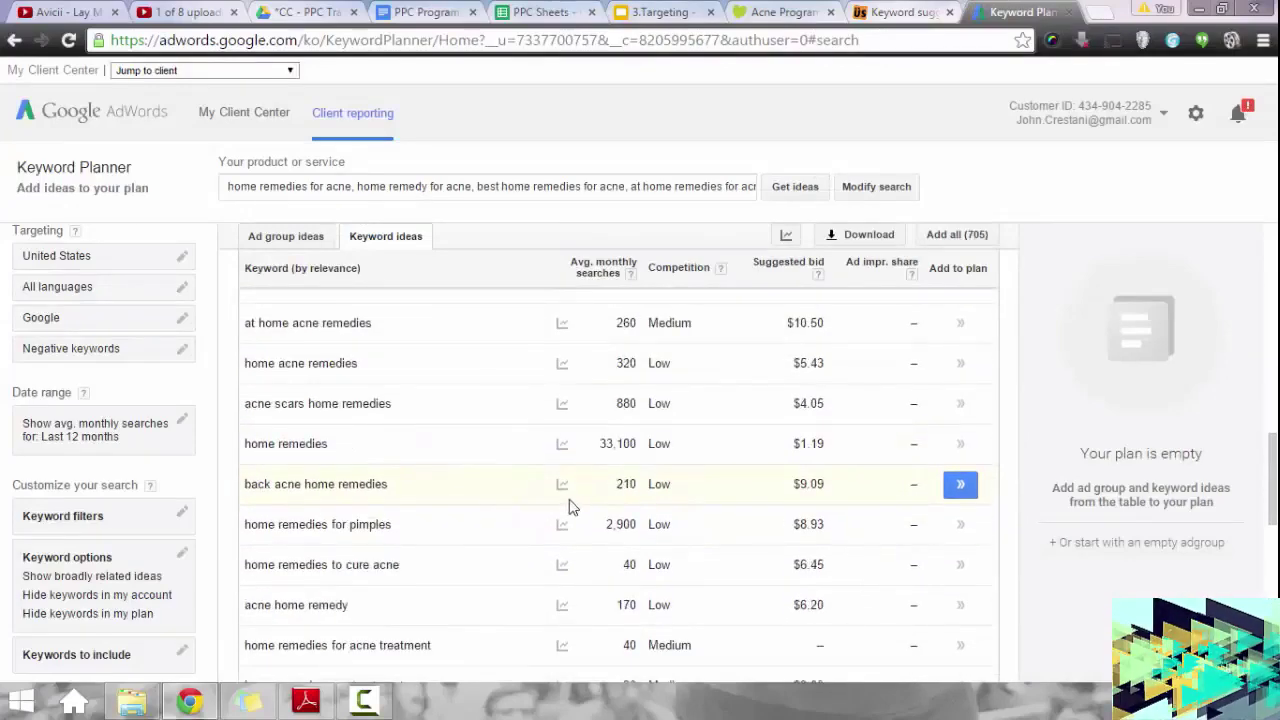
mouse_move(561, 498)
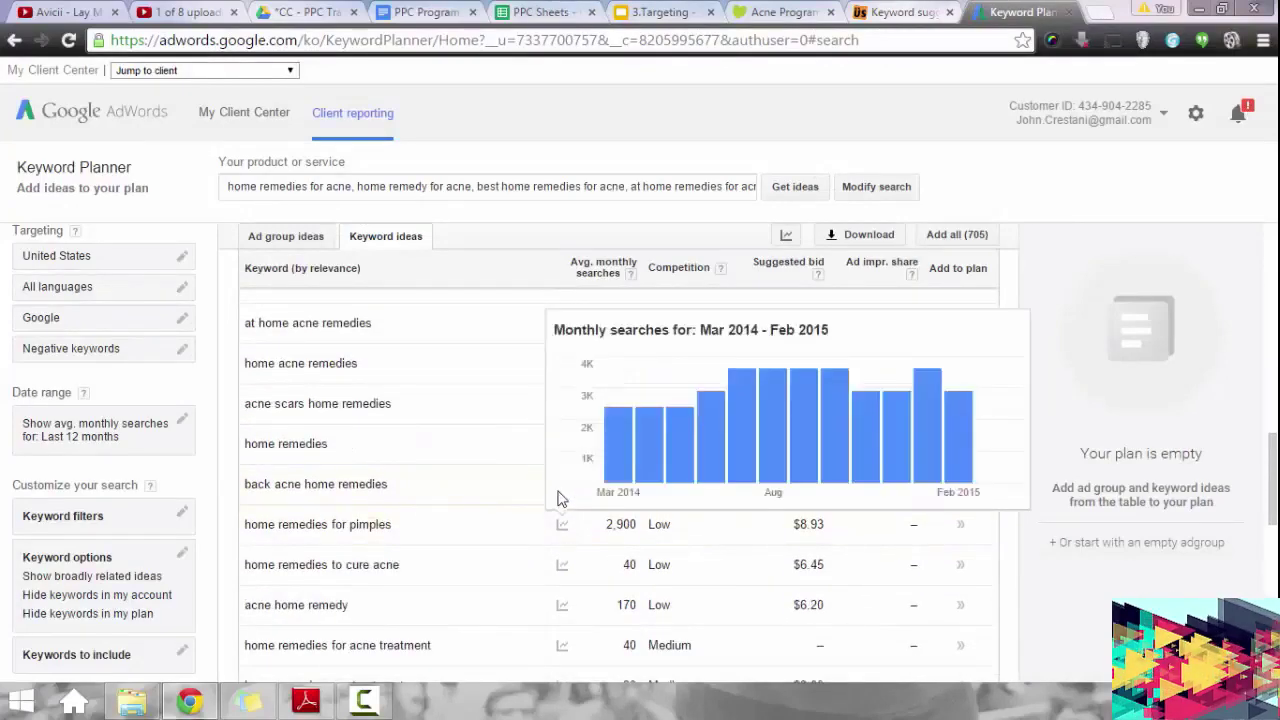
scroll(365, 497, "up", 10)
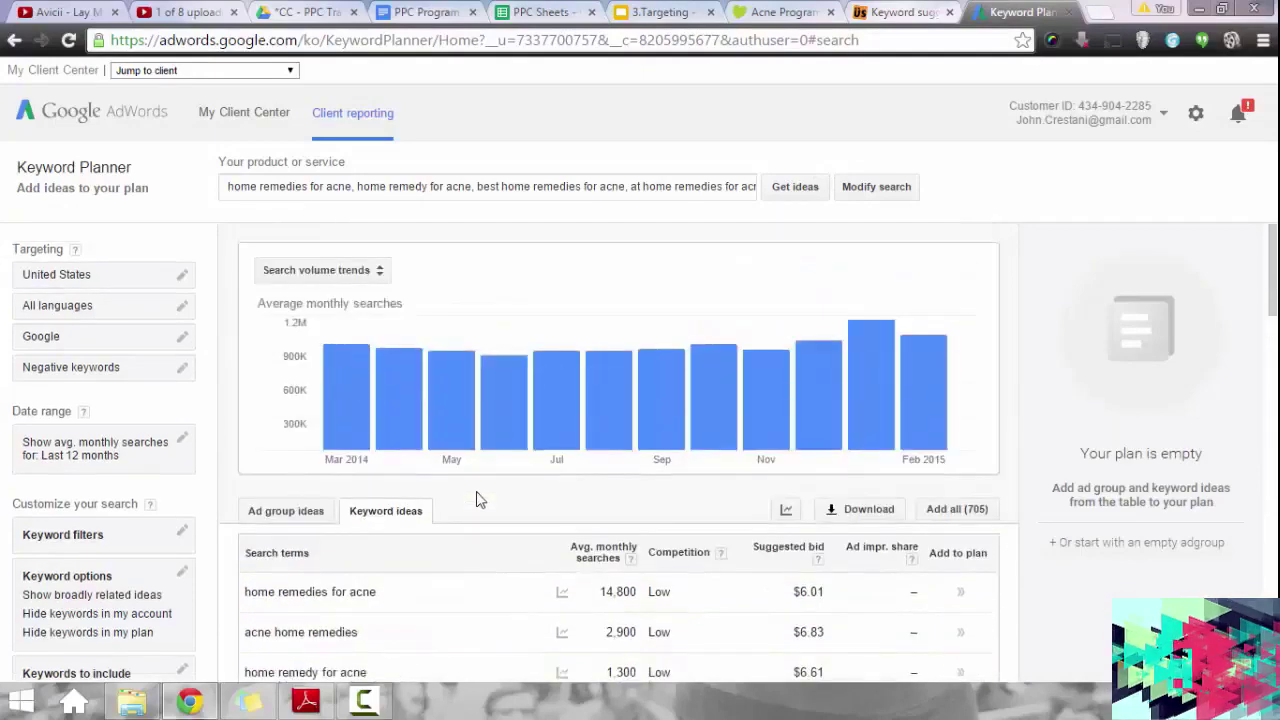
scroll(529, 497, "down", 10)
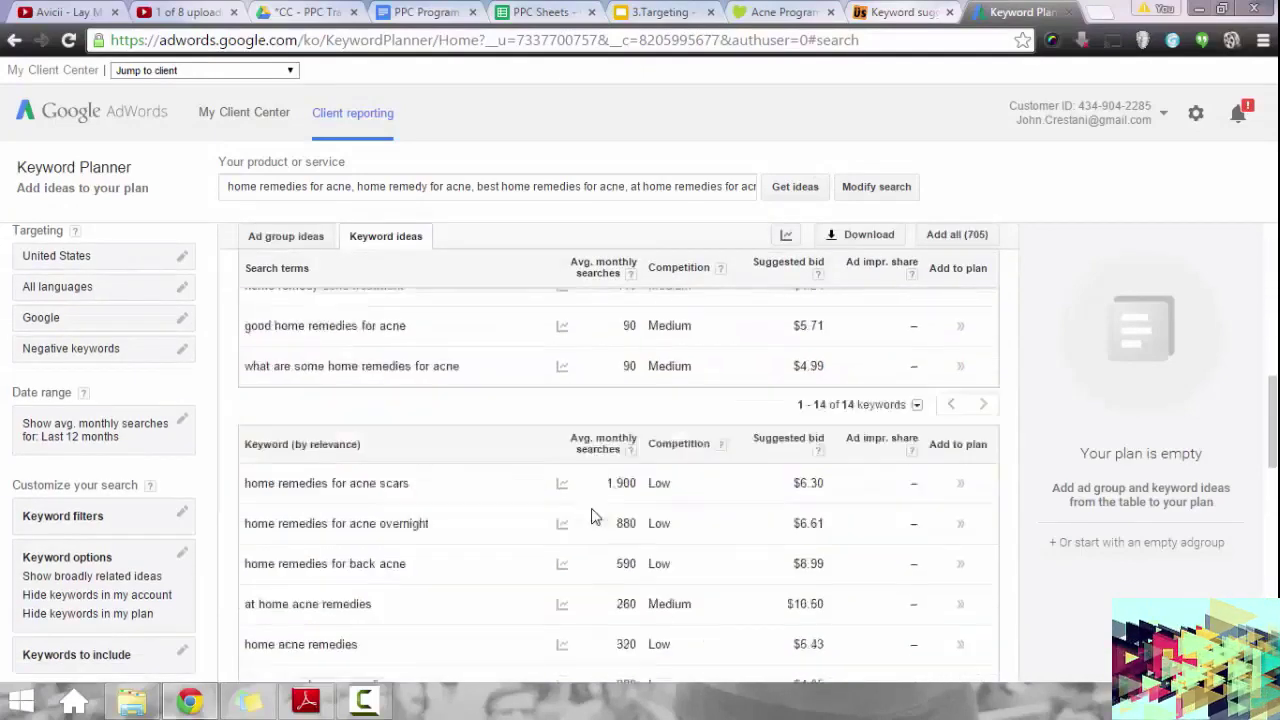
scroll(520, 470, "down", 4)
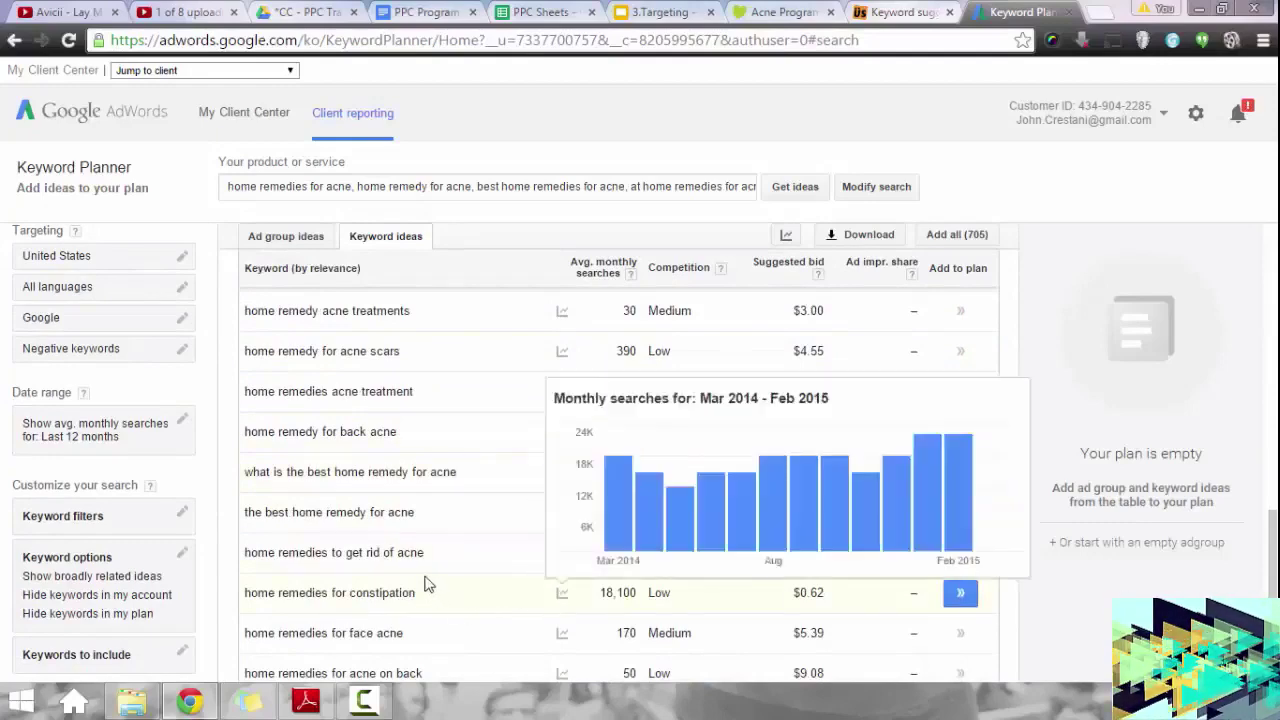
Highlight the word "constipation" in the Keyword Planner idea "home remedies for constipation" as an irrelevant term.
key("alt+Tab")
key("alt+Tab")
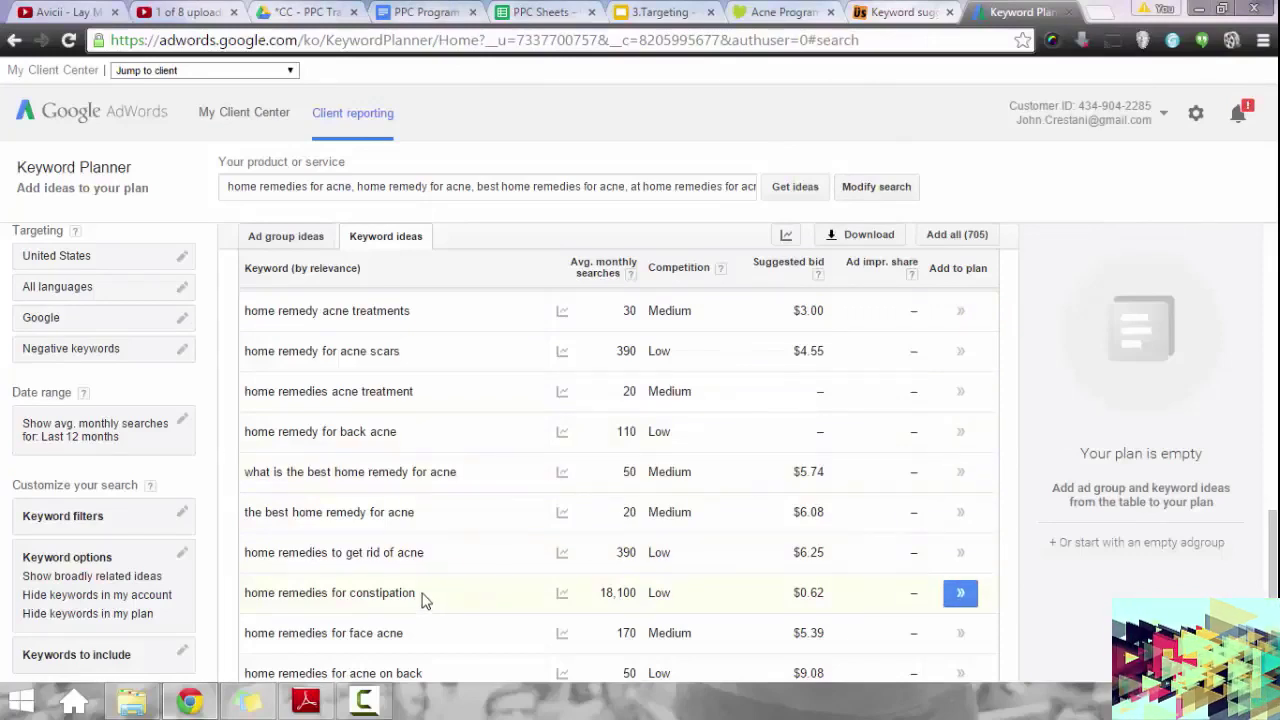
left_click_drag(418, 593, 354, 598)
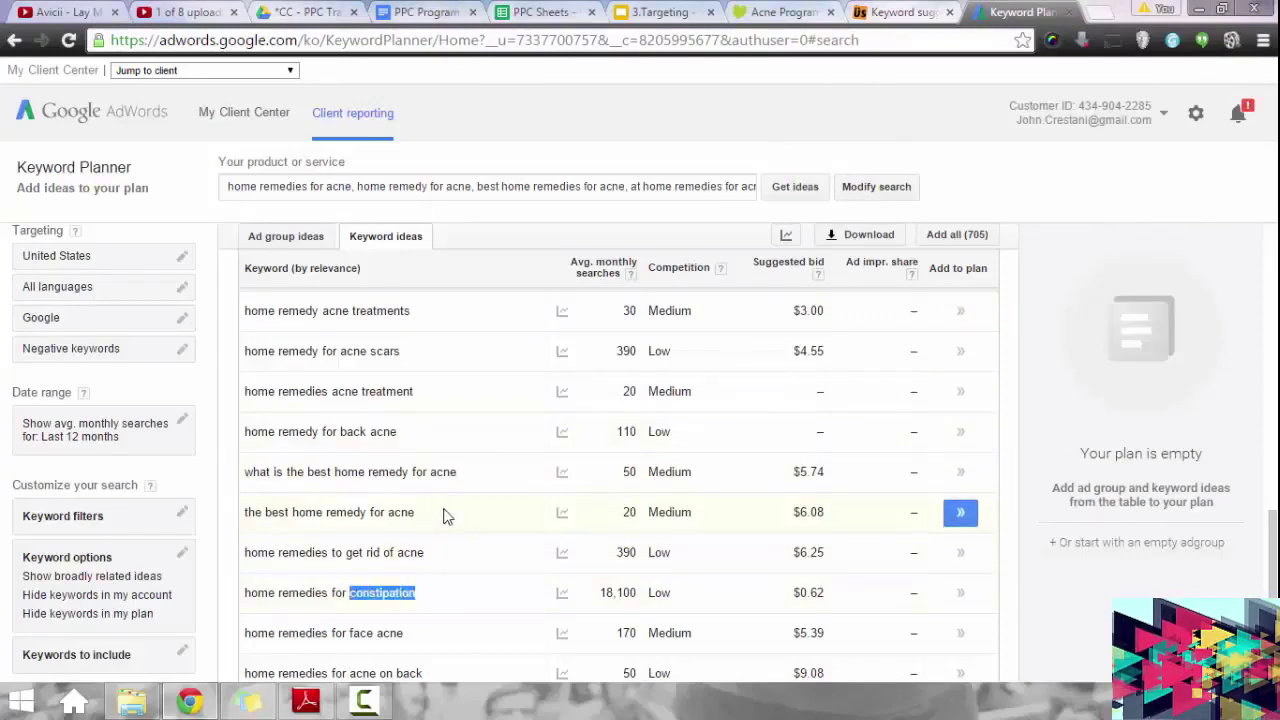
scroll(493, 495, "up", 3)
scroll(493, 495, "down", 3)
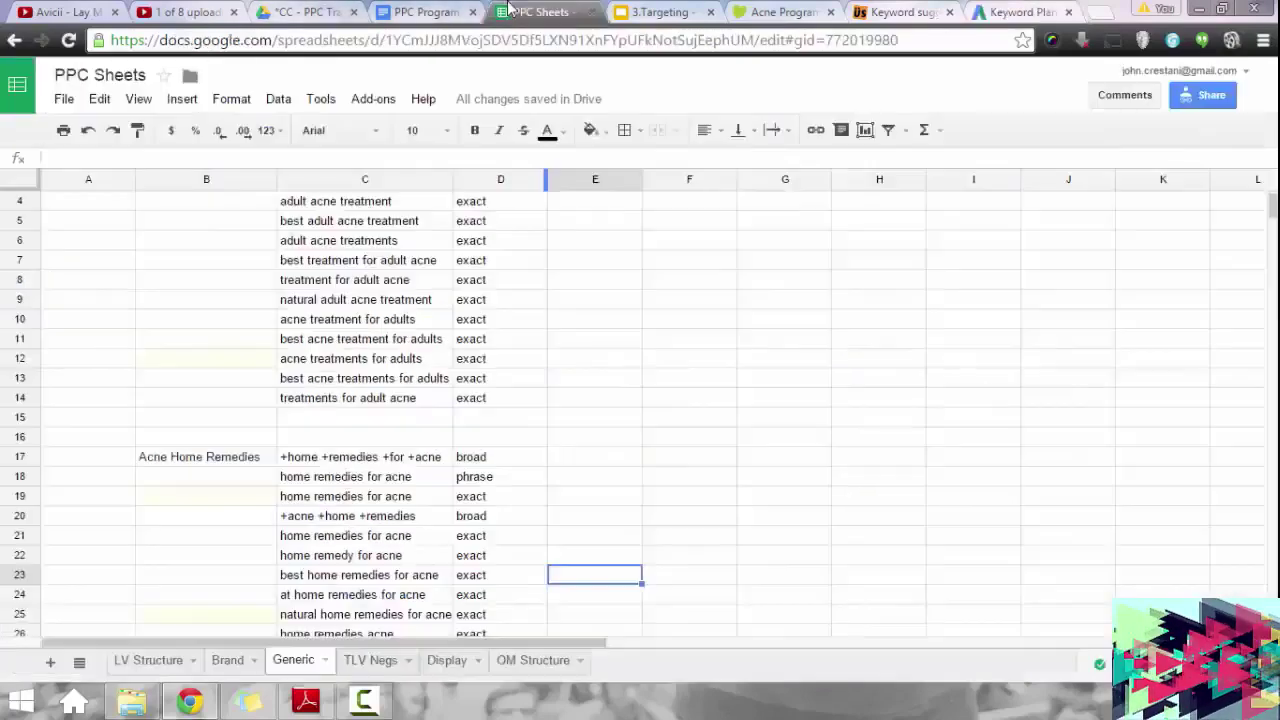
In the TLV Negs sheet of PPC Sheets, add the heading "Wrong Terms" in E1 and the negative keyword "constipation" in E3.
left_click(535, 12)
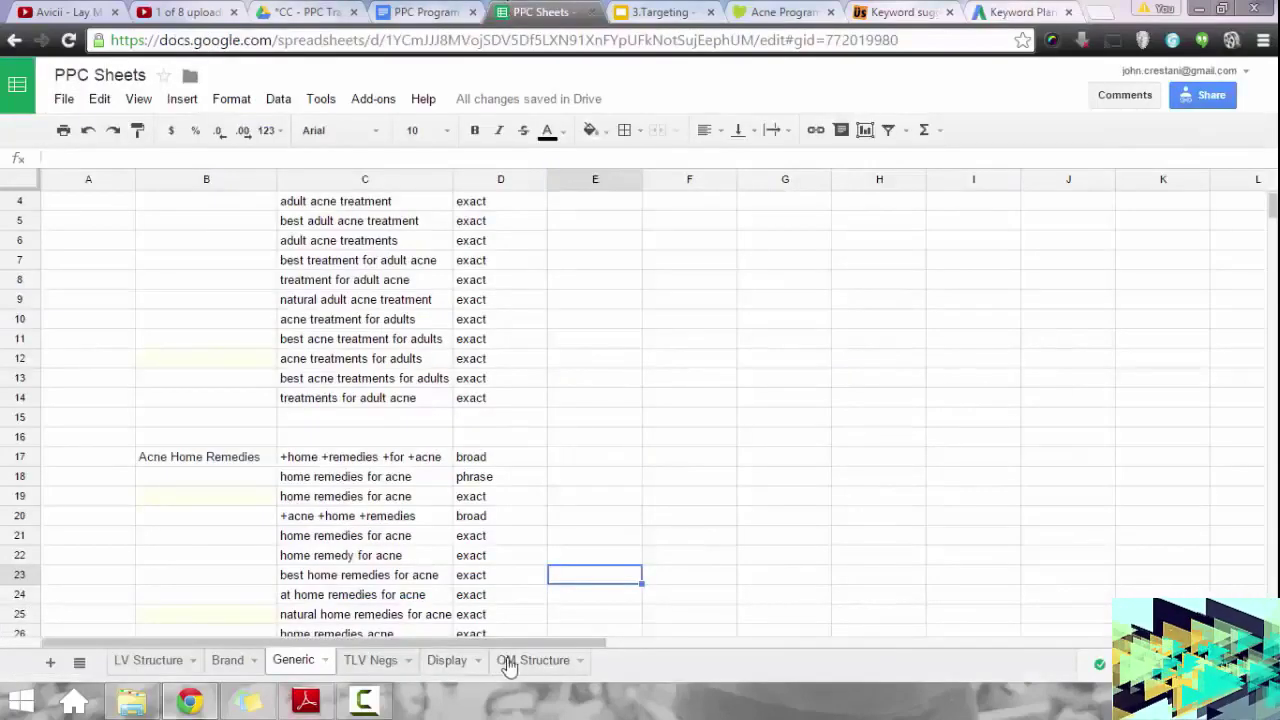
left_click(367, 664)
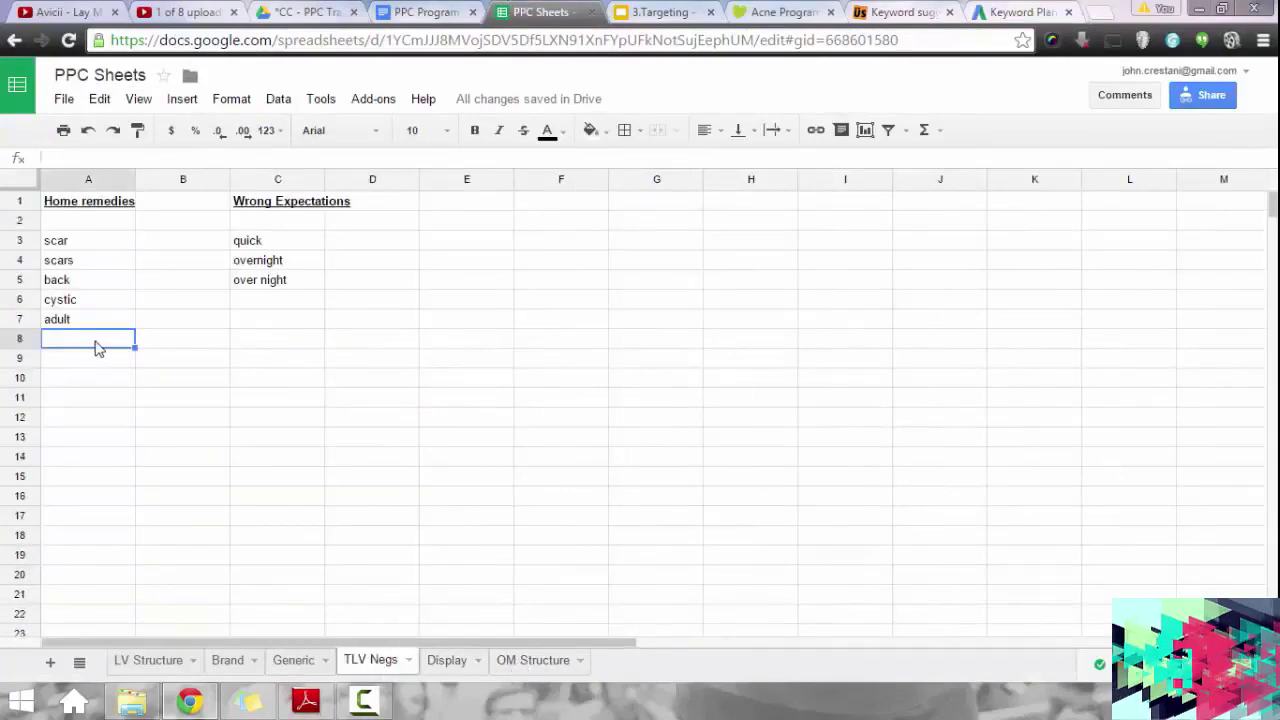
left_click(436, 205)
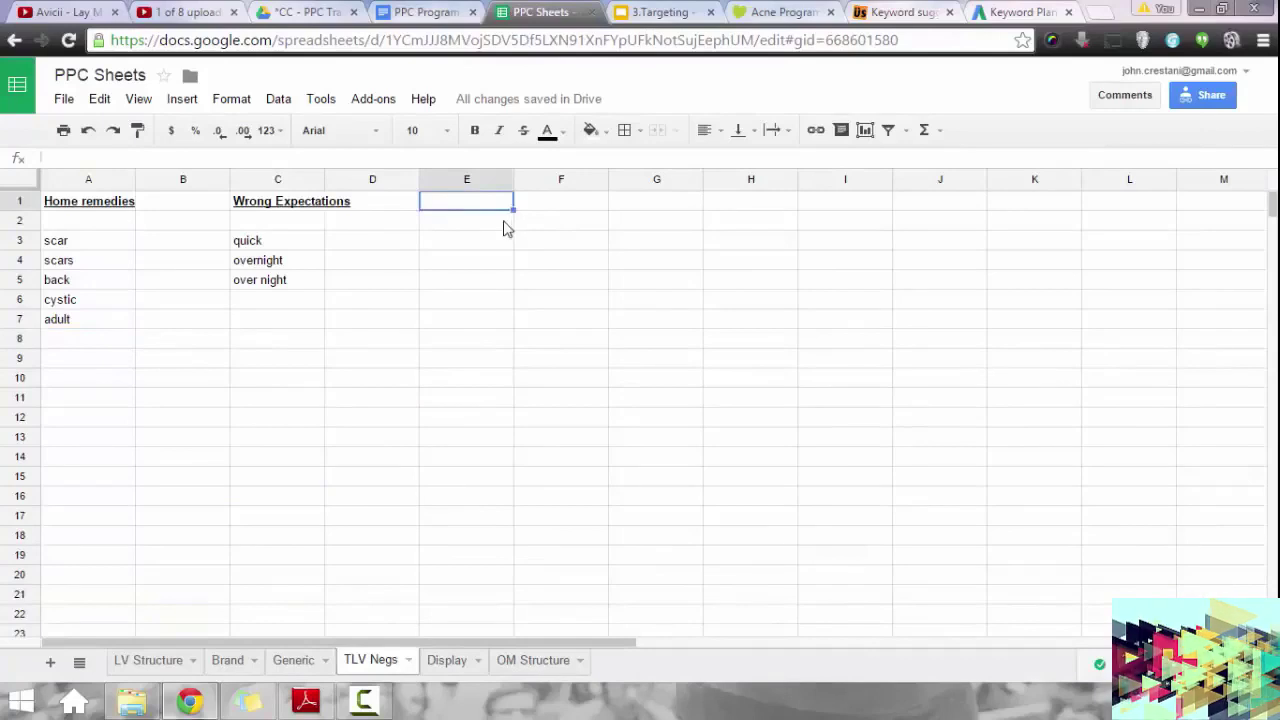
type("W")
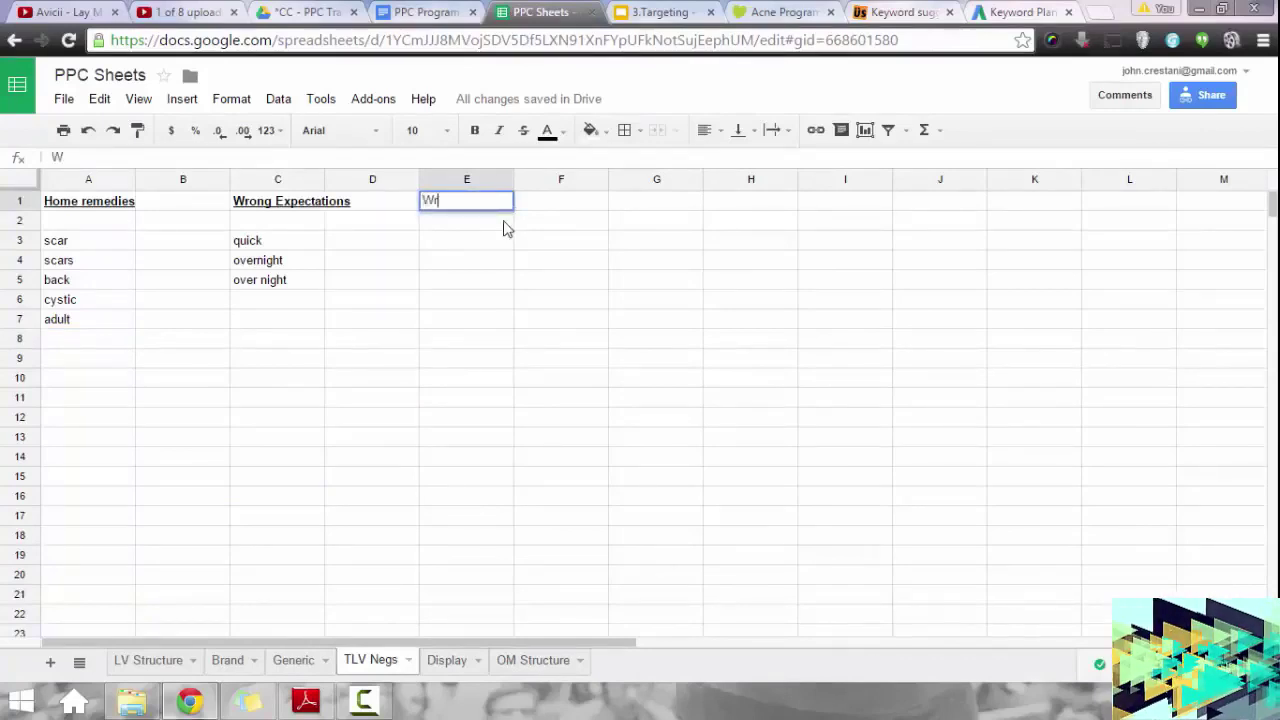
type("rong Terms")
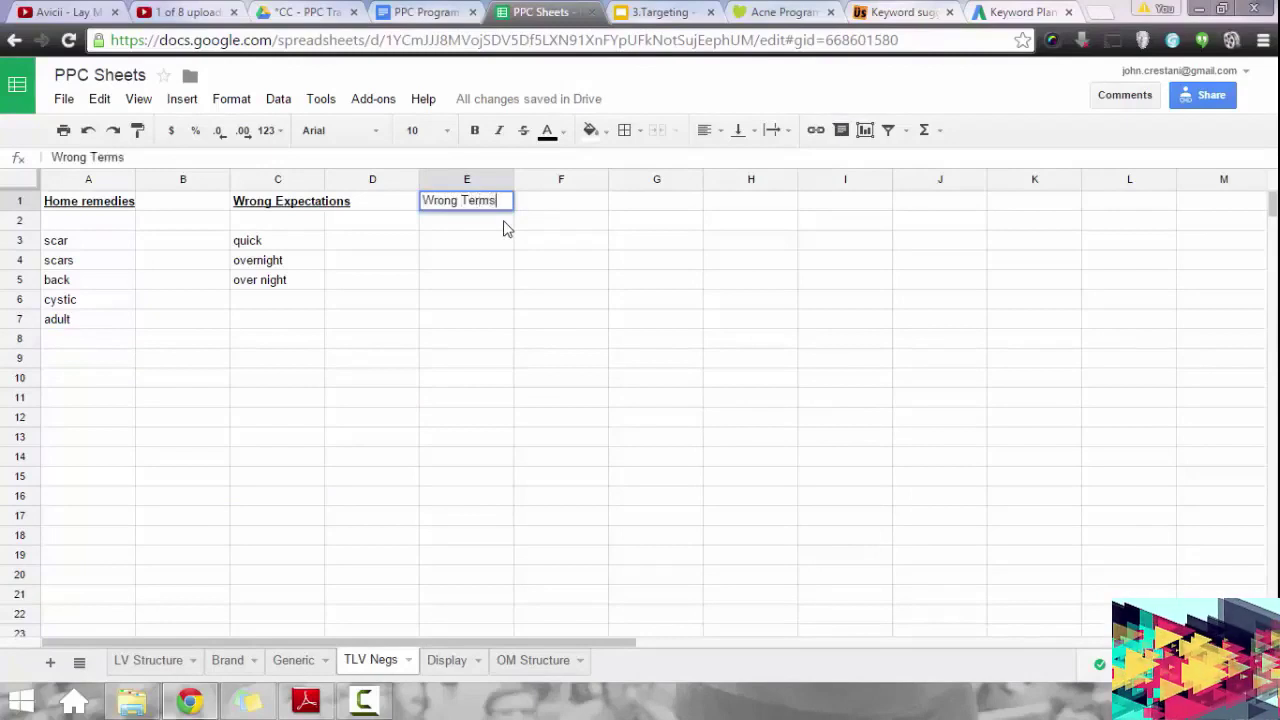
key("Return")
key("Return")
type("constipation")
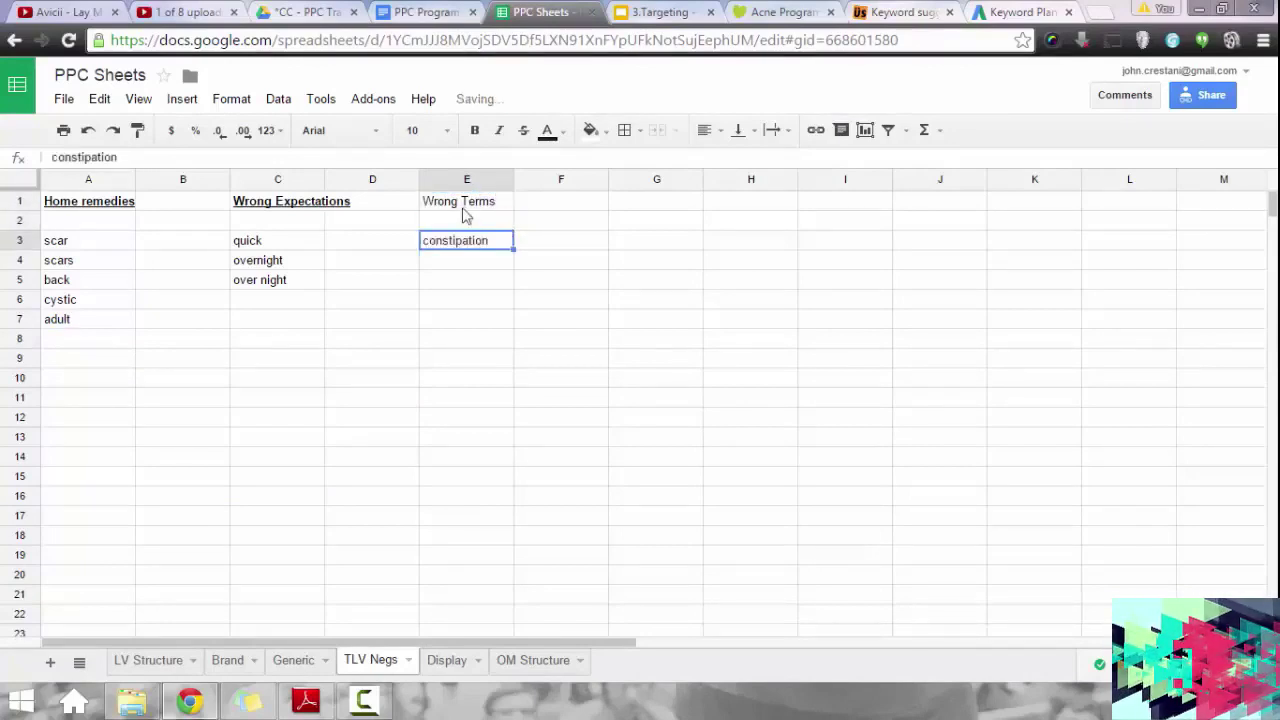
Make the "Wrong Terms" heading in E1 bold and underlined.
left_click(466, 207)
key("ctrl+b")
key("ctrl+u")
left_click(613, 283)
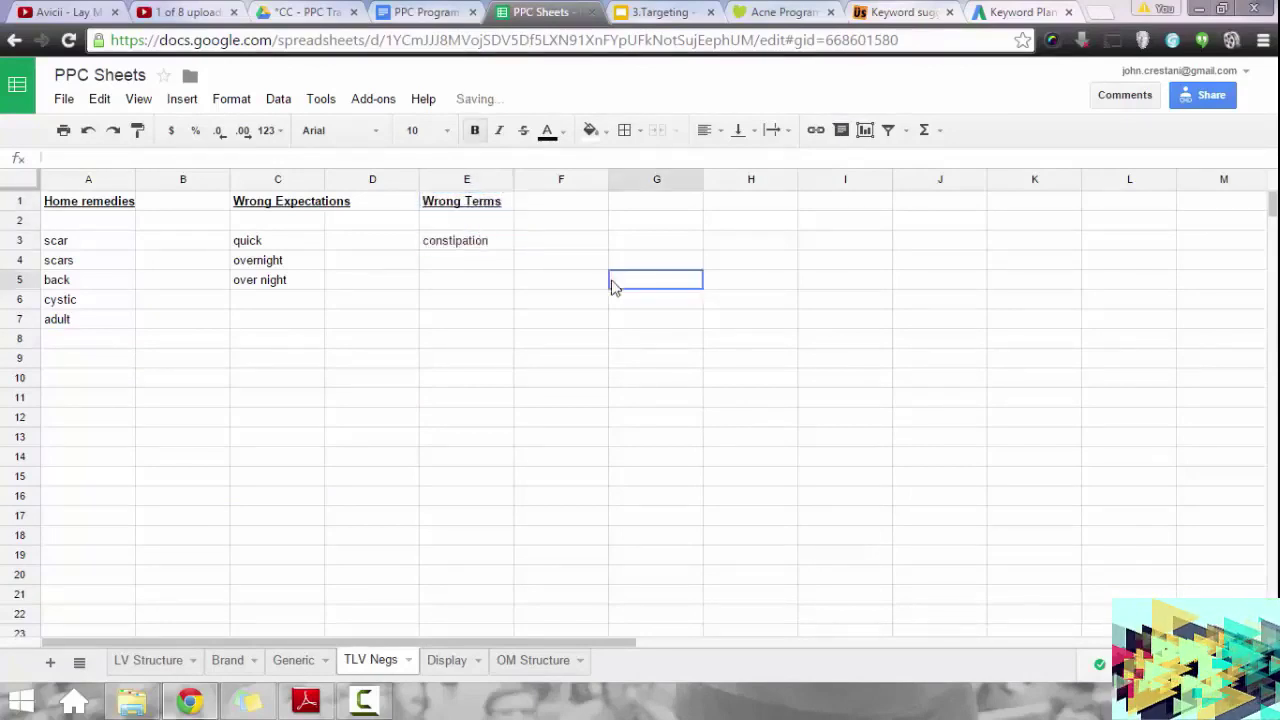
Add the negative keyword "constipate" in E4 under the Wrong Terms heading.
left_click(487, 267)
type("consti")
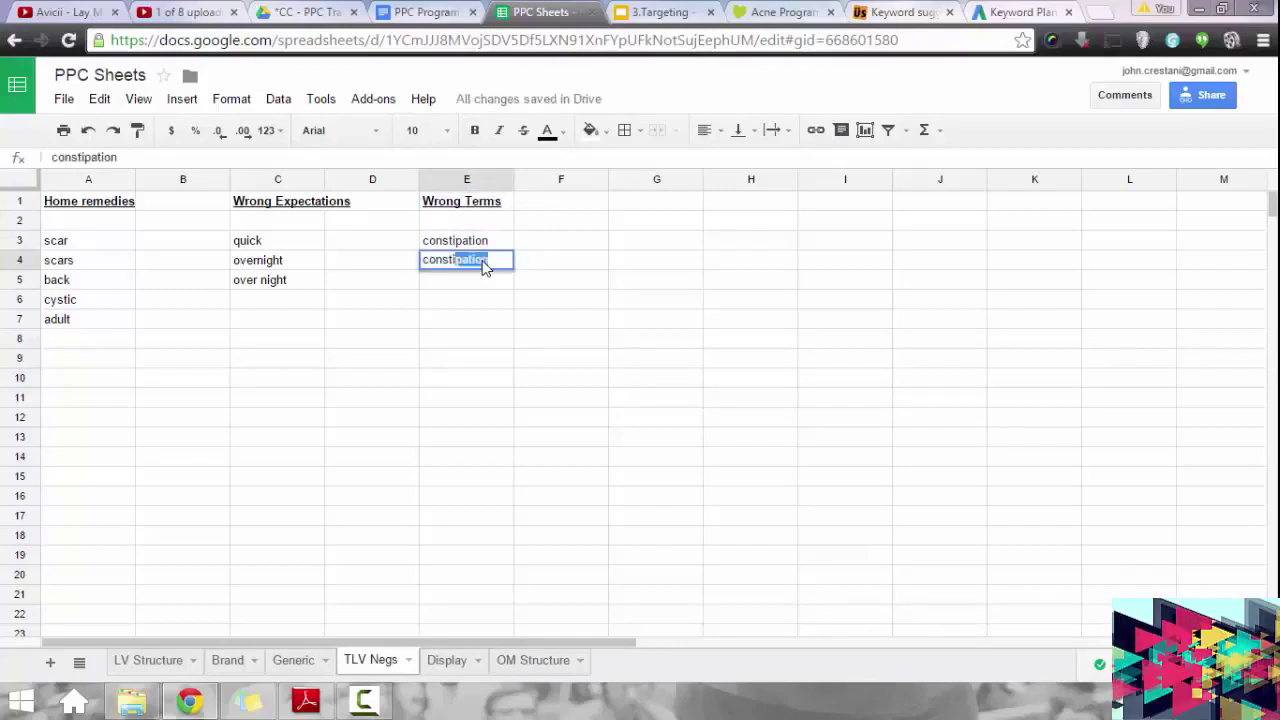
type("pate")
key("Return")
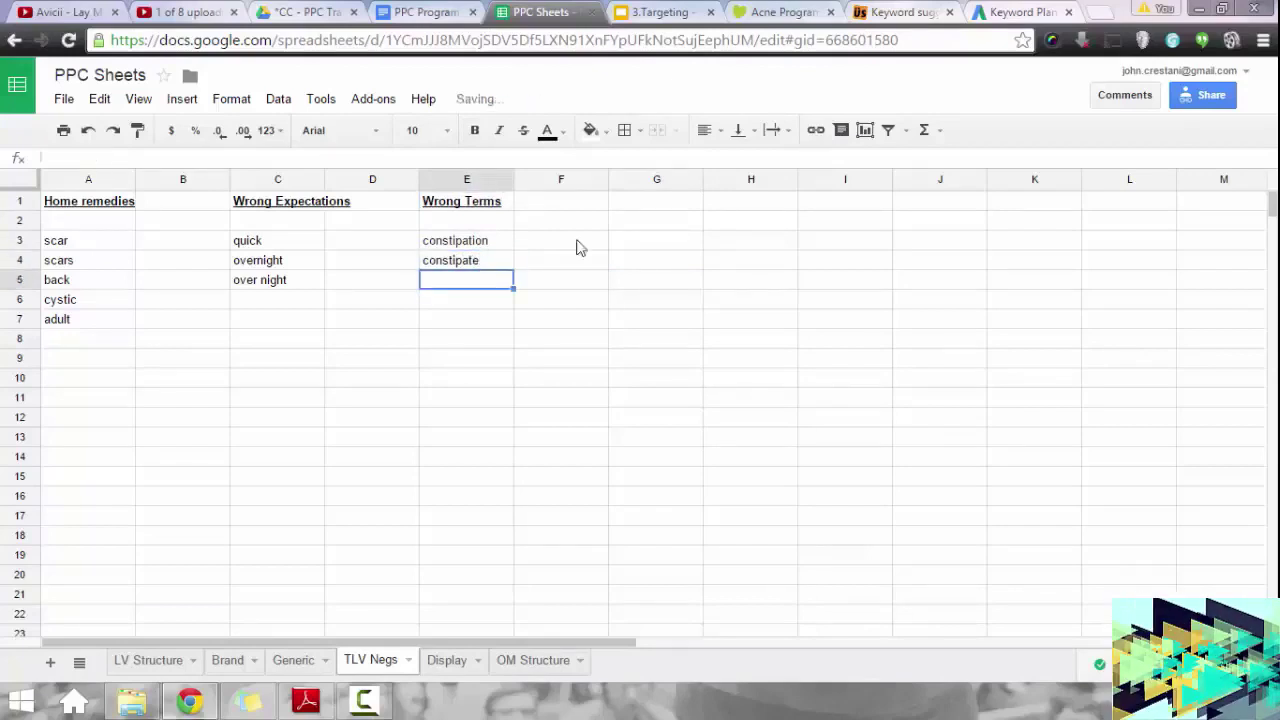
Switch to the Keyword Planner and highlight the word "easy" in the keyword idea "easy home remedies for acne".
left_click(1020, 12)
scroll(626, 470, "down", 3)
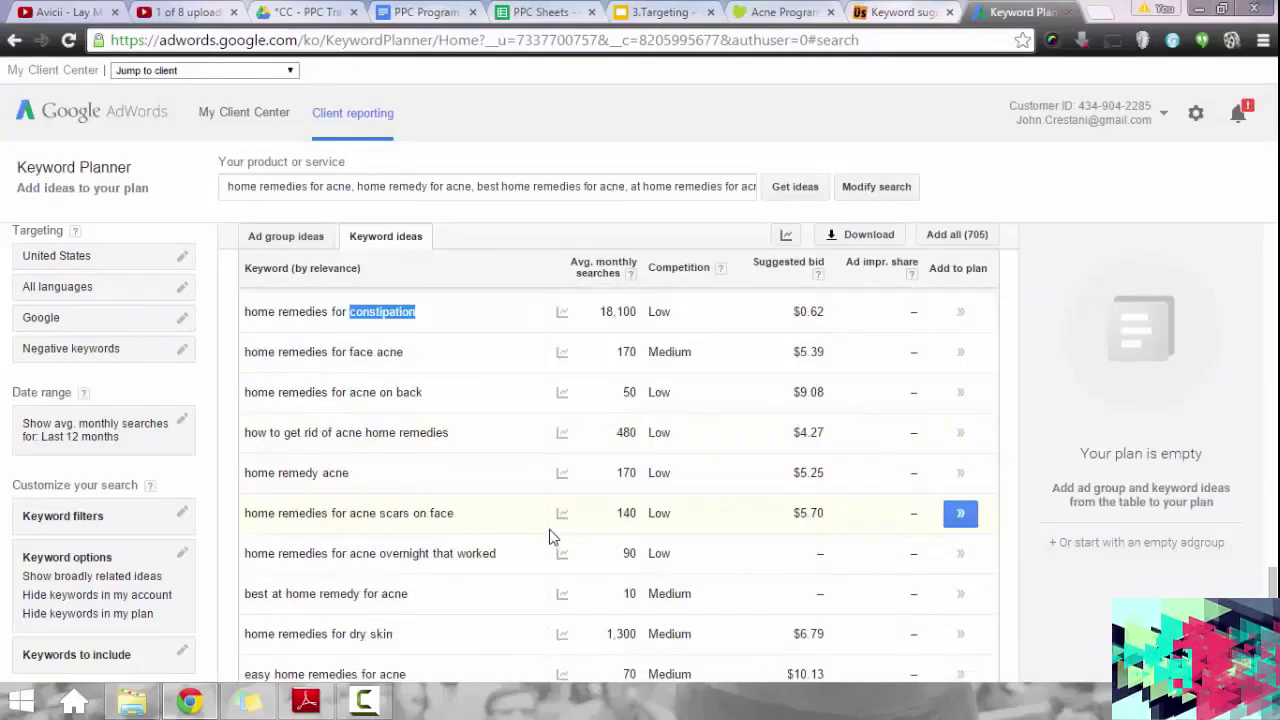
scroll(550, 540, "down", 2)
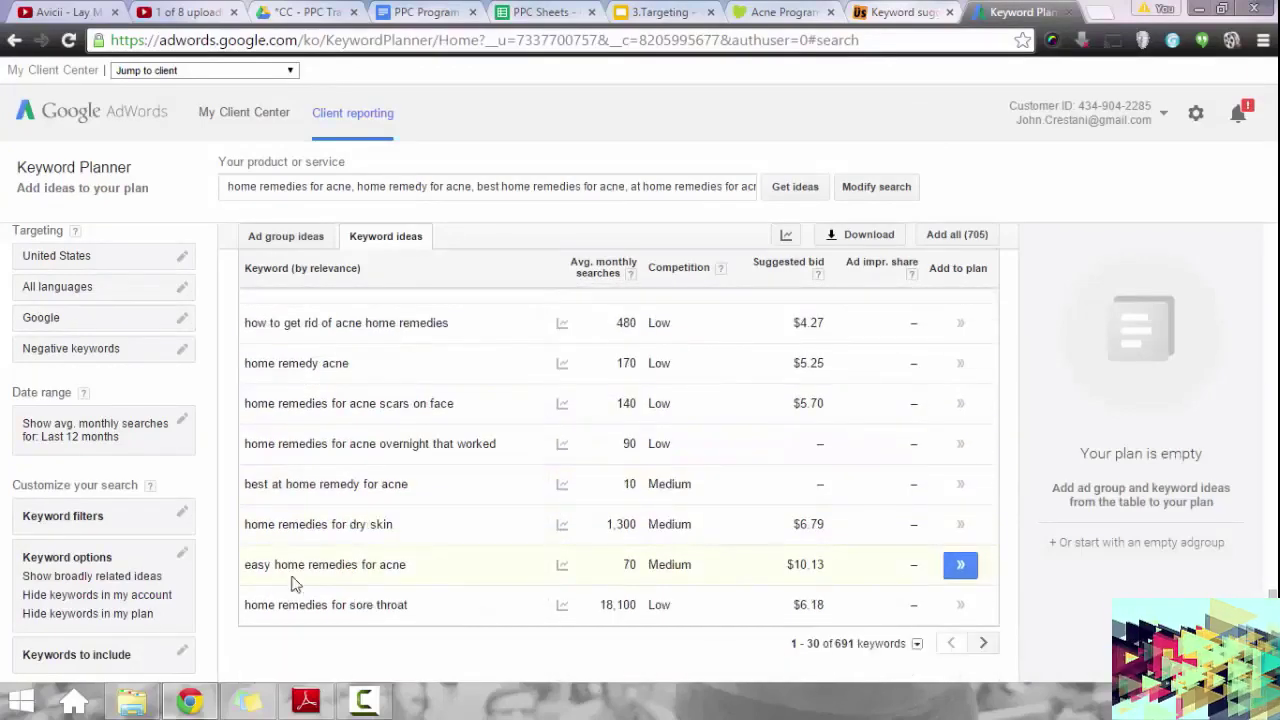
left_click_drag(267, 570, 247, 572)
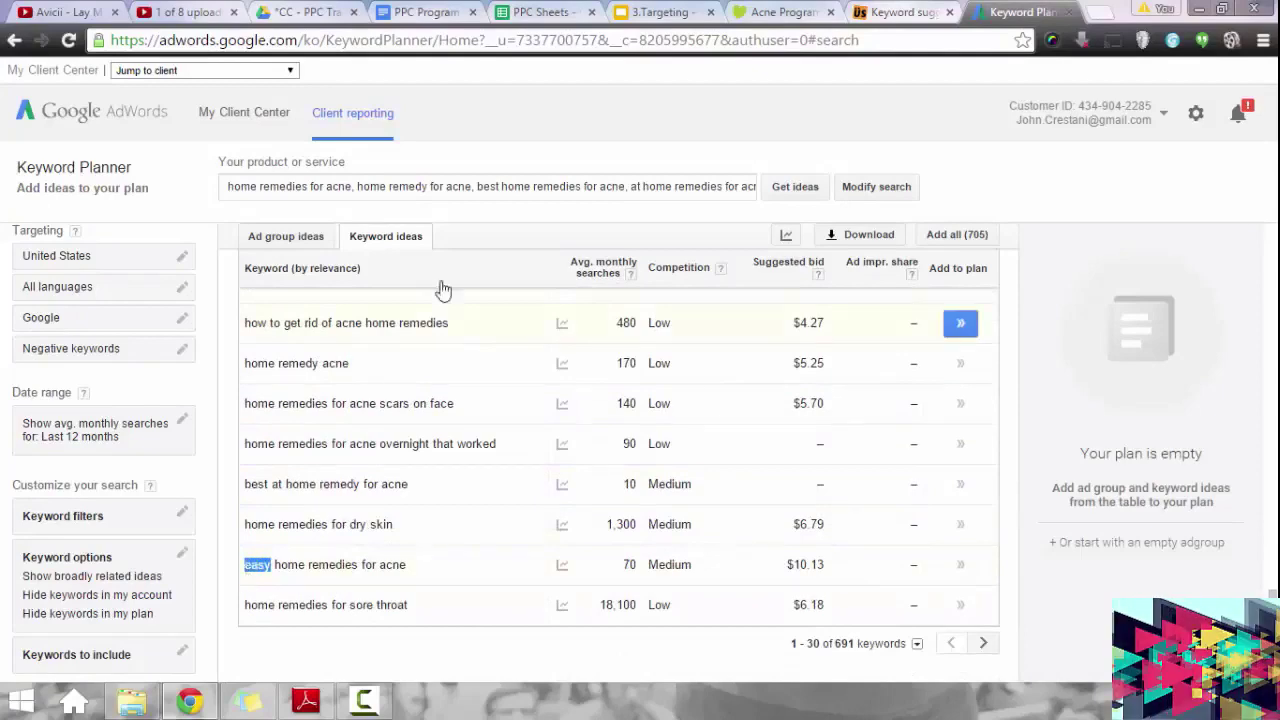
In the TLV Negs sheet of PPC Sheets, add the negative keyword "easy" in C6 under Wrong Expectations.
left_click(540, 12)
left_click(280, 300)
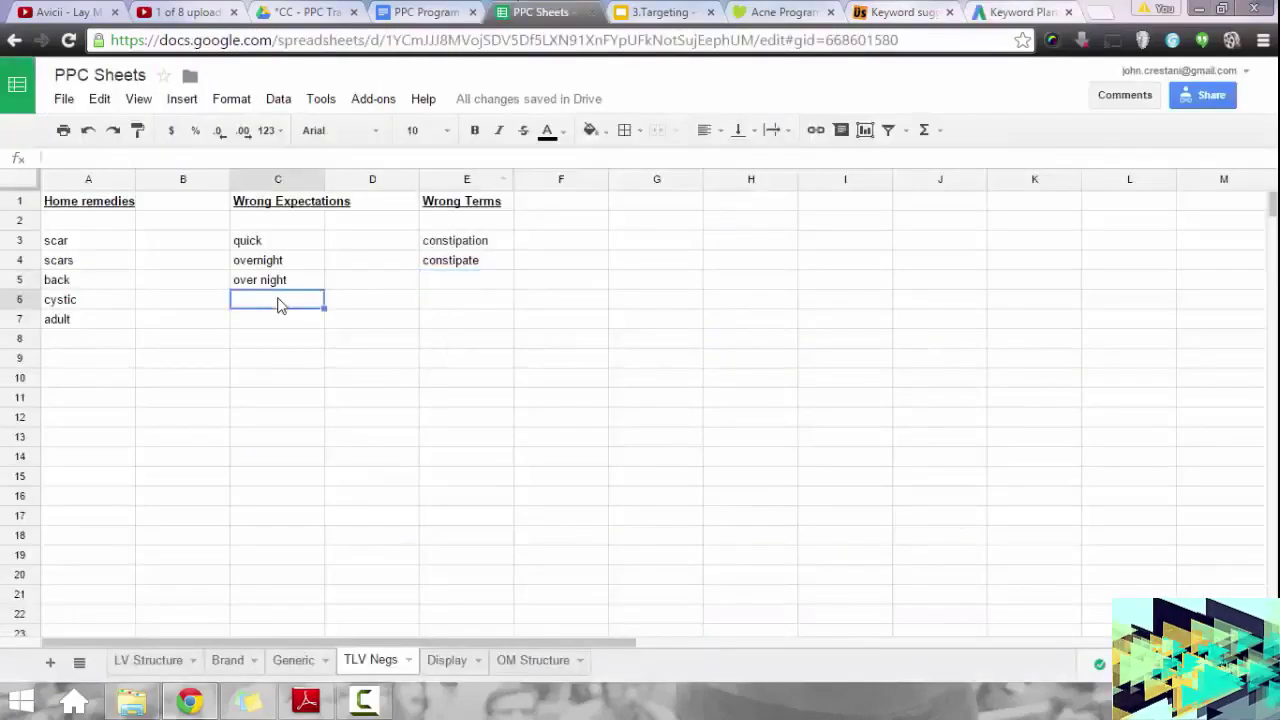
type("easy")
left_click(412, 416)
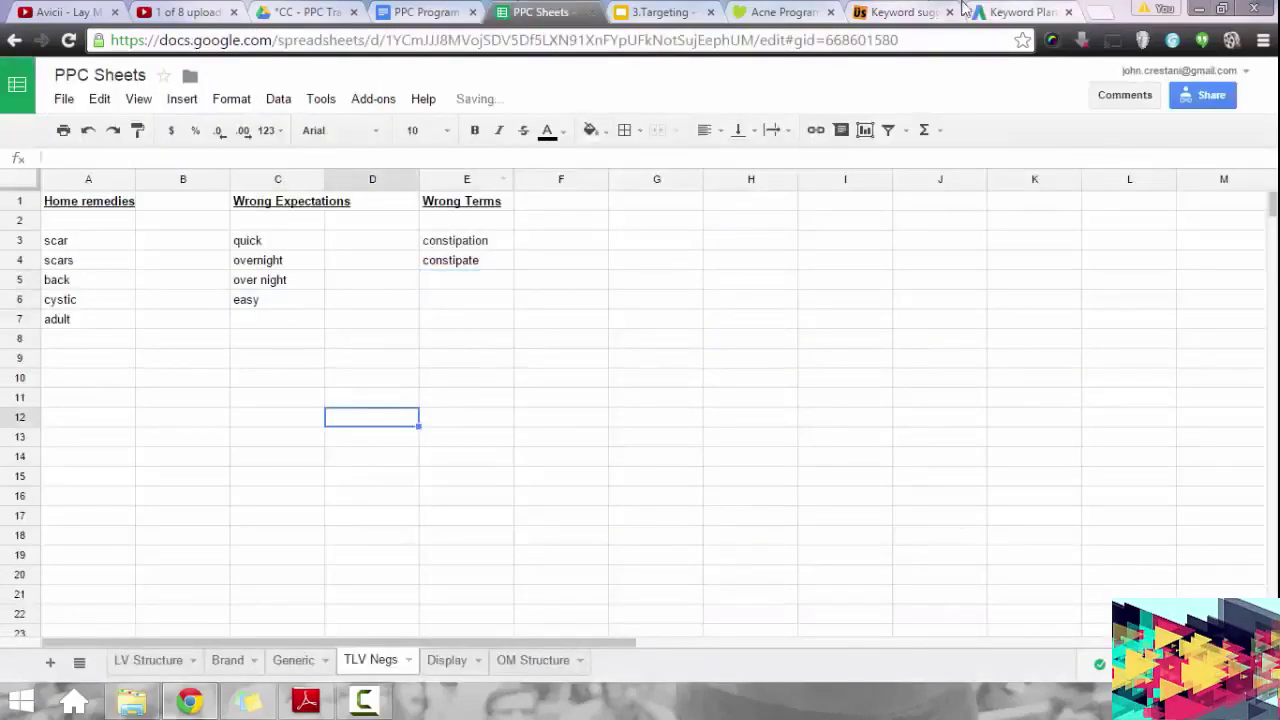
left_click(304, 306)
Take "sore throat" from the Keyword Planner ideas, enter it in E5 of TLV Negs under Wrong Terms, and remove "easy" from C6.
left_click(1010, 12)
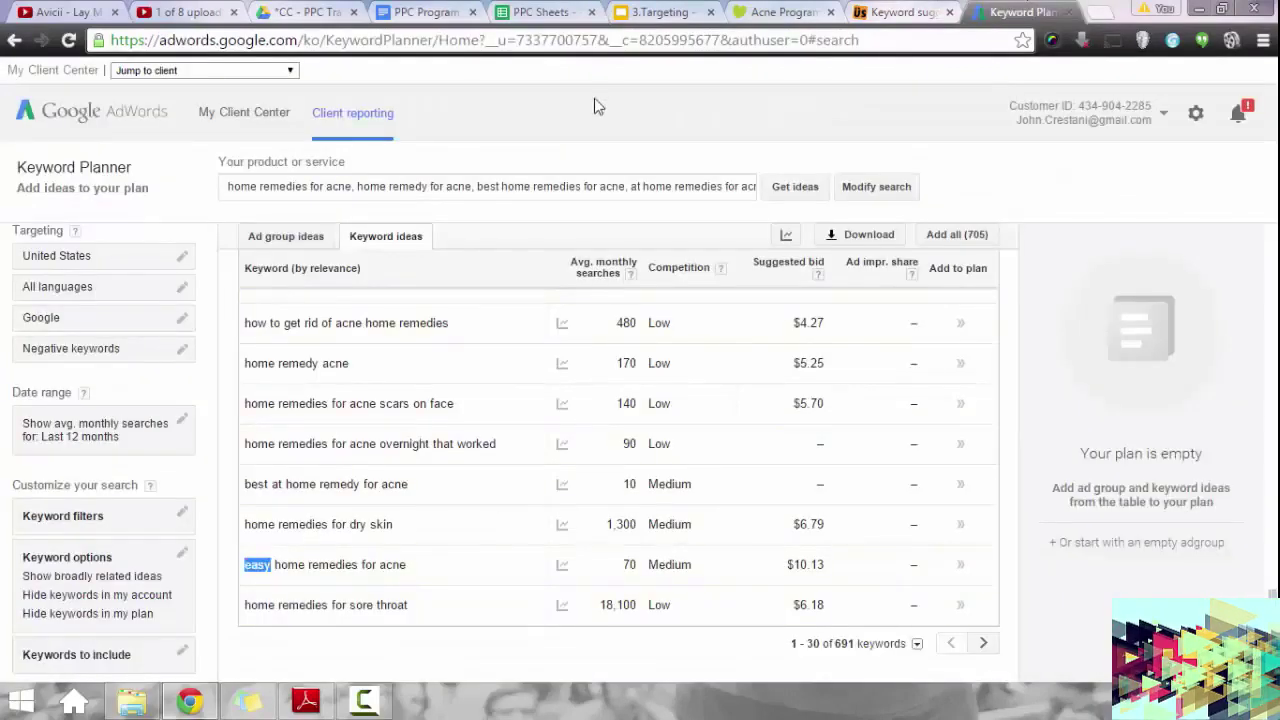
left_click_drag(412, 605, 362, 607)
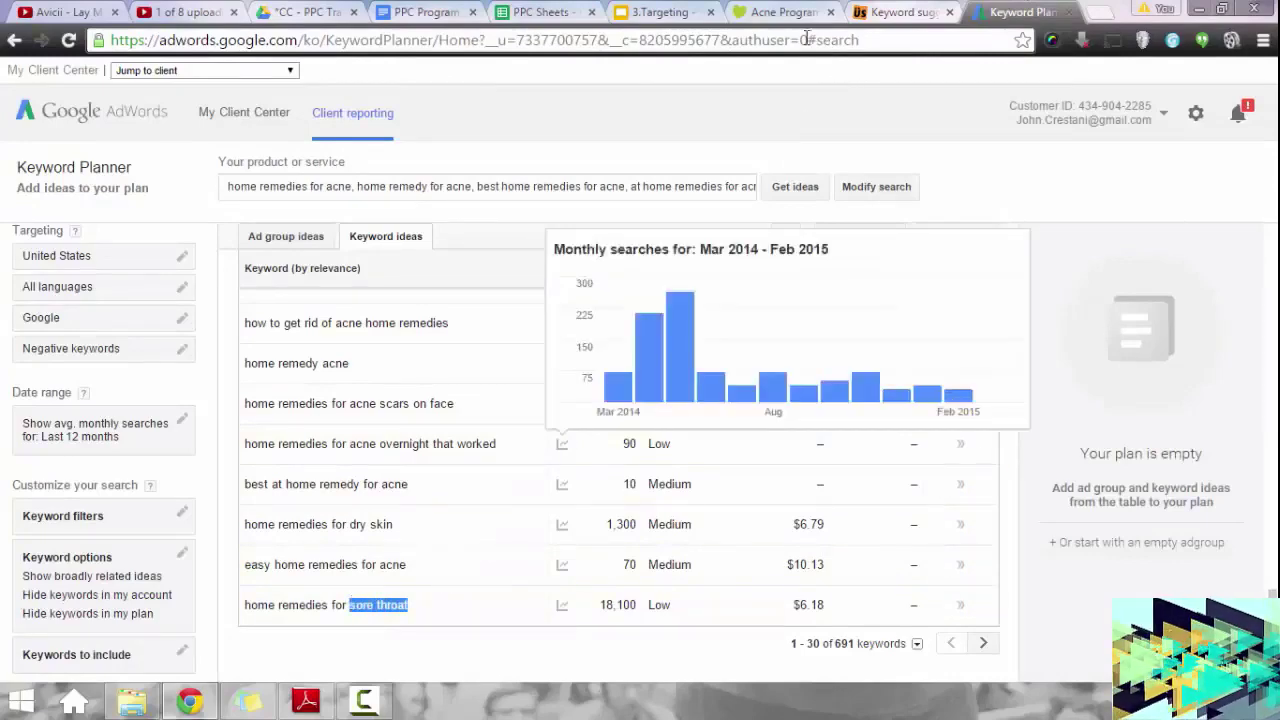
left_click(543, 12)
left_click(470, 287)
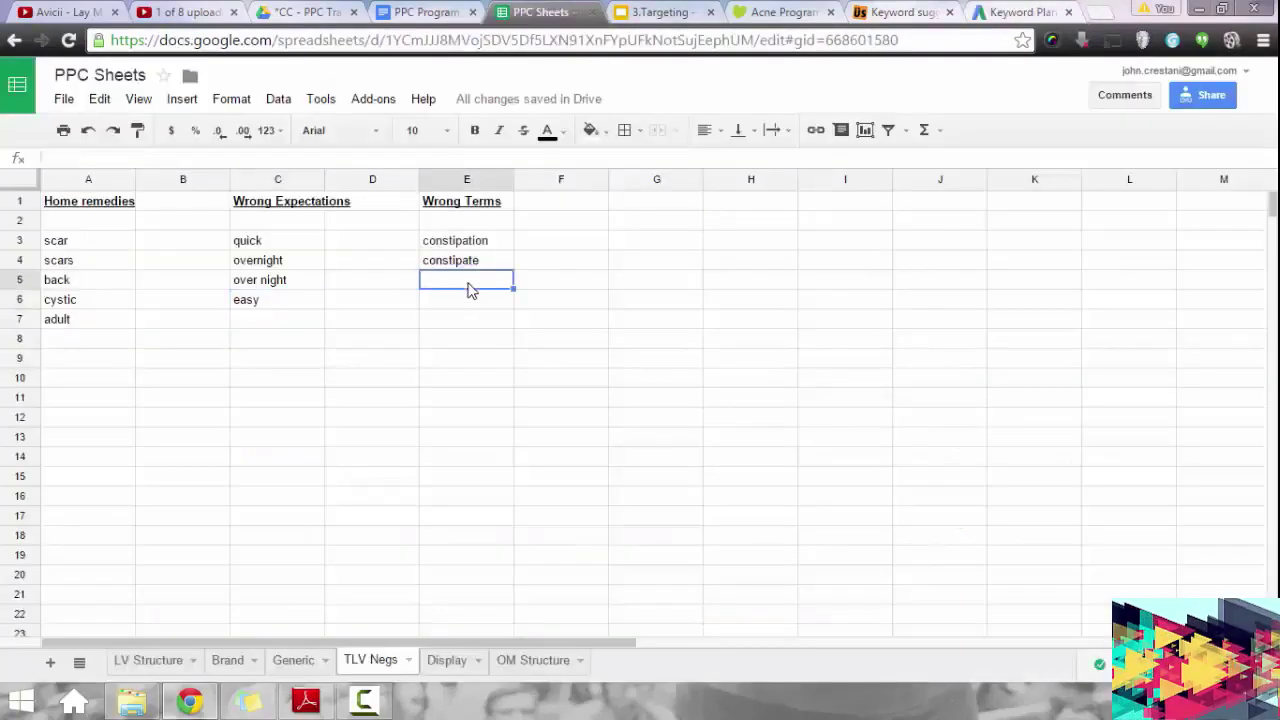
type("sore throat")
left_click(266, 303)
left_click(372, 395)
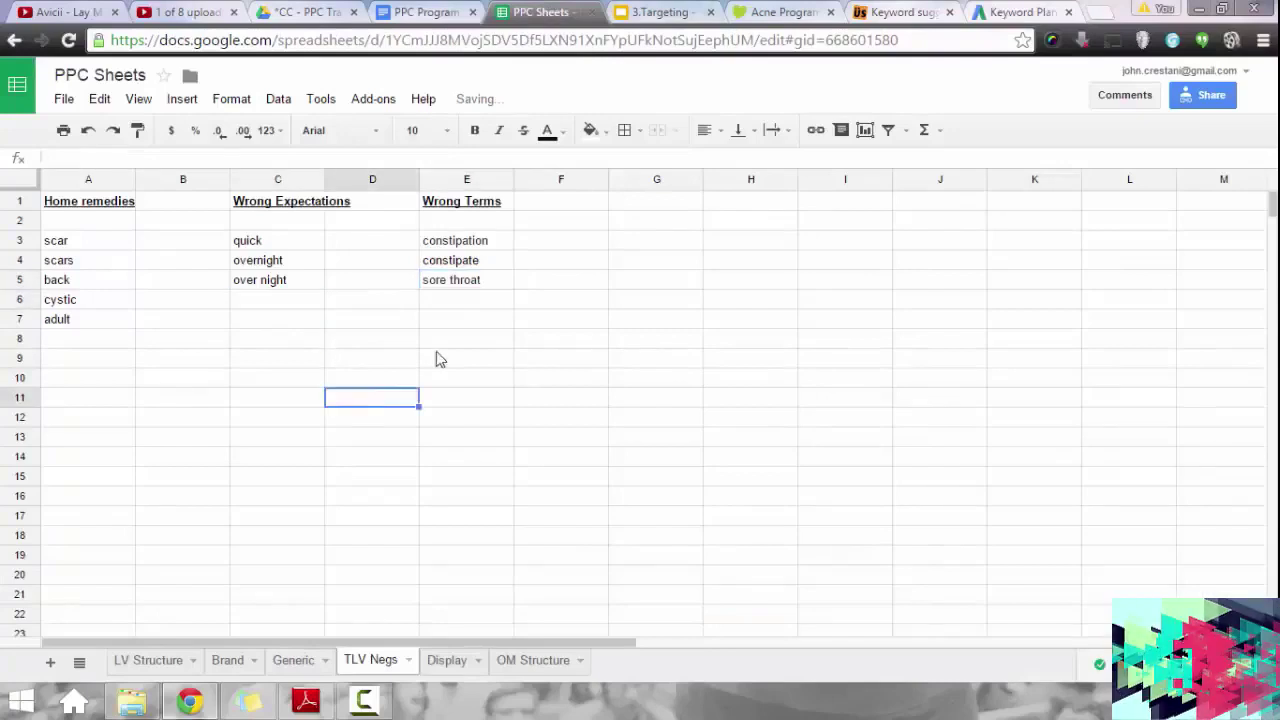
Examine keyword ideas 31 to 90 in the Keyword Planner for further negative keyword candidates.
left_click(1020, 12)
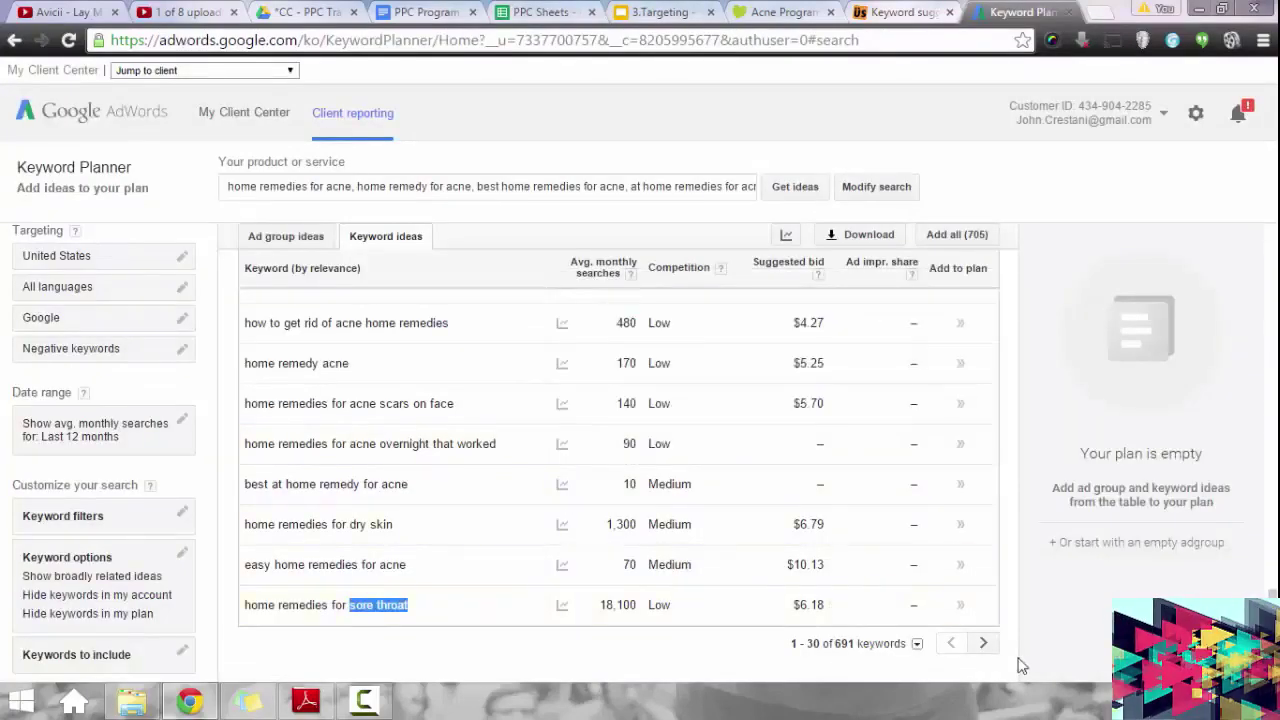
left_click(983, 650)
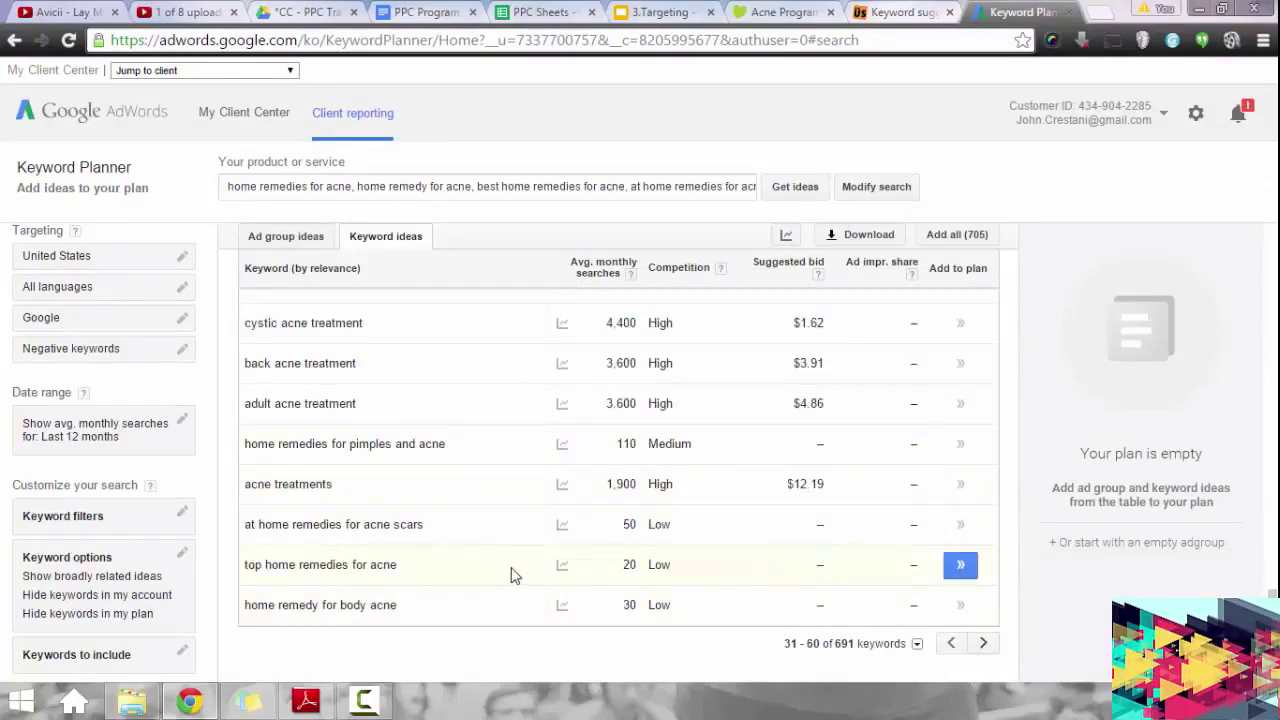
scroll(517, 567, "up", 3)
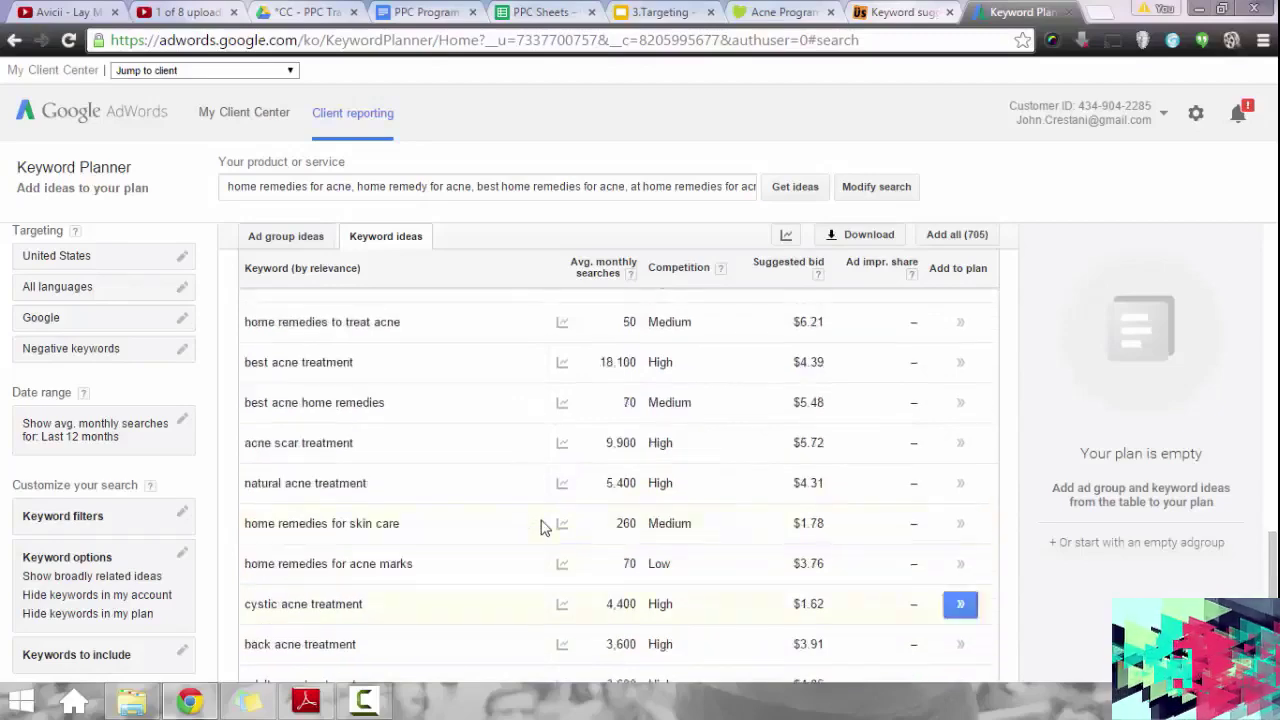
scroll(549, 515, "up", 5)
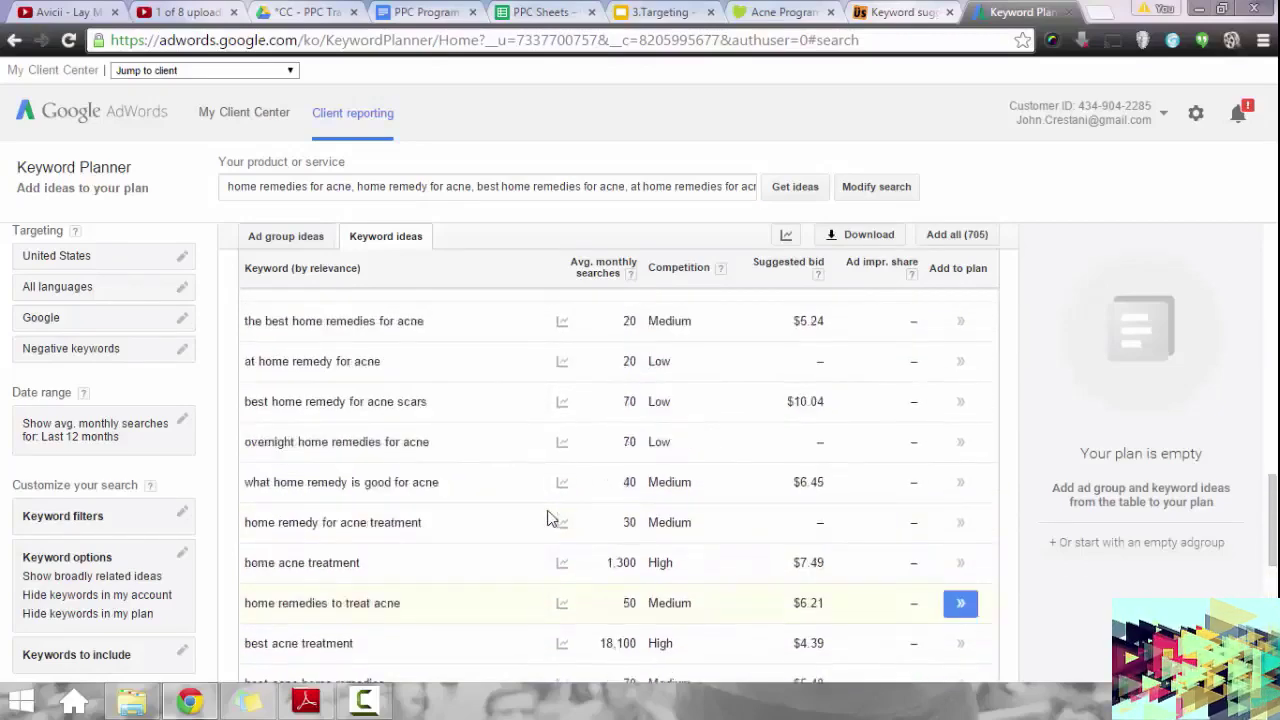
scroll(565, 512, "up", 5)
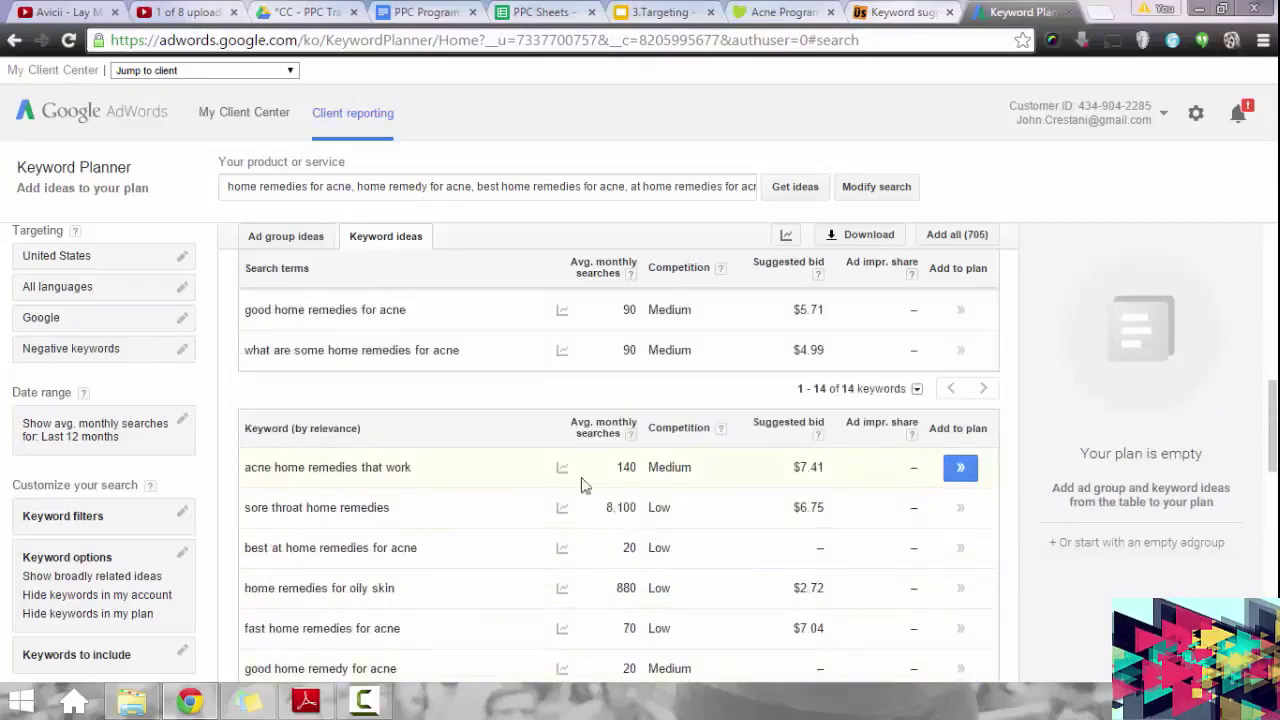
scroll(1000, 600, "down", 10)
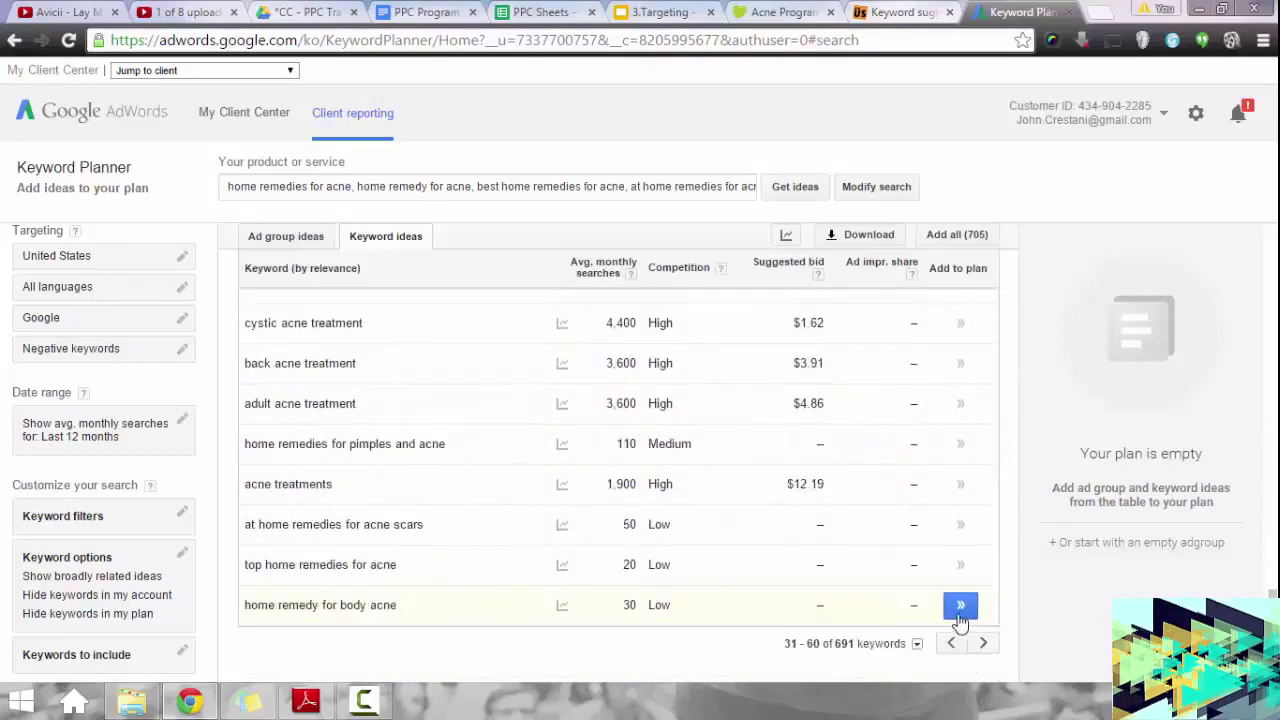
left_click(983, 643)
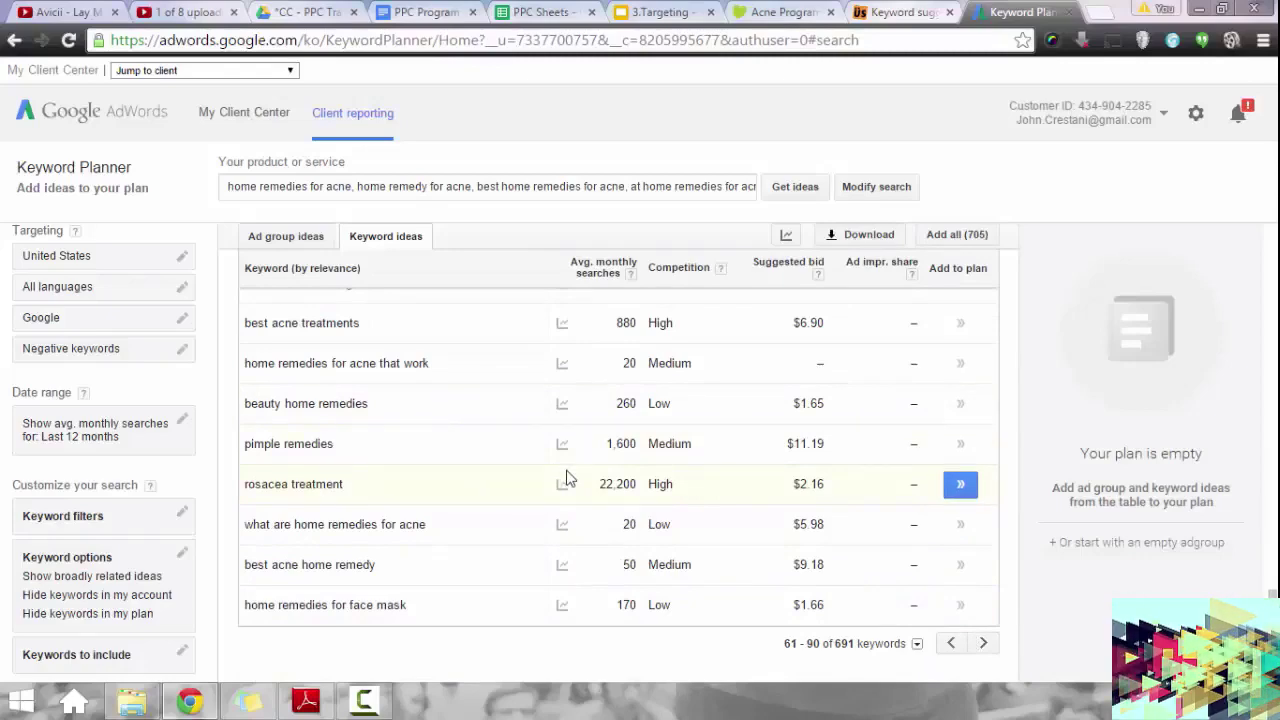
scroll(566, 477, "up", 2)
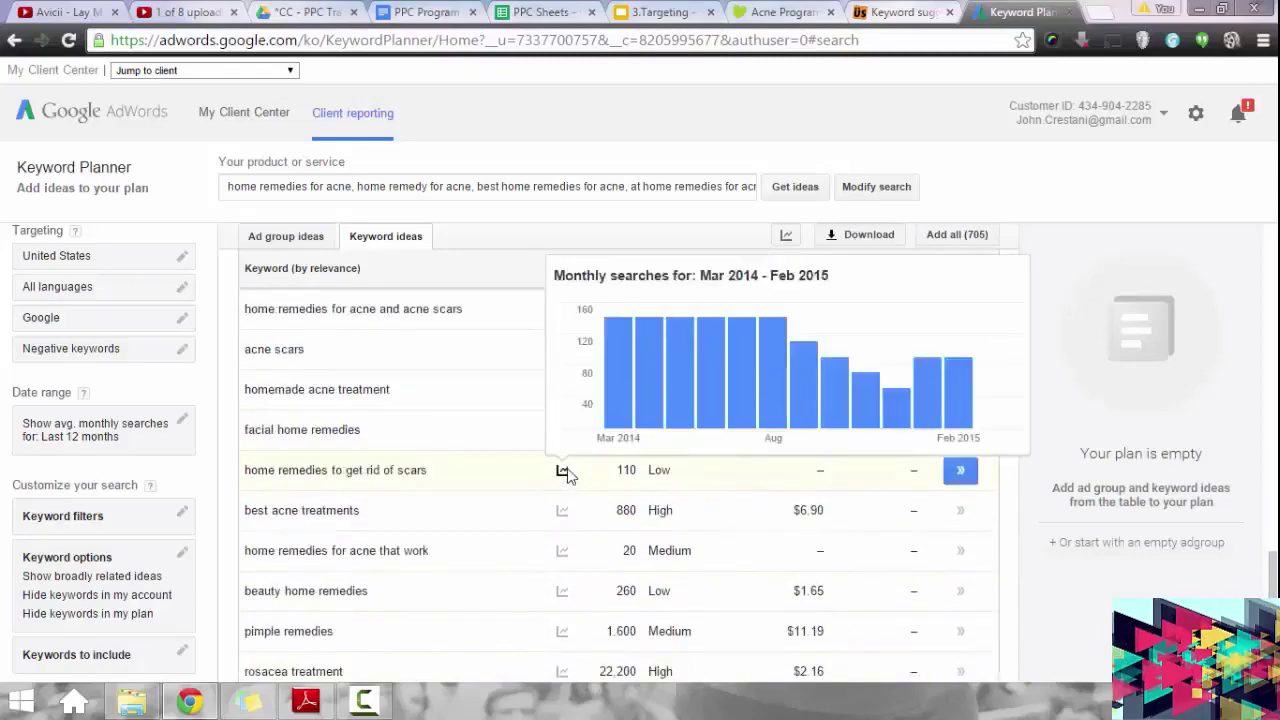
scroll(566, 477, "up", 5)
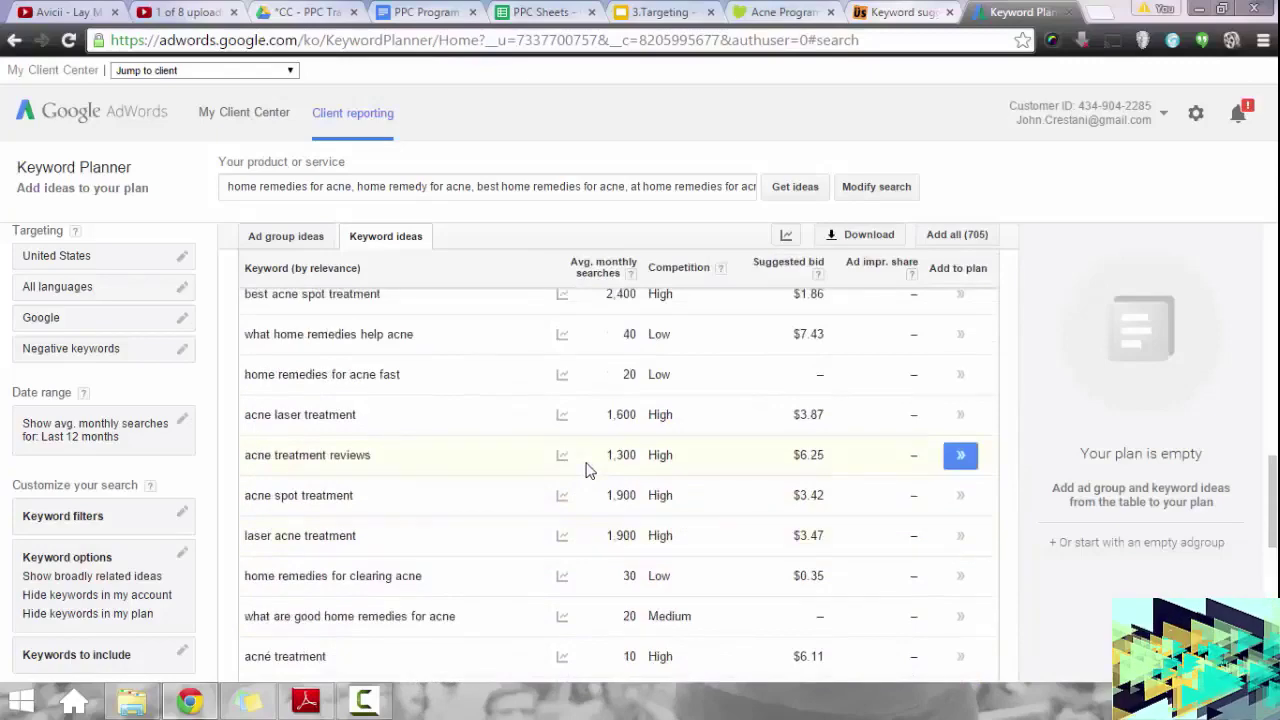
scroll(588, 471, "up", 1)
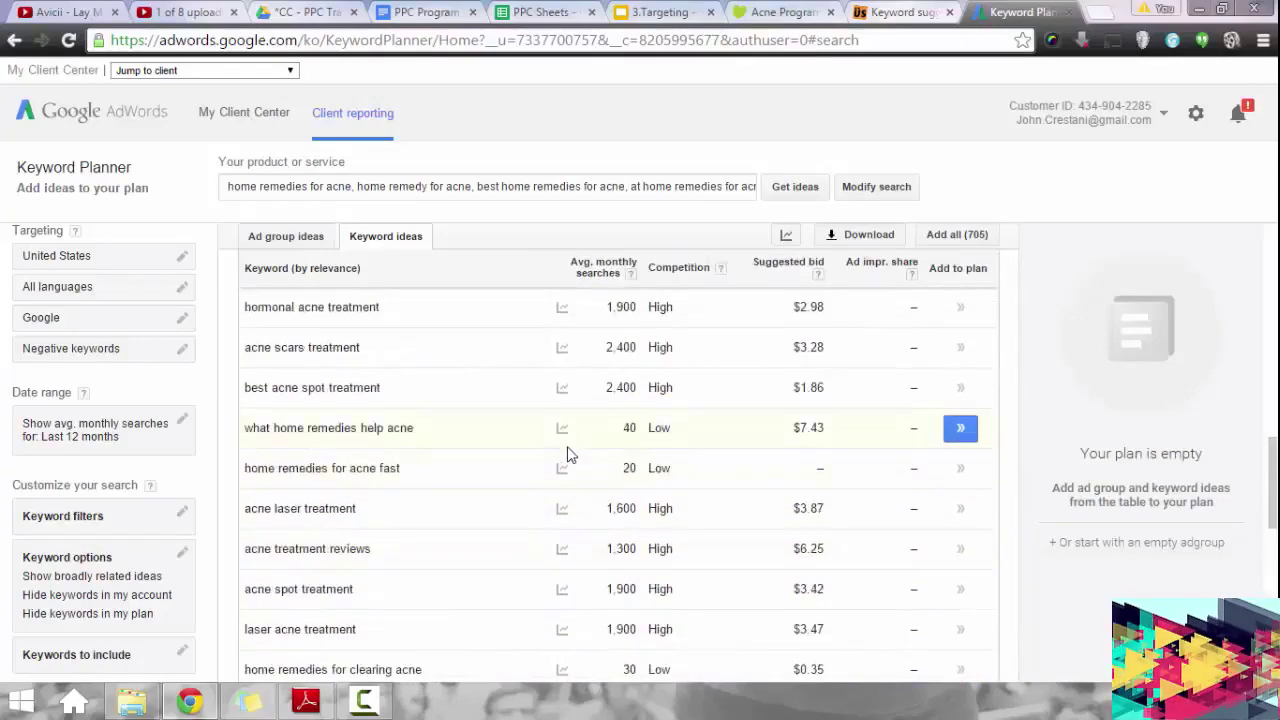
scroll(566, 452, "up", 2)
Copy "gout" from the idea "gout remedies" among keyword ideas 91 to 120 into E6 of TLV Negs under Wrong Terms.
scroll(850, 540, "down", 12)
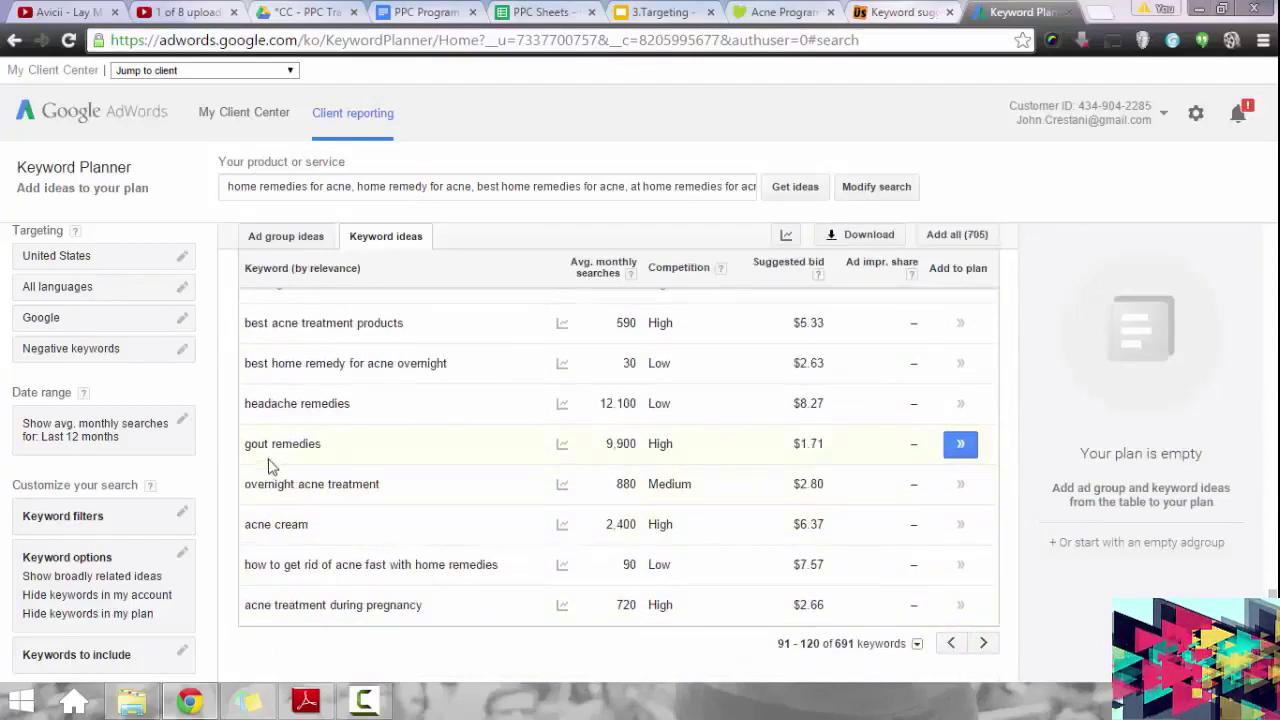
left_click_drag(266, 444, 245, 462)
key("ctrl+c")
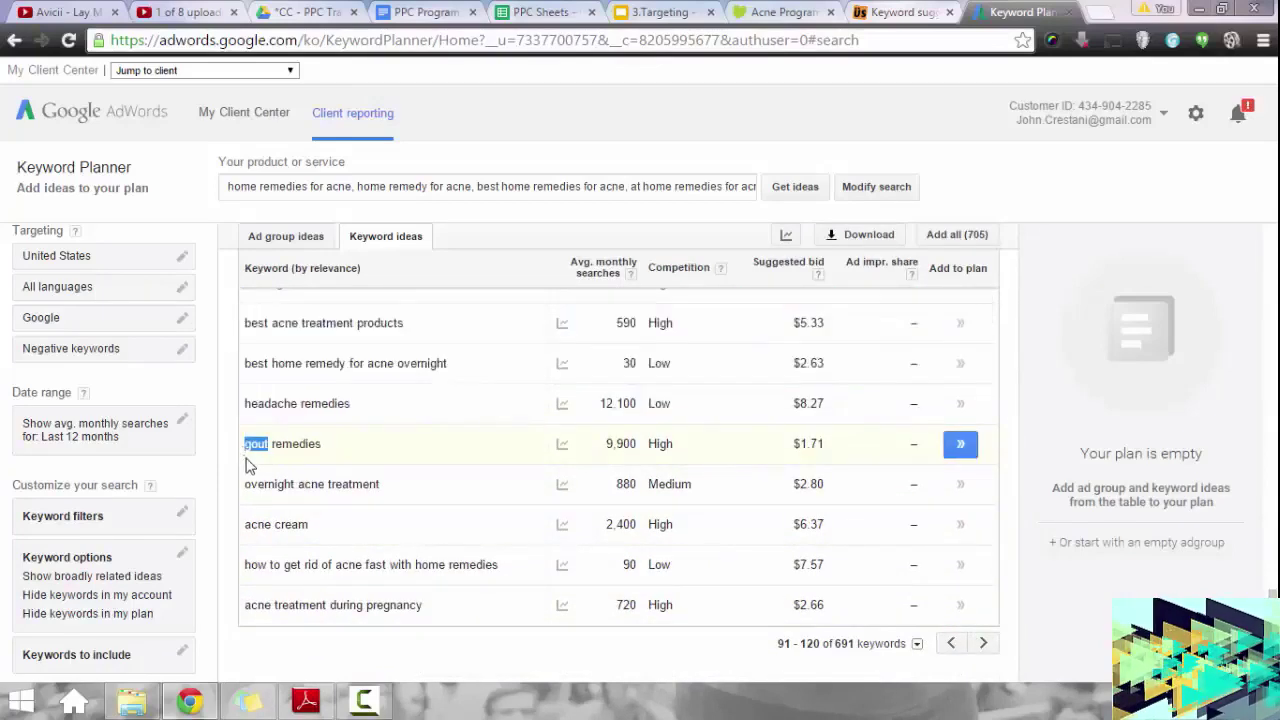
left_click(440, 11)
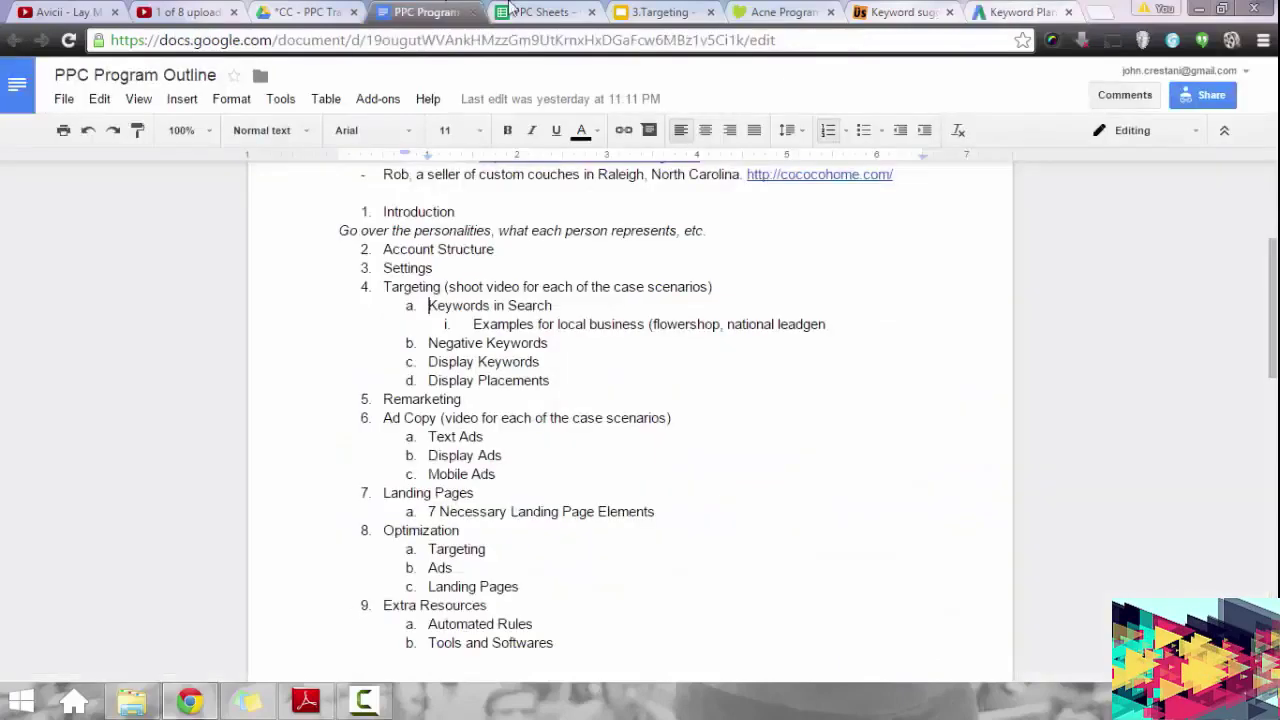
left_click(510, 8)
left_click(452, 302)
key("ctrl+v")
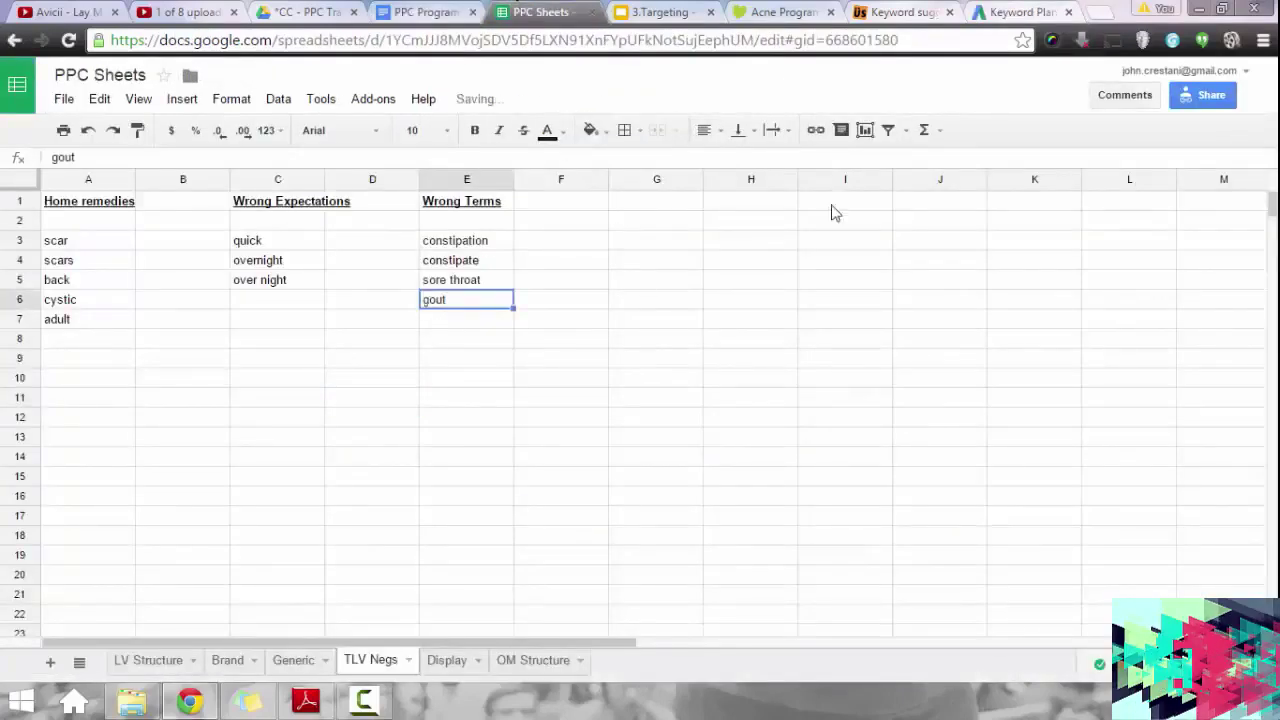
Scan the rest of keyword ideas 91 to 120 in the Keyword Planner for irrelevant terms.
left_click(1045, 11)
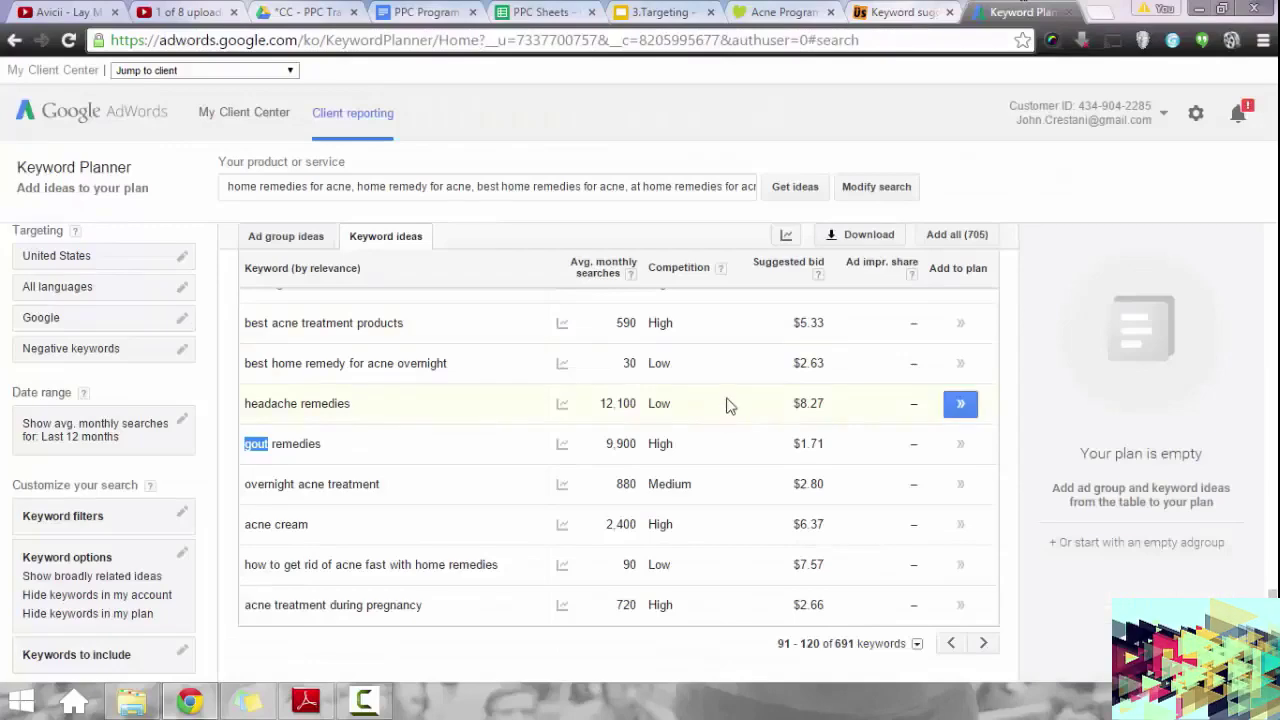
scroll(643, 478, "up", 4)
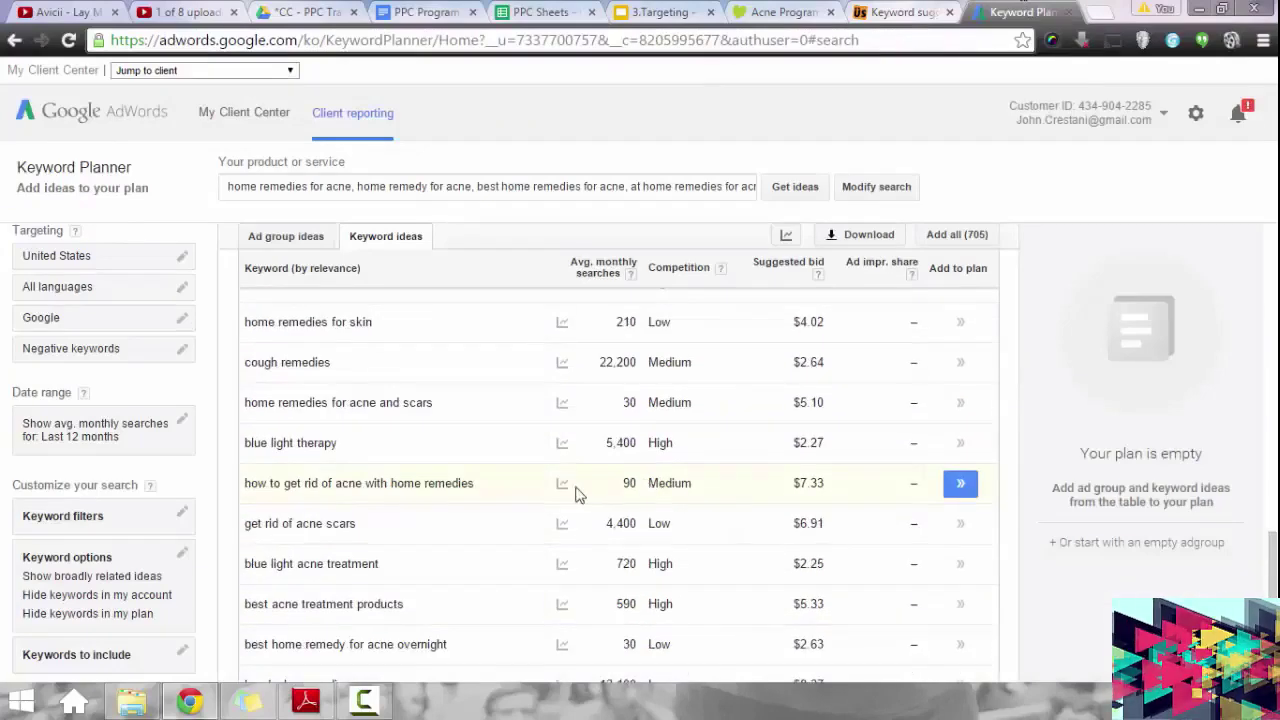
scroll(420, 457, "up", 3)
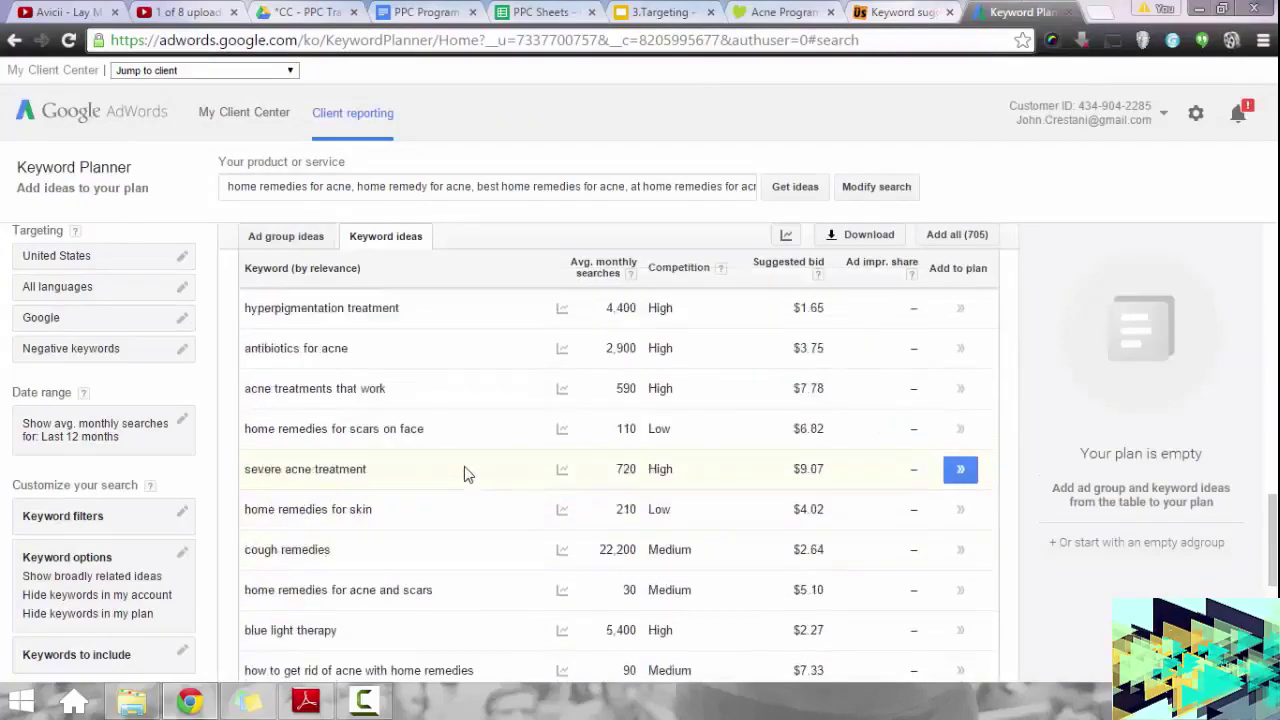
scroll(468, 474, "up", 3)
scroll(460, 477, "up", 4)
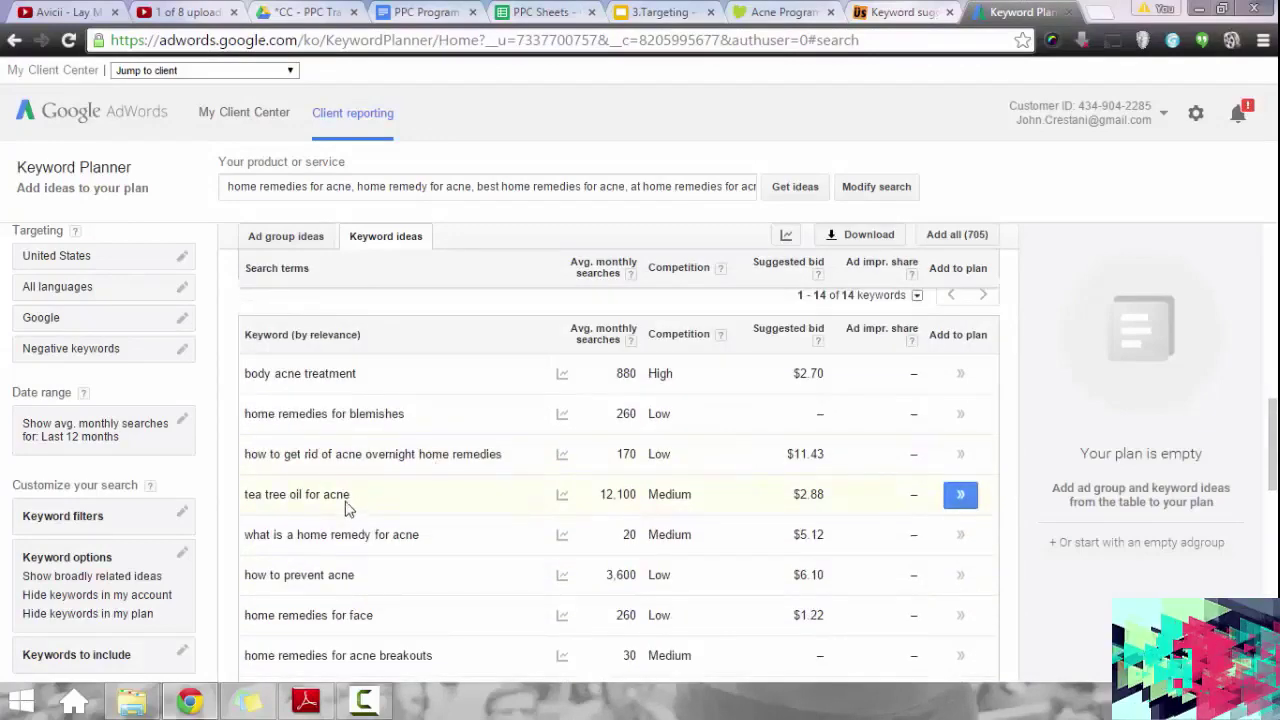
scroll(843, 543, "down", 15)
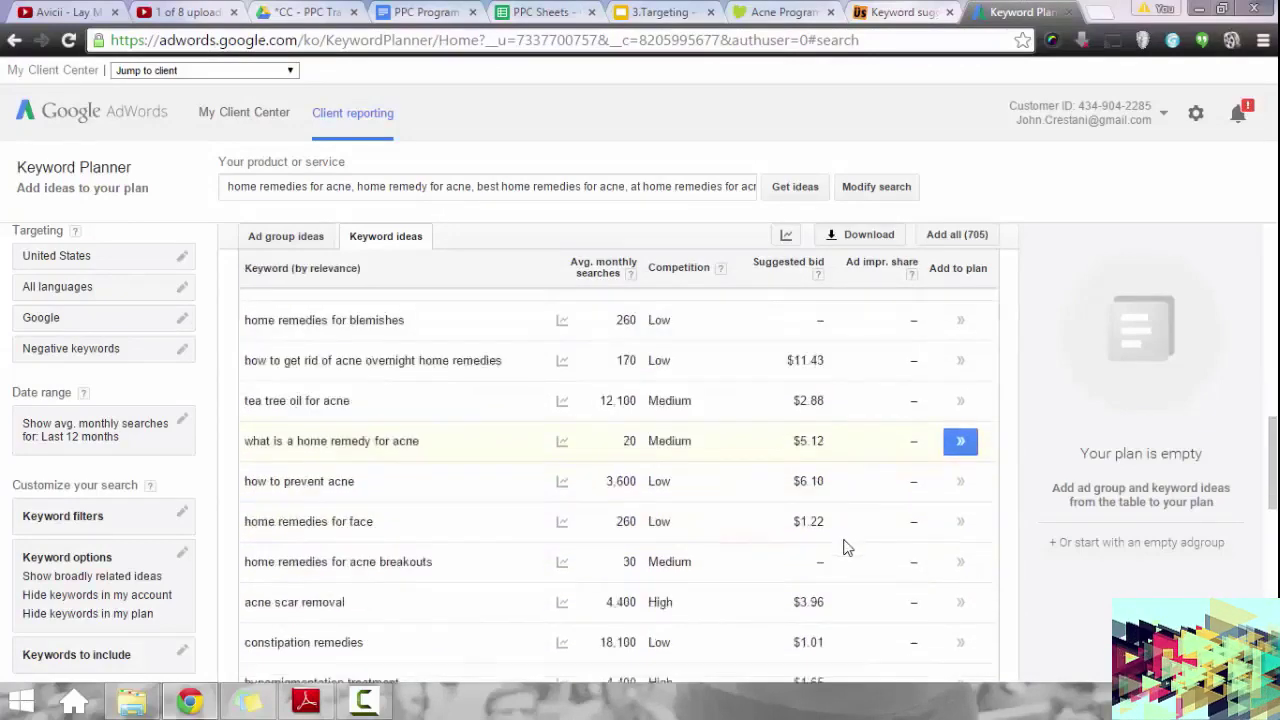
Copy "pink eye" from the idea "pink eye remedies" on the next page of ideas into E7 of TLV Negs under Wrong Terms.
left_click(983, 644)
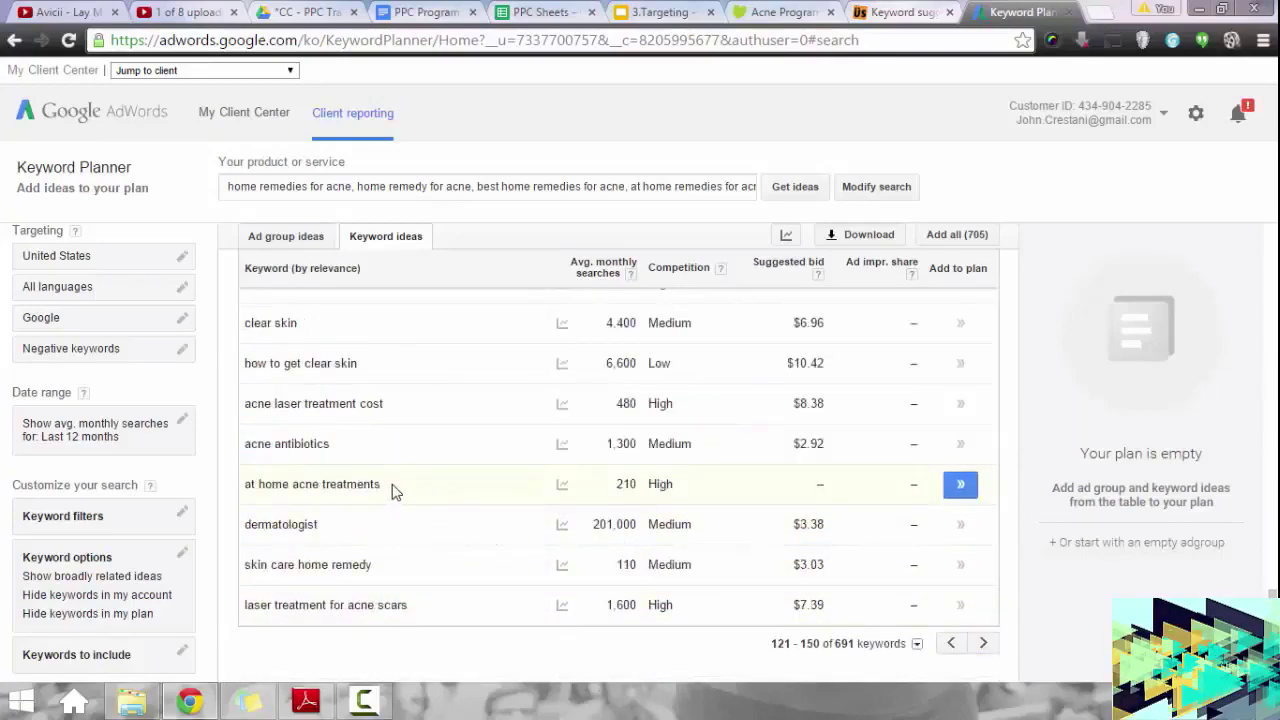
scroll(418, 486, "up", 3)
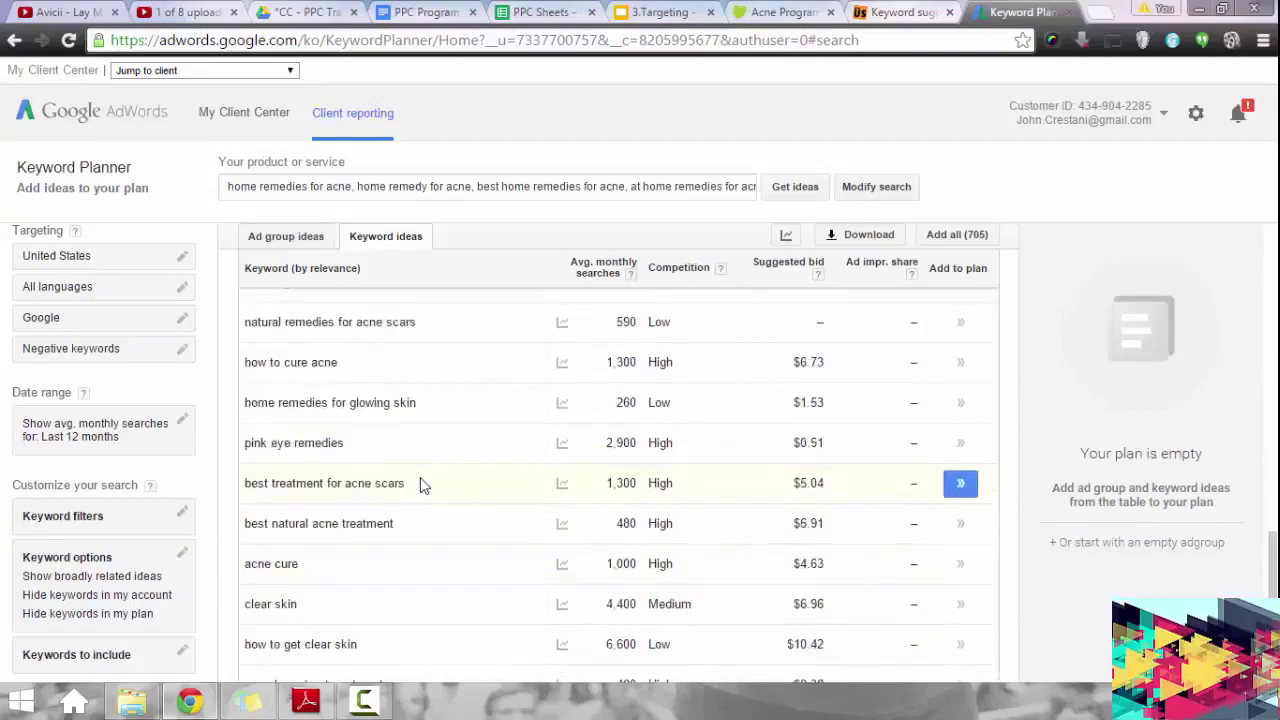
left_click_drag(290, 447, 243, 446)
key("ctrl+c")
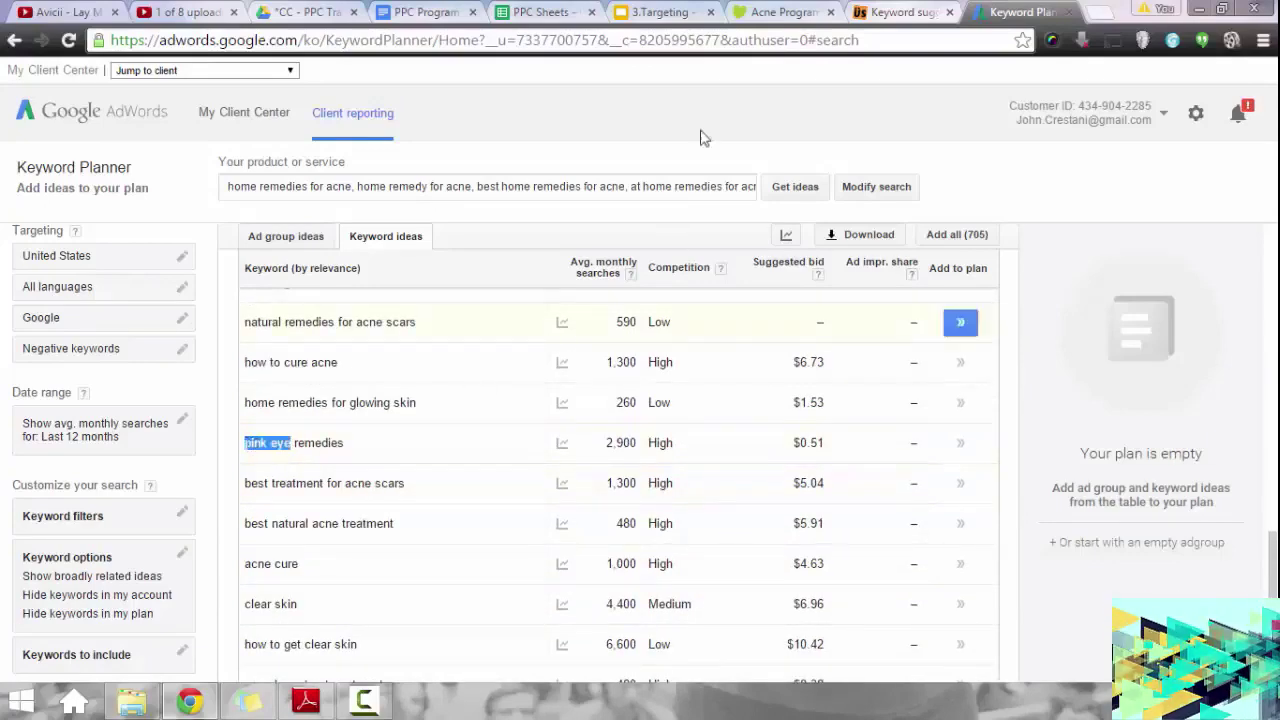
left_click(545, 14)
left_click(451, 320)
key("ctrl+v")
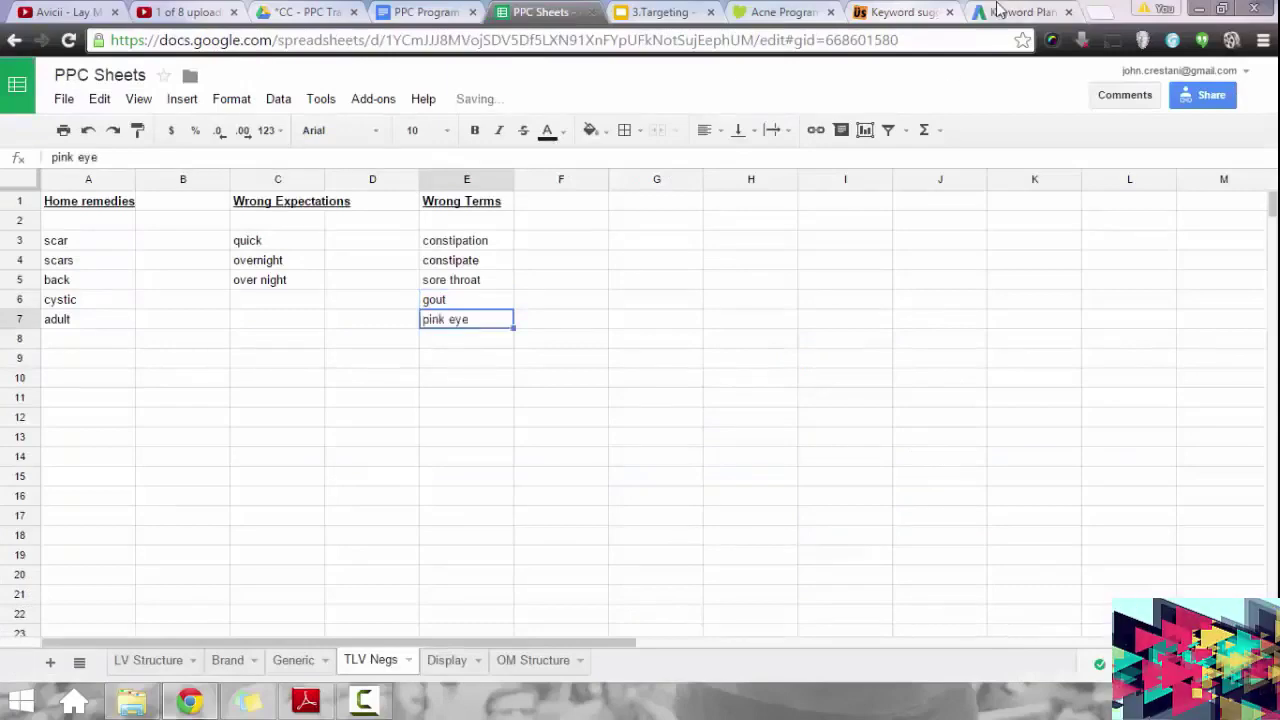
Copy the keyword idea "rosacea" from the Keyword Planner and search Google for it in a new browser tab.
left_click(1000, 12)
scroll(585, 434, "up", 3)
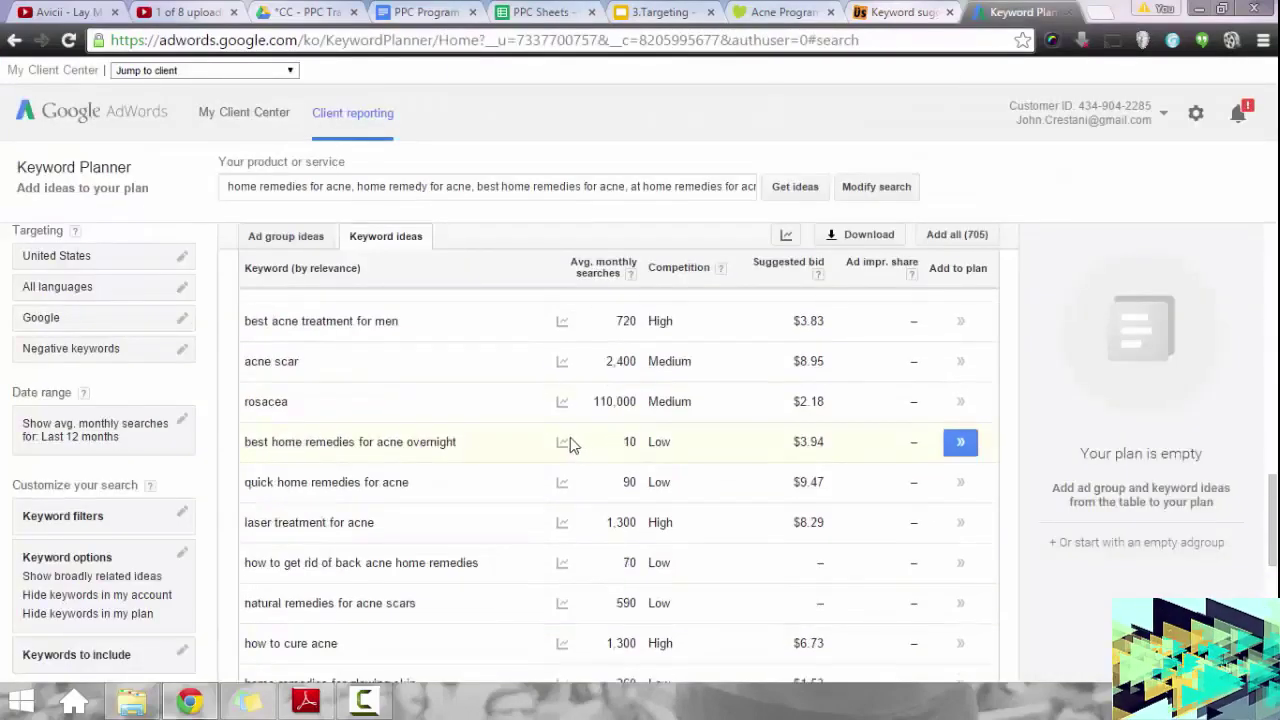
left_click_drag(297, 405, 245, 404)
key("ctrl+c")
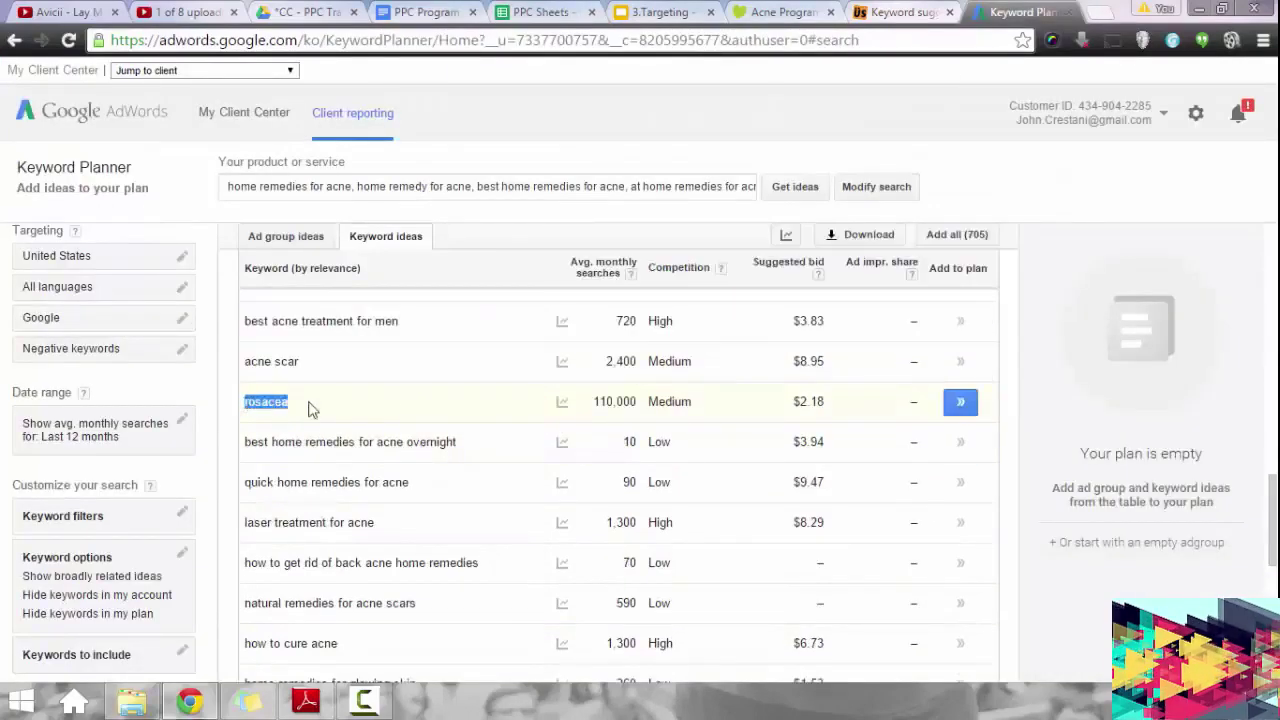
left_click(1100, 12)
key("ctrl+v")
key("Return")
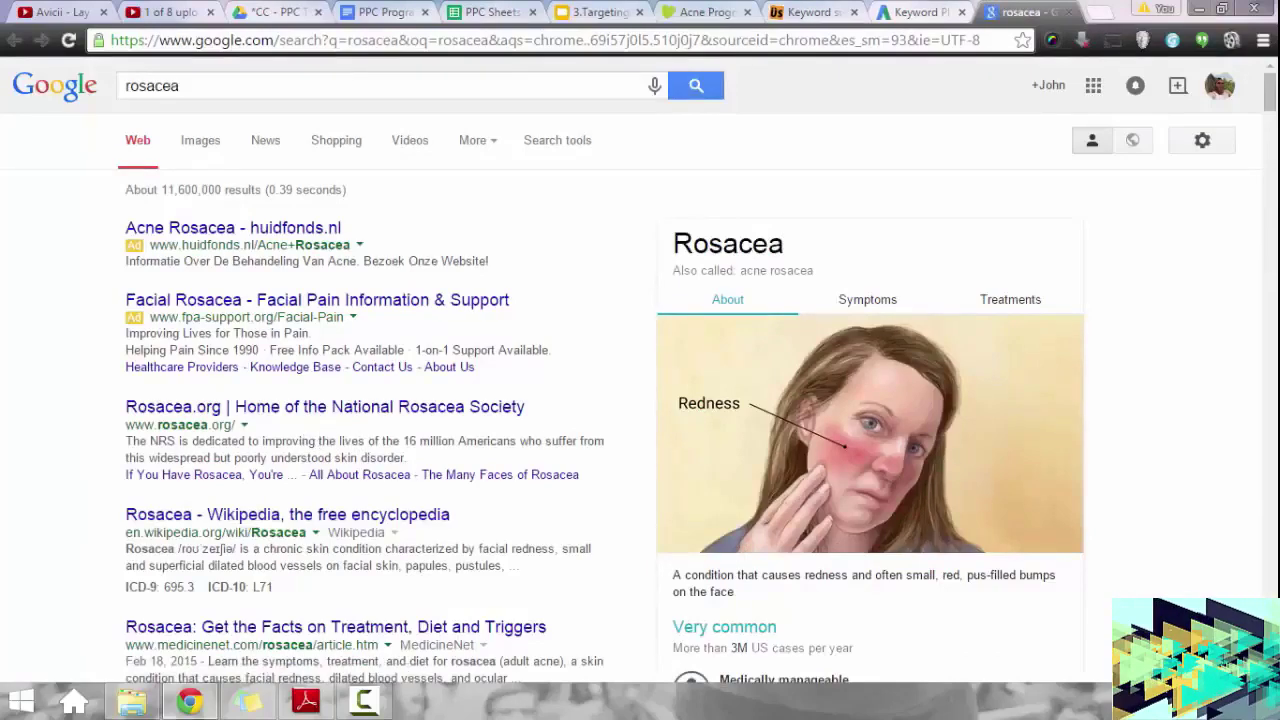
Look over the Google results for rosacea and paste "rosacea" into E8 of TLV Negs under Wrong Terms.
scroll(740, 548, "down", 2)
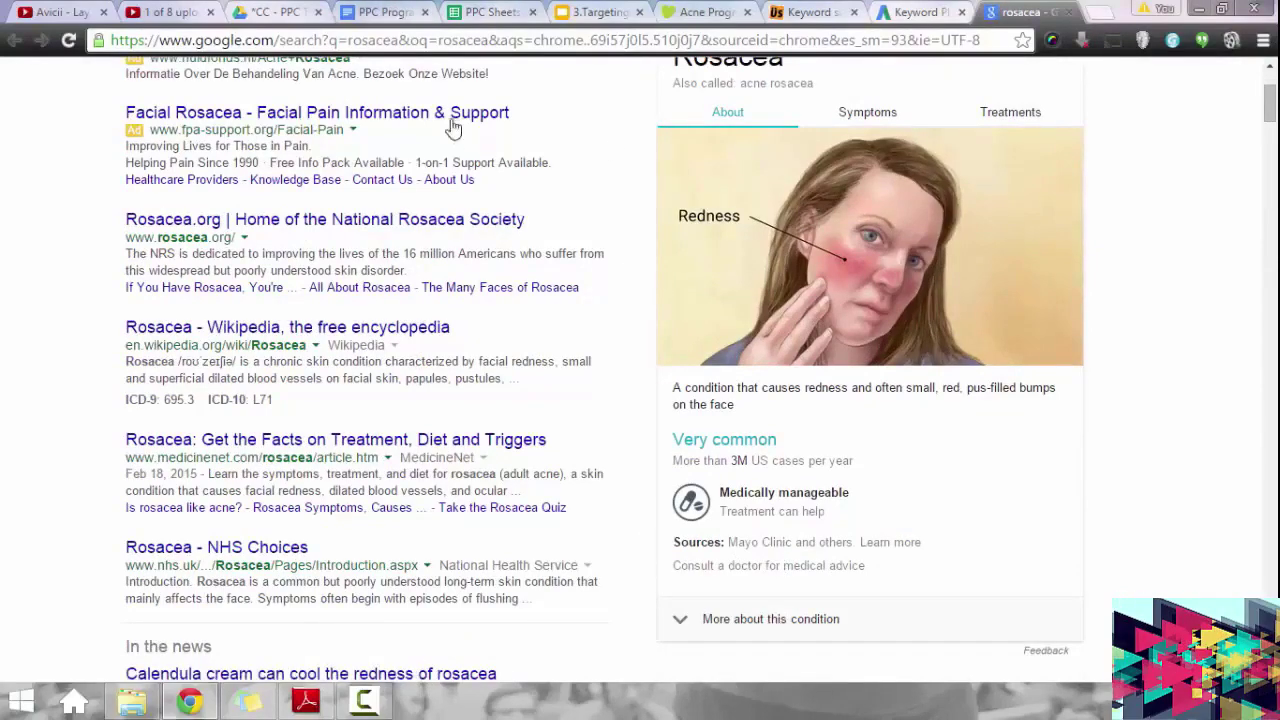
left_click(490, 12)
left_click(468, 339)
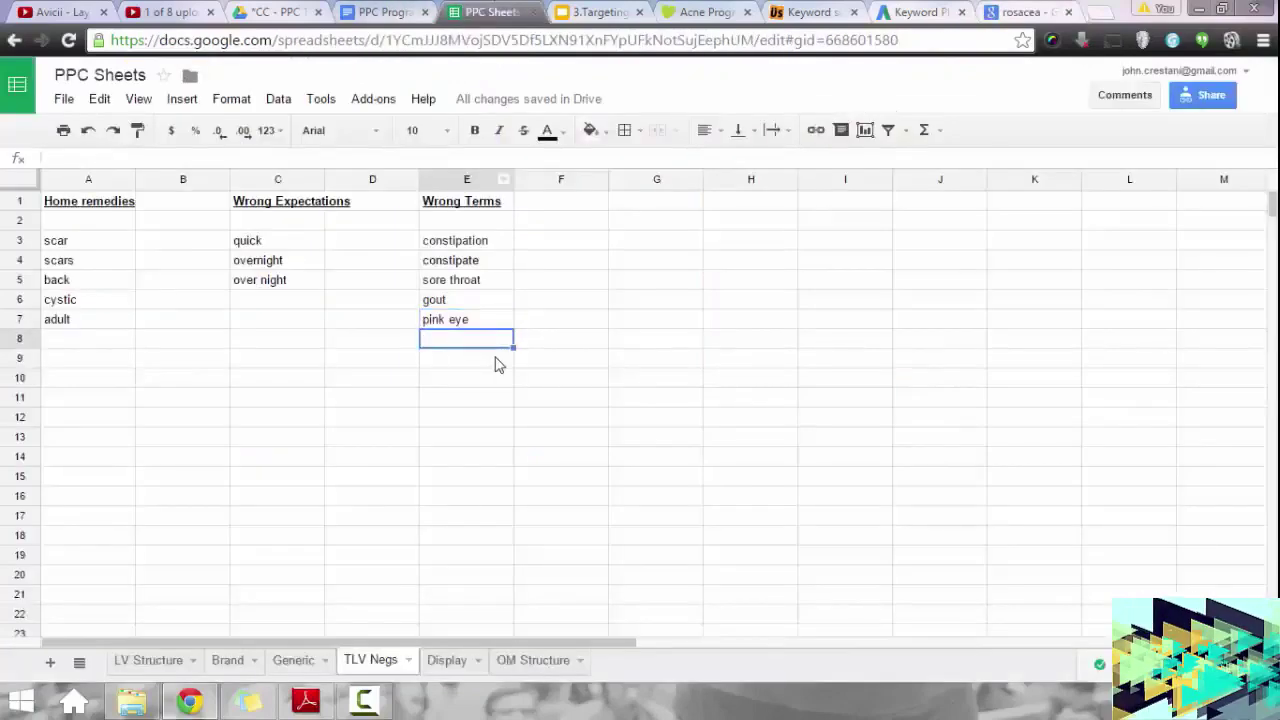
key("ctrl+v")
left_click_drag(488, 242, 471, 346)
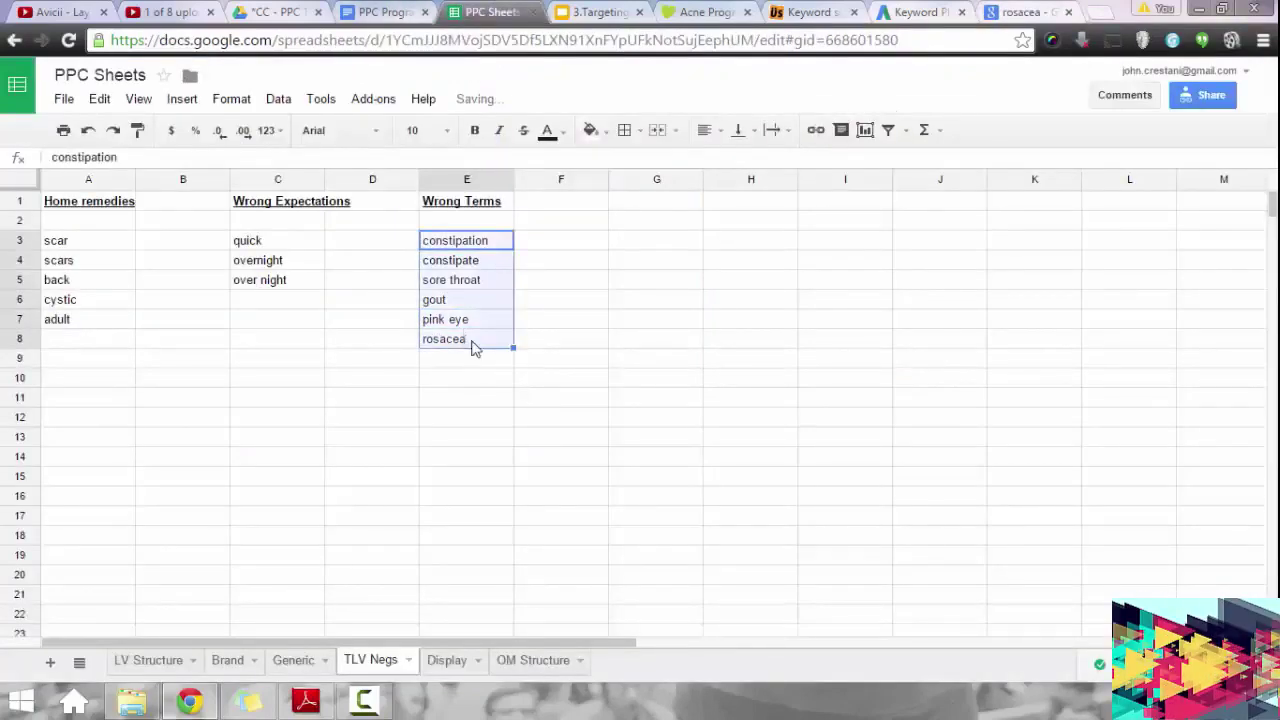
left_click(491, 412)
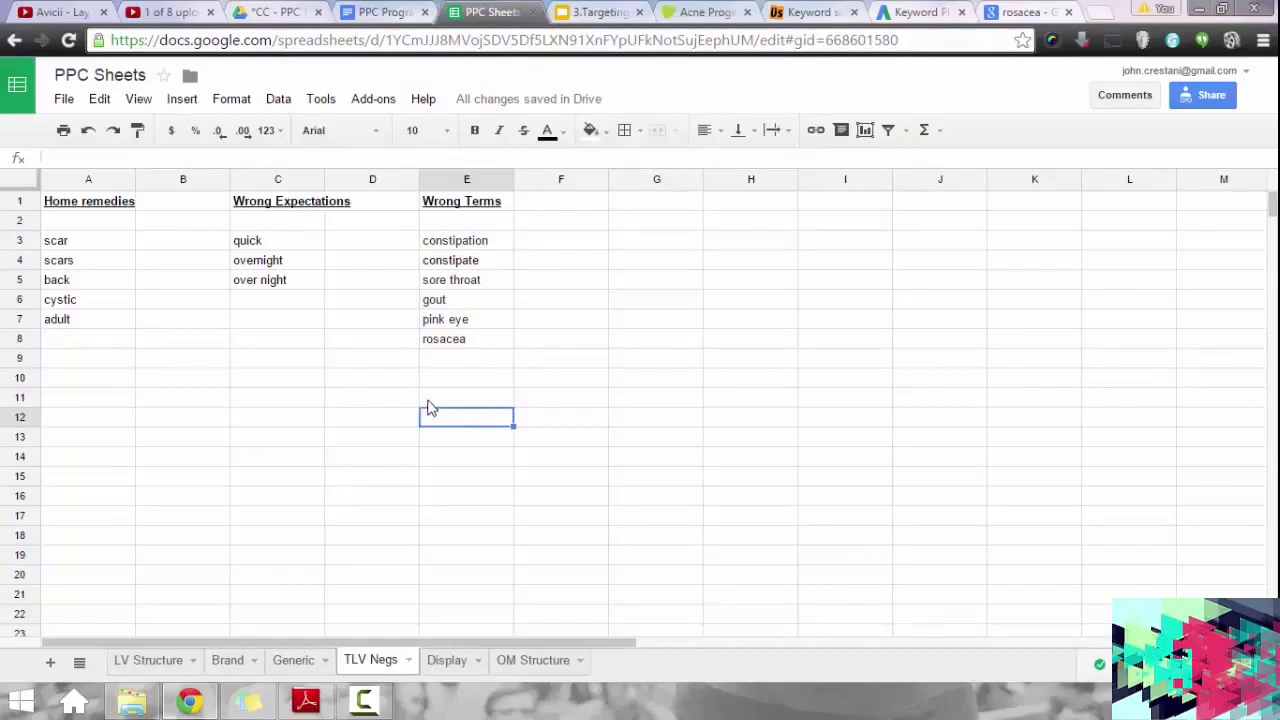
left_click_drag(475, 248, 462, 345)
left_click(497, 400)
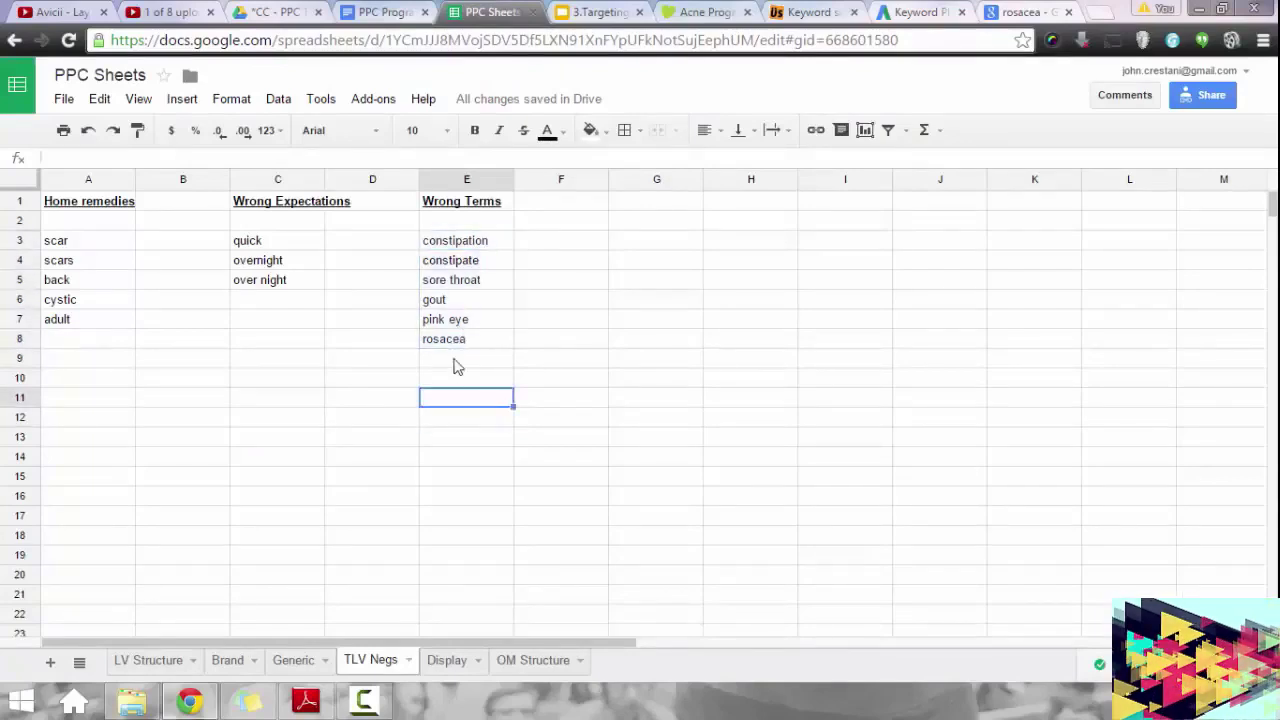
Close the rosacea search and scan the rest of keyword ideas 121 to 150 in the Keyword Planner for irrelevant terms.
left_click(1020, 12)
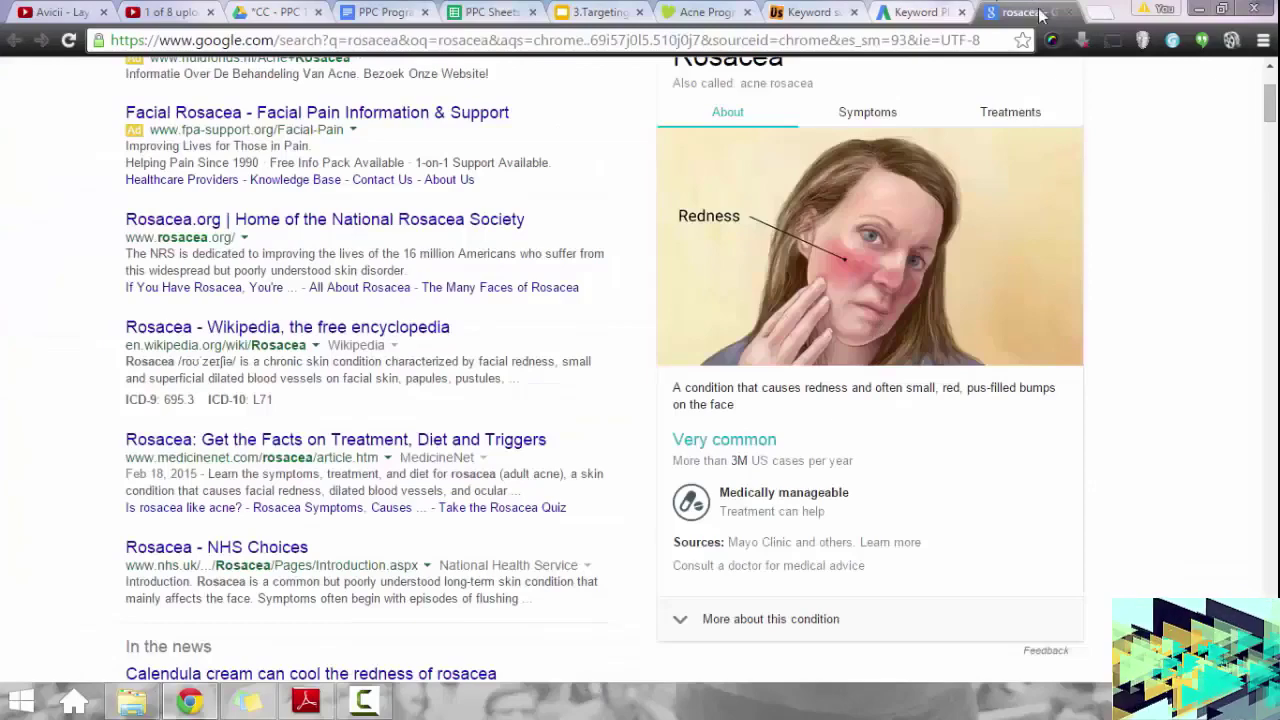
left_click(1069, 12)
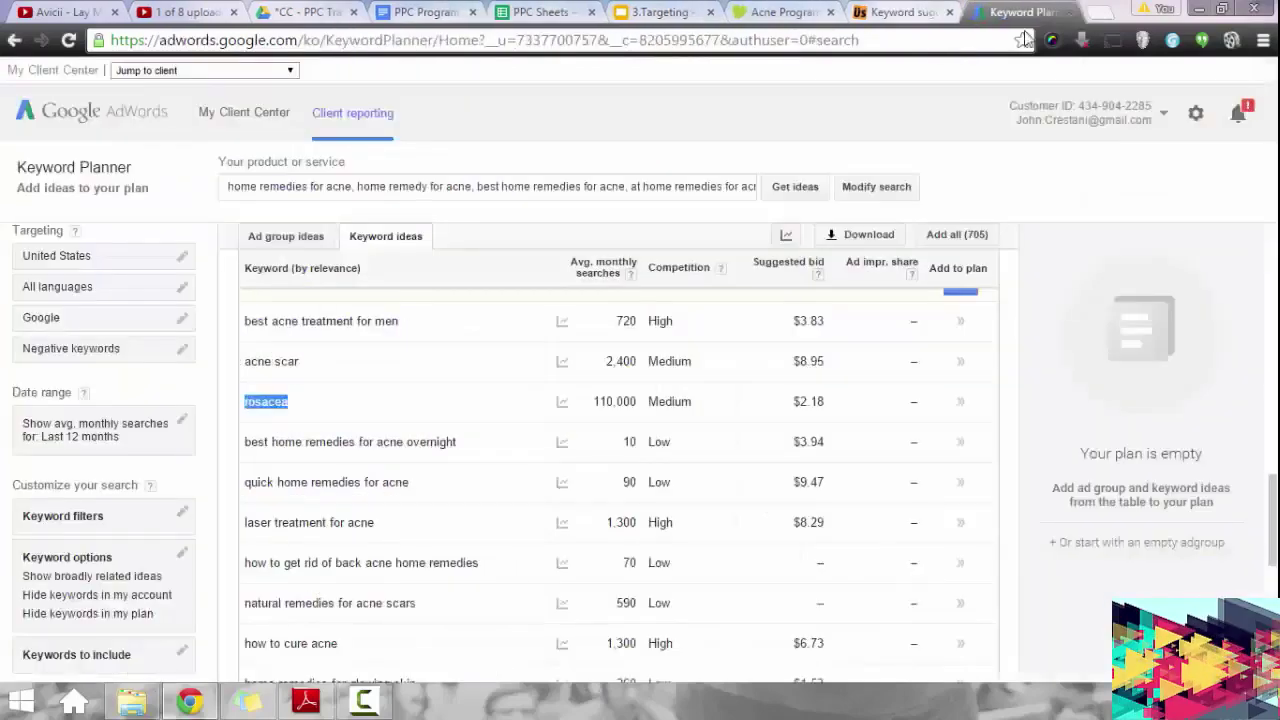
scroll(476, 512, "down", 2)
scroll(480, 512, "down", 4)
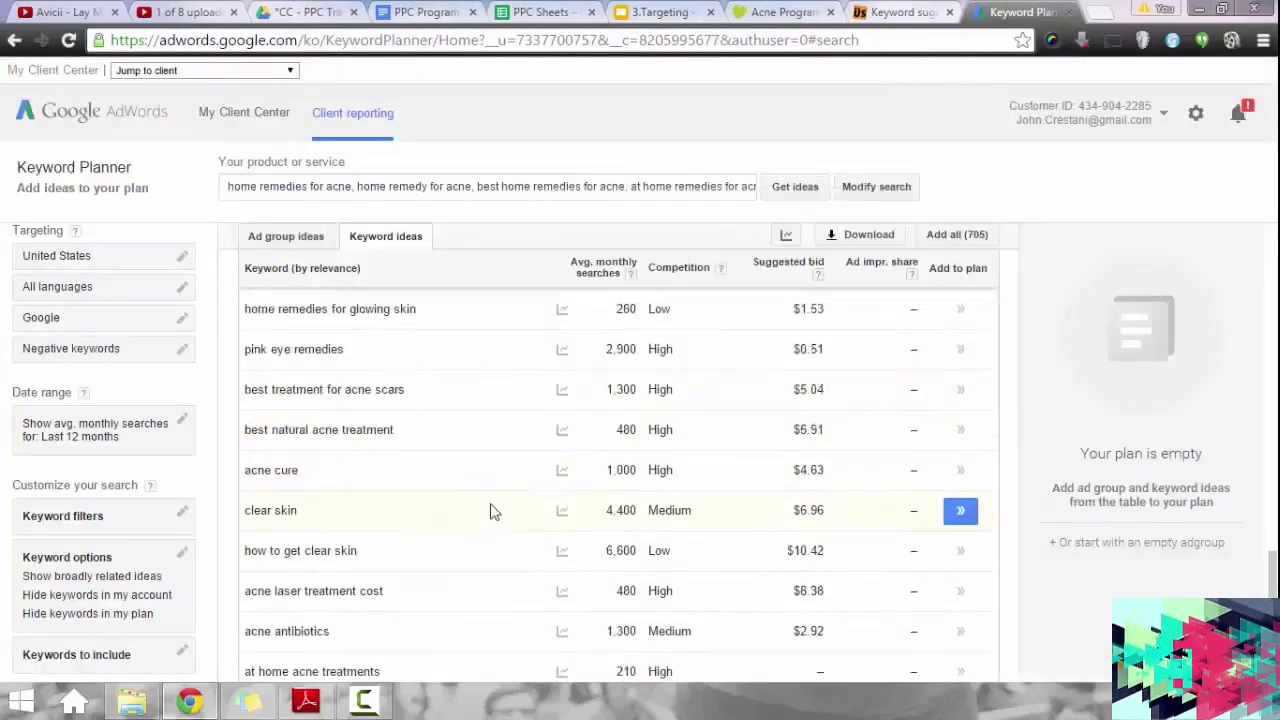
scroll(498, 522, "down", 2)
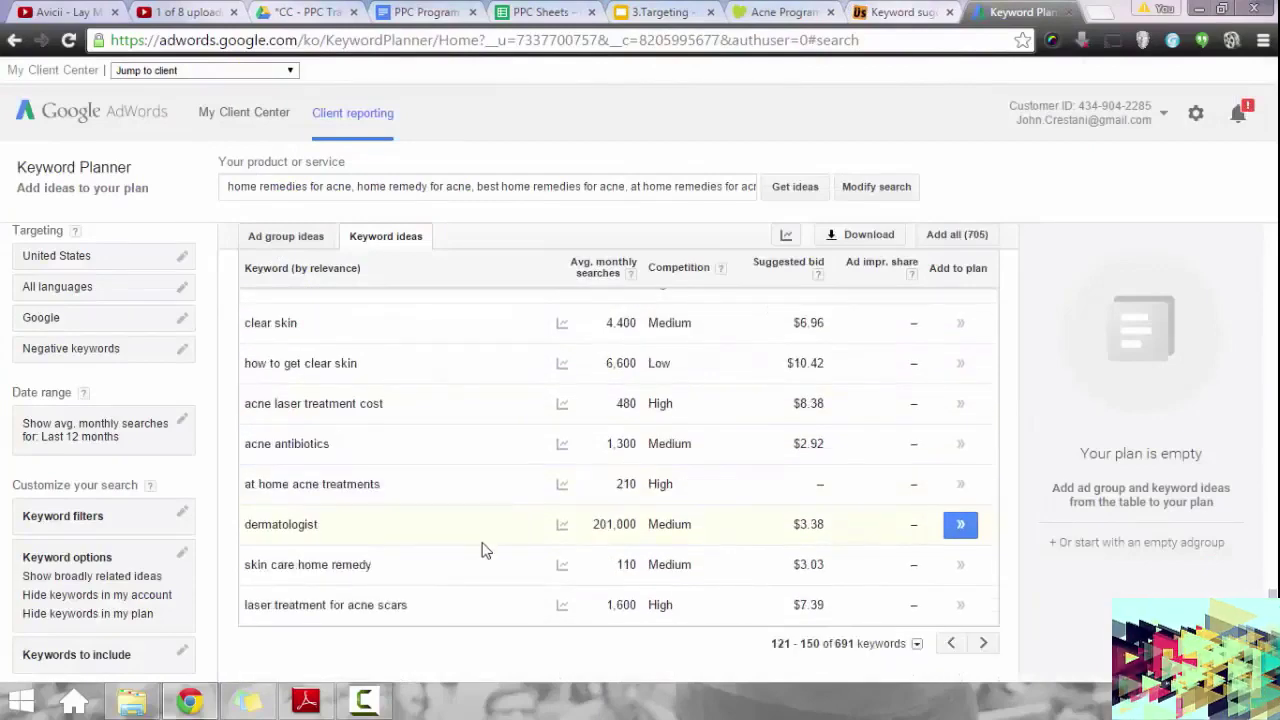
Copy "cold" from the idea "cold remedies" among keyword ideas 151 to 180 into E9 of TLV Negs under Wrong Terms.
left_click(990, 646)
scroll(543, 505, "up", 5)
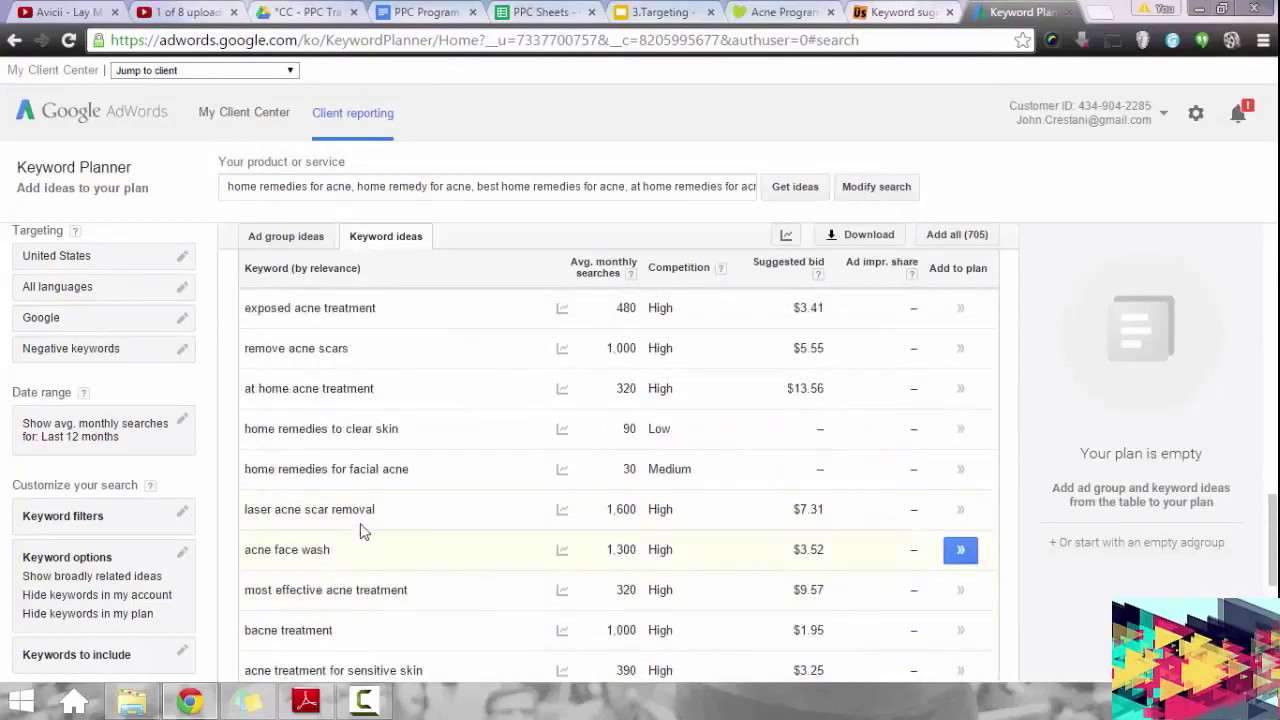
scroll(365, 530, "up", 4)
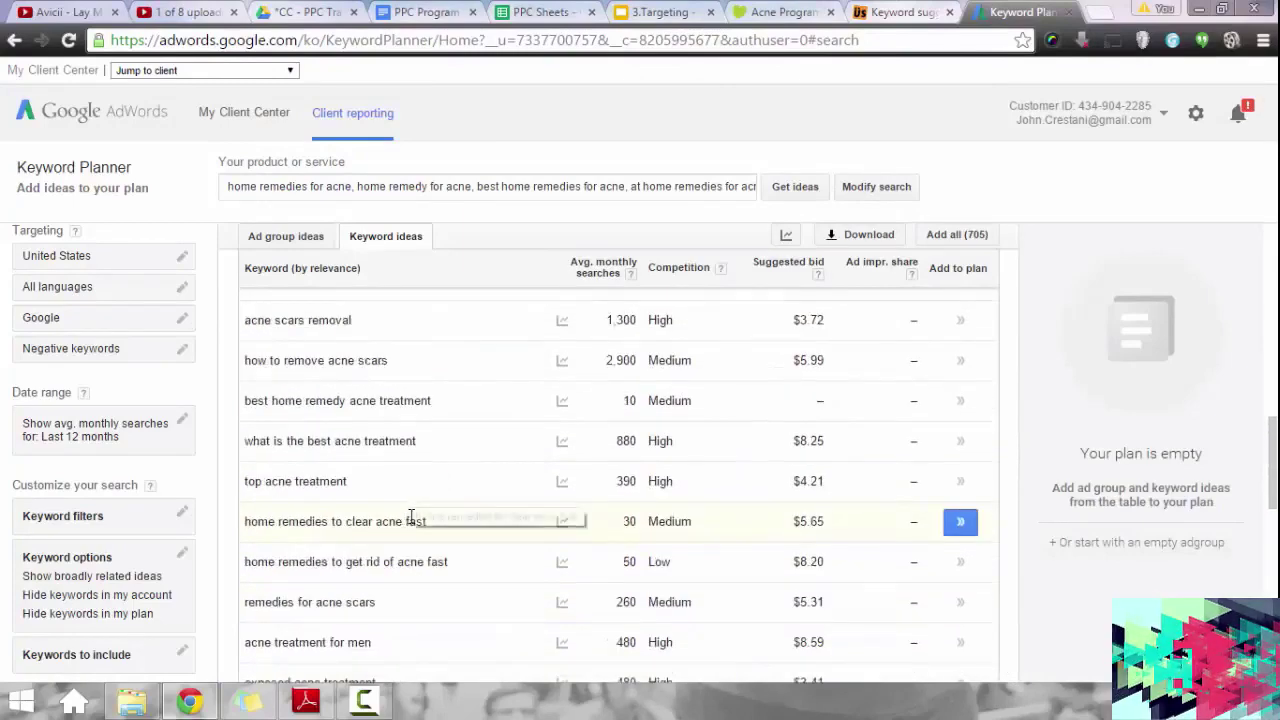
scroll(410, 516, "up", 2)
scroll(414, 525, "down", 8)
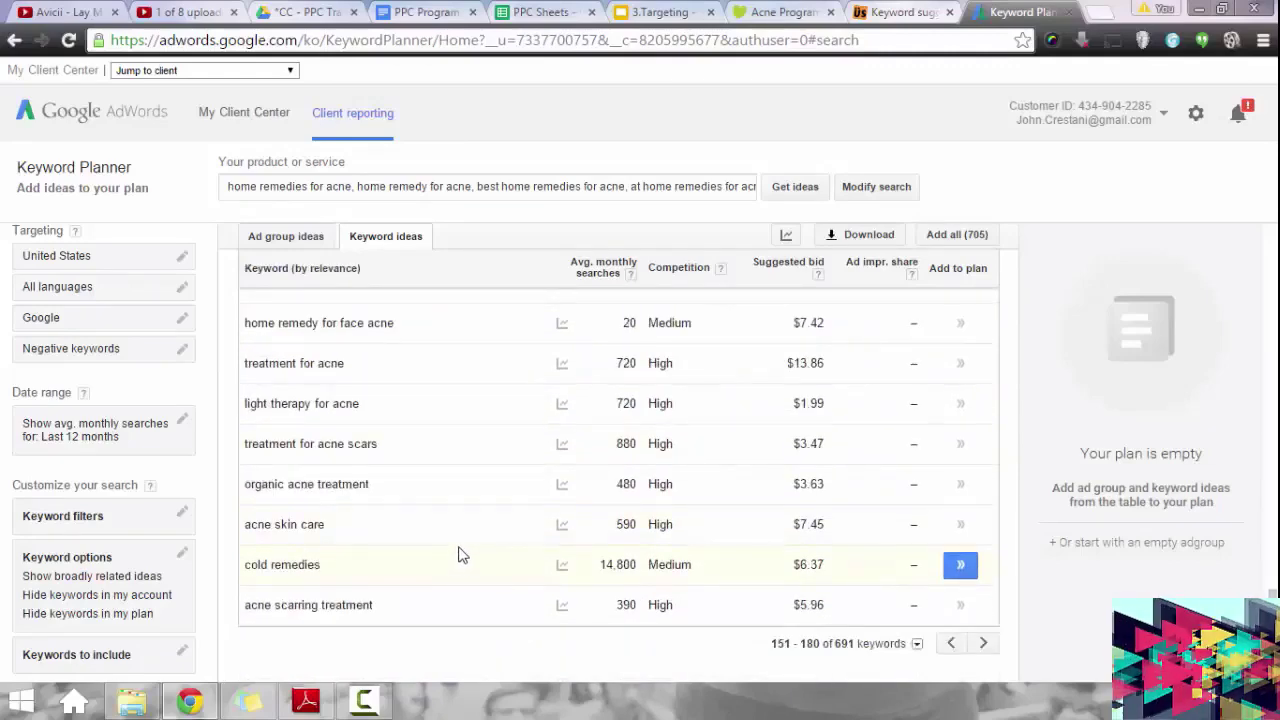
double_click(265, 564)
key("ctrl+c")
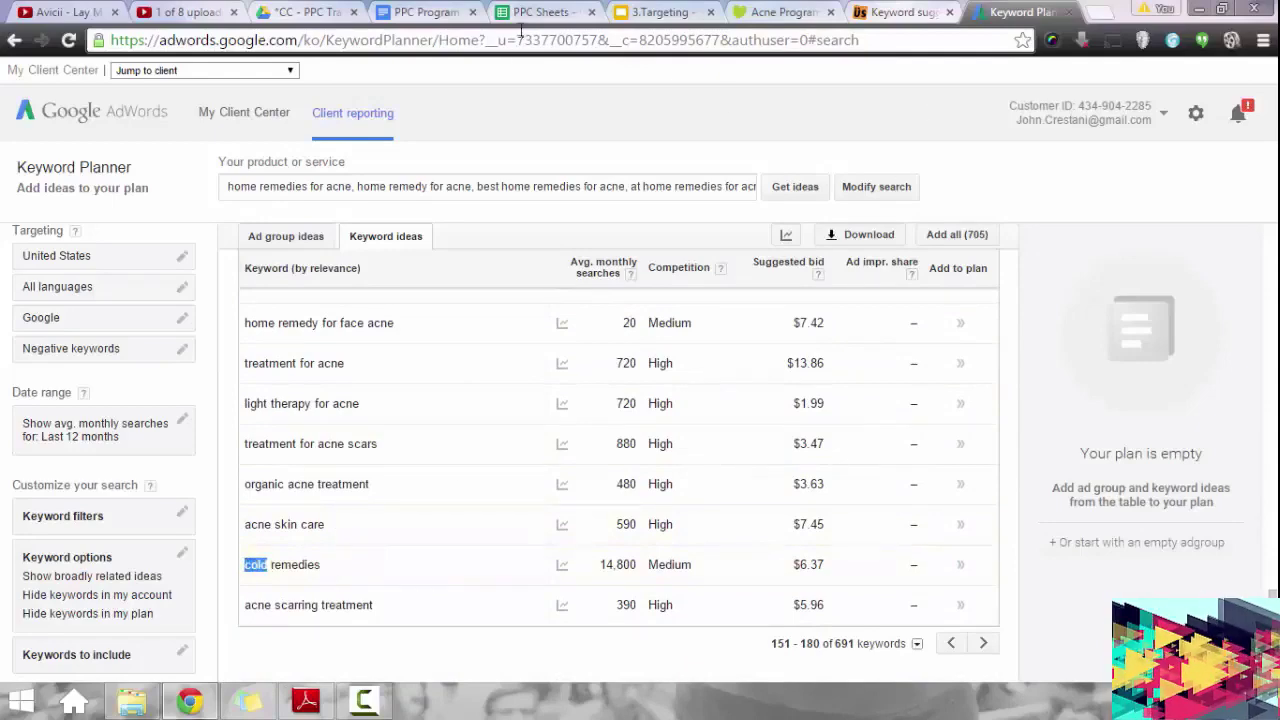
left_click(560, 12)
left_click(466, 358)
key("ctrl+v")
left_click(463, 478)
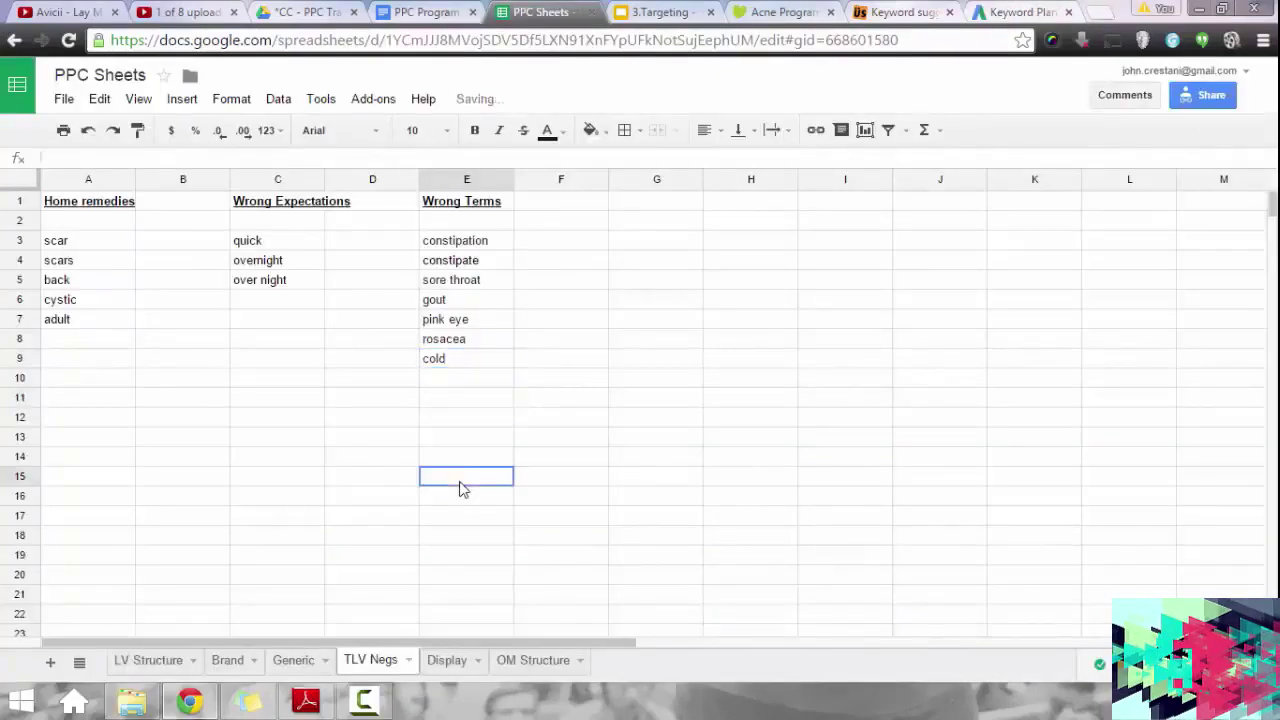
Add "flu" in E10 of TLV Negs under Wrong Terms.
left_click(449, 381)
type("flu")
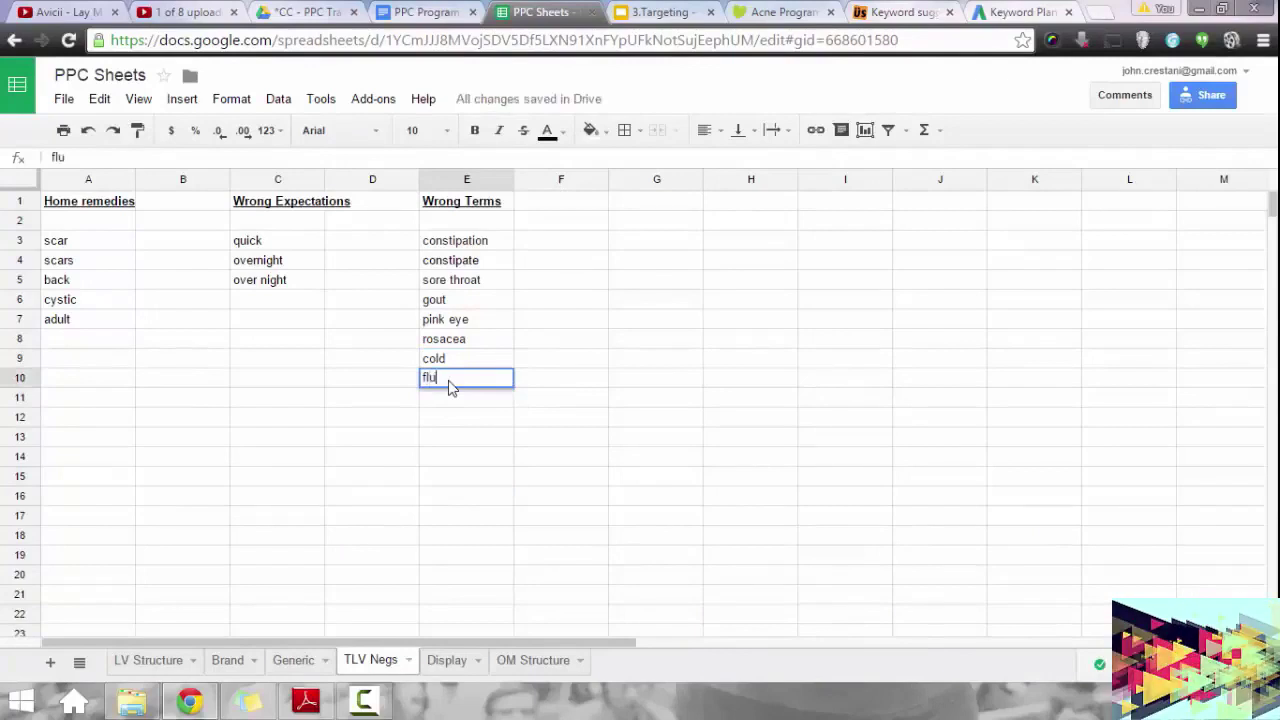
key("Return")
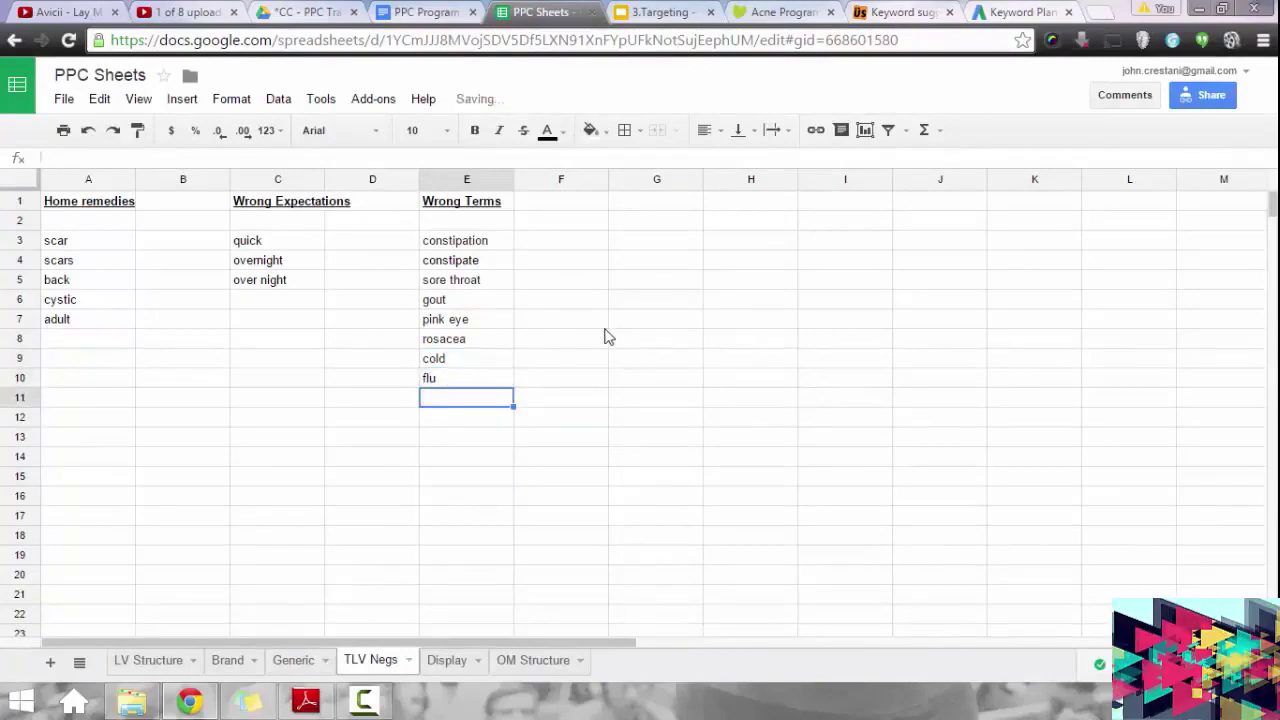
Review the keywords and match types of the Adult Acne Treatment and Acne Home Remedies ad groups in the Generic sheet.
left_click(293, 660)
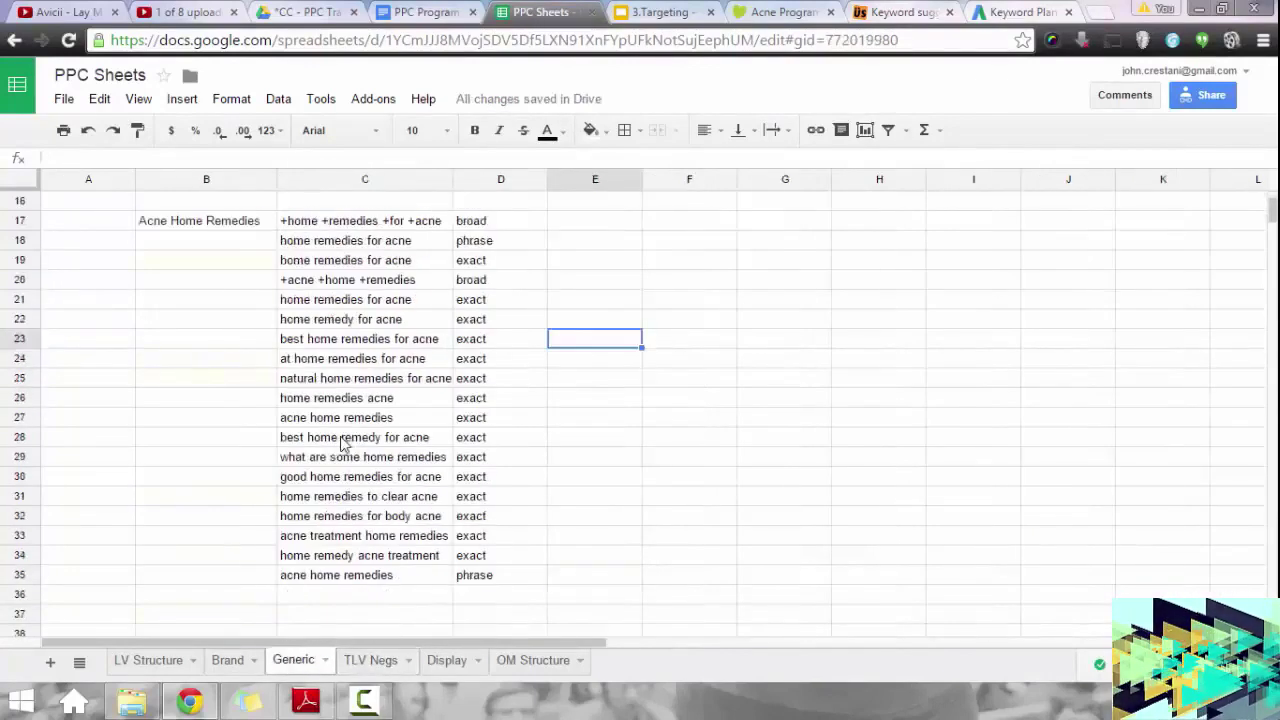
scroll(342, 443, "down", 3)
scroll(340, 474, "up", 6)
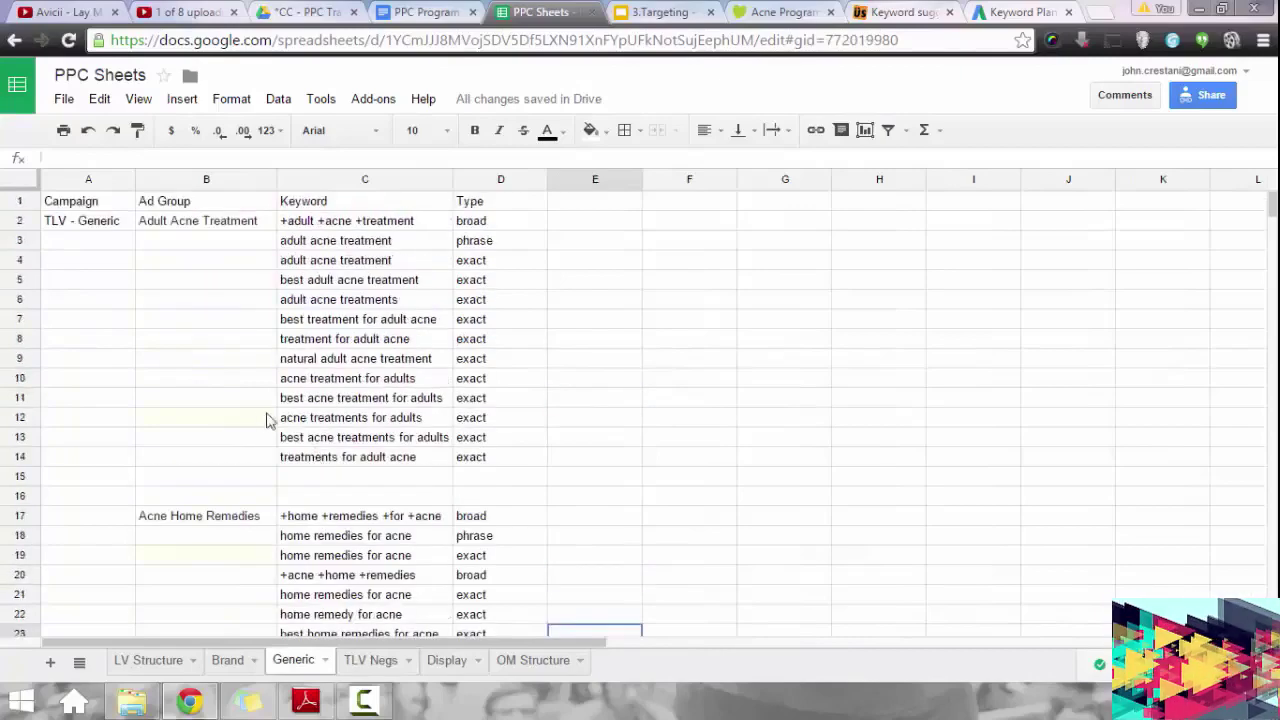
scroll(271, 423, "down", 8)
scroll(320, 410, "up", 8)
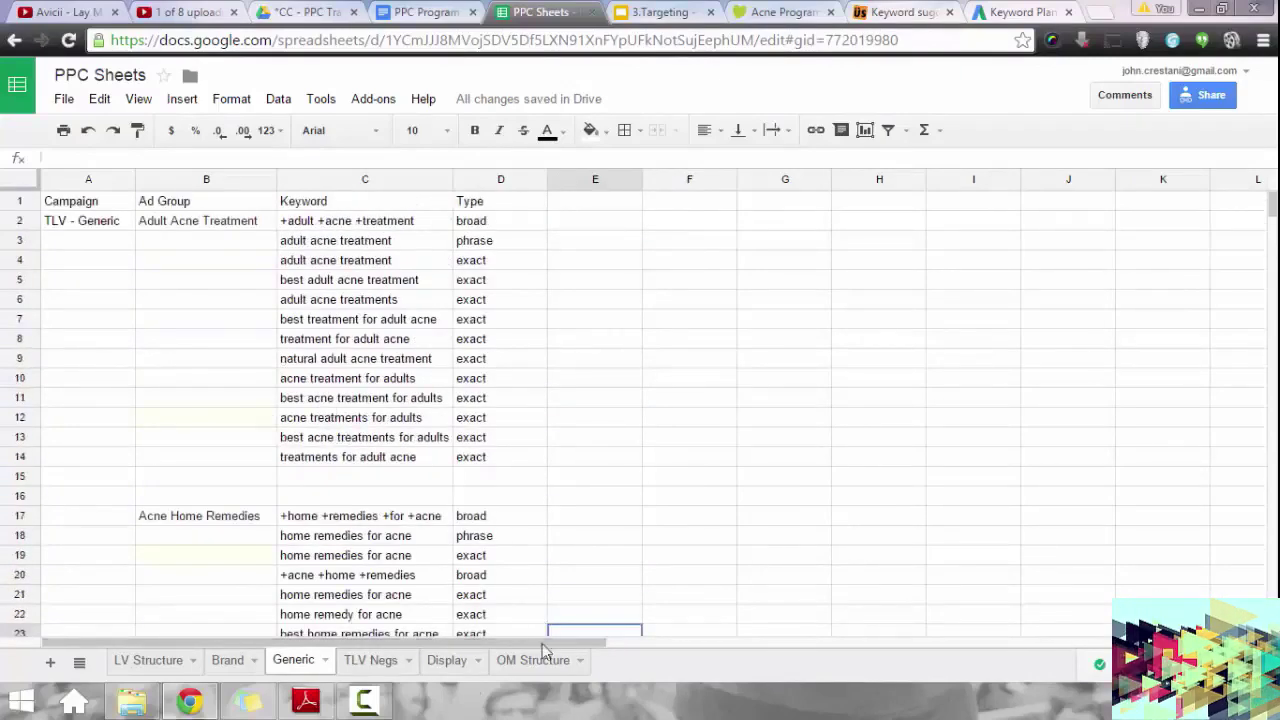
left_click(360, 704)
left_click(795, 320)
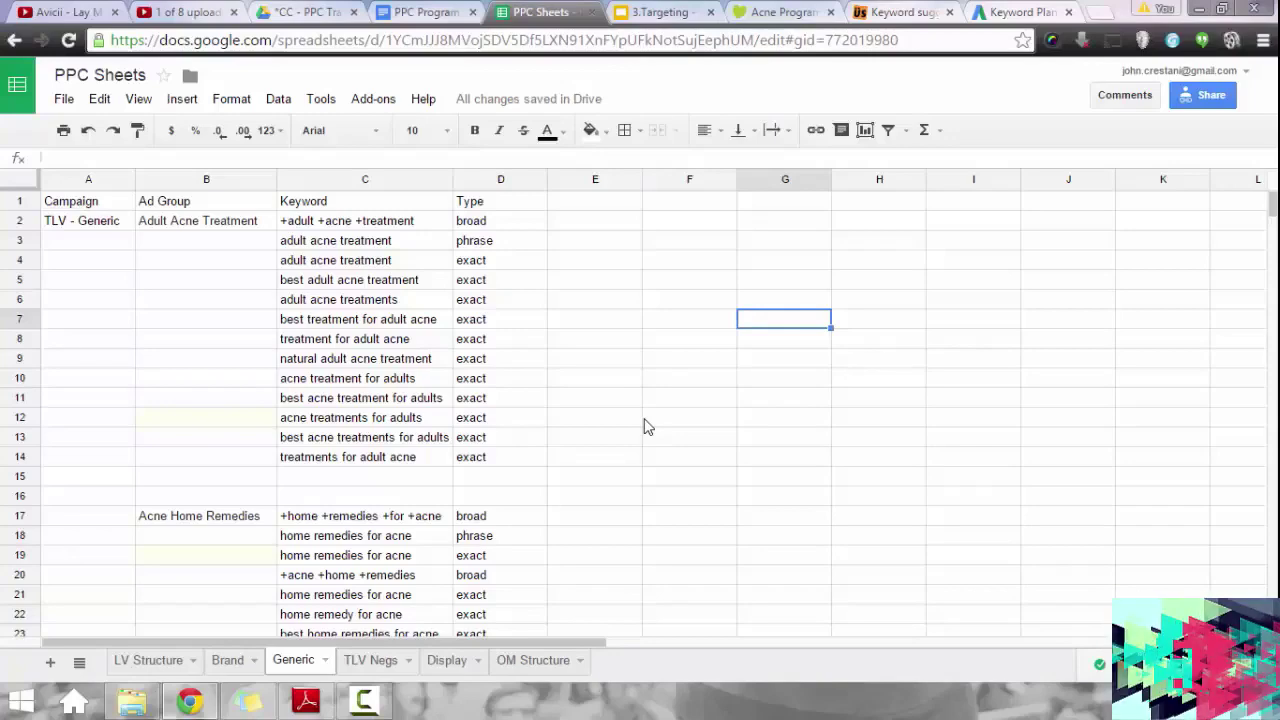
scroll(560, 411, "down", 6)
scroll(545, 399, "up", 5)
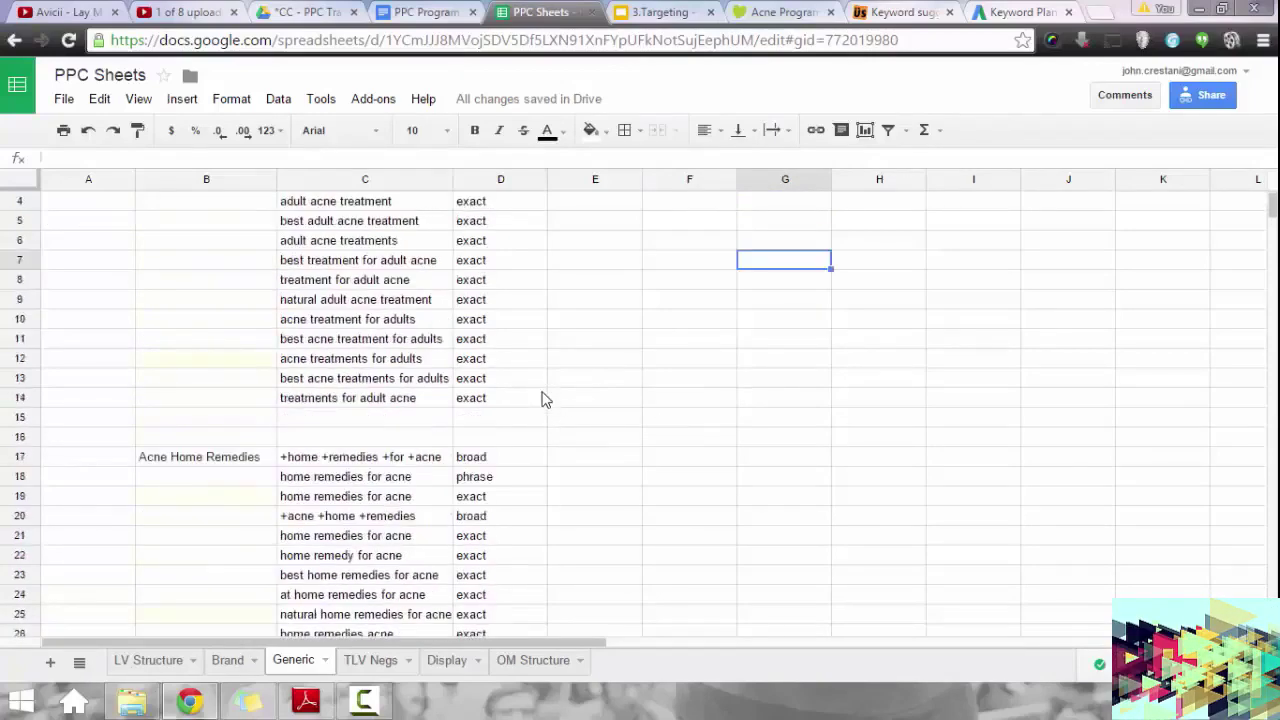
scroll(540, 403, "up", 1)
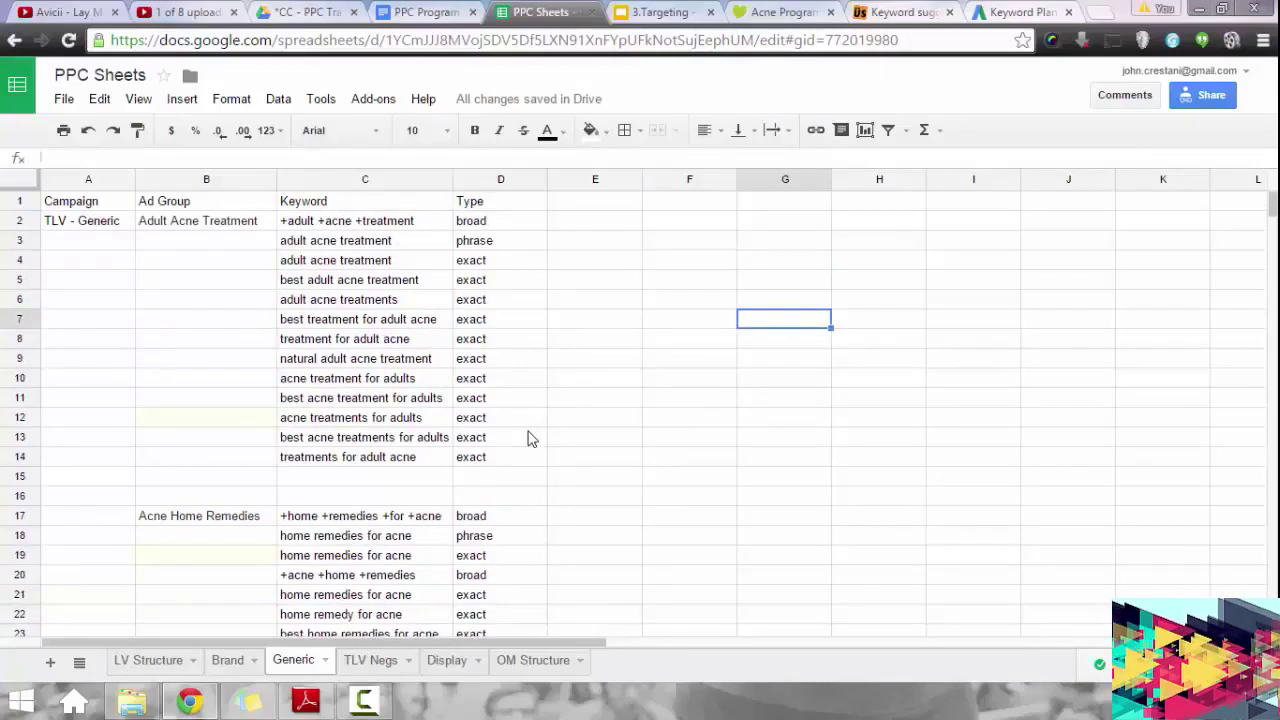
scroll(515, 400, "down", 7)
scroll(505, 378, "up", 5)
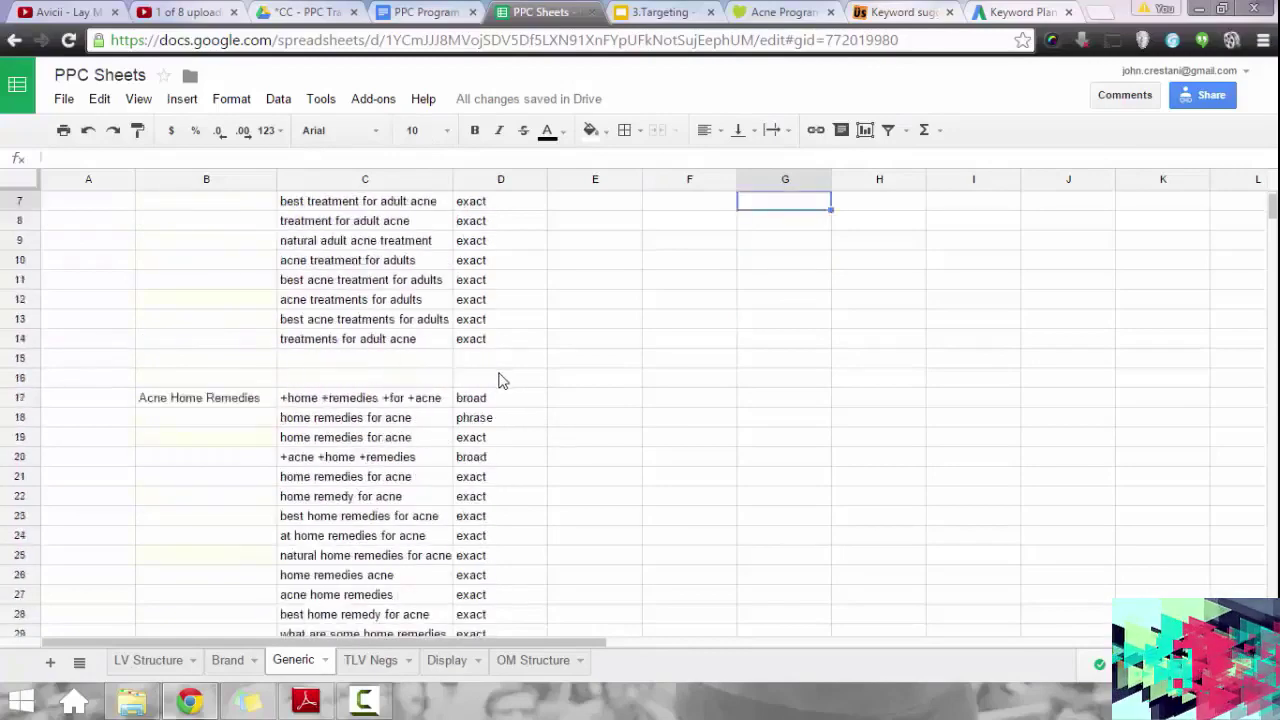
scroll(495, 380, "up", 2)
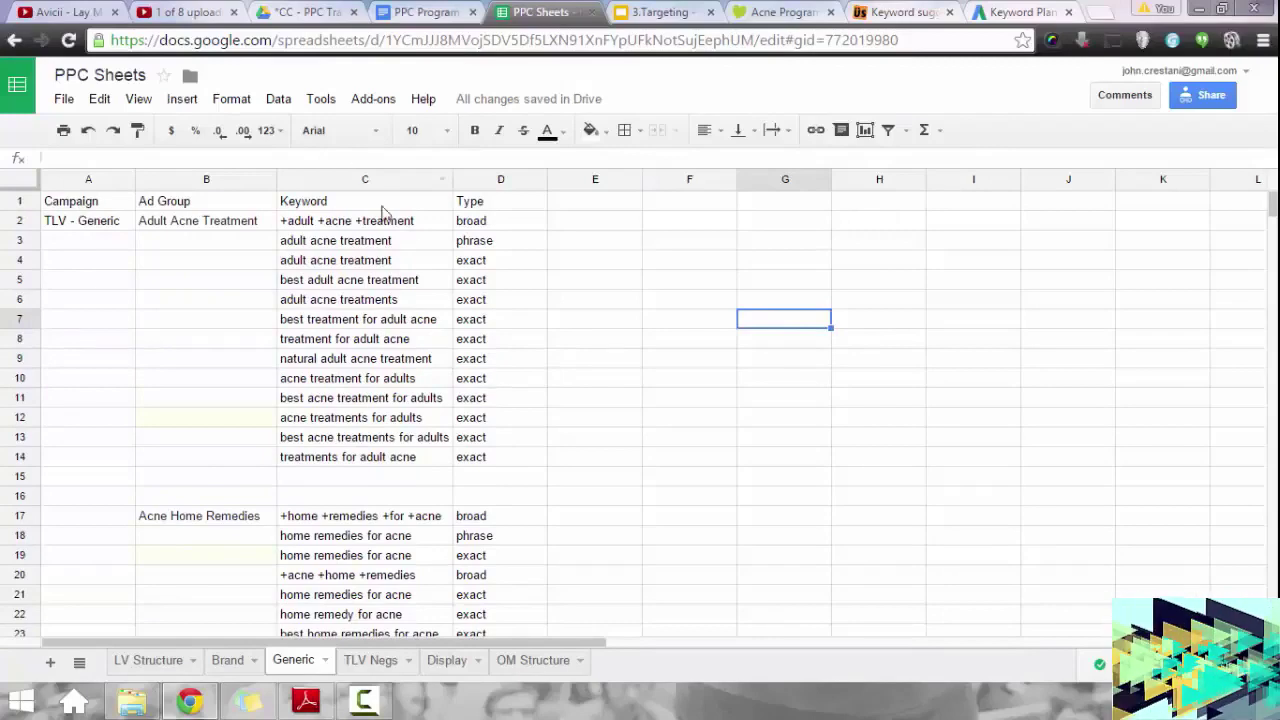
Select the Adult Acne Treatment keywords and match types in C2:D14, finishing on the broad keyword in C2.
left_click_drag(386, 226, 473, 462)
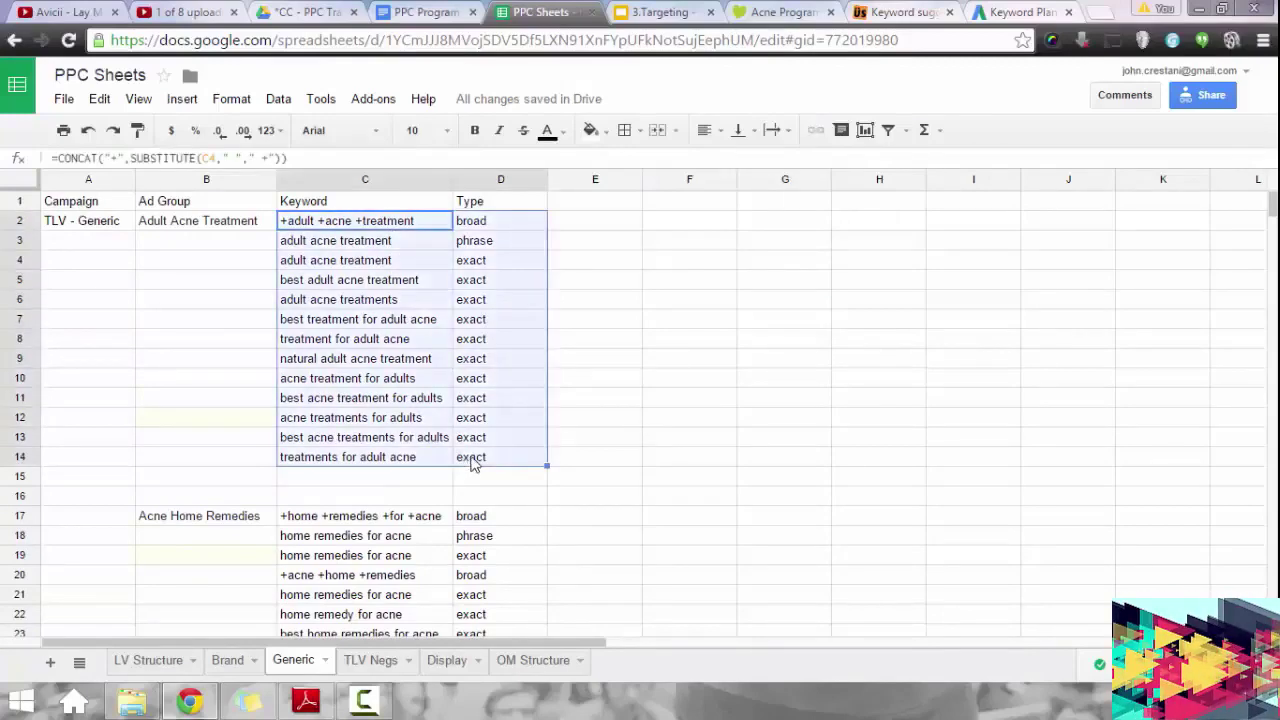
left_click(473, 462)
left_click(334, 226, "shift")
left_click(328, 230)
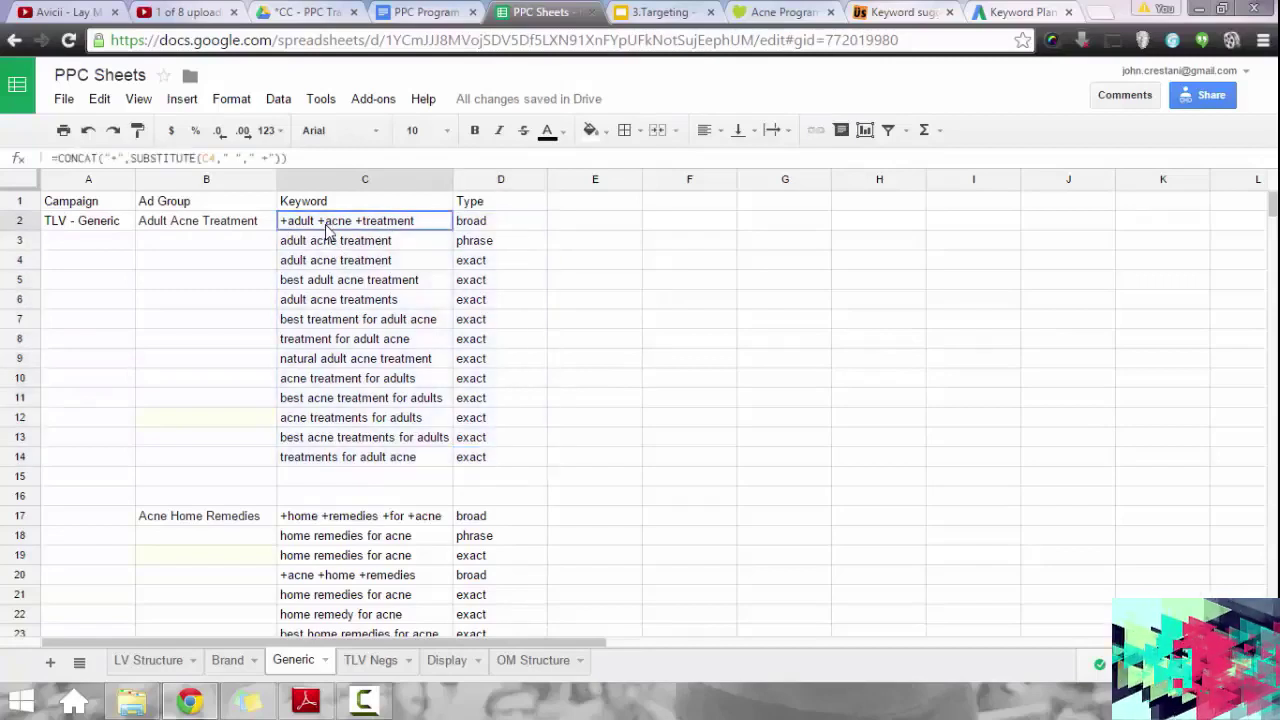